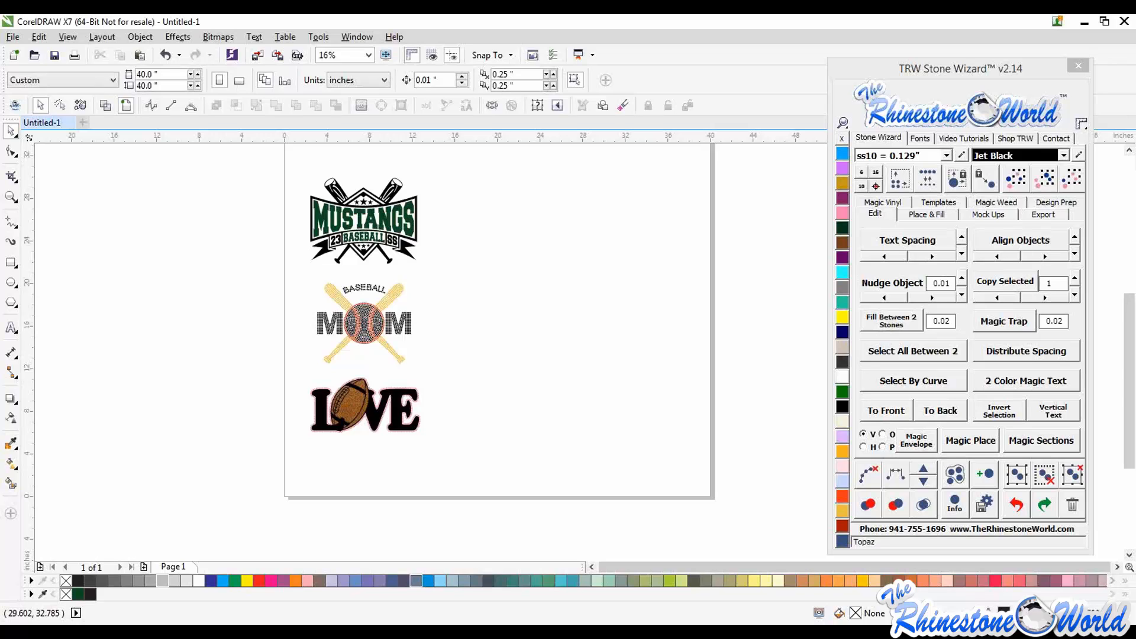
Show the Stone Wizard's Mock Ups options for creating mockups with and without a product
{"action": "left_click", "coordinate": [989, 215]}
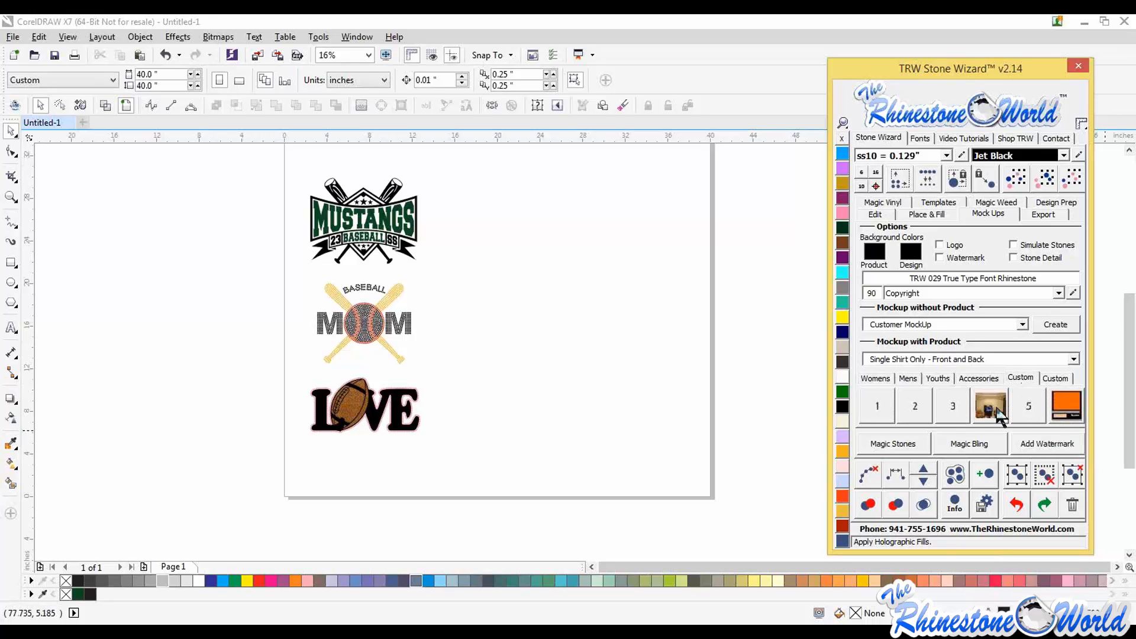
{"action": "left_click", "coordinate": [706, 266]}
{"action": "scroll", "coordinate": [555, 259], "scroll_direction": "down", "scroll_amount": 1}
{"action": "scroll", "coordinate": [555, 259], "scroll_direction": "up", "scroll_amount": 1}
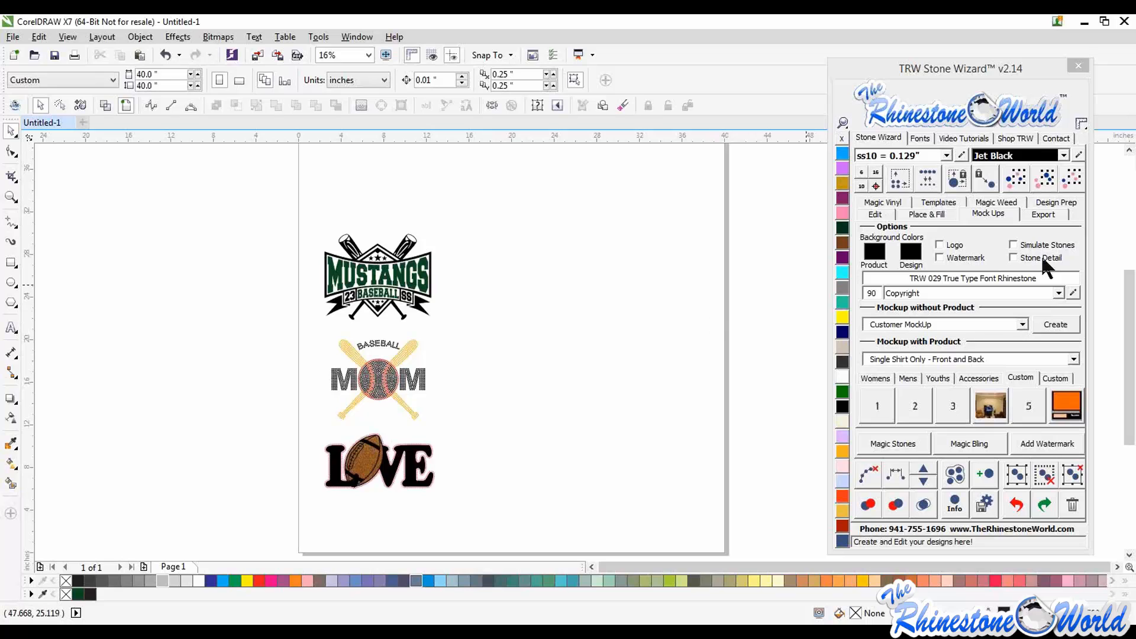
Show the Stone Wizard's video tutorials for the Templates tools
{"action": "left_click", "coordinate": [956, 135]}
{"action": "left_click", "coordinate": [952, 202]}
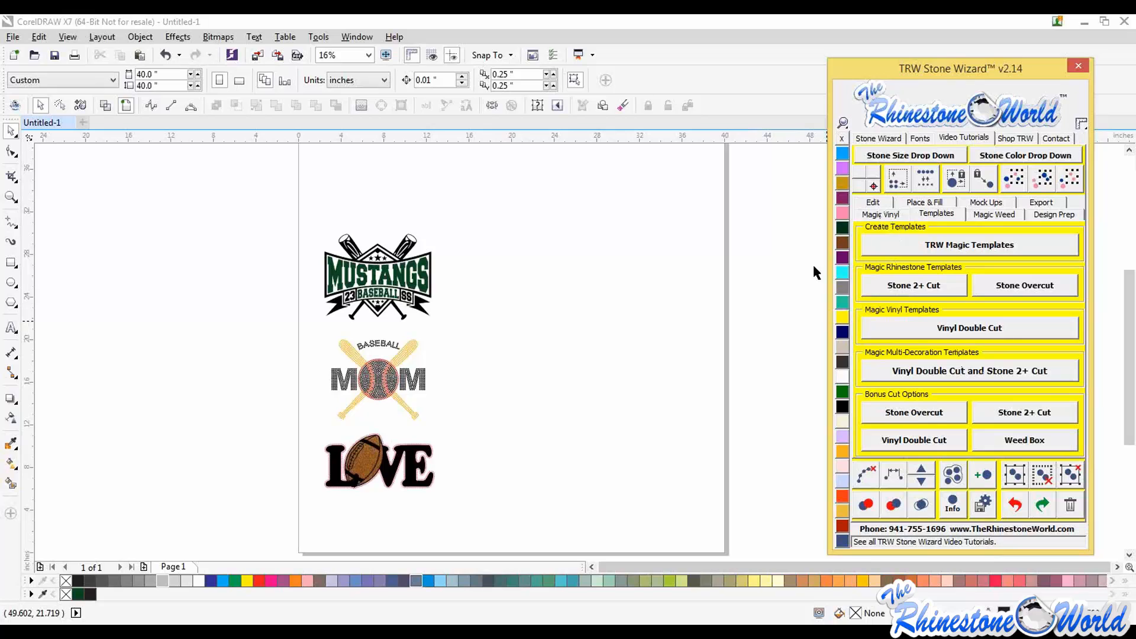
{"action": "left_click", "coordinate": [758, 301]}
{"action": "scroll", "coordinate": [545, 312], "scroll_direction": "down", "scroll_amount": 1}
{"action": "scroll", "coordinate": [537, 326], "scroll_direction": "up", "scroll_amount": 1}
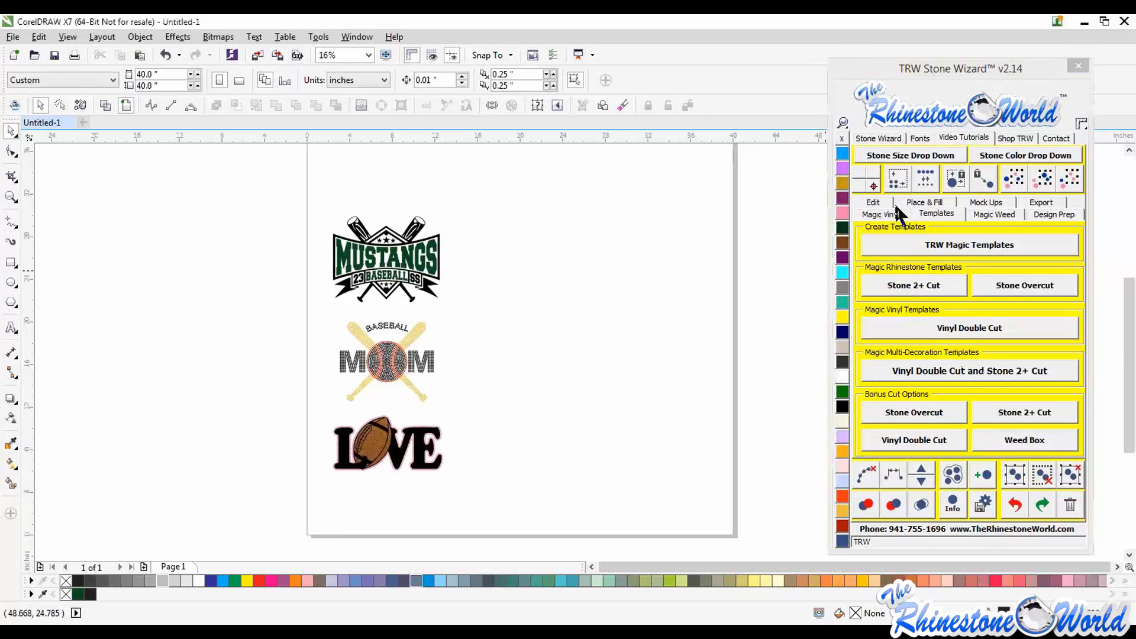
Return from the video tutorials to the Stone Wizard and show its Edit tools
{"action": "left_click", "coordinate": [888, 137]}
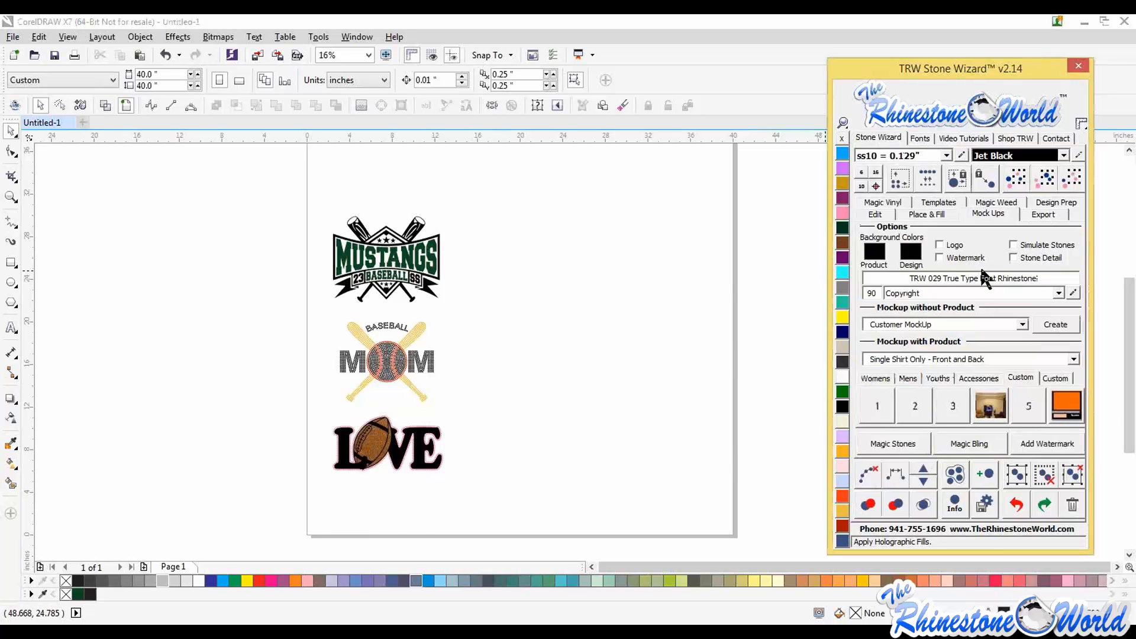
{"action": "left_click", "coordinate": [886, 201]}
{"action": "left_click", "coordinate": [885, 204]}
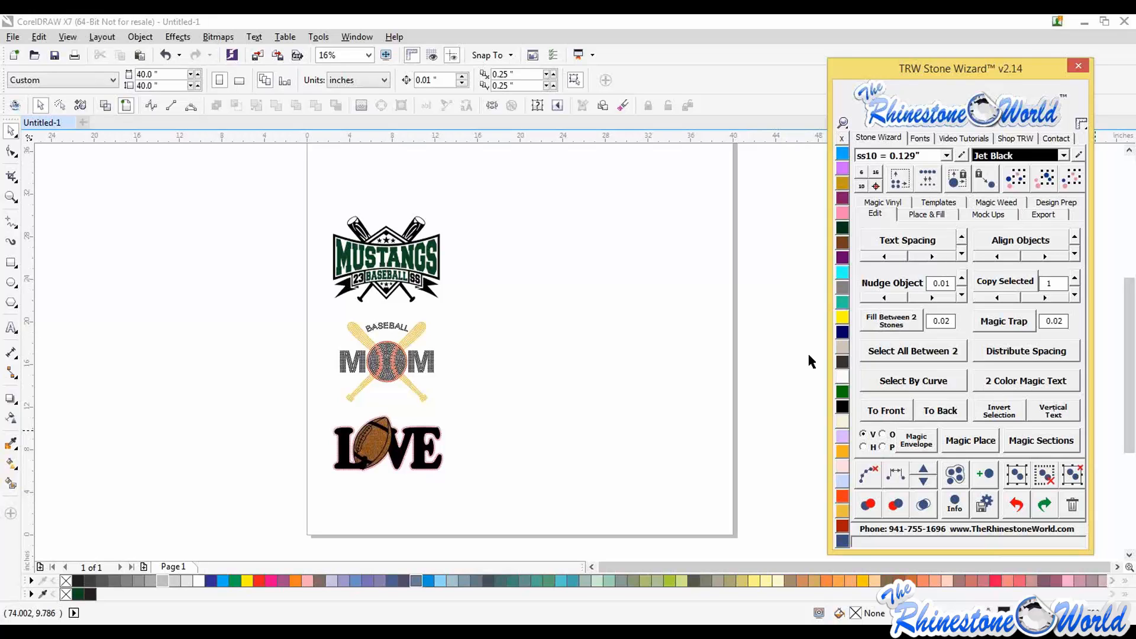
{"action": "left_click", "coordinate": [110, 304]}
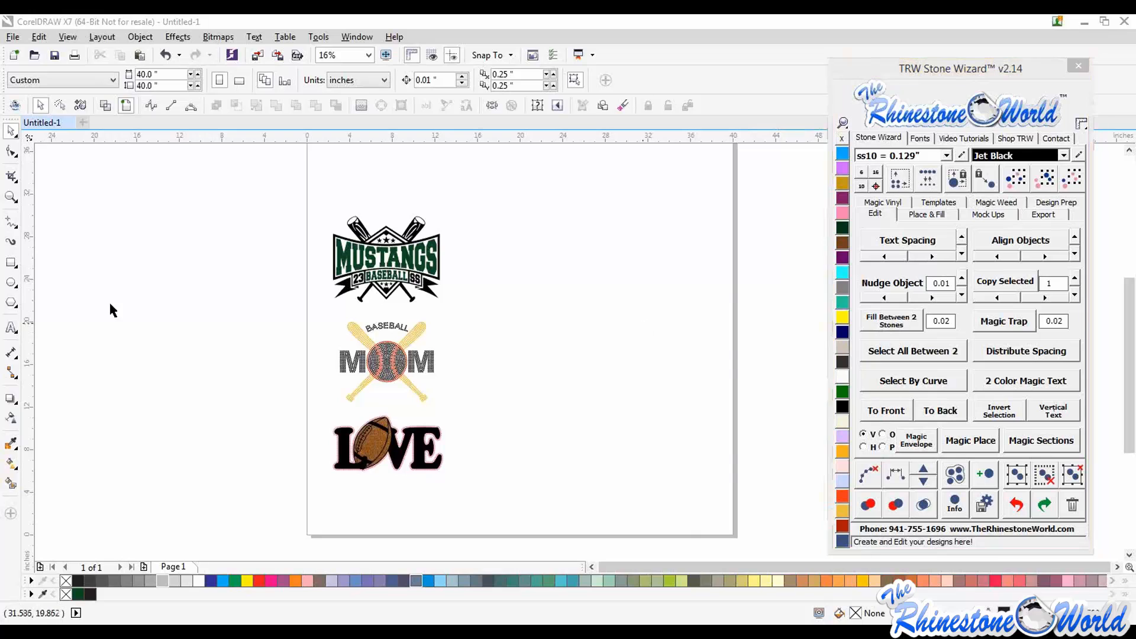
Add the letter D as College-Black artistic text in the blank area beside the designs and enlarge it to about 3 inches tall
{"action": "key", "text": "F8"}
{"action": "left_click", "coordinate": [568, 314]}
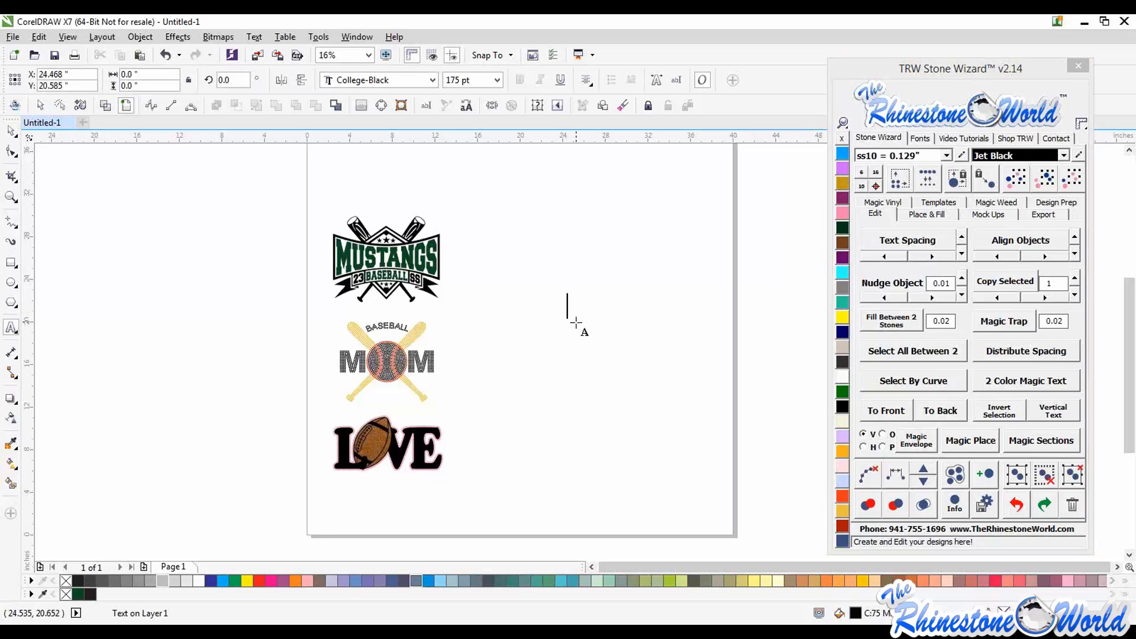
{"action": "type", "text": "D"}
{"action": "left_click", "coordinate": [10, 130]}
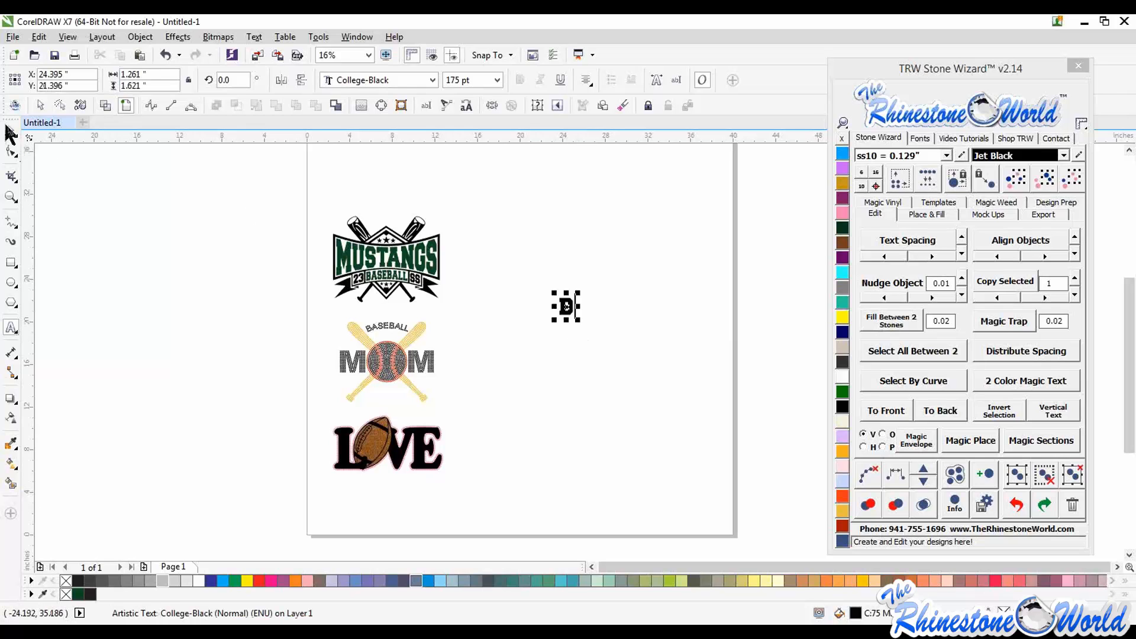
{"action": "scroll", "coordinate": [577, 321], "scroll_direction": "up", "scroll_amount": 2}
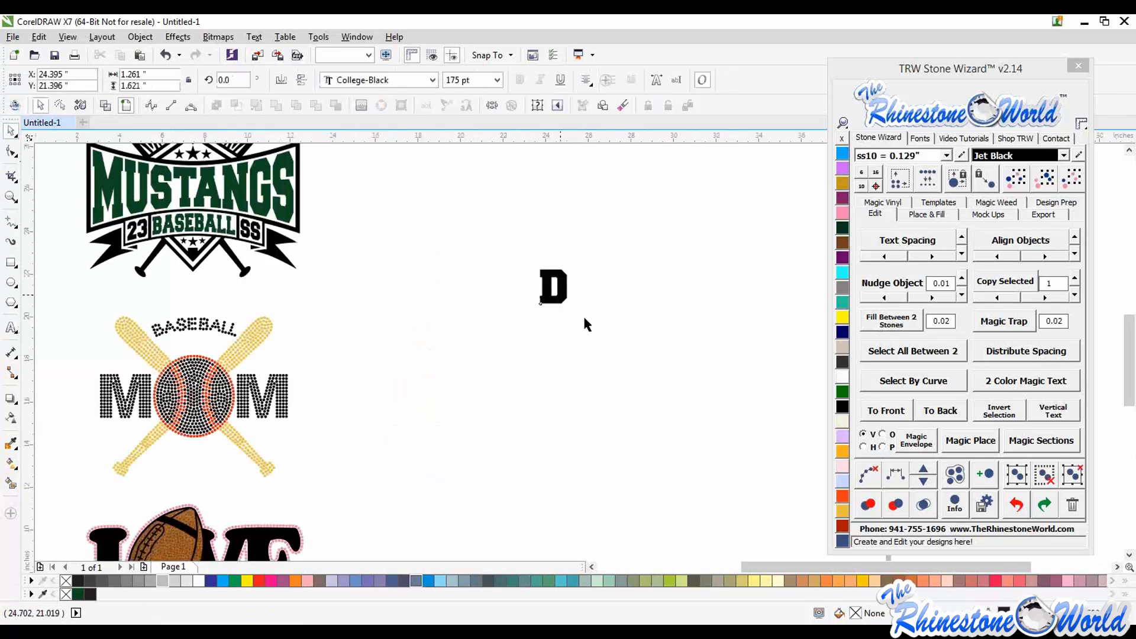
{"action": "left_click_drag", "start_coordinate": [574, 312], "coordinate": [608, 343]}
{"action": "left_click", "coordinate": [643, 310]}
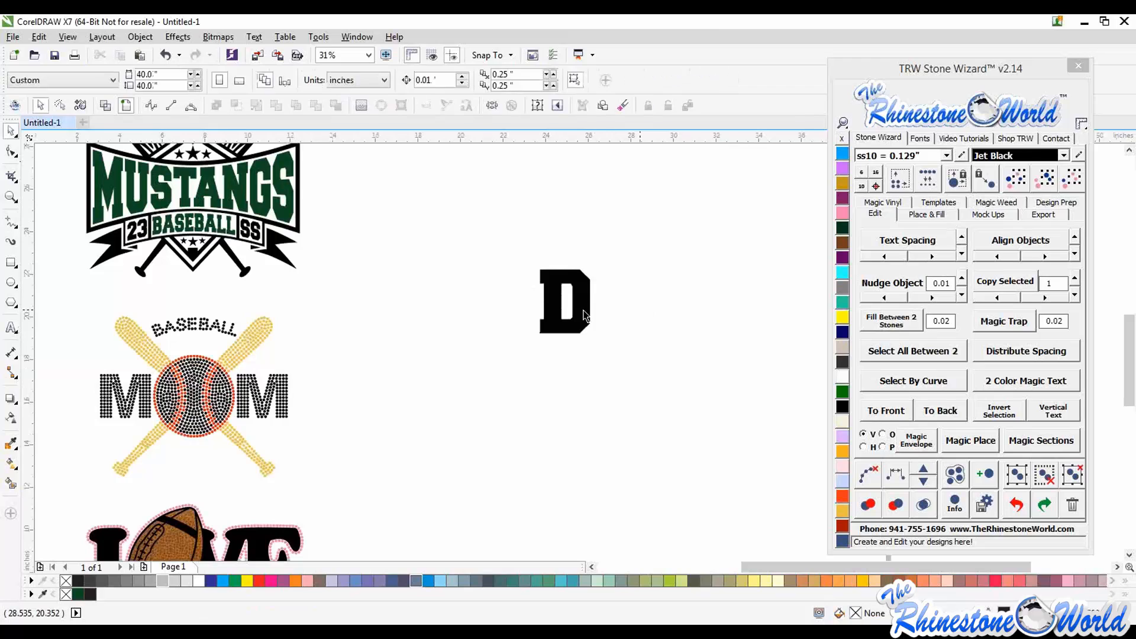
Duplicate the letter D directly below itself and change the copy's text to O
{"action": "left_click_drag", "start_coordinate": [582, 303], "coordinate": [538, 402]}
{"action": "right_click", "coordinate": [581, 392]}
{"action": "double_click", "coordinate": [582, 391]}
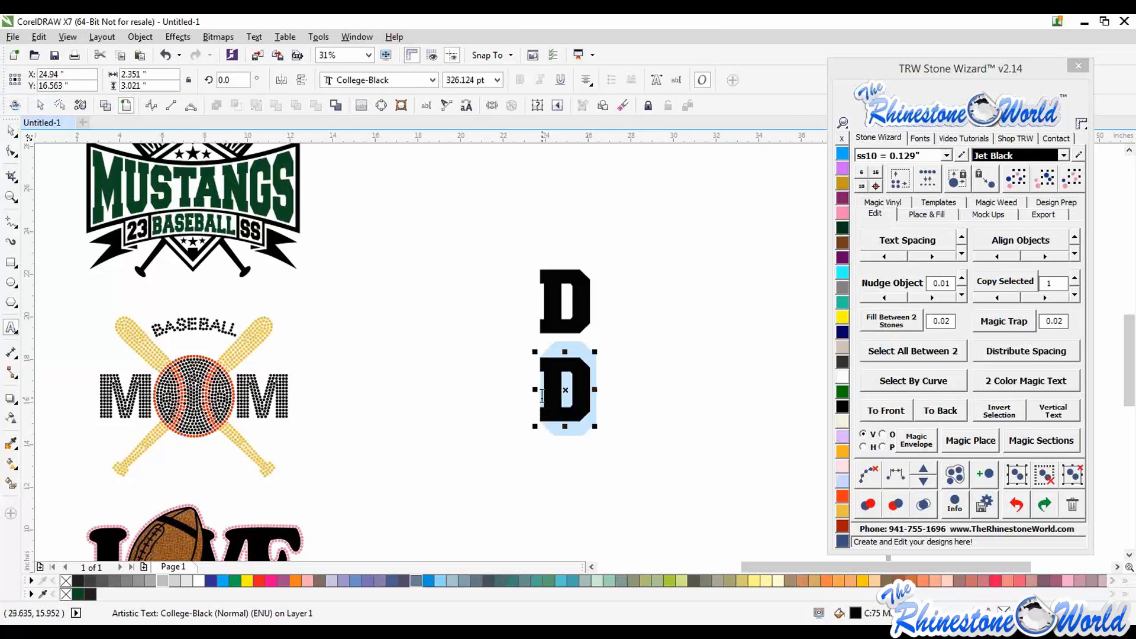
{"action": "type", "text": "O"}
{"action": "left_click", "coordinate": [11, 130]}
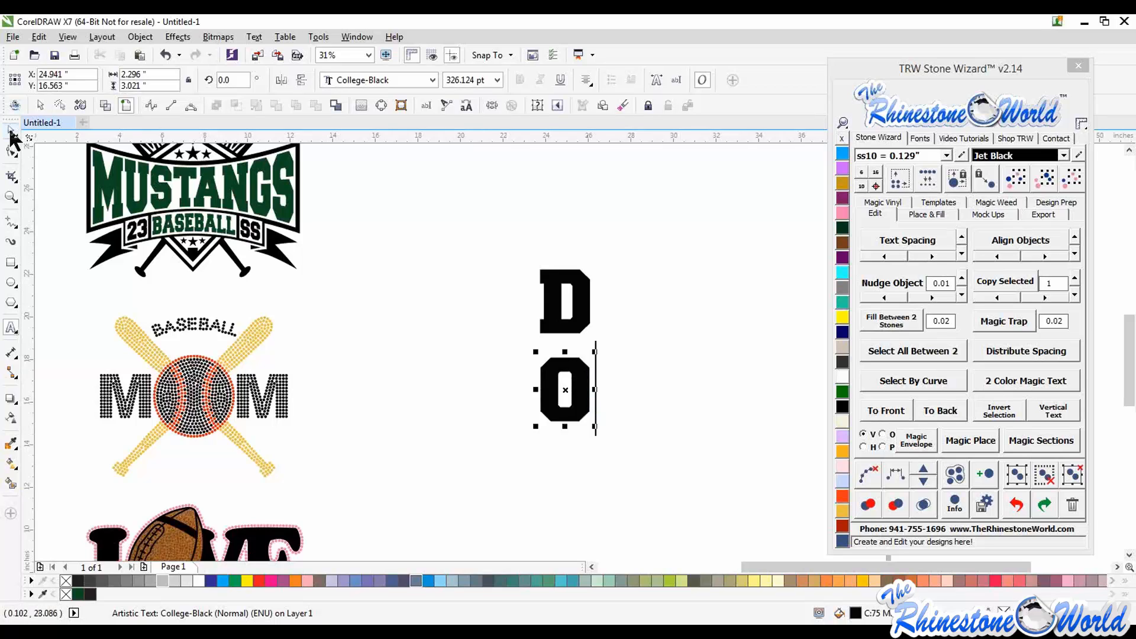
Move the O up closer to the D, duplicate it below, and change the copy's text to G
{"action": "left_click_drag", "start_coordinate": [585, 401], "coordinate": [585, 372]}
{"action": "left_click_drag", "start_coordinate": [584, 373], "coordinate": [525, 467]}
{"action": "right_click", "coordinate": [583, 460]}
{"action": "key", "text": "F8"}
{"action": "type", "text": "G"}
{"action": "left_click", "coordinate": [11, 131]}
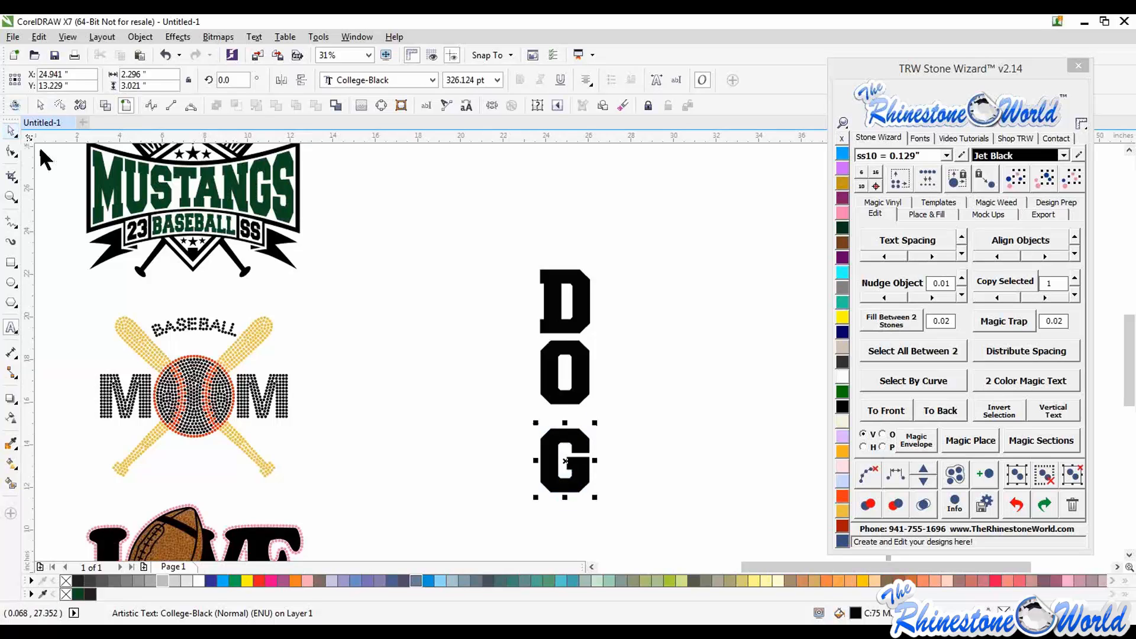
Move the G up closer to the O, duplicate it below, and change the copy's text to W
{"action": "left_click_drag", "start_coordinate": [589, 435], "coordinate": [583, 489]}
{"action": "right_click", "coordinate": [583, 489]}
{"action": "key", "text": "F8"}
{"action": "key", "text": "shift+Left"}
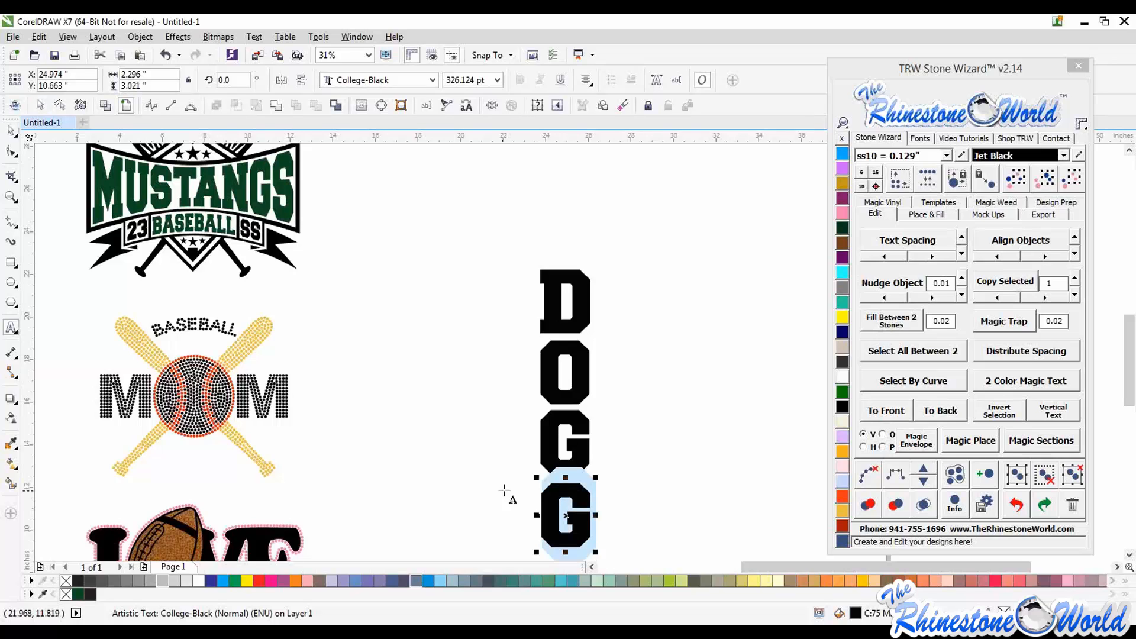
{"action": "type", "text": "W"}
{"action": "left_click", "coordinate": [11, 131]}
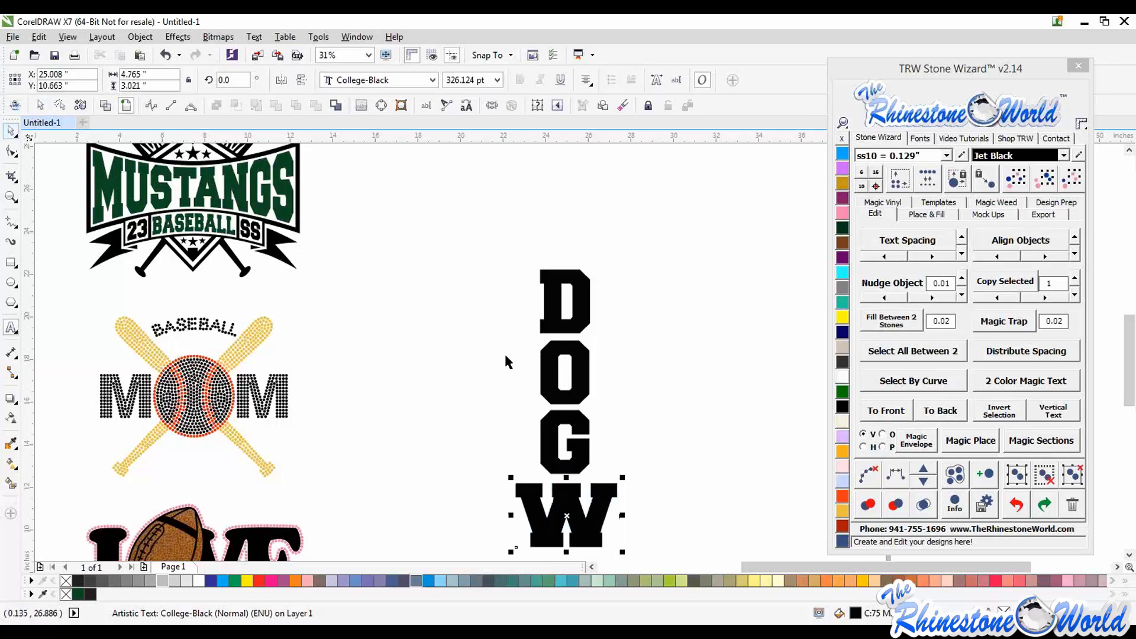
{"action": "left_click", "coordinate": [495, 362]}
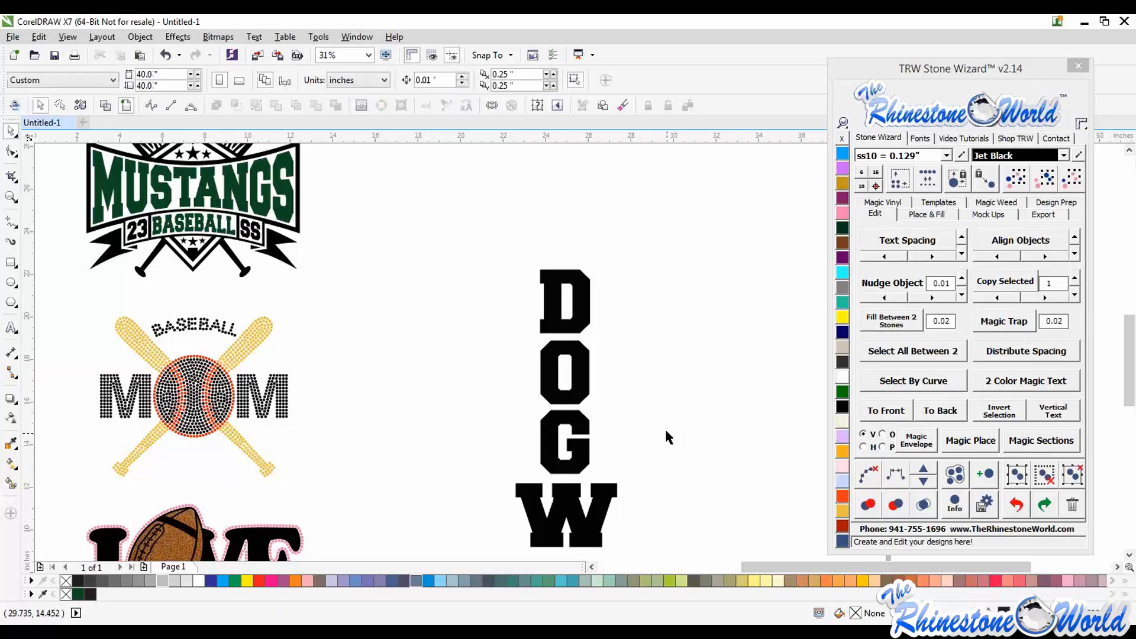
Delete the W and the remaining stacked letters D, O and G from the page
{"action": "scroll", "coordinate": [636, 385], "scroll_direction": "down", "scroll_amount": 1}
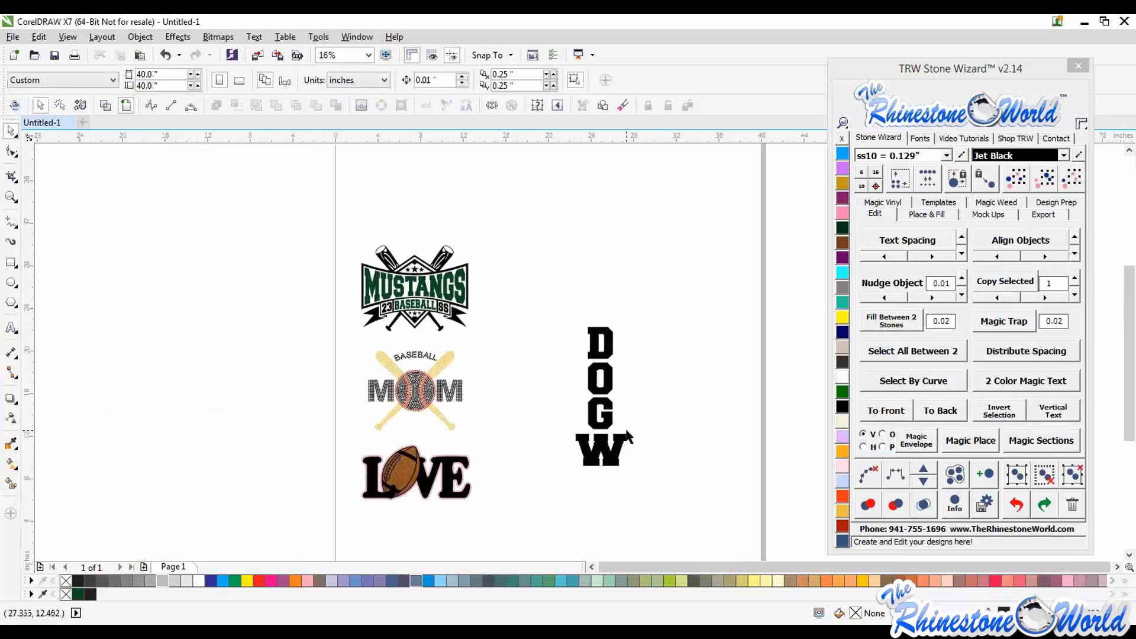
{"action": "scroll", "coordinate": [628, 429], "scroll_direction": "up", "scroll_amount": 1}
{"action": "left_click", "coordinate": [611, 474]}
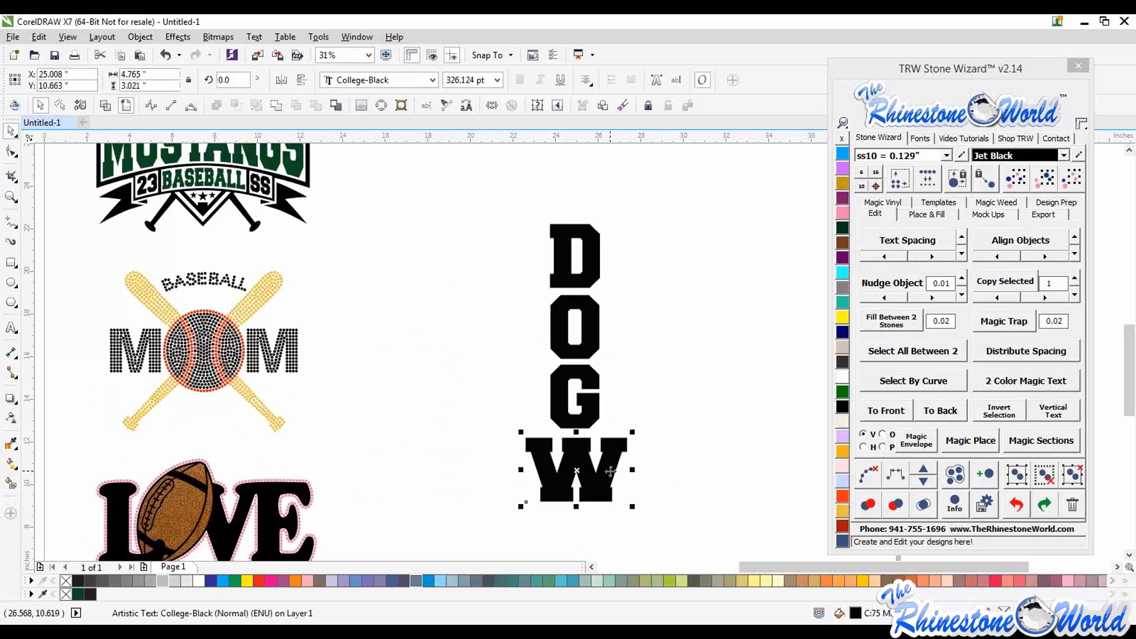
{"action": "key", "text": "Delete"}
{"action": "scroll", "coordinate": [656, 362], "scroll_direction": "down", "scroll_amount": 1}
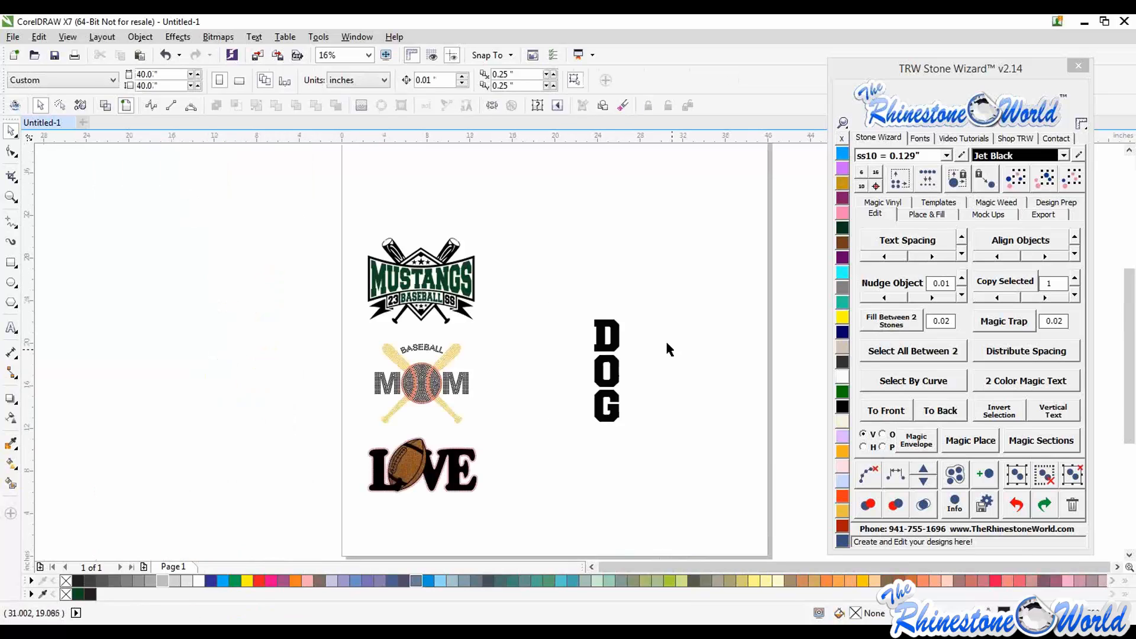
{"action": "left_click_drag", "start_coordinate": [549, 464], "coordinate": [577, 466]}
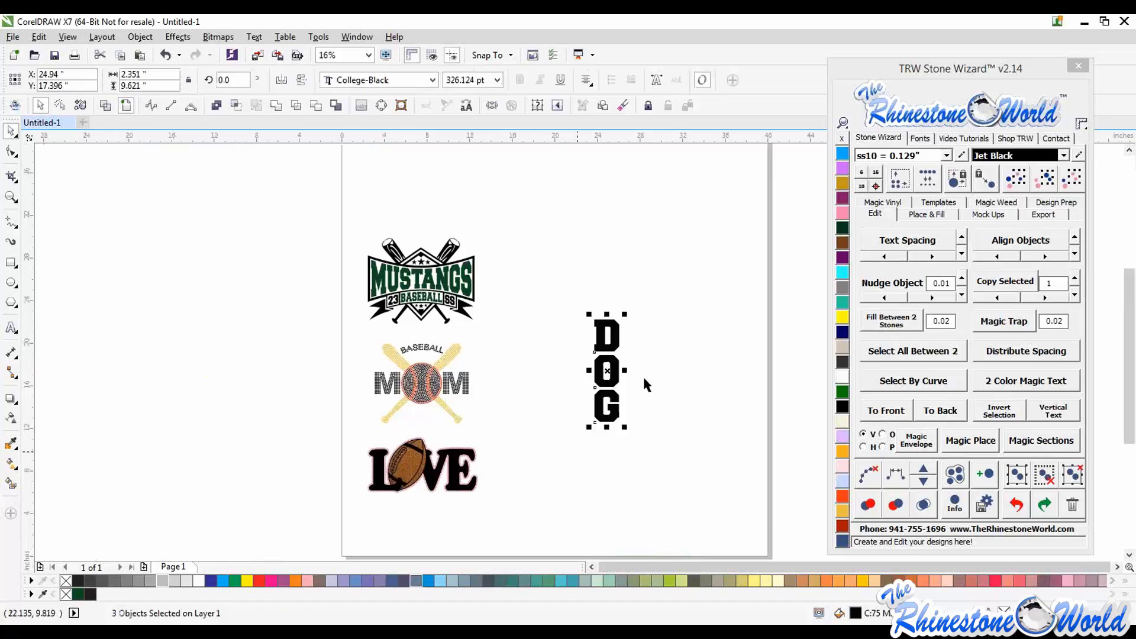
{"action": "key", "text": "Delete"}
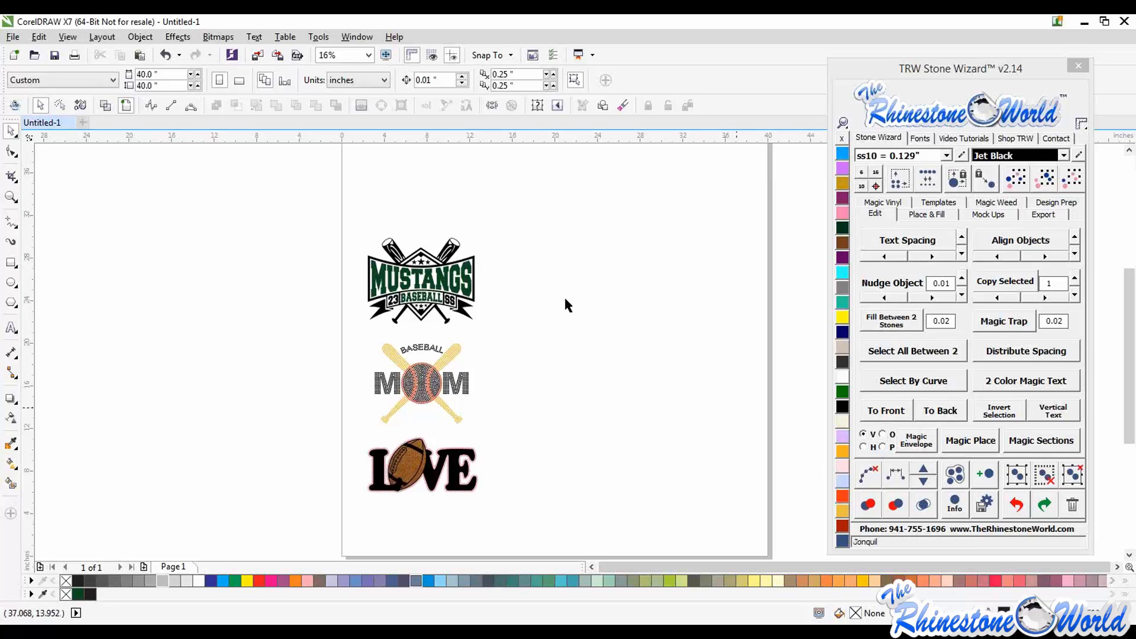
Show the Stone Wizard's Templates tools for rhinestone, vinyl and multi-decoration templates
{"action": "scroll", "coordinate": [632, 361], "scroll_direction": "down", "scroll_amount": 1}
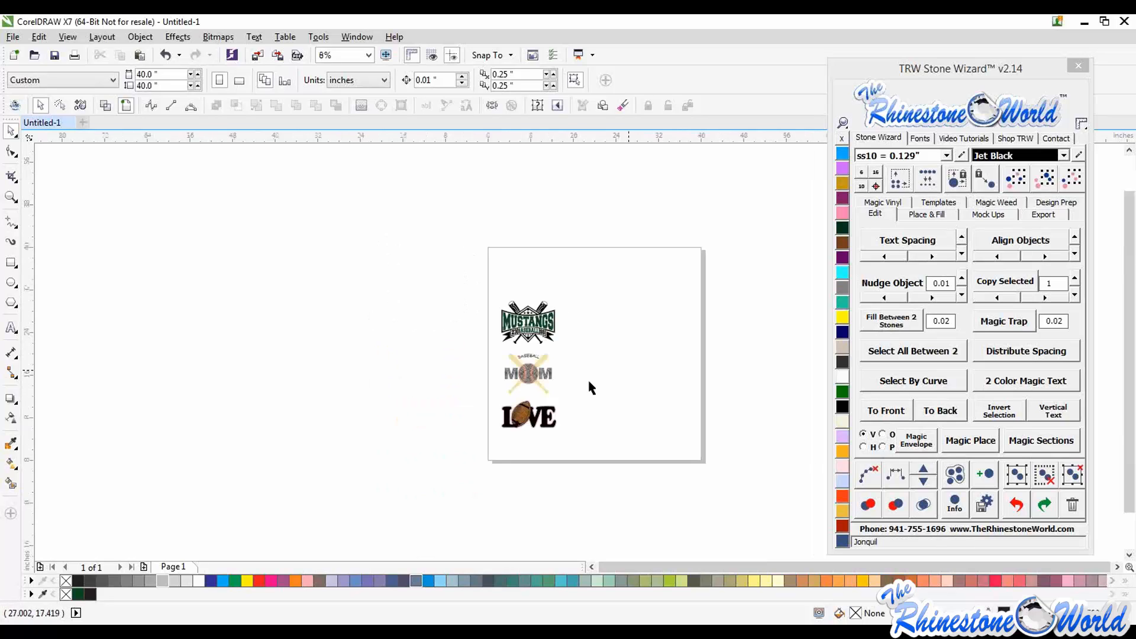
{"action": "scroll", "coordinate": [650, 385], "scroll_direction": "up", "scroll_amount": 2}
{"action": "left_click", "coordinate": [937, 203]}
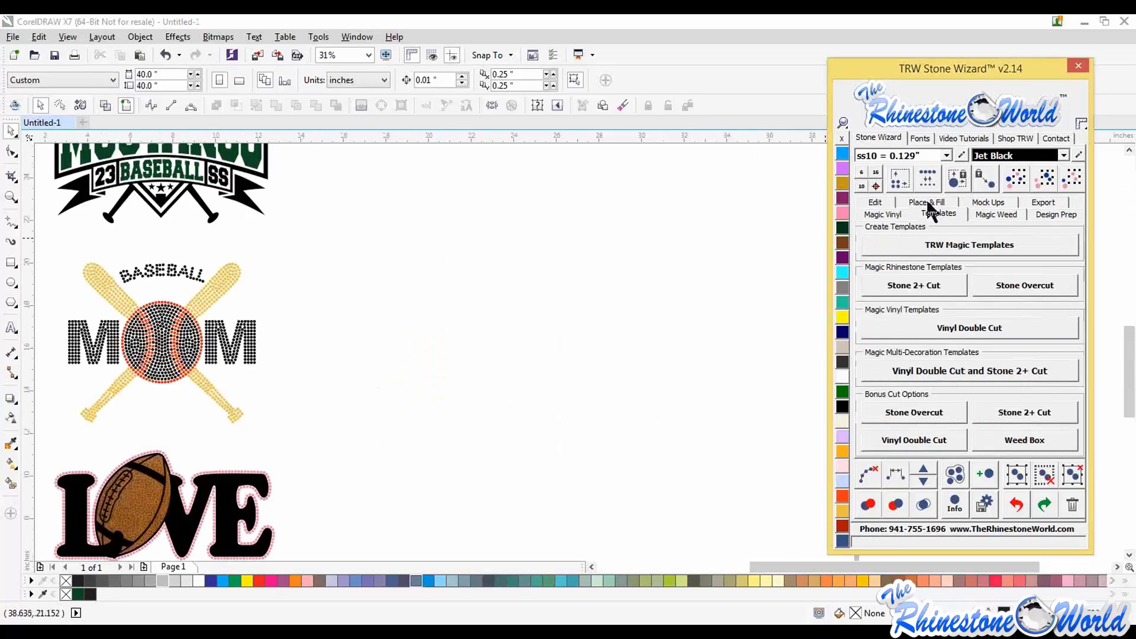
{"action": "scroll", "coordinate": [723, 282], "scroll_direction": "down", "scroll_amount": 1}
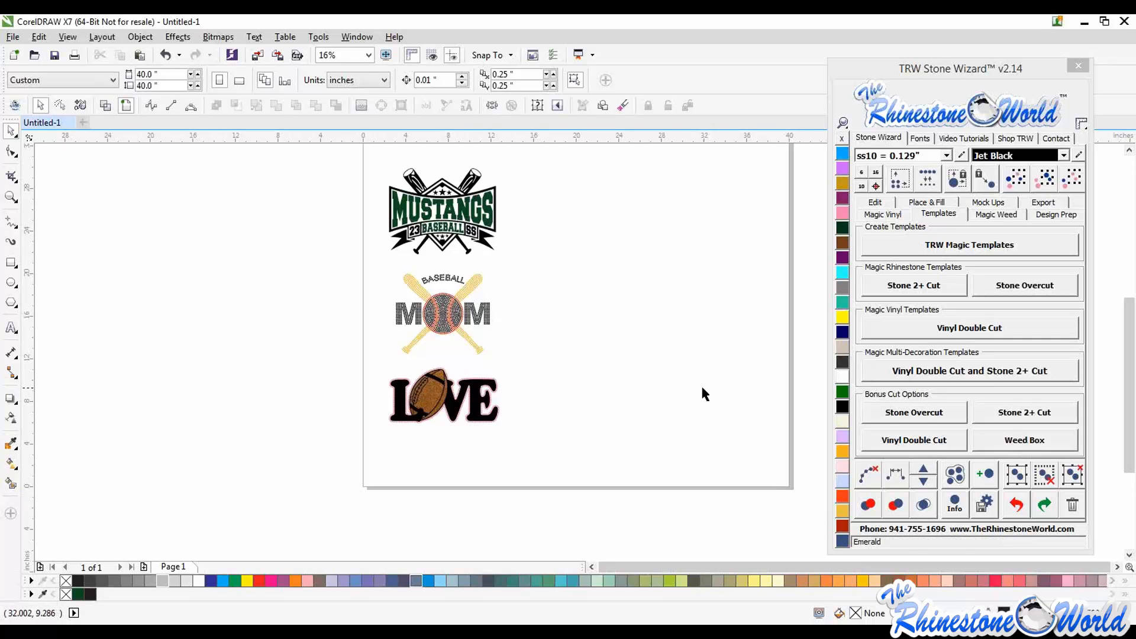
{"action": "scroll", "coordinate": [678, 354], "scroll_direction": "down", "scroll_amount": 1}
{"action": "scroll", "coordinate": [693, 310], "scroll_direction": "up", "scroll_amount": 1}
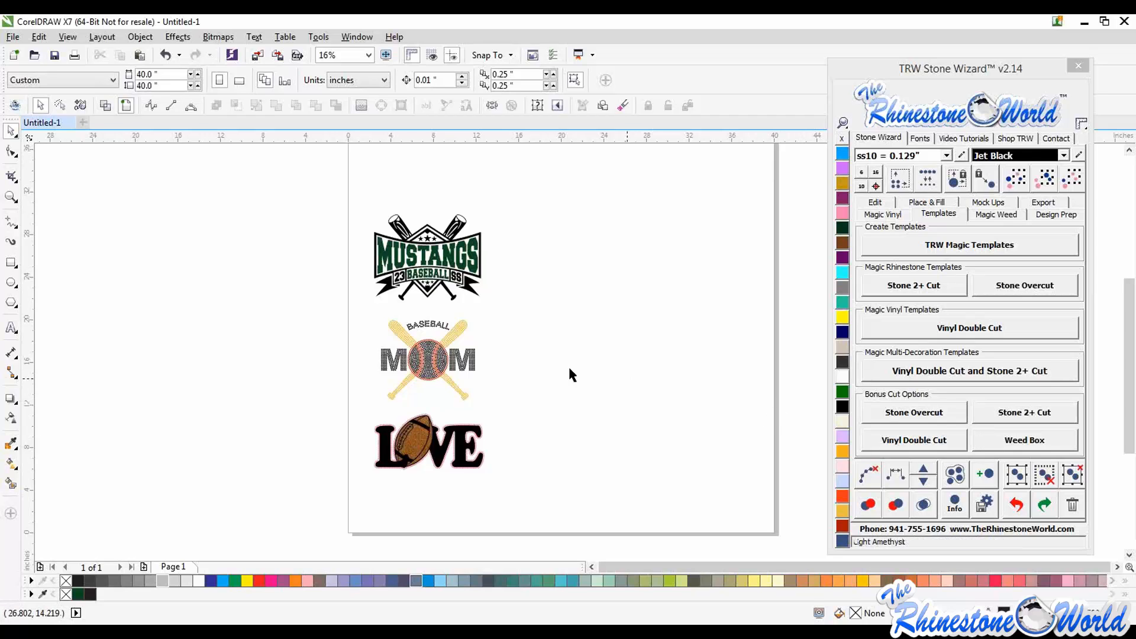
{"action": "scroll", "coordinate": [568, 363], "scroll_direction": "down", "scroll_amount": 1}
{"action": "scroll", "coordinate": [582, 357], "scroll_direction": "up", "scroll_amount": 1}
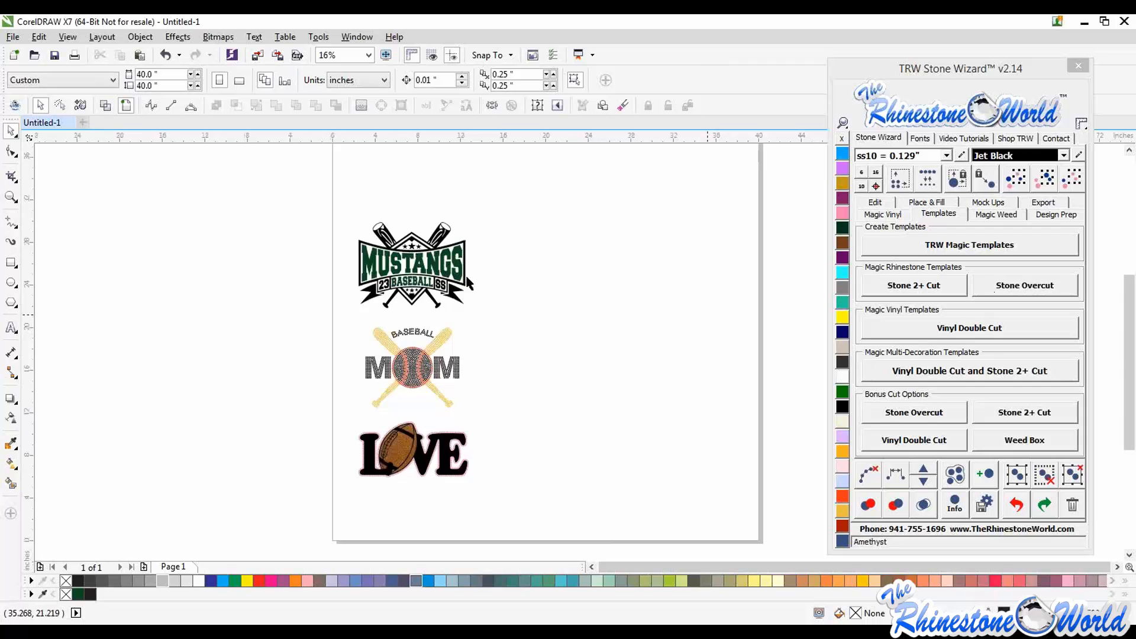
Move the MUSTANGS, BASEBALL and SS texts out of their places in the Mustangs logo
{"action": "scroll", "coordinate": [399, 264], "scroll_direction": "up", "scroll_amount": 1}
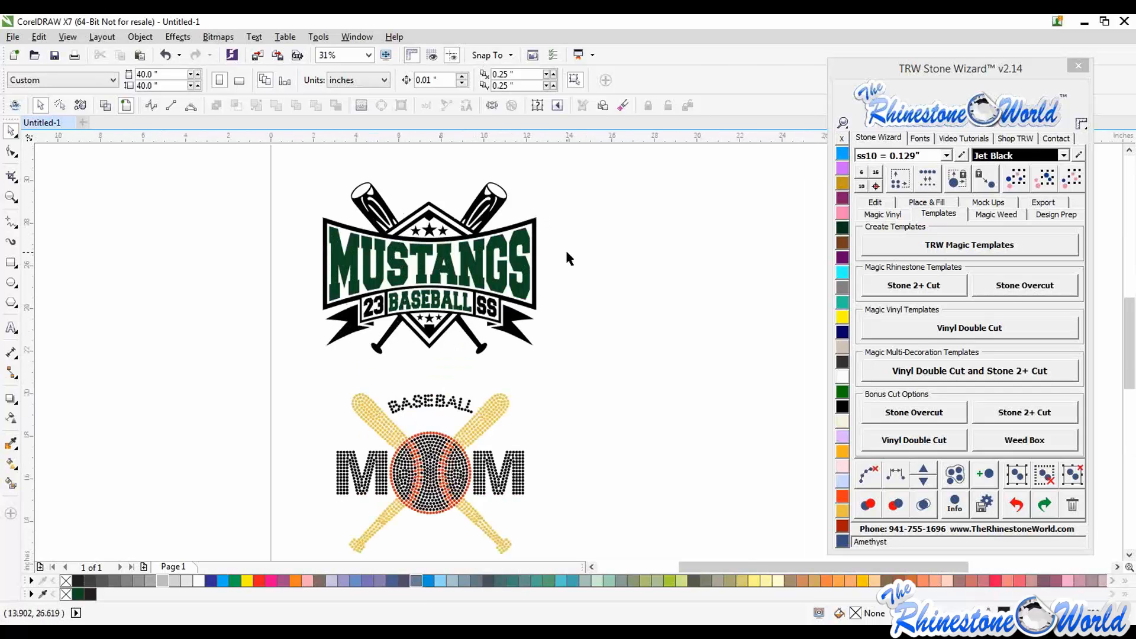
{"action": "scroll", "coordinate": [403, 180], "scroll_direction": "up", "scroll_amount": 1}
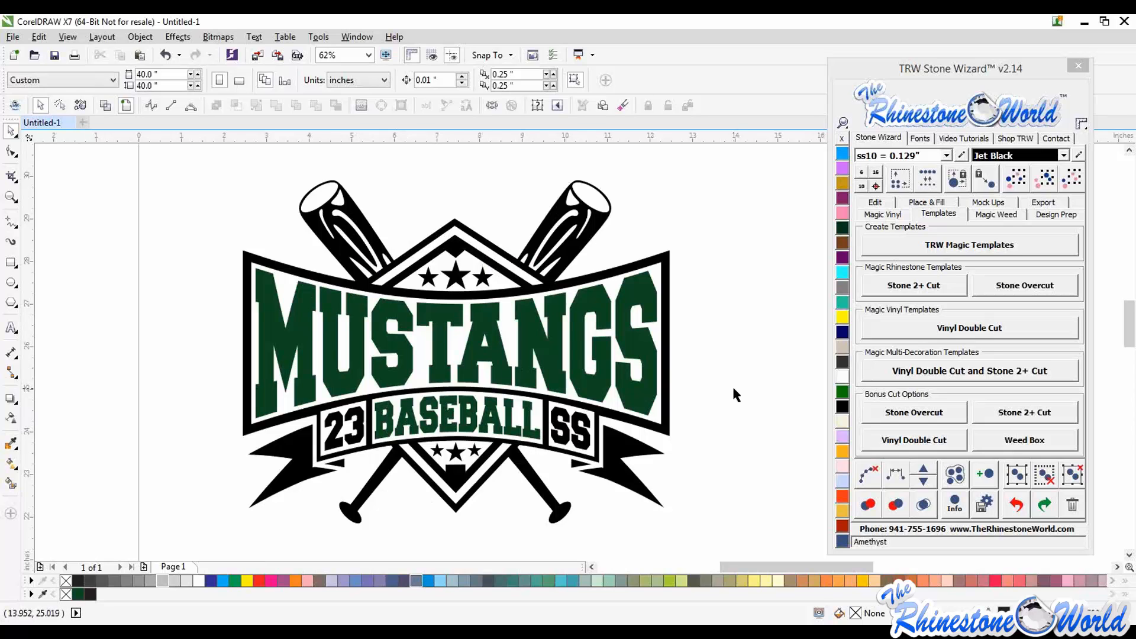
{"action": "scroll", "coordinate": [562, 359], "scroll_direction": "down", "scroll_amount": 1}
{"action": "left_click_drag", "start_coordinate": [581, 370], "coordinate": [541, 293]}
{"action": "left_click_drag", "start_coordinate": [545, 391], "coordinate": [580, 340]}
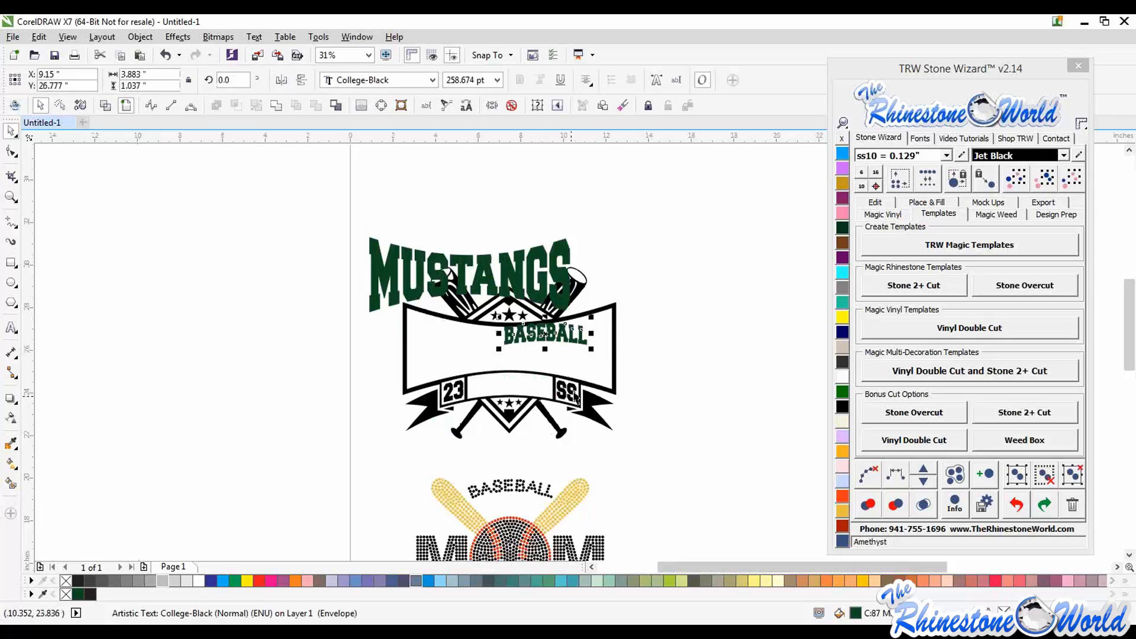
{"action": "left_click_drag", "start_coordinate": [572, 391], "coordinate": [598, 377]}
Undo the three text moves in the Mustangs logo
{"action": "key", "text": "ctrl+z"}
{"action": "key", "text": "ctrl+z"}
{"action": "key", "text": "ctrl+z"}
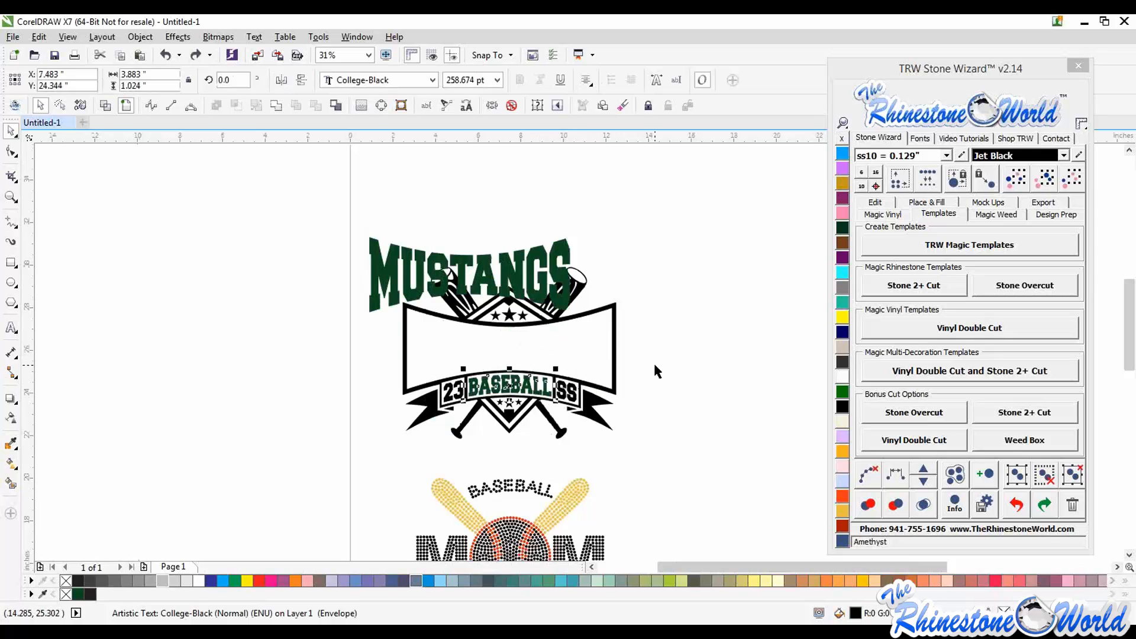
{"action": "scroll", "coordinate": [528, 334], "scroll_direction": "down", "scroll_amount": 1}
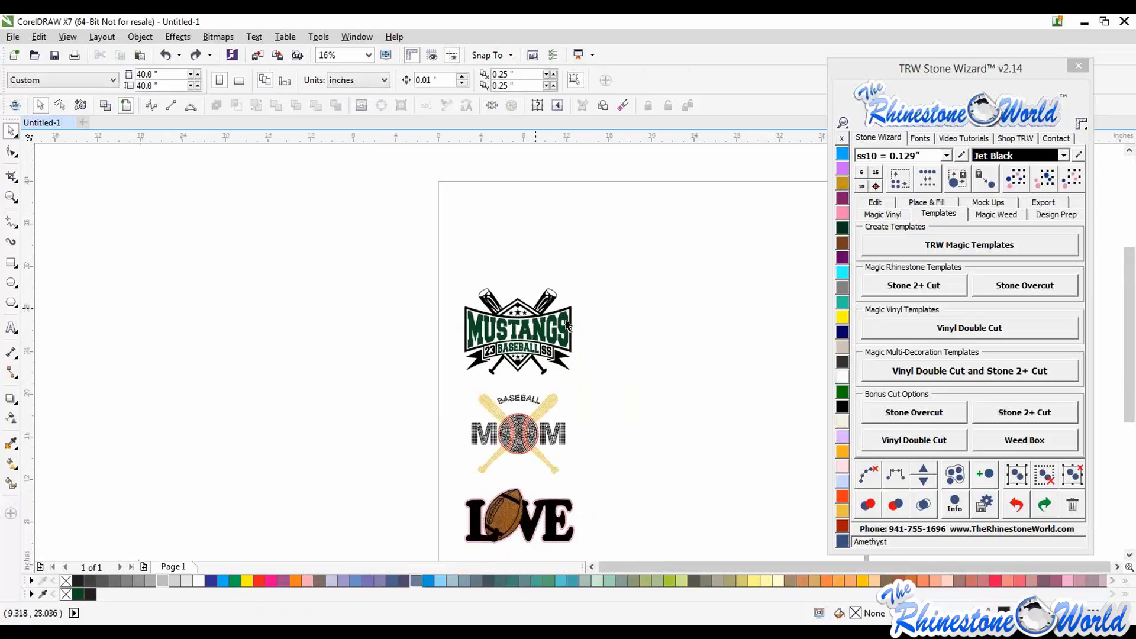
{"action": "scroll", "coordinate": [587, 340], "scroll_direction": "up", "scroll_amount": 1}
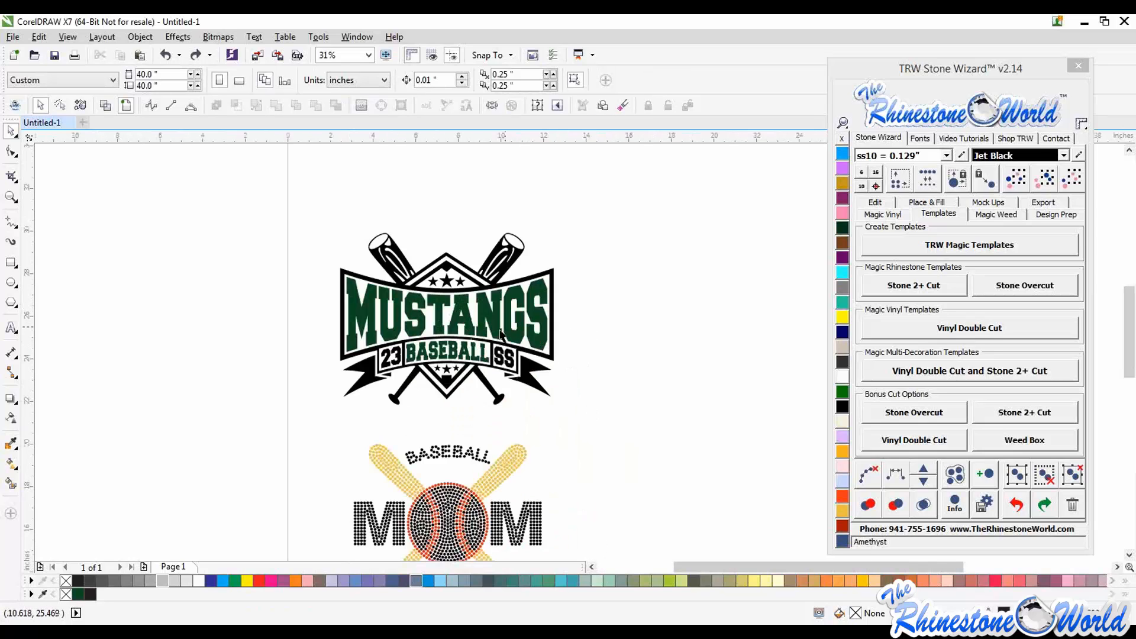
{"action": "scroll", "coordinate": [417, 319], "scroll_direction": "down", "scroll_amount": 1}
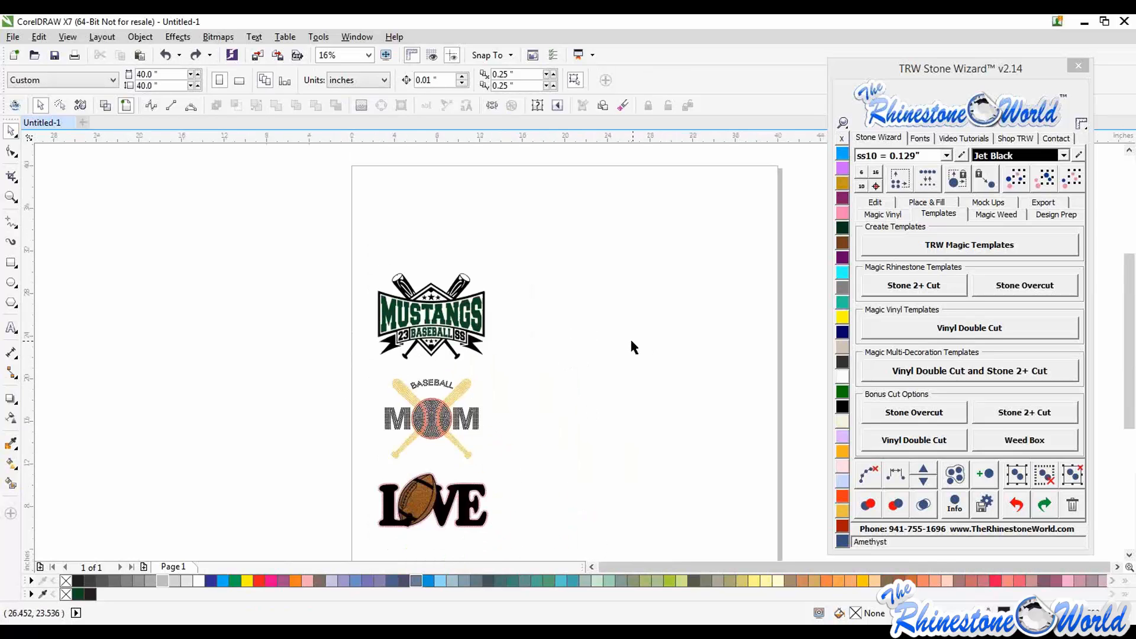
{"action": "scroll", "coordinate": [516, 334], "scroll_direction": "up", "scroll_amount": 1}
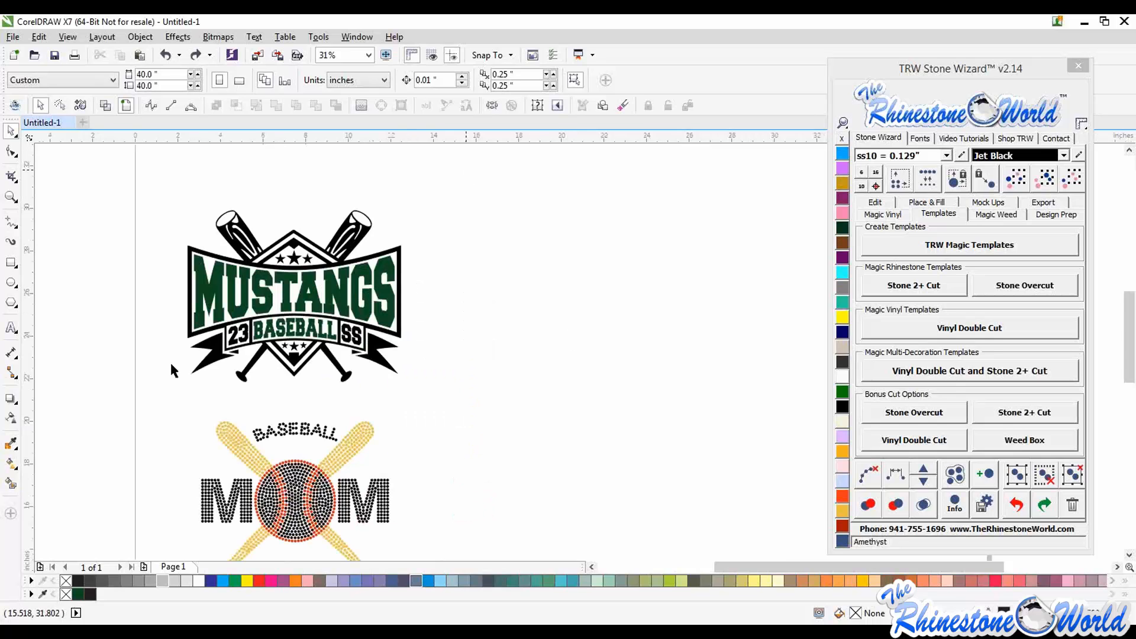
Move the Mustangs logo to the page's right edge and place a duplicate directly below it
{"action": "left_click", "coordinate": [259, 328]}
{"action": "scroll", "coordinate": [259, 328], "scroll_direction": "down", "scroll_amount": 1}
{"action": "left_click_drag", "start_coordinate": [259, 328], "coordinate": [589, 422]}
{"action": "right_click", "coordinate": [588, 422]}
{"action": "left_click_drag", "start_coordinate": [592, 516], "coordinate": [483, 411]}
{"action": "left_click_drag", "start_coordinate": [695, 508], "coordinate": [500, 362]}
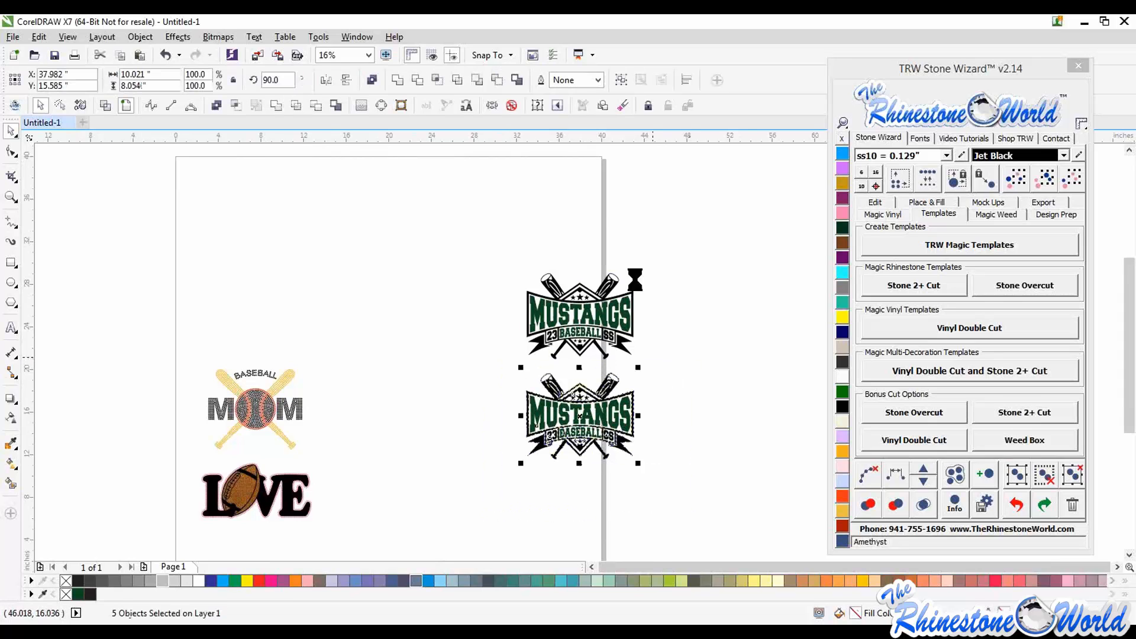
Duplicate the two Mustangs logos downward to form a column of four
{"action": "scroll", "coordinate": [667, 385], "scroll_direction": "down", "scroll_amount": 1}
{"action": "scroll", "coordinate": [667, 387], "scroll_direction": "up", "scroll_amount": 1}
{"action": "left_click_drag", "start_coordinate": [568, 301], "coordinate": [565, 528]}
{"action": "right_click", "coordinate": [565, 418]}
{"action": "right_click", "coordinate": [565, 528]}
{"action": "left_click", "coordinate": [681, 379]}
{"action": "scroll", "coordinate": [597, 323], "scroll_direction": "down", "scroll_amount": 1}
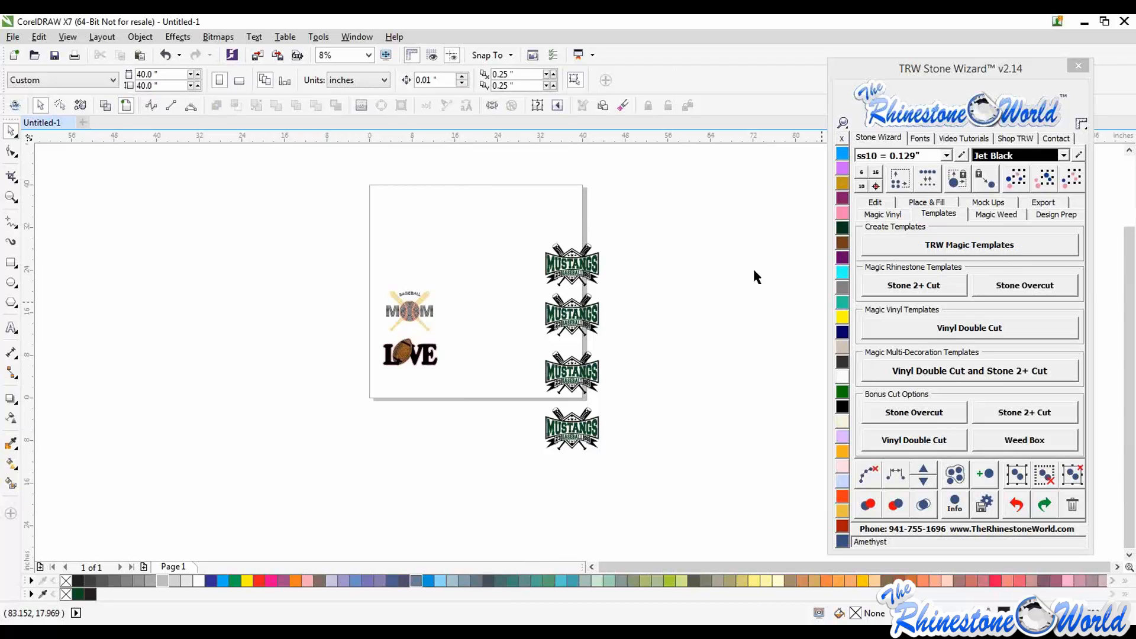
Generate the standard TRW Magic Templates for the first Mustangs logo in the column
{"action": "scroll", "coordinate": [692, 272], "scroll_direction": "up", "scroll_amount": 1}
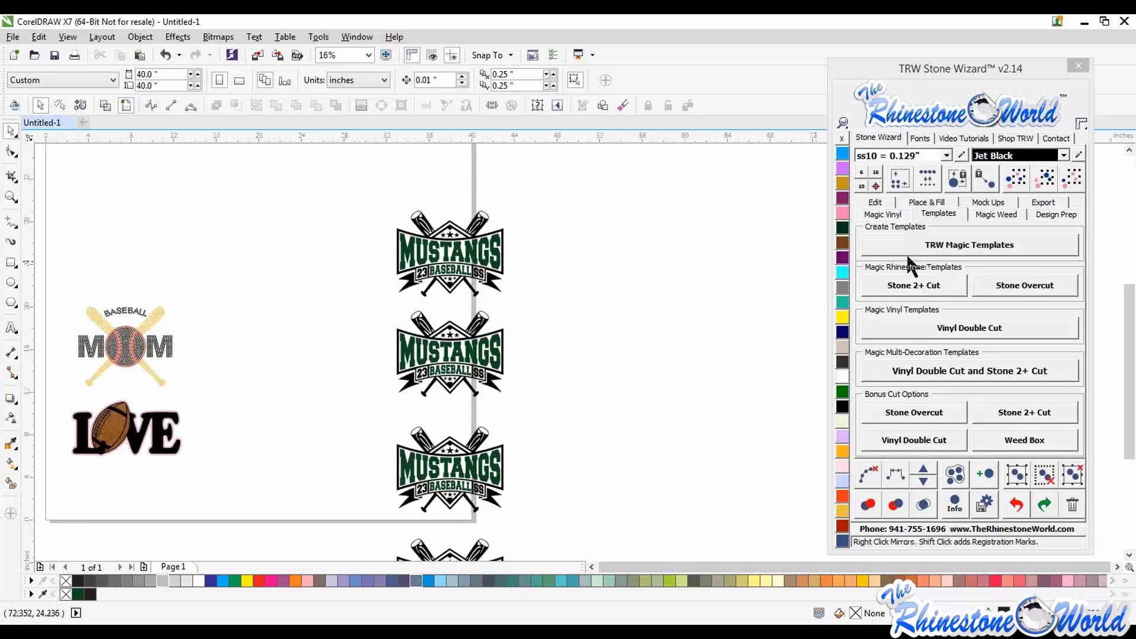
{"action": "left_click_drag", "start_coordinate": [557, 179], "coordinate": [374, 300]}
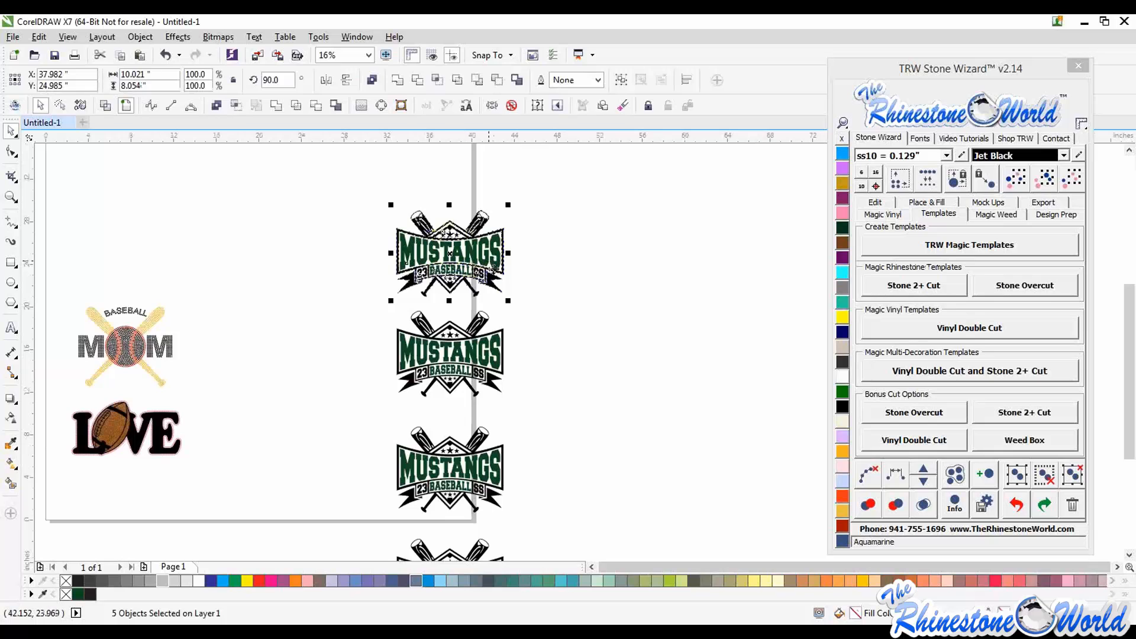
{"action": "left_click", "coordinate": [918, 243]}
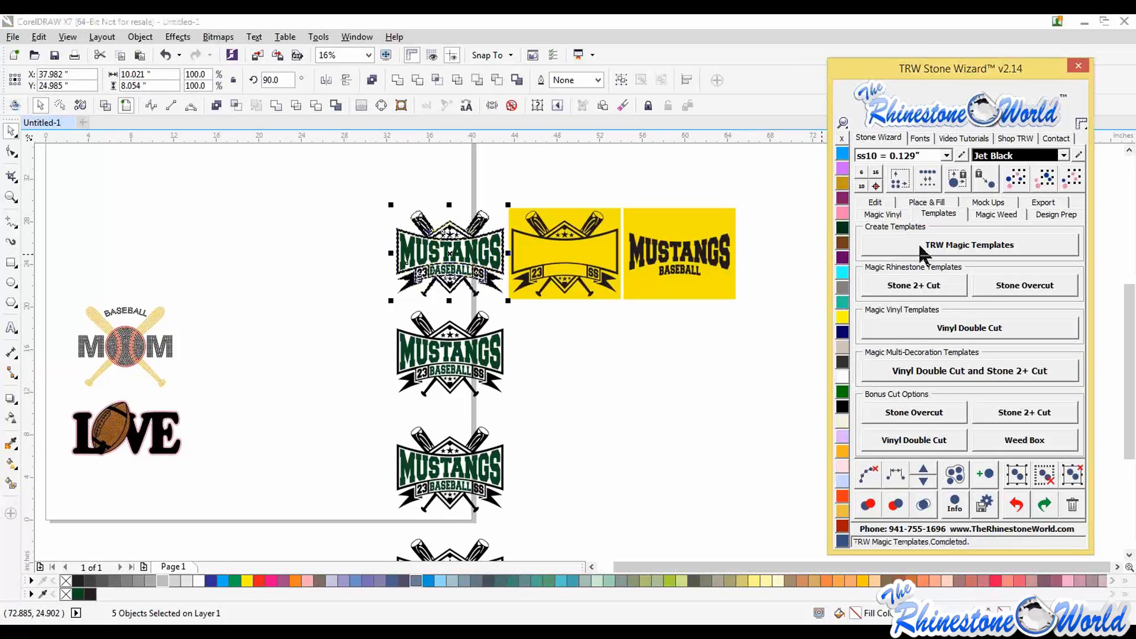
{"action": "left_click", "coordinate": [691, 359]}
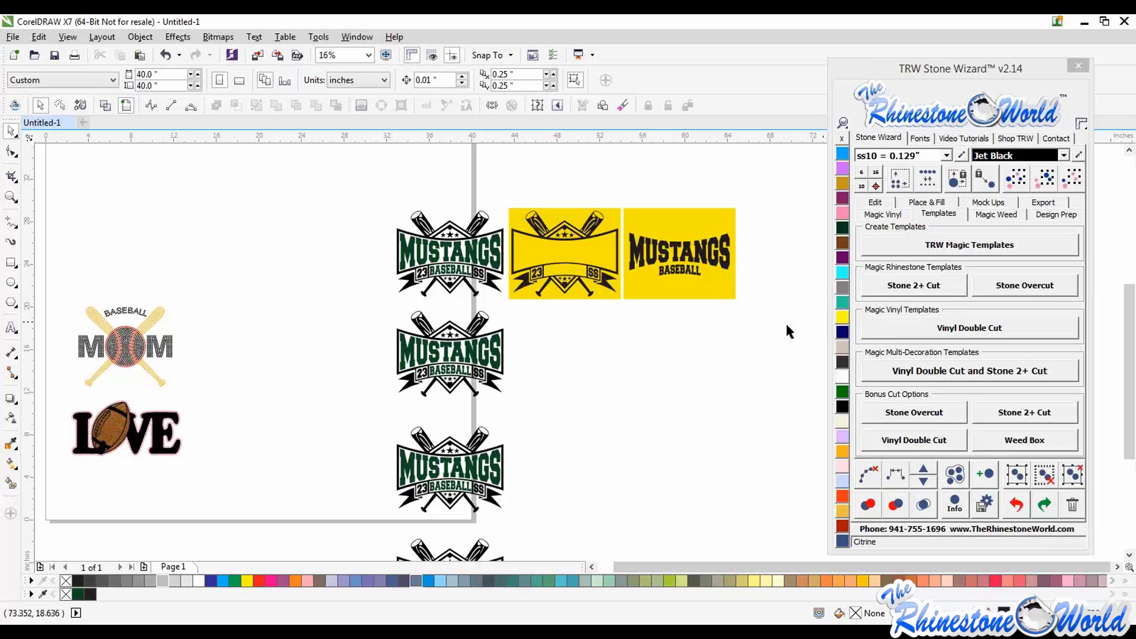
{"action": "scroll", "coordinate": [585, 376], "scroll_direction": "down", "scroll_amount": 2}
{"action": "scroll", "coordinate": [589, 372], "scroll_direction": "up", "scroll_amount": 2}
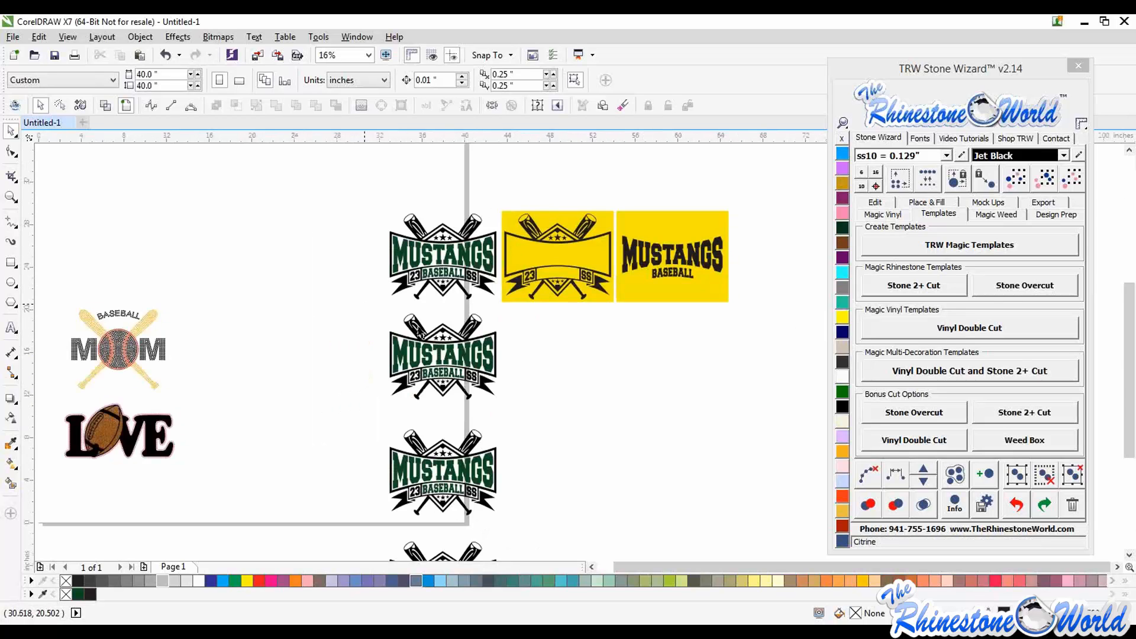
{"action": "left_click_drag", "start_coordinate": [364, 304], "coordinate": [515, 404]}
{"action": "scroll", "coordinate": [450, 355], "scroll_direction": "up", "scroll_amount": 2}
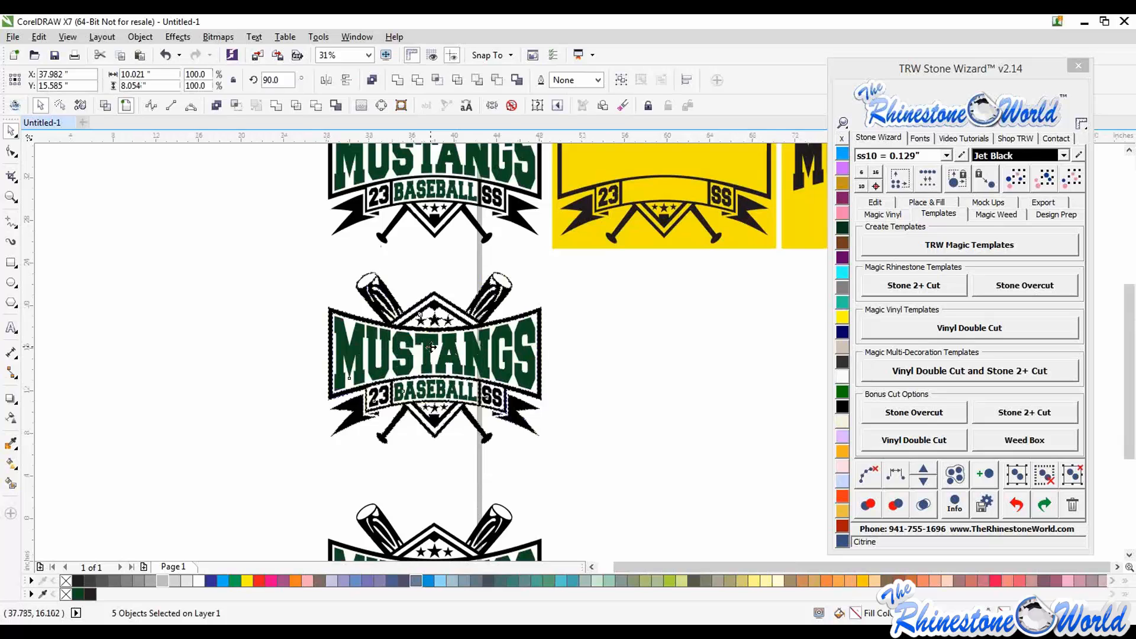
{"action": "scroll", "coordinate": [431, 347], "scroll_direction": "down", "scroll_amount": 2}
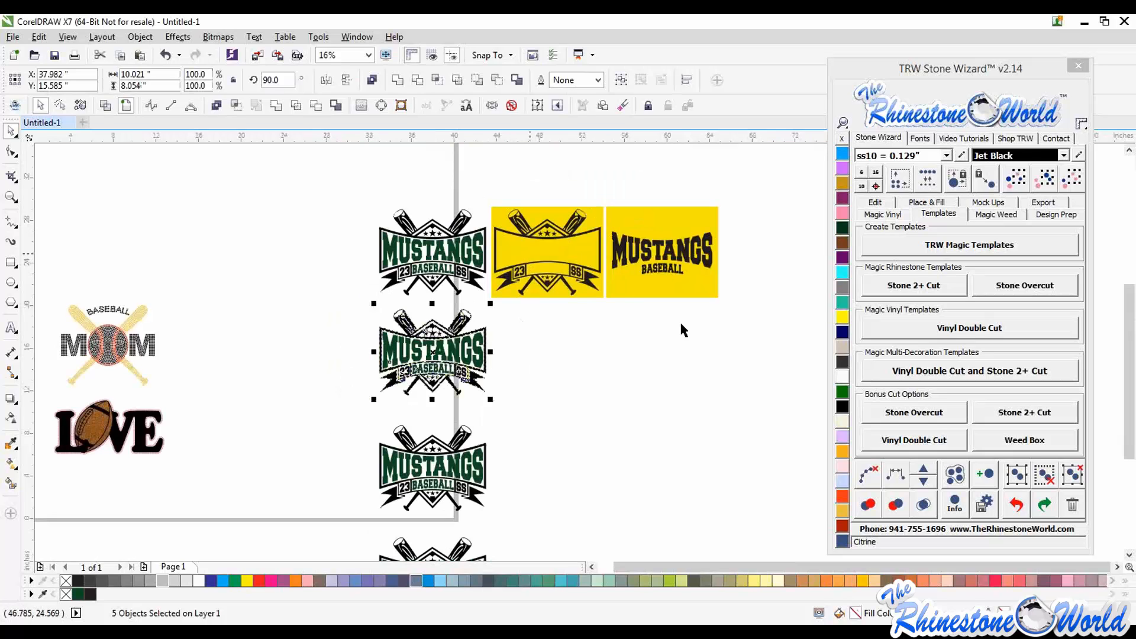
{"action": "left_click", "coordinate": [684, 330]}
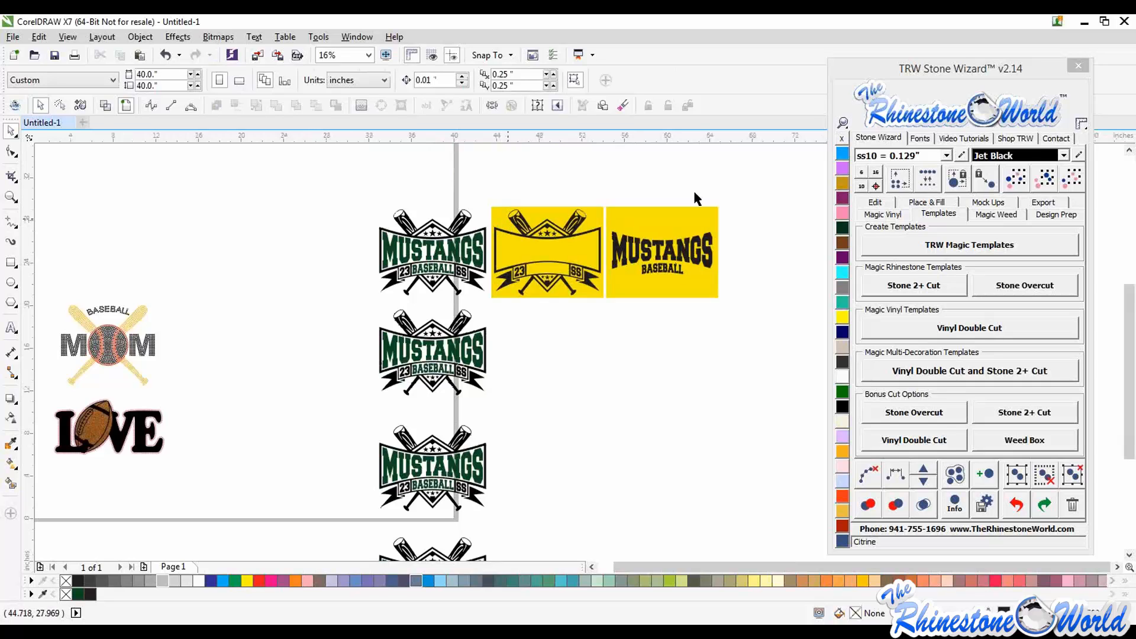
Try mirroring the first logo's two yellow templates horizontally and undo the flip
{"action": "left_click_drag", "start_coordinate": [753, 189], "coordinate": [486, 299]}
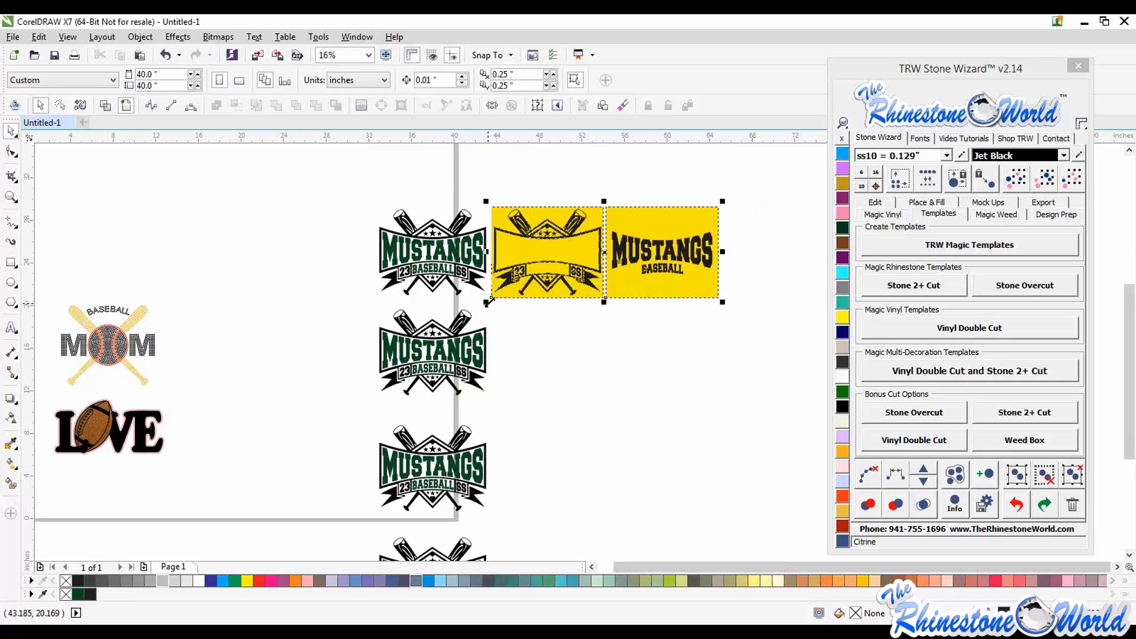
{"action": "left_click", "coordinate": [326, 81]}
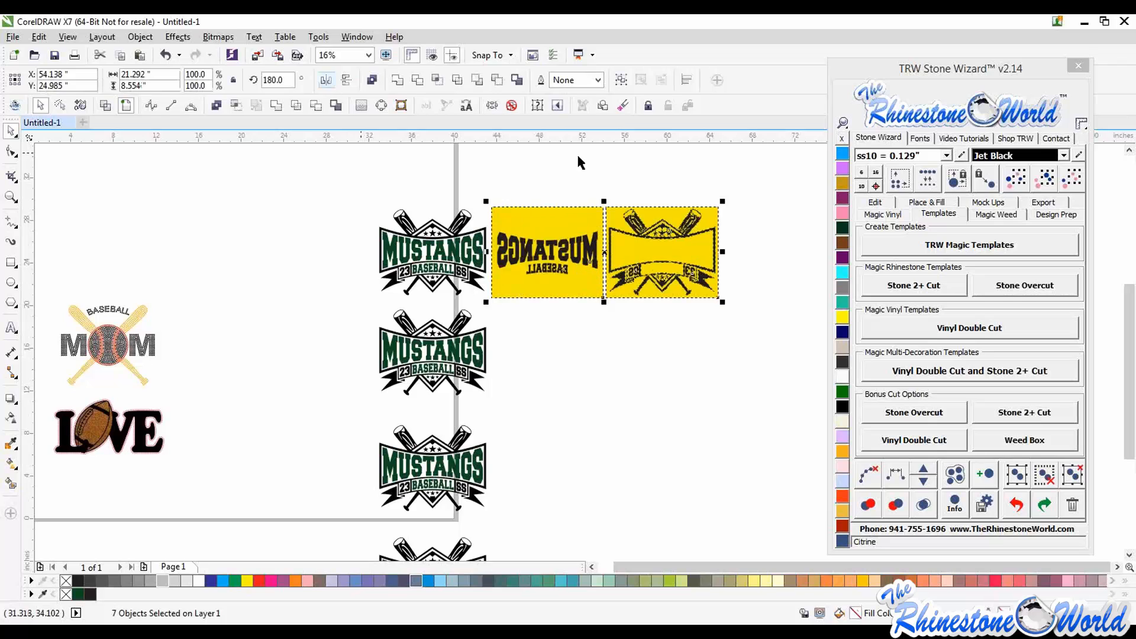
{"action": "left_click", "coordinate": [672, 303]}
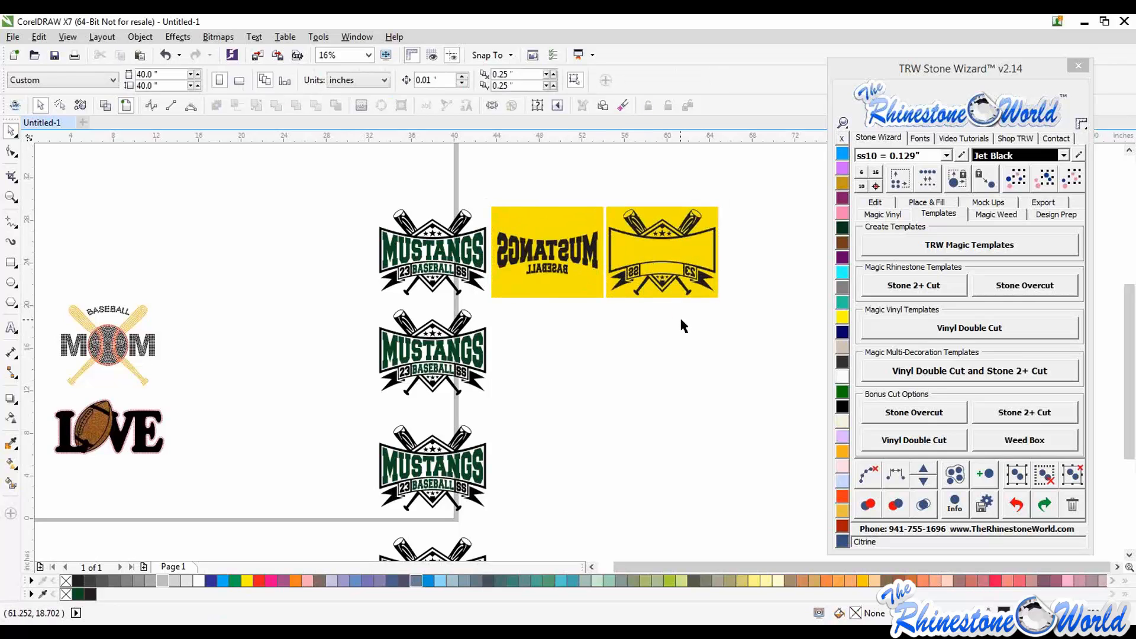
{"action": "key", "text": "ctrl+z"}
{"action": "left_click", "coordinate": [597, 335]}
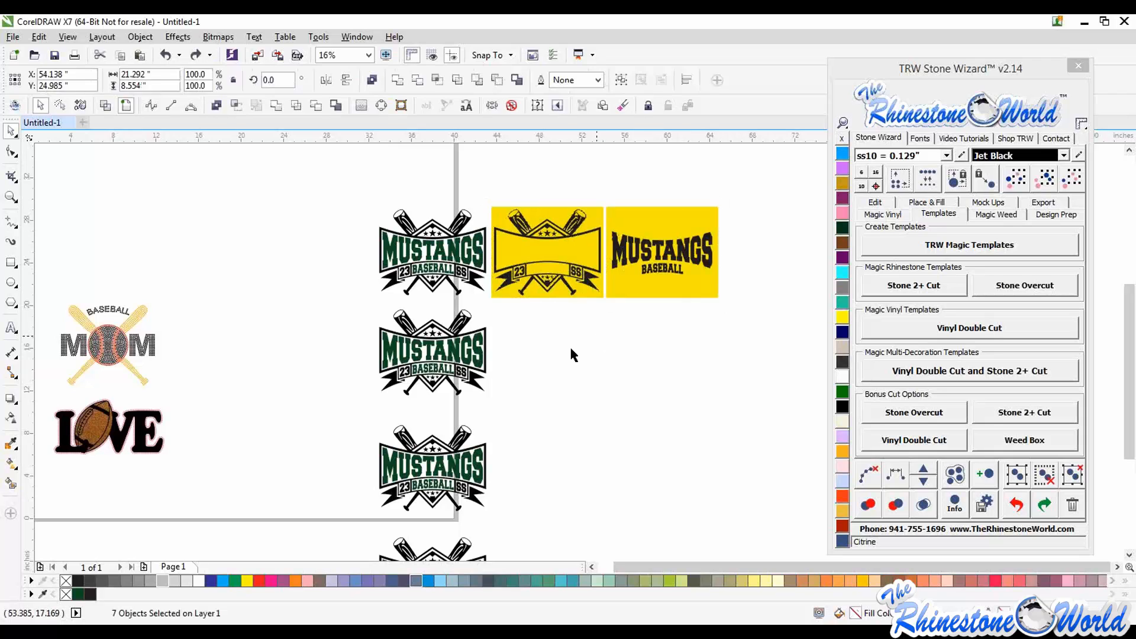
Generate mirrored TRW Magic Templates for the second Mustangs logo in the column
{"action": "left_click_drag", "start_coordinate": [349, 411], "coordinate": [491, 318]}
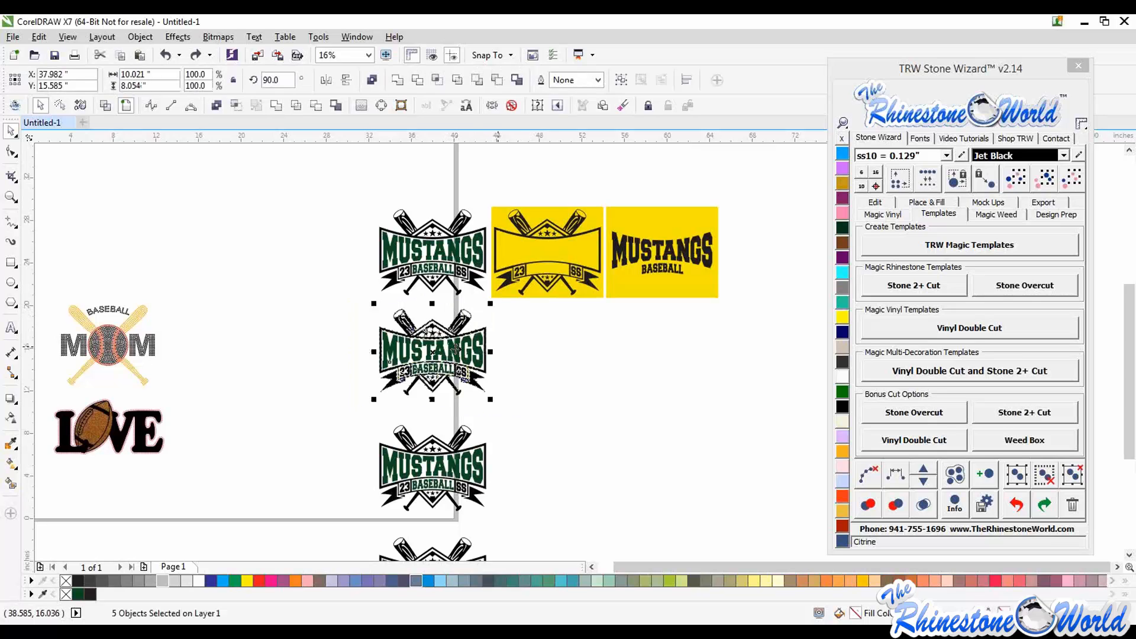
{"action": "left_click", "coordinate": [966, 250]}
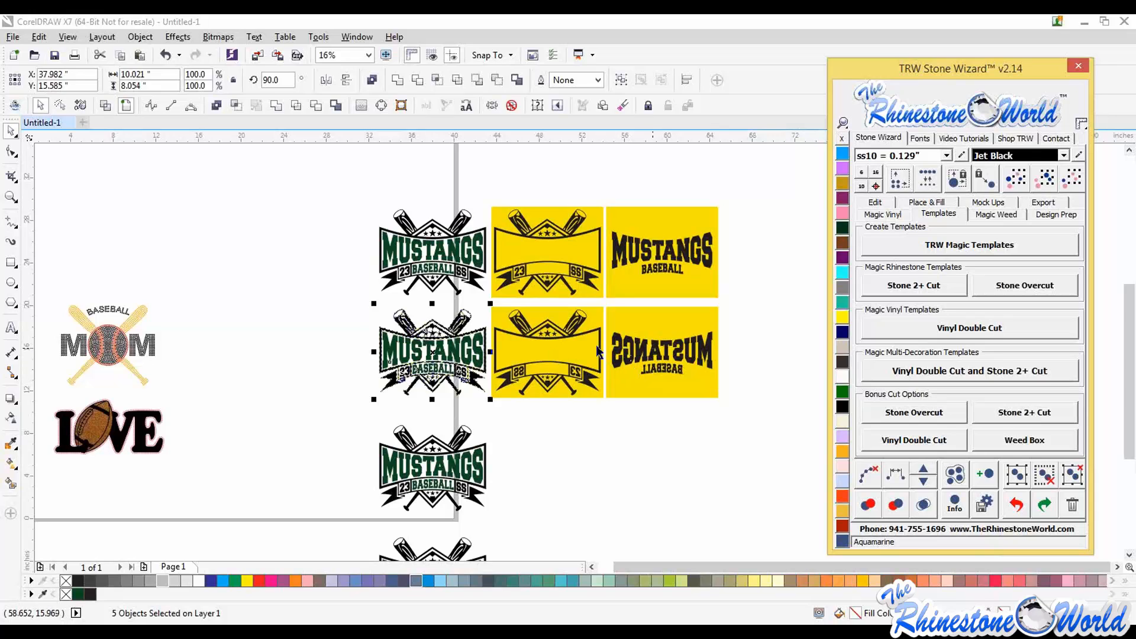
{"action": "left_click", "coordinate": [644, 401]}
{"action": "scroll", "coordinate": [590, 306], "scroll_direction": "down", "scroll_amount": 1}
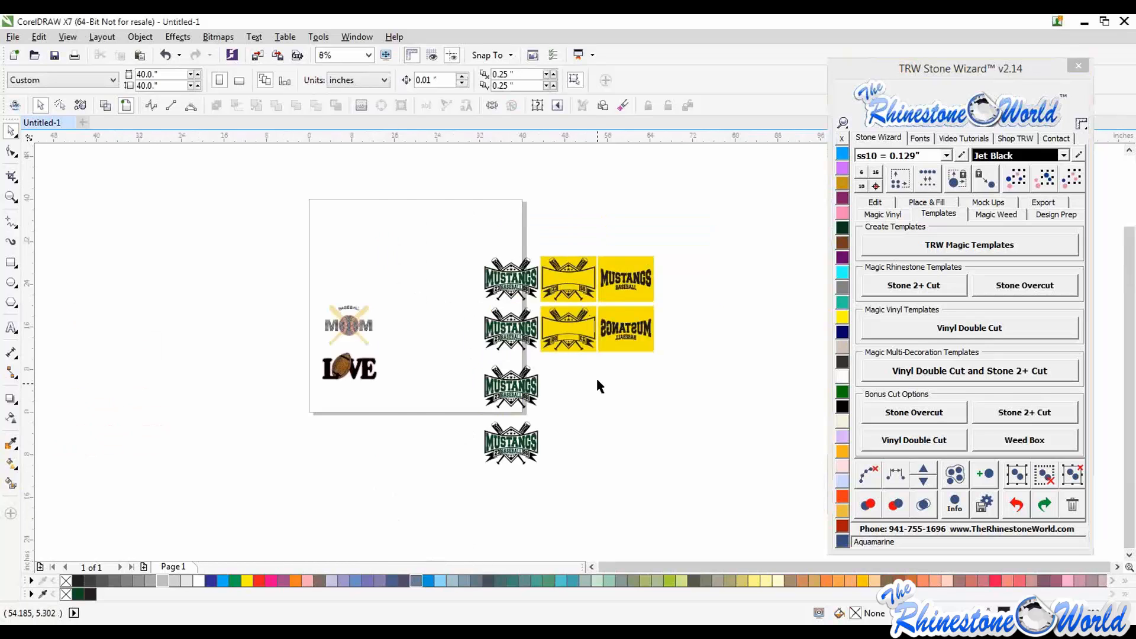
{"action": "scroll", "coordinate": [596, 377], "scroll_direction": "up", "scroll_amount": 1}
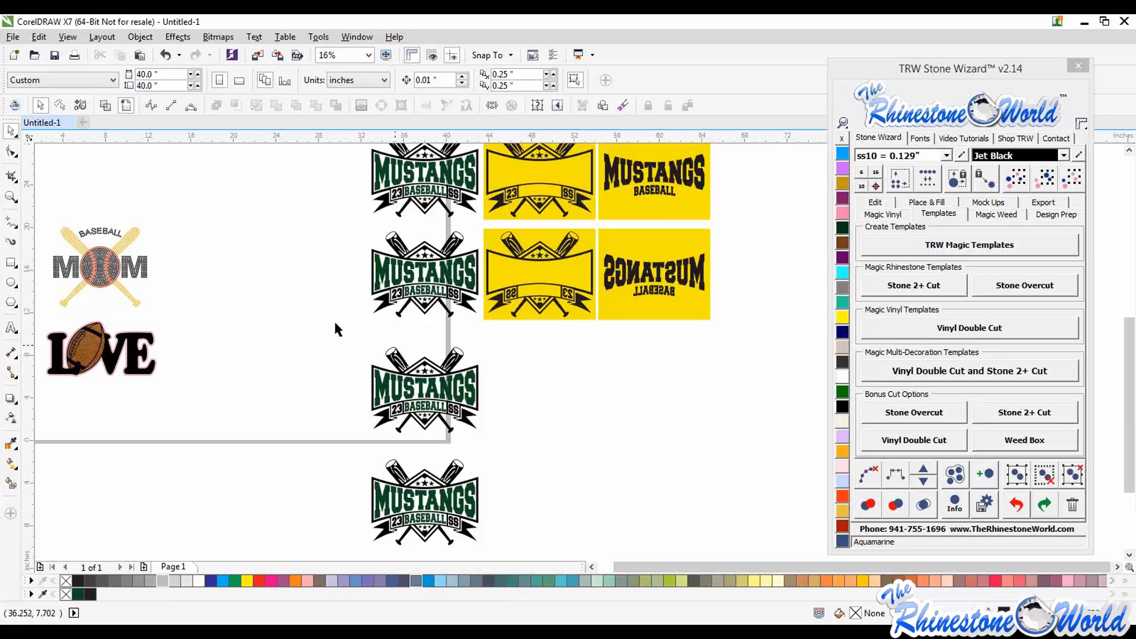
{"action": "left_click_drag", "start_coordinate": [335, 325], "coordinate": [524, 452]}
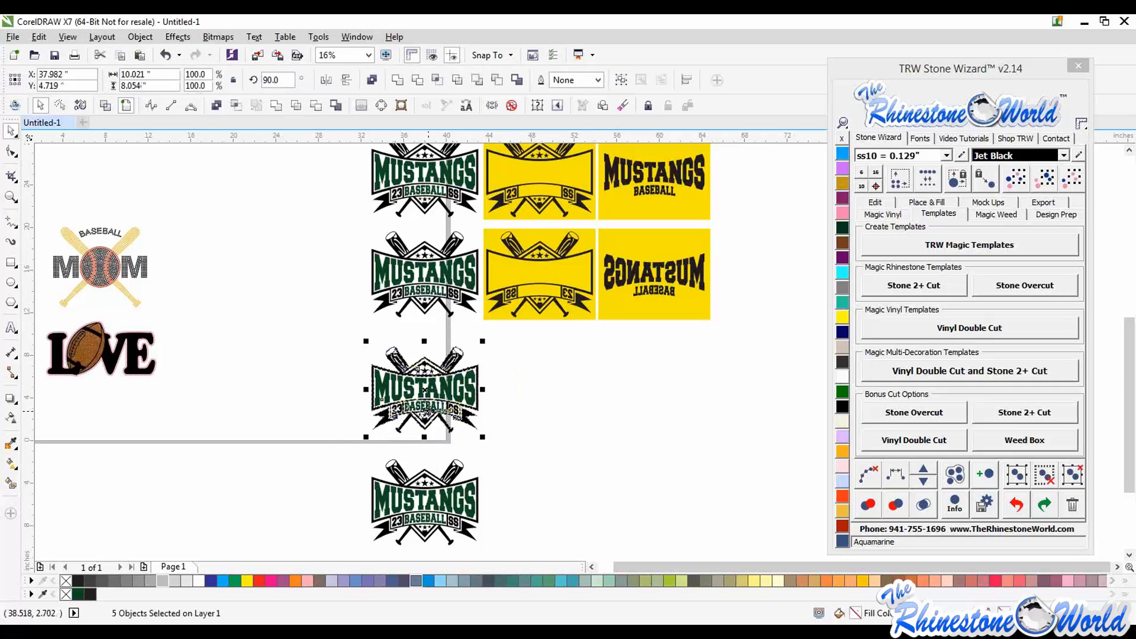
{"action": "scroll", "coordinate": [429, 409], "scroll_direction": "up", "scroll_amount": 1}
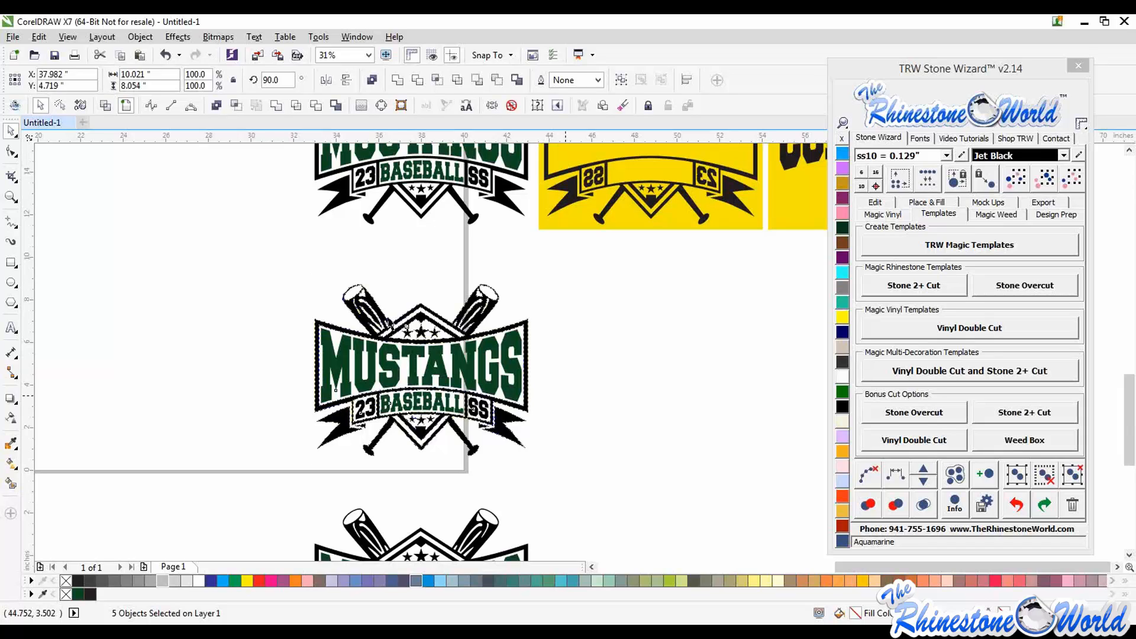
{"action": "key", "text": "Escape"}
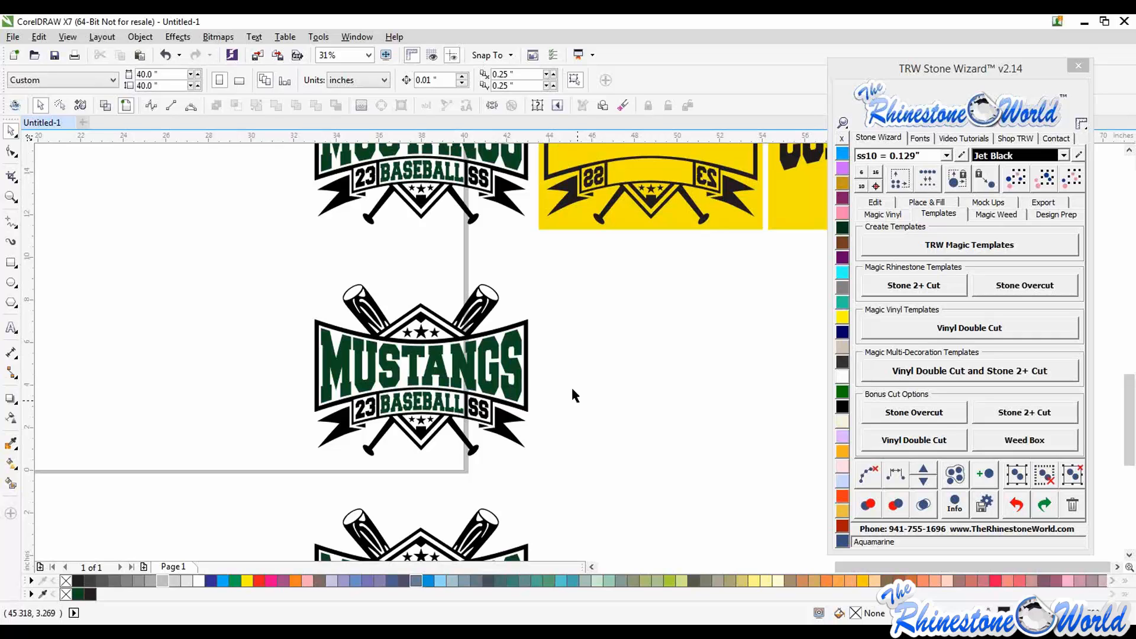
Generate unmirrored TRW Magic Templates with registration marks for the third Mustangs logo in the column
{"action": "scroll", "coordinate": [520, 335], "scroll_direction": "down", "scroll_amount": 2}
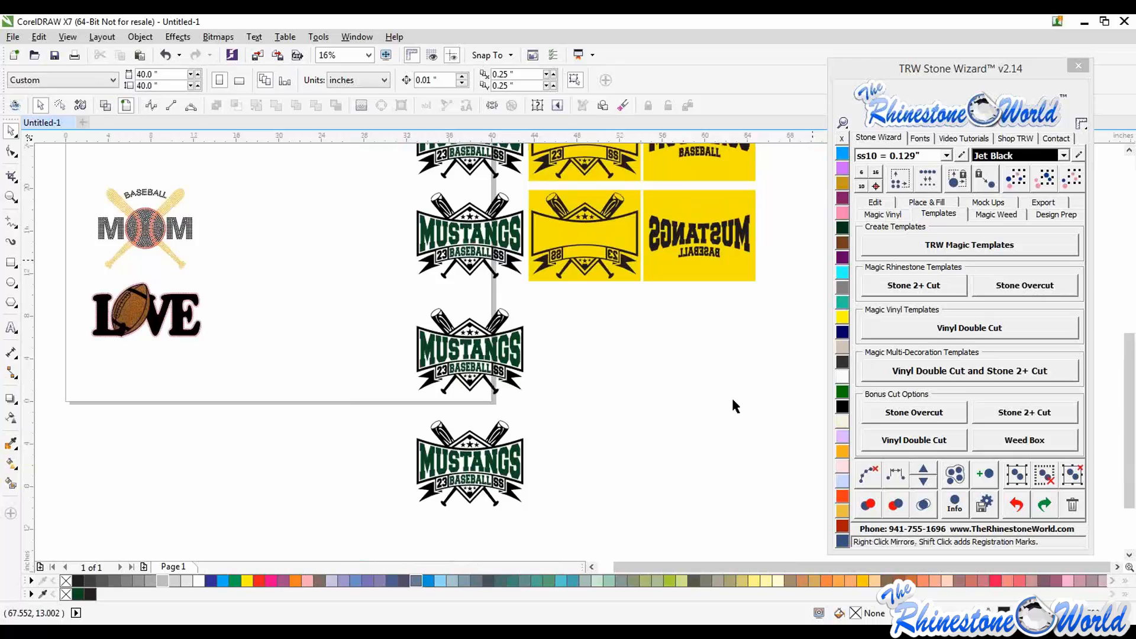
{"action": "left_click_drag", "start_coordinate": [559, 300], "coordinate": [390, 403]}
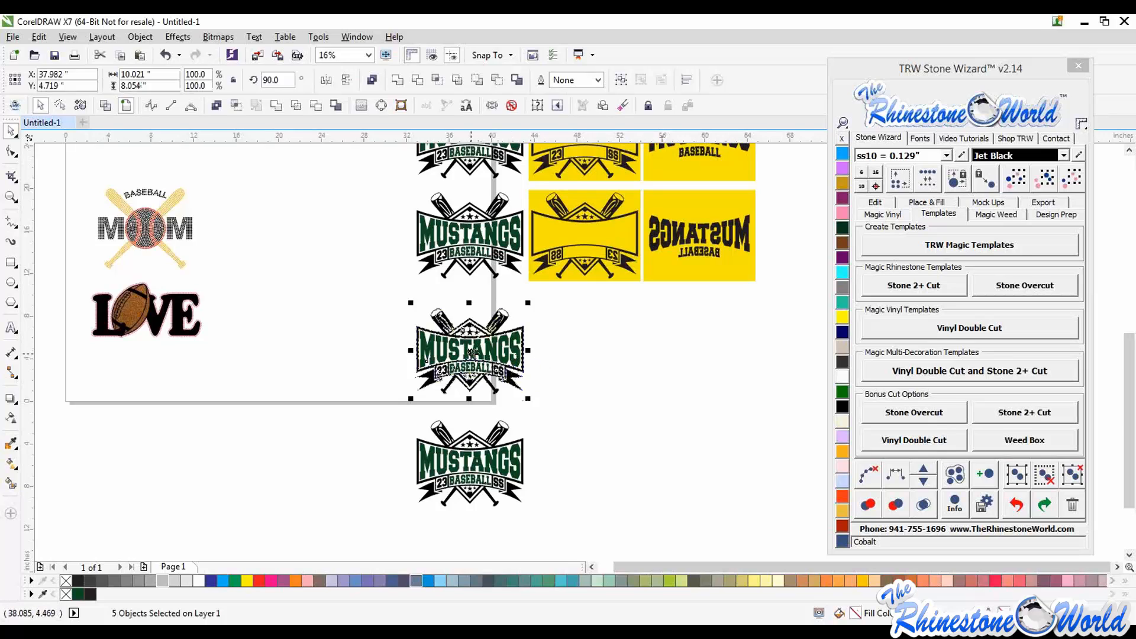
{"action": "left_click", "coordinate": [961, 251]}
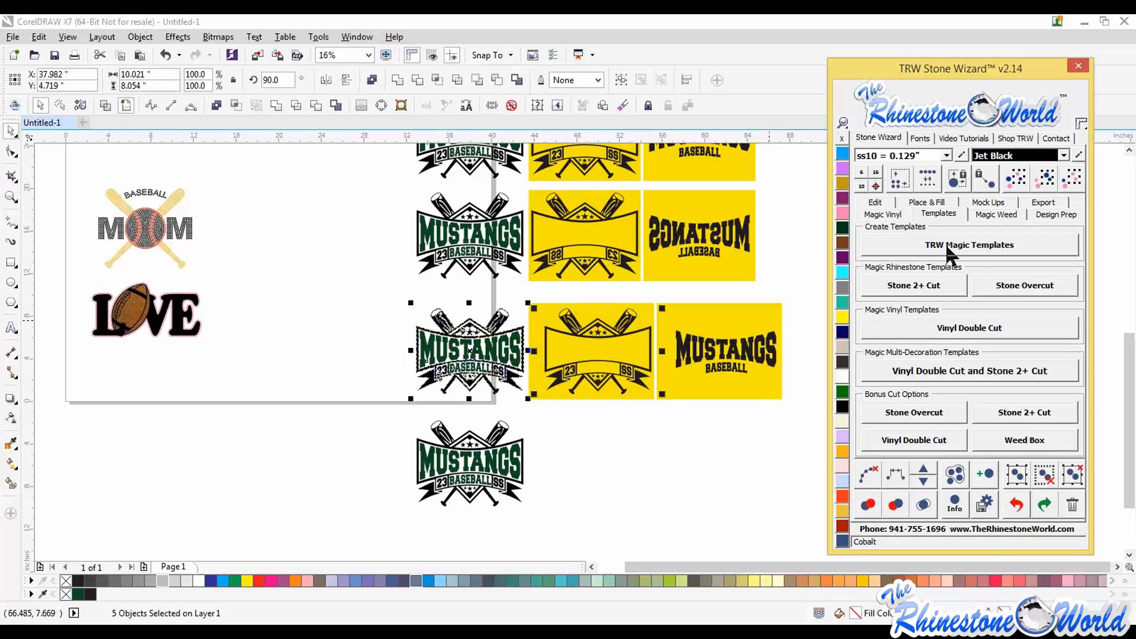
{"action": "left_click", "coordinate": [706, 429]}
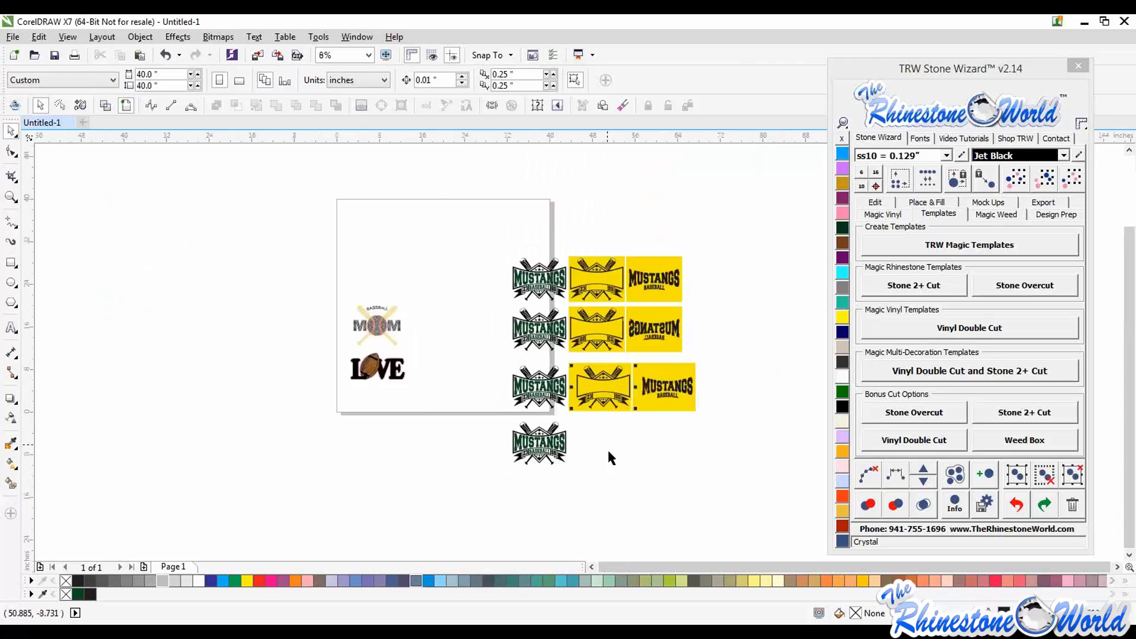
Generate mirrored TRW Magic Templates with registration marks for the fourth Mustangs logo in the column
{"action": "left_click_drag", "start_coordinate": [585, 524], "coordinate": [363, 387]}
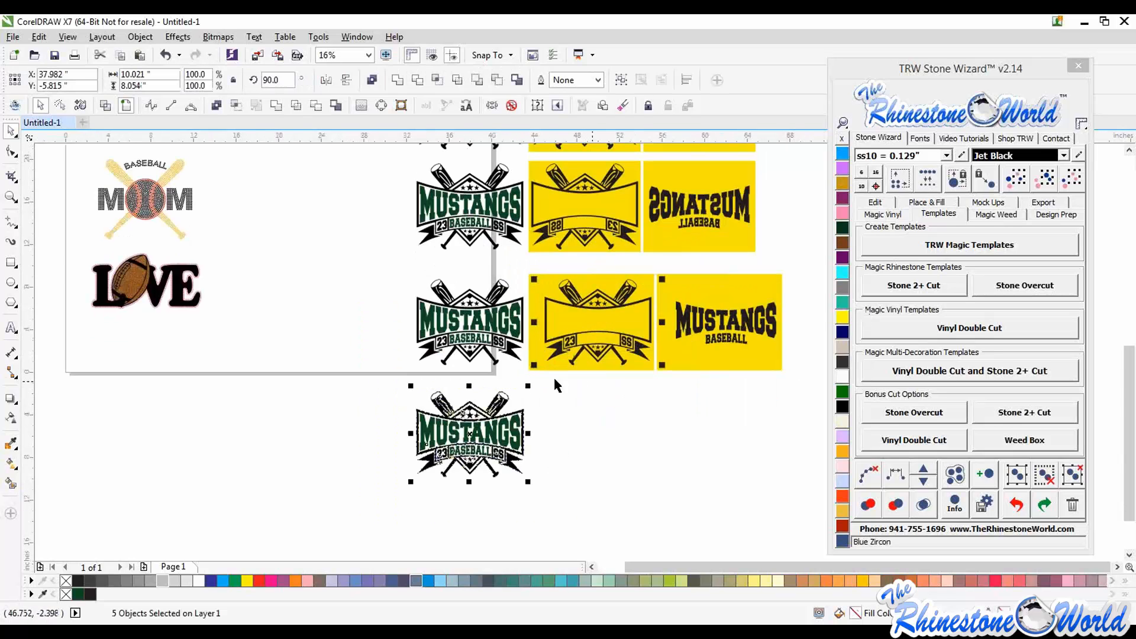
{"action": "left_click", "coordinate": [947, 243]}
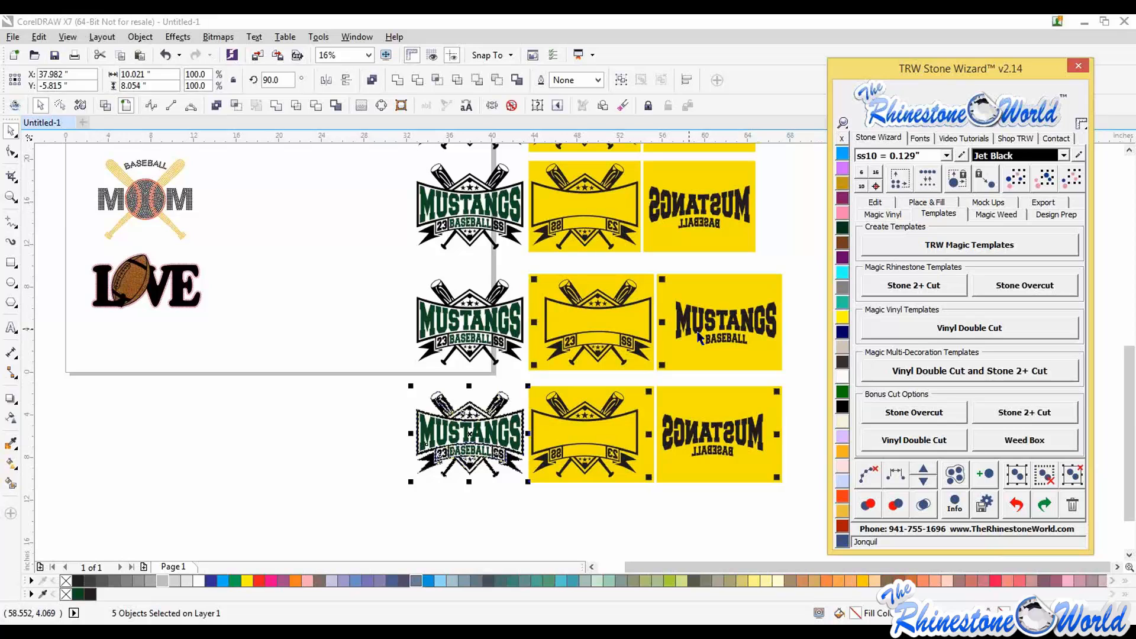
{"action": "left_click", "coordinate": [790, 367]}
Examine the four rows of Mustangs templates, including the first row's yellow backing rectangle and separate MUSTANGS text
{"action": "scroll", "coordinate": [641, 329], "scroll_direction": "down", "scroll_amount": 2}
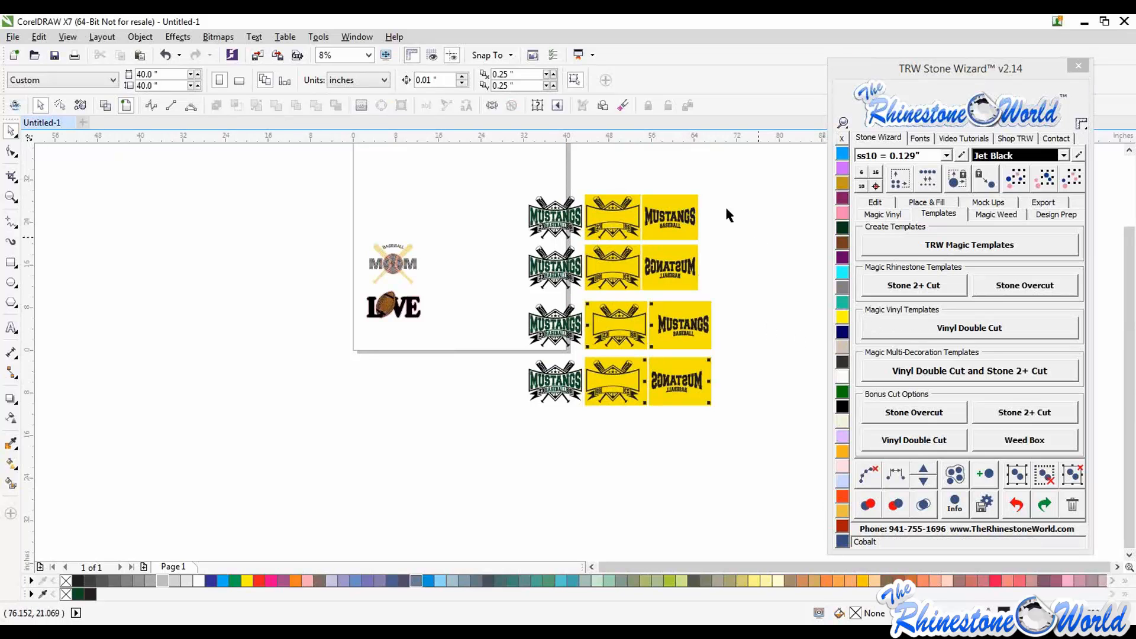
{"action": "scroll", "coordinate": [717, 209], "scroll_direction": "up", "scroll_amount": 1}
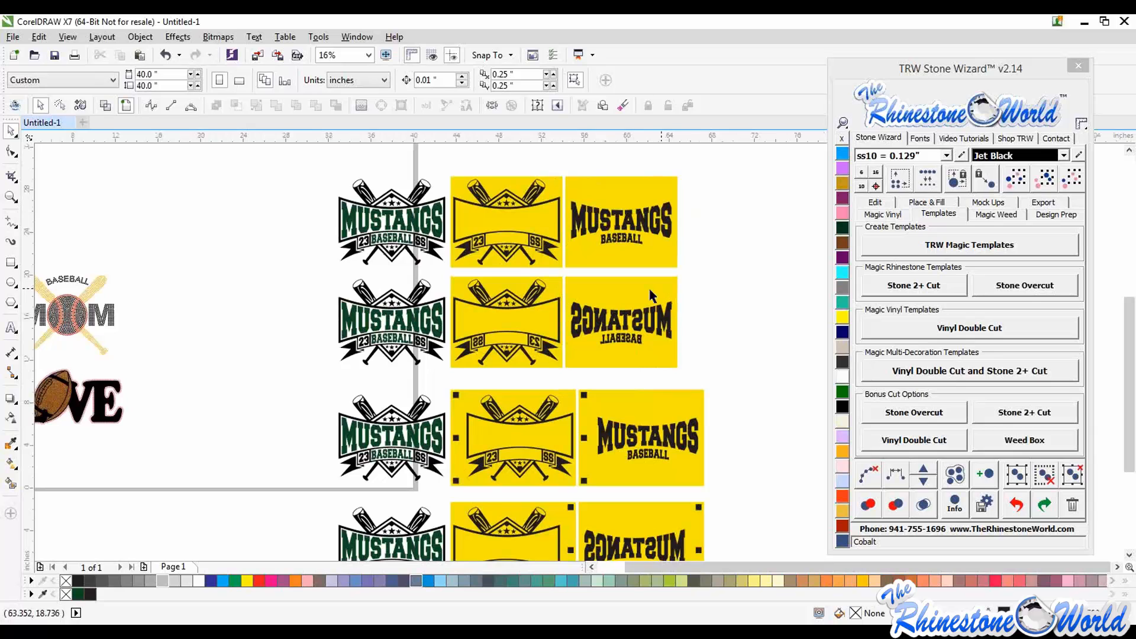
{"action": "scroll", "coordinate": [733, 311], "scroll_direction": "down", "scroll_amount": 2}
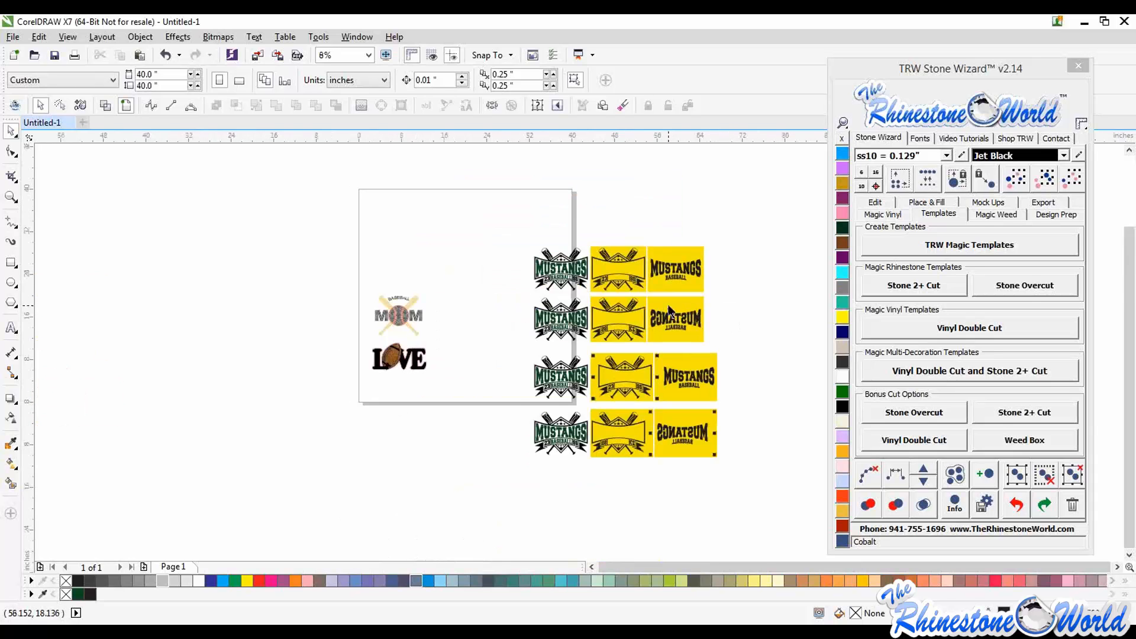
{"action": "scroll", "coordinate": [669, 311], "scroll_direction": "up", "scroll_amount": 3}
{"action": "scroll", "coordinate": [727, 220], "scroll_direction": "up", "scroll_amount": 1}
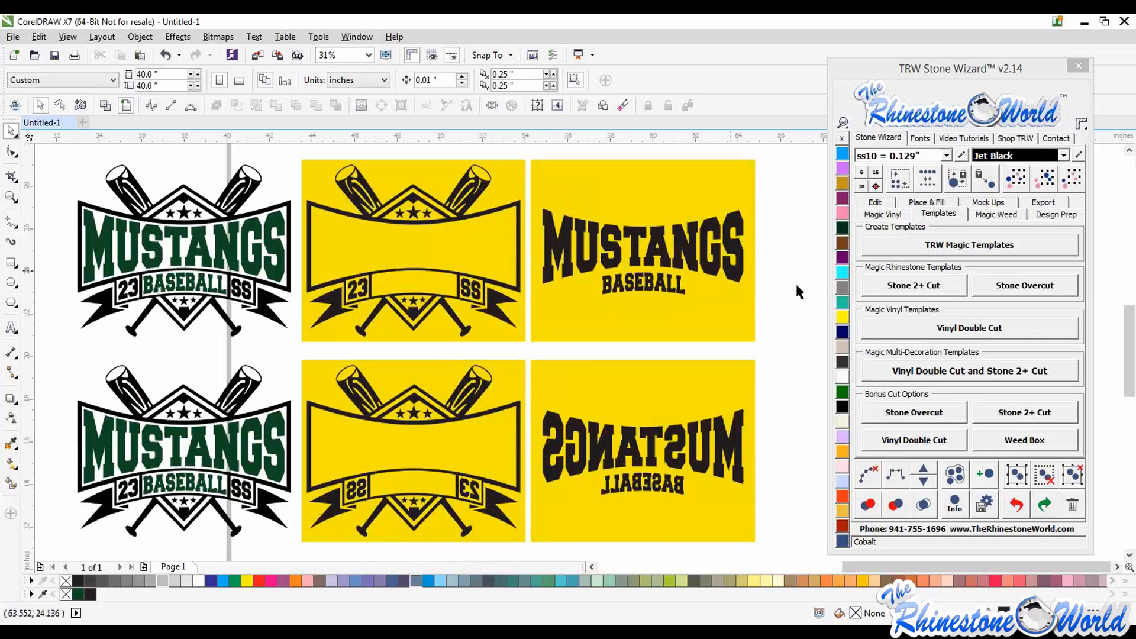
{"action": "scroll", "coordinate": [705, 300], "scroll_direction": "down", "scroll_amount": 1}
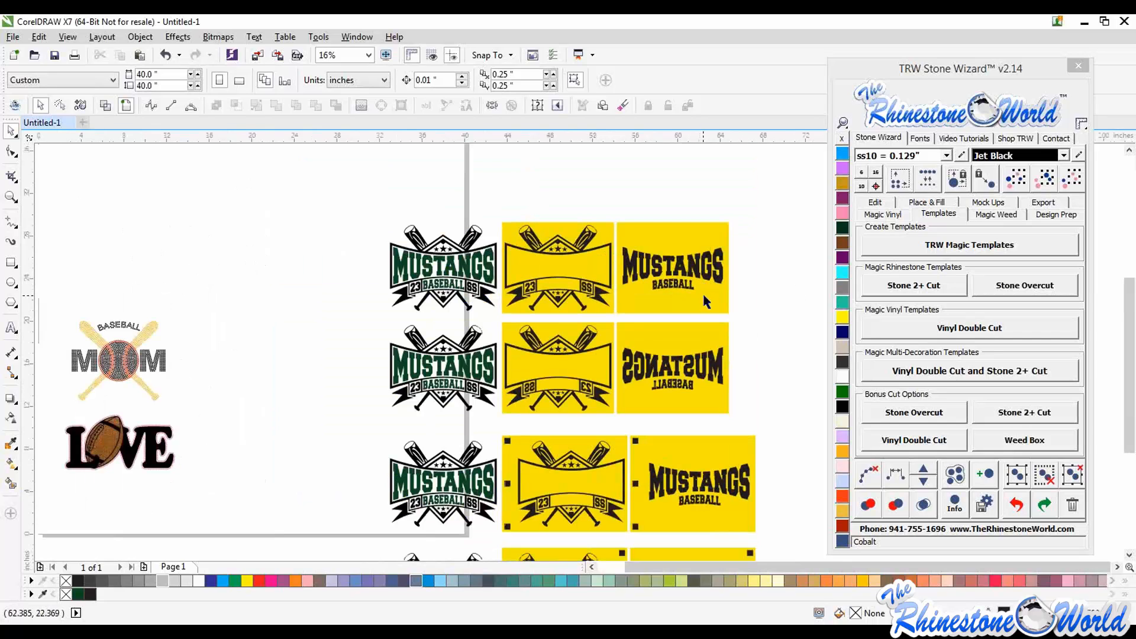
{"action": "left_click", "coordinate": [704, 296]}
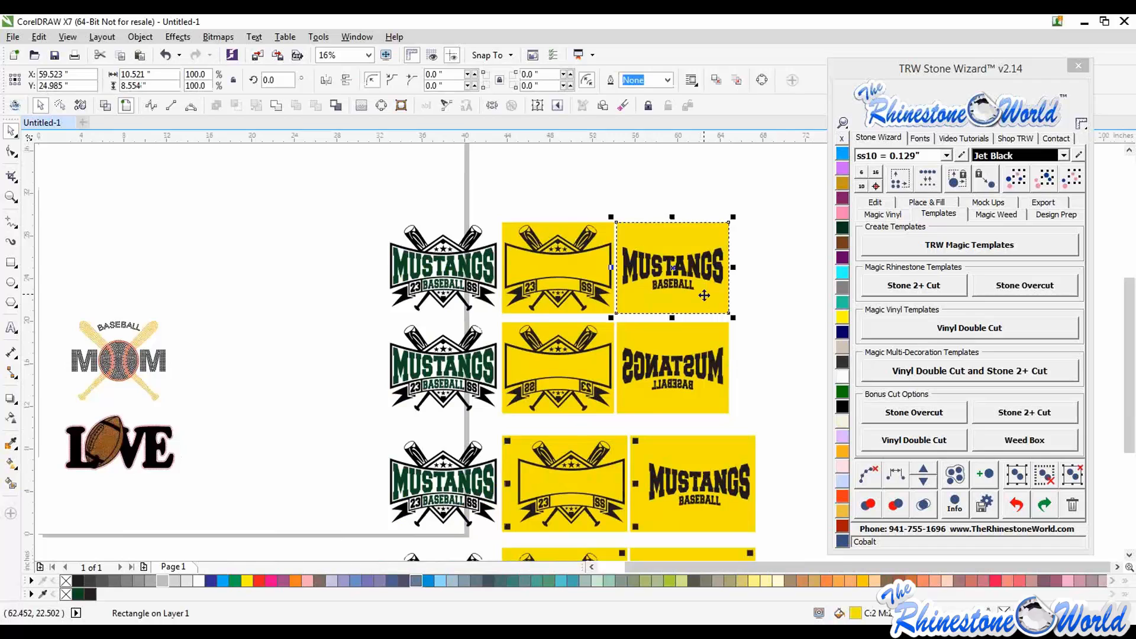
{"action": "scroll", "coordinate": [704, 296], "scroll_direction": "up", "scroll_amount": 1}
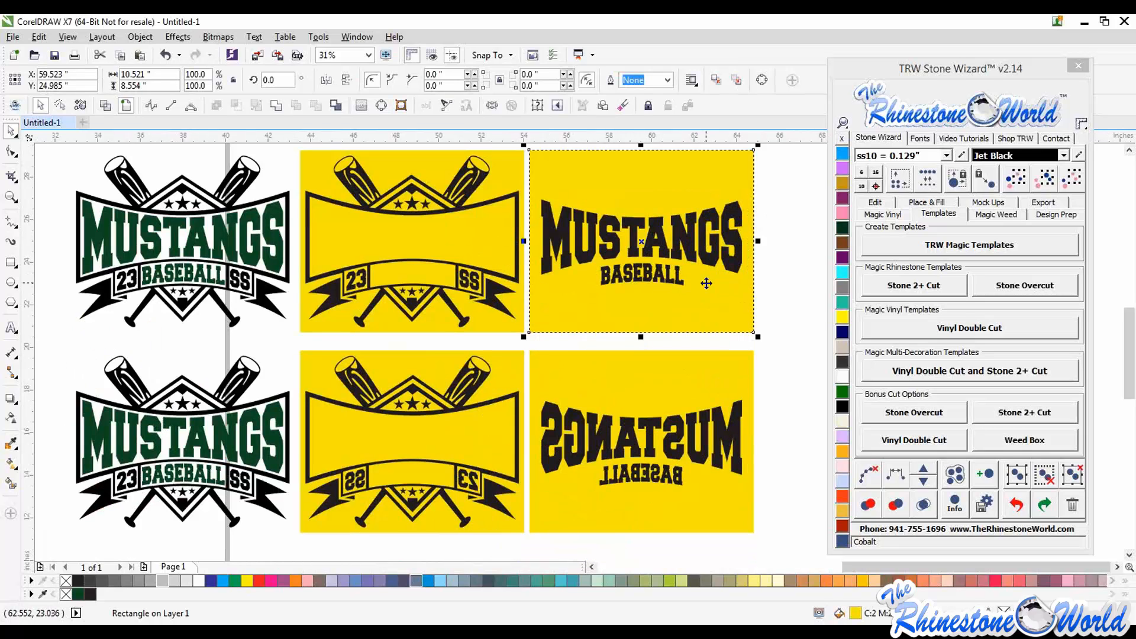
{"action": "left_click", "coordinate": [798, 268]}
{"action": "left_click", "coordinate": [731, 264]}
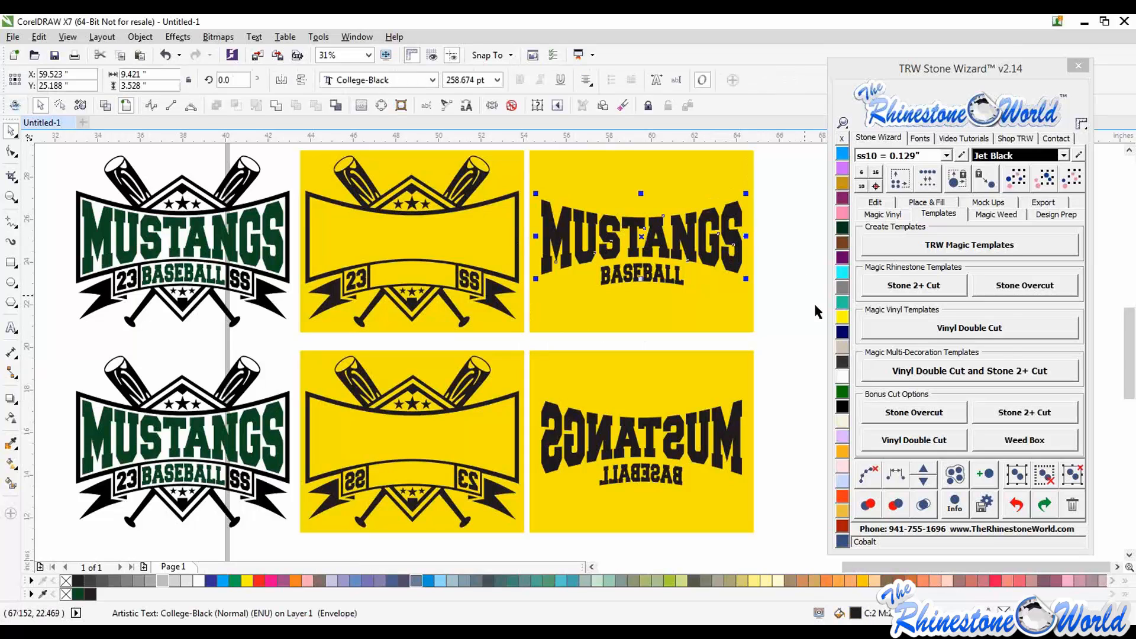
Recolour the top row's separated MUSTANGS text with Citrine and undo the colour change
{"action": "left_click", "coordinate": [841, 317]}
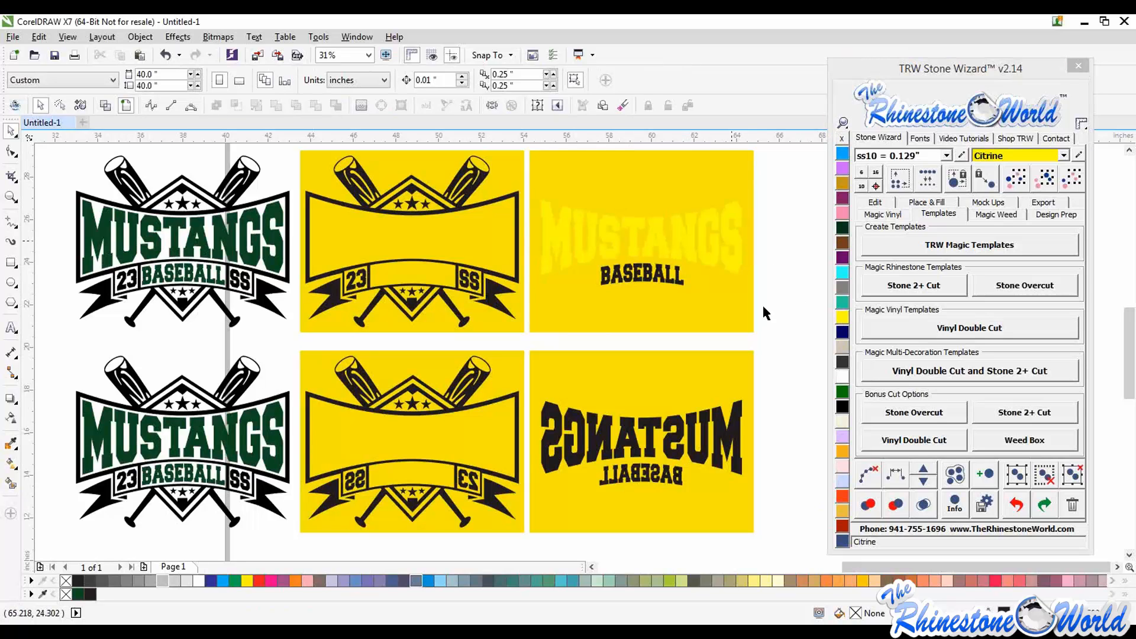
{"action": "key", "text": "ctrl+z"}
Delete all Mustangs templates and the extra logo copies, and move the remaining logo onto the page above the Baseball Mom design
{"action": "scroll", "coordinate": [542, 264], "scroll_direction": "down", "scroll_amount": 2}
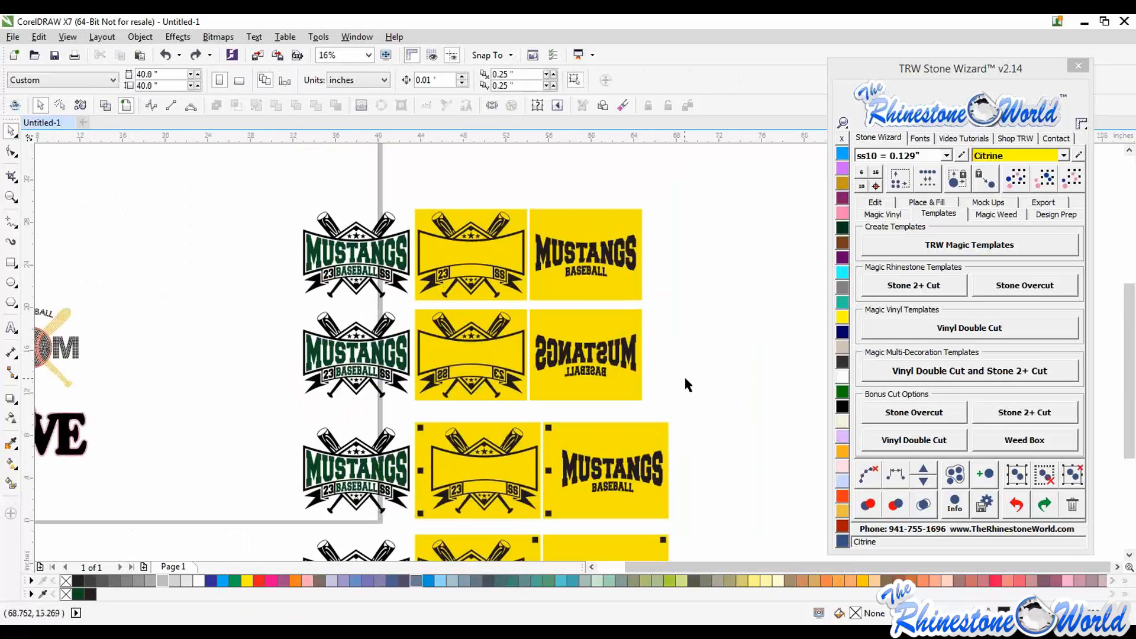
{"action": "scroll", "coordinate": [663, 314], "scroll_direction": "down", "scroll_amount": 1}
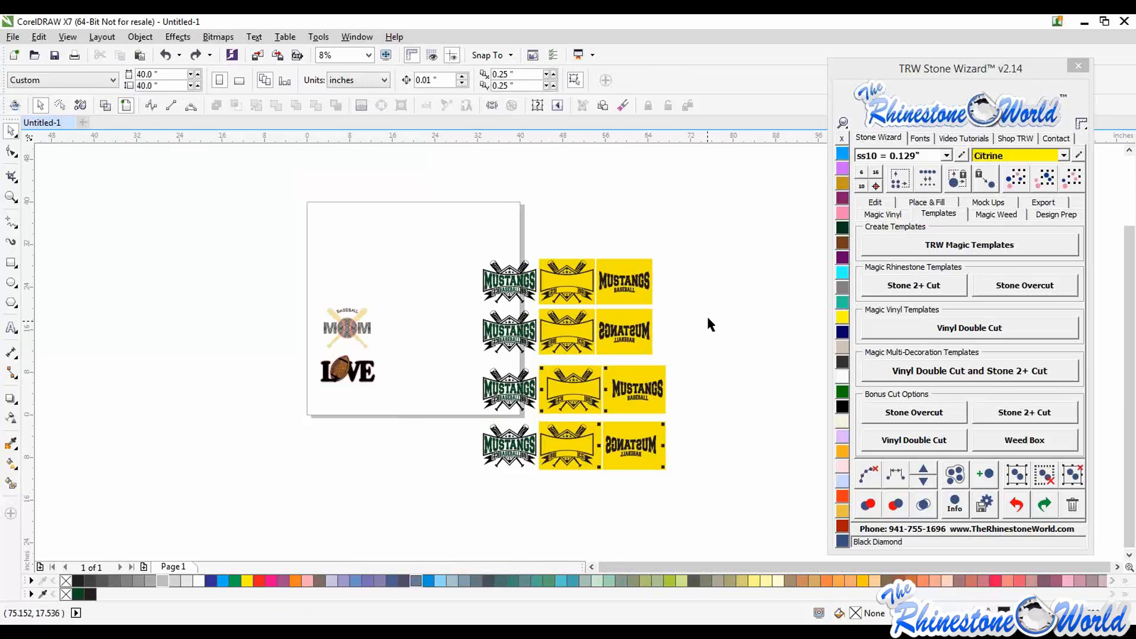
{"action": "scroll", "coordinate": [550, 488], "scroll_direction": "down", "scroll_amount": 1}
{"action": "left_click_drag", "start_coordinate": [551, 492], "coordinate": [535, 496]}
{"action": "key", "text": "Delete"}
{"action": "left_click_drag", "start_coordinate": [613, 494], "coordinate": [461, 265]}
{"action": "key", "text": "Delete"}
{"action": "left_click_drag", "start_coordinate": [577, 190], "coordinate": [467, 294]}
{"action": "left_click_drag", "start_coordinate": [505, 240], "coordinate": [343, 229]}
{"action": "left_click", "coordinate": [497, 269]}
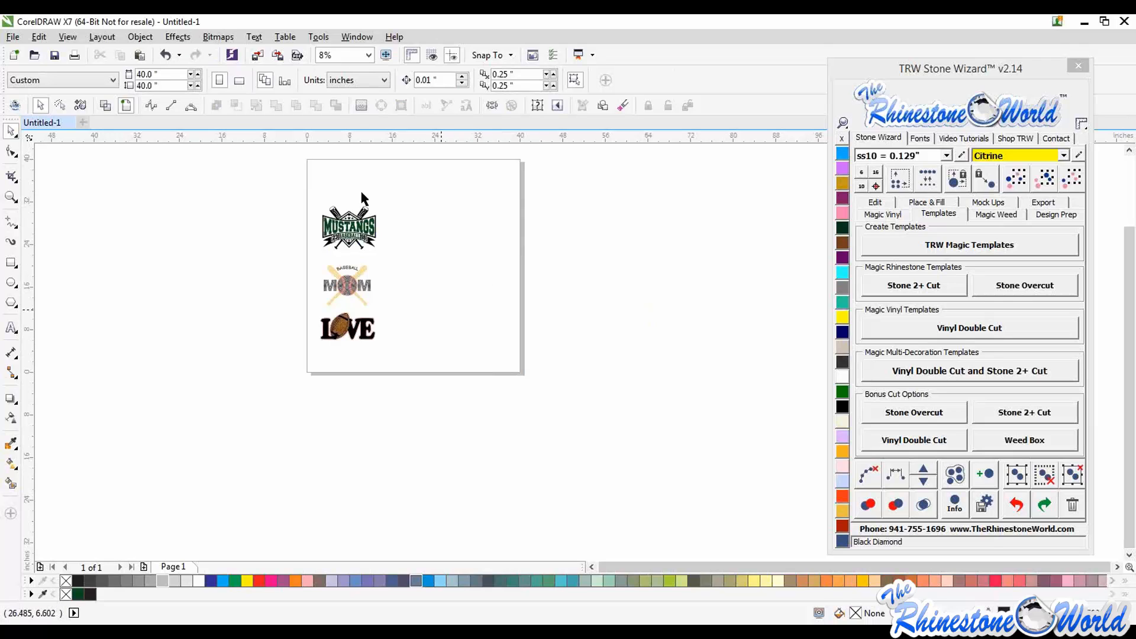
Generate unmirrored TRW Magic Templates for the Baseball Mom rhinestone design
{"action": "scroll", "coordinate": [336, 220], "scroll_direction": "up", "scroll_amount": 1}
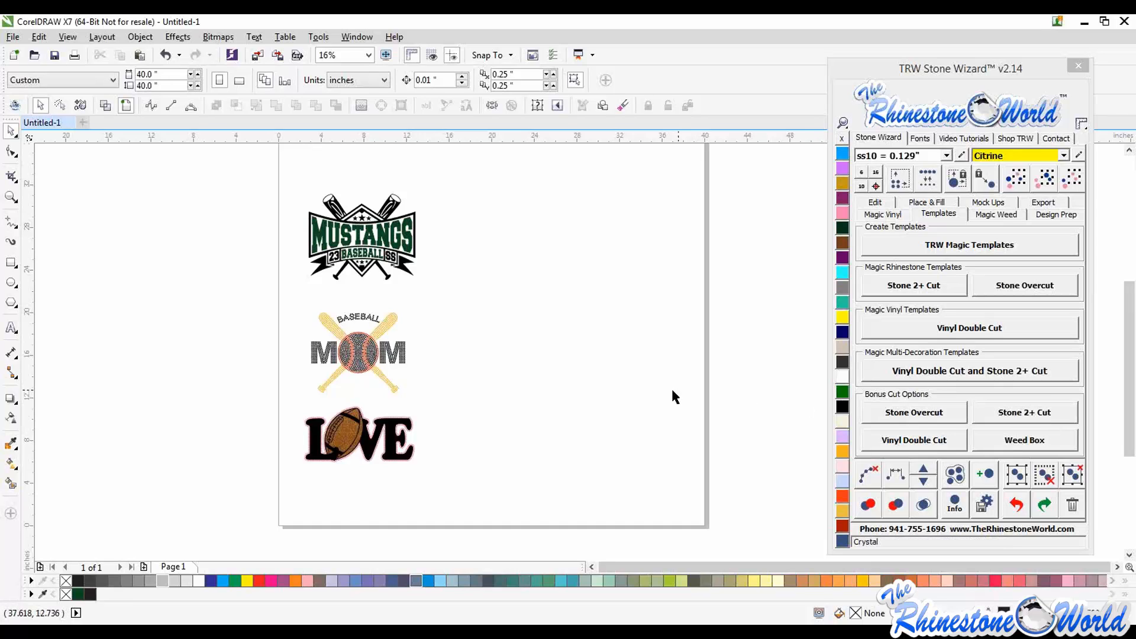
{"action": "scroll", "coordinate": [281, 377], "scroll_direction": "up", "scroll_amount": 2}
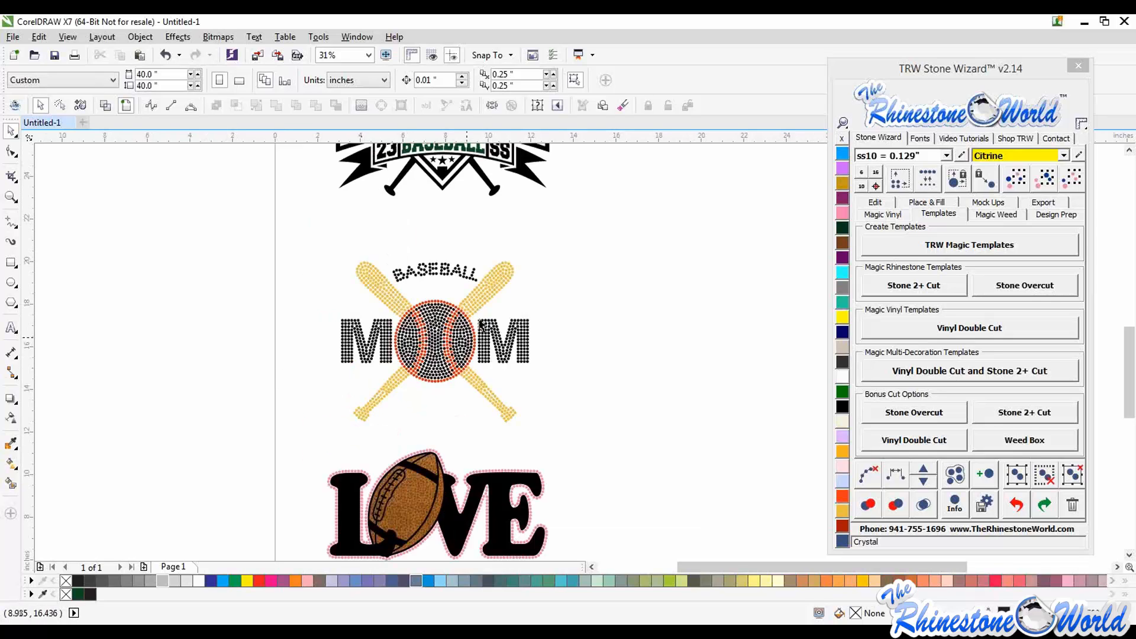
{"action": "scroll", "coordinate": [485, 315], "scroll_direction": "down", "scroll_amount": 2}
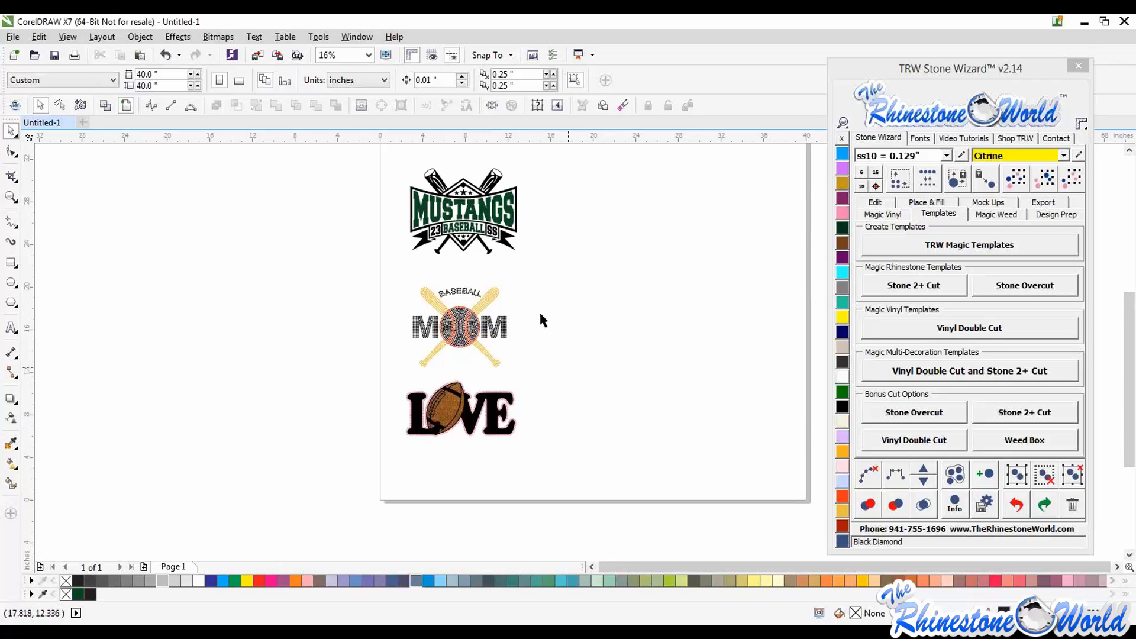
{"action": "left_click", "coordinate": [420, 346]}
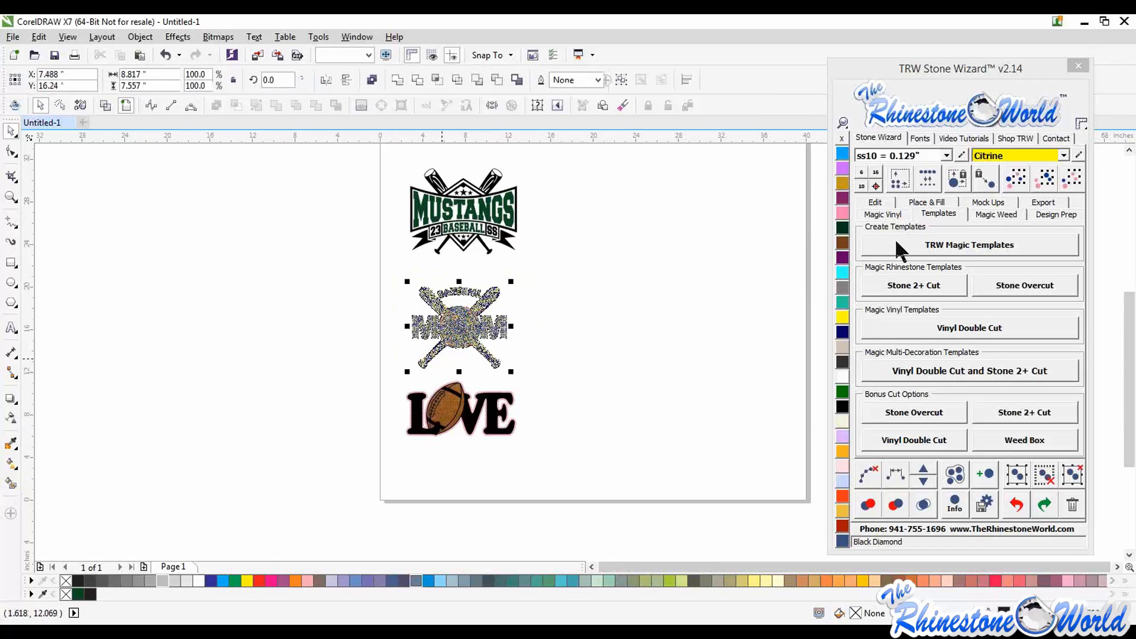
{"action": "left_click", "coordinate": [966, 243]}
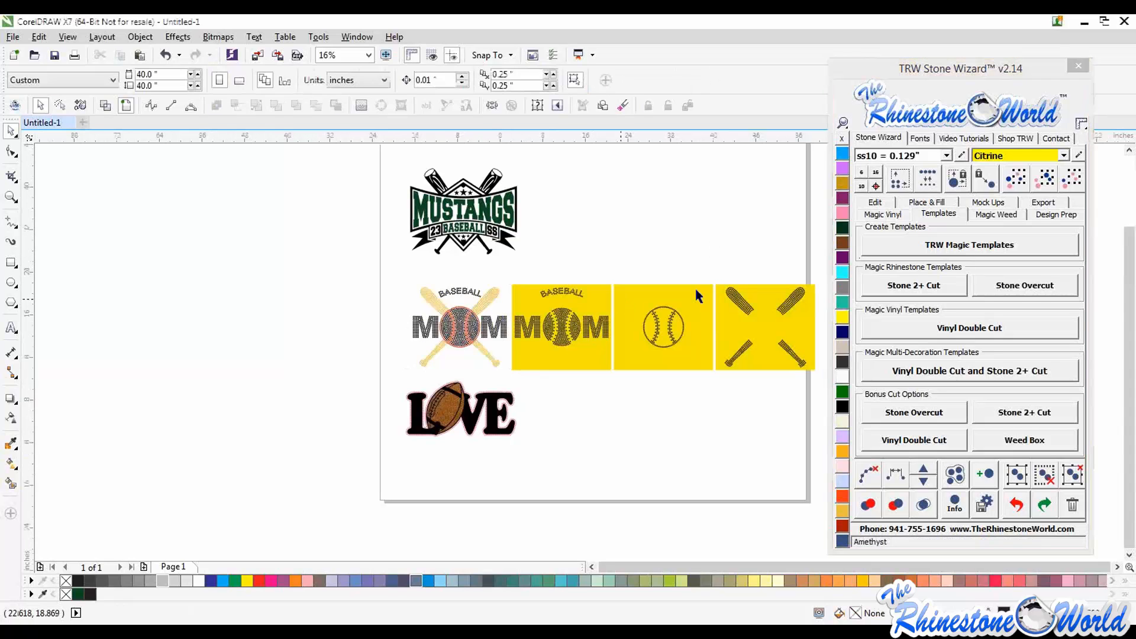
Delete the three yellow templates generated beside the Baseball Mom design
{"action": "scroll", "coordinate": [695, 316], "scroll_direction": "up", "scroll_amount": 1}
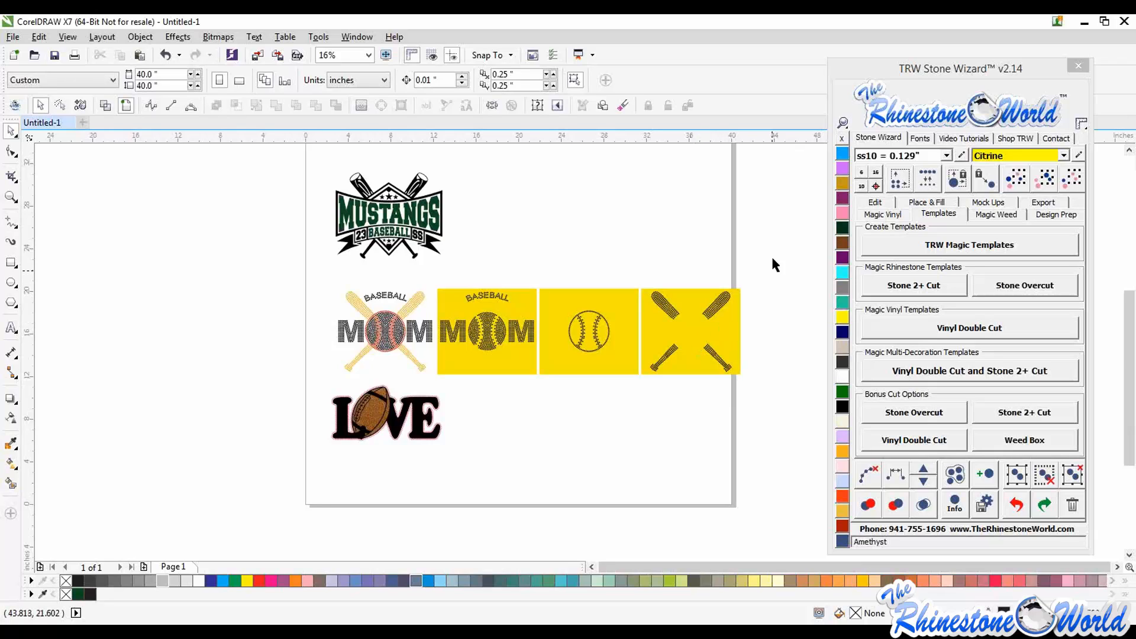
{"action": "left_click_drag", "start_coordinate": [774, 255], "coordinate": [435, 395]}
{"action": "key", "text": "Delete"}
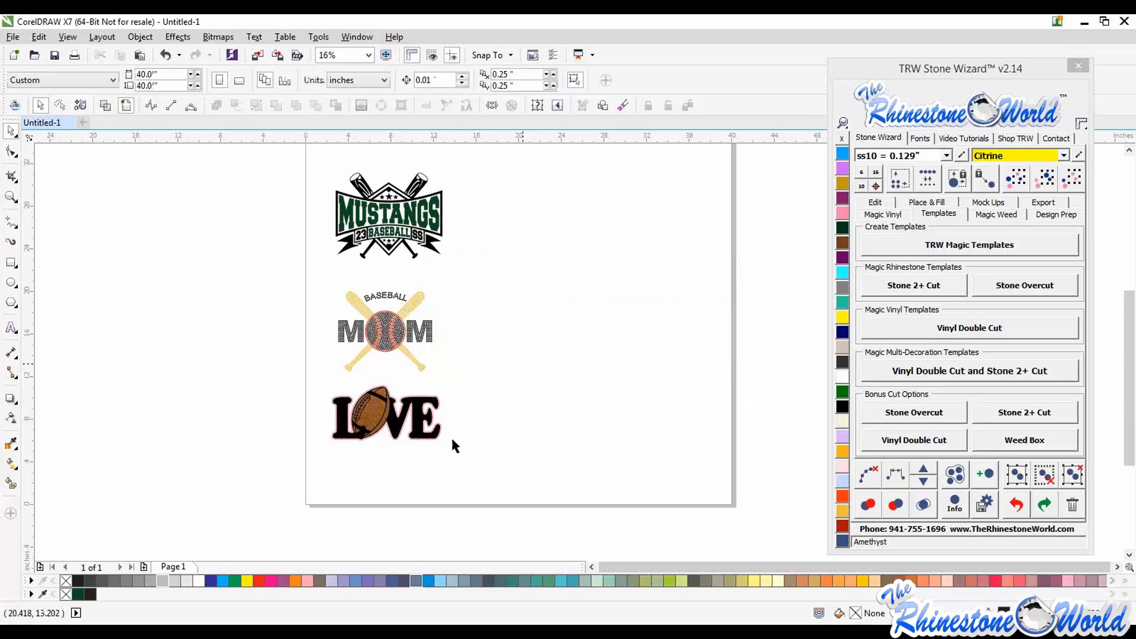
Generate unmirrored TRW Magic Templates for the complete LOVE football design, including its rhinestone outline
{"action": "scroll", "coordinate": [388, 443], "scroll_direction": "up", "scroll_amount": 2}
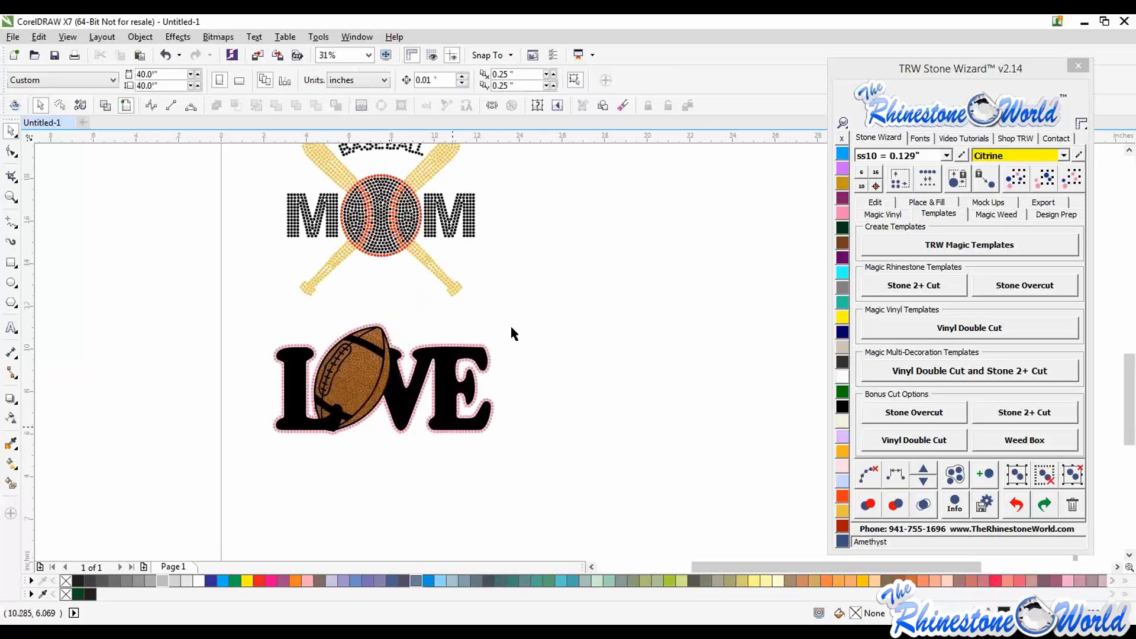
{"action": "left_click_drag", "start_coordinate": [541, 303], "coordinate": [373, 417]}
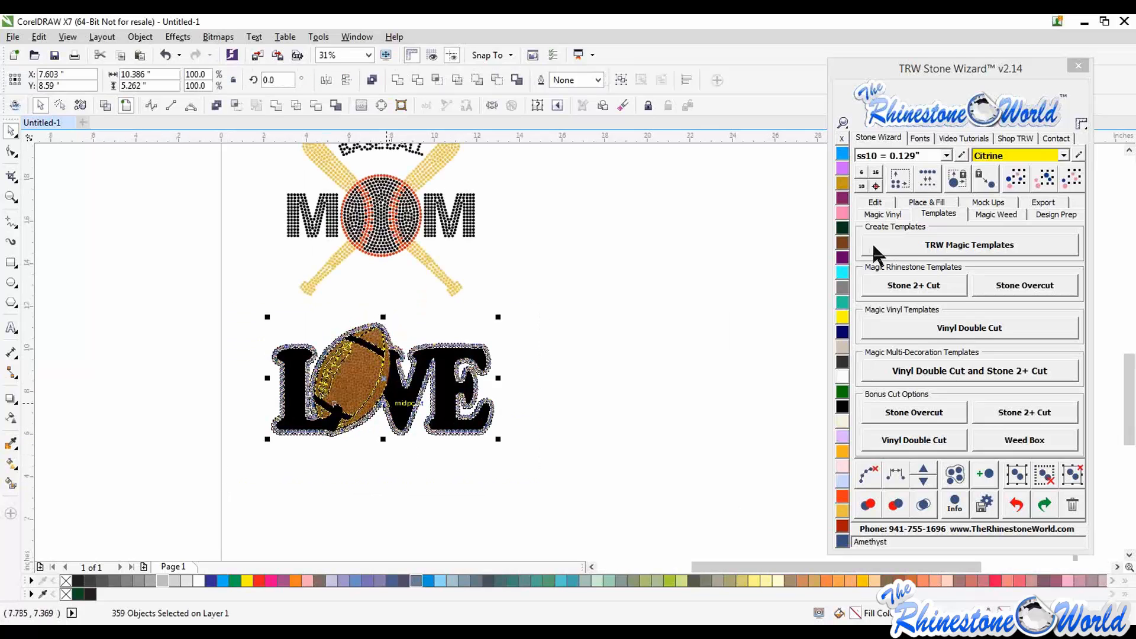
{"action": "left_click", "coordinate": [939, 246]}
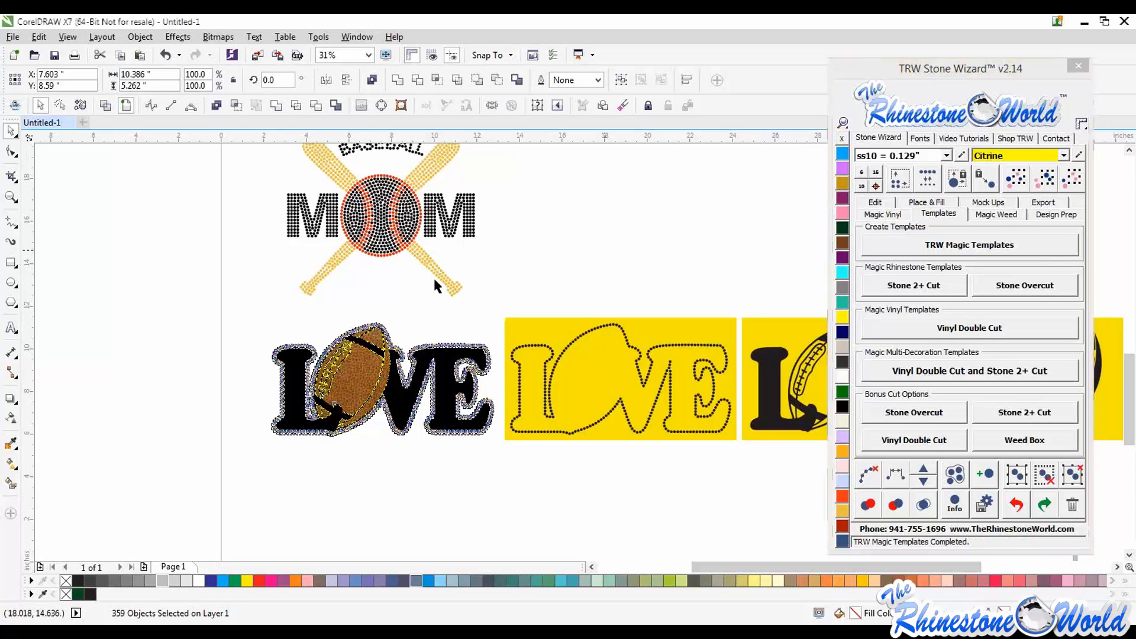
Duplicate the whole LOVE football design directly below the original
{"action": "scroll", "coordinate": [434, 276], "scroll_direction": "down", "scroll_amount": 2}
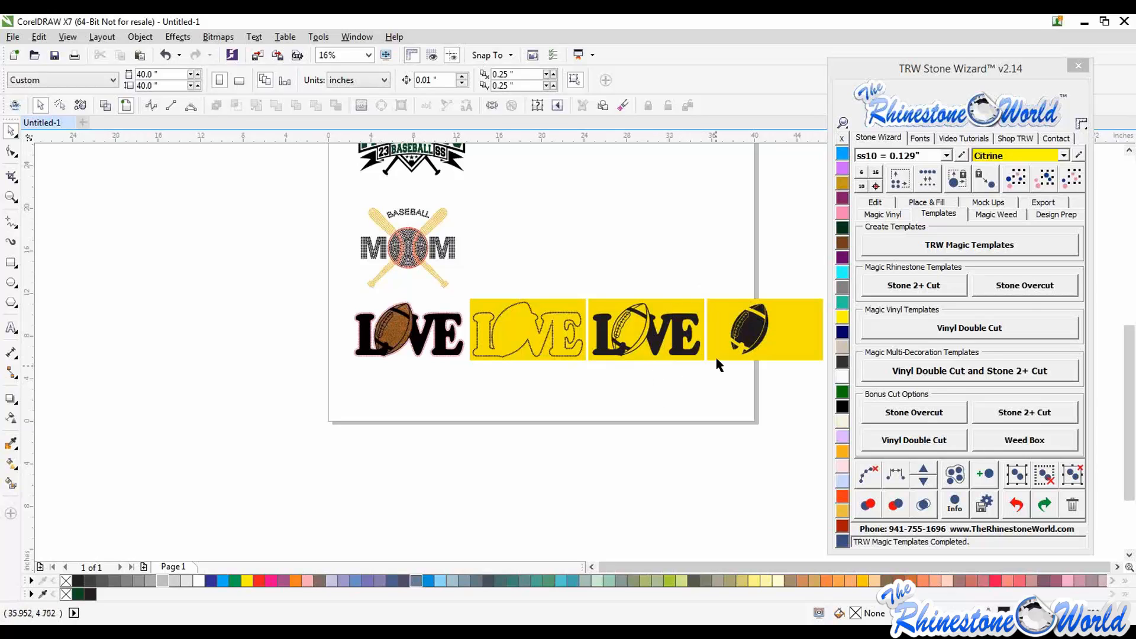
{"action": "left_click_drag", "start_coordinate": [346, 370], "coordinate": [470, 299]}
{"action": "left_click_drag", "start_coordinate": [429, 337], "coordinate": [506, 400]}
{"action": "left_click", "coordinate": [505, 399]}
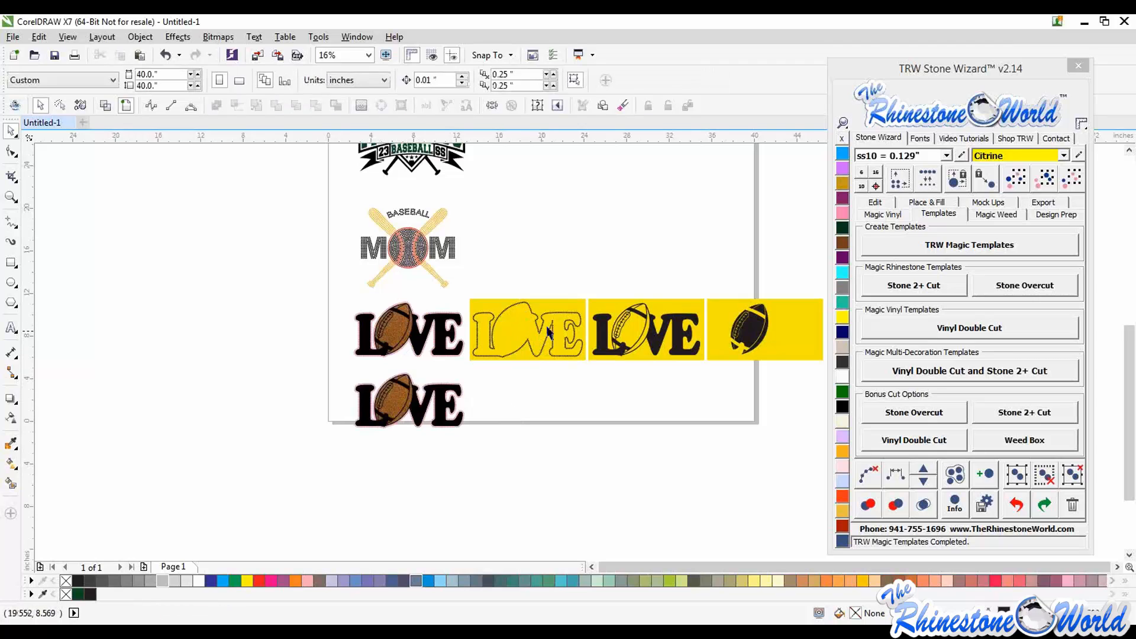
Generate mirrored TRW Magic Templates for the duplicate LOVE football design
{"action": "left_click_drag", "start_coordinate": [520, 451], "coordinate": [343, 376]}
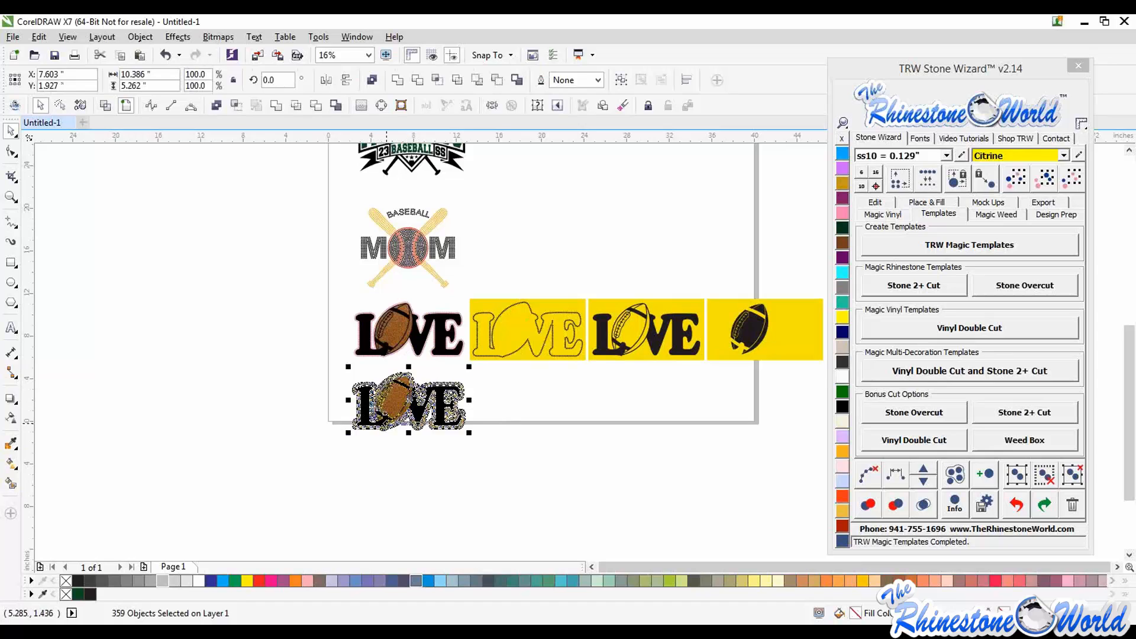
{"action": "left_click", "coordinate": [954, 247]}
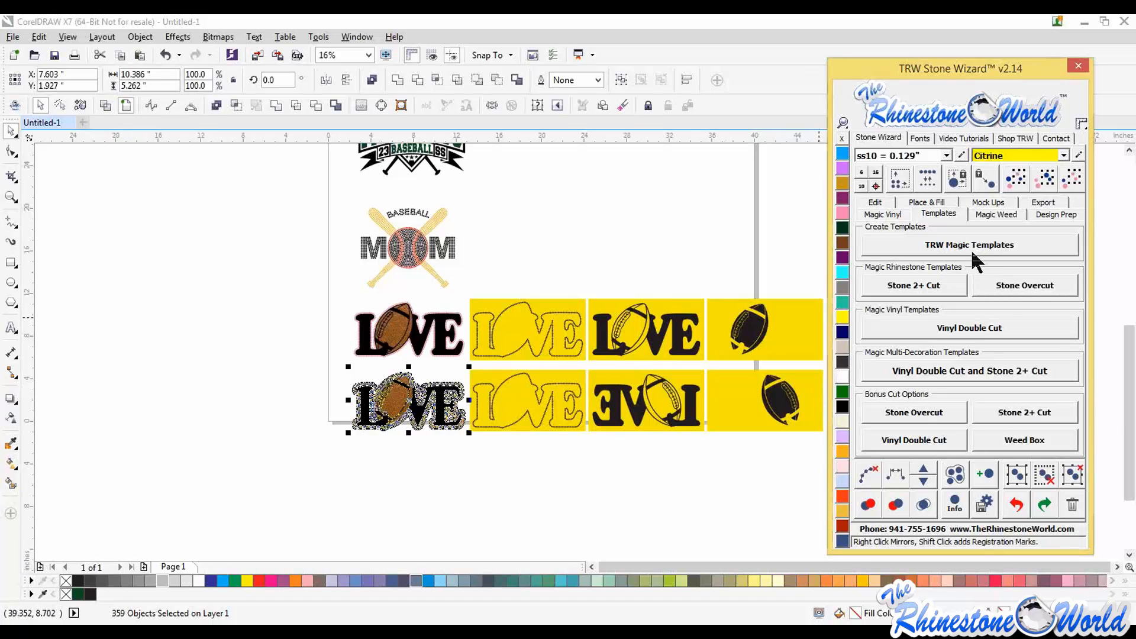
{"action": "left_click", "coordinate": [605, 445]}
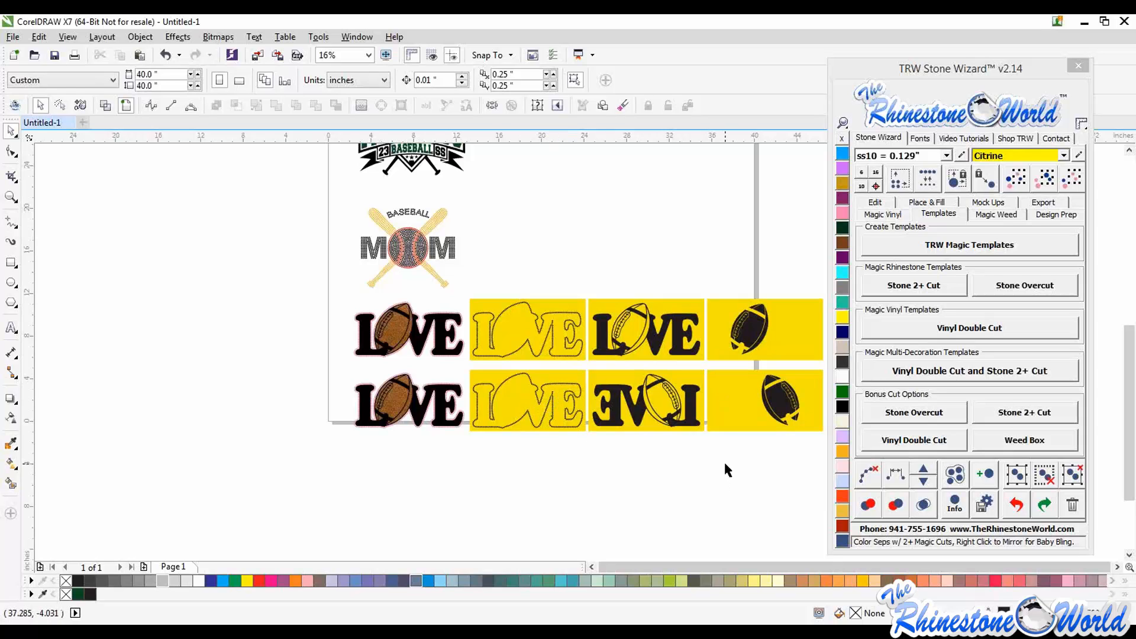
Delete the templates beside the upper LOVE design and rerun TRW Magic Templates for the lower one
{"action": "scroll", "coordinate": [644, 397], "scroll_direction": "down", "scroll_amount": 1}
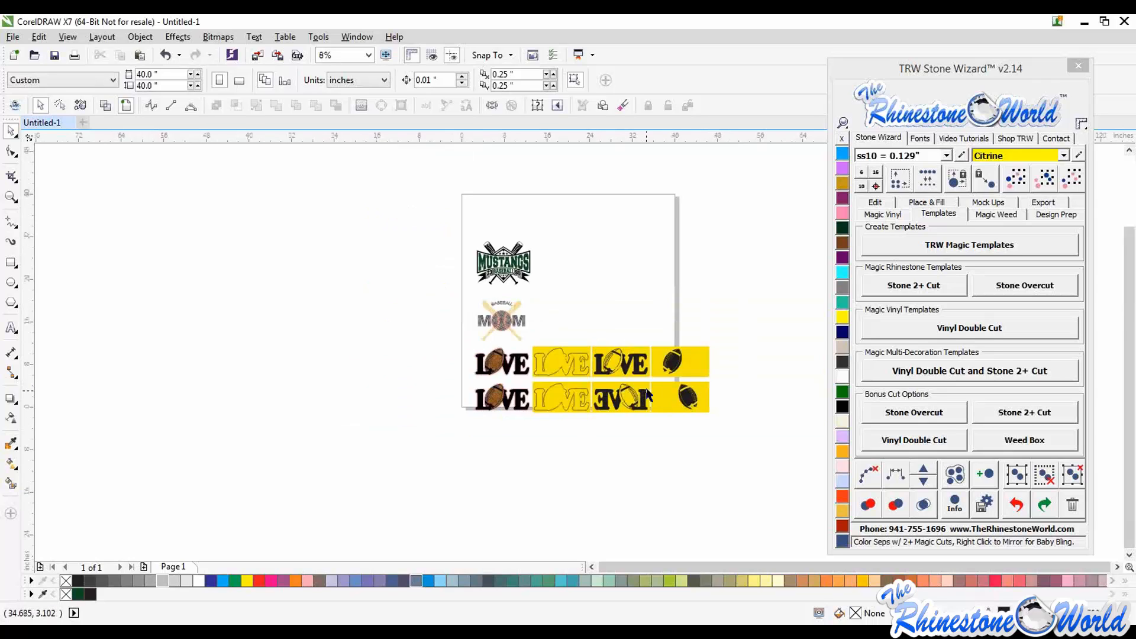
{"action": "scroll", "coordinate": [648, 388], "scroll_direction": "up", "scroll_amount": 1}
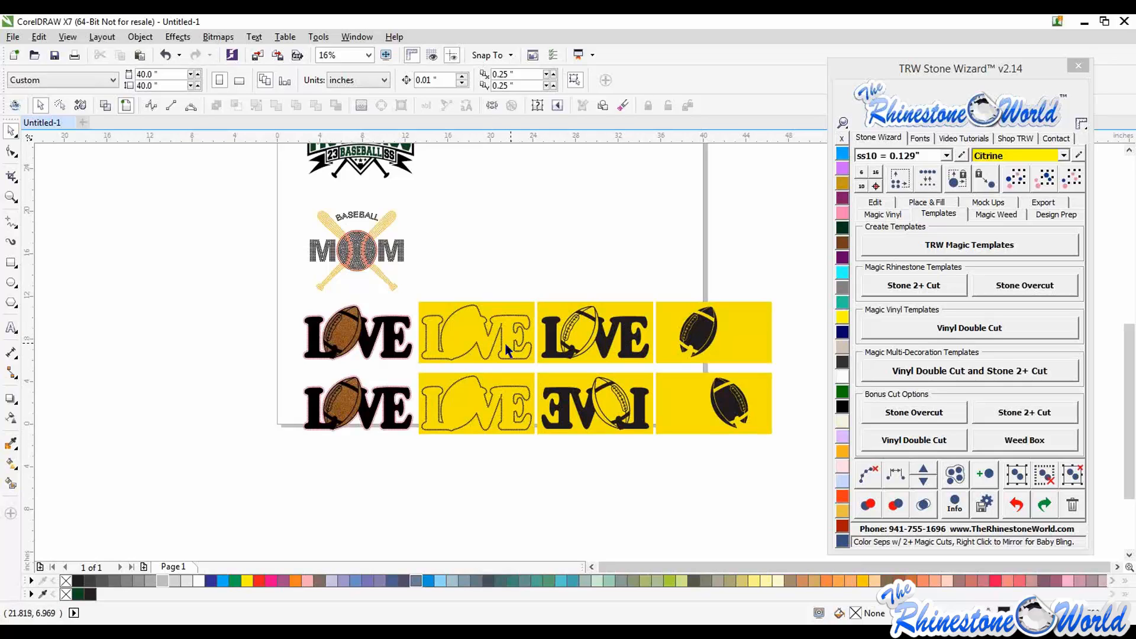
{"action": "left_click_drag", "start_coordinate": [790, 265], "coordinate": [275, 373]}
{"action": "key", "text": "Delete"}
{"action": "left_click", "coordinate": [958, 245]}
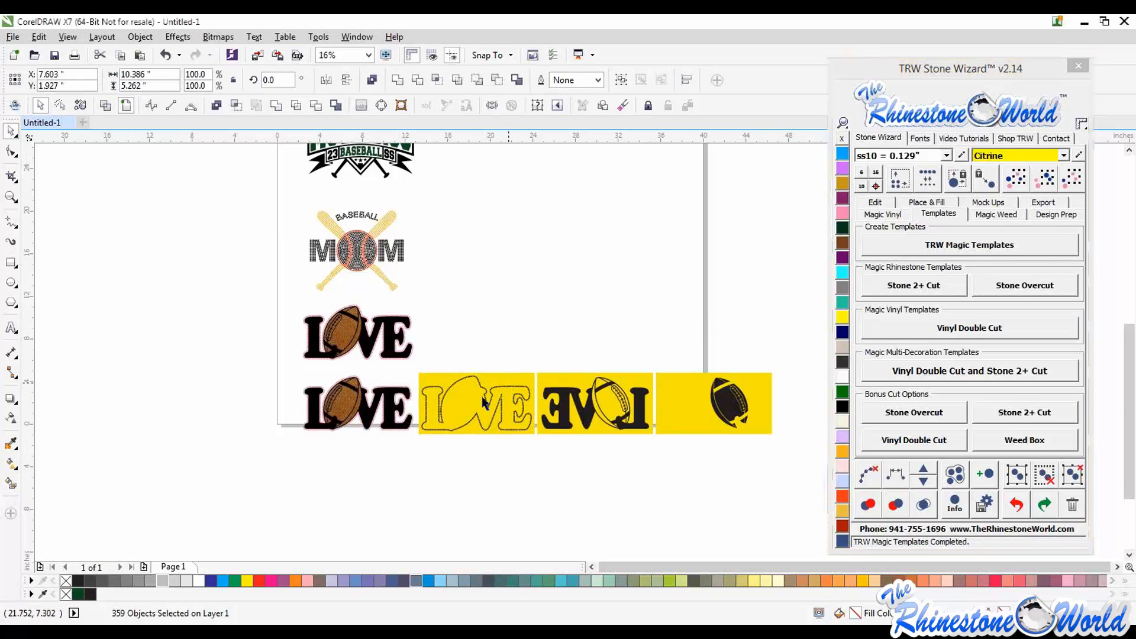
{"action": "key", "text": "Escape"}
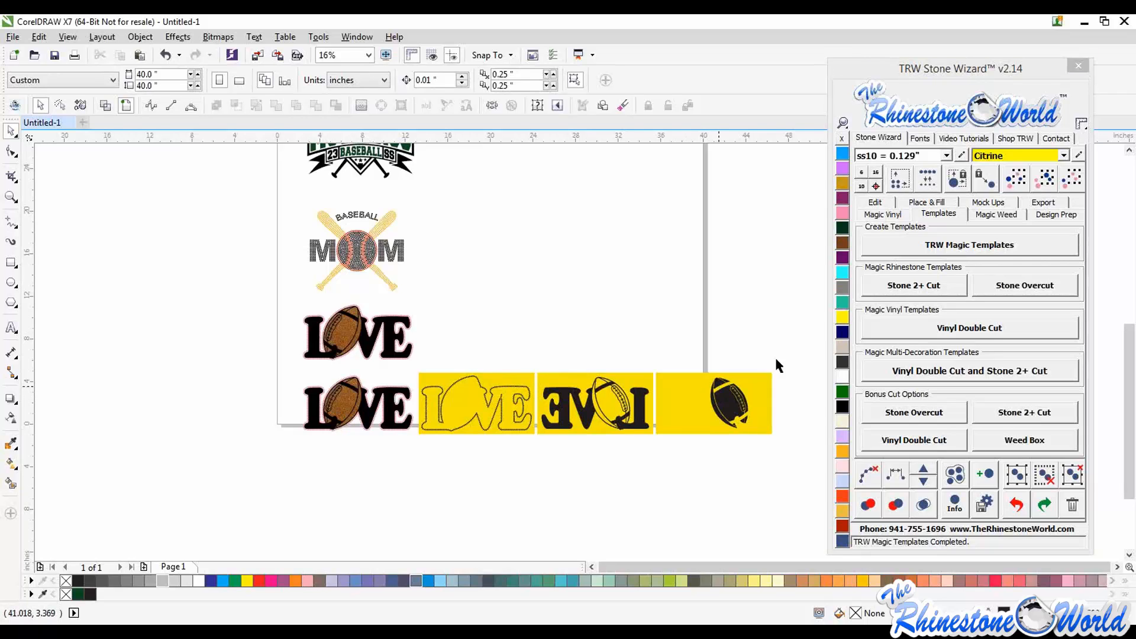
Delete the mirrored football template in the lower LOVE row and undo the deletion
{"action": "left_click_drag", "start_coordinate": [787, 342], "coordinate": [653, 466]}
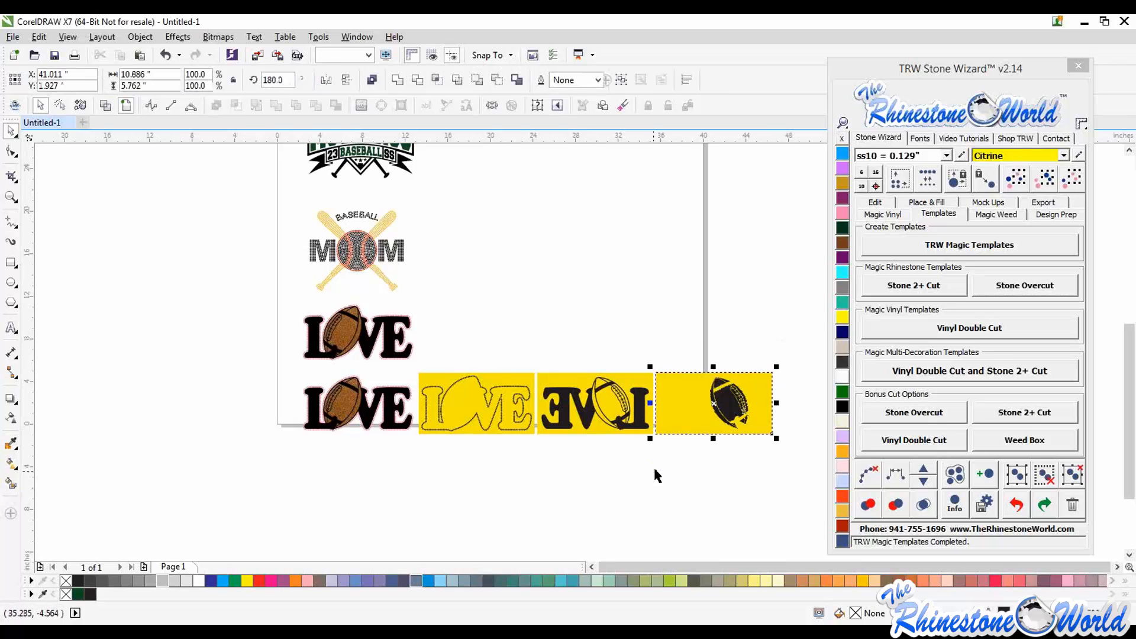
{"action": "key", "text": "Delete"}
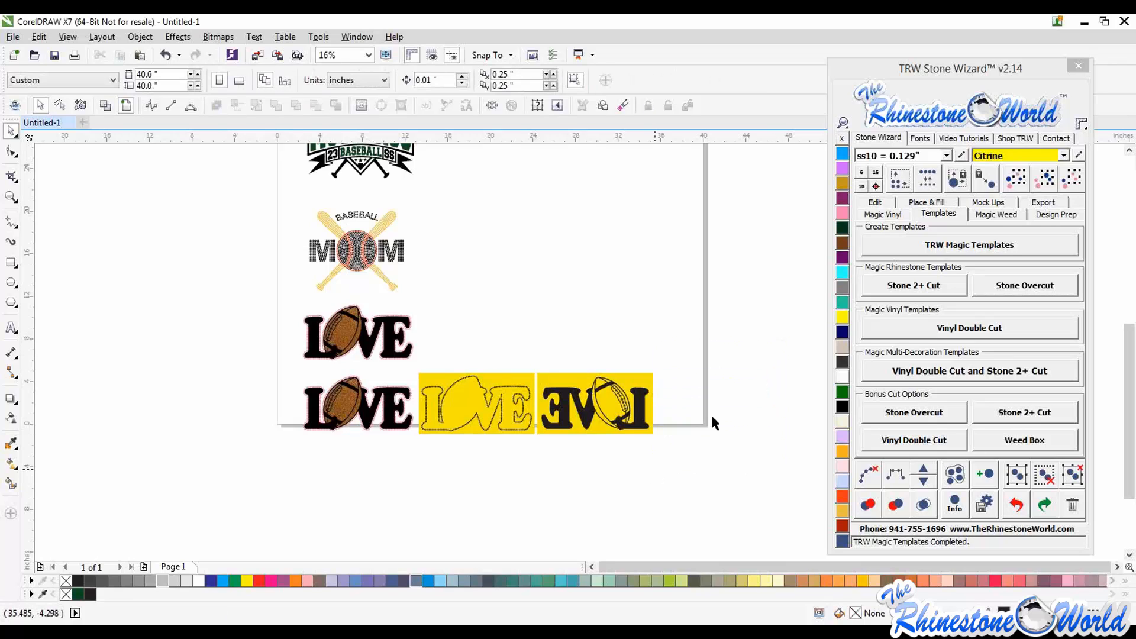
{"action": "key", "text": "ctrl+z"}
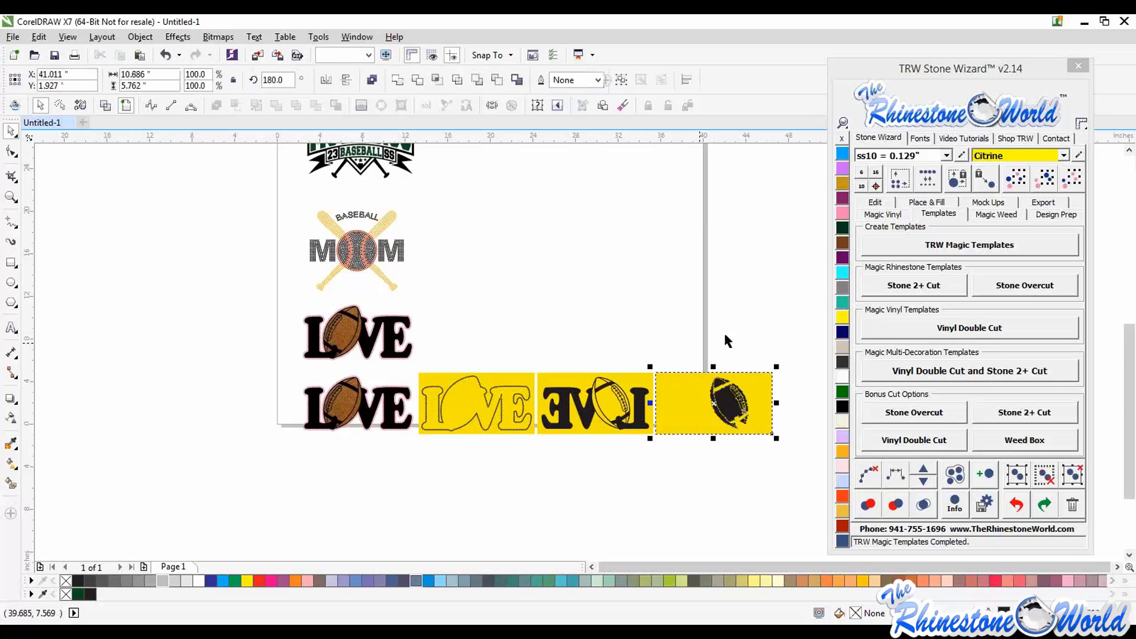
{"action": "left_click", "coordinate": [730, 333]}
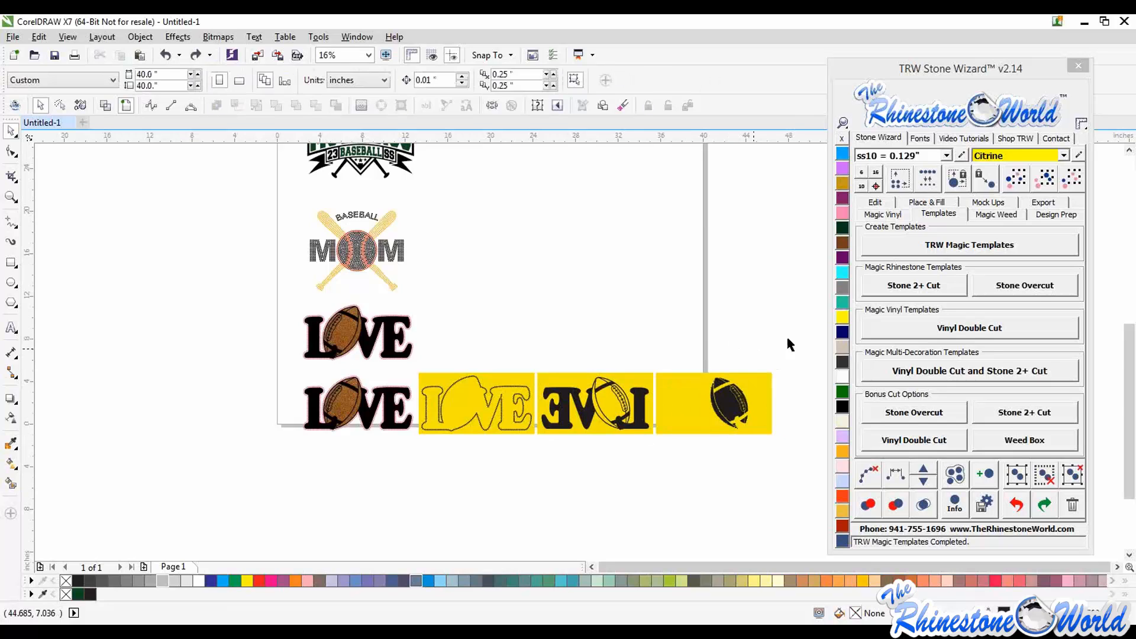
Delete the mirrored football template, the other two LOVE templates and the duplicate LOVE design
{"action": "left_click_drag", "start_coordinate": [788, 339], "coordinate": [651, 441]}
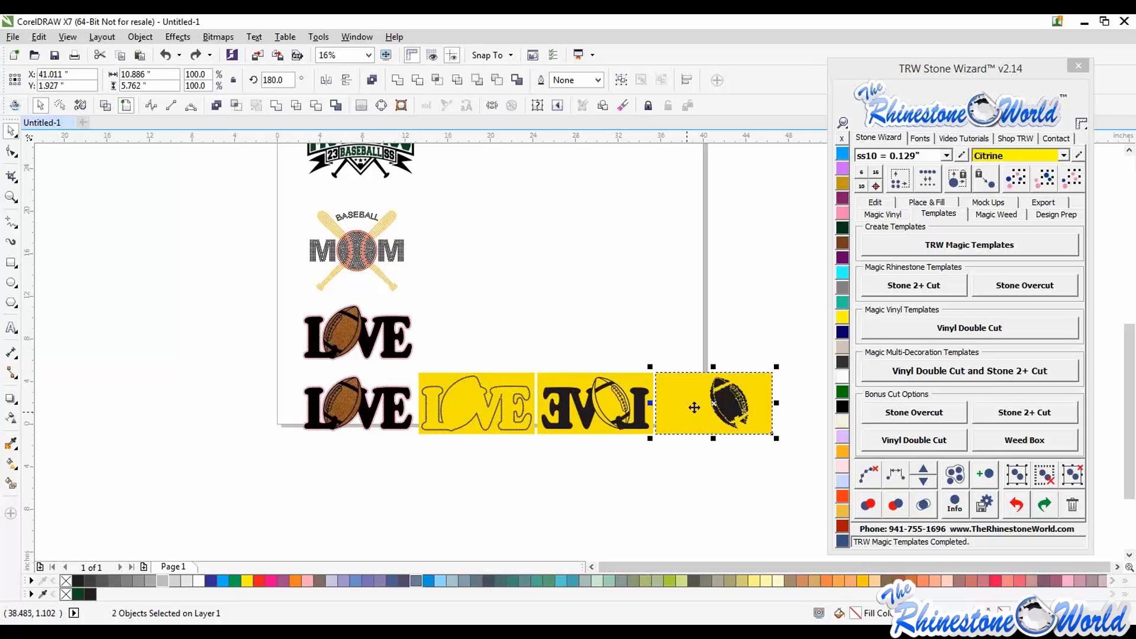
{"action": "left_click_drag", "start_coordinate": [695, 407], "coordinate": [694, 412]}
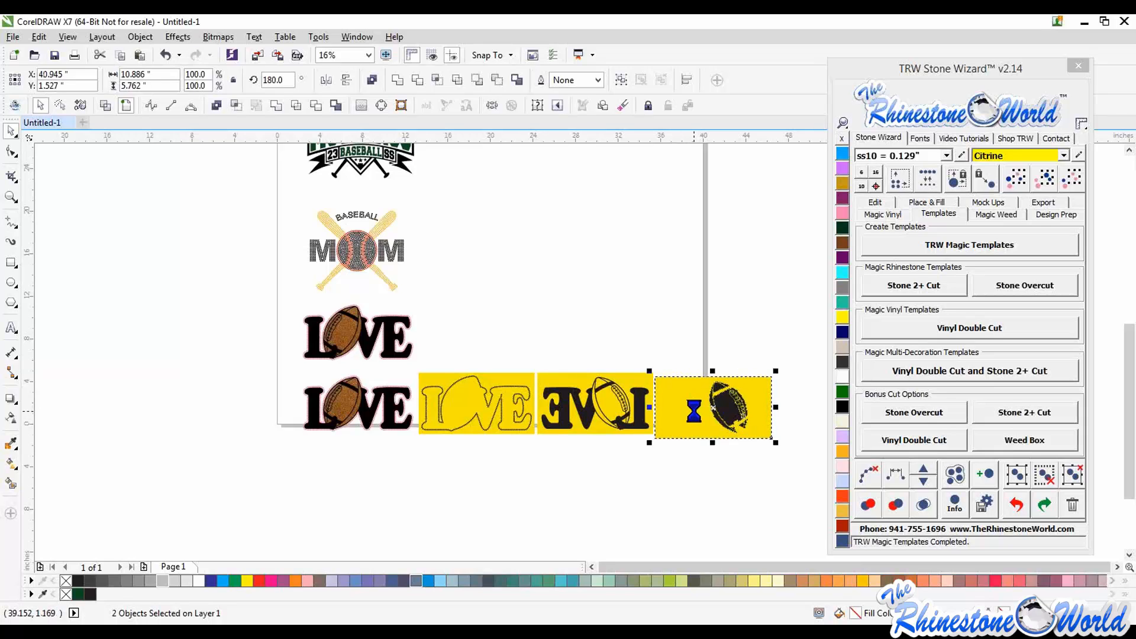
{"action": "key", "text": "Delete"}
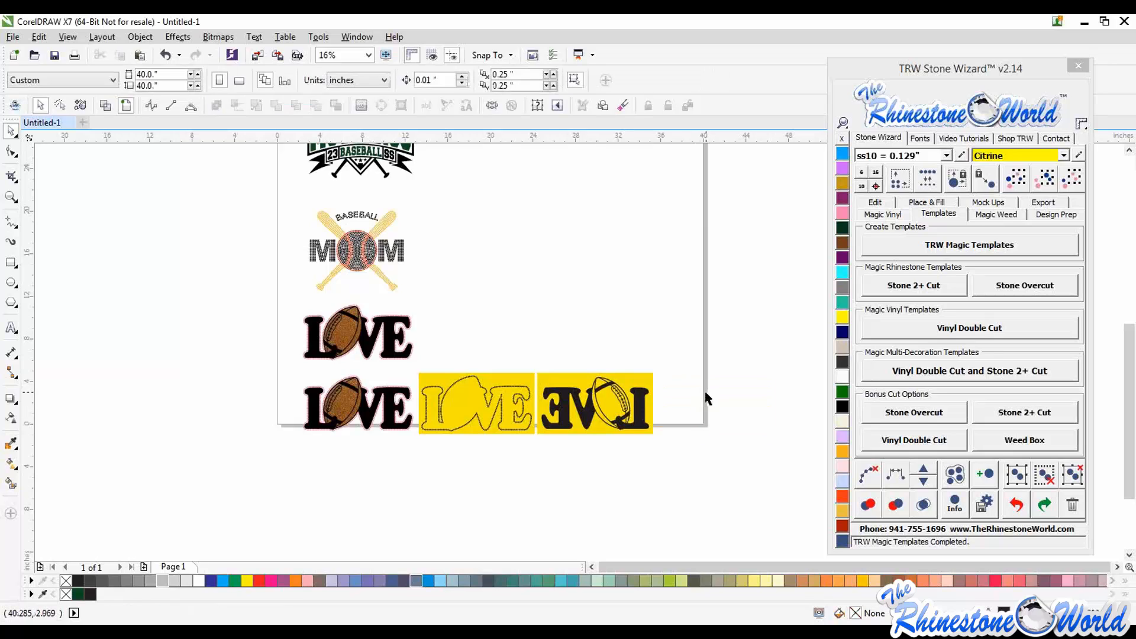
{"action": "left_click_drag", "start_coordinate": [704, 341], "coordinate": [262, 365]}
{"action": "key", "text": "Delete"}
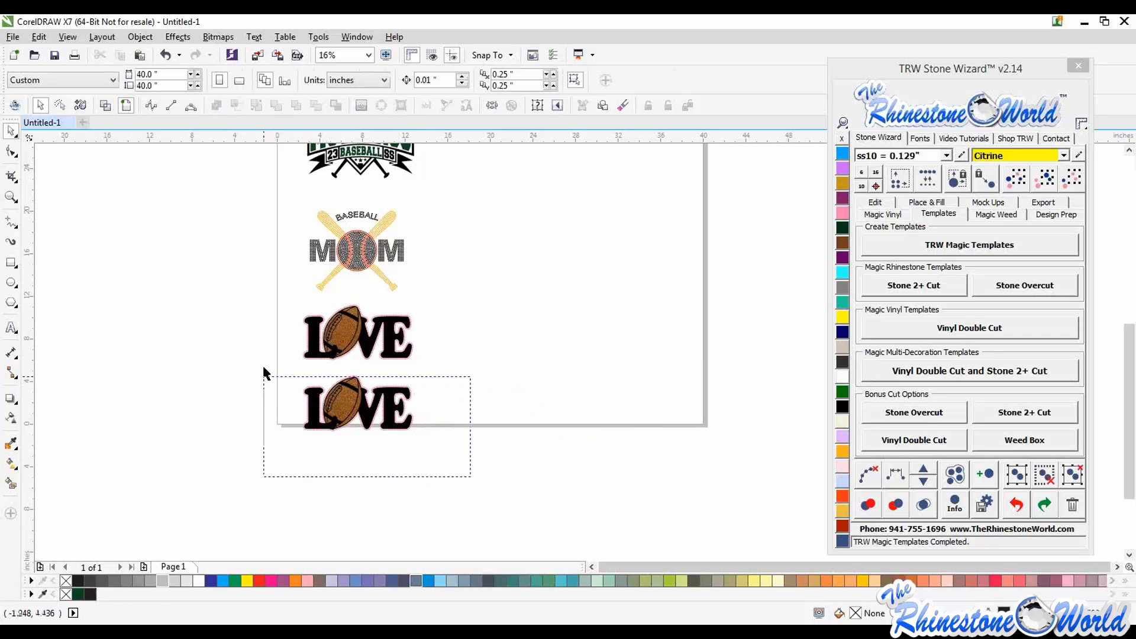
{"action": "key", "text": "Delete"}
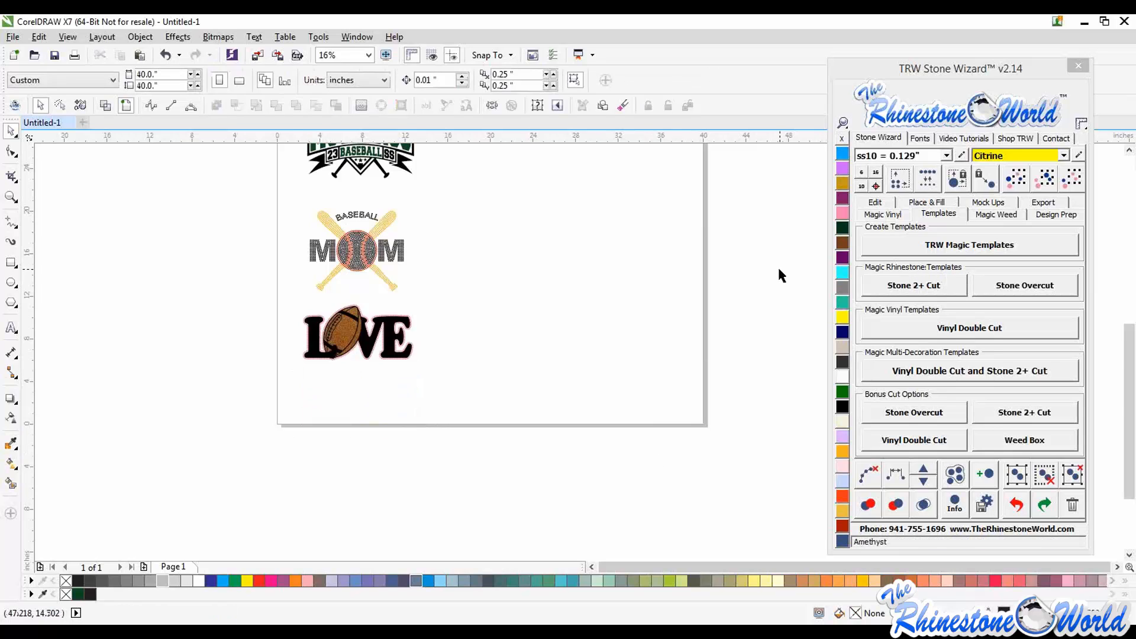
Move the LOVE football design off the page, to the left of the Mustangs and Baseball Mom designs
{"action": "scroll", "coordinate": [773, 272], "scroll_direction": "down", "scroll_amount": 1}
{"action": "scroll", "coordinate": [614, 186], "scroll_direction": "up", "scroll_amount": 1}
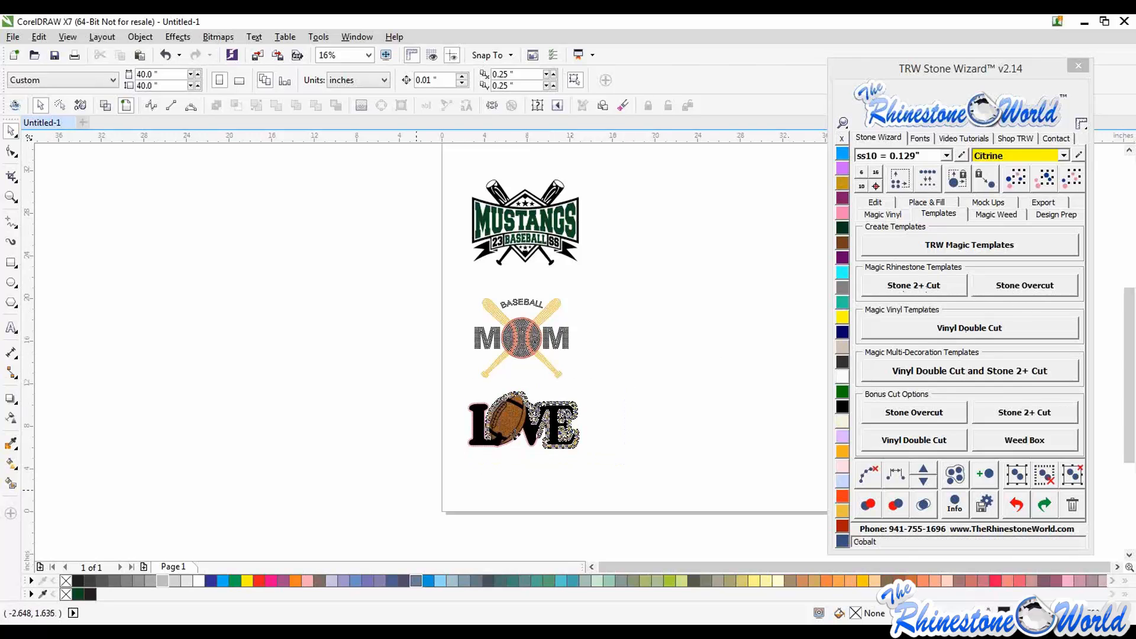
{"action": "left_click_drag", "start_coordinate": [310, 330], "coordinate": [308, 309]}
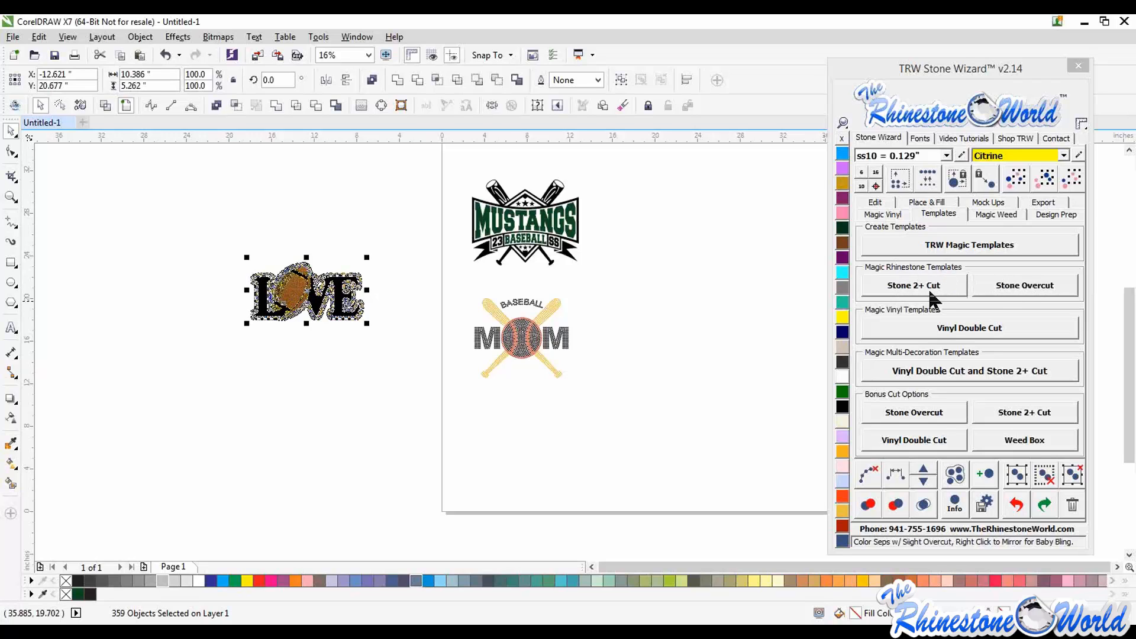
Duplicate the Baseball Mom design below itself and generate Stone 2+ Cut templates for the upper copy
{"action": "left_click_drag", "start_coordinate": [606, 291], "coordinate": [441, 413]}
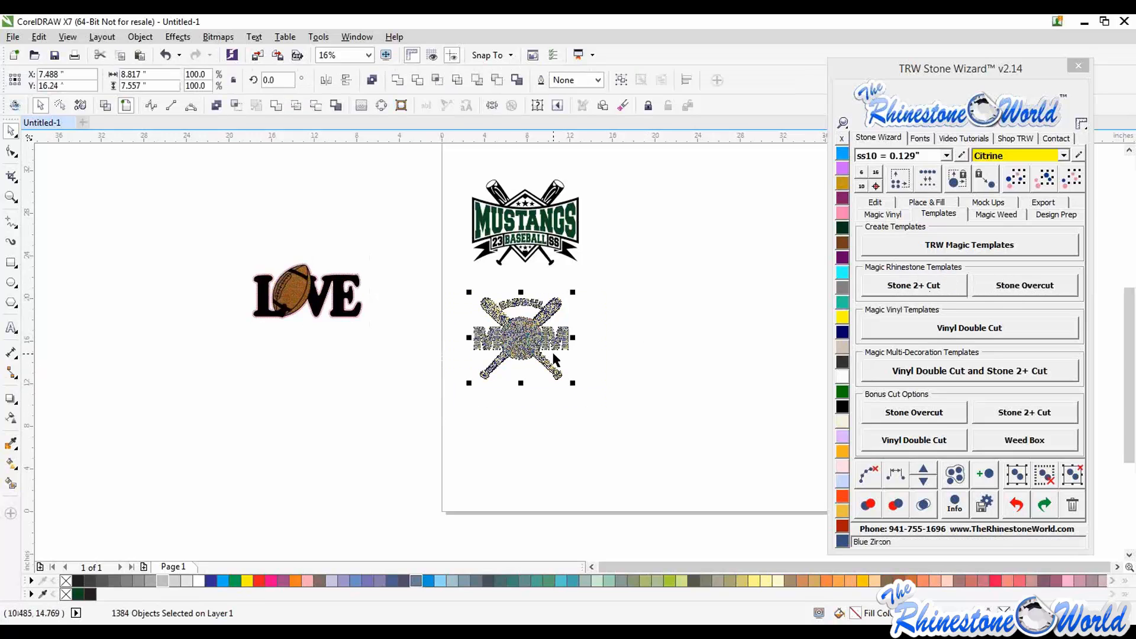
{"action": "left_click", "coordinate": [886, 288]}
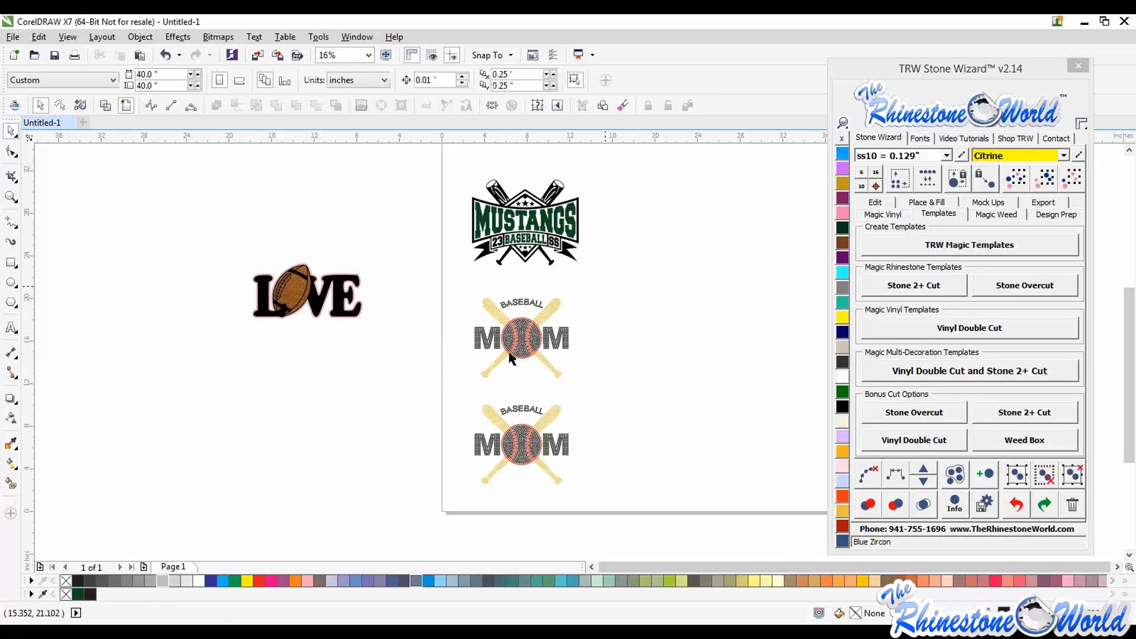
{"action": "left_click", "coordinate": [888, 282]}
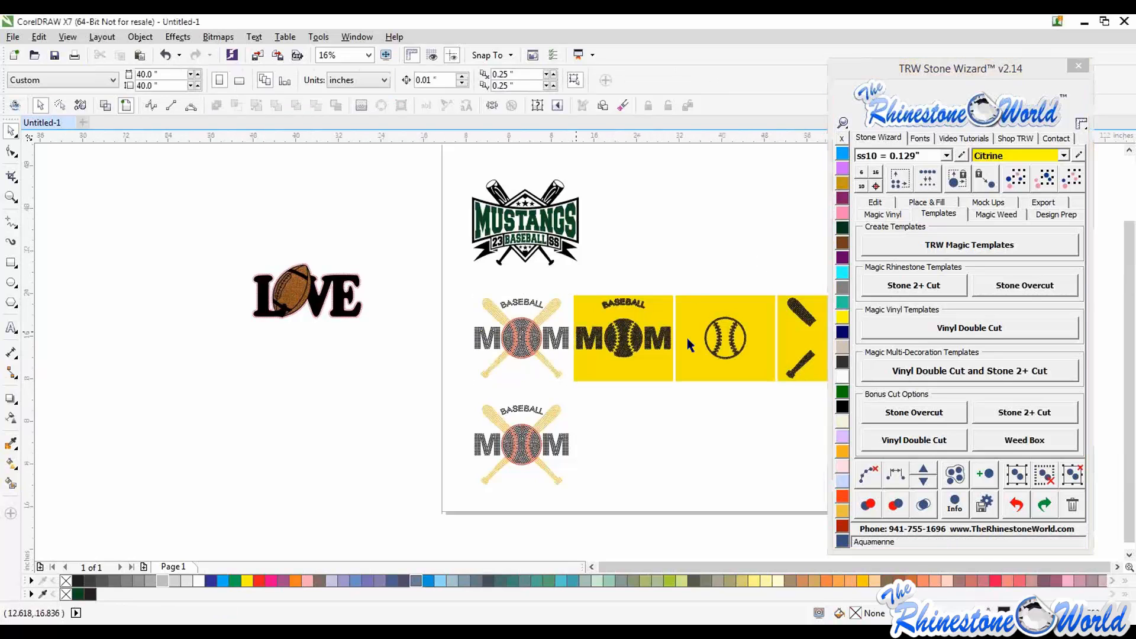
Examine the stone circle cut lines on the bats template of the upper Baseball Mom row
{"action": "scroll", "coordinate": [690, 345], "scroll_direction": "down", "scroll_amount": 1}
{"action": "scroll", "coordinate": [690, 345], "scroll_direction": "up", "scroll_amount": 2}
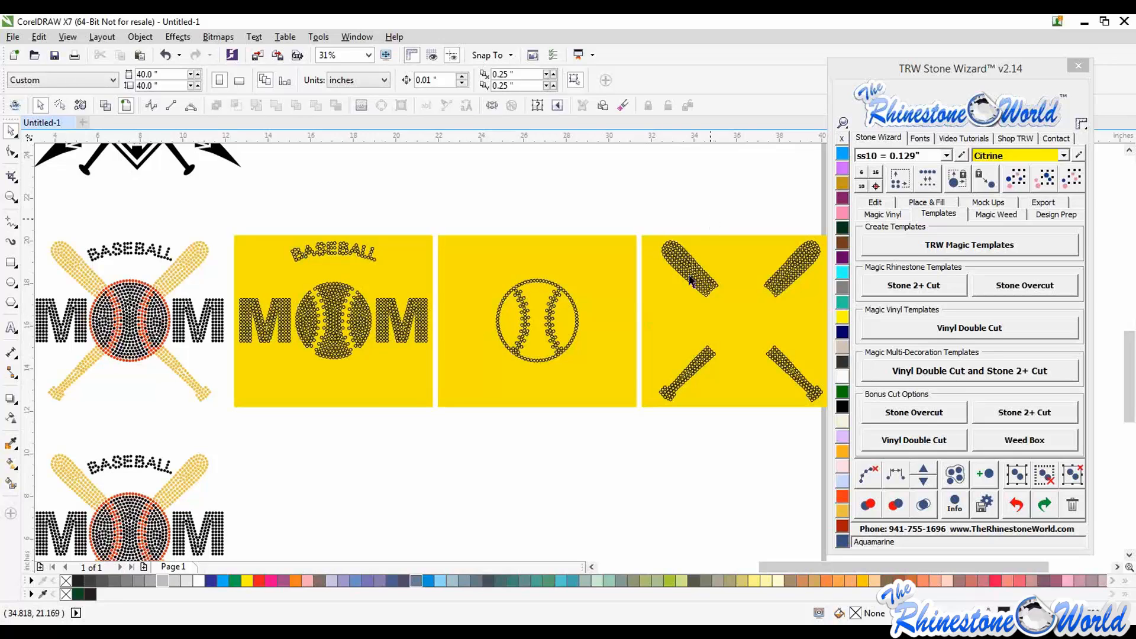
{"action": "scroll", "coordinate": [704, 302], "scroll_direction": "up", "scroll_amount": 1}
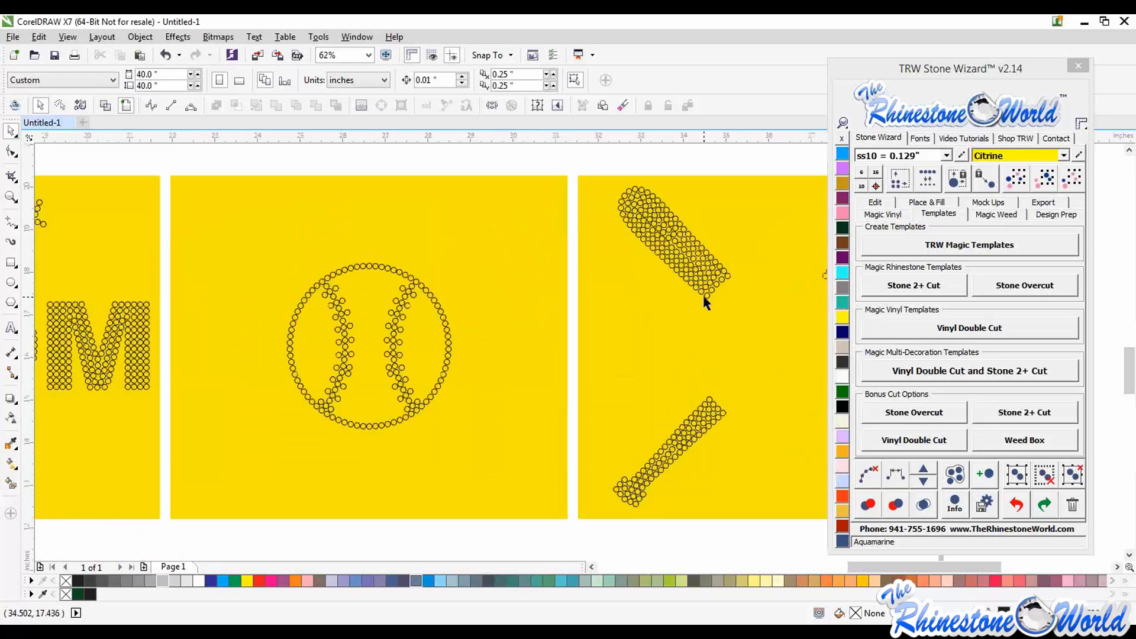
{"action": "scroll", "coordinate": [711, 299], "scroll_direction": "up", "scroll_amount": 1}
{"action": "scroll", "coordinate": [710, 300], "scroll_direction": "up", "scroll_amount": 2}
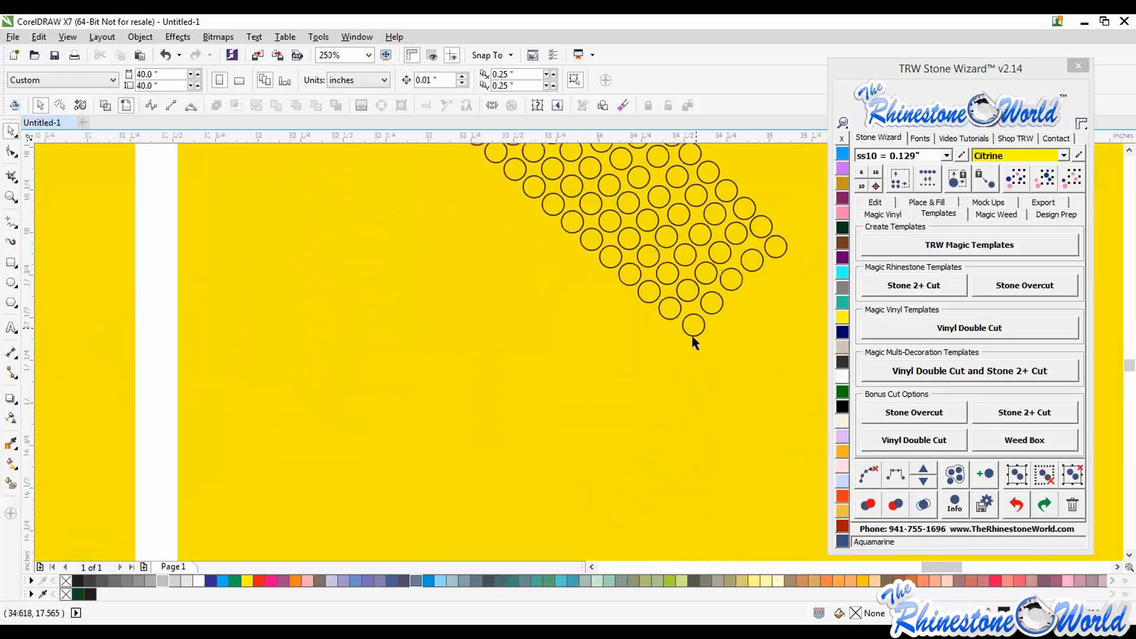
{"action": "scroll", "coordinate": [714, 305], "scroll_direction": "up", "scroll_amount": 2}
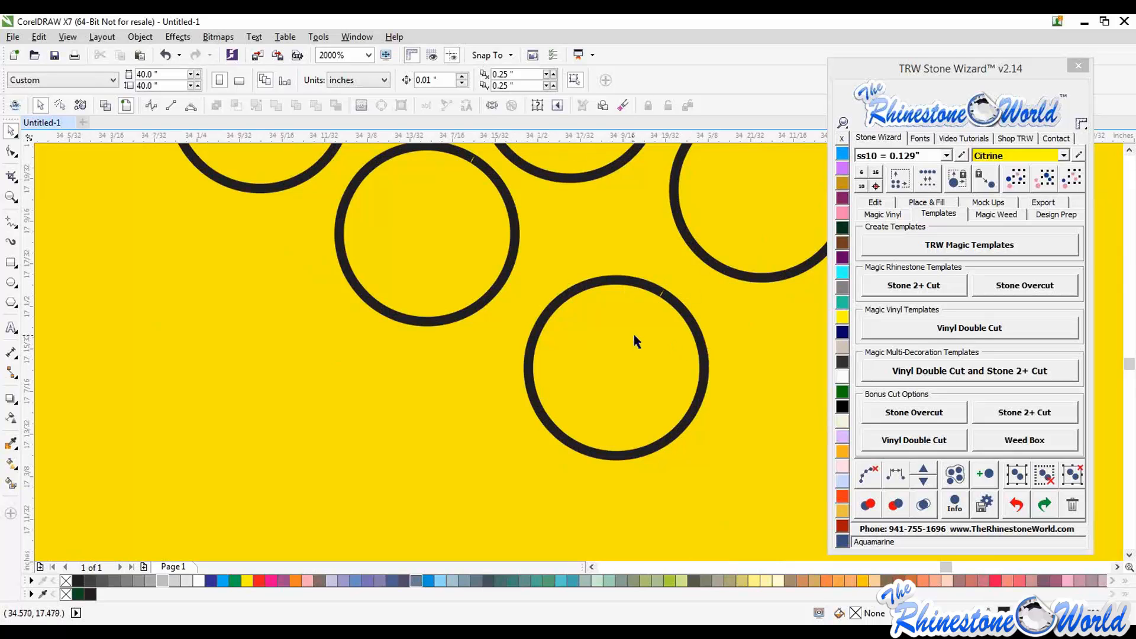
{"action": "scroll", "coordinate": [633, 338], "scroll_direction": "down", "scroll_amount": 5}
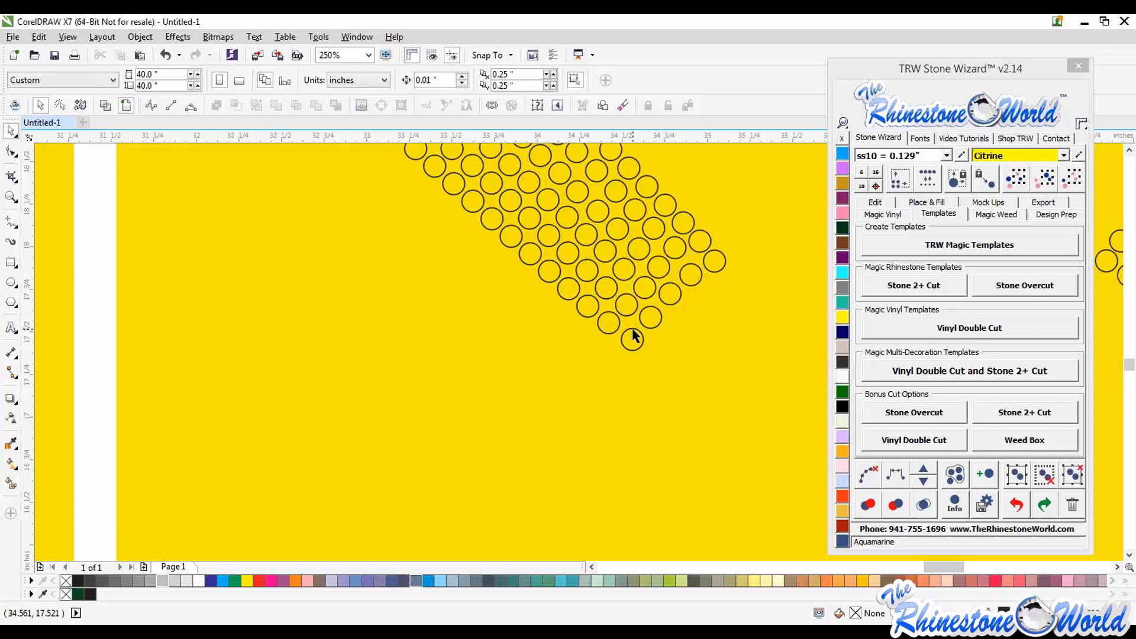
{"action": "scroll", "coordinate": [634, 337], "scroll_direction": "down", "scroll_amount": 5}
{"action": "scroll", "coordinate": [635, 338], "scroll_direction": "down", "scroll_amount": 2}
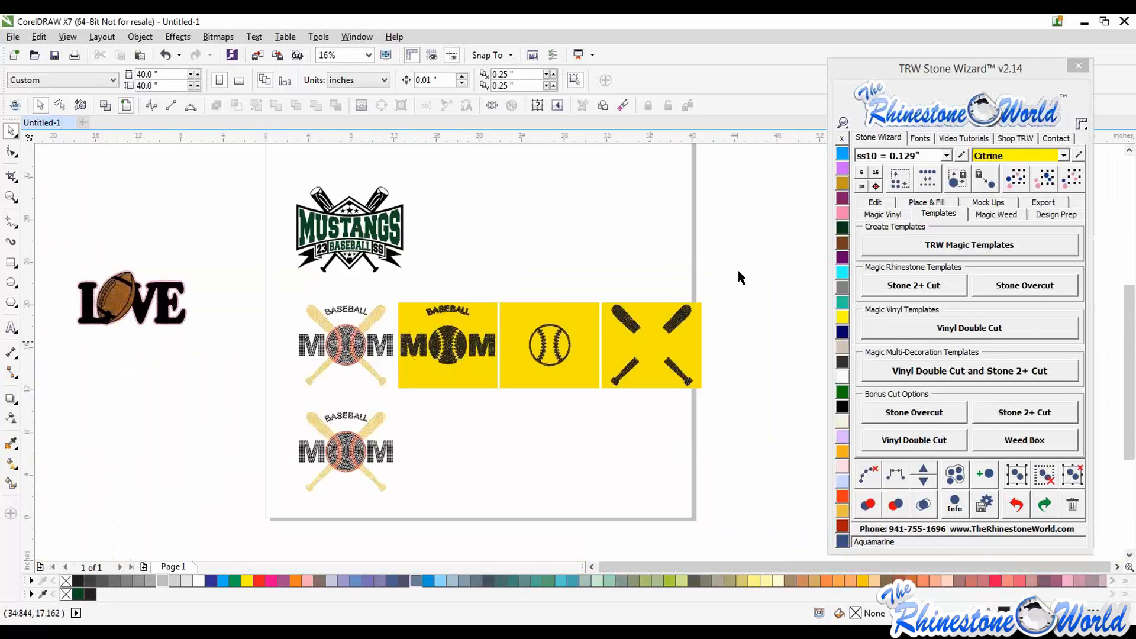
Generate Stone Overcut templates for the lower Baseball Mom design
{"action": "left_click_drag", "start_coordinate": [737, 268], "coordinate": [589, 379]}
{"action": "left_click_drag", "start_coordinate": [489, 520], "coordinate": [276, 401]}
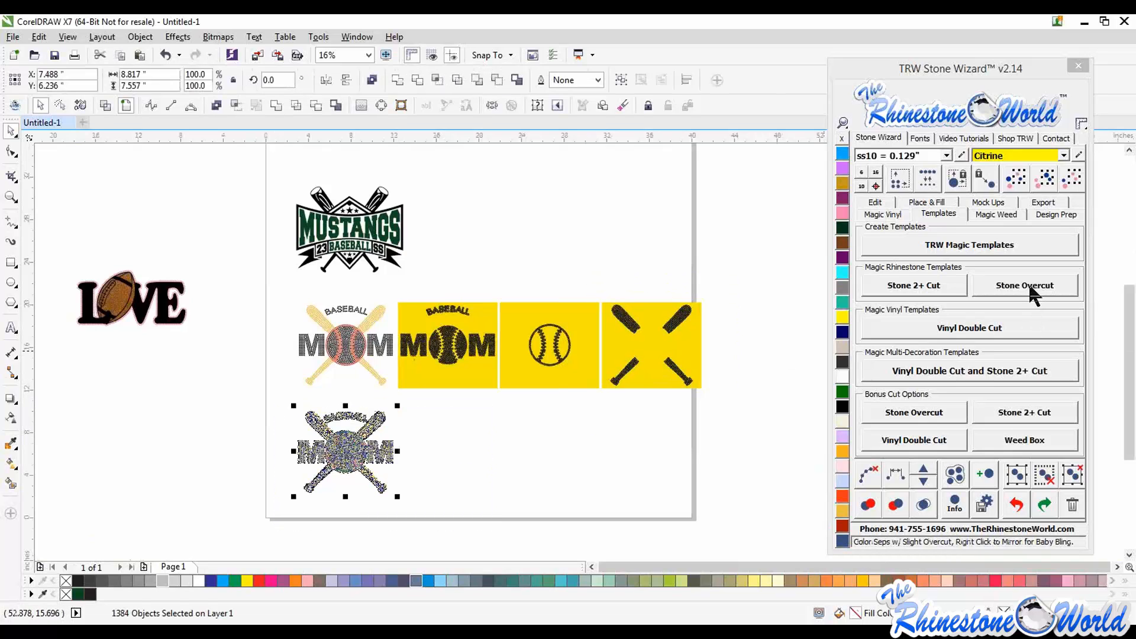
{"action": "left_click", "coordinate": [842, 407]}
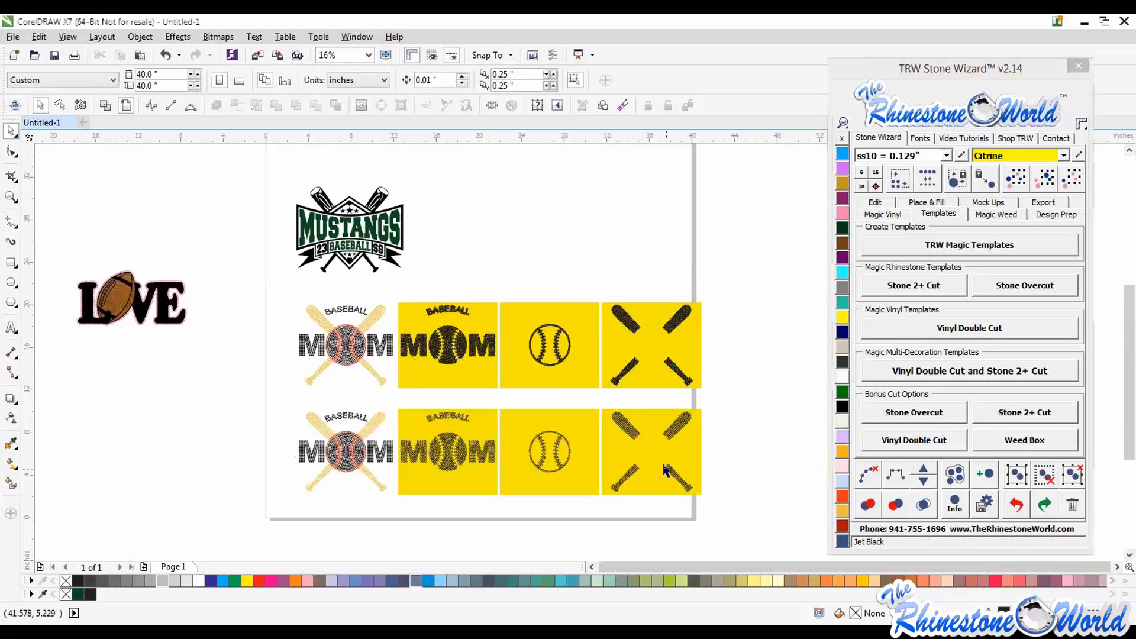
Examine the overcut circles on the lower bats template and compare the two template rows
{"action": "scroll", "coordinate": [681, 385], "scroll_direction": "up", "scroll_amount": 4}
{"action": "scroll", "coordinate": [678, 373], "scroll_direction": "up", "scroll_amount": 8}
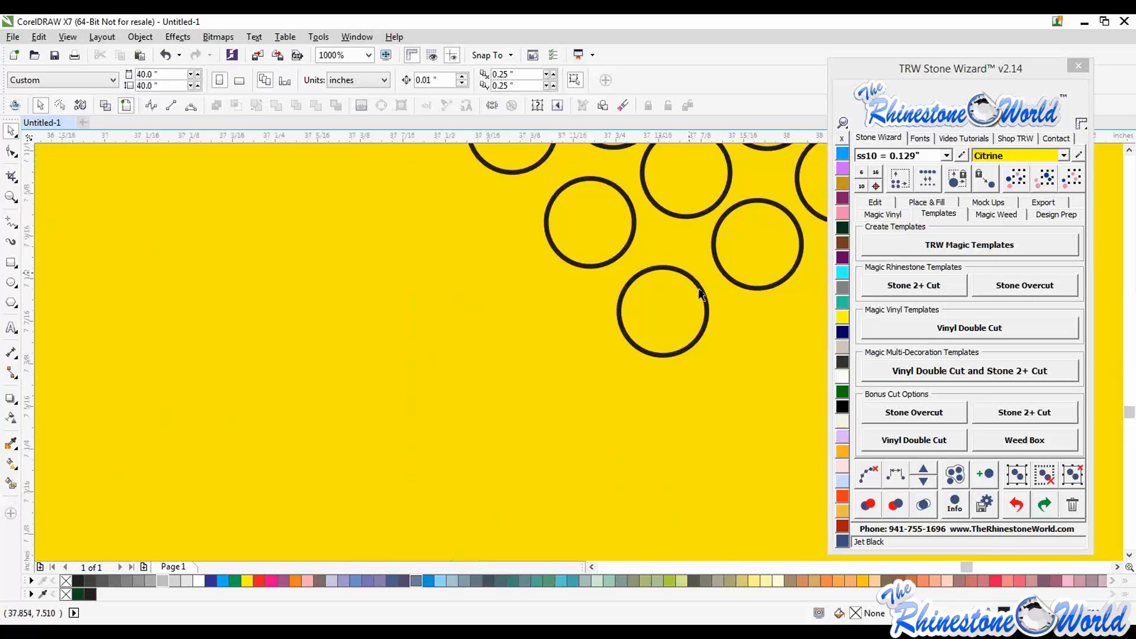
{"action": "left_click", "coordinate": [606, 406]}
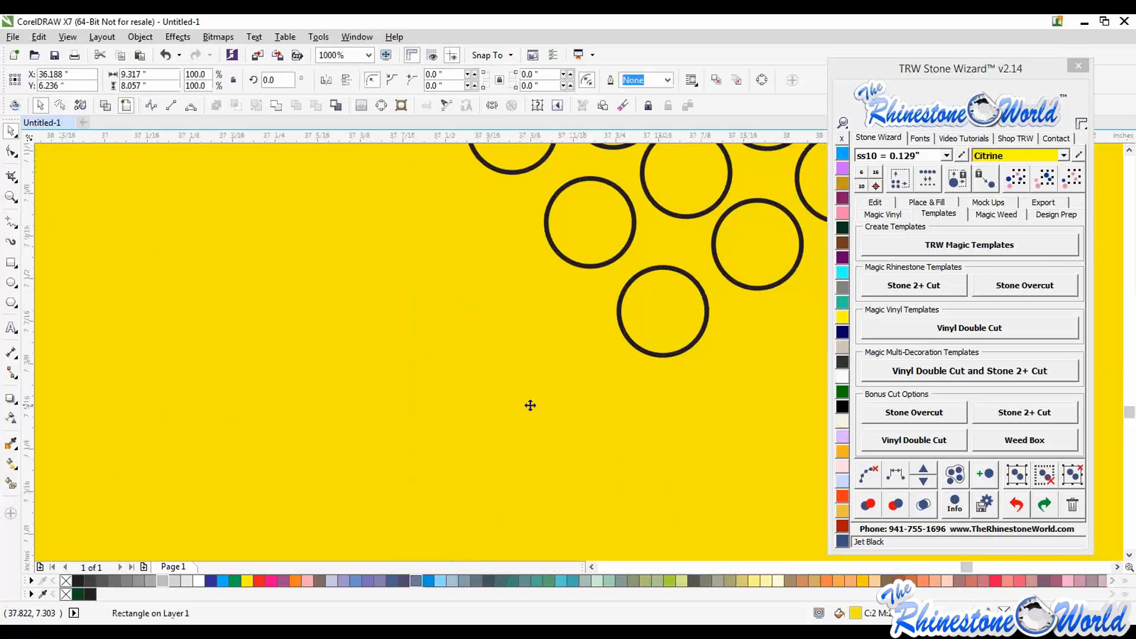
{"action": "scroll", "coordinate": [529, 406], "scroll_direction": "down", "scroll_amount": 8}
{"action": "scroll", "coordinate": [536, 402], "scroll_direction": "down", "scroll_amount": 6}
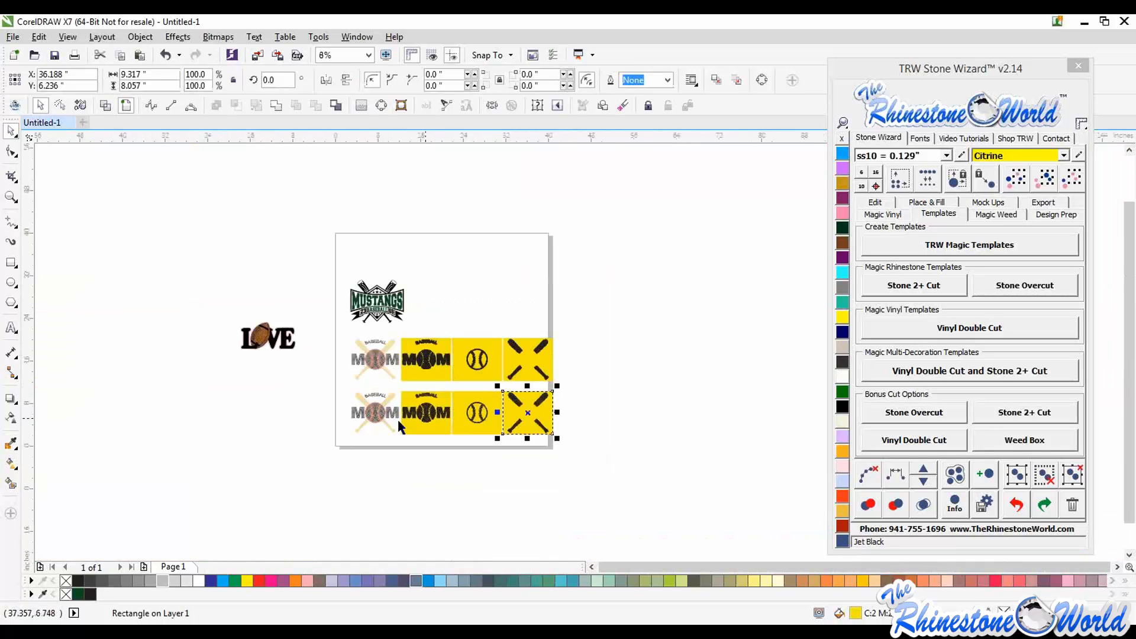
{"action": "scroll", "coordinate": [502, 431], "scroll_direction": "up", "scroll_amount": 2}
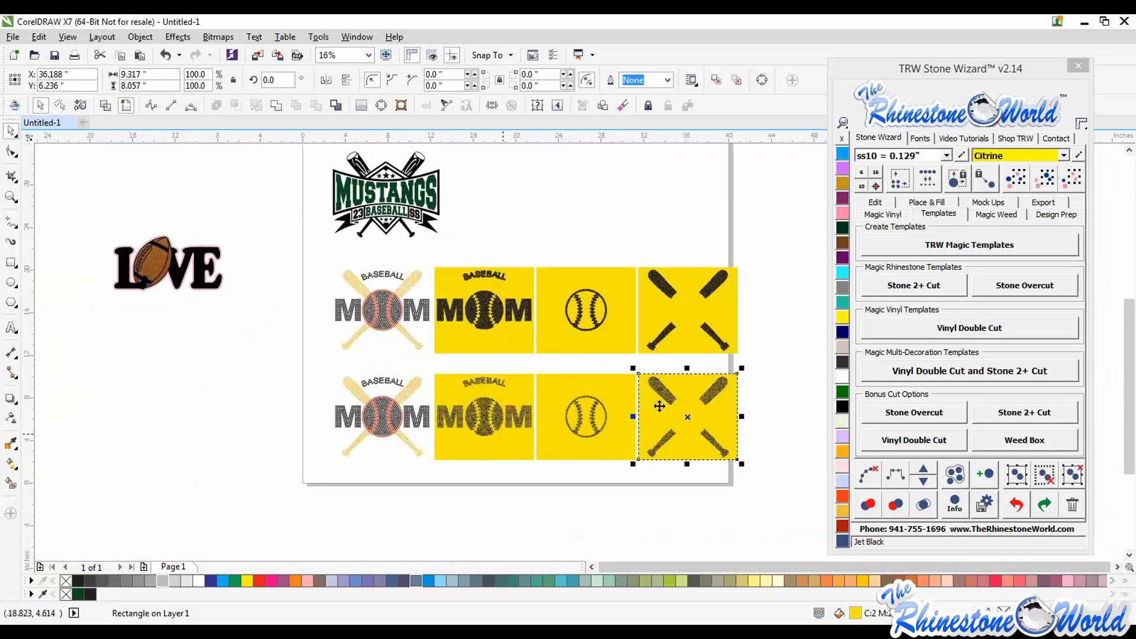
{"action": "left_click", "coordinate": [761, 386]}
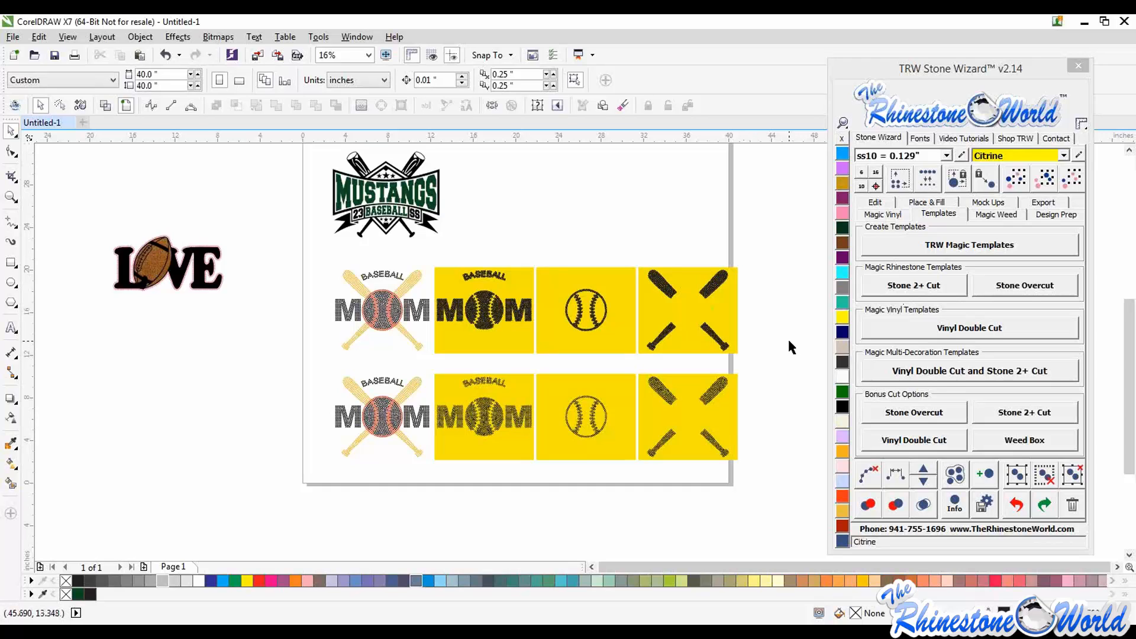
Delete both rows of Baseball Mom templates and the lower duplicate of the design
{"action": "left_click_drag", "start_coordinate": [759, 258], "coordinate": [429, 488]}
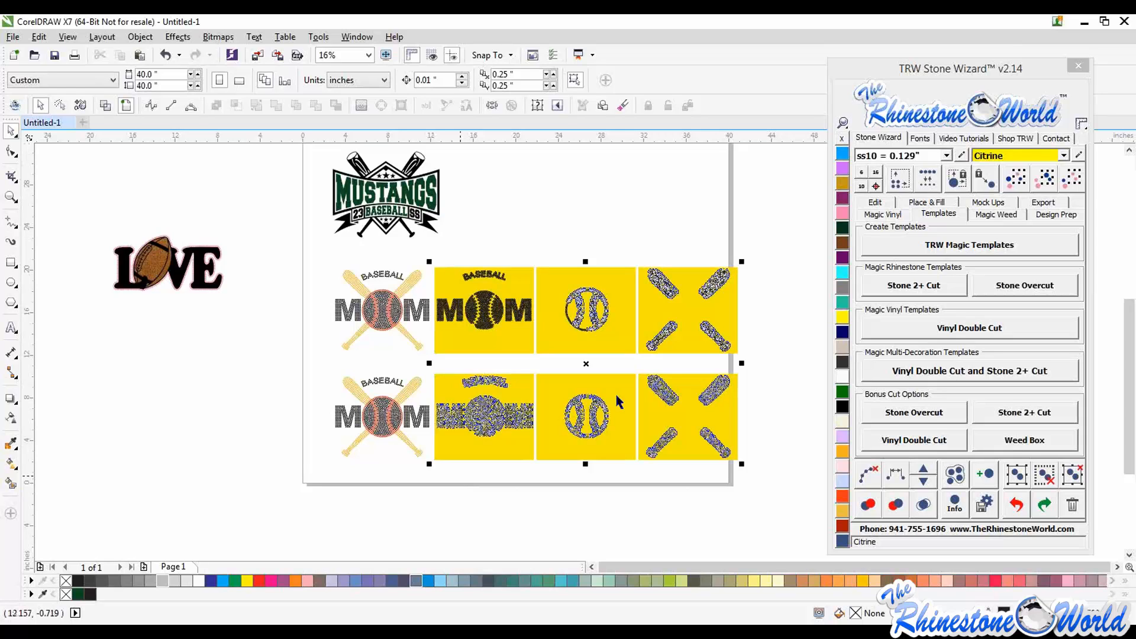
{"action": "key", "text": "Delete"}
{"action": "left_click_drag", "start_coordinate": [471, 506], "coordinate": [418, 329]}
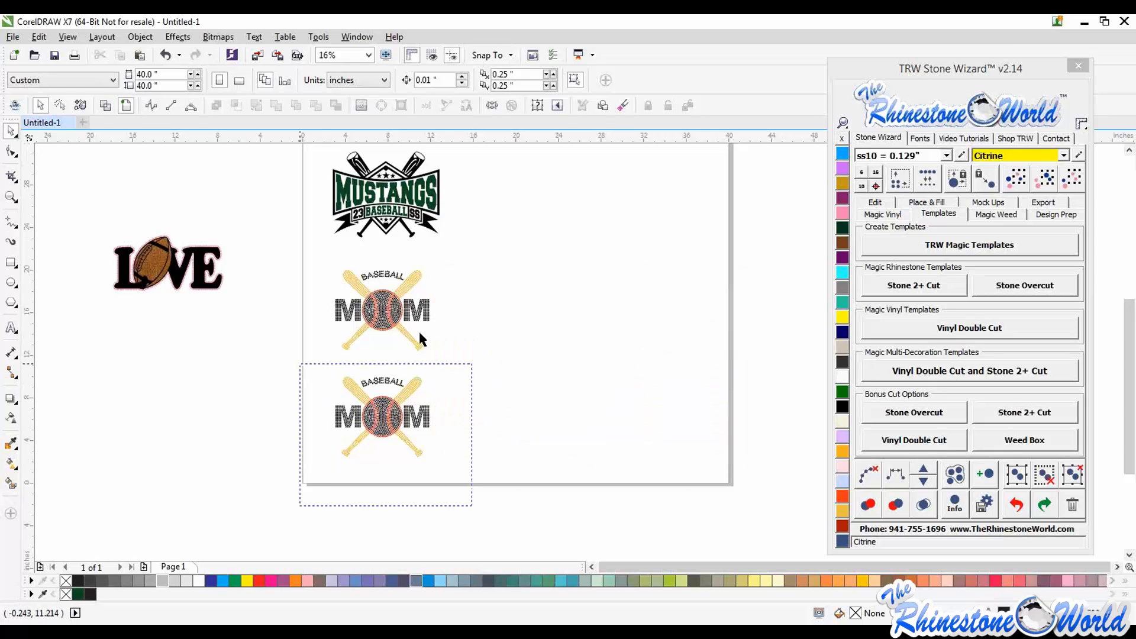
{"action": "key", "text": "Delete"}
Examine the rhinestone layout of the remaining Baseball Mom design, especially the last letter M
{"action": "scroll", "coordinate": [379, 282], "scroll_direction": "up", "scroll_amount": 2}
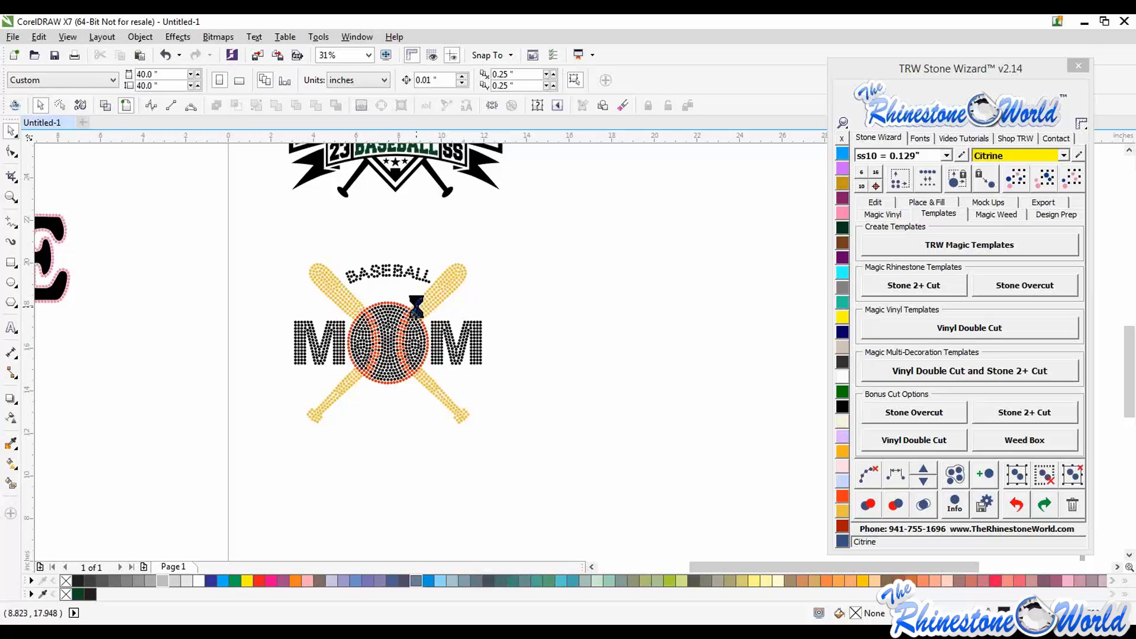
{"action": "scroll", "coordinate": [477, 290], "scroll_direction": "down", "scroll_amount": 2}
{"action": "scroll", "coordinate": [428, 303], "scroll_direction": "up", "scroll_amount": 2}
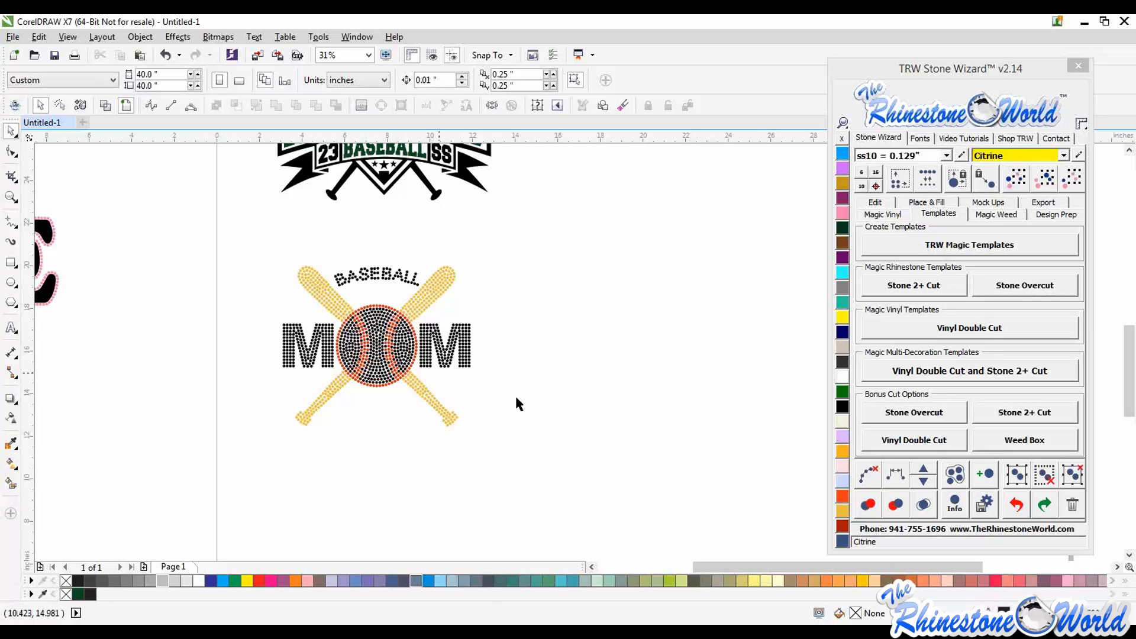
{"action": "scroll", "coordinate": [441, 347], "scroll_direction": "up", "scroll_amount": 2}
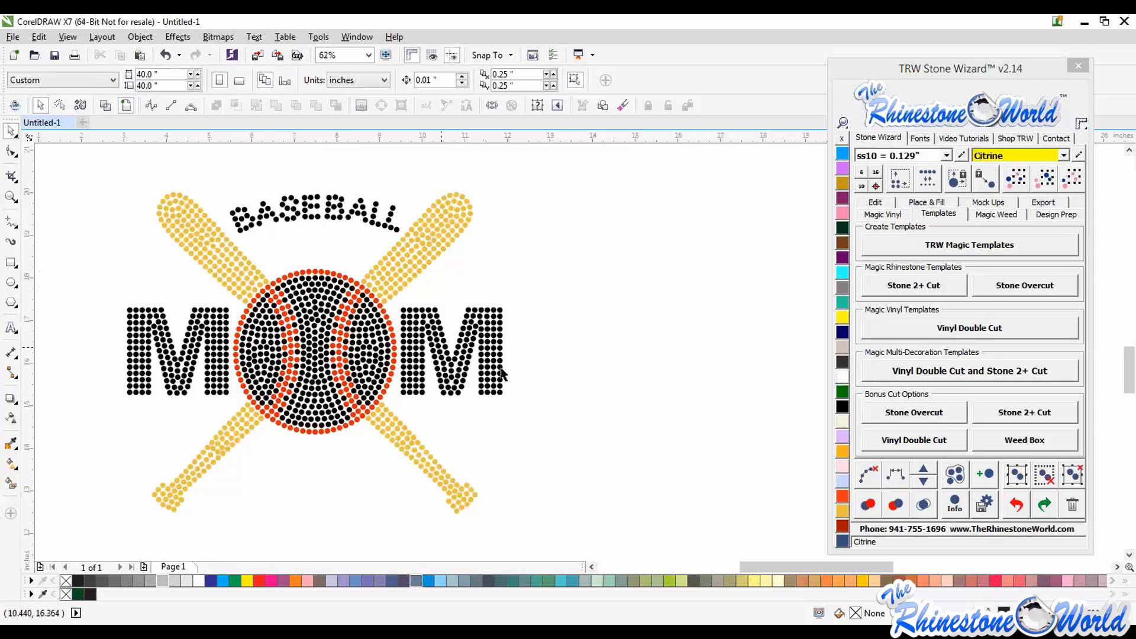
{"action": "scroll", "coordinate": [504, 373], "scroll_direction": "up", "scroll_amount": 2}
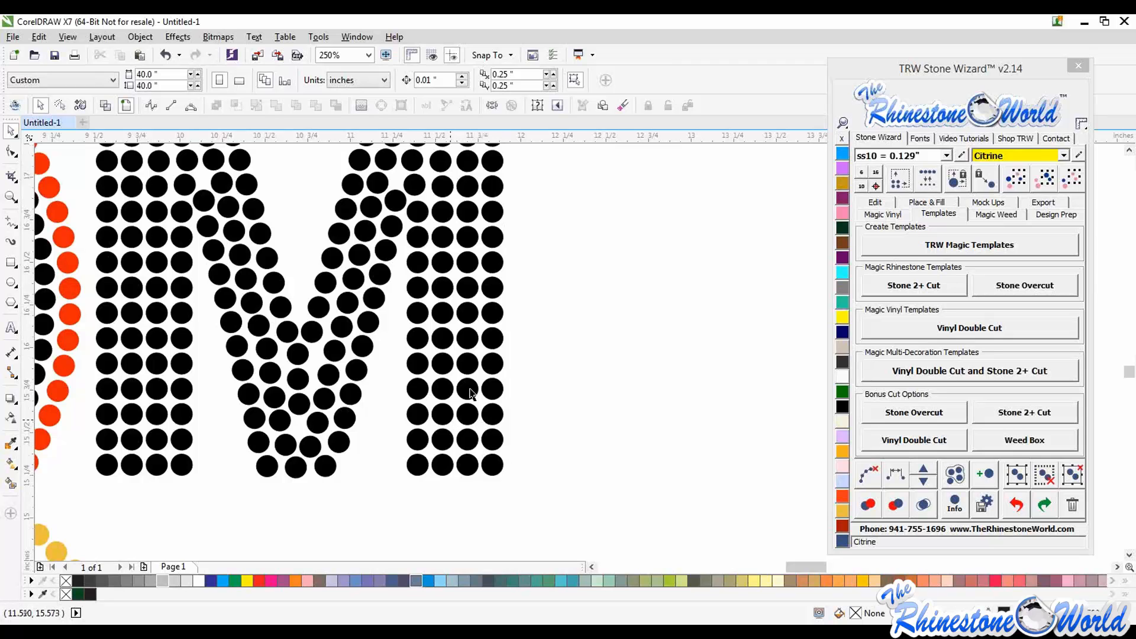
{"action": "scroll", "coordinate": [516, 320], "scroll_direction": "down", "scroll_amount": 2}
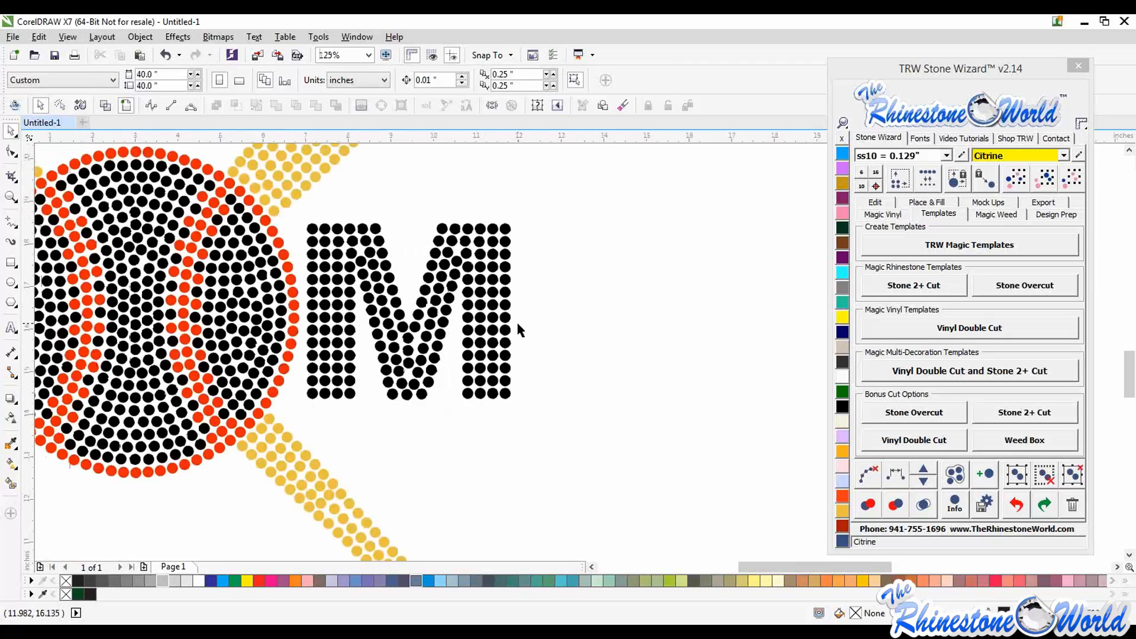
{"action": "scroll", "coordinate": [497, 318], "scroll_direction": "up", "scroll_amount": 1}
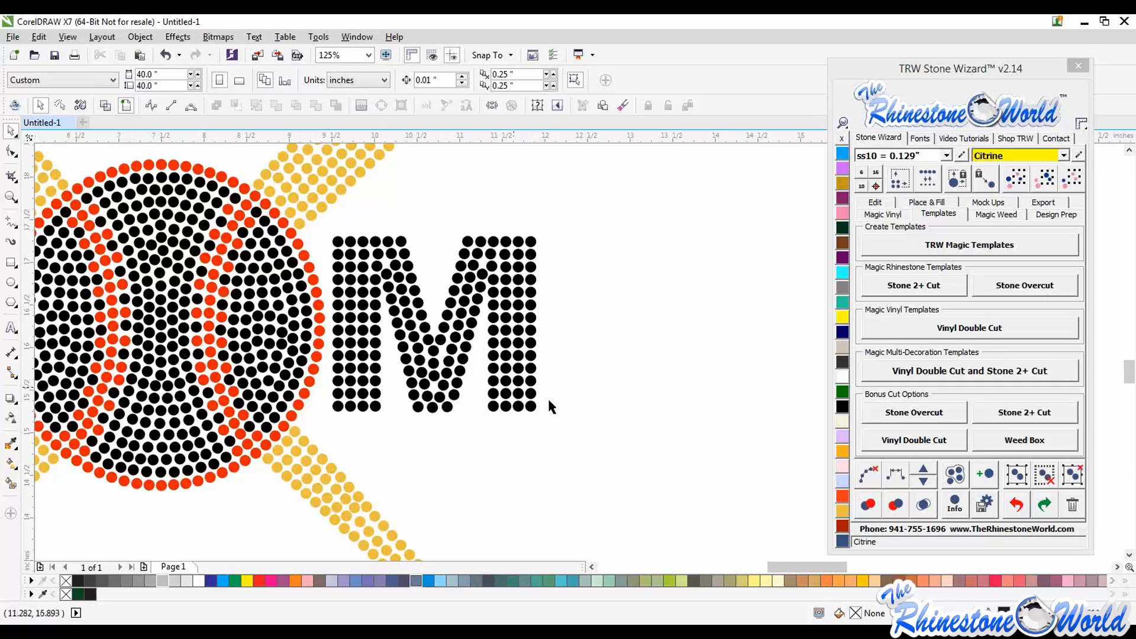
{"action": "scroll", "coordinate": [548, 396], "scroll_direction": "down", "scroll_amount": 2}
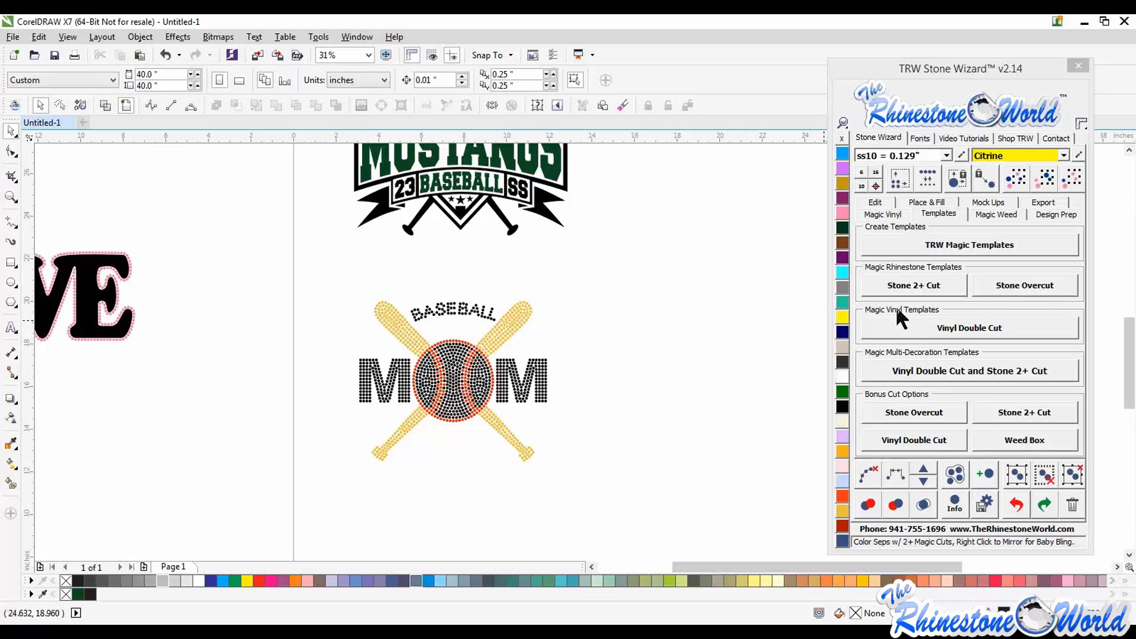
Generate mirrored Stone Overcut templates for the Baseball Mom design and inspect them
{"action": "left_click_drag", "start_coordinate": [628, 271], "coordinate": [346, 445]}
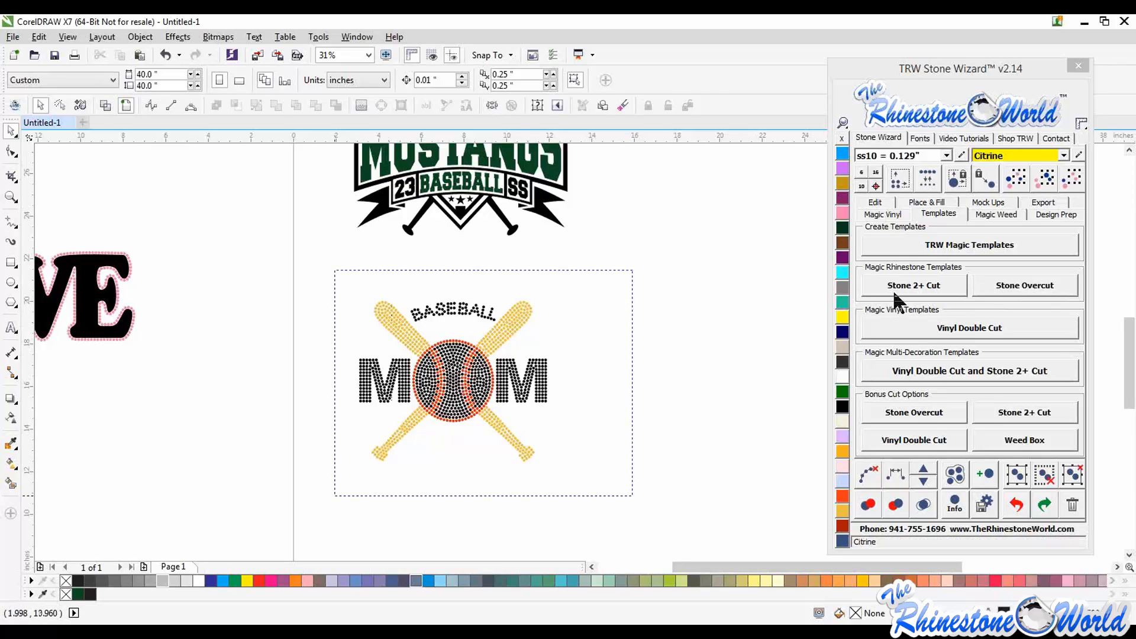
{"action": "left_click", "coordinate": [1009, 285]}
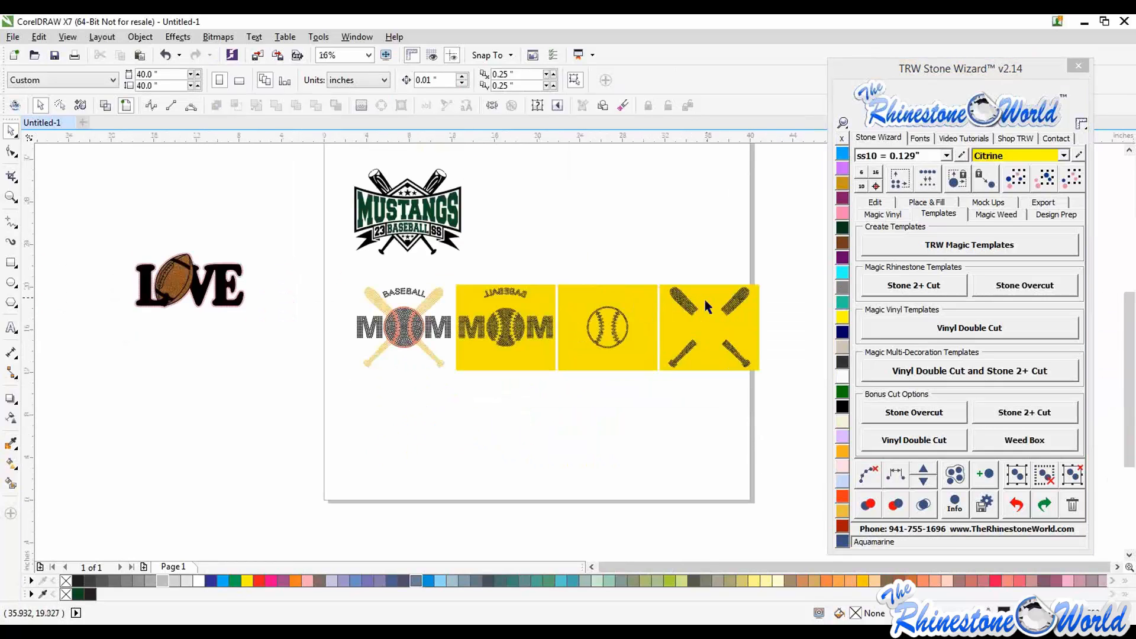
{"action": "scroll", "coordinate": [520, 301], "scroll_direction": "up", "scroll_amount": 2}
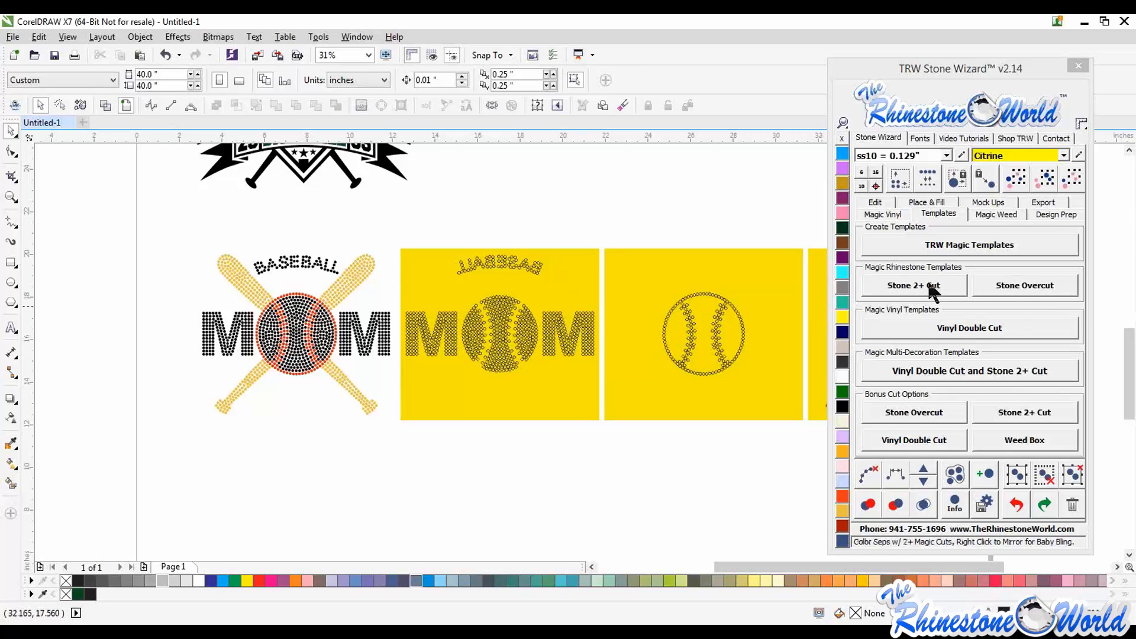
{"action": "scroll", "coordinate": [608, 295], "scroll_direction": "down", "scroll_amount": 1}
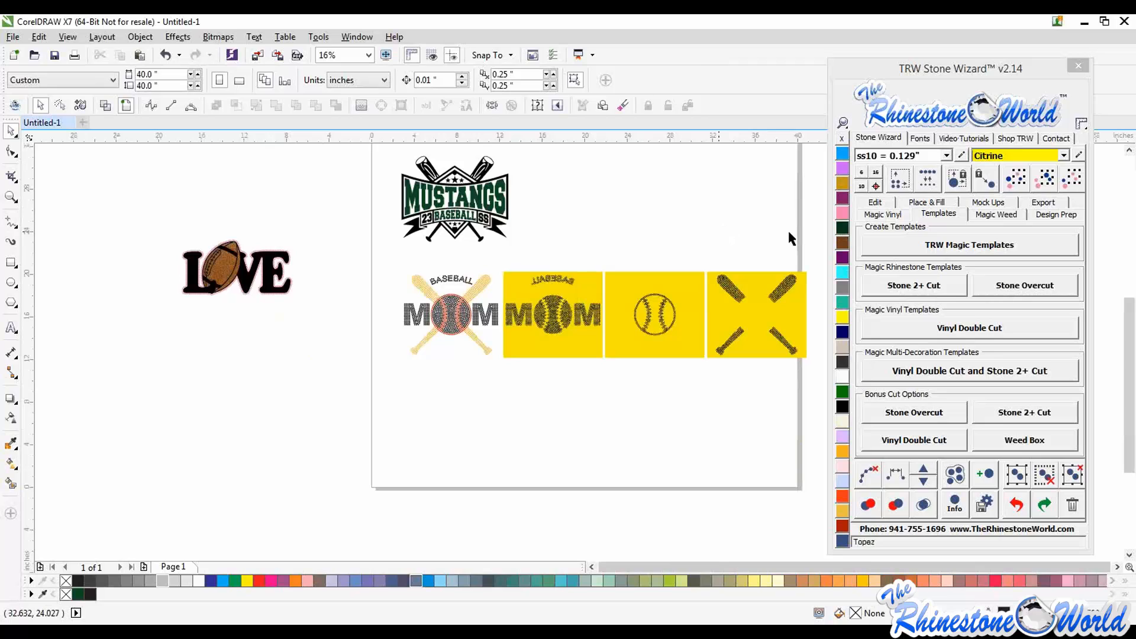
Delete the mirrored Baseball Mom templates and move the LOVE design back onto the page below Baseball Mom
{"action": "left_click_drag", "start_coordinate": [820, 245], "coordinate": [500, 400]}
{"action": "key", "text": "Delete"}
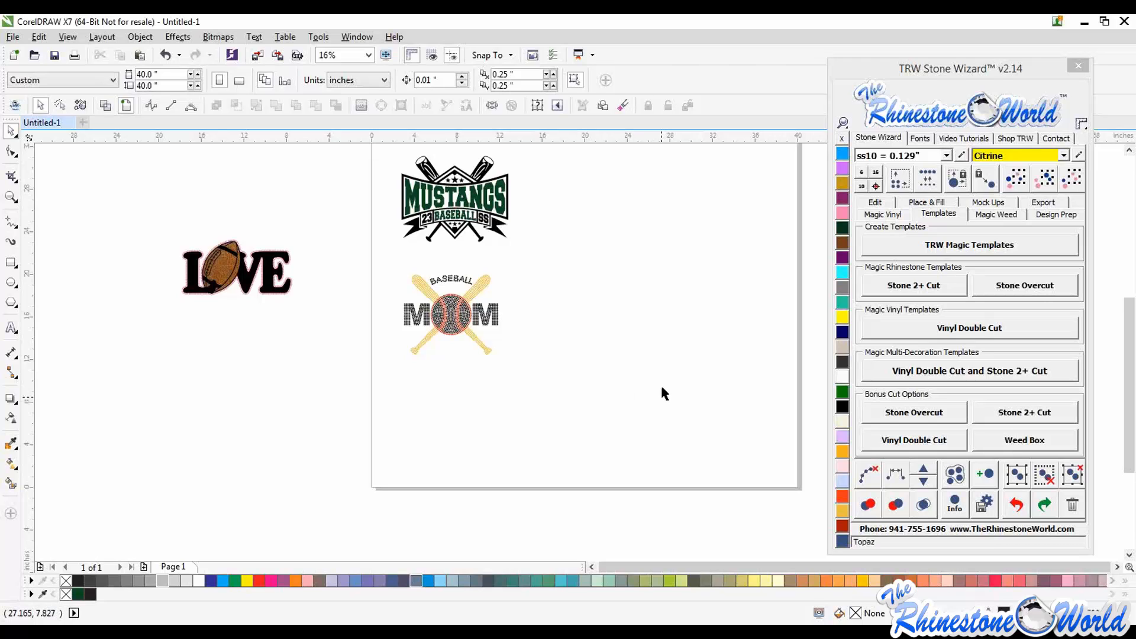
{"action": "scroll", "coordinate": [660, 384], "scroll_direction": "down", "scroll_amount": 2}
{"action": "scroll", "coordinate": [580, 331], "scroll_direction": "up", "scroll_amount": 2}
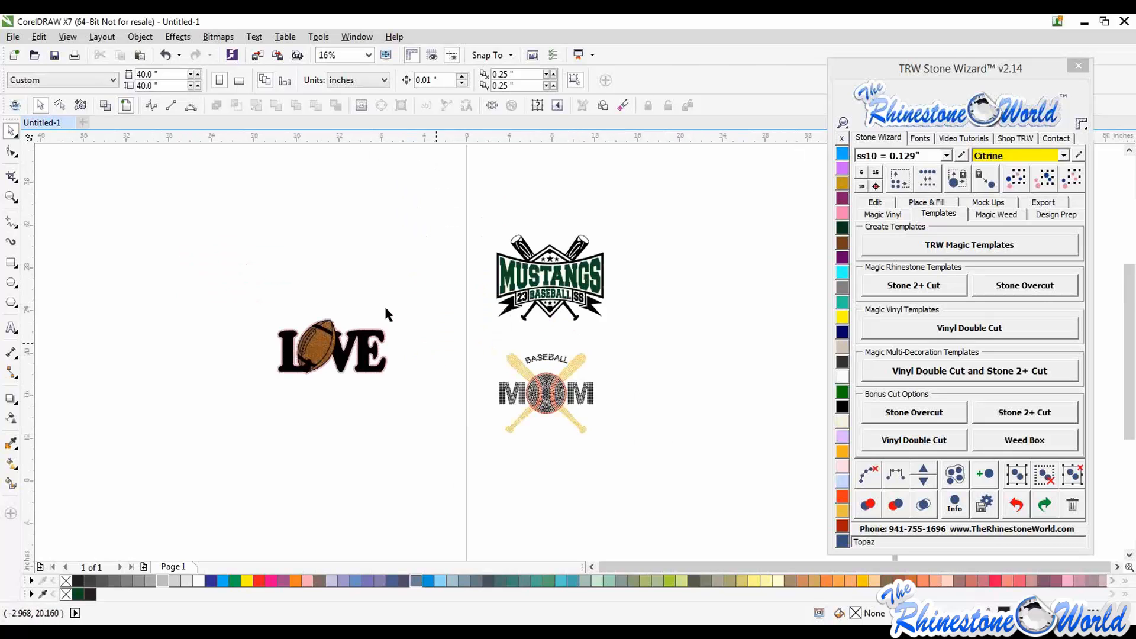
{"action": "left_click_drag", "start_coordinate": [434, 290], "coordinate": [166, 429]}
{"action": "left_click_drag", "start_coordinate": [326, 354], "coordinate": [542, 492]}
{"action": "left_click", "coordinate": [673, 489]}
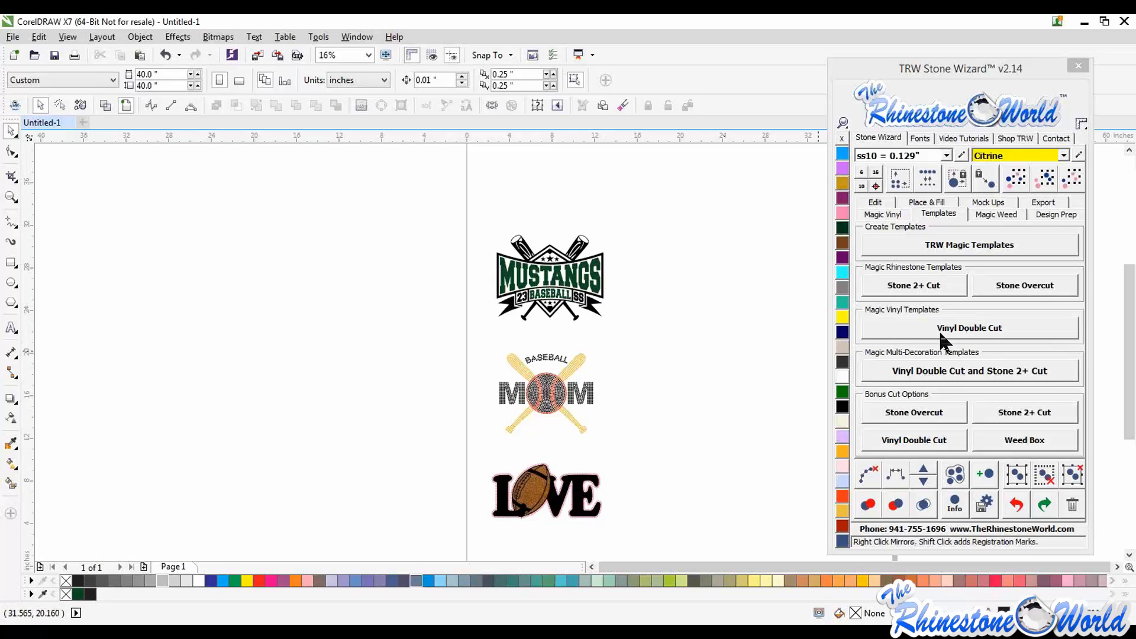
Generate Vinyl Double Cut templates for the Mustangs design and inspect them beside the original
{"action": "left_click_drag", "start_coordinate": [640, 222], "coordinate": [442, 335]}
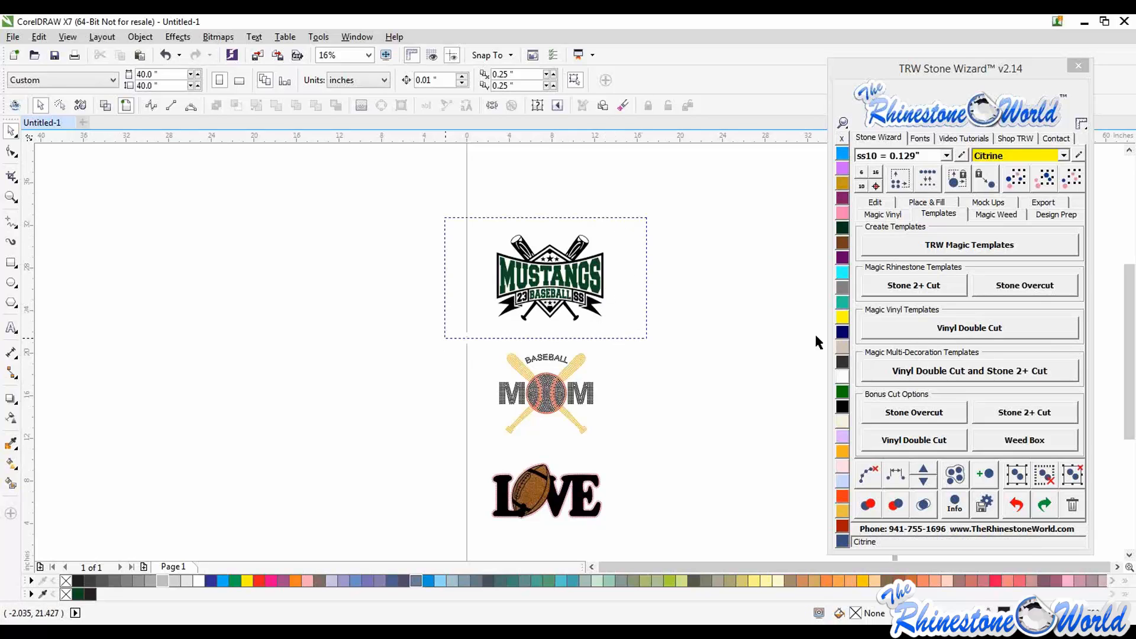
{"action": "left_click", "coordinate": [947, 327]}
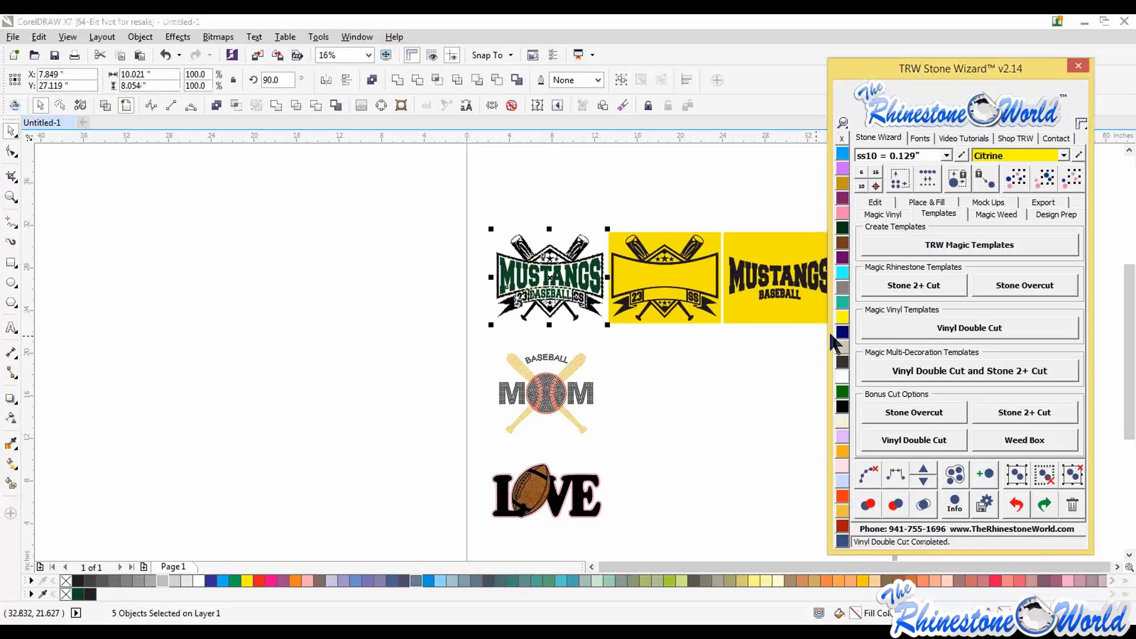
{"action": "left_click", "coordinate": [756, 394]}
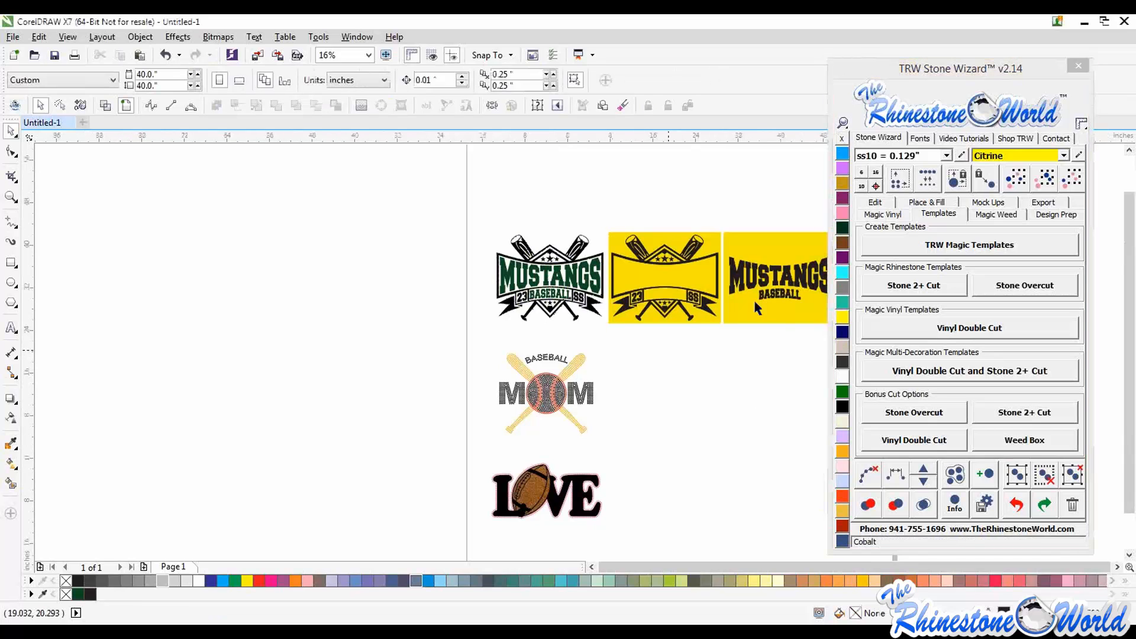
{"action": "scroll", "coordinate": [753, 304], "scroll_direction": "down", "scroll_amount": 1}
{"action": "scroll", "coordinate": [753, 306], "scroll_direction": "up", "scroll_amount": 1}
{"action": "scroll", "coordinate": [753, 307], "scroll_direction": "up", "scroll_amount": 1}
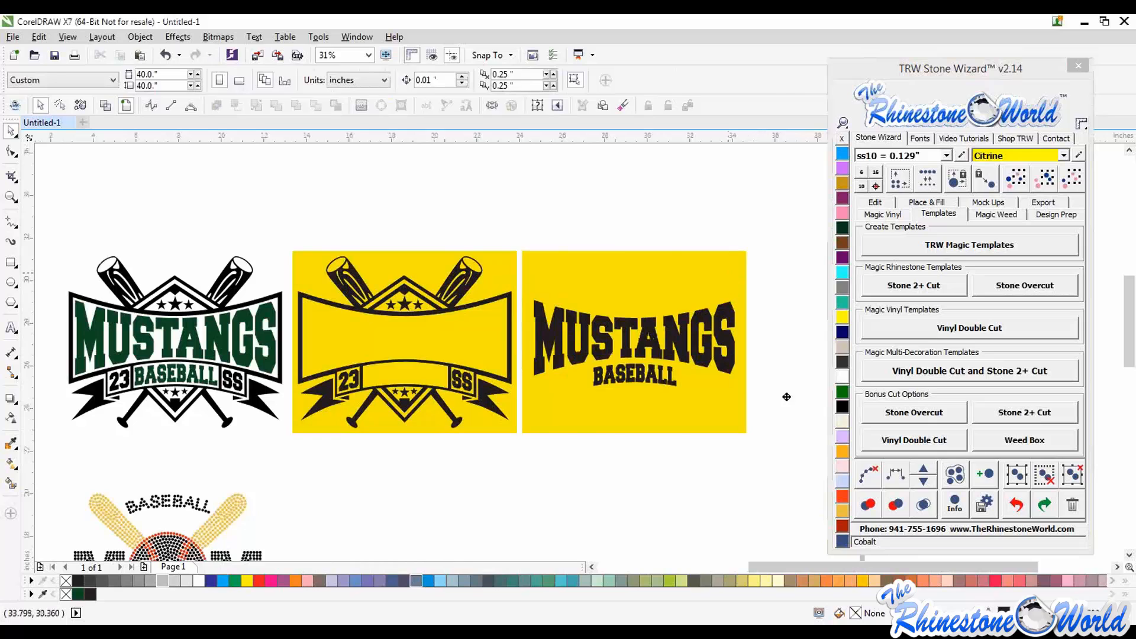
Pull apart the stacked yellow backgrounds, MUSTANGS and BASEBALL copies of the lettering template to expose the duplicates, and undo the moves
{"action": "left_click_drag", "start_coordinate": [713, 272], "coordinate": [781, 347]}
{"action": "left_click_drag", "start_coordinate": [554, 337], "coordinate": [602, 249]}
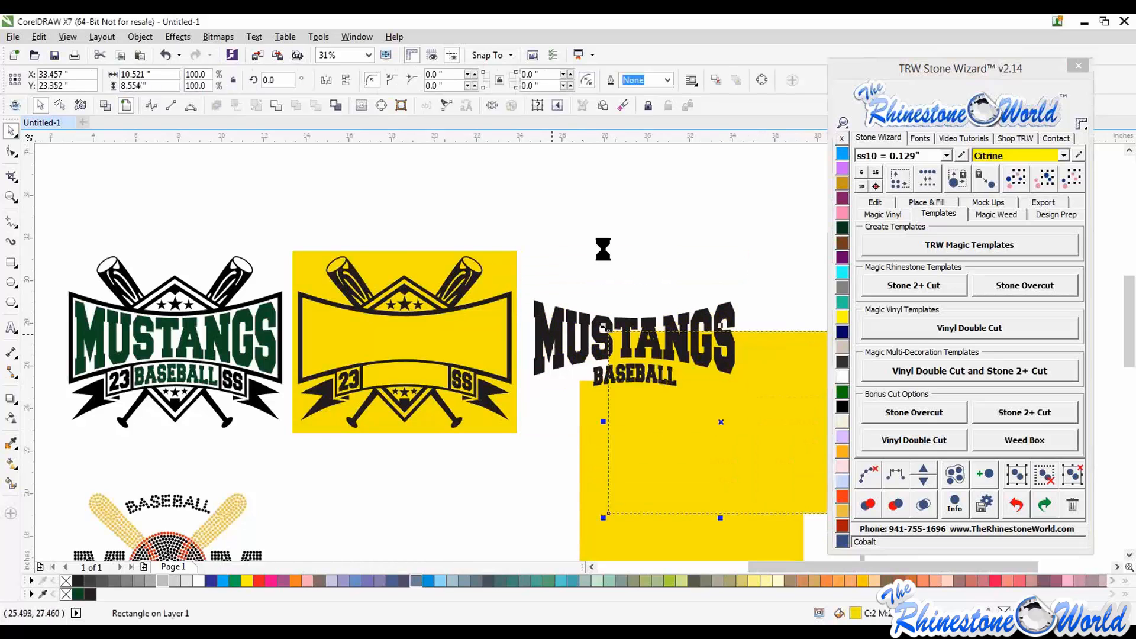
{"action": "left_click_drag", "start_coordinate": [639, 374], "coordinate": [574, 426]}
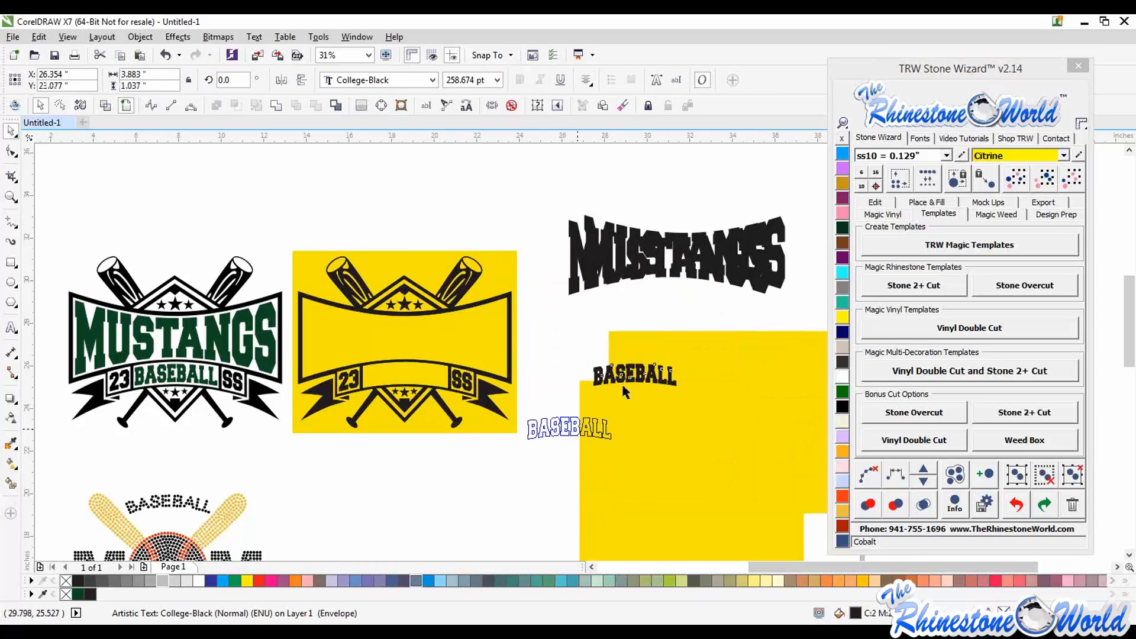
{"action": "mouse_move", "coordinate": [643, 379]}
{"action": "left_mouse_down"}
{"action": "mouse_move", "coordinate": [635, 401]}
{"action": "mouse_move", "coordinate": [658, 395]}
{"action": "left_mouse_up"}
{"action": "key", "text": "ctrl+z"}
{"action": "key", "text": "ctrl+z"}
{"action": "key", "text": "ctrl+z"}
{"action": "key", "text": "ctrl+z"}
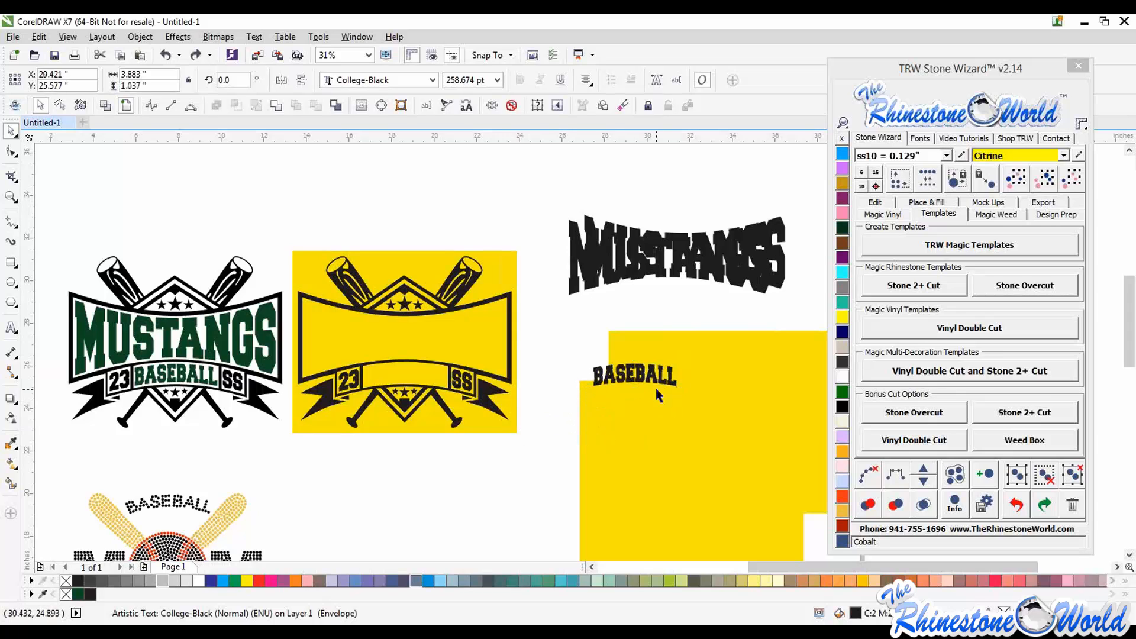
{"action": "left_click", "coordinate": [786, 396]}
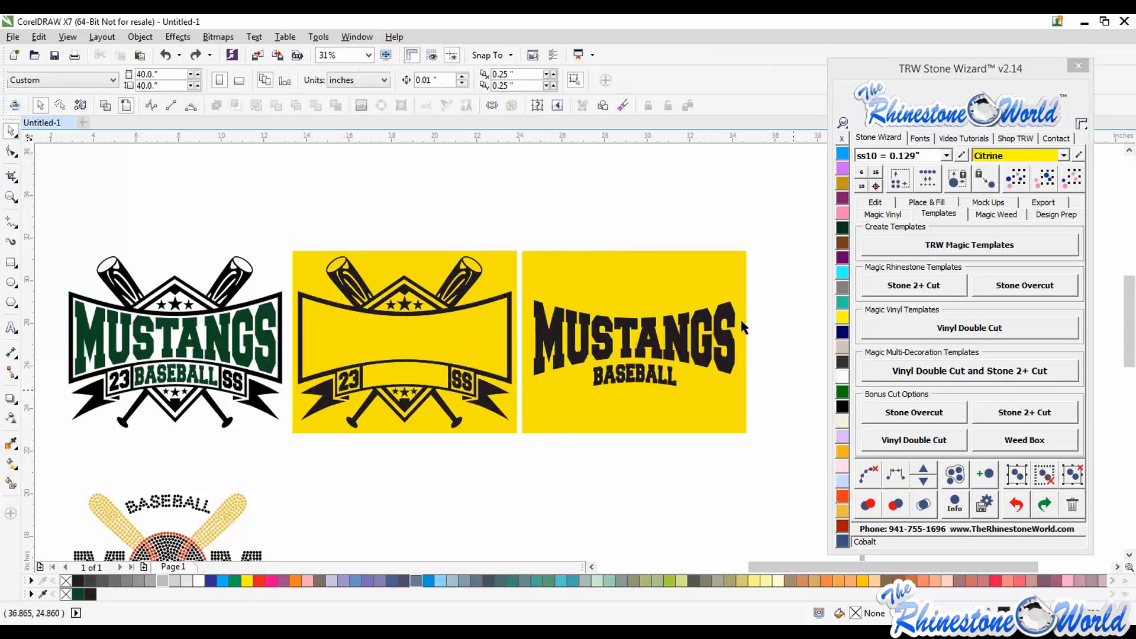
Move both stacked MUSTANGS copies up and to the right on the lettering template, one after the other
{"action": "scroll", "coordinate": [746, 346], "scroll_direction": "up", "scroll_amount": 1}
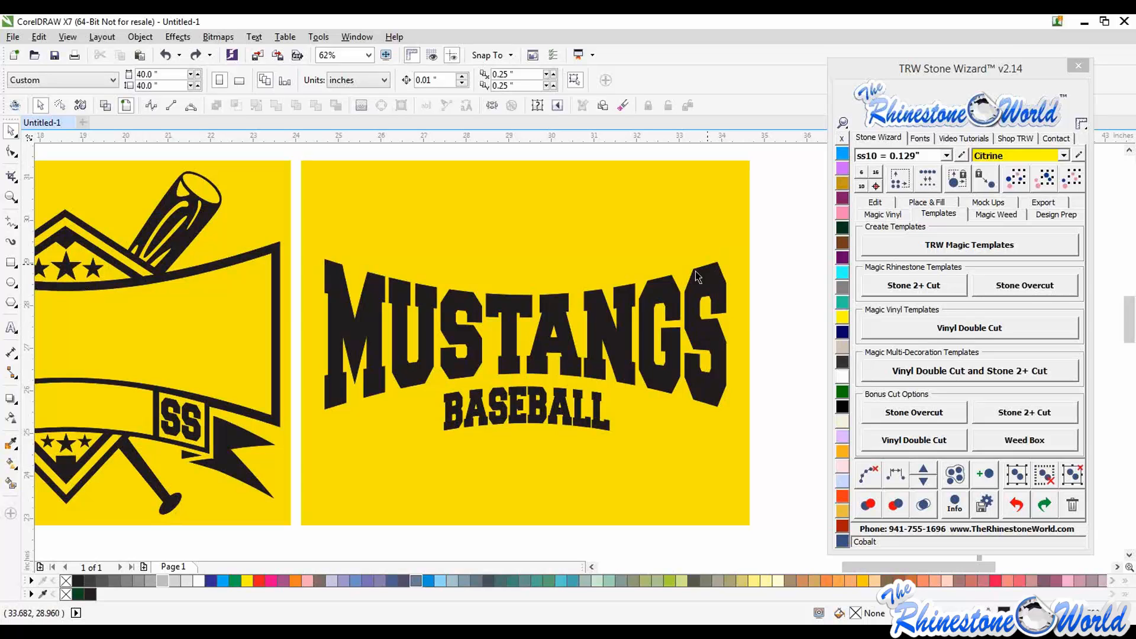
{"action": "left_click_drag", "start_coordinate": [698, 295], "coordinate": [741, 244]}
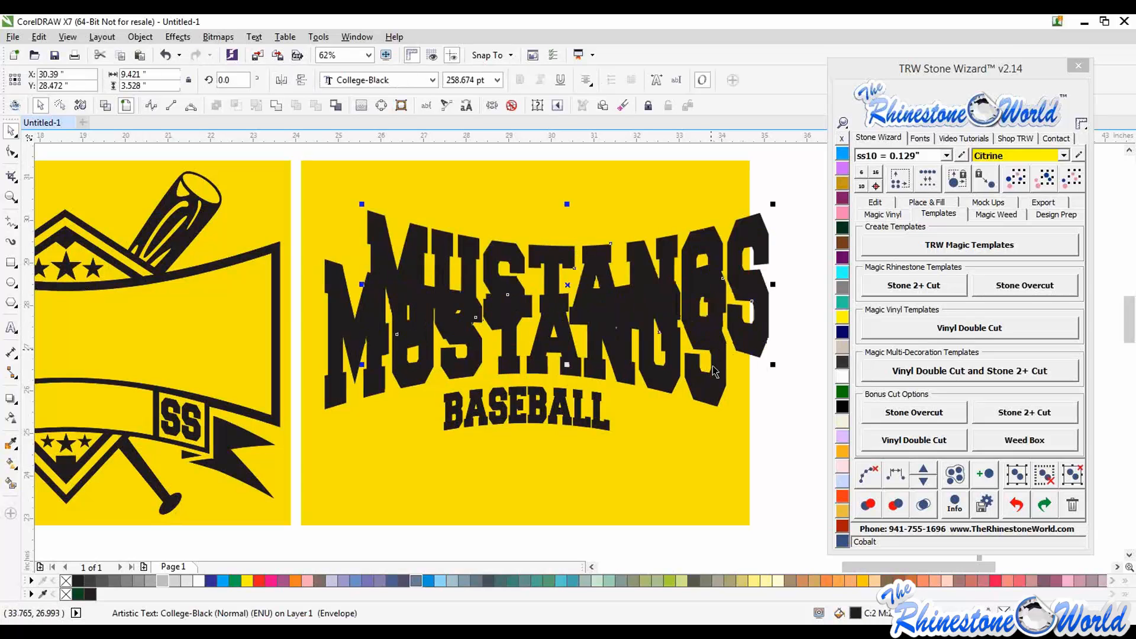
{"action": "left_click_drag", "start_coordinate": [714, 369], "coordinate": [756, 316]}
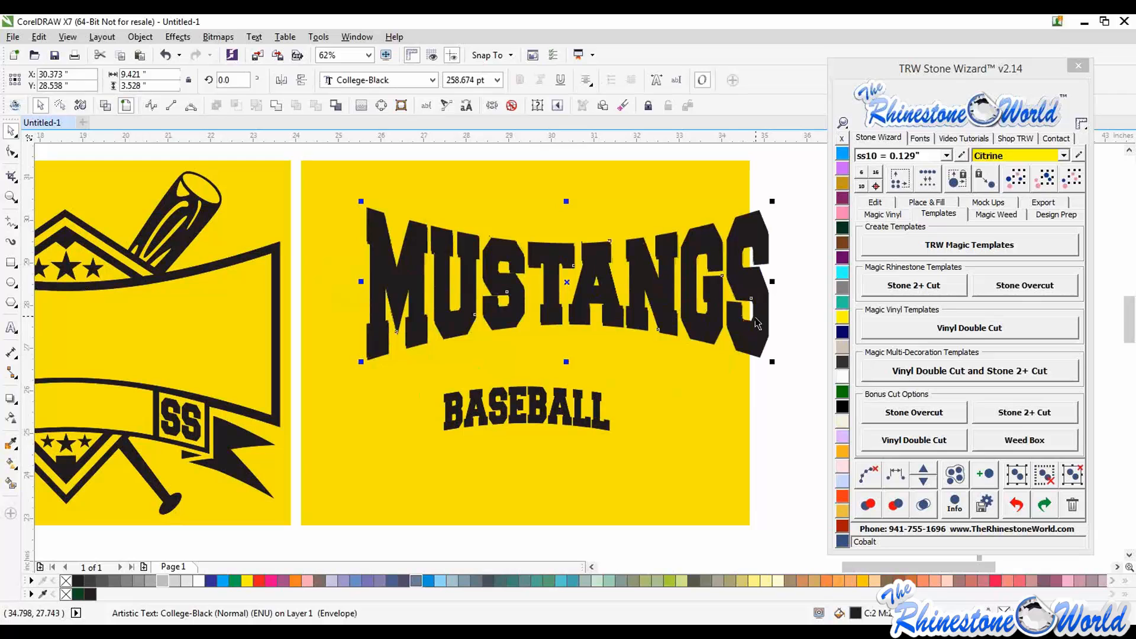
Spread apart the stacked frames, yellow background, 23 and SS on the frame template to expose the duplicates, and undo these moves
{"action": "scroll", "coordinate": [755, 320], "scroll_direction": "down", "scroll_amount": 2}
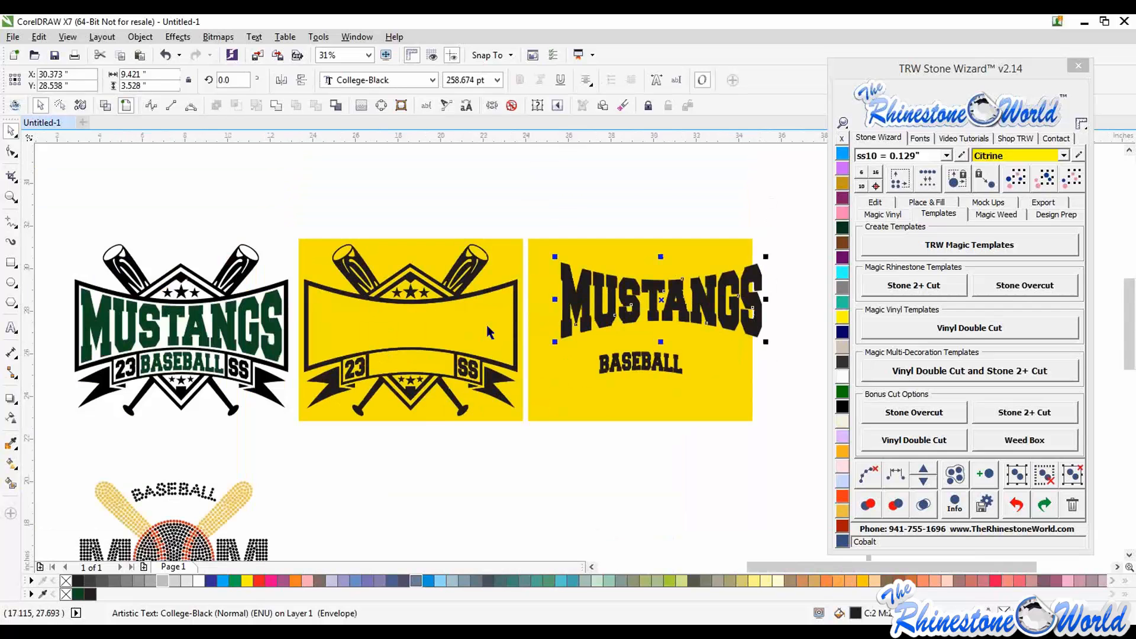
{"action": "left_click_drag", "start_coordinate": [496, 294], "coordinate": [540, 224]}
{"action": "left_click_drag", "start_coordinate": [319, 258], "coordinate": [270, 229]}
{"action": "left_click_drag", "start_coordinate": [362, 368], "coordinate": [354, 387]}
{"action": "left_click_drag", "start_coordinate": [461, 367], "coordinate": [465, 381]}
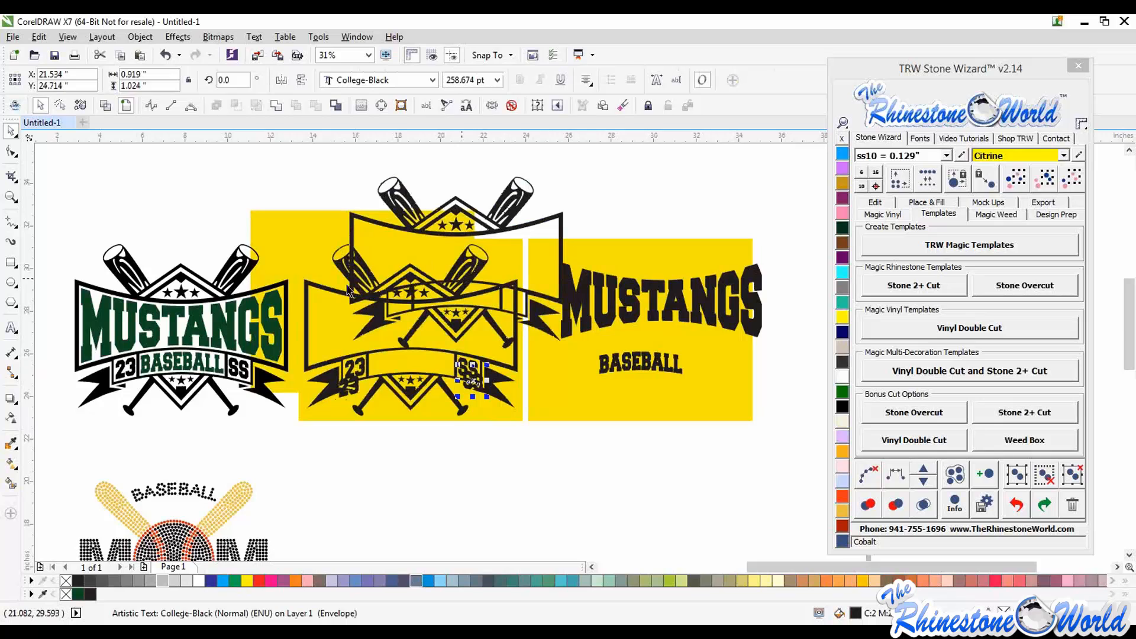
{"action": "left_click_drag", "start_coordinate": [338, 264], "coordinate": [354, 237]}
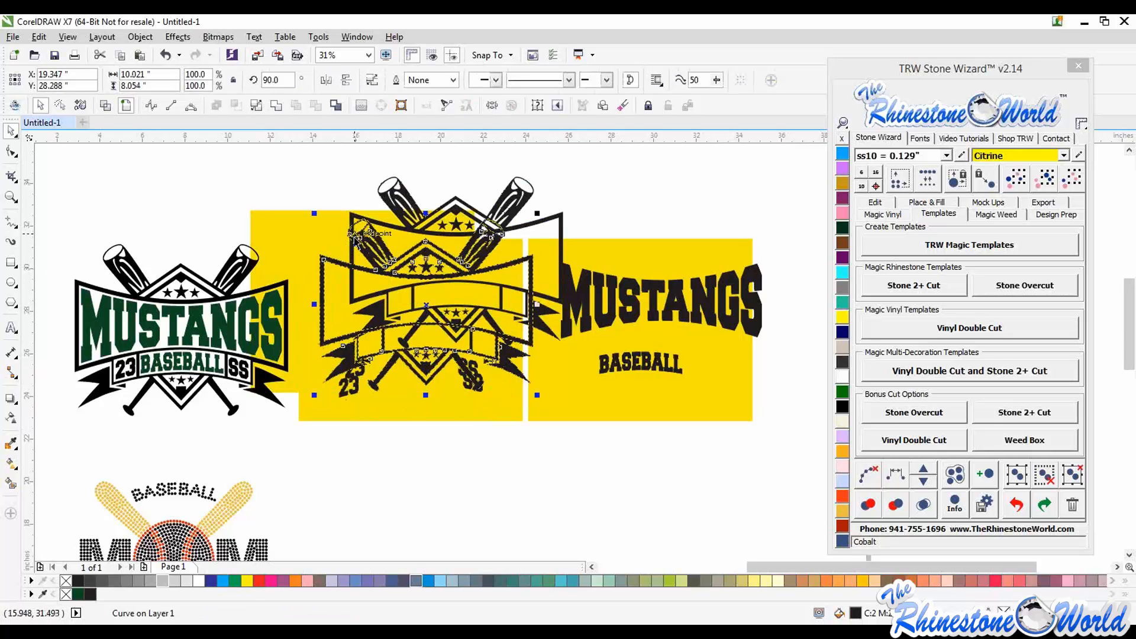
{"action": "key", "text": "ctrl+z"}
{"action": "key", "text": "ctrl+z"}
{"action": "key", "text": "ctrl+z"}
{"action": "key", "text": "ctrl+z"}
{"action": "key", "text": "ctrl+z"}
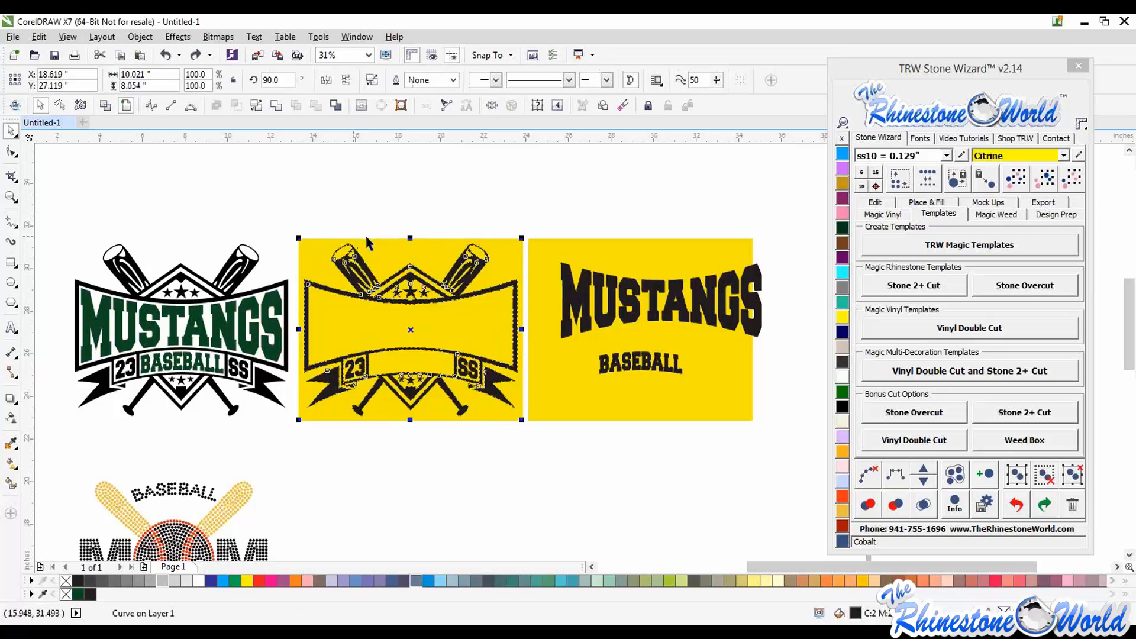
Undo the remaining moves of the MUSTANGS lettering and clear the selection
{"action": "left_click", "coordinate": [679, 212]}
{"action": "key", "text": "ctrl+z"}
{"action": "left_click", "coordinate": [687, 194]}
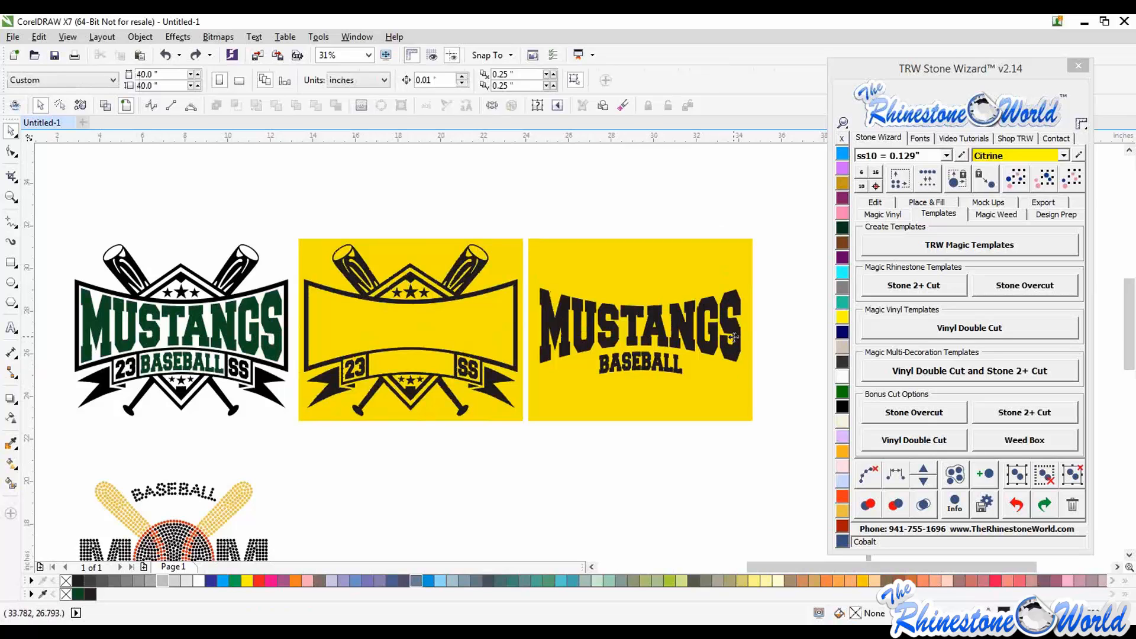
Offset the MUSTANGS copies on the lettering template to show the second cut layer, and undo the displacement
{"action": "left_click", "coordinate": [739, 367]}
{"action": "scroll", "coordinate": [739, 368], "scroll_direction": "up", "scroll_amount": 2}
{"action": "scroll", "coordinate": [736, 310], "scroll_direction": "down", "scroll_amount": 1}
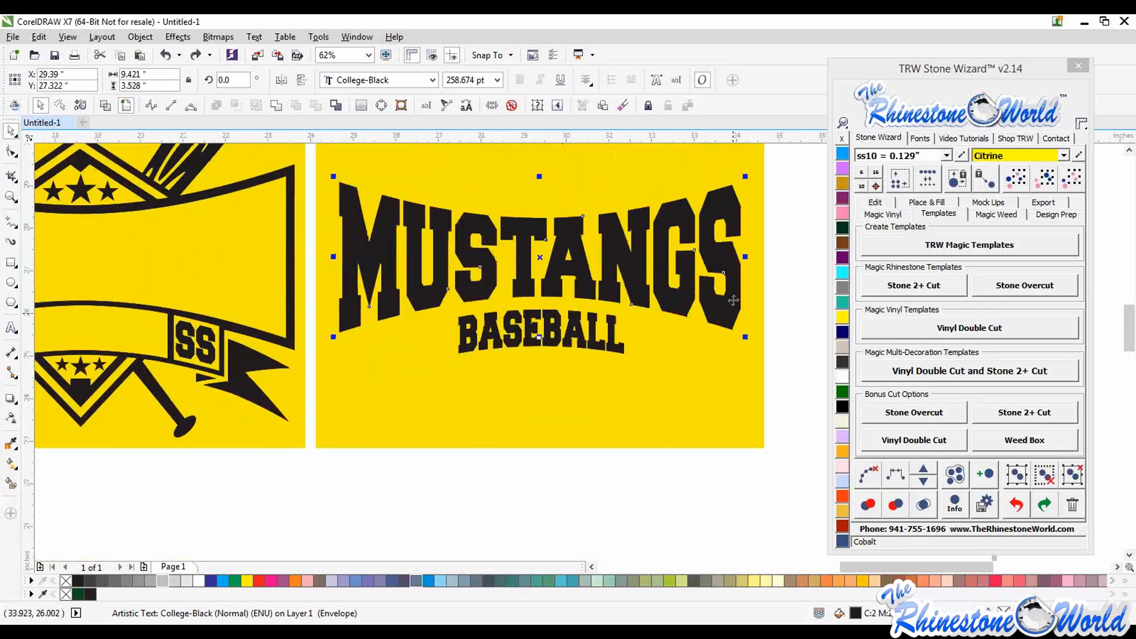
{"action": "left_click_drag", "start_coordinate": [733, 300], "coordinate": [712, 312]}
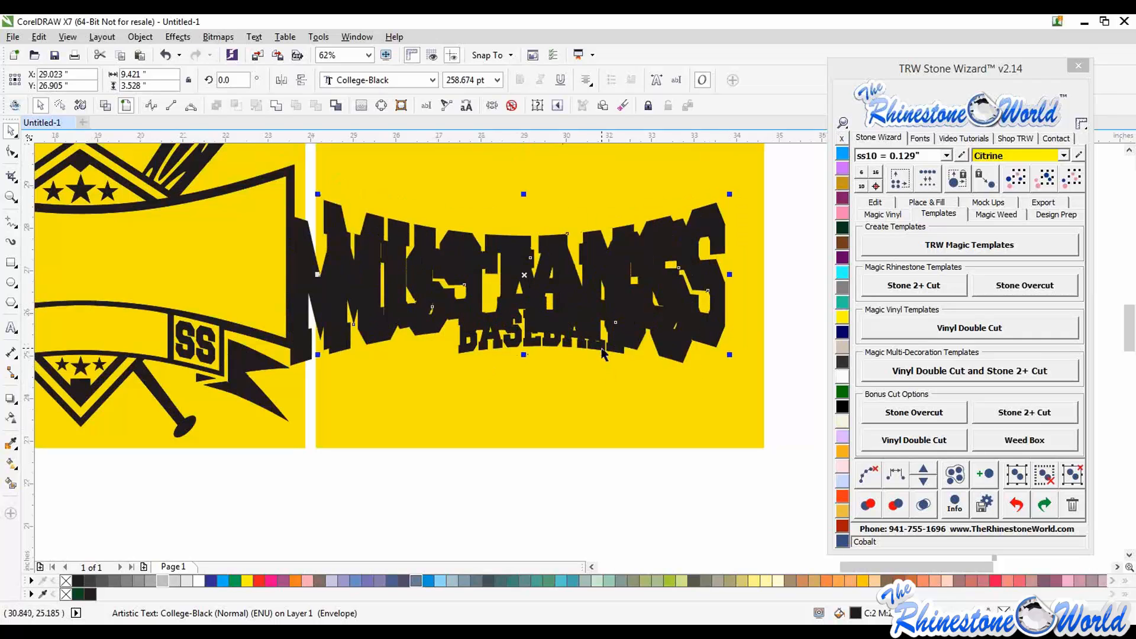
{"action": "key", "text": "ctrl+z"}
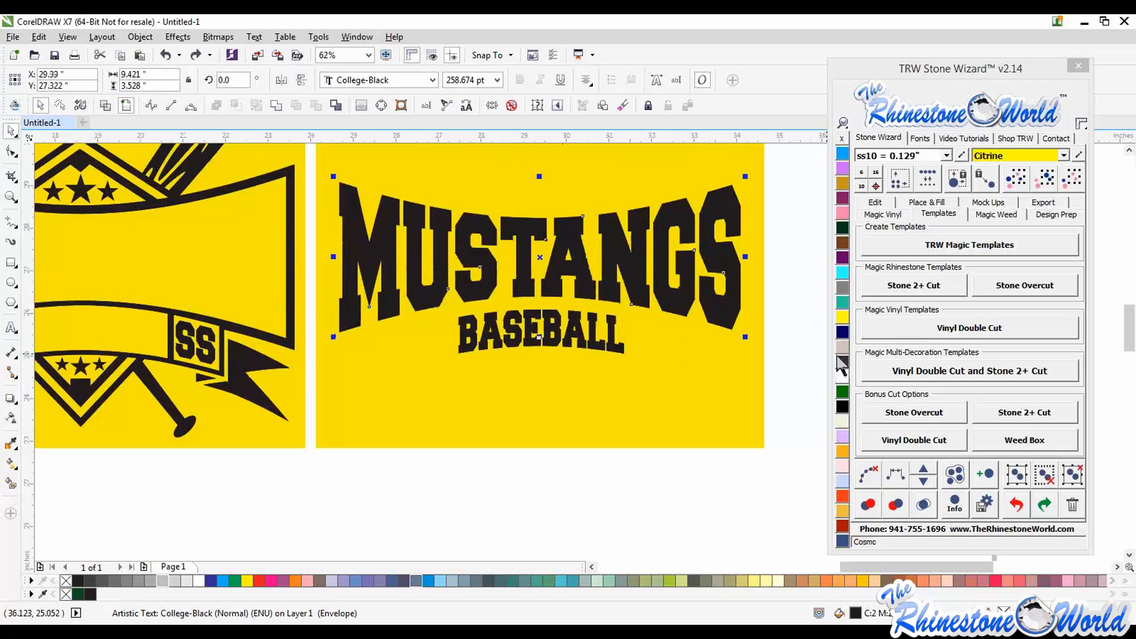
Move the original Mustangs design above its templates and generate mirrored Vinyl Double Cut templates for it
{"action": "scroll", "coordinate": [587, 369], "scroll_direction": "down", "scroll_amount": 3}
{"action": "scroll", "coordinate": [533, 383], "scroll_direction": "up", "scroll_amount": 1}
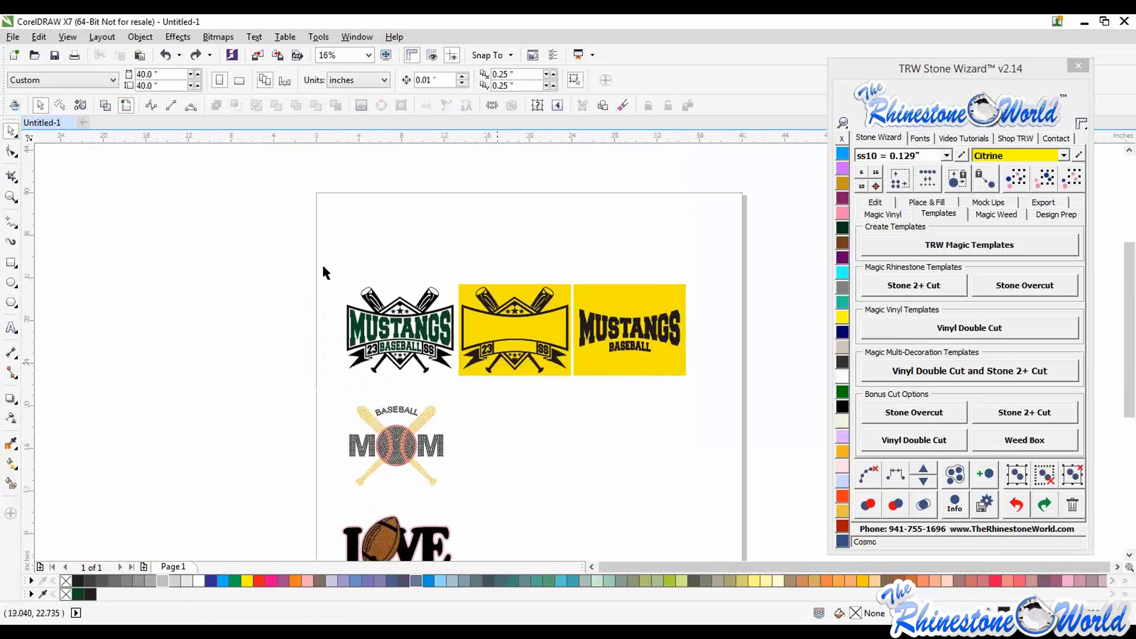
{"action": "left_click_drag", "start_coordinate": [319, 273], "coordinate": [449, 380]}
{"action": "scroll", "coordinate": [491, 314], "scroll_direction": "down", "scroll_amount": 1}
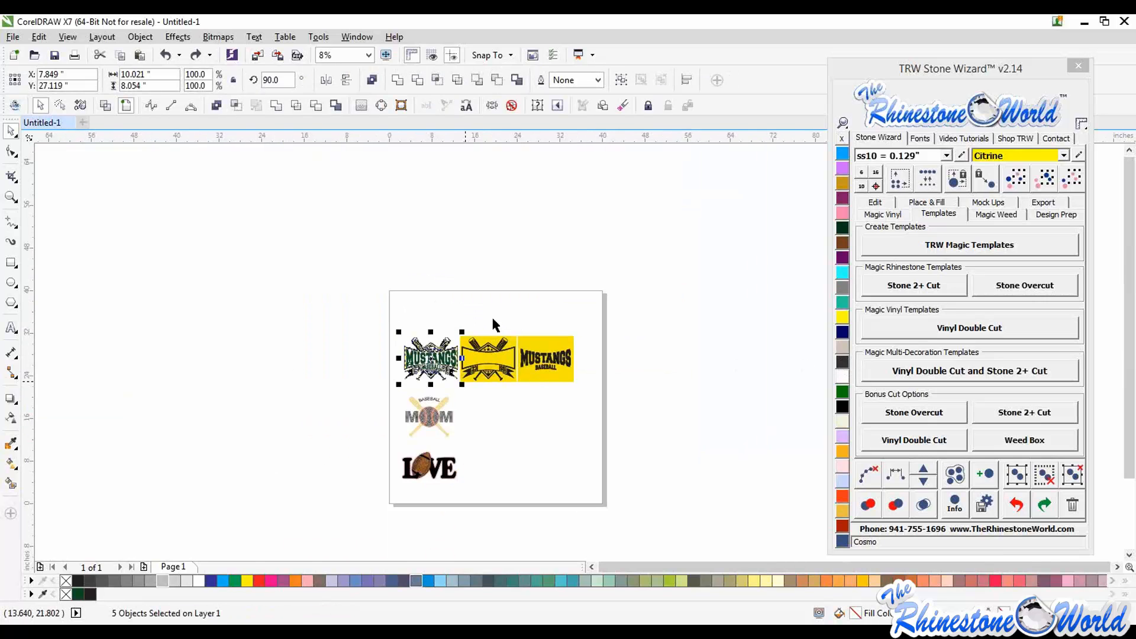
{"action": "scroll", "coordinate": [491, 314], "scroll_direction": "up", "scroll_amount": 1}
{"action": "left_click_drag", "start_coordinate": [410, 412], "coordinate": [437, 289]}
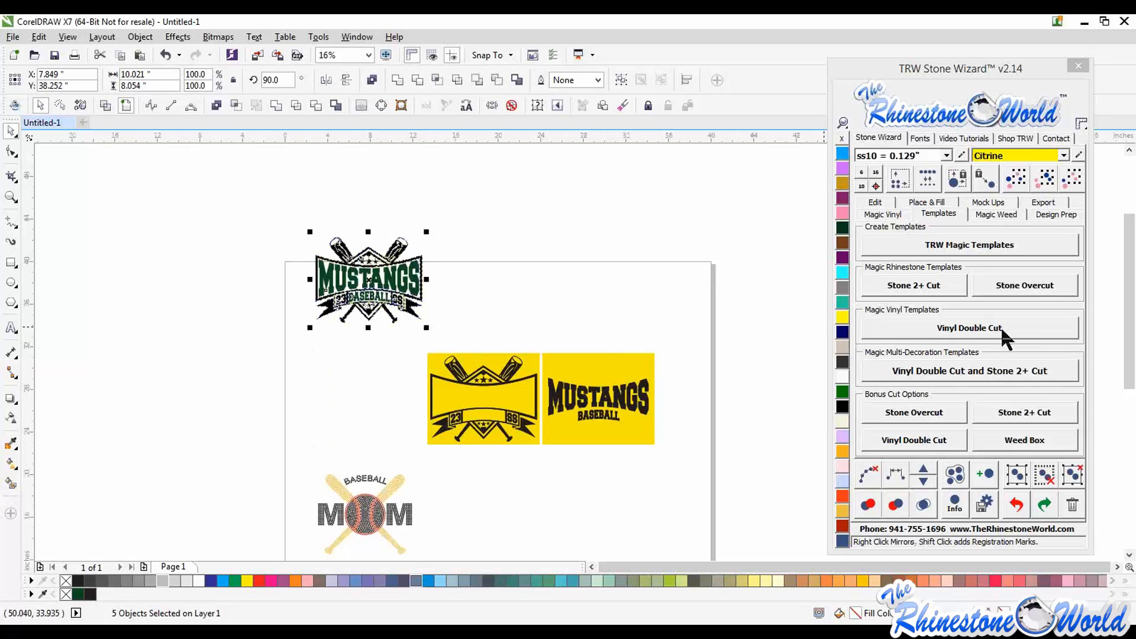
{"action": "left_click", "coordinate": [926, 333]}
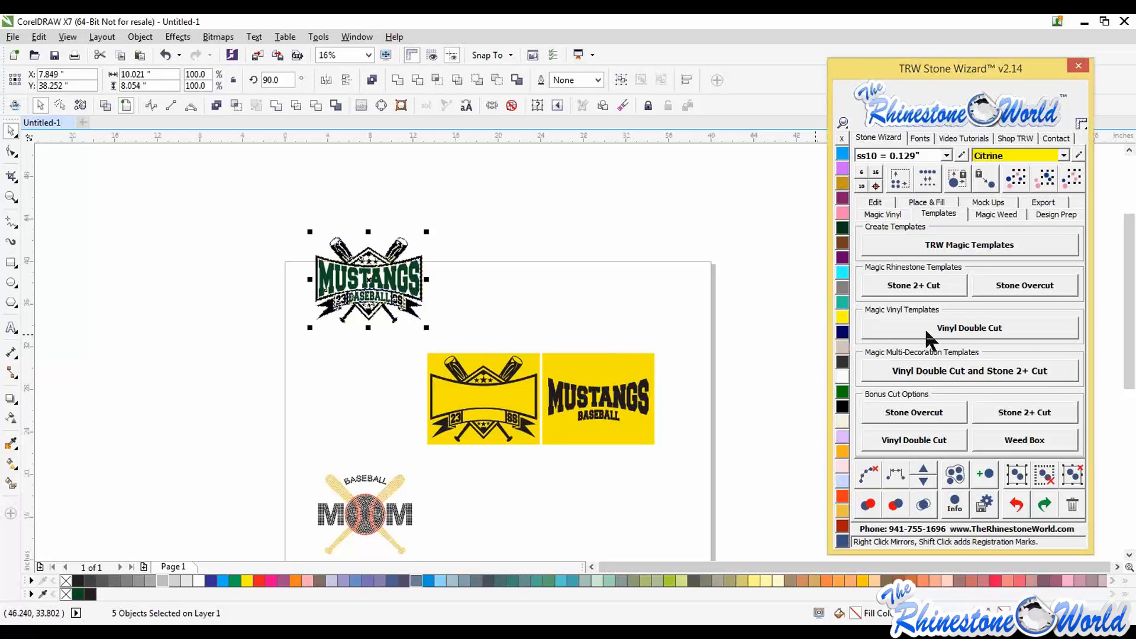
{"action": "left_click", "coordinate": [925, 327]}
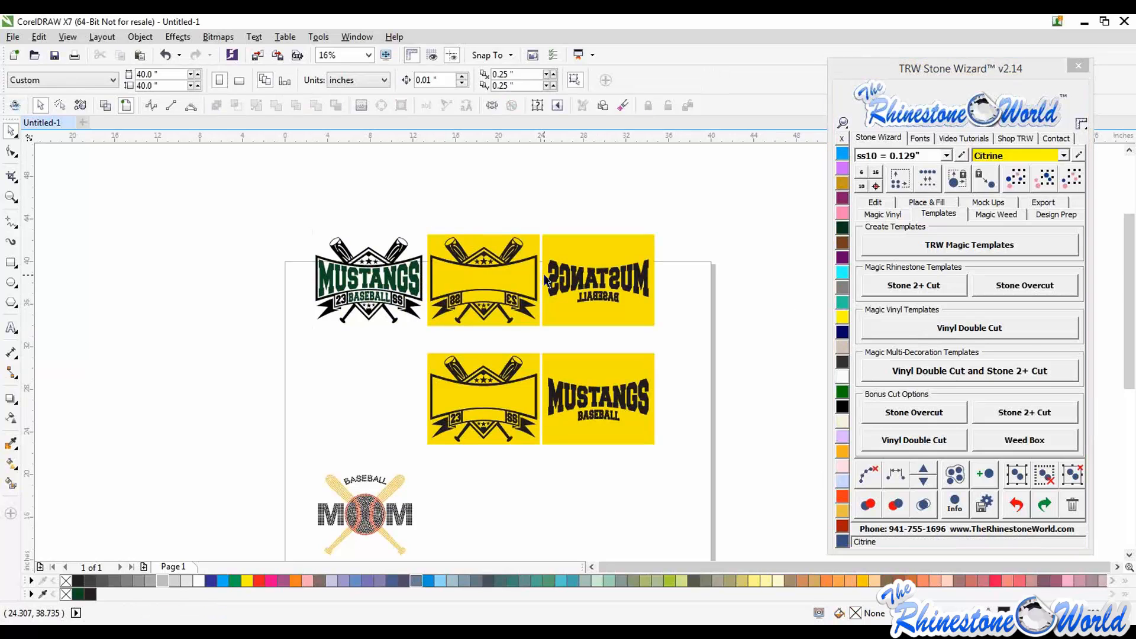
Move the Mustangs design above the page and generate Vinyl Double Cut templates with registration marks
{"action": "left_click_drag", "start_coordinate": [278, 218], "coordinate": [433, 352]}
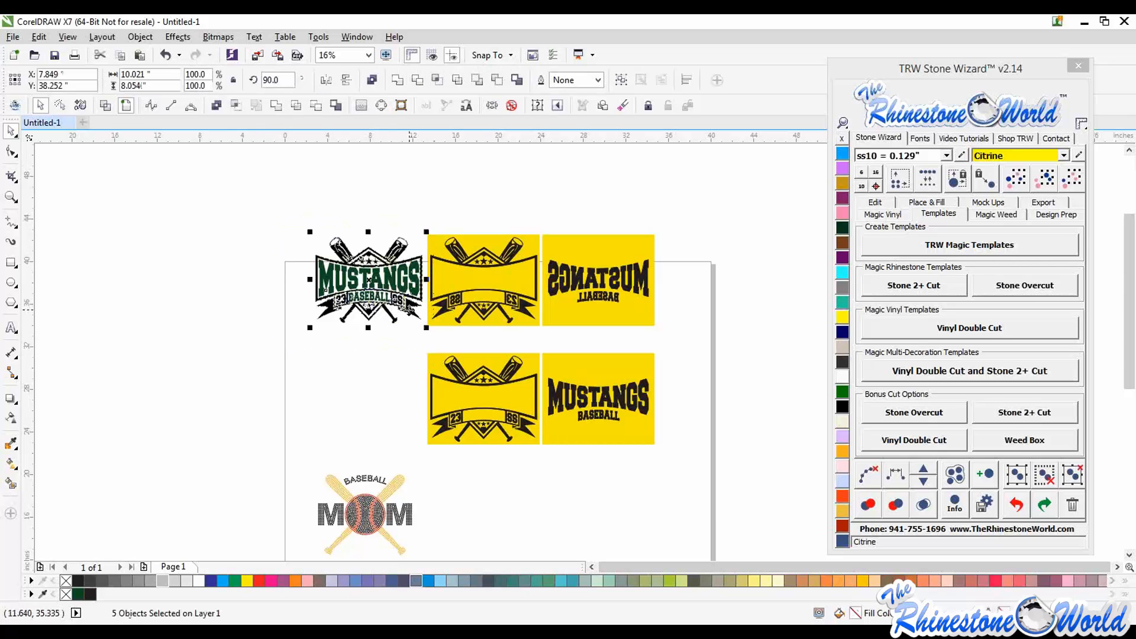
{"action": "left_click_drag", "start_coordinate": [408, 310], "coordinate": [409, 205]}
{"action": "scroll", "coordinate": [512, 329], "scroll_direction": "down", "scroll_amount": 2}
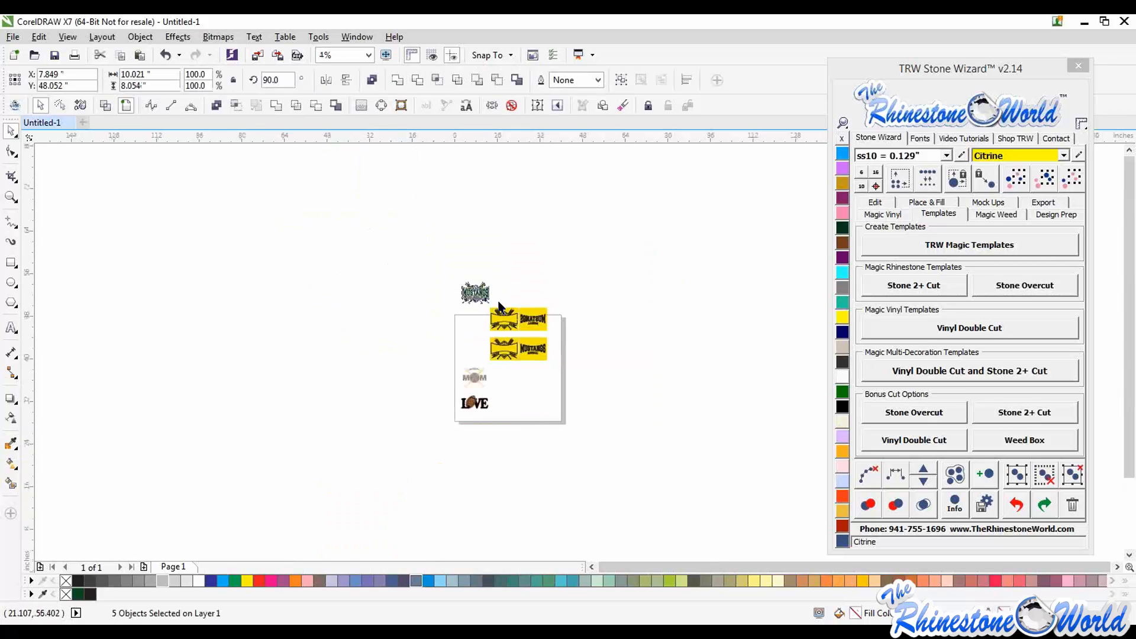
{"action": "scroll", "coordinate": [512, 271], "scroll_direction": "up", "scroll_amount": 2}
{"action": "left_click", "coordinate": [945, 338]}
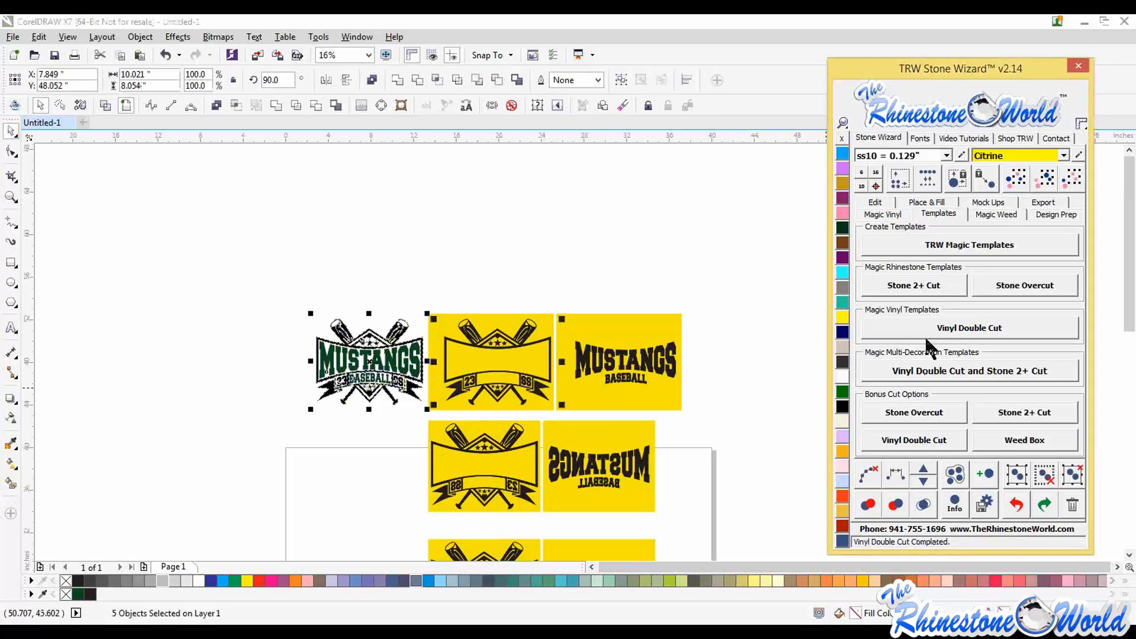
{"action": "left_click", "coordinate": [736, 382]}
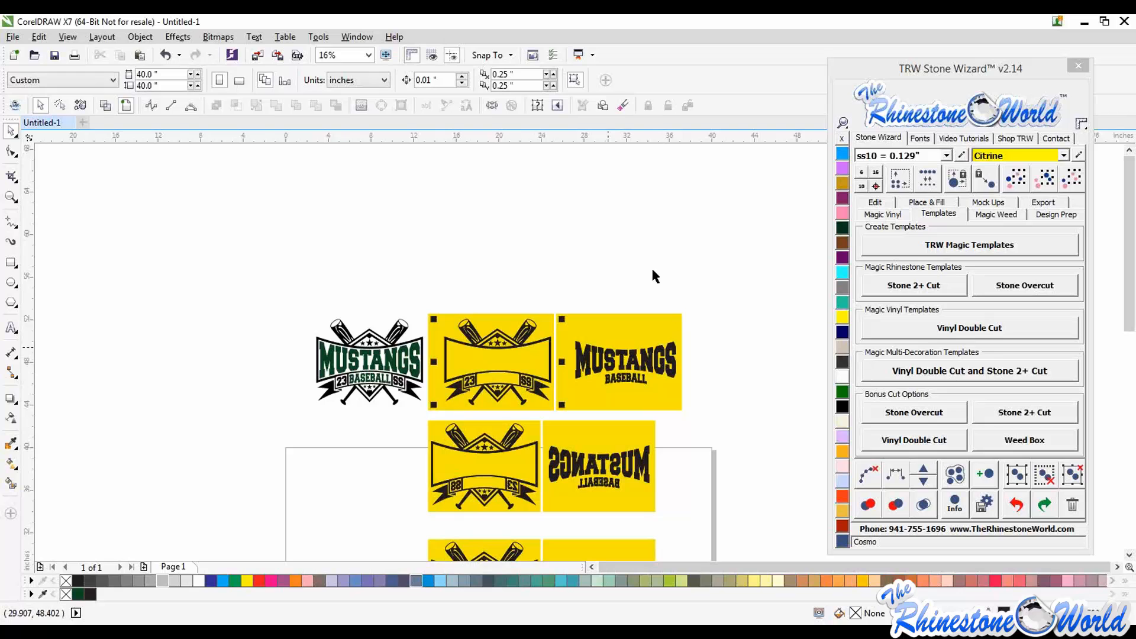
Delete all three rows of yellow Mustangs vinyl templates, keeping the original designs
{"action": "scroll", "coordinate": [639, 373], "scroll_direction": "down", "scroll_amount": 1}
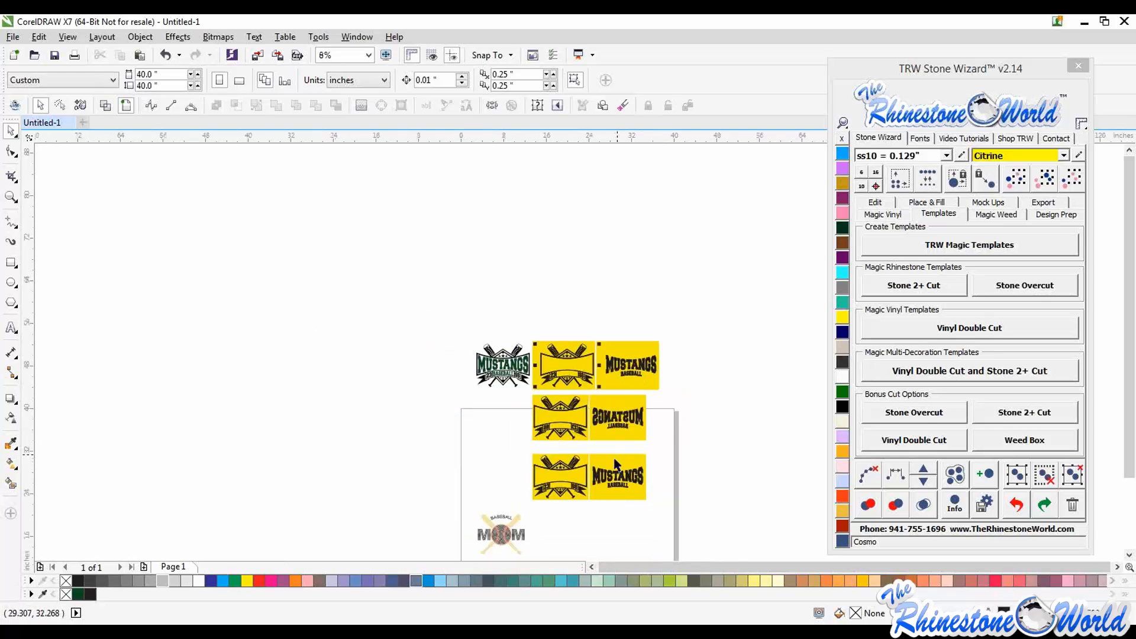
{"action": "scroll", "coordinate": [619, 462], "scroll_direction": "up", "scroll_amount": 1}
{"action": "scroll", "coordinate": [624, 313], "scroll_direction": "down", "scroll_amount": 1}
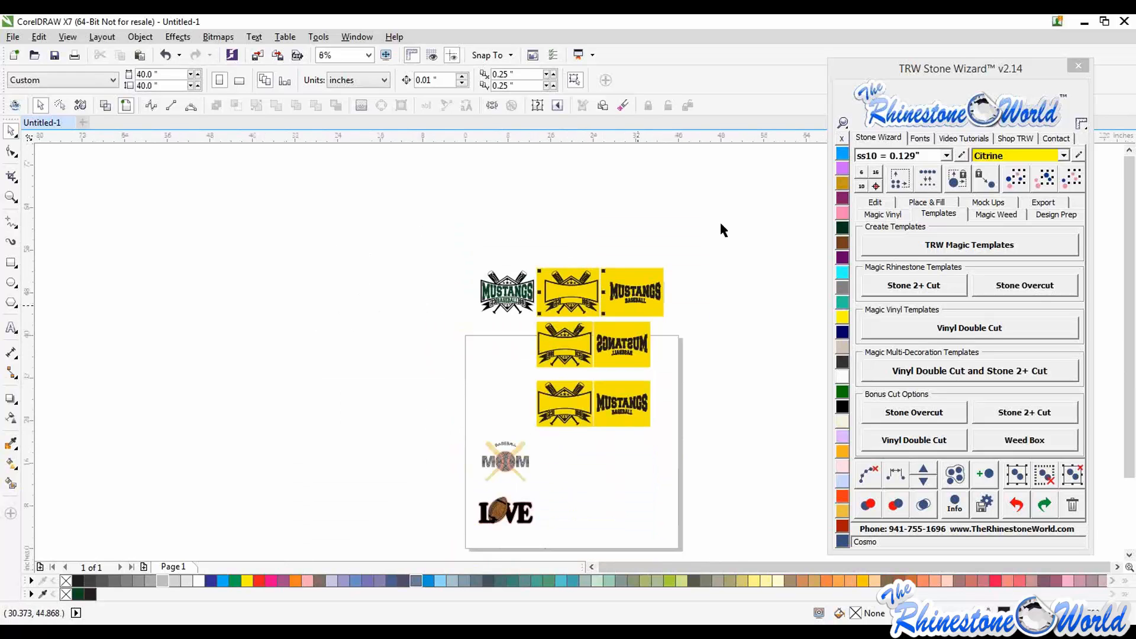
{"action": "left_click_drag", "start_coordinate": [720, 225], "coordinate": [535, 454]}
{"action": "key", "text": "Delete"}
Move the Mustangs design back onto the page above the Baseball Mom design
{"action": "left_click_drag", "start_coordinate": [592, 242], "coordinate": [417, 369]}
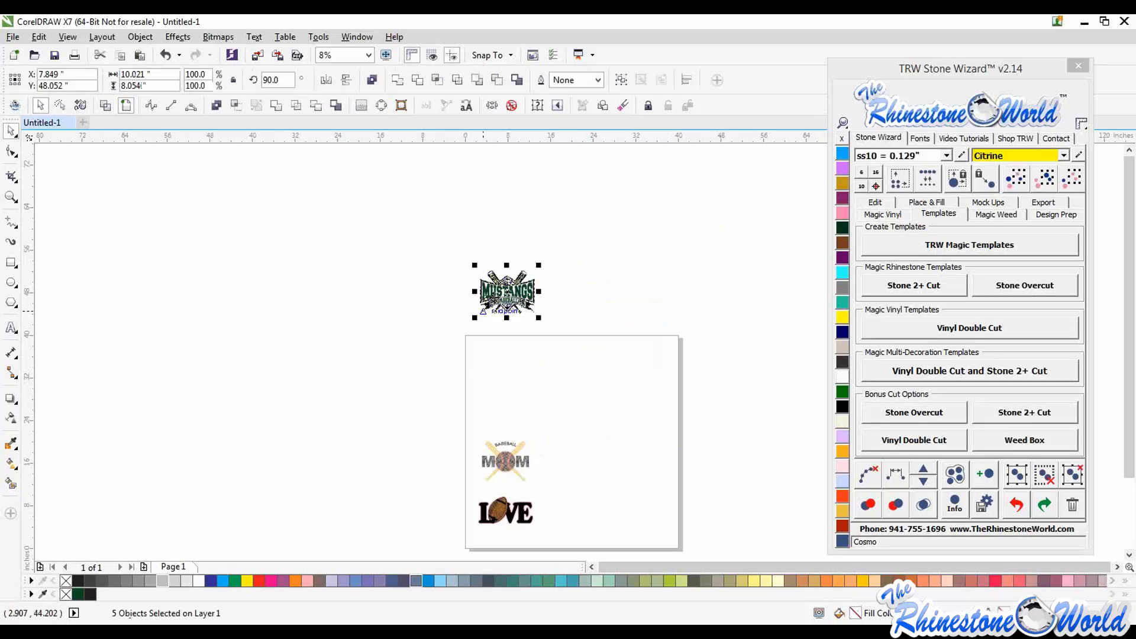
{"action": "left_click_drag", "start_coordinate": [494, 297], "coordinate": [491, 403]}
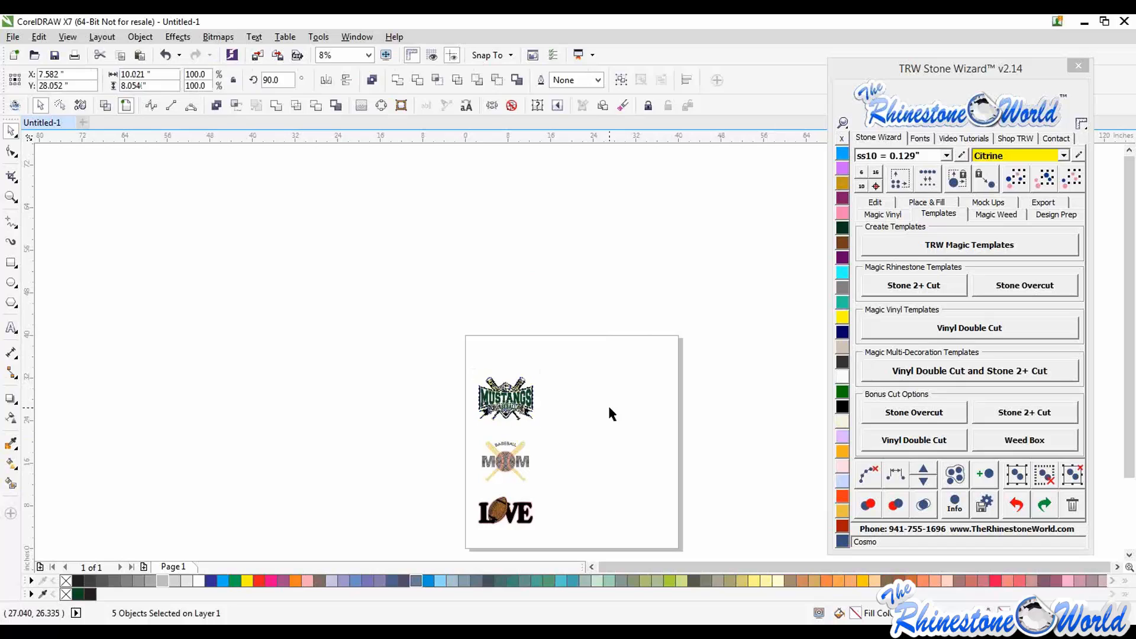
{"action": "left_click", "coordinate": [590, 407]}
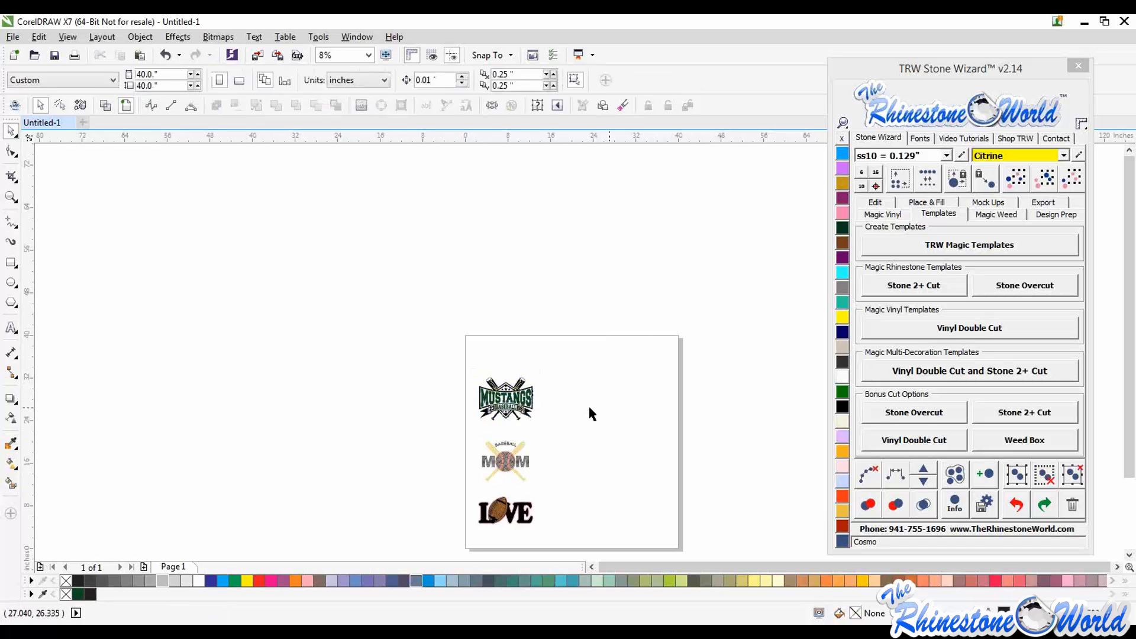
{"action": "scroll", "coordinate": [497, 432], "scroll_direction": "up", "scroll_amount": 1}
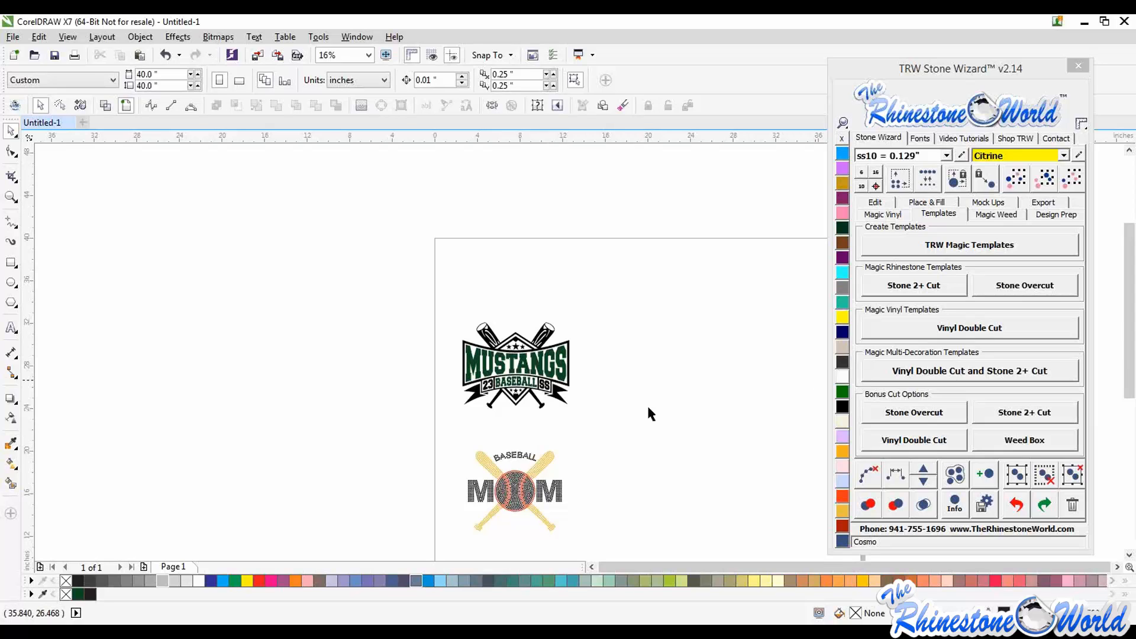
{"action": "scroll", "coordinate": [539, 372], "scroll_direction": "up", "scroll_amount": 1}
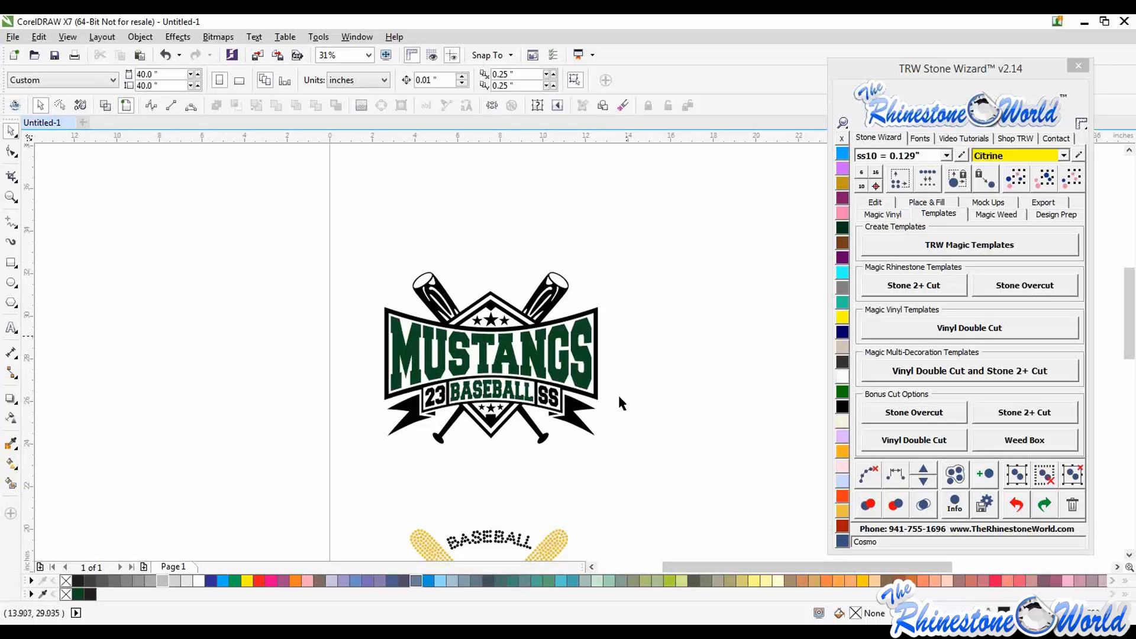
Select the LOVE football design and generate its Vinyl Double Cut and Stone 2+ Cut templates
{"action": "scroll", "coordinate": [620, 429], "scroll_direction": "down", "scroll_amount": 3}
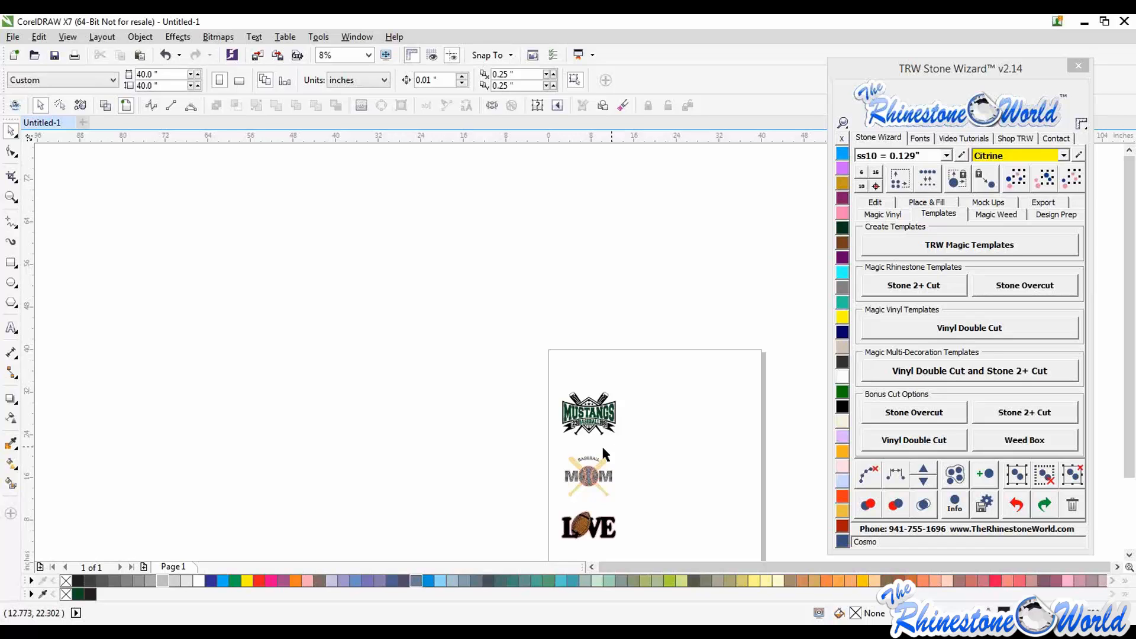
{"action": "scroll", "coordinate": [590, 508], "scroll_direction": "up", "scroll_amount": 1}
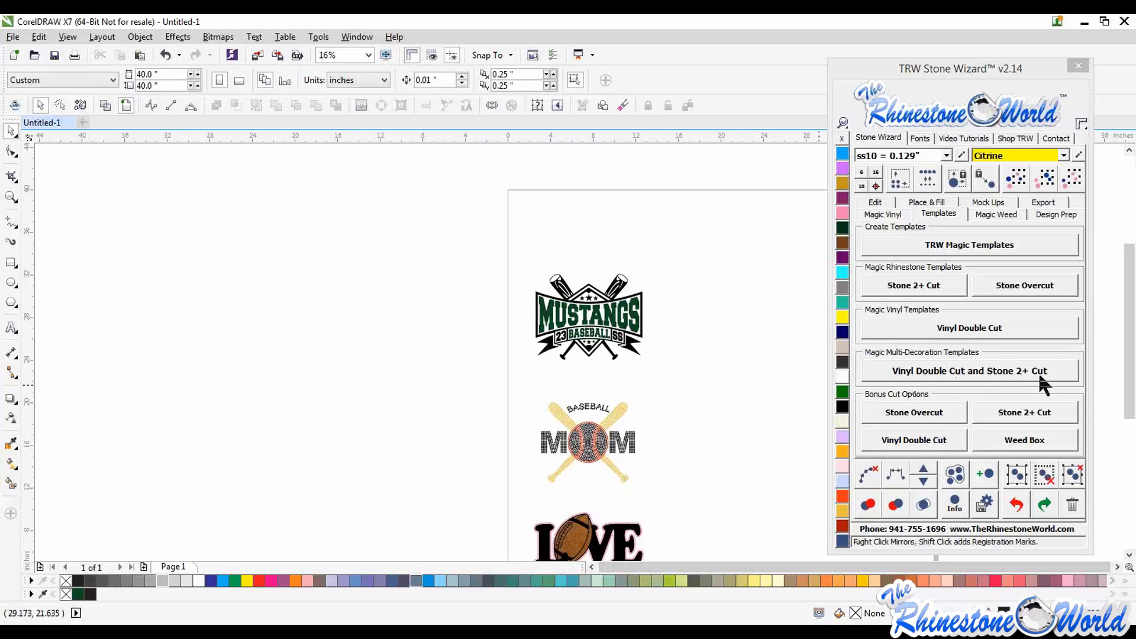
{"action": "scroll", "coordinate": [687, 314], "scroll_direction": "down", "scroll_amount": 1}
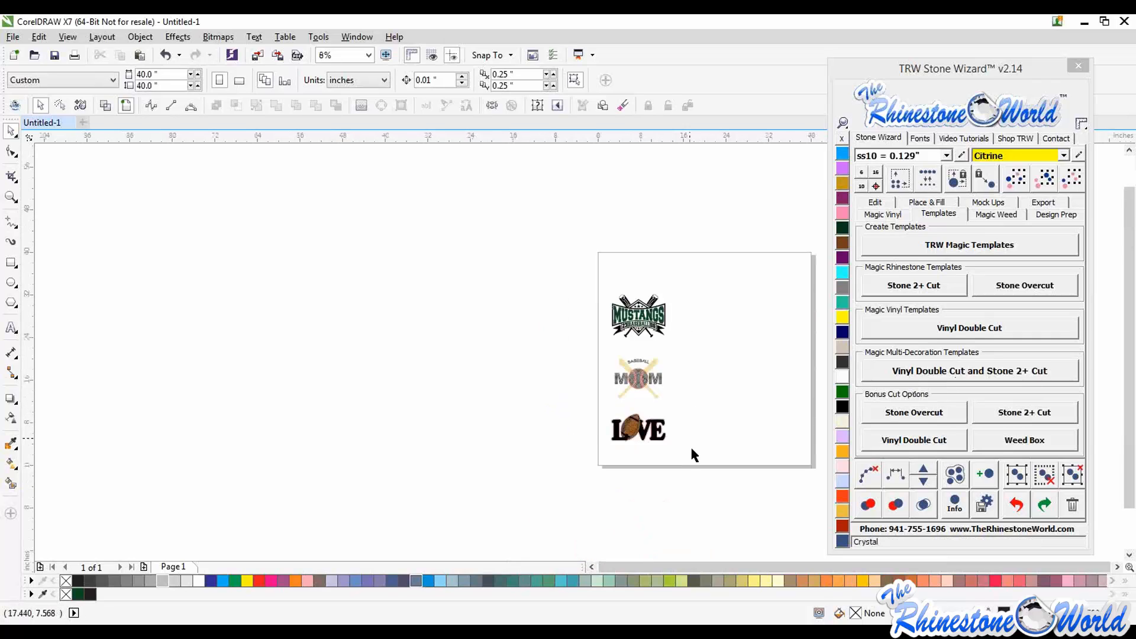
{"action": "scroll", "coordinate": [691, 445], "scroll_direction": "up", "scroll_amount": 1}
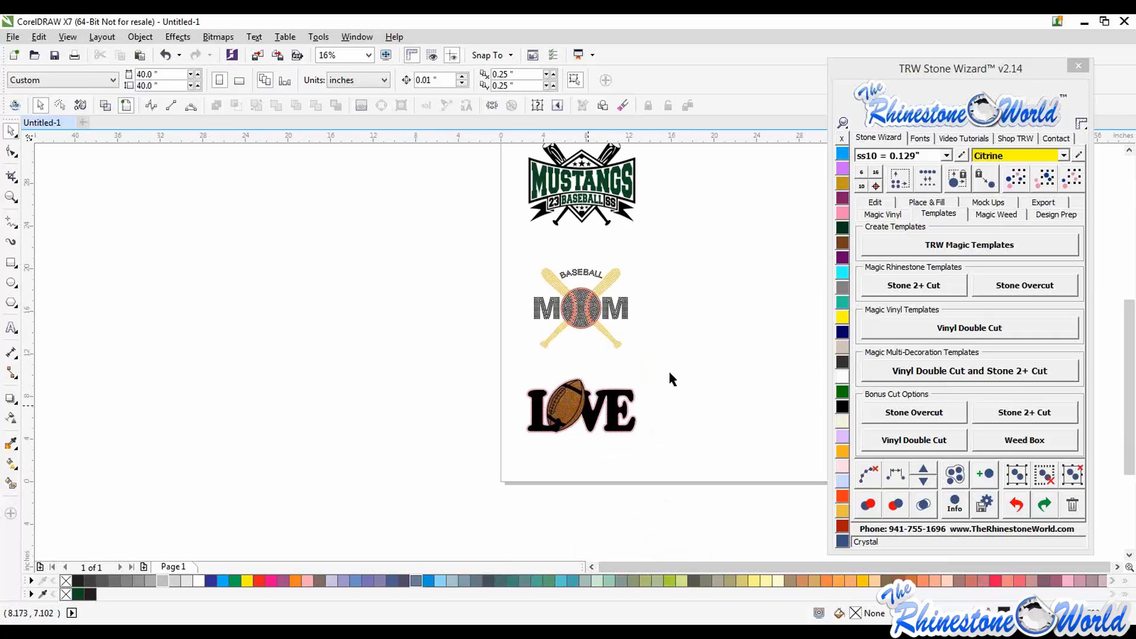
{"action": "left_click_drag", "start_coordinate": [672, 368], "coordinate": [500, 473]}
{"action": "left_click_drag", "start_coordinate": [635, 370], "coordinate": [634, 370]}
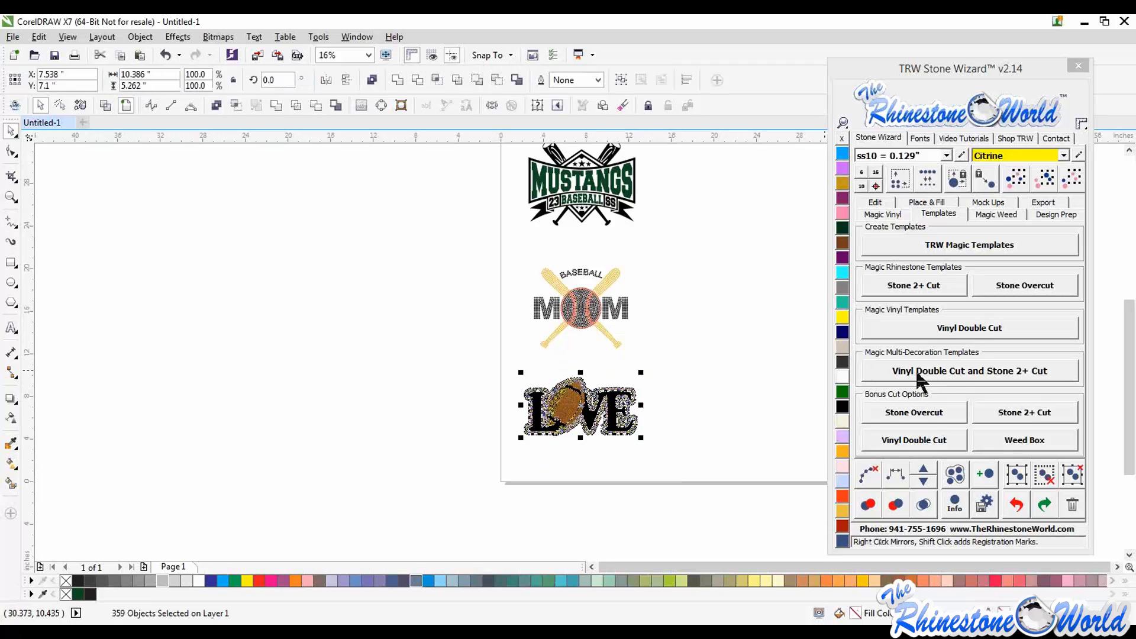
{"action": "left_click", "coordinate": [952, 371]}
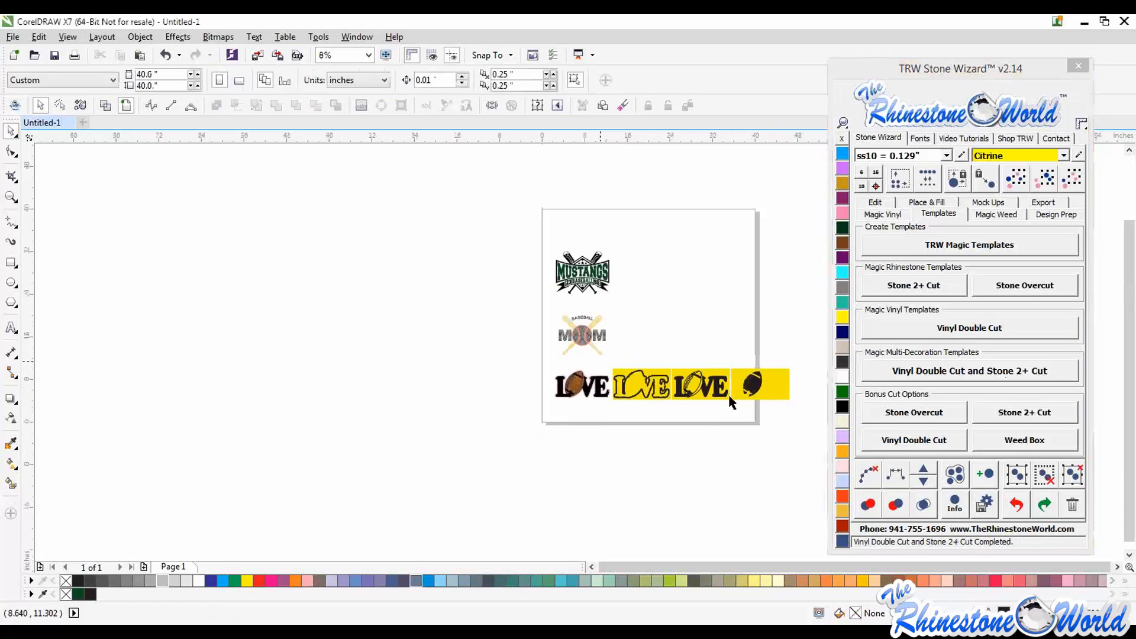
Pull the doubled football shapes off the last LOVE template to show the double cut, and undo the moves
{"action": "scroll", "coordinate": [736, 405], "scroll_direction": "up", "scroll_amount": 5}
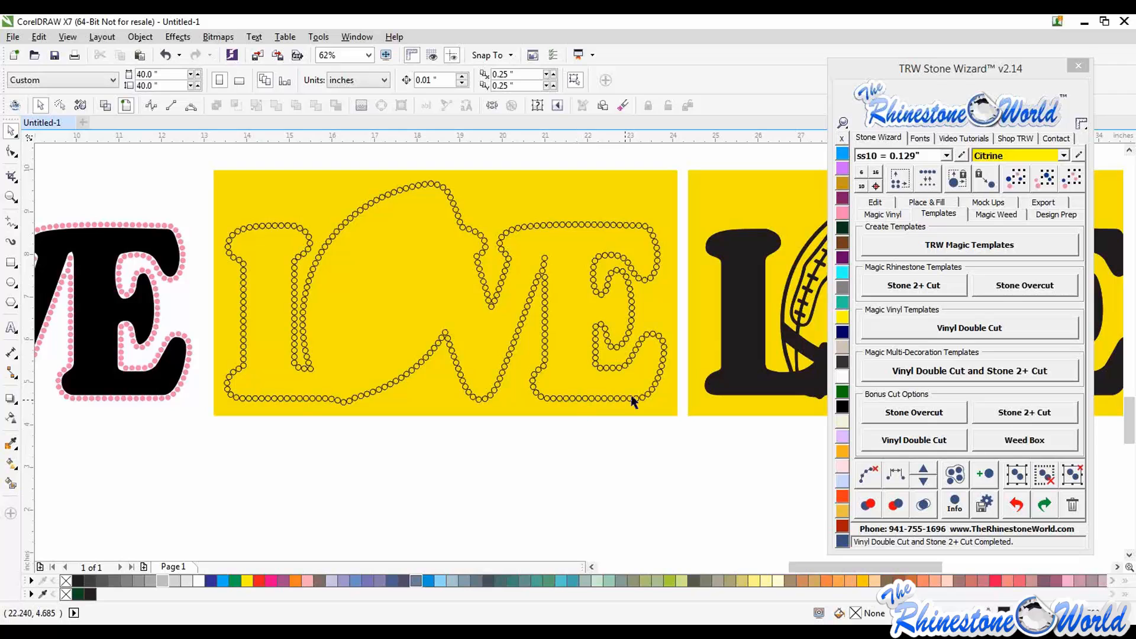
{"action": "scroll", "coordinate": [617, 403], "scroll_direction": "up", "scroll_amount": 3}
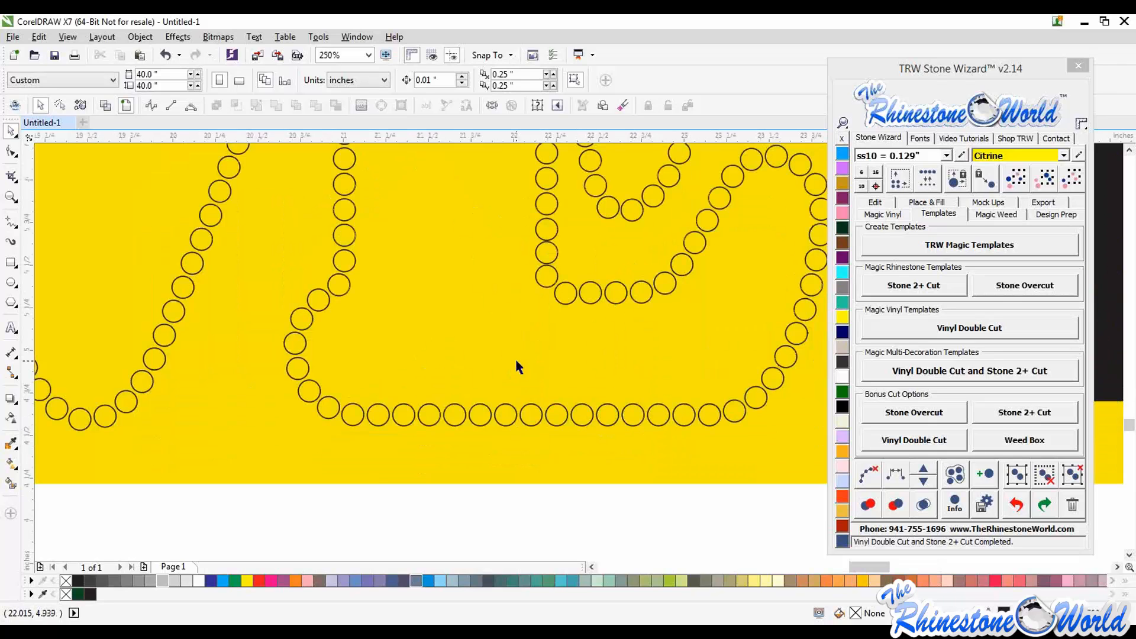
{"action": "scroll", "coordinate": [516, 361], "scroll_direction": "down", "scroll_amount": 4}
{"action": "scroll", "coordinate": [666, 364], "scroll_direction": "up", "scroll_amount": 1}
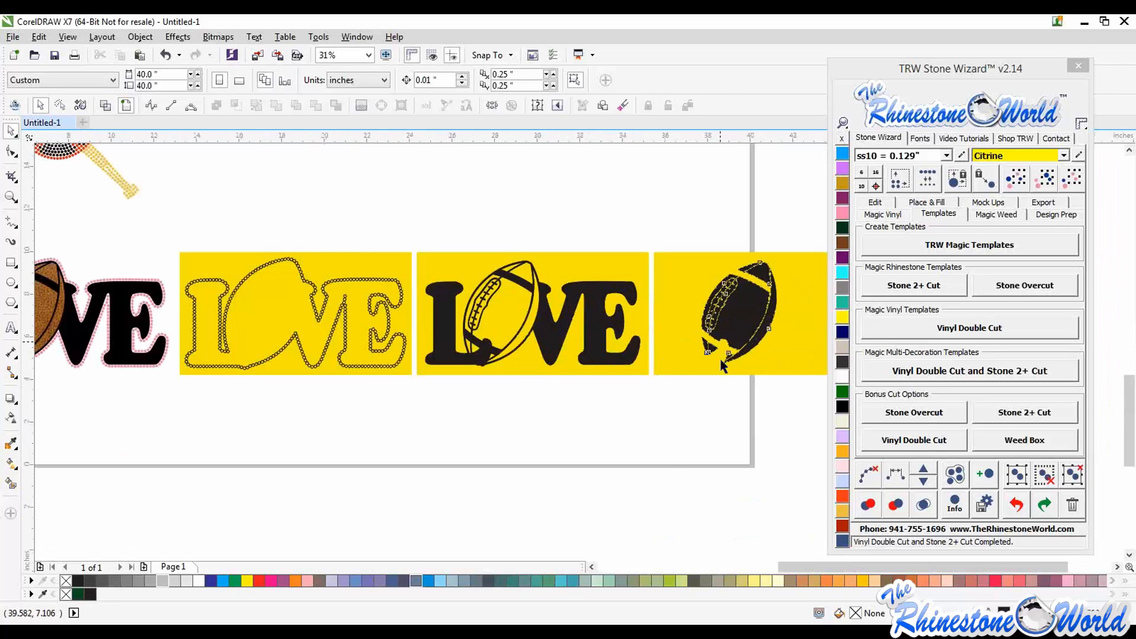
{"action": "left_click_drag", "start_coordinate": [740, 315], "coordinate": [746, 395]}
{"action": "left_click_drag", "start_coordinate": [698, 276], "coordinate": [713, 366]}
{"action": "key", "text": "ctrl+z"}
{"action": "key", "text": "ctrl+z"}
{"action": "key", "text": "ctrl+z"}
{"action": "key", "text": "ctrl+z"}
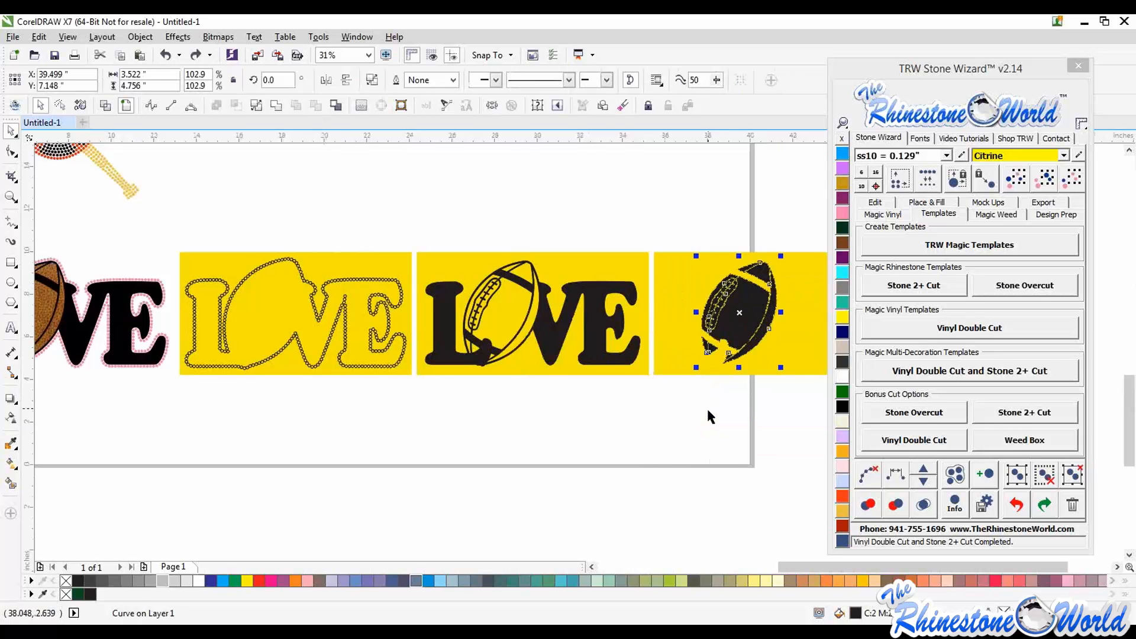
Copy the LOVE football design below the page and generate mirrored Vinyl Double Cut and Stone 2+ Cut templates for it
{"action": "scroll", "coordinate": [707, 407], "scroll_direction": "down", "scroll_amount": 1}
{"action": "left_click_drag", "start_coordinate": [304, 407], "coordinate": [445, 320]}
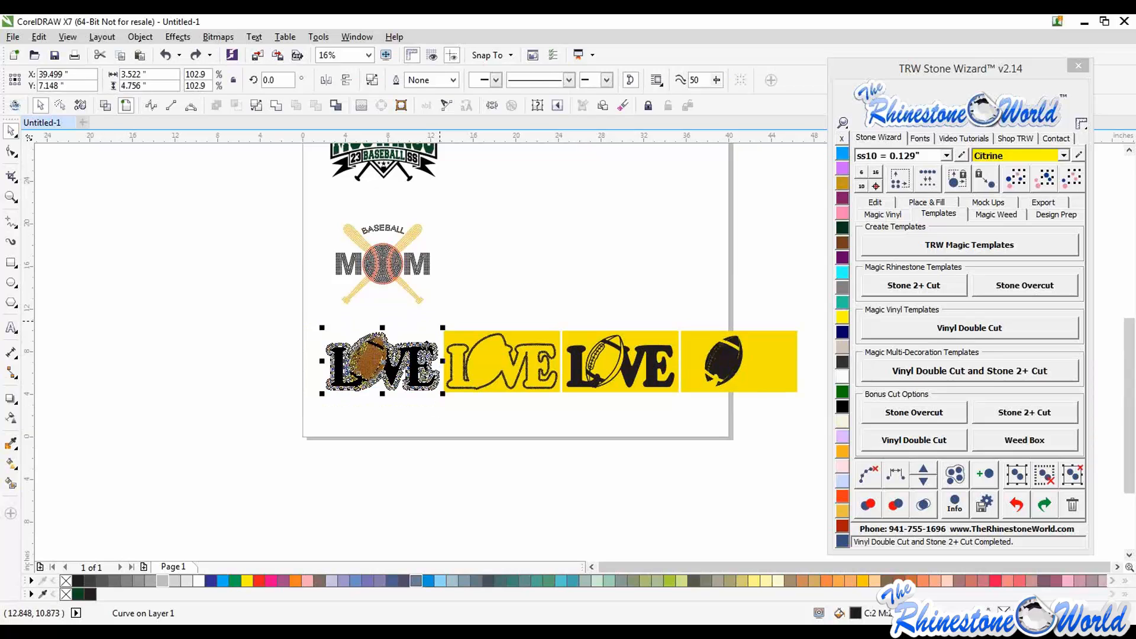
{"action": "left_click_drag", "start_coordinate": [413, 448], "coordinate": [412, 456]}
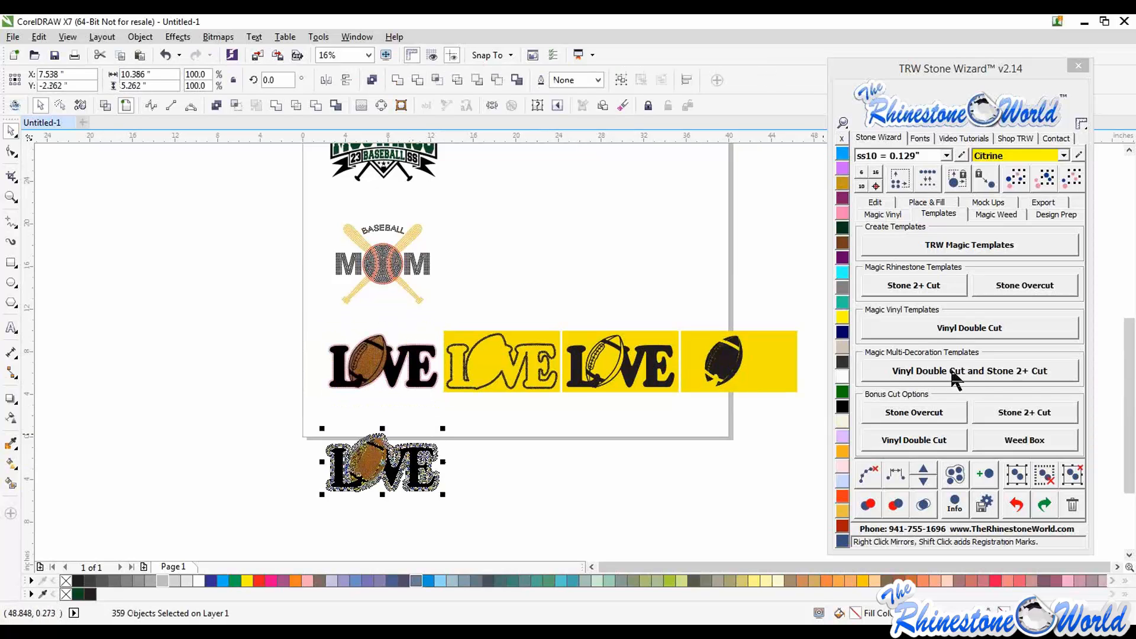
{"action": "left_click", "coordinate": [980, 373]}
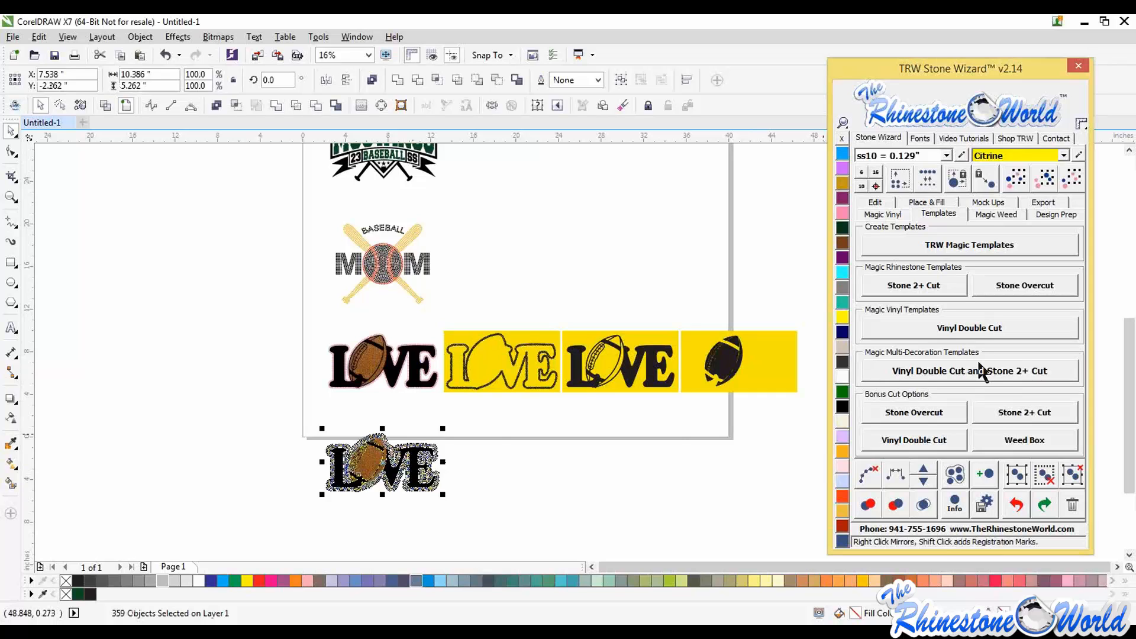
{"action": "left_click", "coordinate": [797, 411]}
{"action": "scroll", "coordinate": [539, 497], "scroll_direction": "up", "scroll_amount": 1}
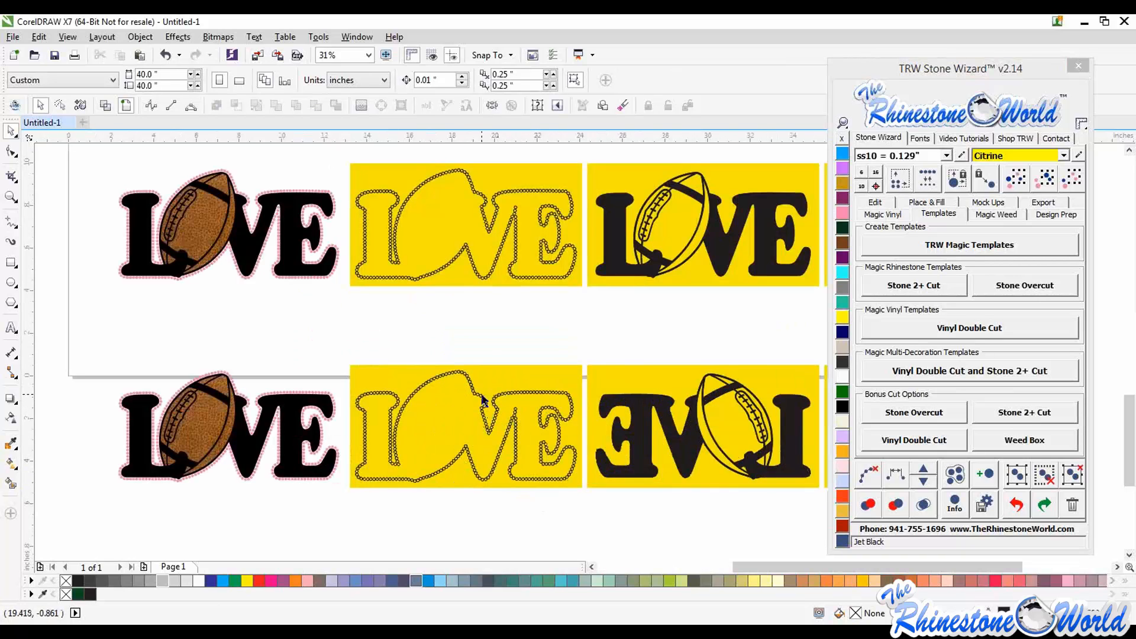
Pull the layers of the mirrored football template apart to show the duplicates, and undo the moves
{"action": "scroll", "coordinate": [482, 397], "scroll_direction": "down", "scroll_amount": 1}
{"action": "scroll", "coordinate": [731, 420], "scroll_direction": "up", "scroll_amount": 1}
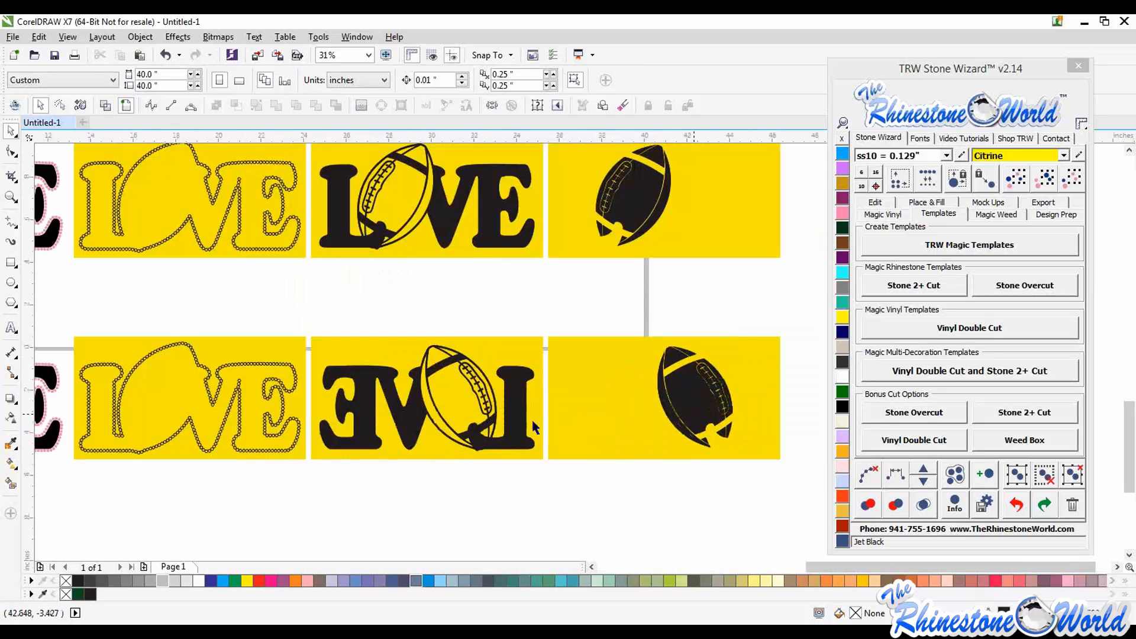
{"action": "left_click_drag", "start_coordinate": [697, 396], "coordinate": [680, 473]}
{"action": "left_click_drag", "start_coordinate": [759, 487], "coordinate": [757, 481]}
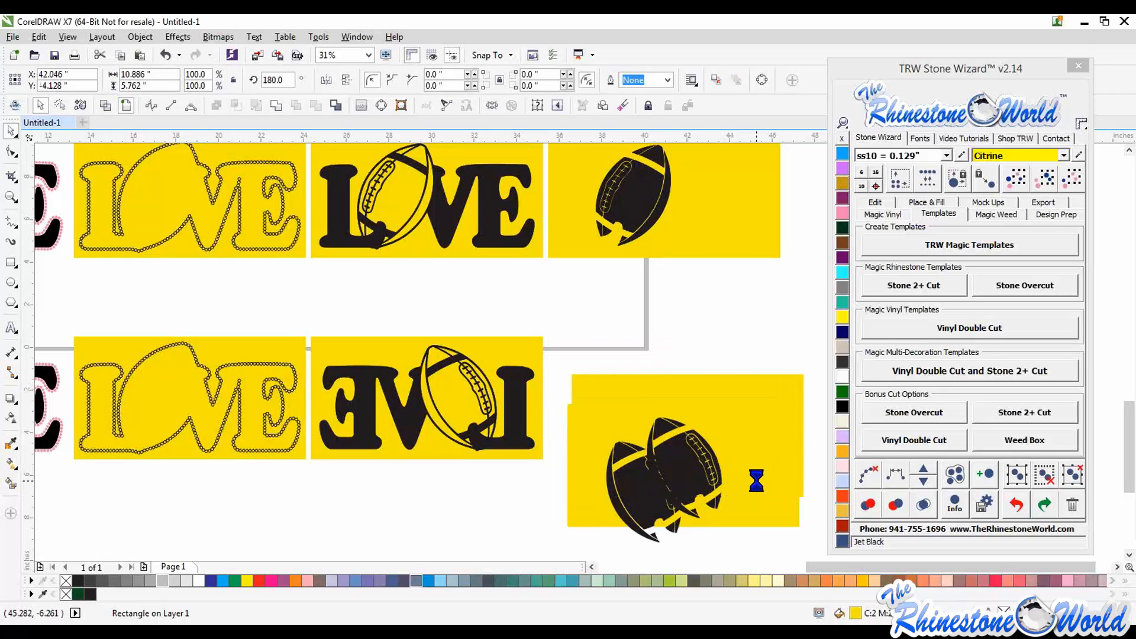
{"action": "key", "text": "ctrl+z"}
{"action": "key", "text": "ctrl+z"}
{"action": "key", "text": "ctrl+z"}
{"action": "key", "text": "ctrl+z"}
{"action": "left_click", "coordinate": [756, 479]}
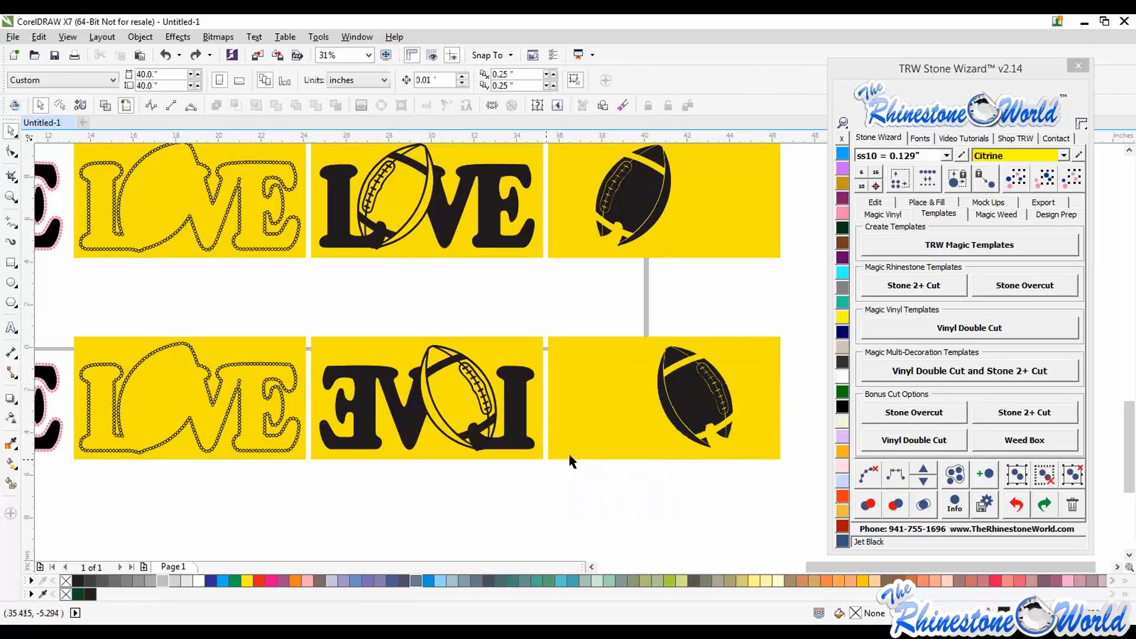
{"action": "scroll", "coordinate": [568, 456], "scroll_direction": "down", "scroll_amount": 1}
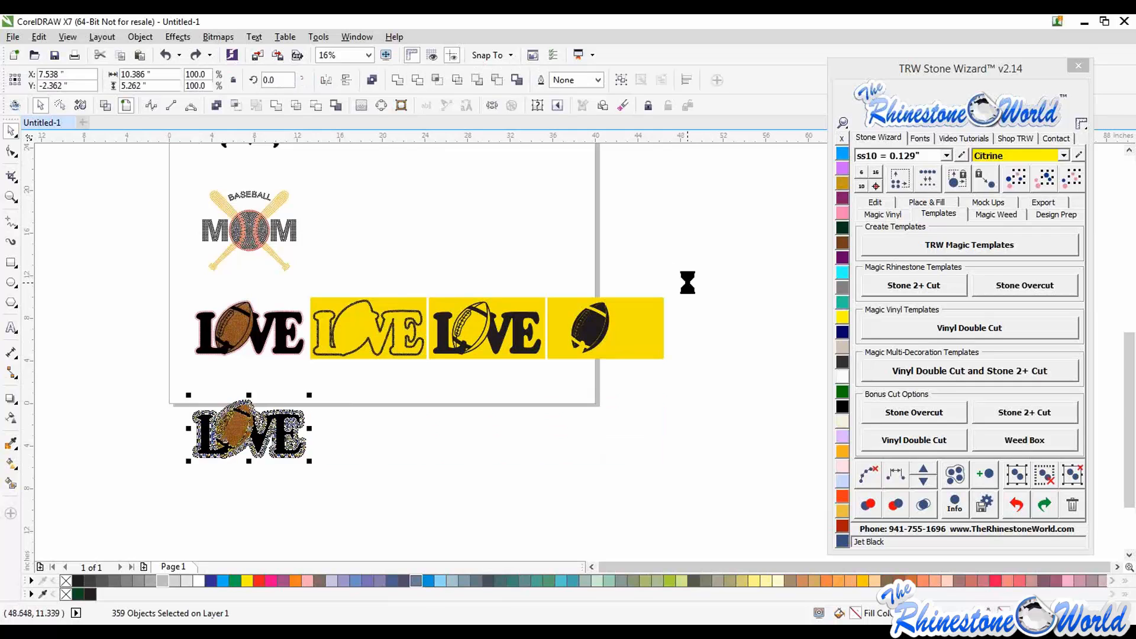
{"action": "left_click_drag", "start_coordinate": [725, 264], "coordinate": [305, 417]}
{"action": "scroll", "coordinate": [342, 346], "scroll_direction": "up", "scroll_amount": 2}
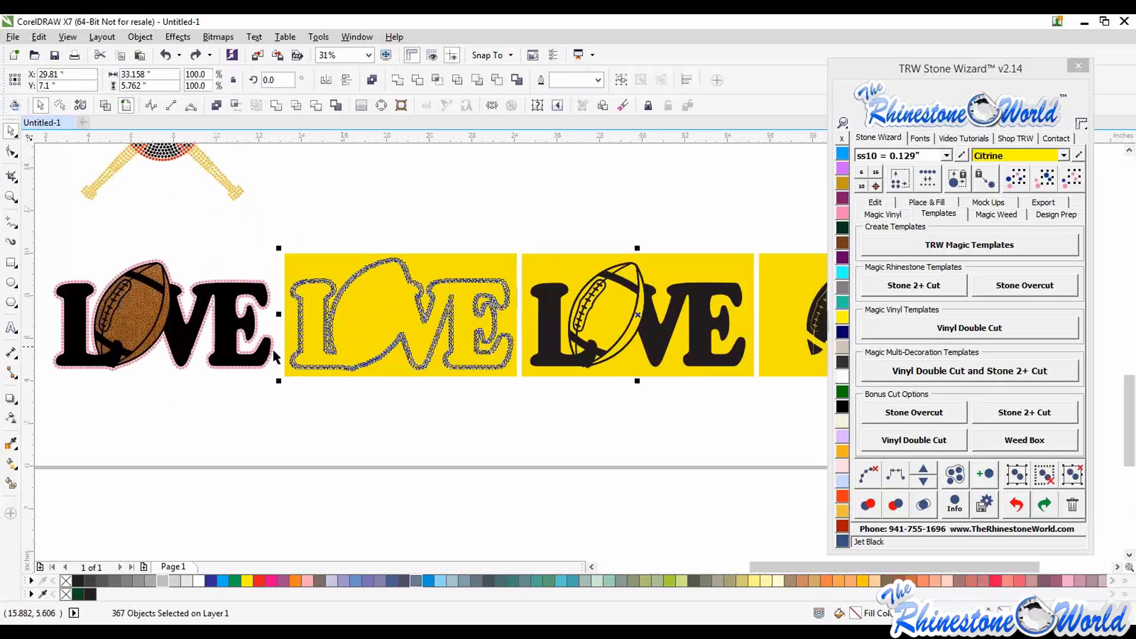
{"action": "scroll", "coordinate": [378, 374], "scroll_direction": "down", "scroll_amount": 2}
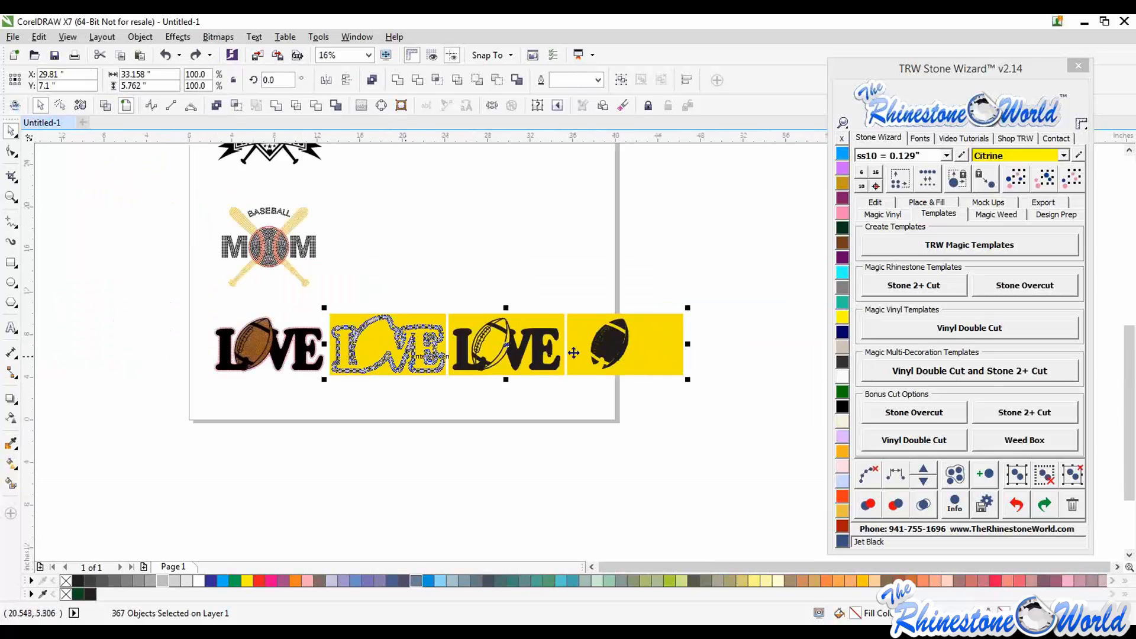
{"action": "scroll", "coordinate": [574, 353], "scroll_direction": "up", "scroll_amount": 2}
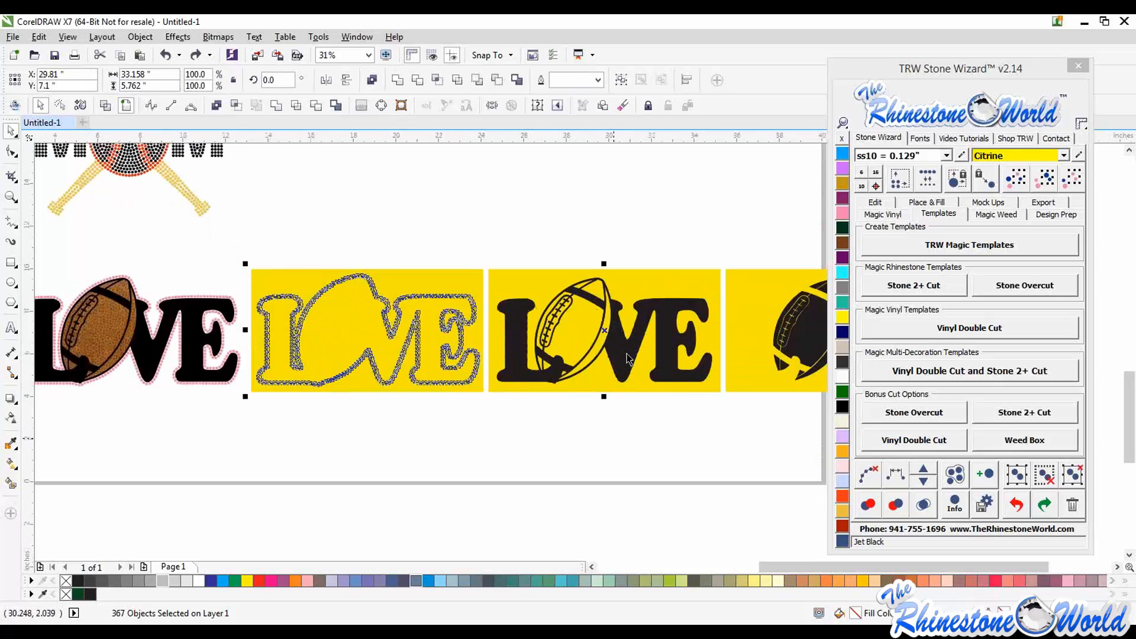
{"action": "key", "text": "Escape"}
Pull the doubled black LOVE vinyl shapes apart on the middle template, and undo the moves
{"action": "left_click_drag", "start_coordinate": [614, 368], "coordinate": [600, 392]}
{"action": "left_click_drag", "start_coordinate": [605, 342], "coordinate": [603, 350]}
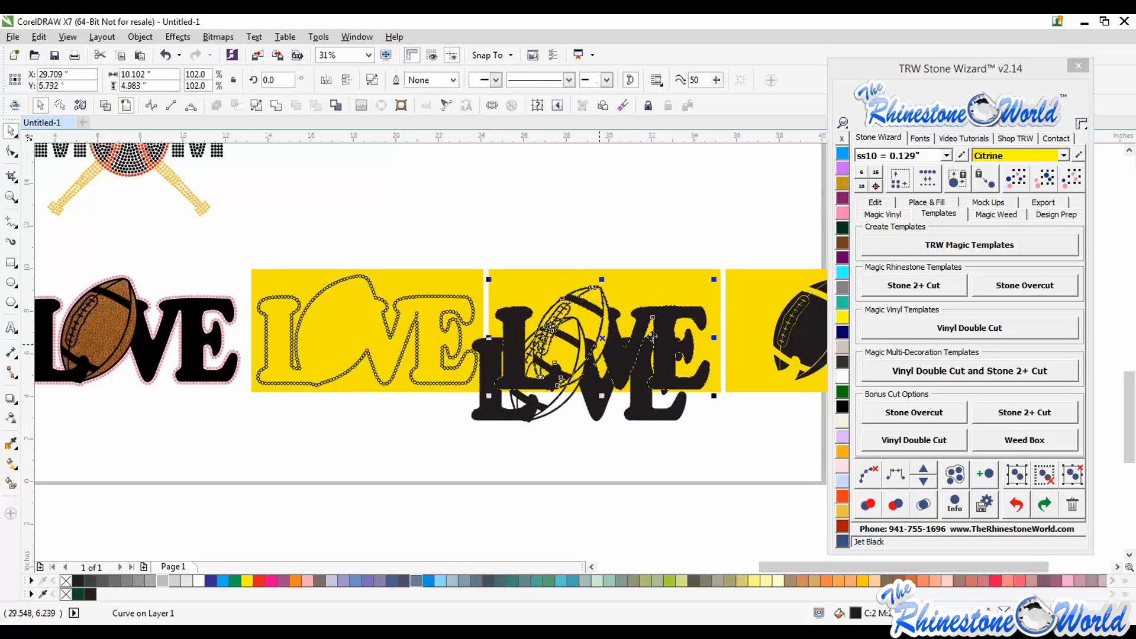
{"action": "left_click", "coordinate": [653, 280]}
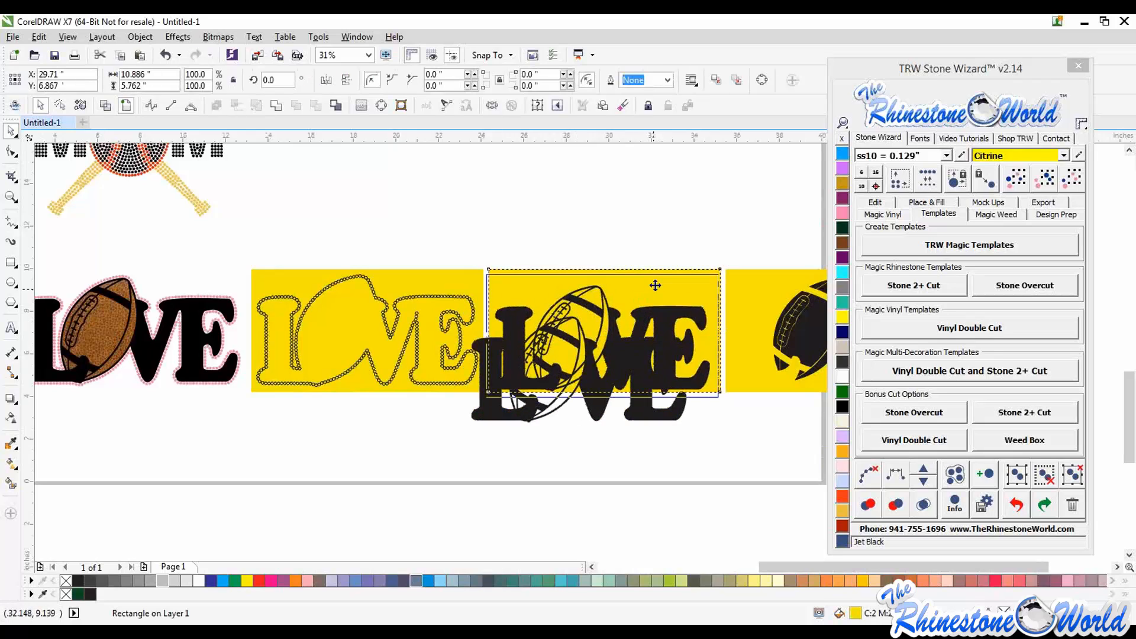
{"action": "key", "text": "ctrl+z"}
{"action": "key", "text": "ctrl+z"}
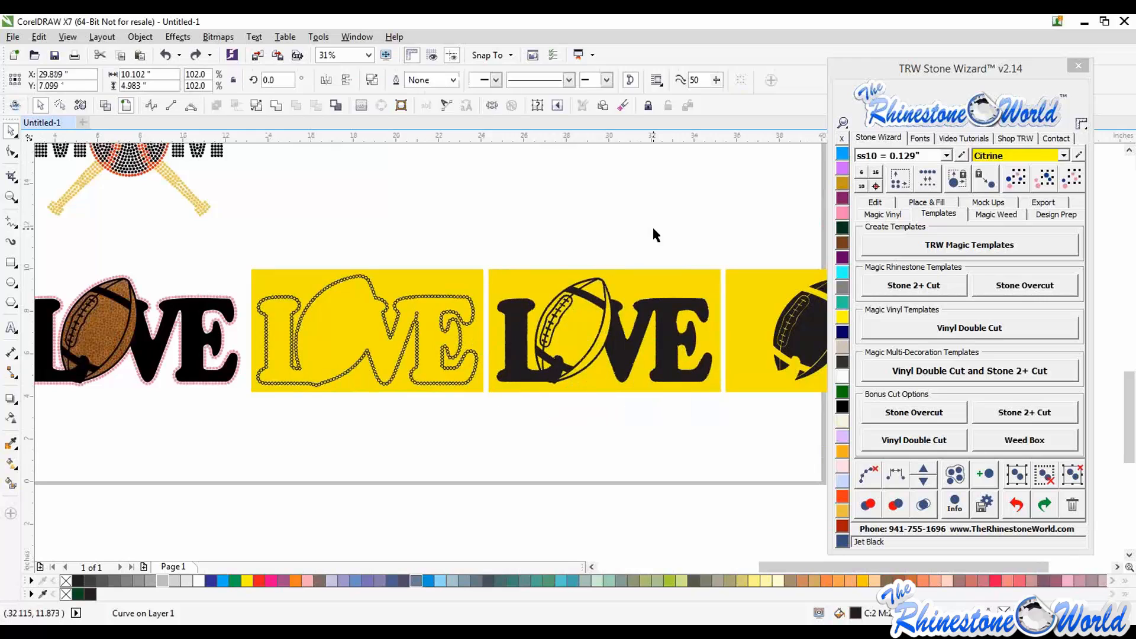
{"action": "key", "text": "Escape"}
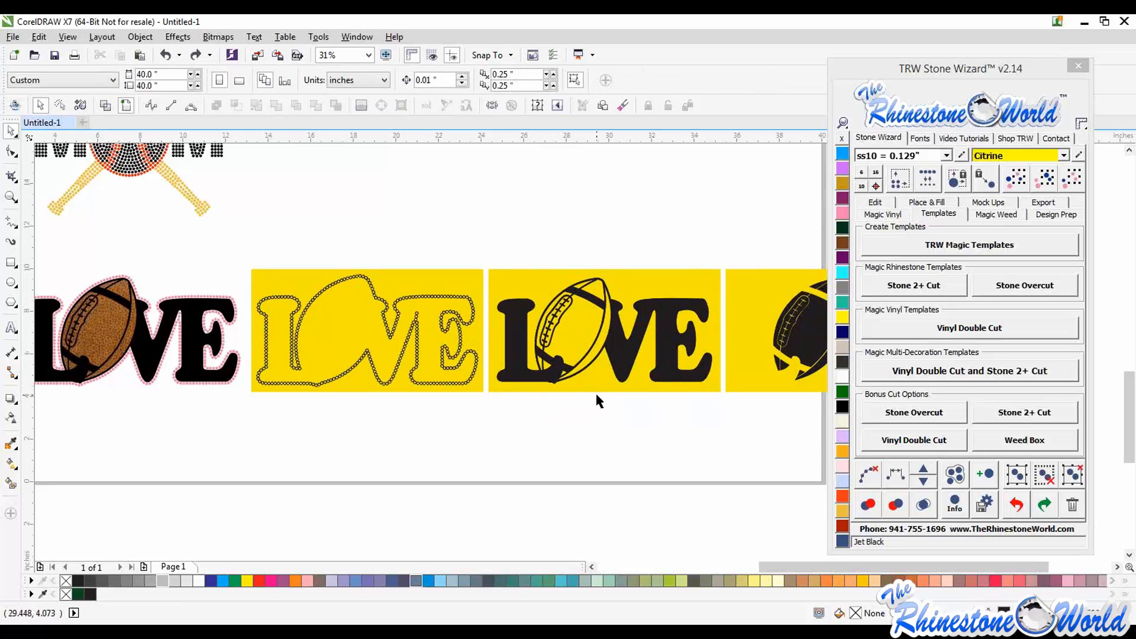
Delete the three yellow templates beside the LOVE football design, keeping the original artwork
{"action": "scroll", "coordinate": [598, 389], "scroll_direction": "down", "scroll_amount": 2}
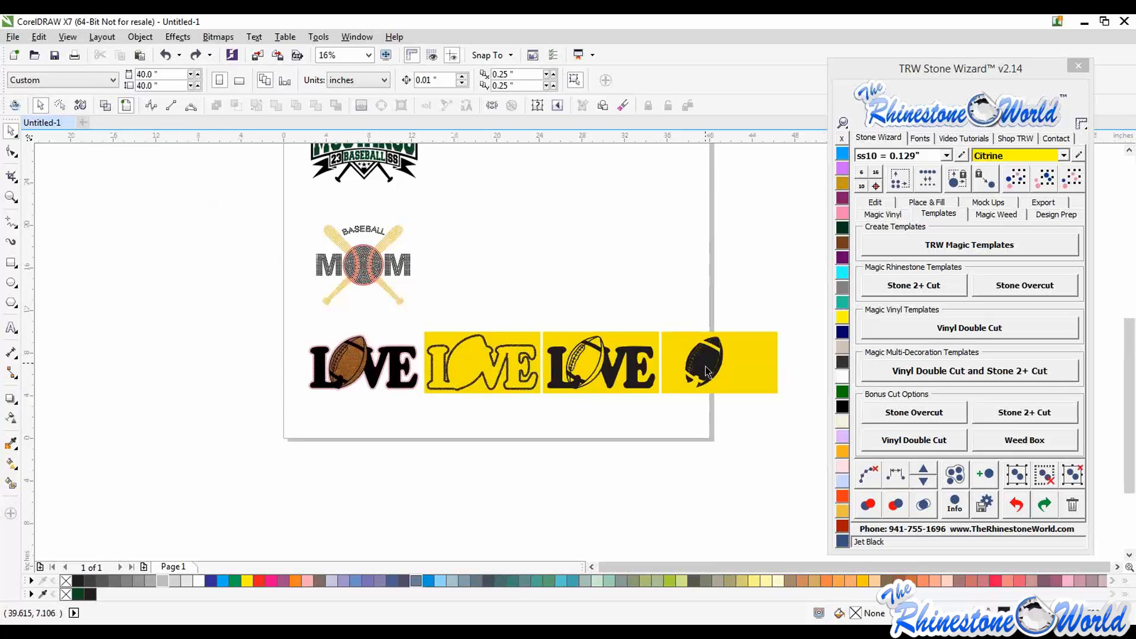
{"action": "scroll", "coordinate": [707, 367], "scroll_direction": "up", "scroll_amount": 2}
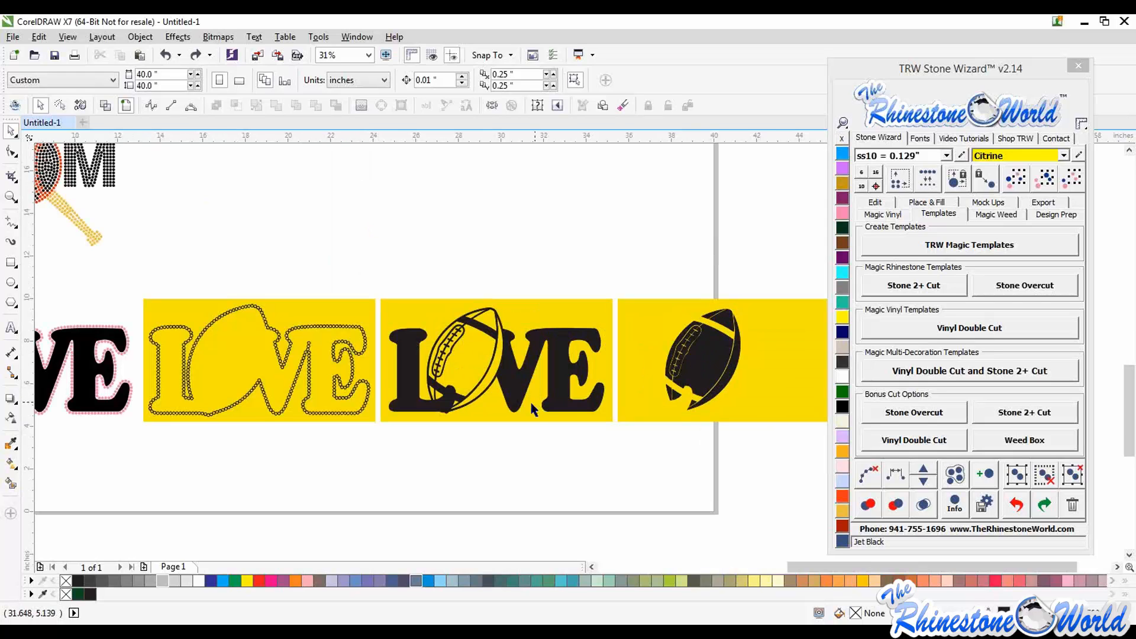
{"action": "scroll", "coordinate": [530, 400], "scroll_direction": "down", "scroll_amount": 2}
{"action": "scroll", "coordinate": [405, 443], "scroll_direction": "up", "scroll_amount": 2}
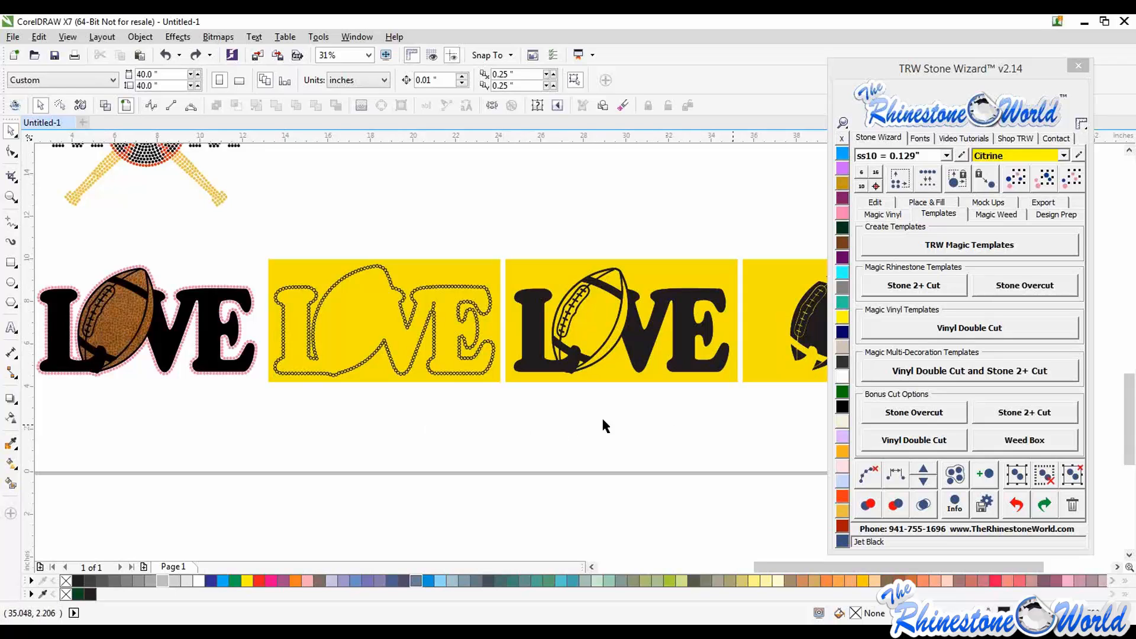
{"action": "scroll", "coordinate": [619, 414], "scroll_direction": "down", "scroll_amount": 2}
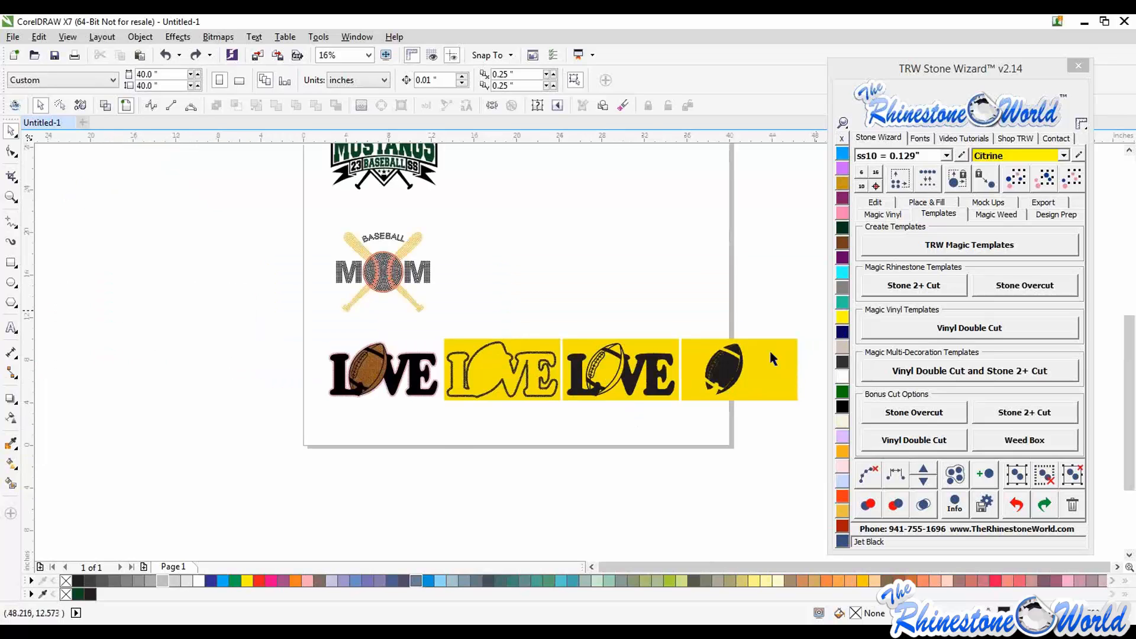
{"action": "left_click_drag", "start_coordinate": [816, 310], "coordinate": [443, 448]}
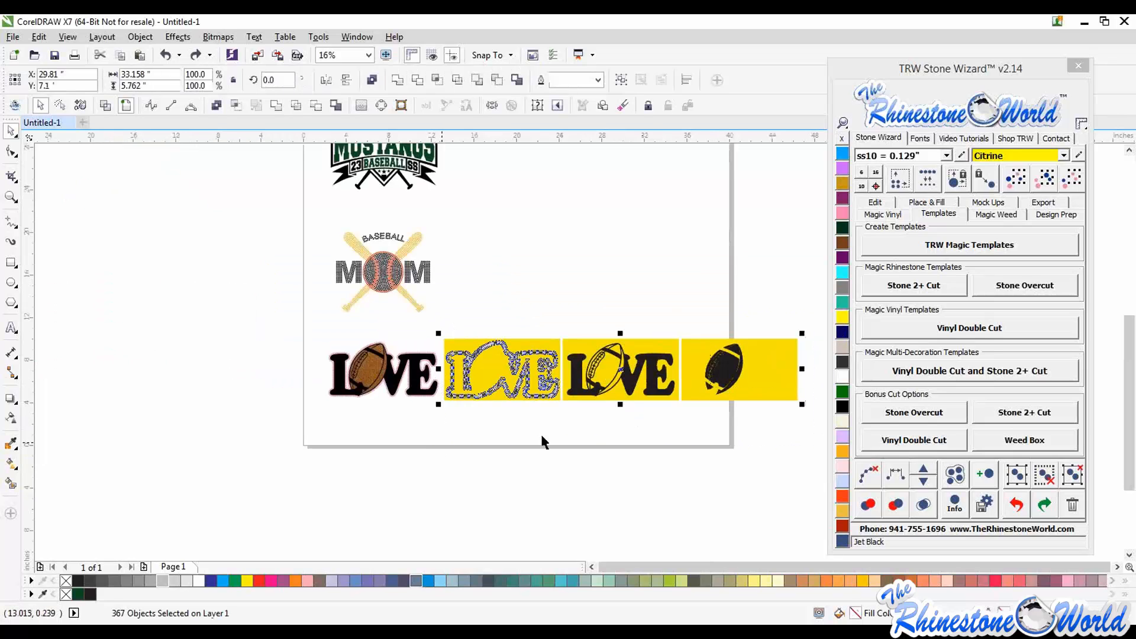
{"action": "key", "text": "Delete"}
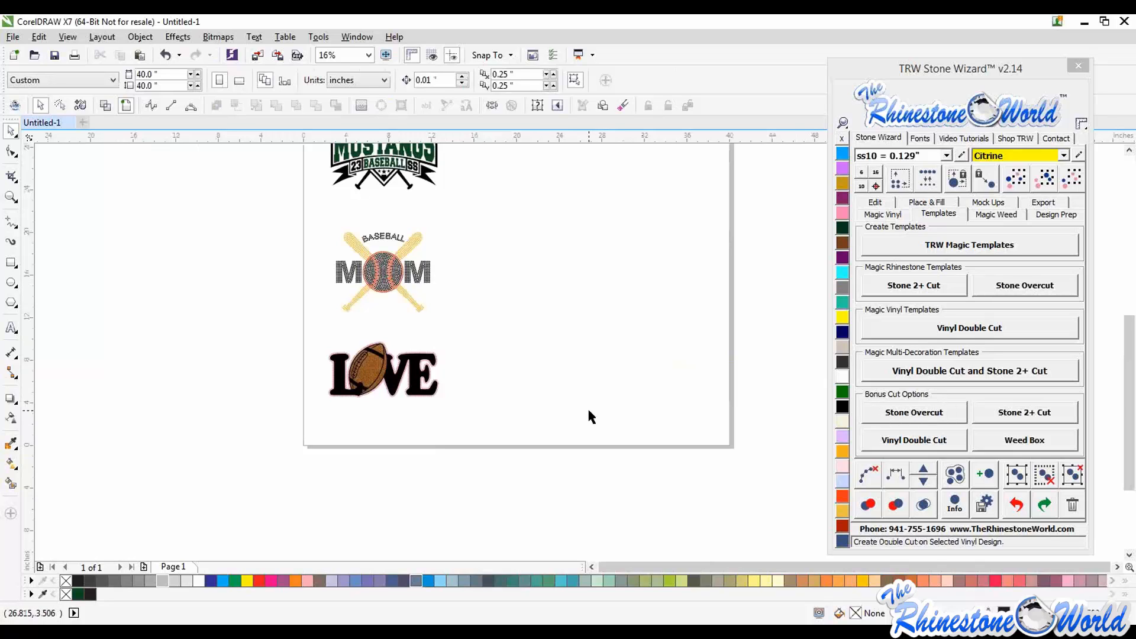
{"action": "scroll", "coordinate": [587, 406], "scroll_direction": "down", "scroll_amount": 2}
{"action": "scroll", "coordinate": [521, 289], "scroll_direction": "up", "scroll_amount": 2}
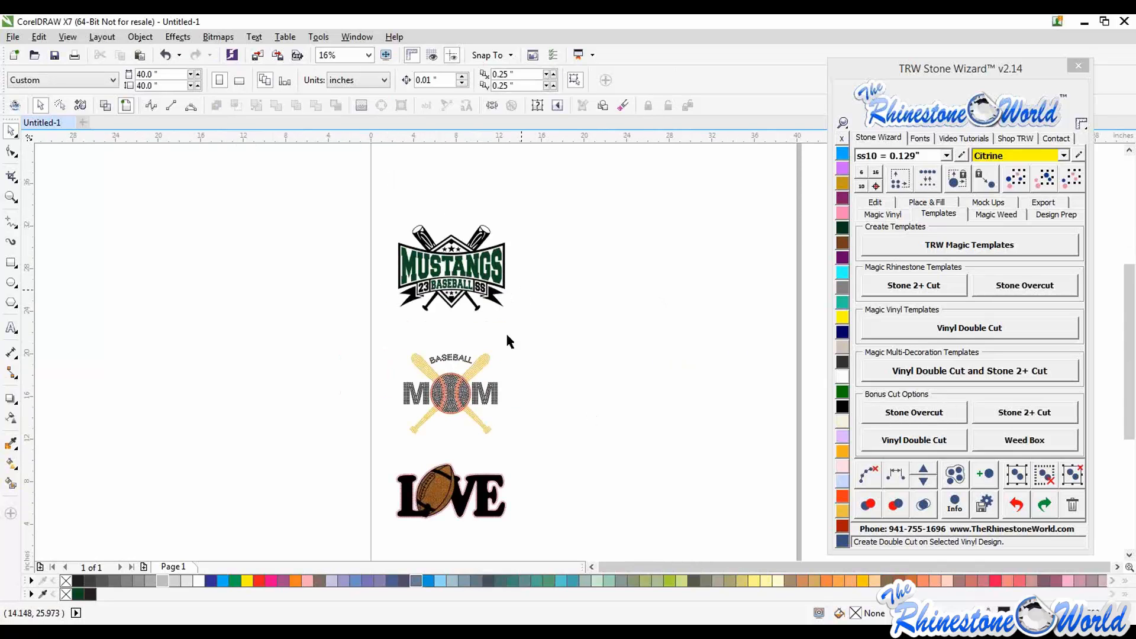
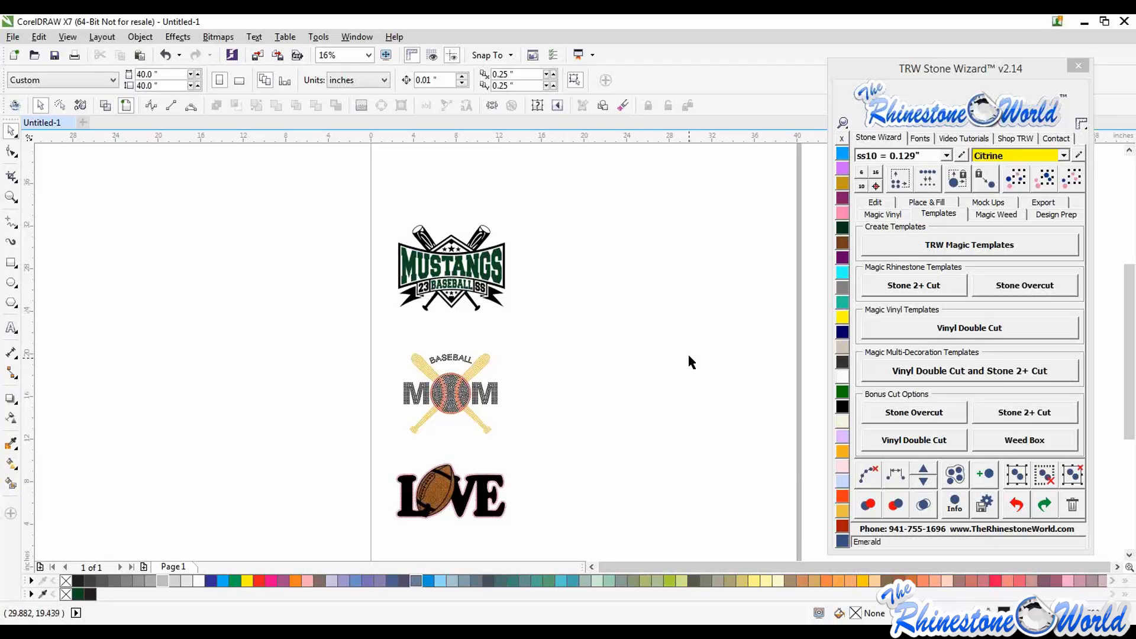
{"action": "scroll", "coordinate": [664, 348], "scroll_direction": "down", "scroll_amount": 1}
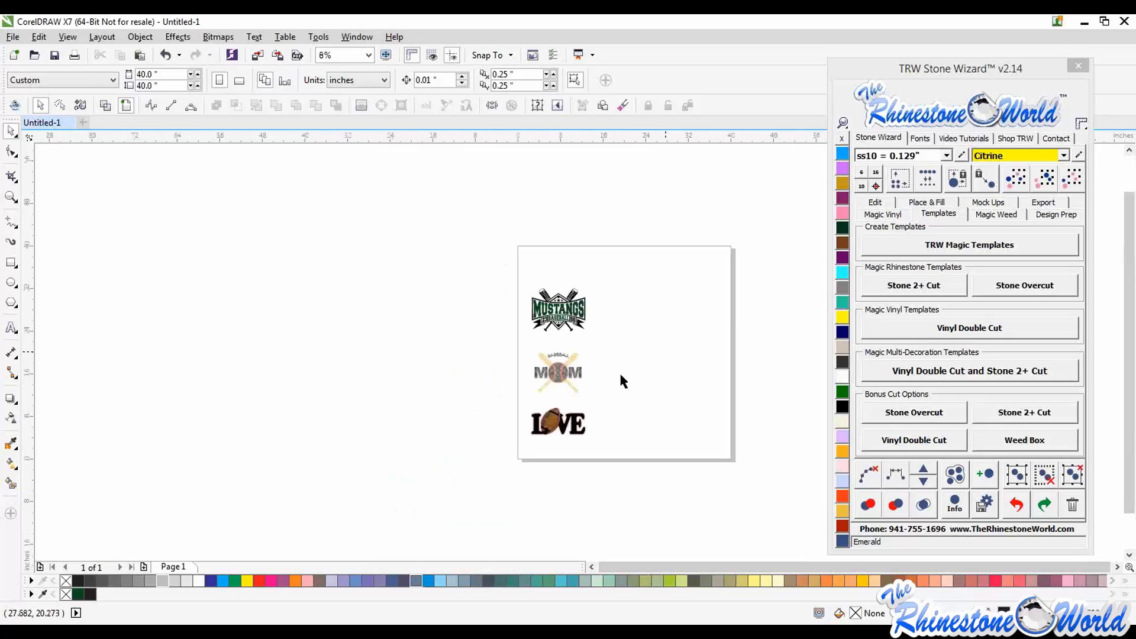
{"action": "scroll", "coordinate": [619, 371], "scroll_direction": "up", "scroll_amount": 1}
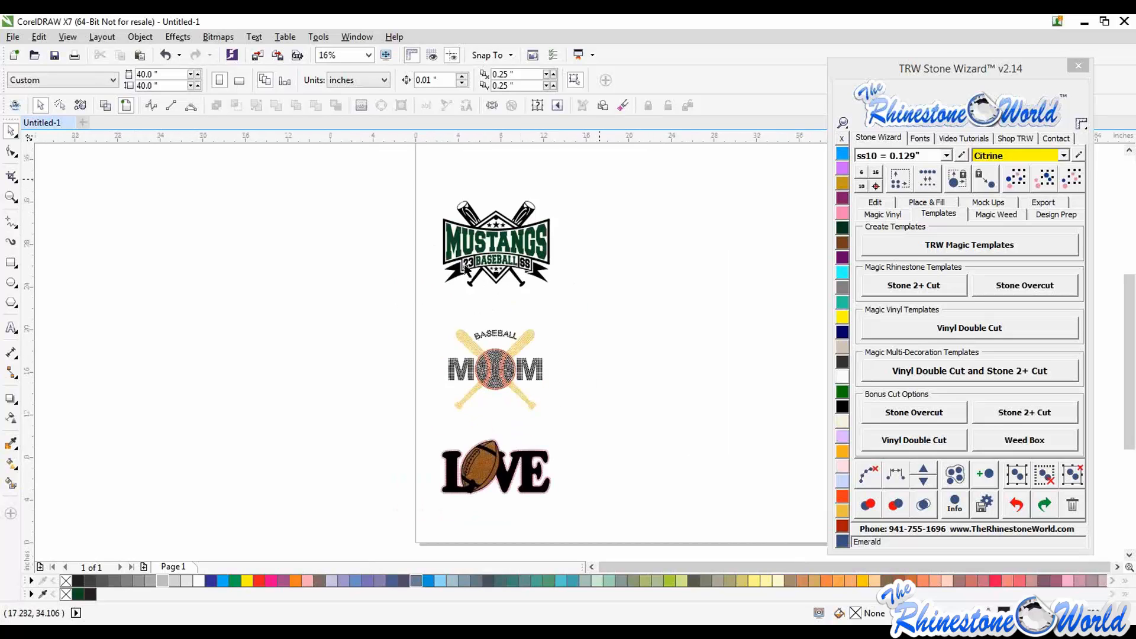
Generate TRW Magic Templates from the complete LOVE football design at the bottom of the page
{"action": "scroll", "coordinate": [703, 332], "scroll_direction": "down", "scroll_amount": 1}
{"action": "scroll", "coordinate": [709, 423], "scroll_direction": "up", "scroll_amount": 1}
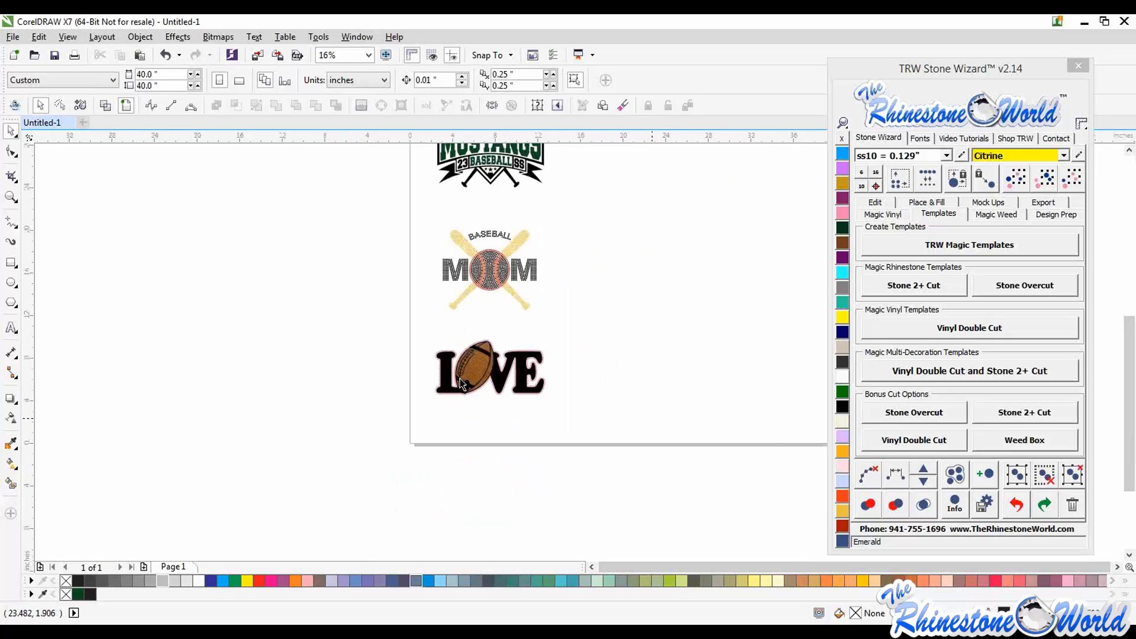
{"action": "left_click_drag", "start_coordinate": [639, 417], "coordinate": [383, 327]}
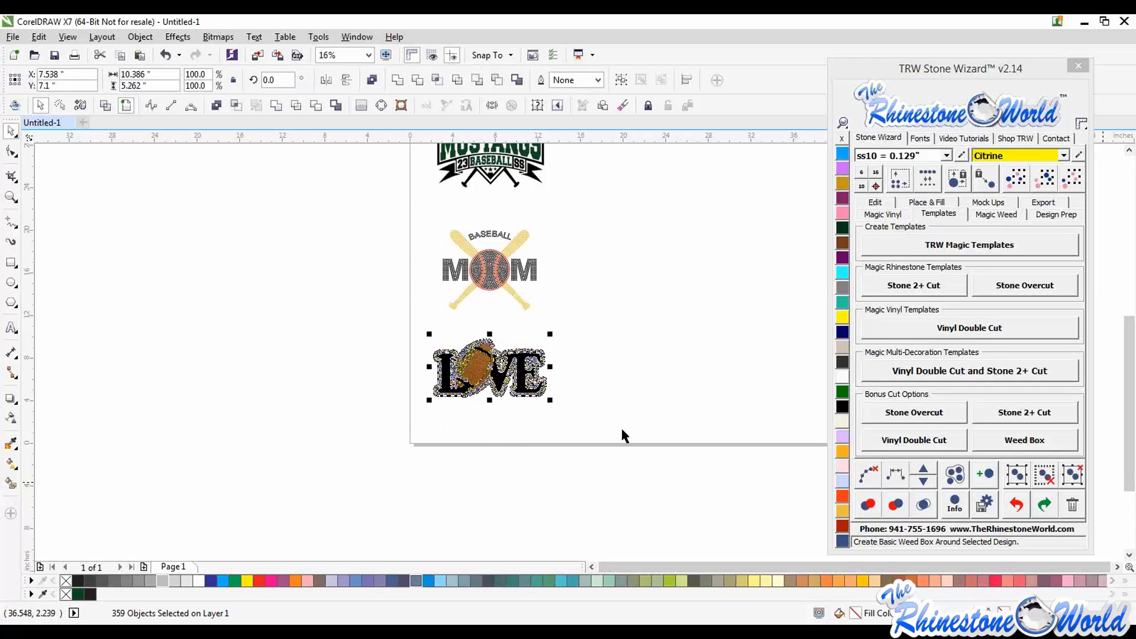
{"action": "left_click_drag", "start_coordinate": [621, 436], "coordinate": [387, 325]}
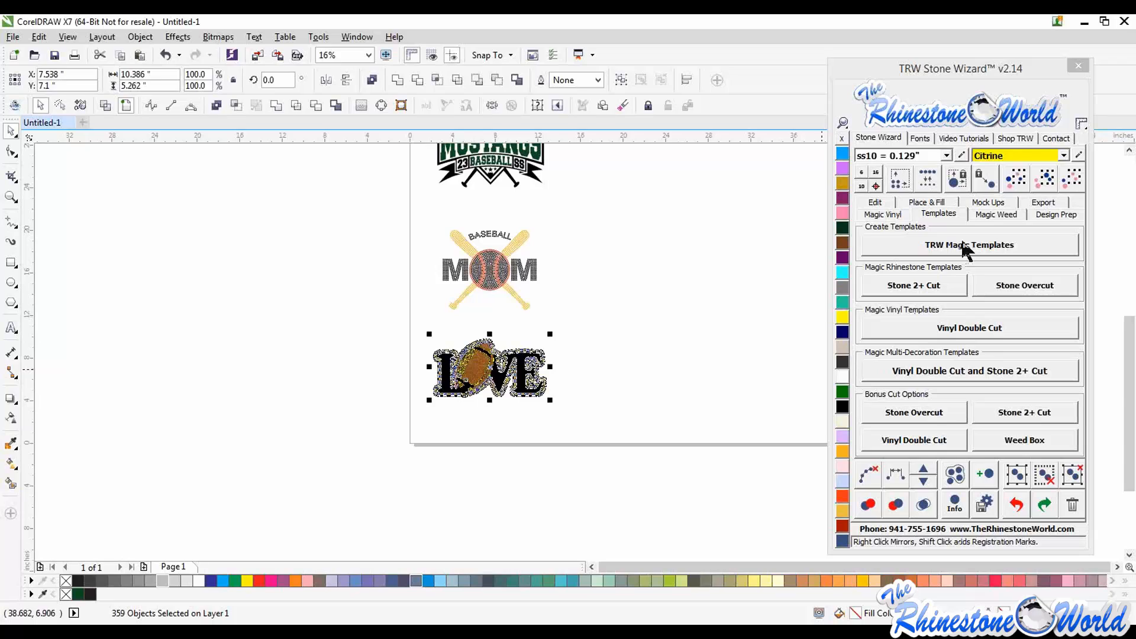
{"action": "left_click", "coordinate": [928, 244]}
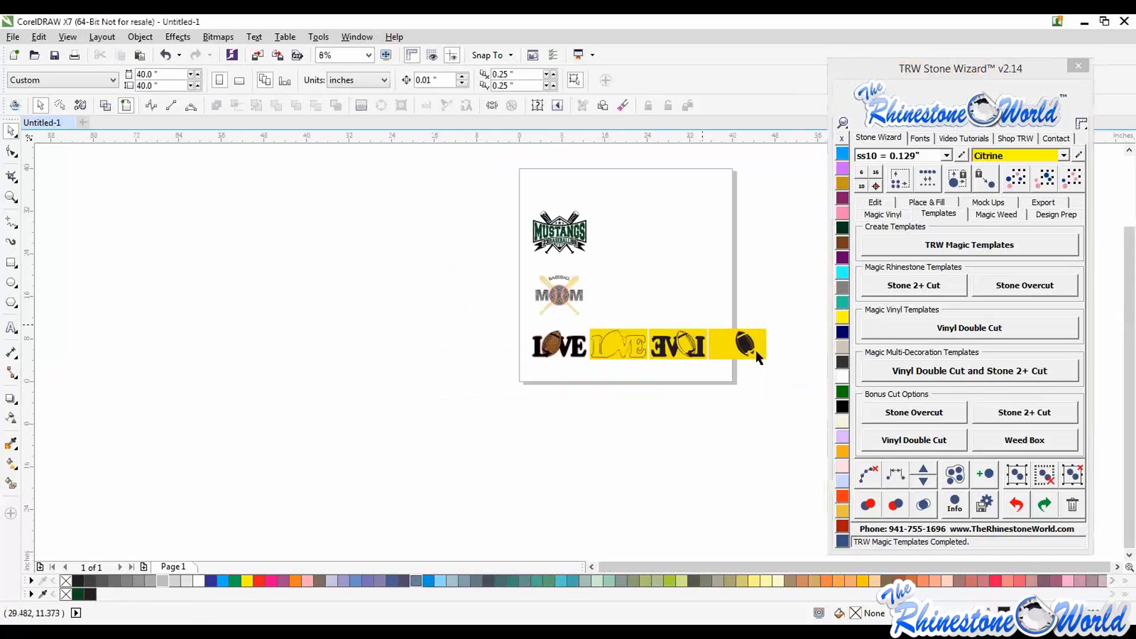
Narrow the yellow background of the football template from both sides so it fits closely around the football
{"action": "scroll", "coordinate": [757, 355], "scroll_direction": "up", "scroll_amount": 3}
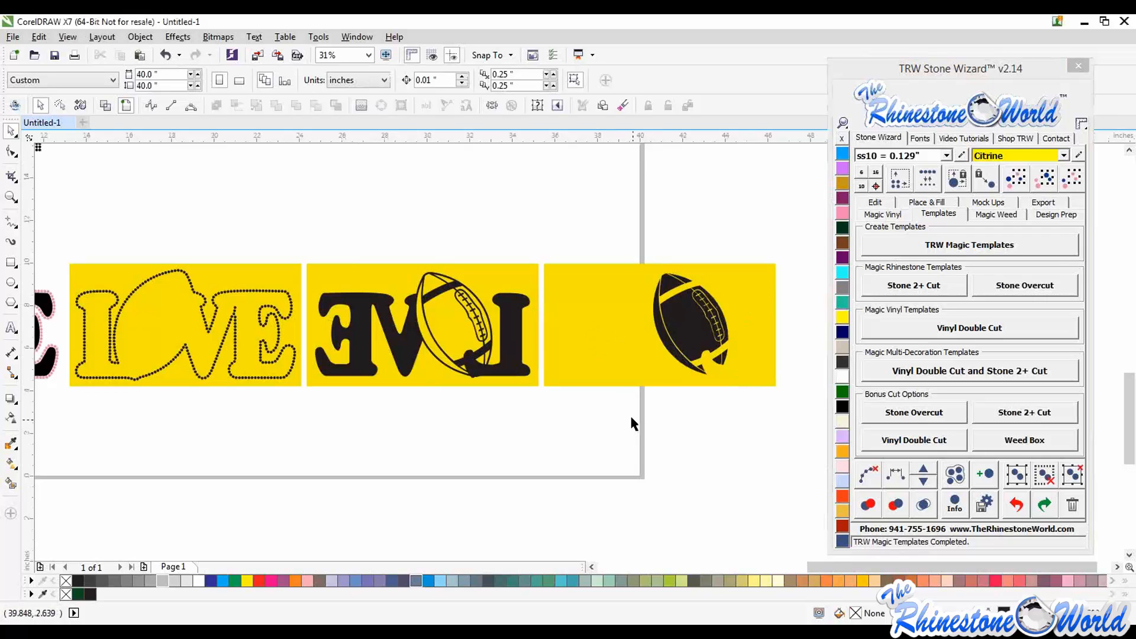
{"action": "left_click", "coordinate": [567, 336]}
{"action": "left_click_drag", "start_coordinate": [545, 325], "coordinate": [647, 324]}
{"action": "left_click_drag", "start_coordinate": [776, 325], "coordinate": [735, 331]}
{"action": "key", "text": "Escape"}
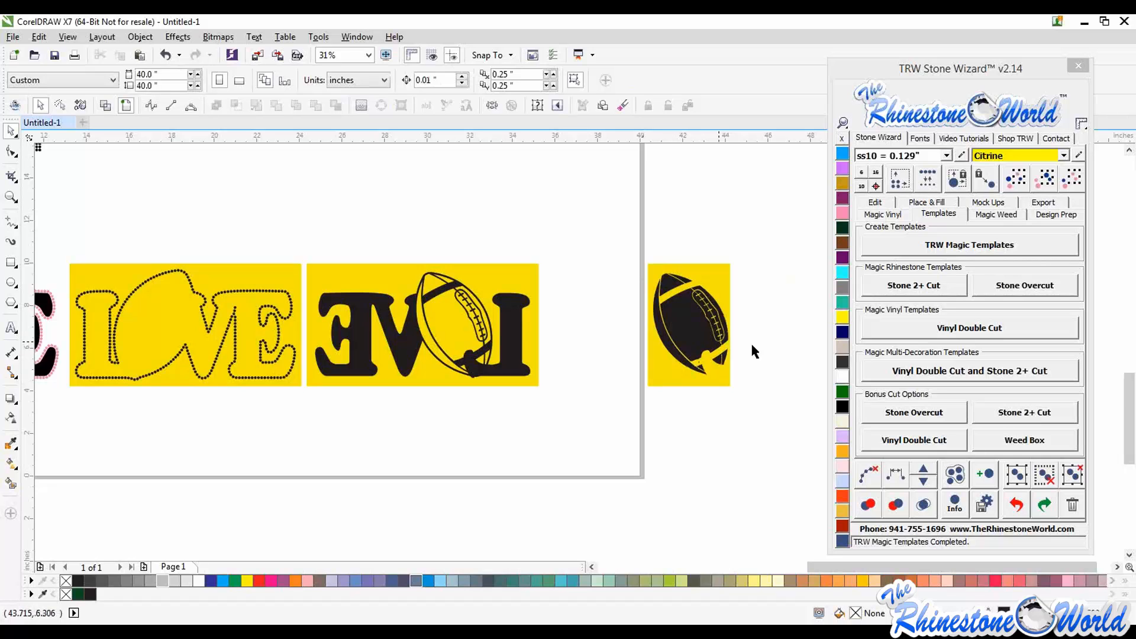
Move the black vinyl shape off the mirrored LOVE template to check for a duplicate layer, and undo the move
{"action": "scroll", "coordinate": [603, 315], "scroll_direction": "down", "scroll_amount": 2}
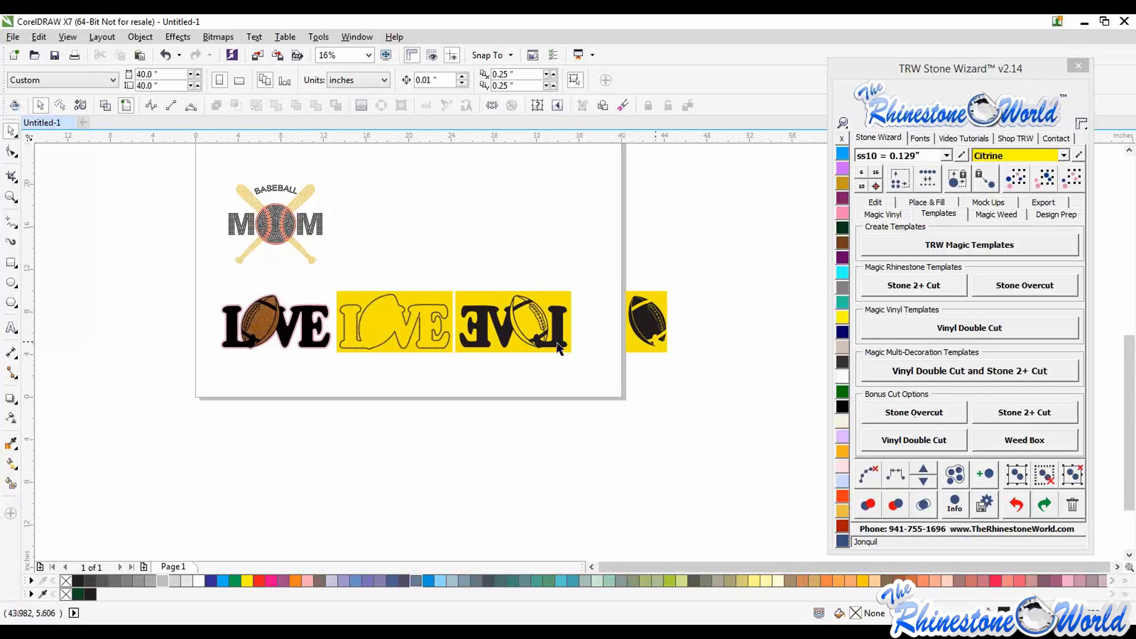
{"action": "scroll", "coordinate": [561, 342], "scroll_direction": "up", "scroll_amount": 2}
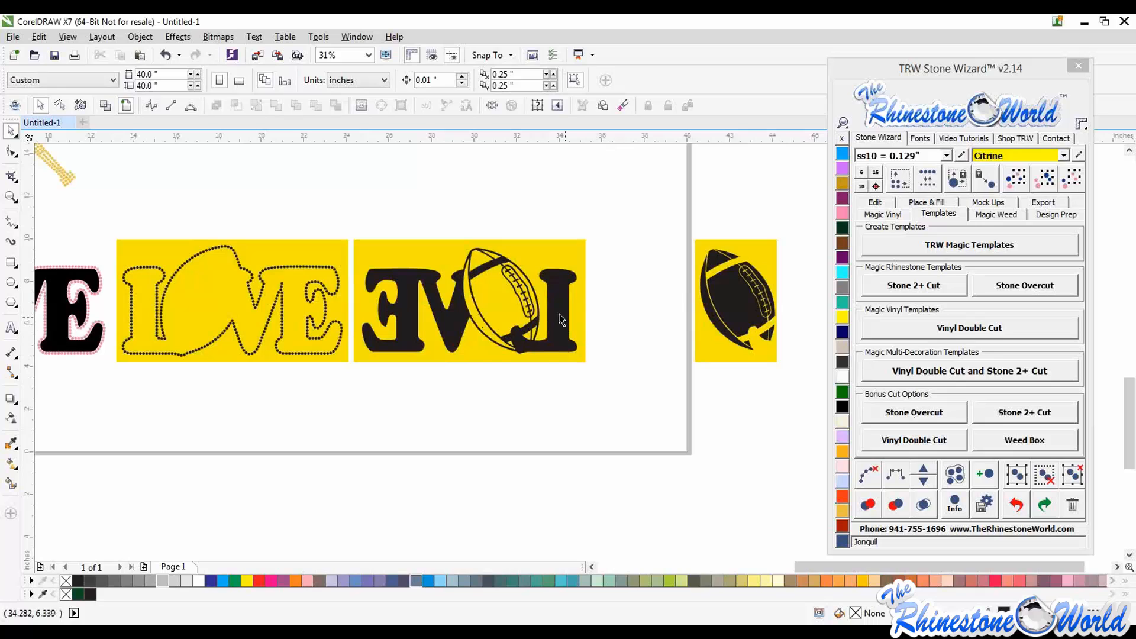
{"action": "left_click_drag", "start_coordinate": [560, 313], "coordinate": [572, 387]}
{"action": "key", "text": "ctrl+z"}
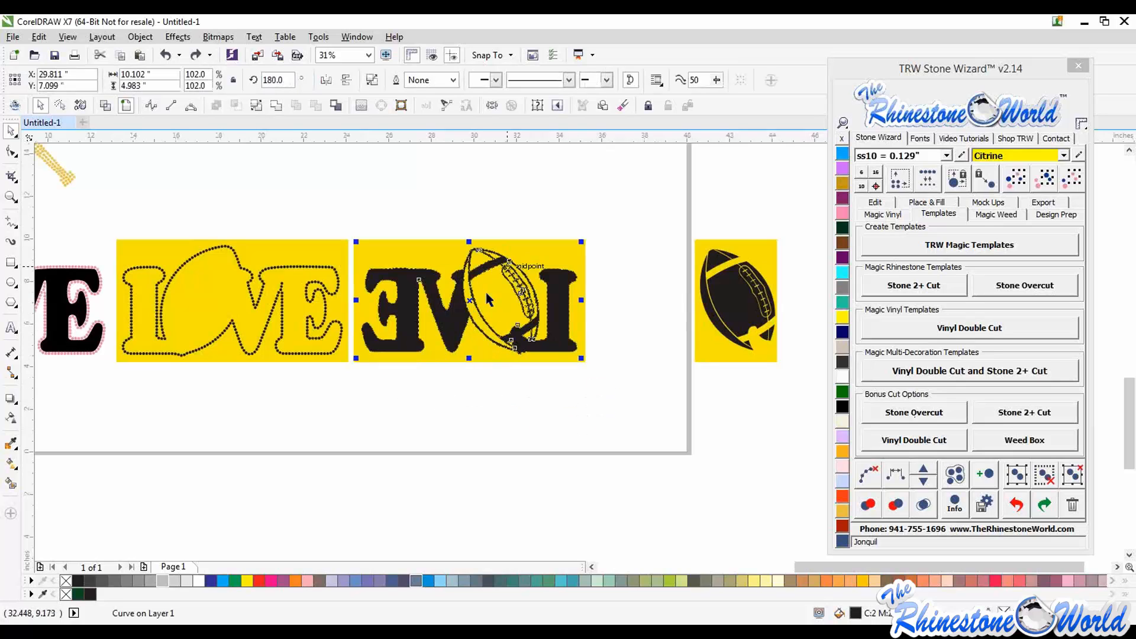
{"action": "key", "text": "Escape"}
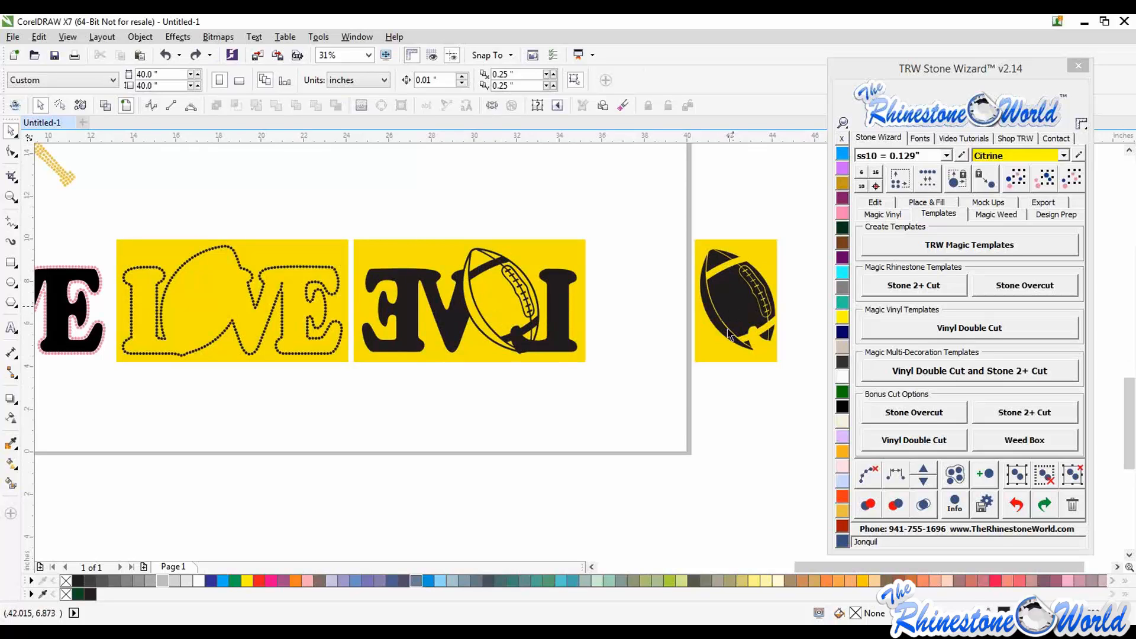
Apply the bonus Vinyl Double Cut to the narrowed football template, pull its duplicated layers apart, and undo the moves
{"action": "left_click_drag", "start_coordinate": [655, 208], "coordinate": [803, 391]}
{"action": "left_click", "coordinate": [907, 441]}
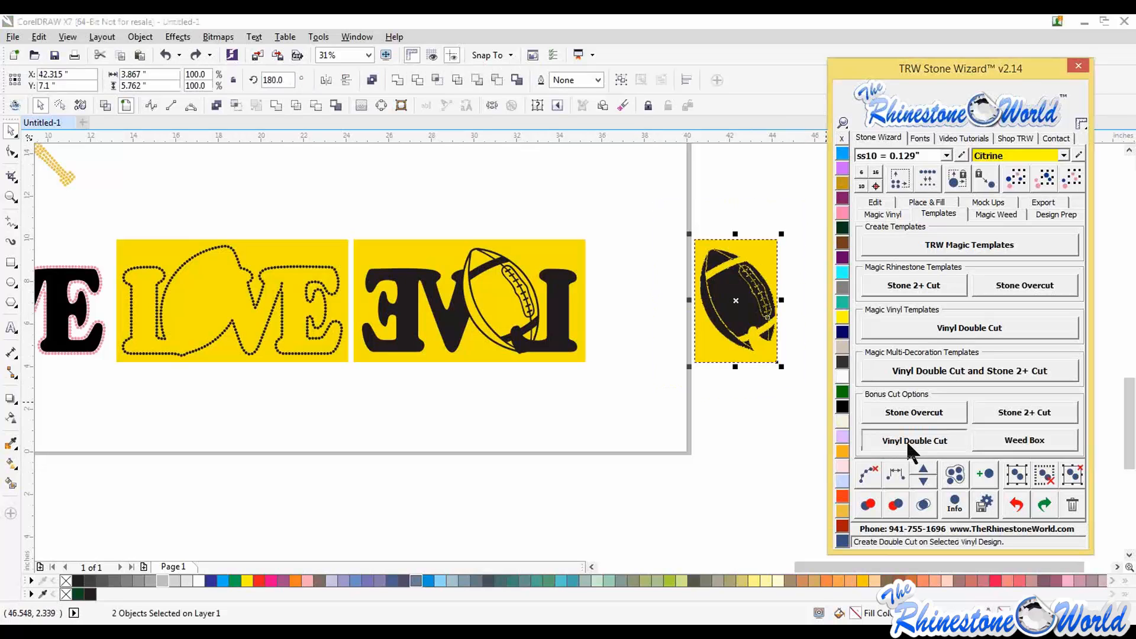
{"action": "left_click_drag", "start_coordinate": [703, 328], "coordinate": [655, 381]}
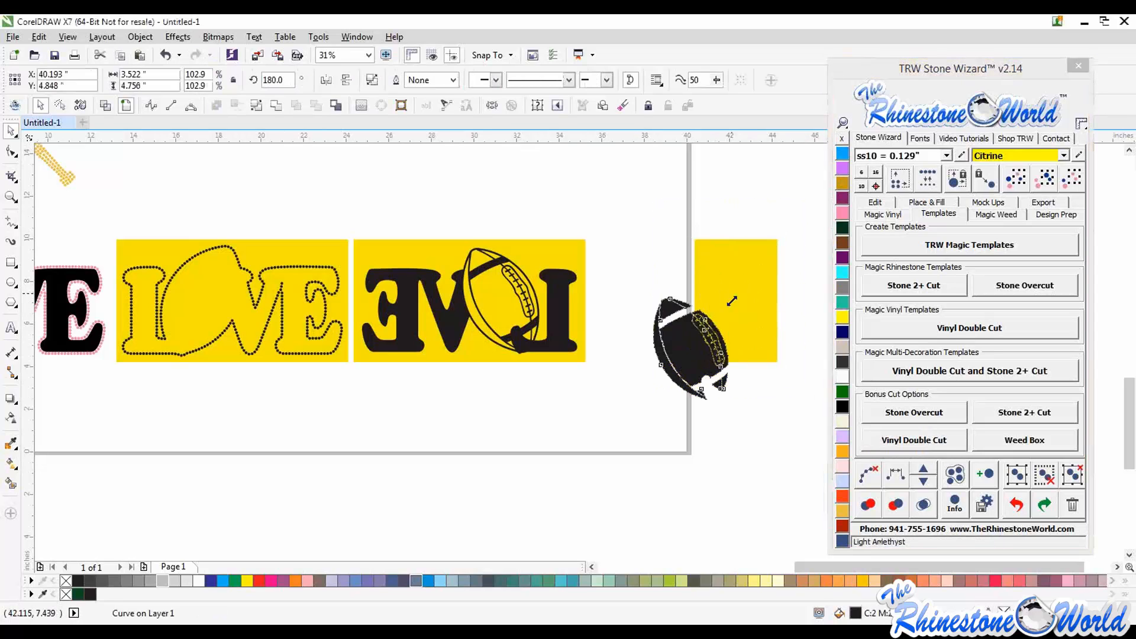
{"action": "left_click", "coordinate": [761, 306]}
{"action": "left_click_drag", "start_coordinate": [750, 280], "coordinate": [726, 318]}
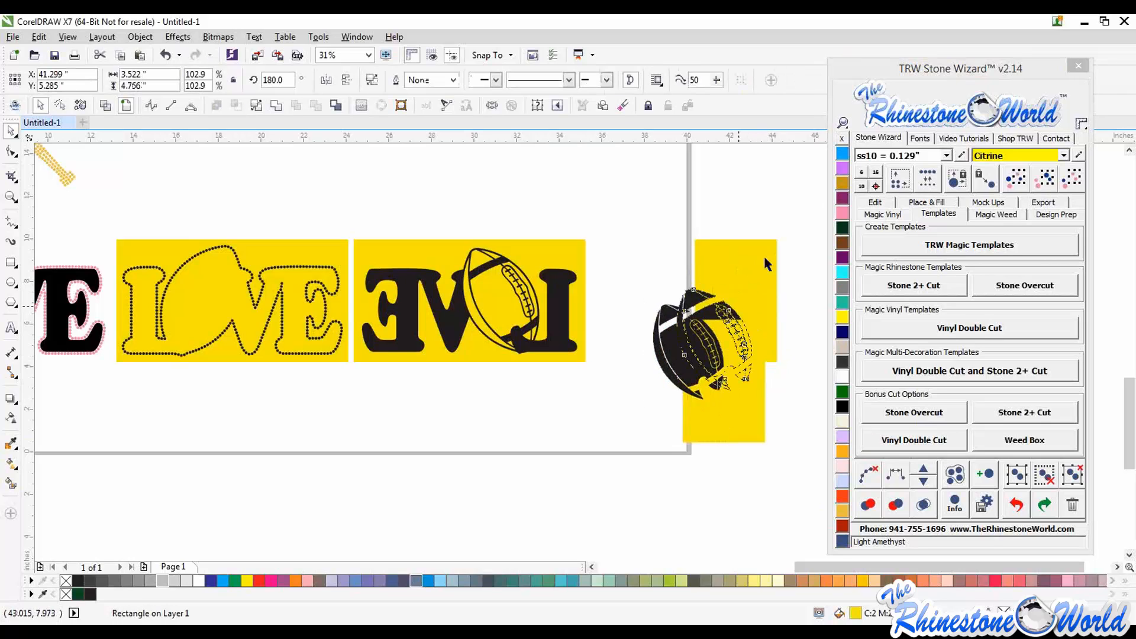
{"action": "key", "text": "ctrl+z"}
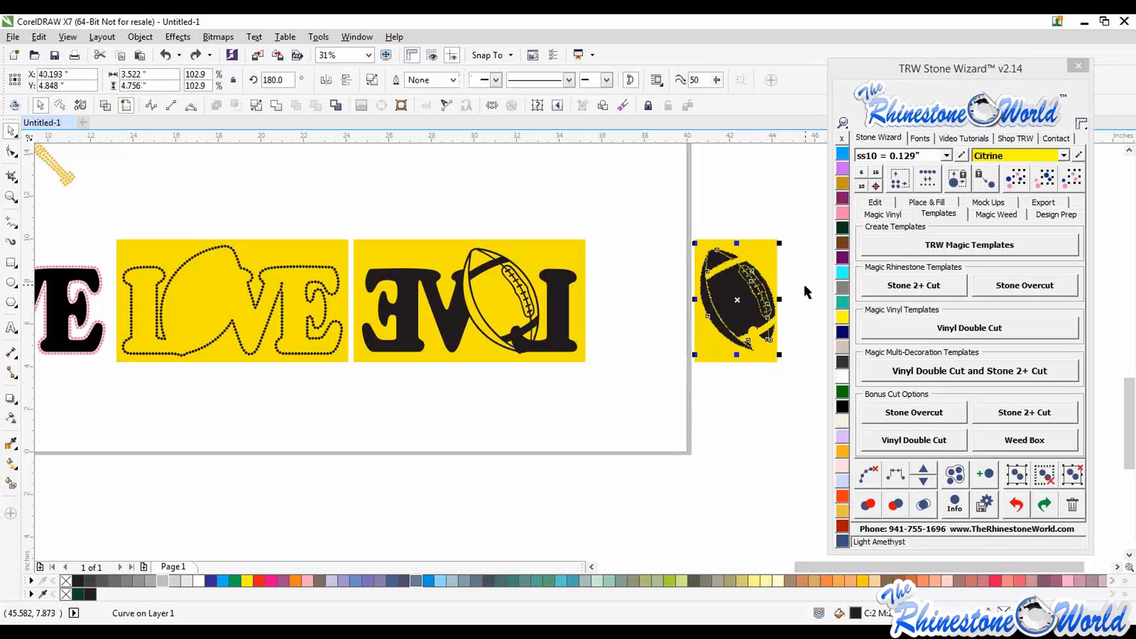
{"action": "left_click", "coordinate": [667, 403]}
Try the Magic Rhinestone Stone Overcut on the rhinestone LOVE template, and undo the extra templates it generates
{"action": "scroll", "coordinate": [505, 360], "scroll_direction": "down", "scroll_amount": 2}
{"action": "scroll", "coordinate": [294, 340], "scroll_direction": "up", "scroll_amount": 2}
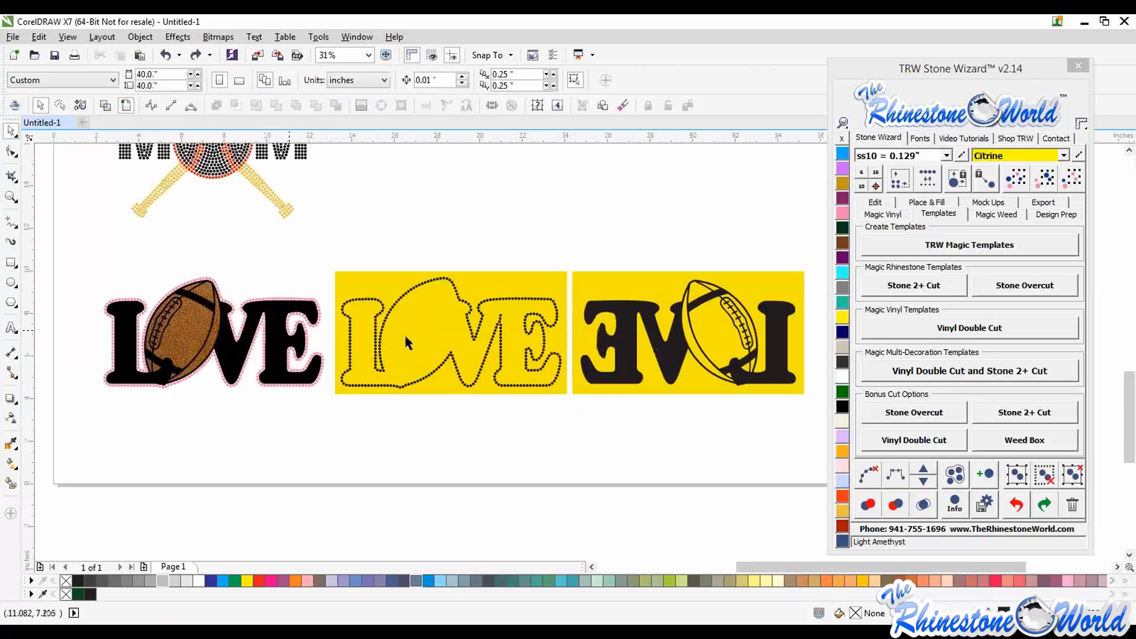
{"action": "left_click", "coordinate": [391, 290]}
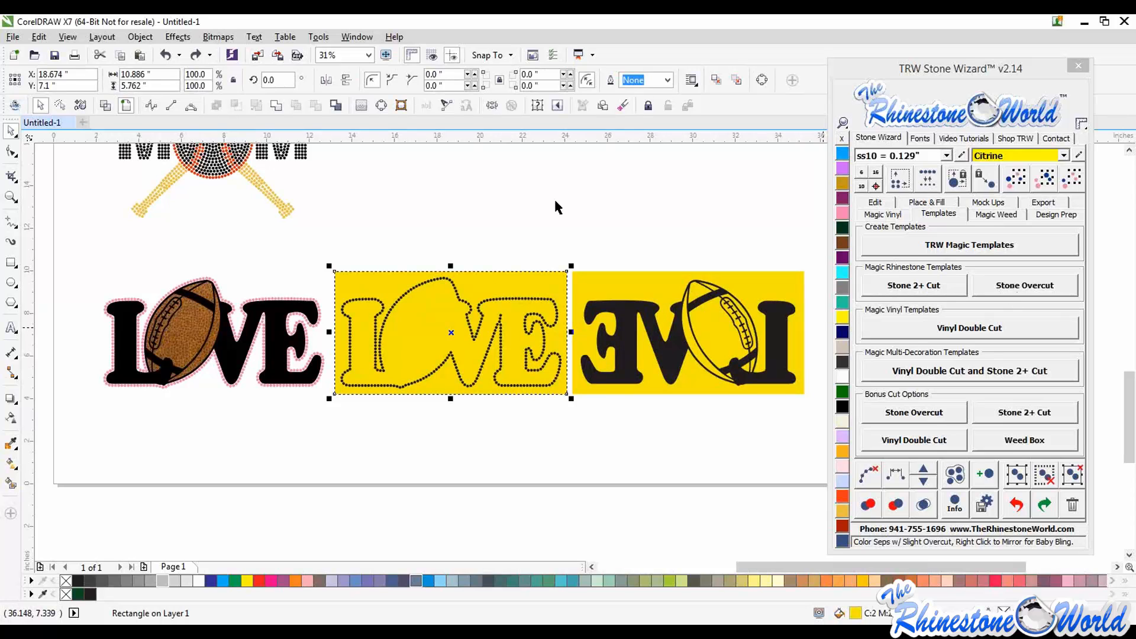
{"action": "left_click_drag", "start_coordinate": [587, 242], "coordinate": [329, 459]}
{"action": "left_click", "coordinate": [1025, 286]}
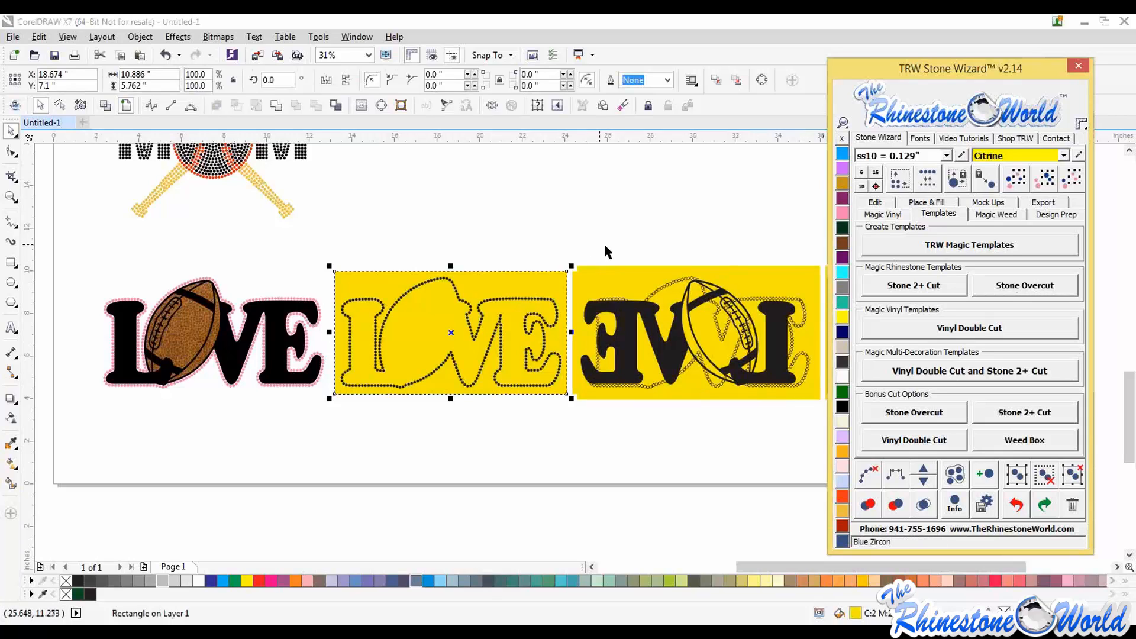
{"action": "left_click", "coordinate": [577, 222]}
{"action": "left_click", "coordinate": [649, 272]}
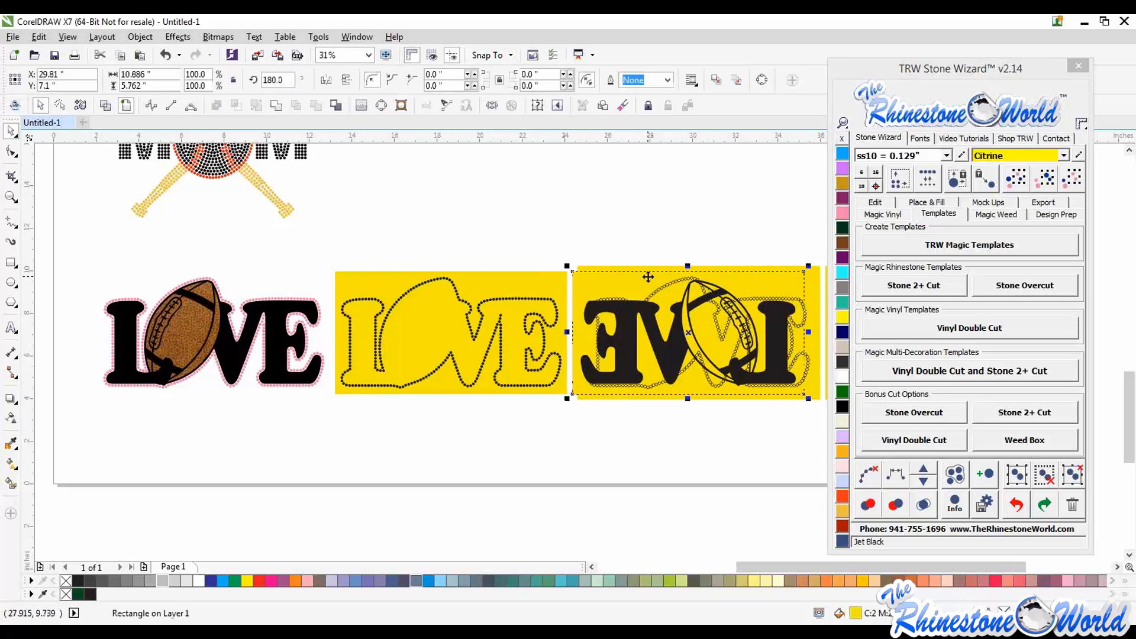
{"action": "key", "text": "ctrl+z"}
Apply the bonus Stone Overcut to the whole rhinestone LOVE template and inspect the stone circles up close
{"action": "left_click_drag", "start_coordinate": [576, 235], "coordinate": [331, 436]}
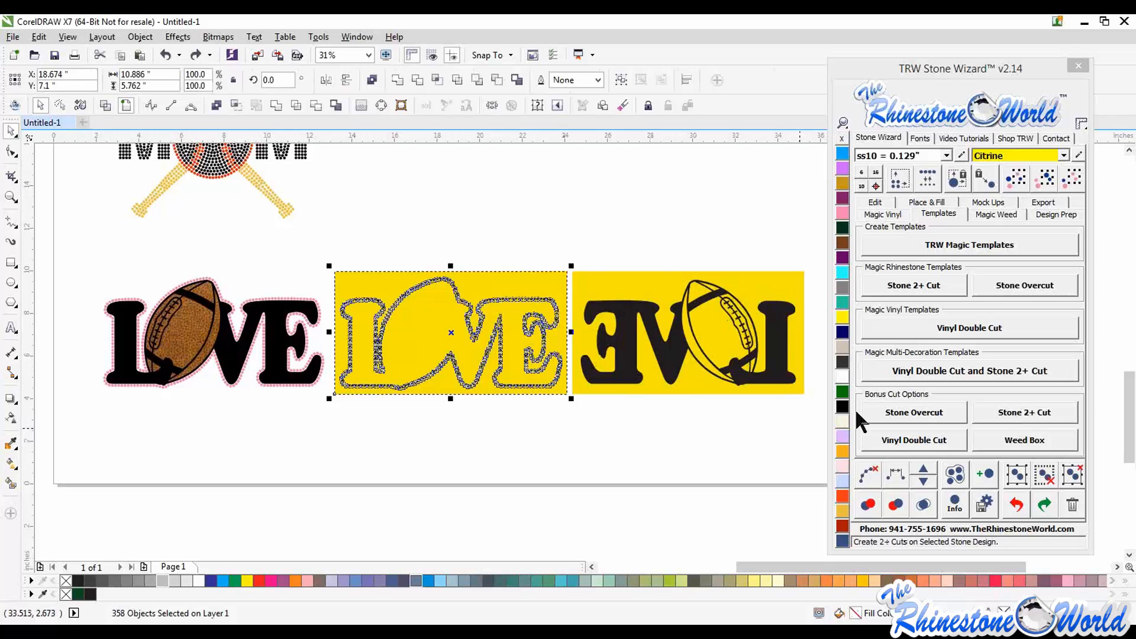
{"action": "left_click", "coordinate": [914, 413]}
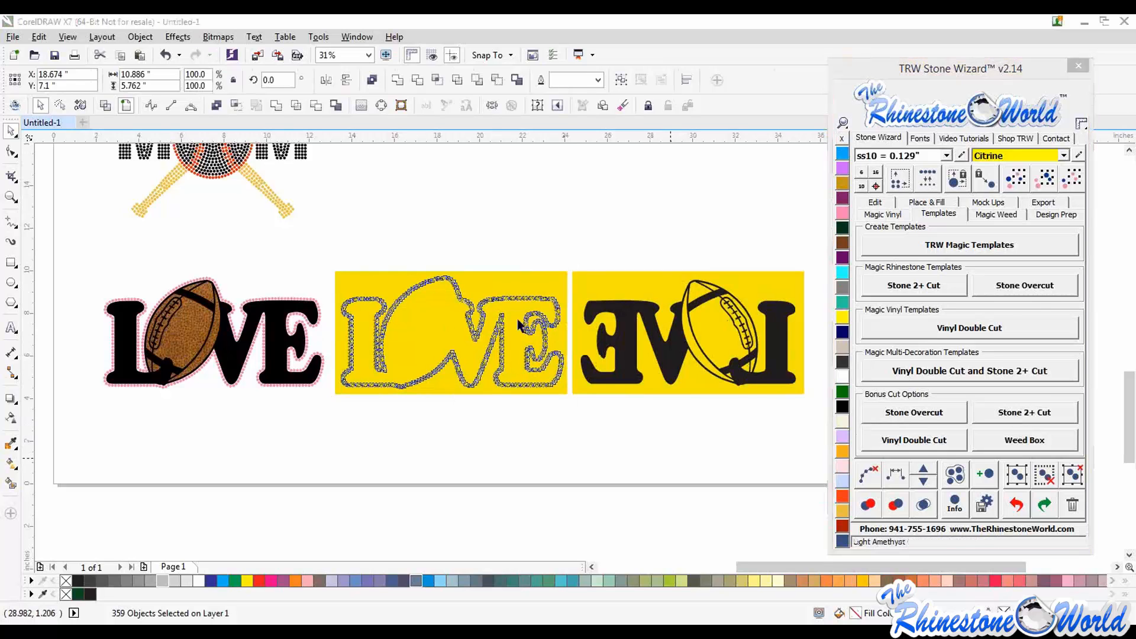
{"action": "key", "text": "Escape"}
{"action": "scroll", "coordinate": [523, 314], "scroll_direction": "up", "scroll_amount": 2}
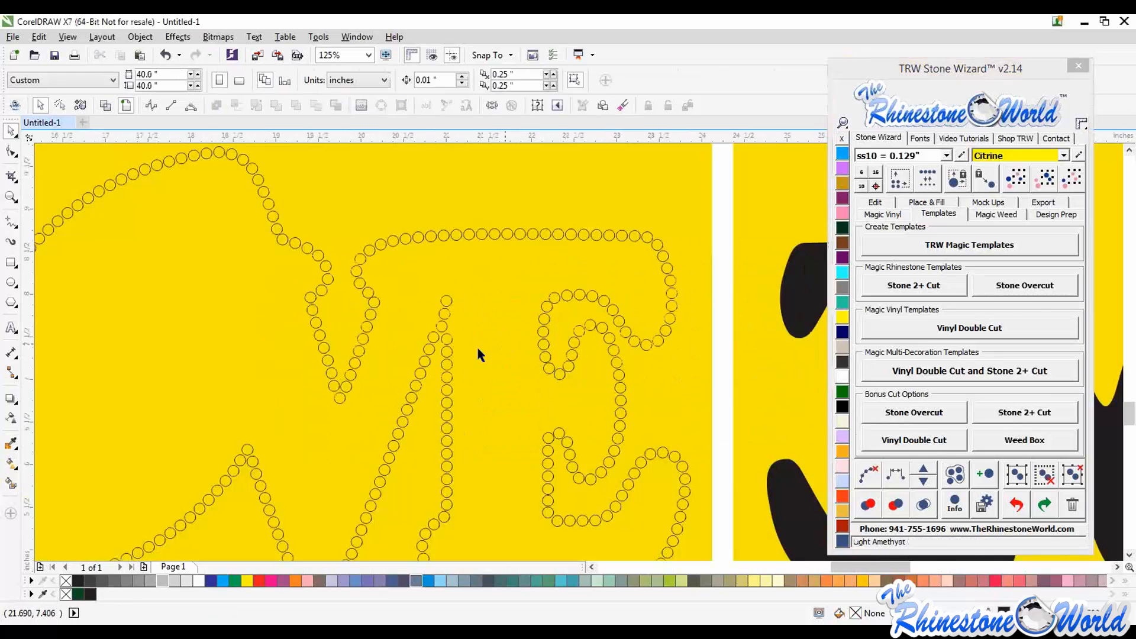
{"action": "scroll", "coordinate": [477, 340], "scroll_direction": "down", "scroll_amount": 1}
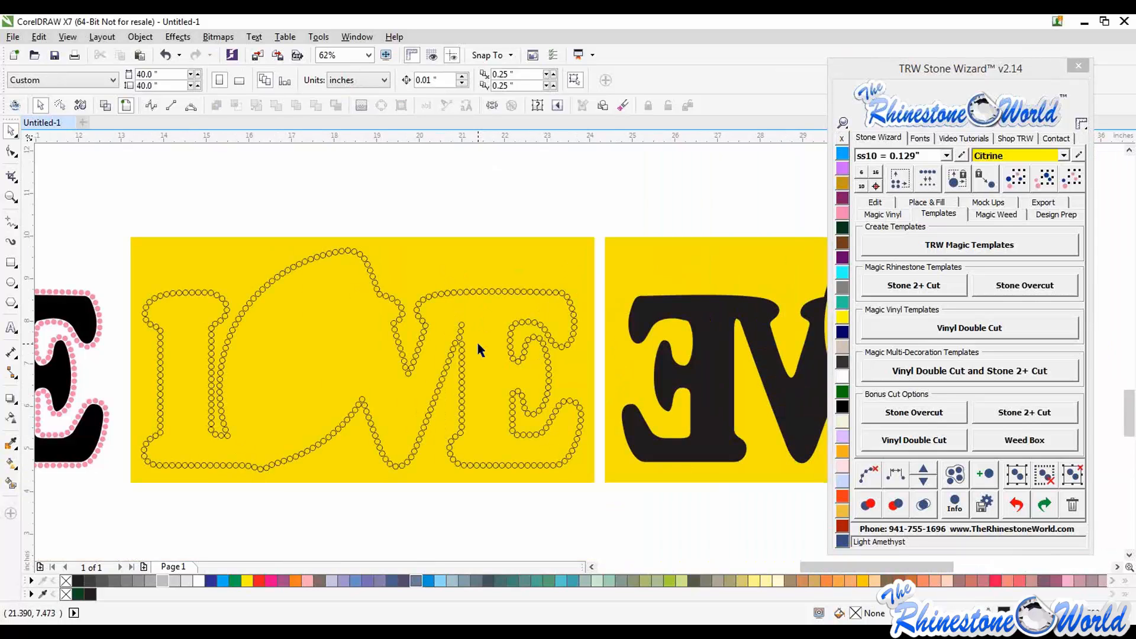
Apply the bonus Vinyl Double Cut to the mirrored LOVE template and pull its duplicated backgrounds and vinyl shapes apart
{"action": "scroll", "coordinate": [485, 351], "scroll_direction": "down", "scroll_amount": 2}
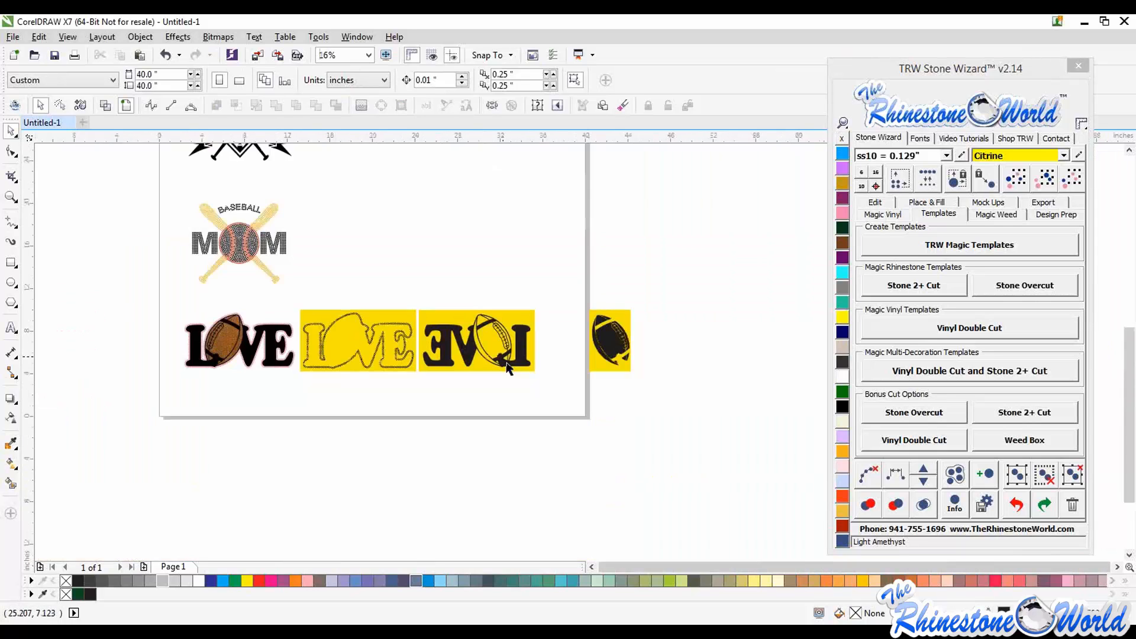
{"action": "scroll", "coordinate": [504, 358], "scroll_direction": "up", "scroll_amount": 1}
{"action": "left_click_drag", "start_coordinate": [540, 346], "coordinate": [578, 378]}
{"action": "key", "text": "ctrl+z"}
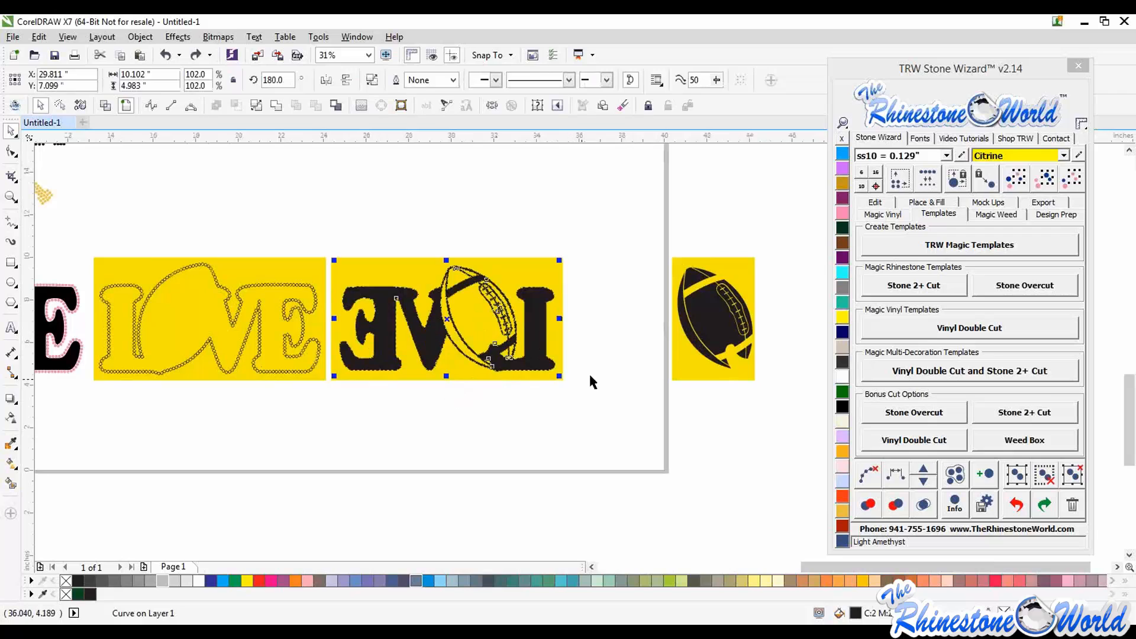
{"action": "left_click", "coordinate": [594, 345]}
{"action": "left_click_drag", "start_coordinate": [610, 206], "coordinate": [329, 434]}
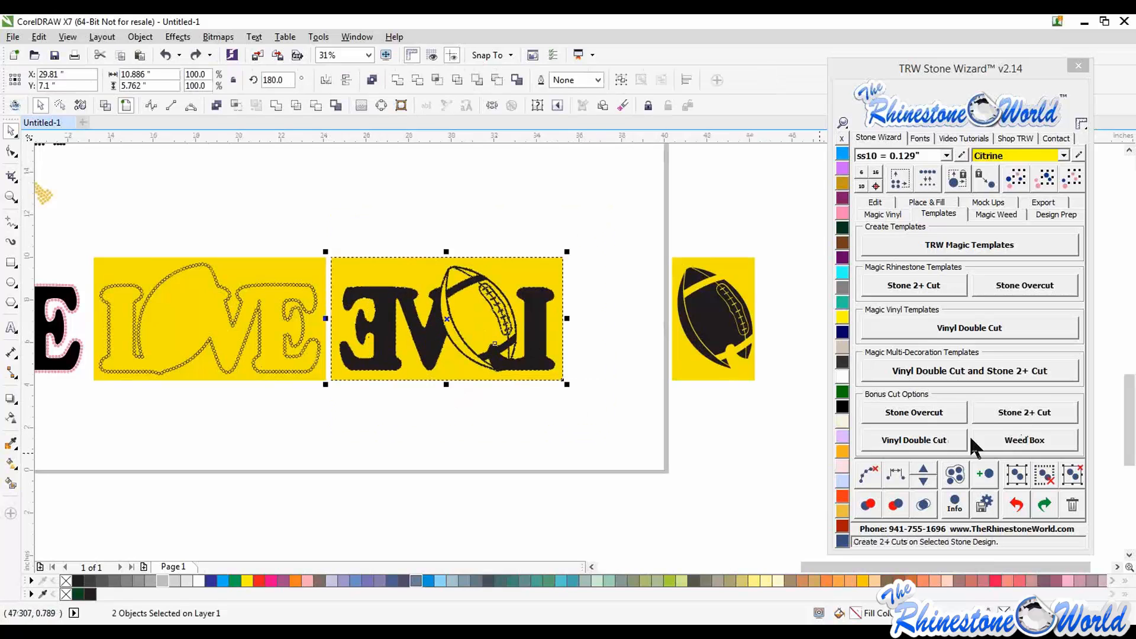
{"action": "left_click", "coordinate": [922, 442]}
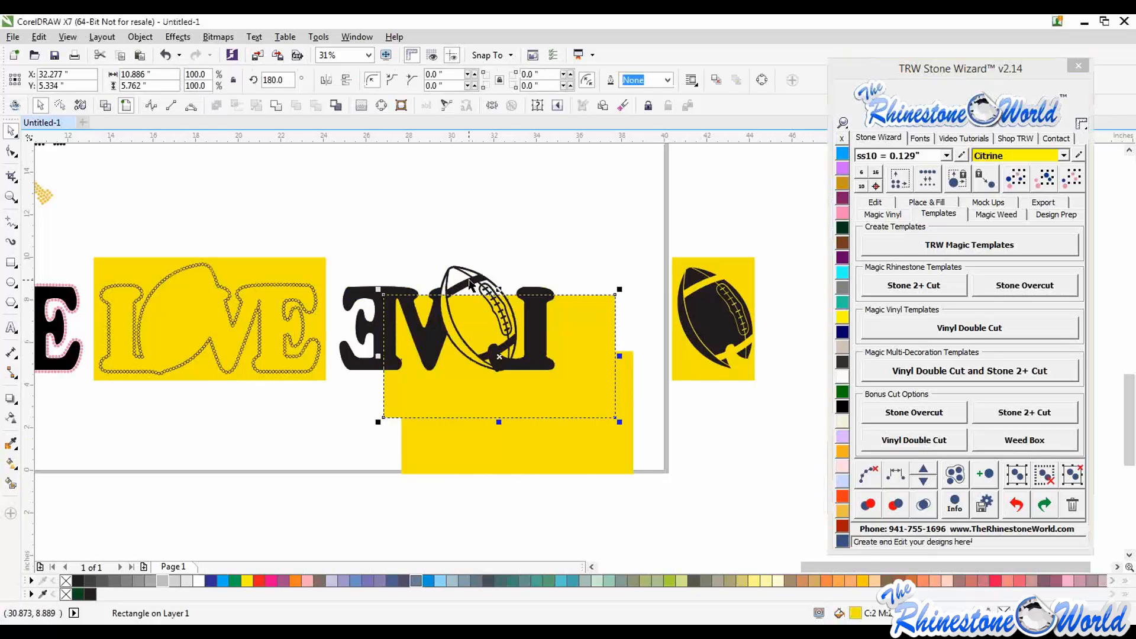
{"action": "mouse_move", "coordinate": [469, 283]}
{"action": "left_mouse_down"}
{"action": "mouse_move", "coordinate": [482, 280]}
{"action": "mouse_move", "coordinate": [471, 270]}
{"action": "left_mouse_up"}
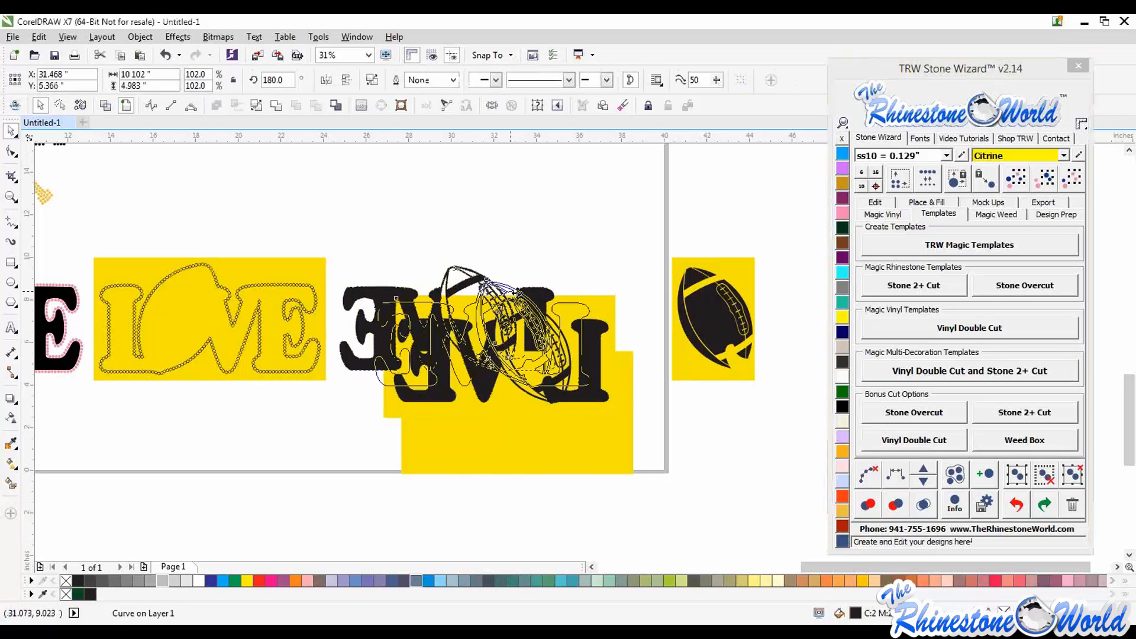
Undo the layer moves, the bonus cuts and the resizing of the football template's background
{"action": "key", "text": "ctrl+z"}
{"action": "key", "text": "ctrl+z"}
{"action": "key", "text": "ctrl+z"}
{"action": "key", "text": "ctrl+z"}
{"action": "key", "text": "ctrl+z"}
{"action": "left_click", "coordinate": [602, 262]}
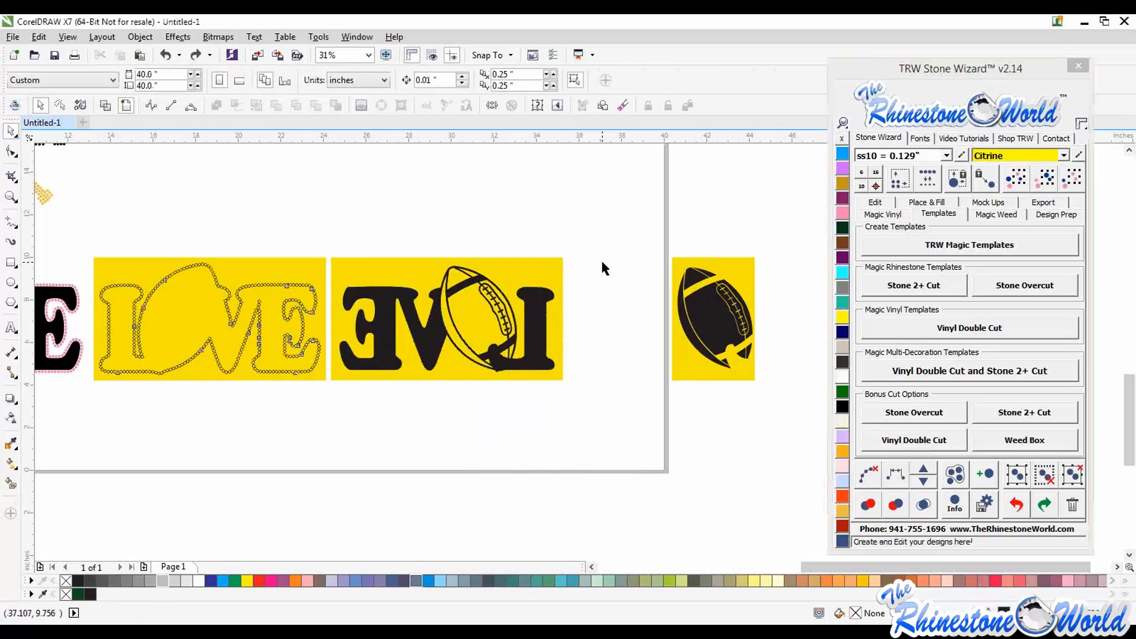
{"action": "key", "text": "ctrl+z"}
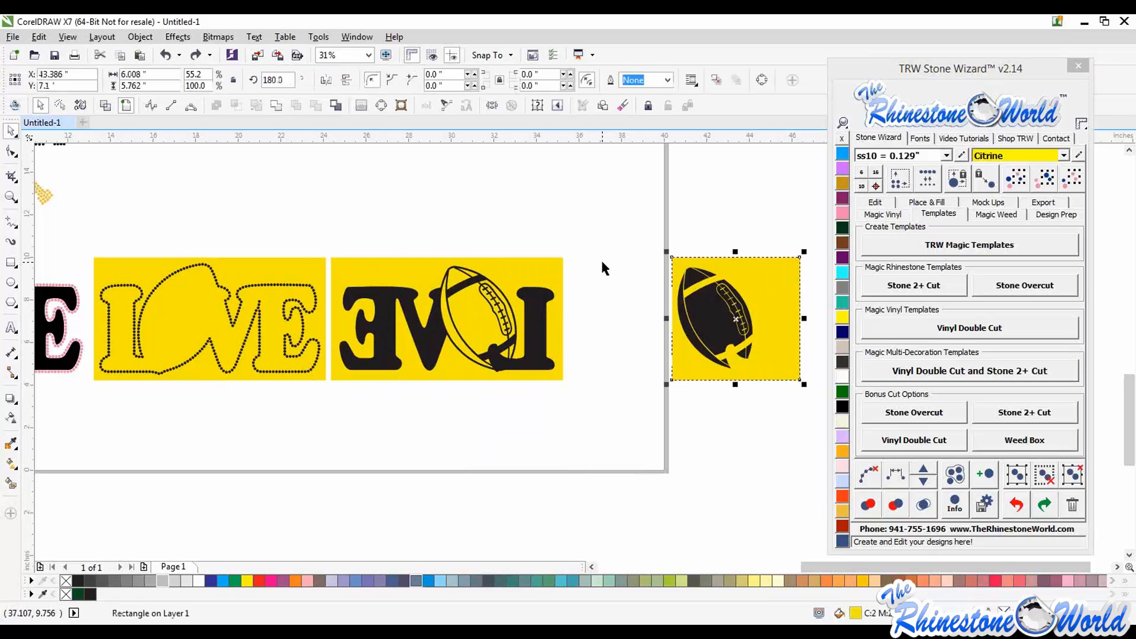
{"action": "key", "text": "ctrl+z"}
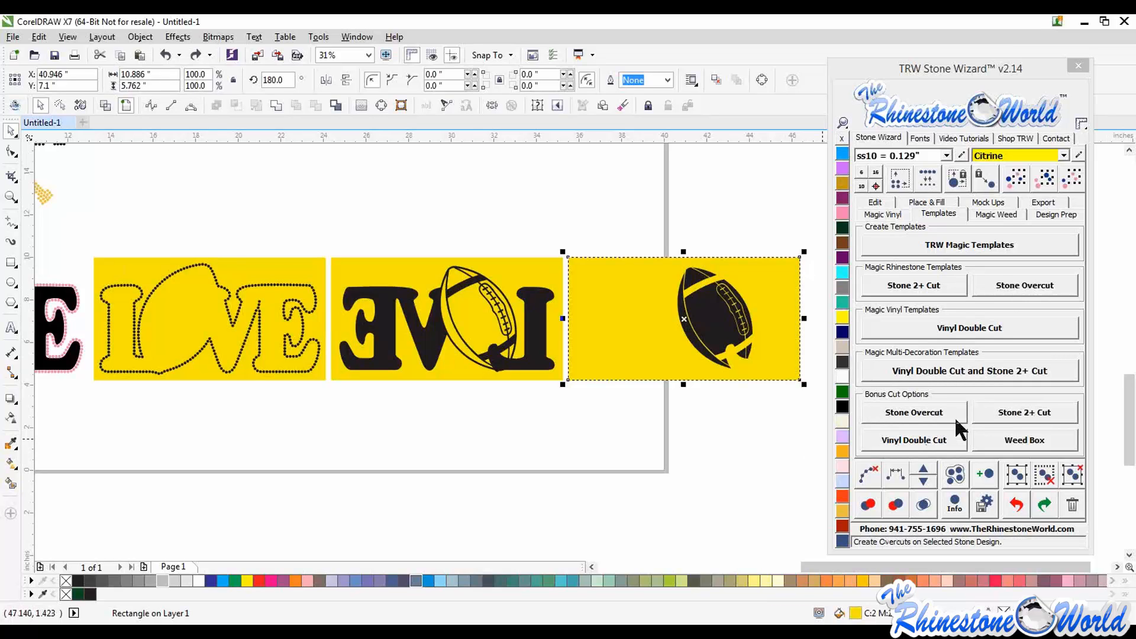
{"action": "left_click", "coordinate": [691, 418]}
{"action": "scroll", "coordinate": [688, 417], "scroll_direction": "down", "scroll_amount": 2}
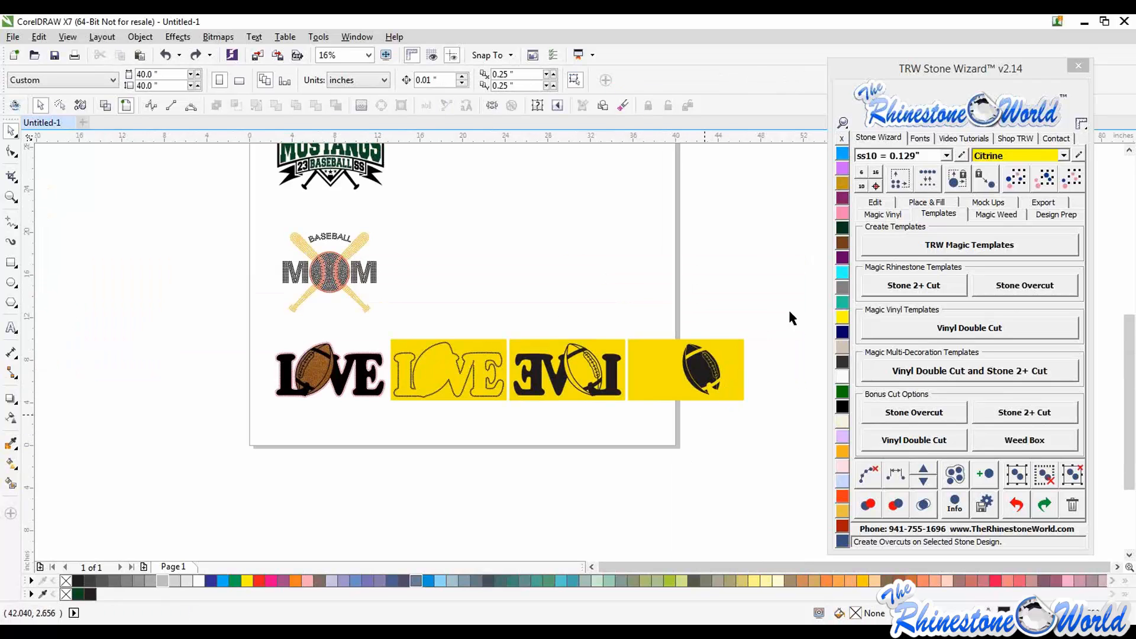
{"action": "left_click_drag", "start_coordinate": [791, 301], "coordinate": [622, 411]}
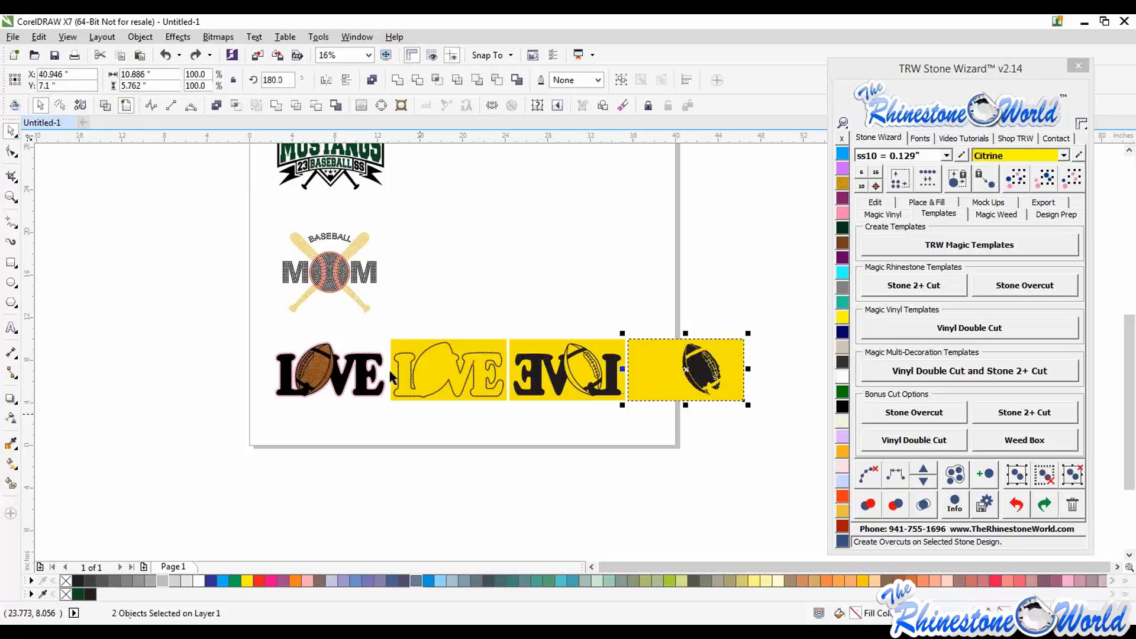
{"action": "left_click", "coordinate": [655, 459]}
{"action": "left_click_drag", "start_coordinate": [773, 330], "coordinate": [620, 431]}
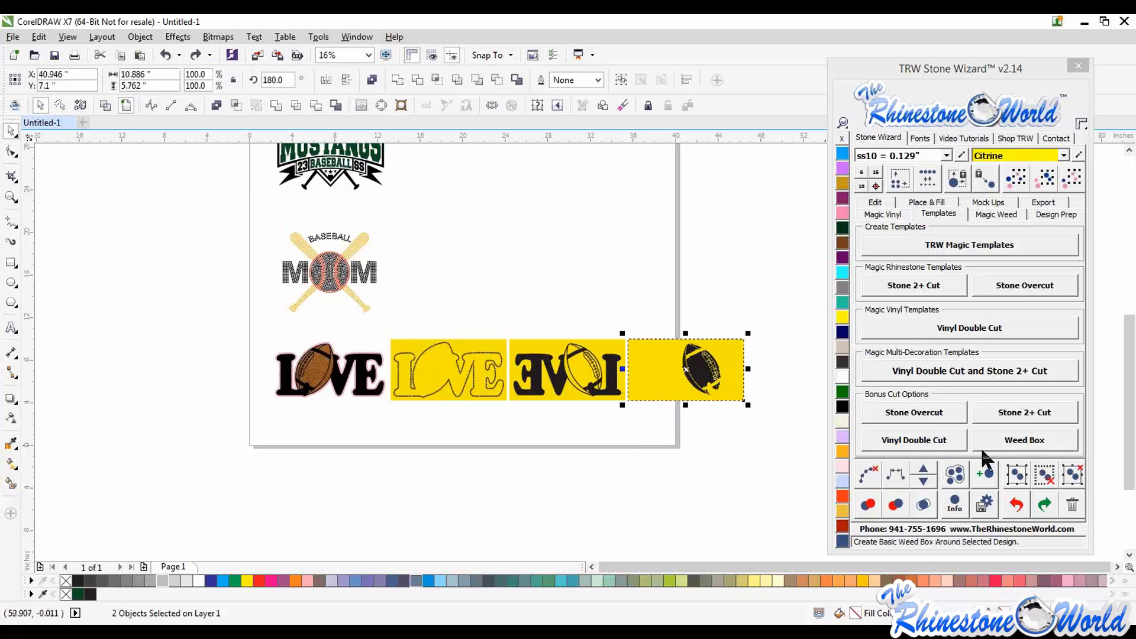
{"action": "left_click", "coordinate": [750, 428]}
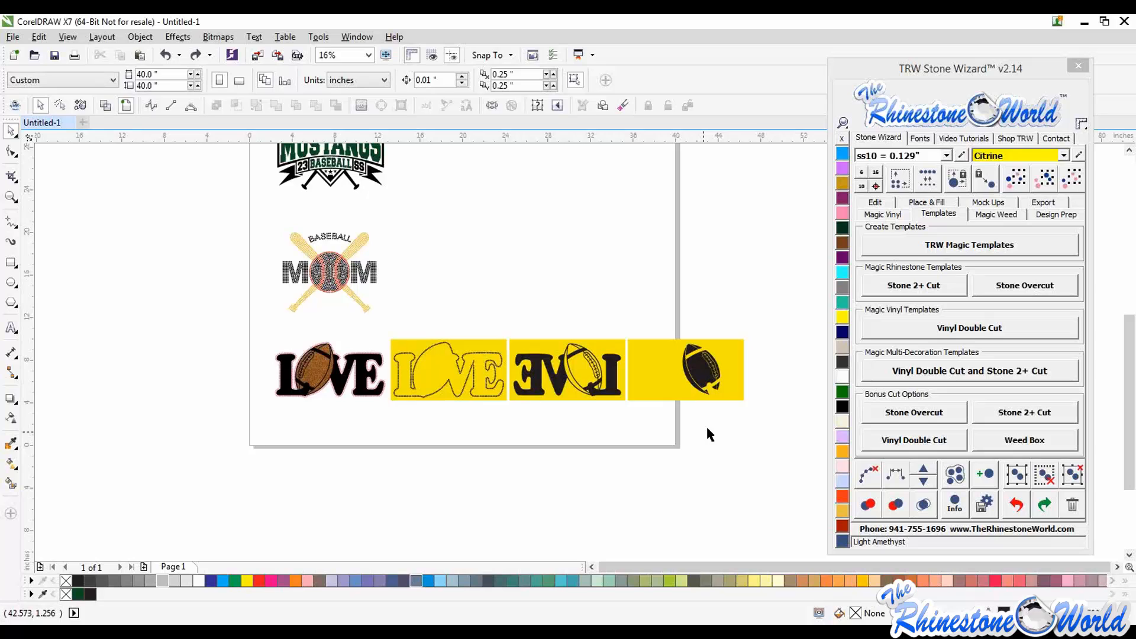
Delete the three yellow templates generated beside the LOVE football design
{"action": "left_click_drag", "start_coordinate": [787, 309], "coordinate": [385, 436]}
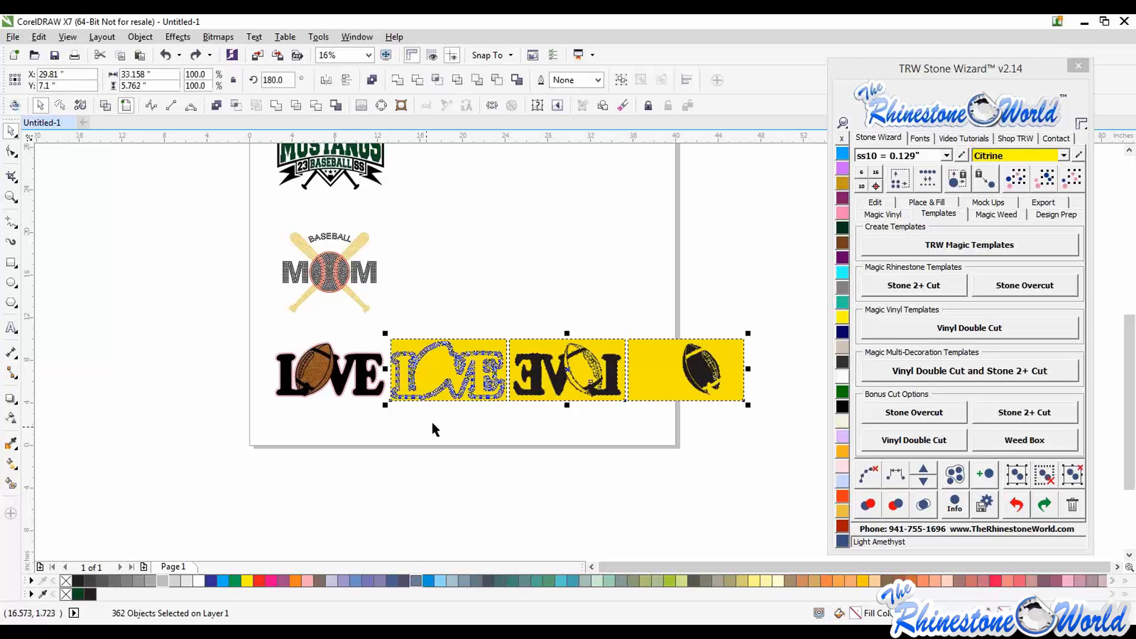
{"action": "key", "text": "Delete"}
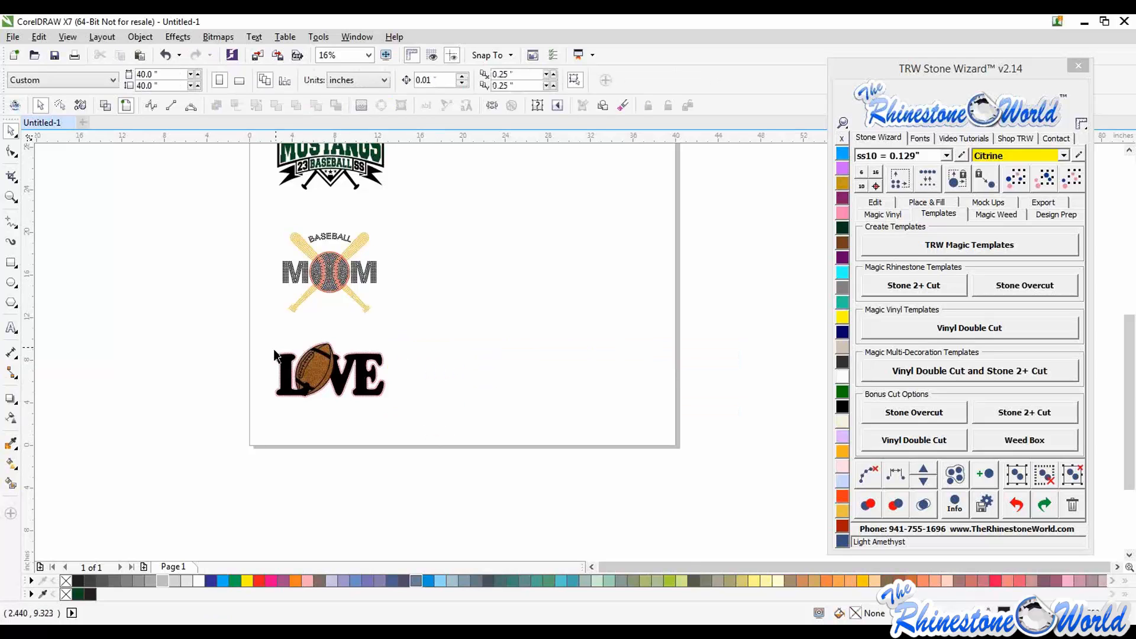
{"action": "scroll", "coordinate": [274, 355], "scroll_direction": "up", "scroll_amount": 4}
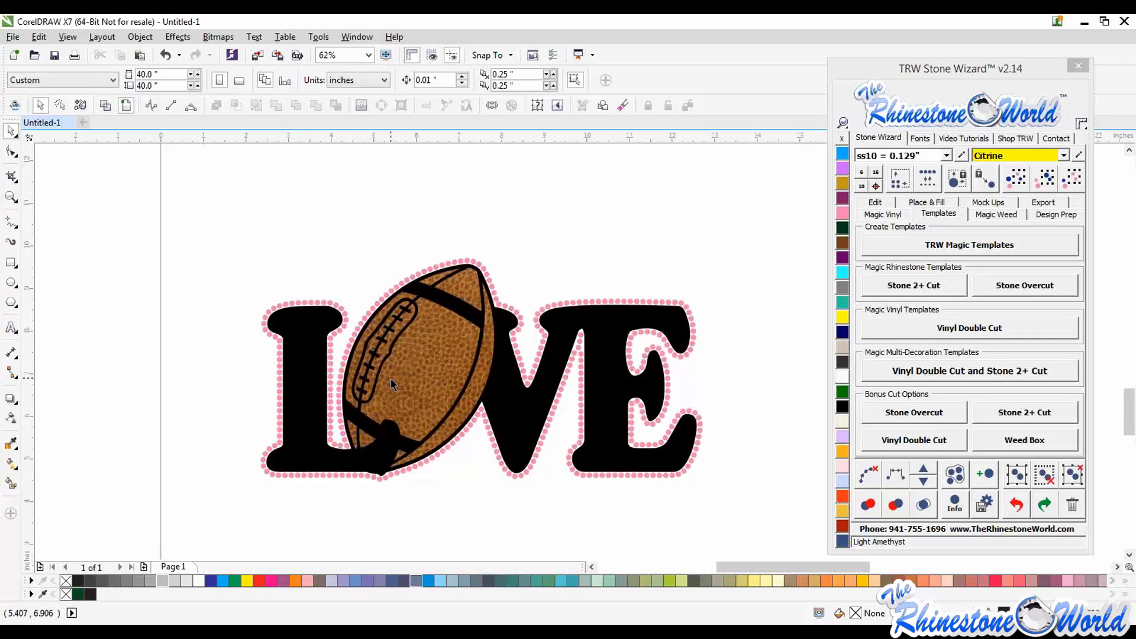
{"action": "scroll", "coordinate": [393, 384], "scroll_direction": "down", "scroll_amount": 2}
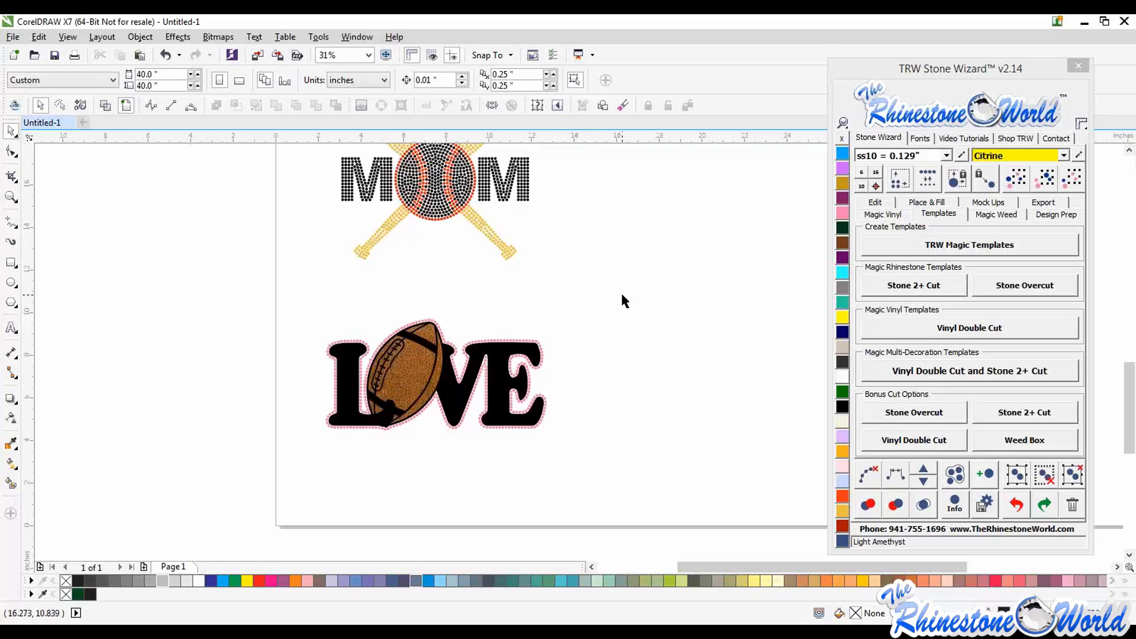
Add a weed box around the whole LOVE football design
{"action": "left_click_drag", "start_coordinate": [620, 291], "coordinate": [308, 446]}
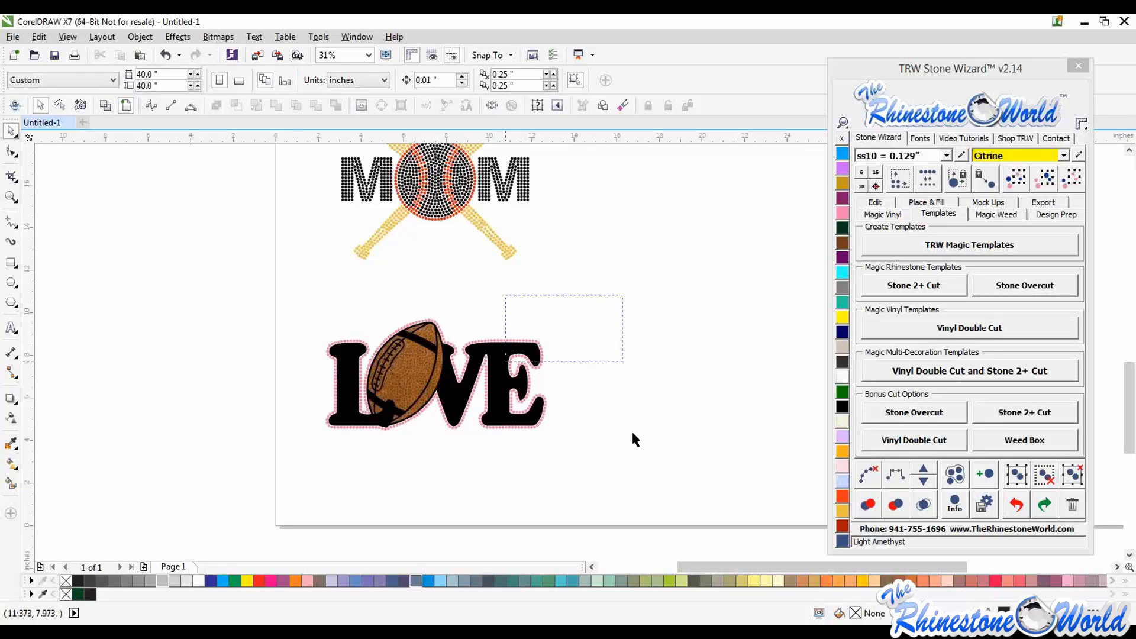
{"action": "left_click", "coordinate": [996, 437]}
{"action": "left_click", "coordinate": [586, 441]}
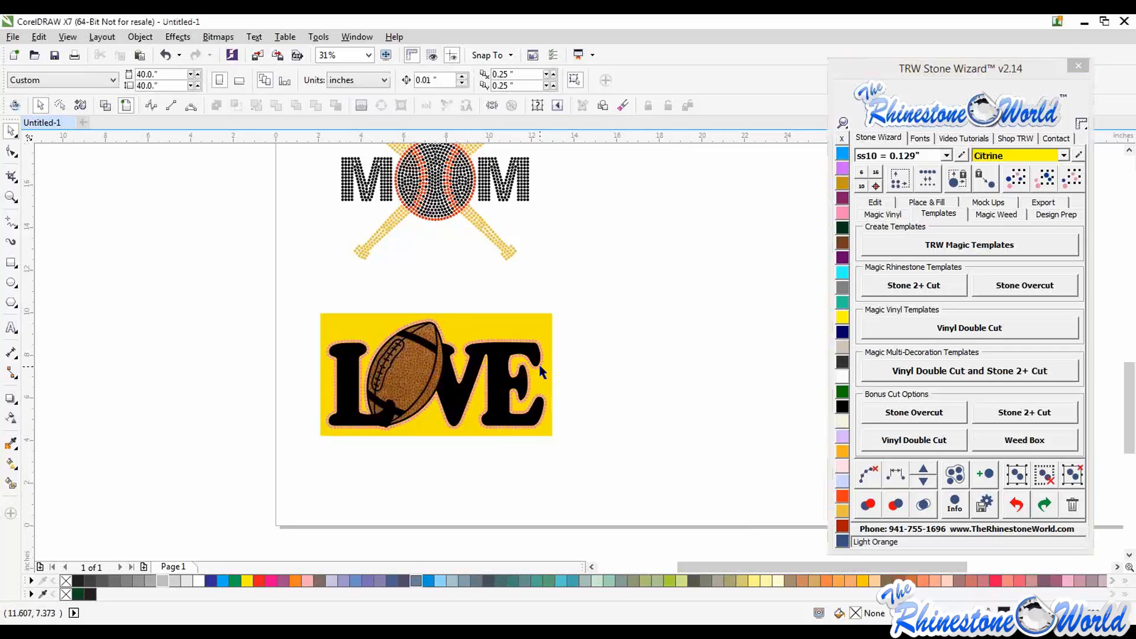
{"action": "scroll", "coordinate": [556, 336], "scroll_direction": "down", "scroll_amount": 2}
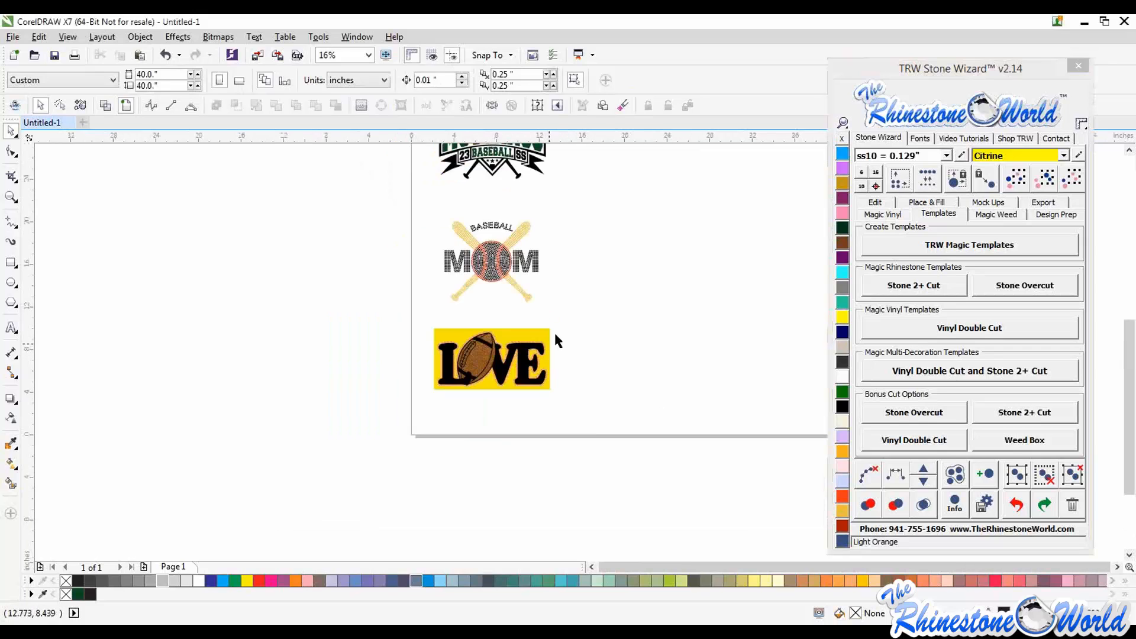
Copy the MUSTANGS lettering and part of the Baseball MOM rhinestones onto empty page space, adding a weed box to each copy
{"action": "scroll", "coordinate": [560, 256], "scroll_direction": "up", "scroll_amount": 1}
{"action": "left_click_drag", "start_coordinate": [524, 222], "coordinate": [736, 349]}
{"action": "left_click", "coordinate": [1032, 446]}
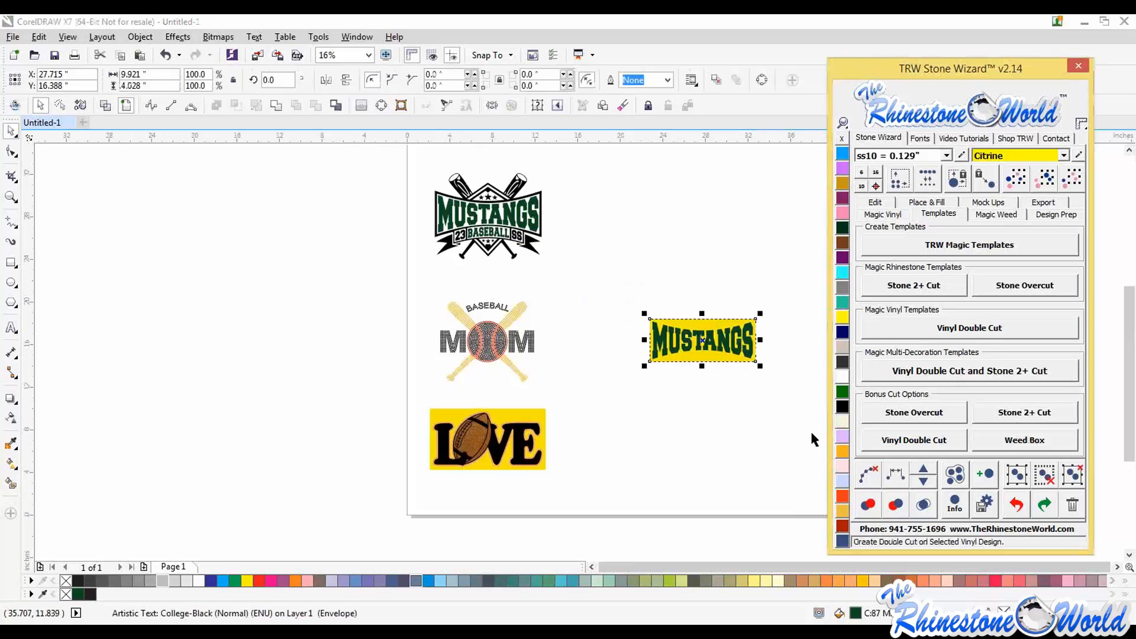
{"action": "left_click", "coordinate": [557, 341]}
{"action": "left_click_drag", "start_coordinate": [562, 290], "coordinate": [713, 236]}
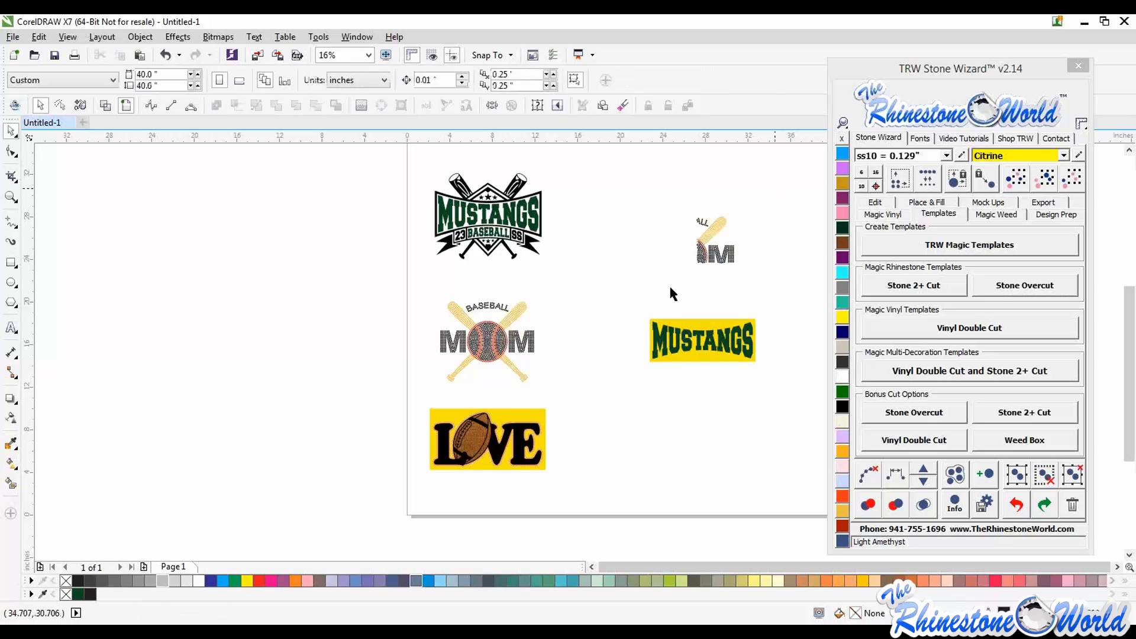
{"action": "left_click", "coordinate": [1042, 410]}
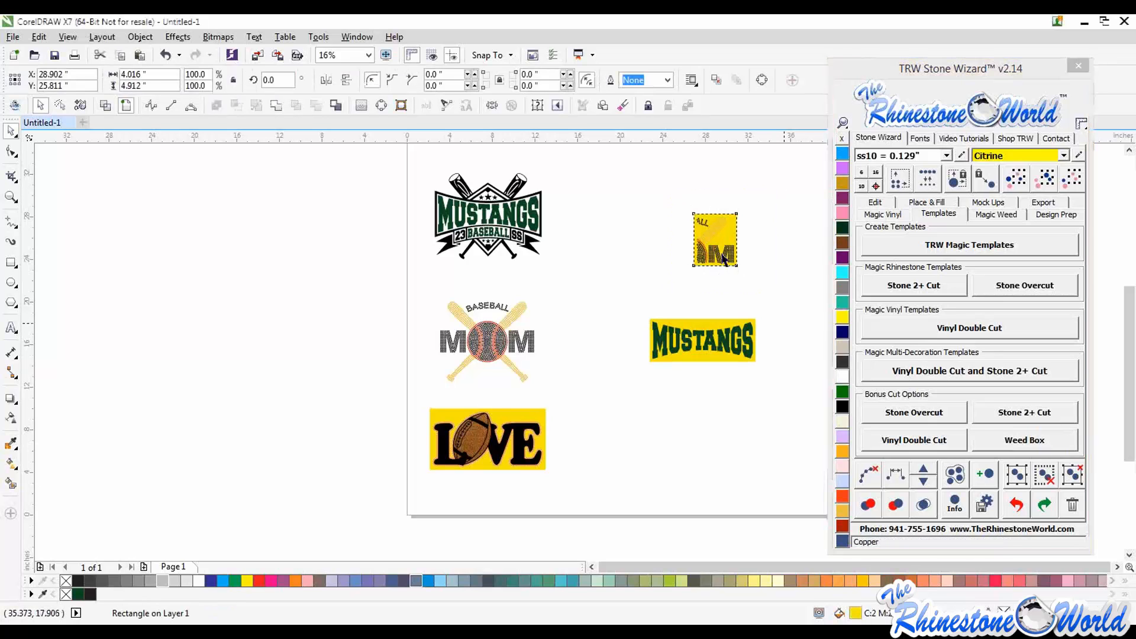
Delete both boxed sample copies and the weed box behind the LOVE football design
{"action": "left_click_drag", "start_coordinate": [794, 190], "coordinate": [617, 414]}
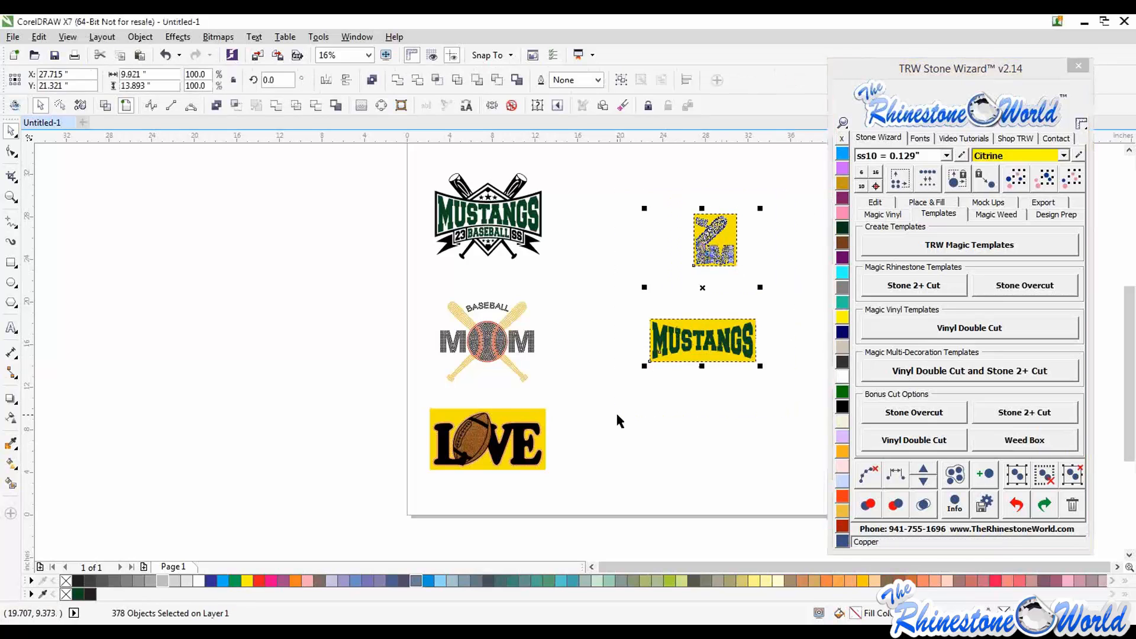
{"action": "key", "text": "Delete"}
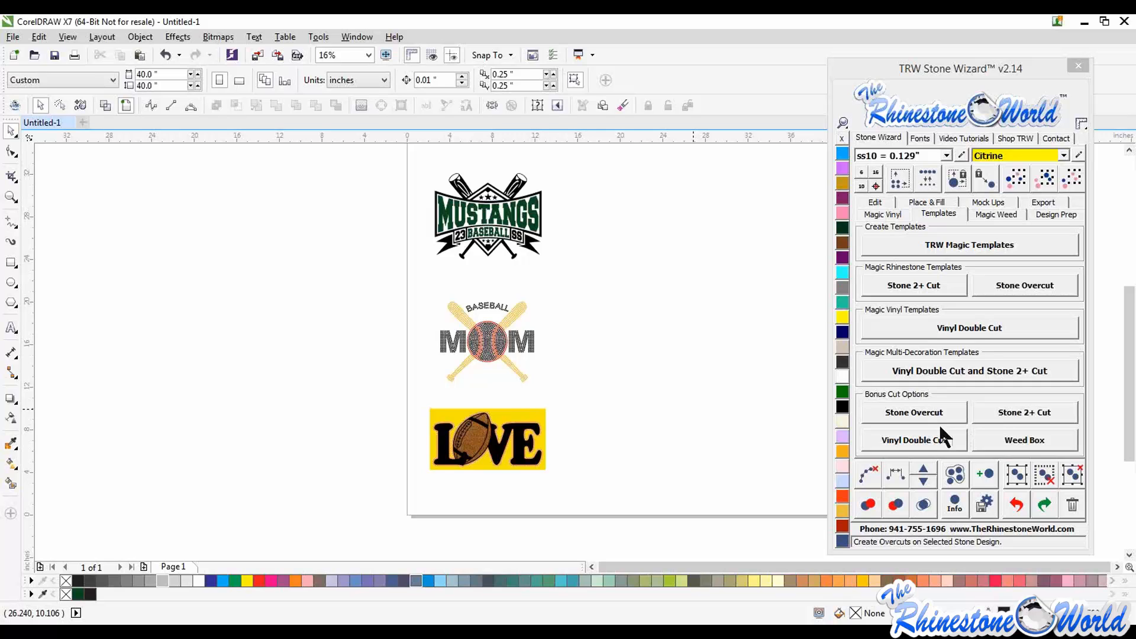
{"action": "left_click", "coordinate": [483, 464]}
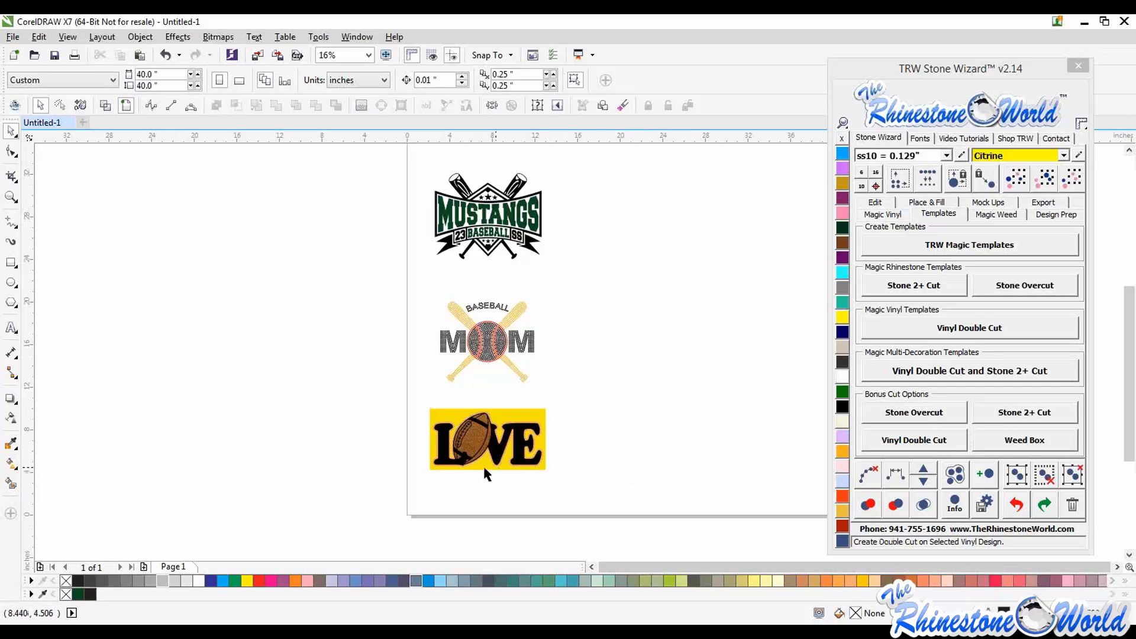
{"action": "left_click_drag", "start_coordinate": [515, 491], "coordinate": [569, 499]}
{"action": "key", "text": "Delete"}
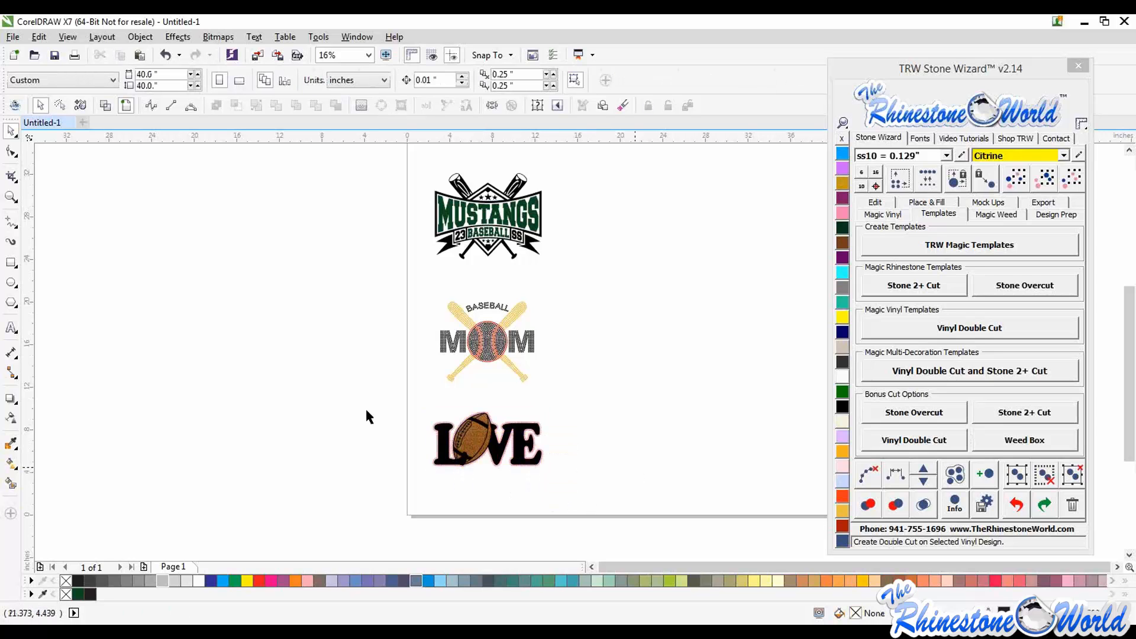
Examine the football's vinyl outlines and surrounding stone circles up close in wireframe view, and restore the full-color view
{"action": "scroll", "coordinate": [445, 449], "scroll_direction": "up", "scroll_amount": 4}
{"action": "left_click", "coordinate": [445, 450]}
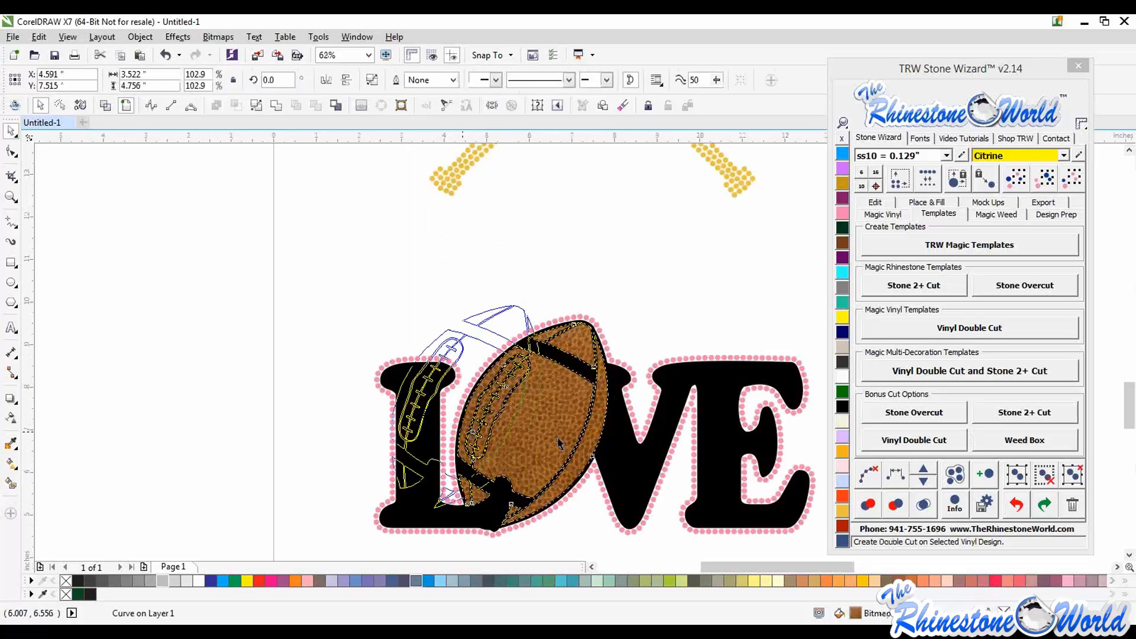
{"action": "left_click", "coordinate": [663, 318]}
{"action": "scroll", "coordinate": [581, 407], "scroll_direction": "up", "scroll_amount": 2}
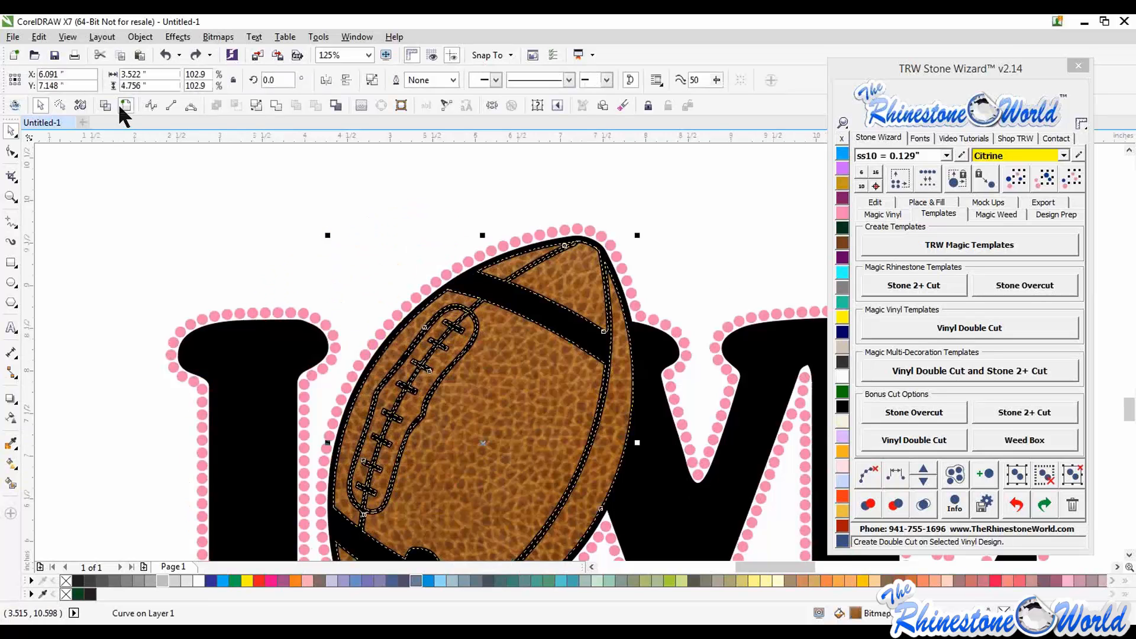
{"action": "key", "text": "shift+F9"}
{"action": "left_click", "coordinate": [519, 328]}
{"action": "scroll", "coordinate": [625, 392], "scroll_direction": "up", "scroll_amount": 2}
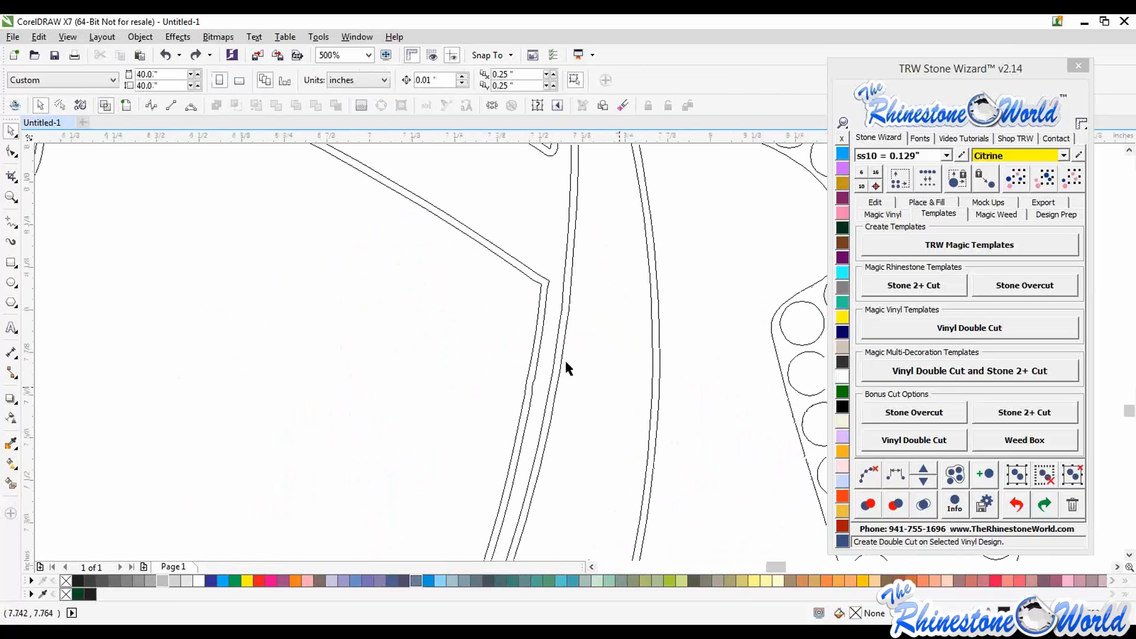
{"action": "scroll", "coordinate": [559, 361], "scroll_direction": "down", "scroll_amount": 3}
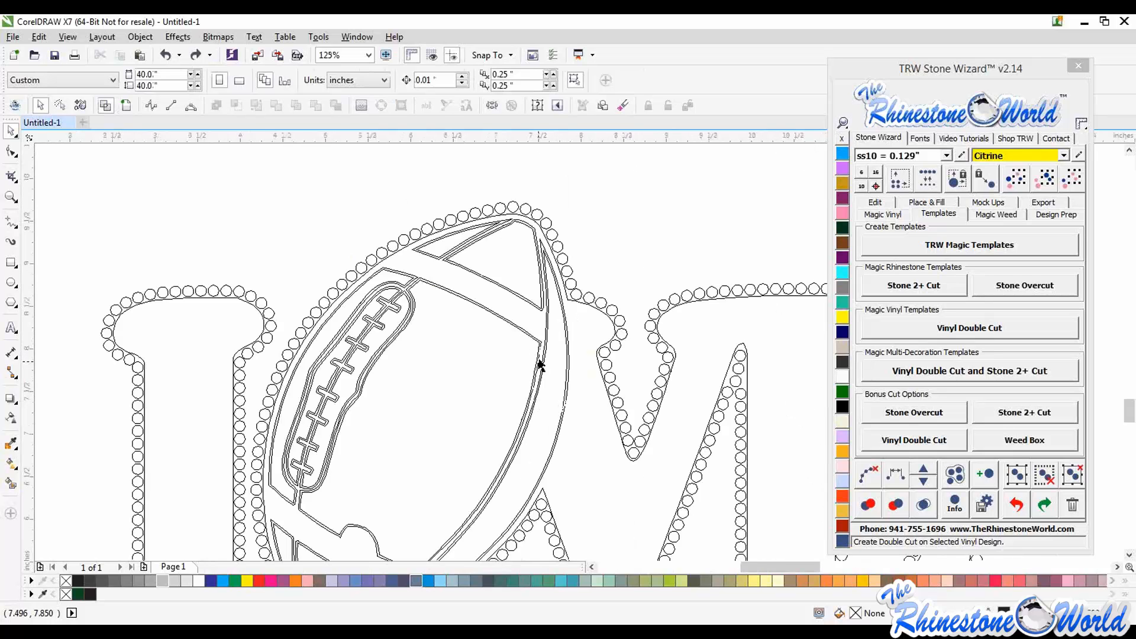
{"action": "left_click", "coordinate": [126, 105]}
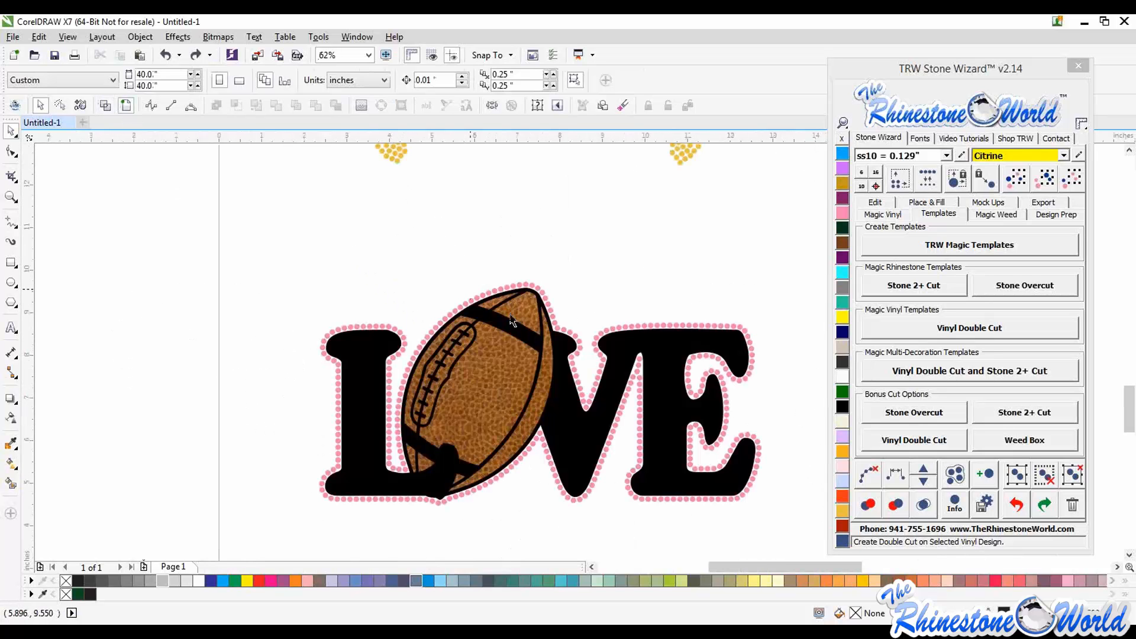
Show the Stone Wizard's video tutorial links for the template tools
{"action": "scroll", "coordinate": [514, 327], "scroll_direction": "down", "scroll_amount": 2}
{"action": "scroll", "coordinate": [522, 267], "scroll_direction": "down", "scroll_amount": 1}
{"action": "scroll", "coordinate": [518, 228], "scroll_direction": "up", "scroll_amount": 1}
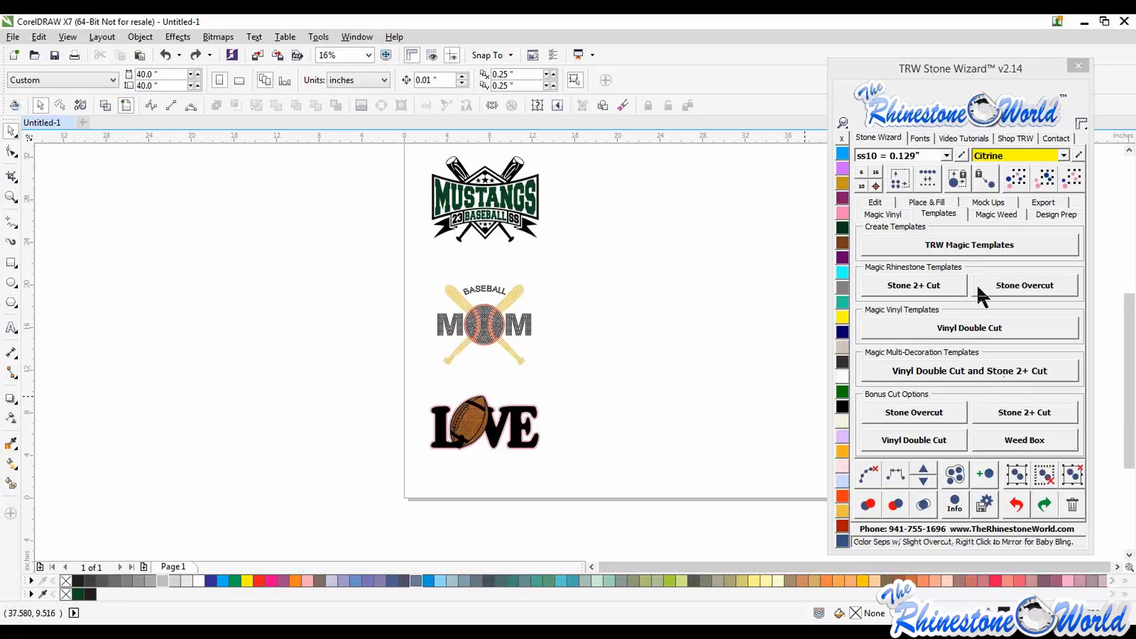
{"action": "left_click", "coordinate": [959, 140]}
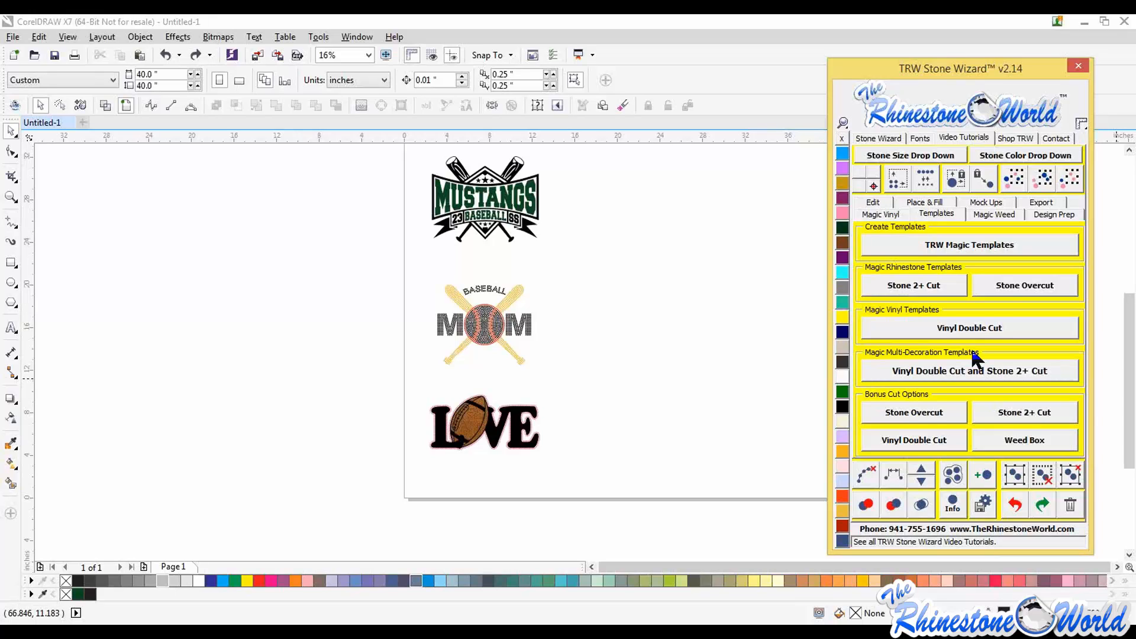
{"action": "left_click", "coordinate": [732, 378]}
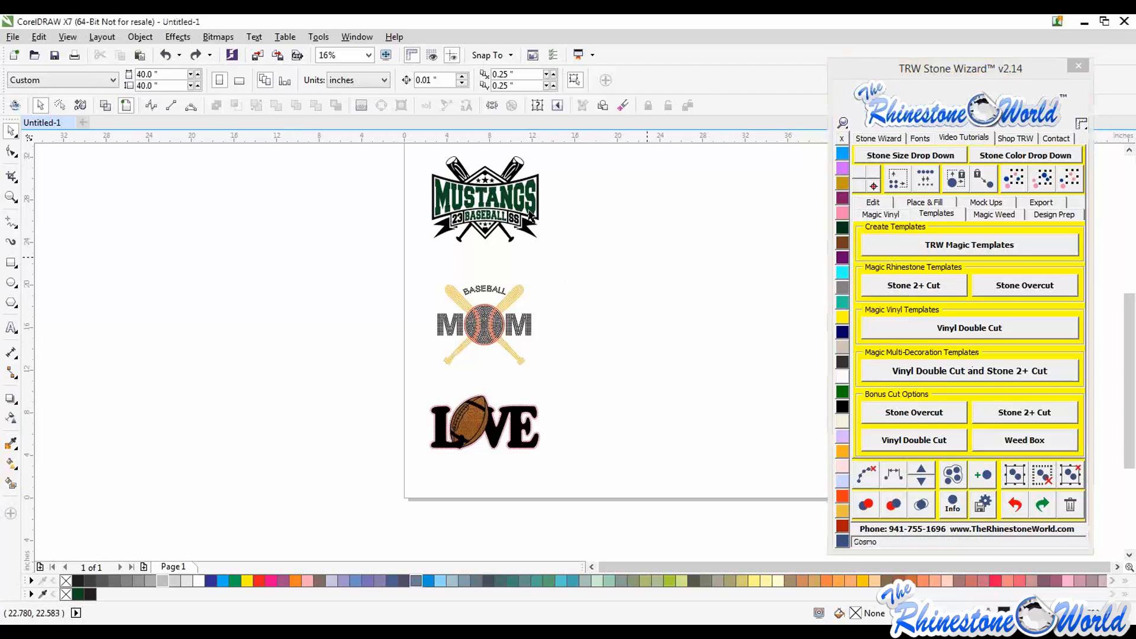
Move the green MUSTANGS lettering out of its logo and place three copies below it
{"action": "left_click_drag", "start_coordinate": [527, 219], "coordinate": [684, 214]}
{"action": "left_click_drag", "start_coordinate": [676, 260], "coordinate": [678, 265]}
{"action": "left_click_drag", "start_coordinate": [678, 264], "coordinate": [682, 323]}
{"action": "right_click", "coordinate": [680, 320]}
{"action": "right_click", "coordinate": [675, 388]}
{"action": "left_click_drag", "start_coordinate": [681, 324], "coordinate": [675, 391]}
Return to the Stone Wizard's working template tools and add a separate weed box around each of the four MUSTANGS words
{"action": "left_click", "coordinate": [691, 225]}
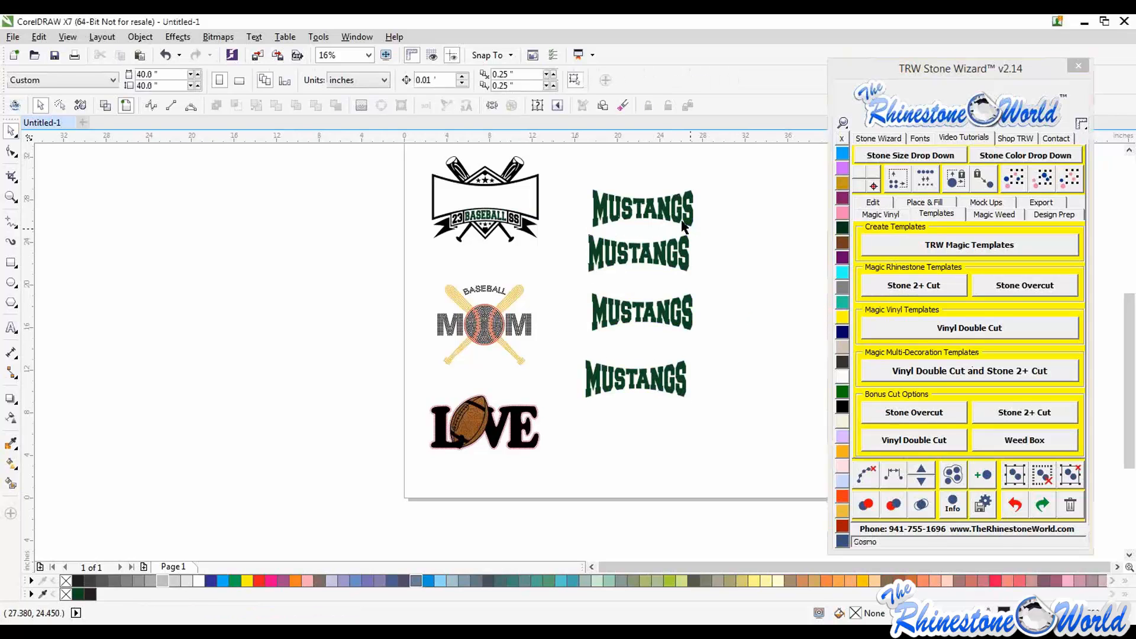
{"action": "left_click", "coordinate": [874, 203]}
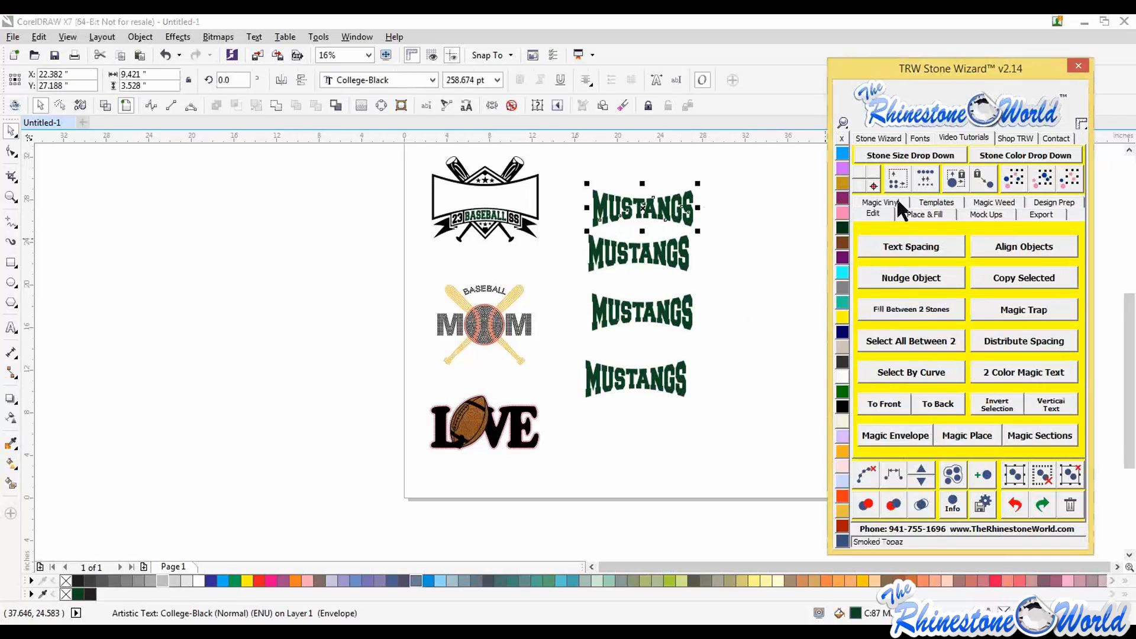
{"action": "left_click", "coordinate": [937, 212]}
{"action": "left_click", "coordinate": [874, 137]}
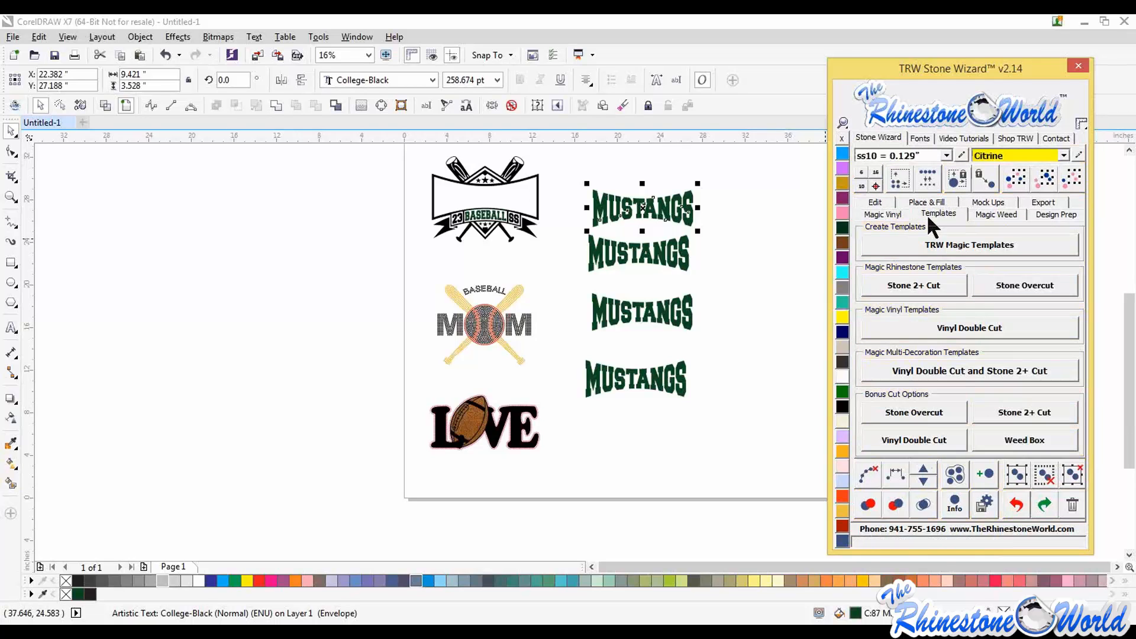
{"action": "left_click", "coordinate": [1032, 440]}
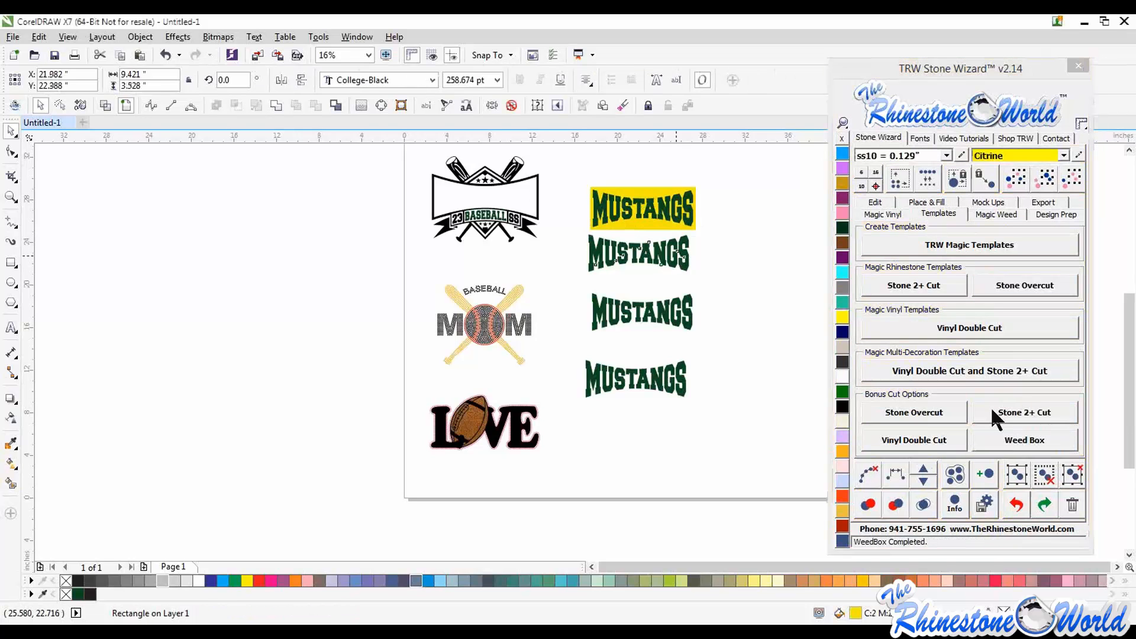
{"action": "left_click", "coordinate": [1006, 444]}
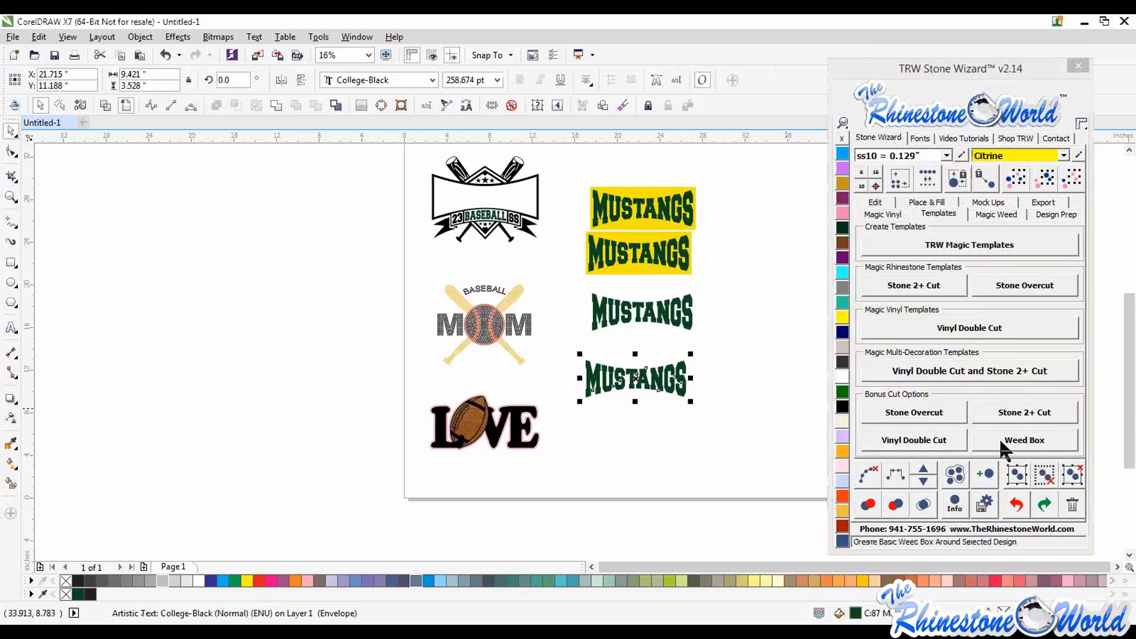
{"action": "left_click", "coordinate": [669, 322]}
{"action": "left_click", "coordinate": [1006, 440]}
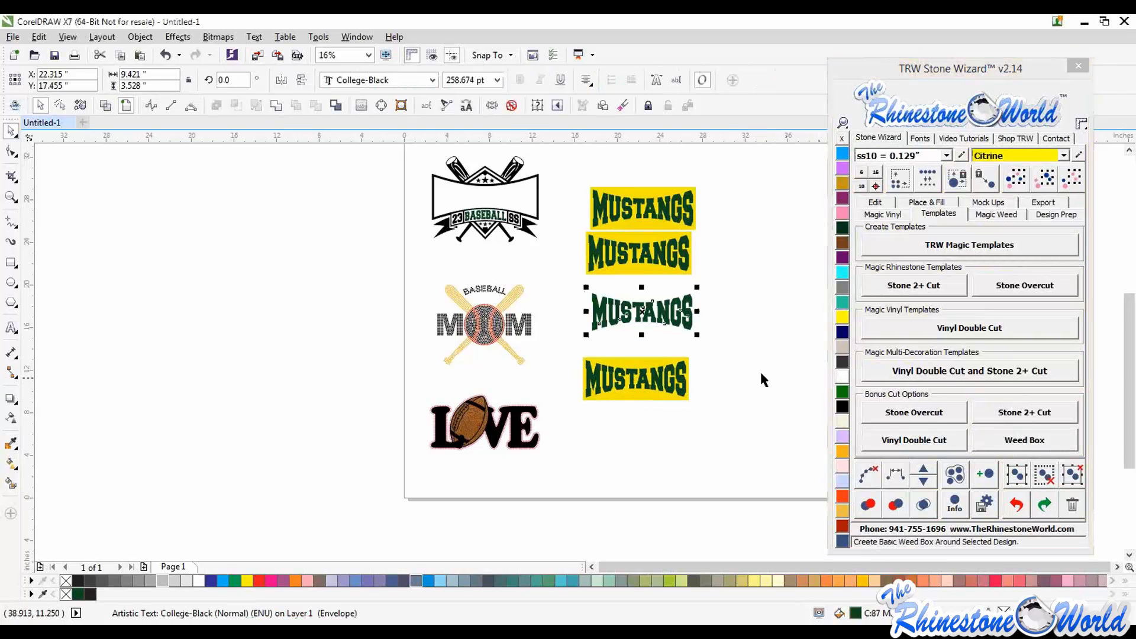
{"action": "left_click", "coordinate": [737, 353]}
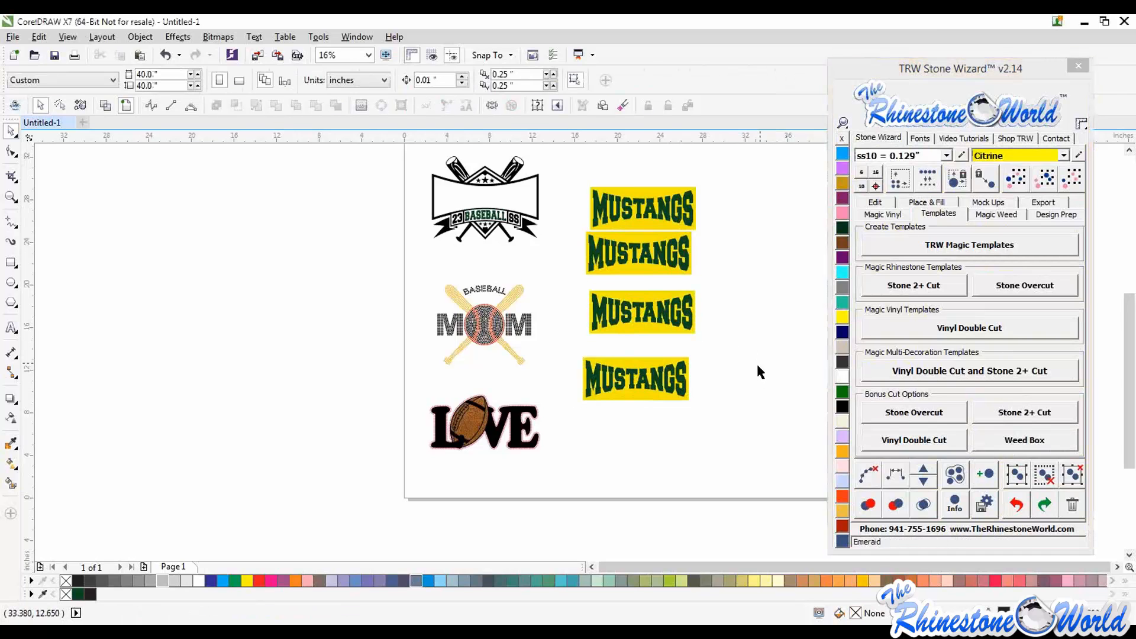
Undo the weed boxes, the copies and the move of the MUSTANGS lettering
{"action": "left_click_drag", "start_coordinate": [725, 171], "coordinate": [572, 442]}
{"action": "left_click", "coordinate": [730, 386]}
{"action": "key", "text": "ctrl+z"}
{"action": "key", "text": "ctrl+z"}
{"action": "key", "text": "ctrl+z"}
{"action": "key", "text": "ctrl+z"}
{"action": "key", "text": "ctrl+z"}
{"action": "key", "text": "ctrl+z"}
{"action": "key", "text": "ctrl+z"}
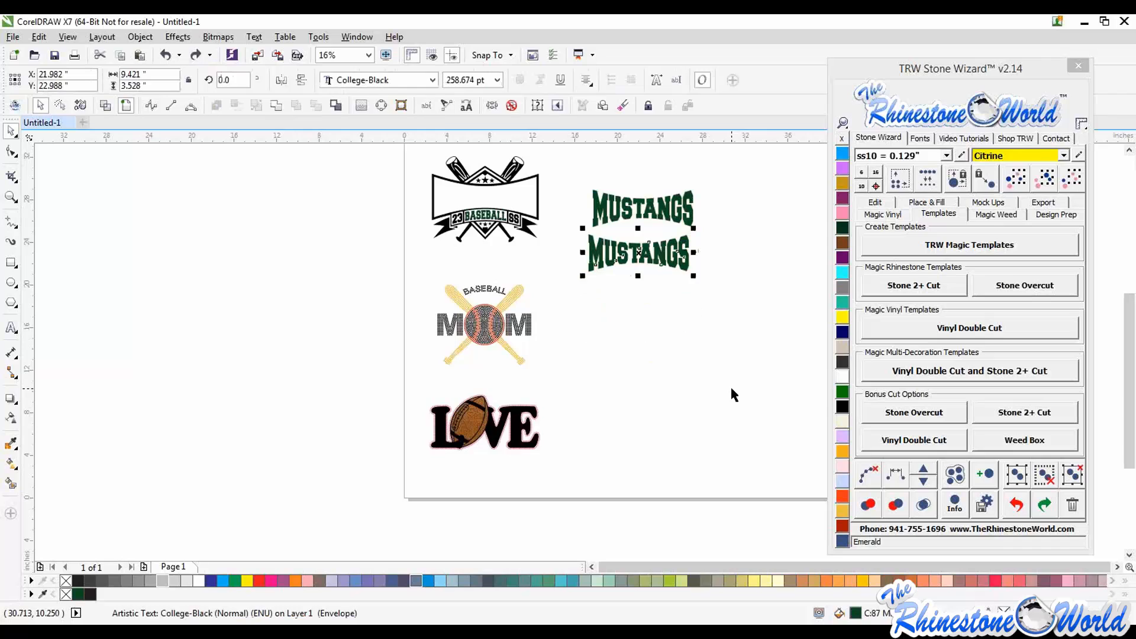
{"action": "left_click", "coordinate": [675, 351]}
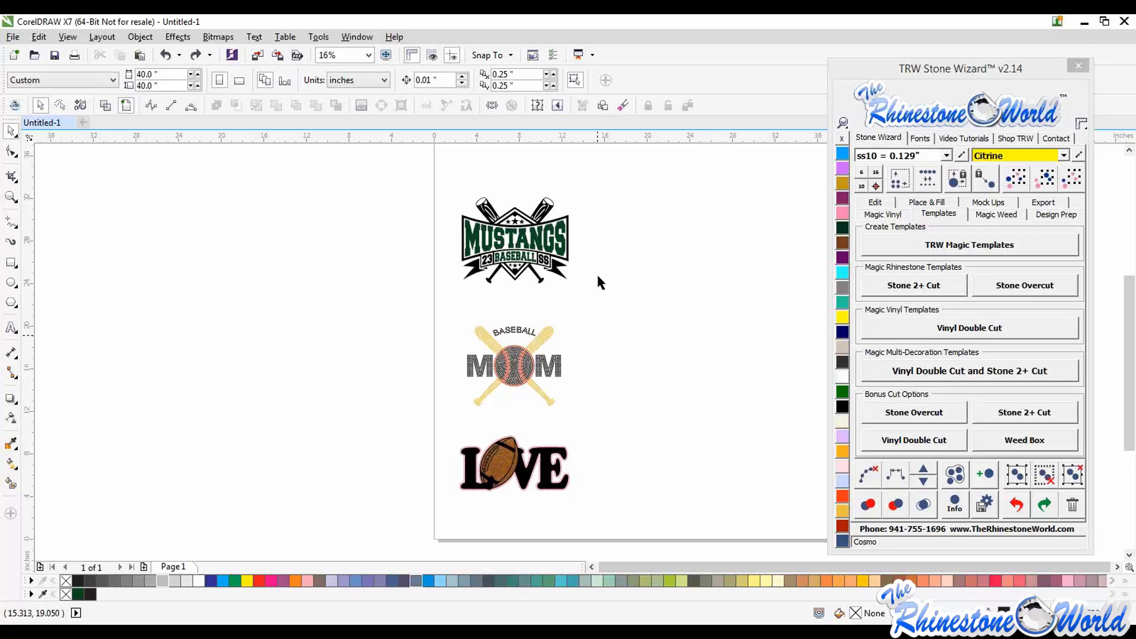
{"action": "scroll", "coordinate": [614, 259], "scroll_direction": "up", "scroll_amount": 1}
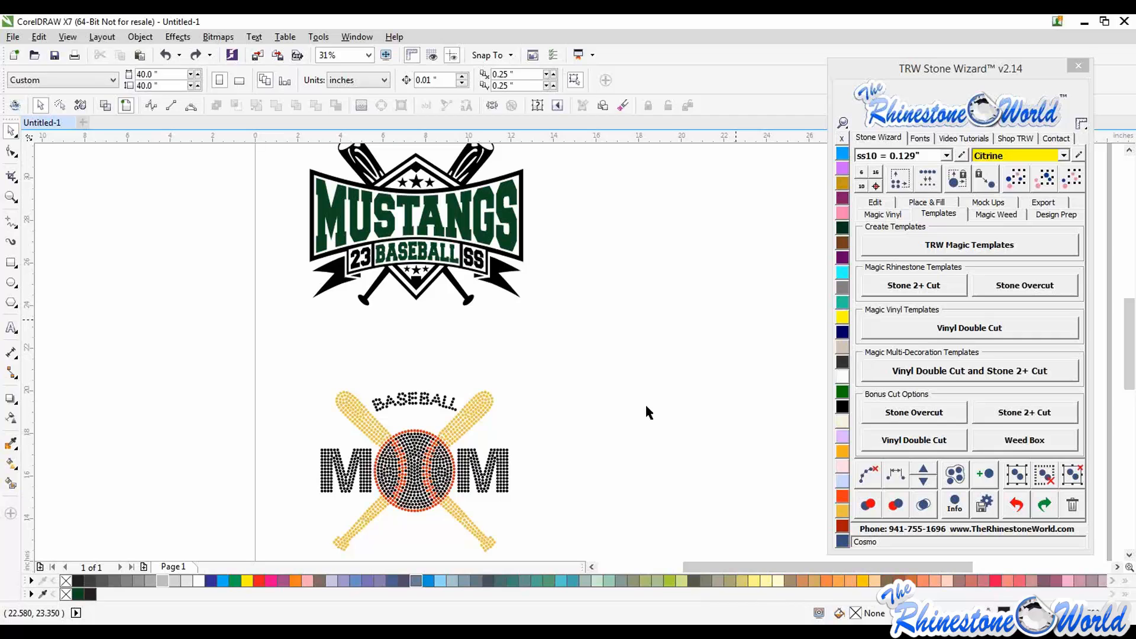
{"action": "scroll", "coordinate": [645, 403], "scroll_direction": "down", "scroll_amount": 2}
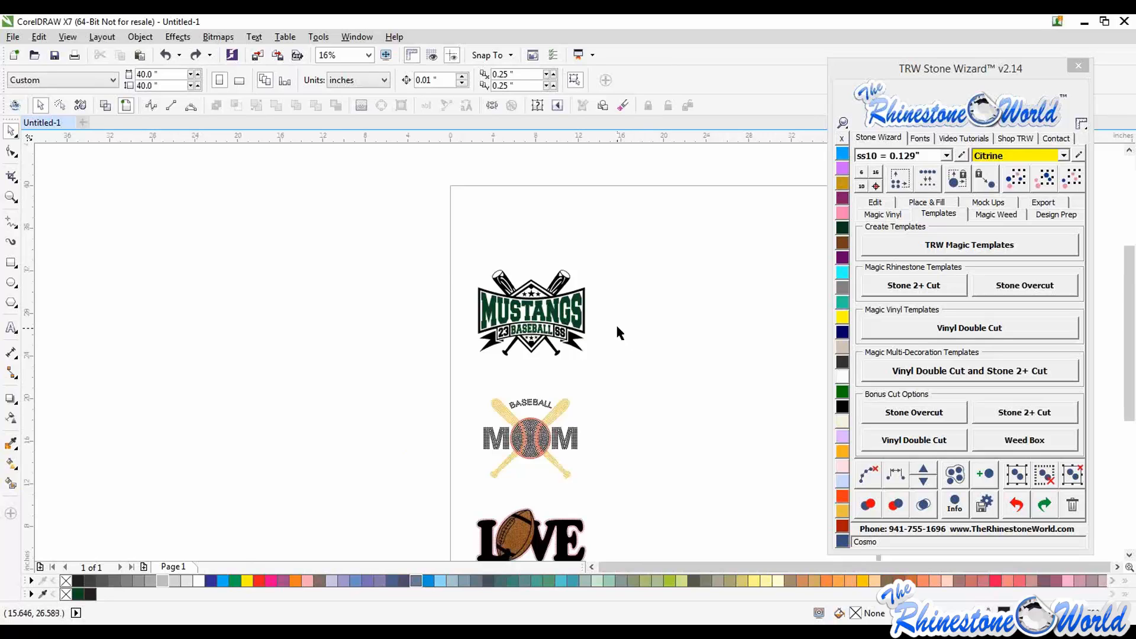
{"action": "scroll", "coordinate": [618, 333], "scroll_direction": "down", "scroll_amount": 1}
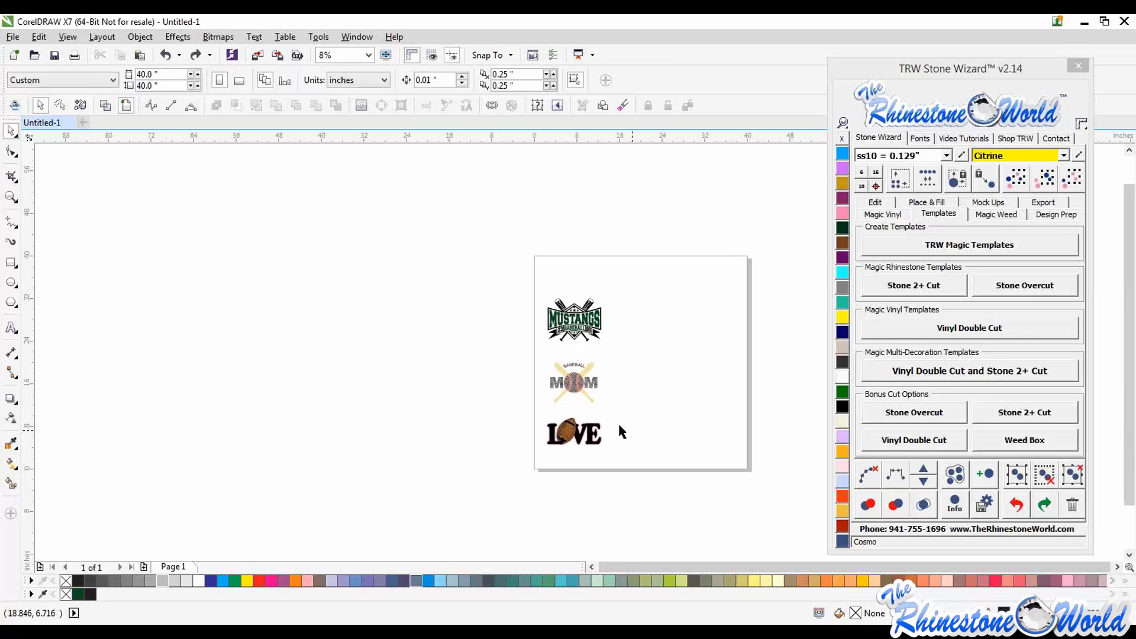
{"action": "scroll", "coordinate": [619, 425], "scroll_direction": "up", "scroll_amount": 1}
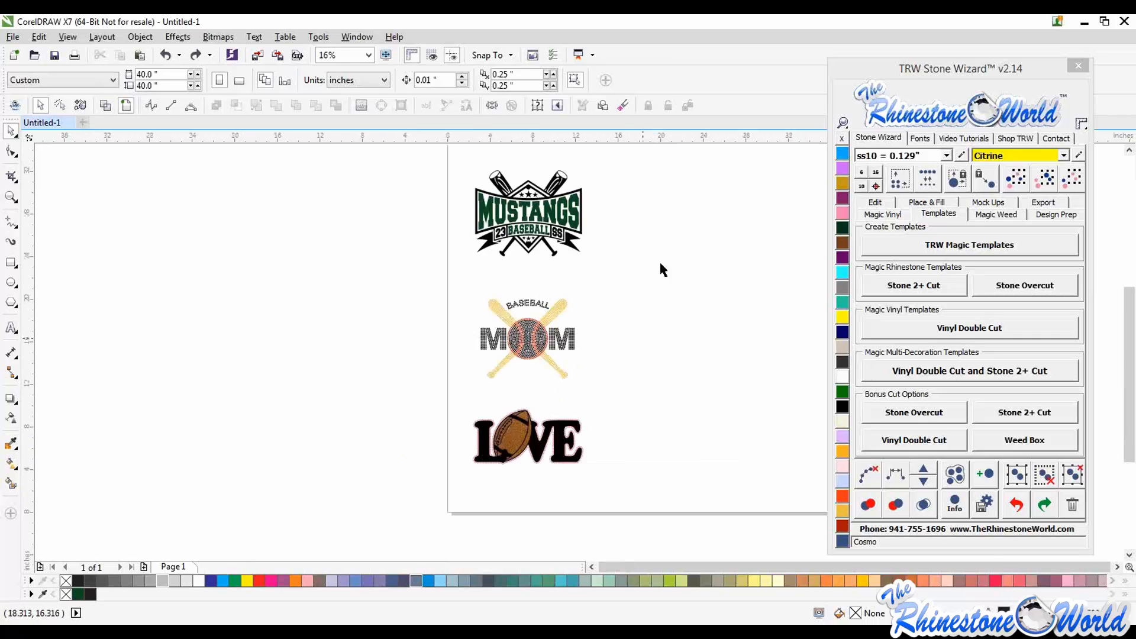
Place a copy of the LOVE football design directly below the original
{"action": "scroll", "coordinate": [659, 263], "scroll_direction": "down", "scroll_amount": 1}
{"action": "left_click_drag", "start_coordinate": [673, 217], "coordinate": [472, 457]}
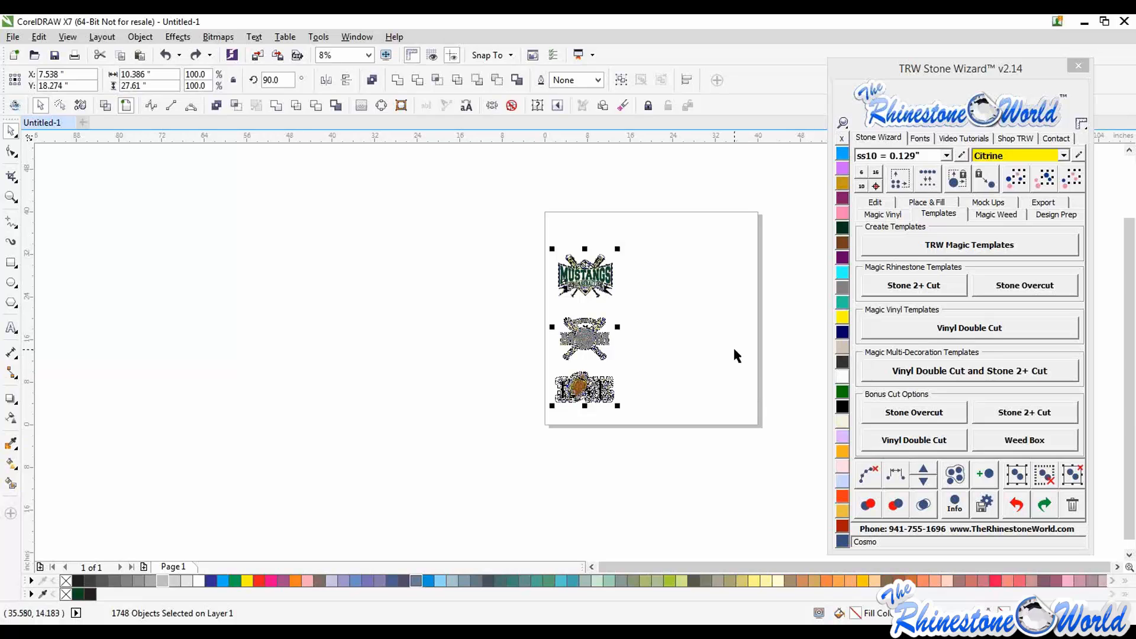
{"action": "left_click", "coordinate": [674, 373]}
{"action": "scroll", "coordinate": [669, 379], "scroll_direction": "up", "scroll_amount": 1}
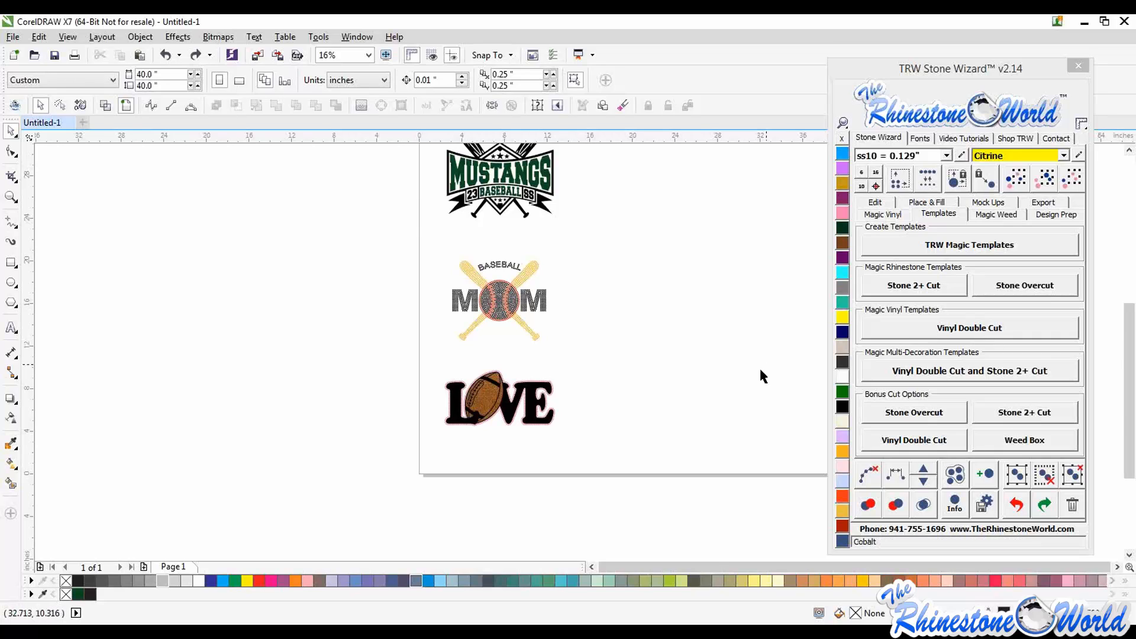
{"action": "scroll", "coordinate": [752, 370], "scroll_direction": "up", "scroll_amount": 1}
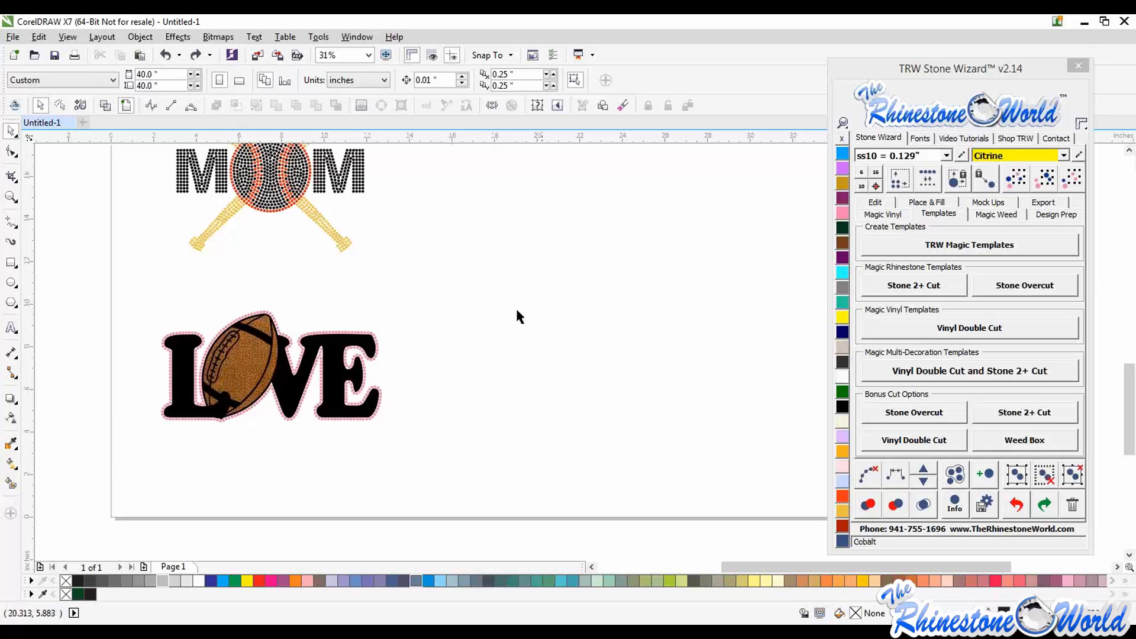
{"action": "left_click_drag", "start_coordinate": [486, 302], "coordinate": [174, 483]}
{"action": "left_click_drag", "start_coordinate": [335, 354], "coordinate": [335, 510]}
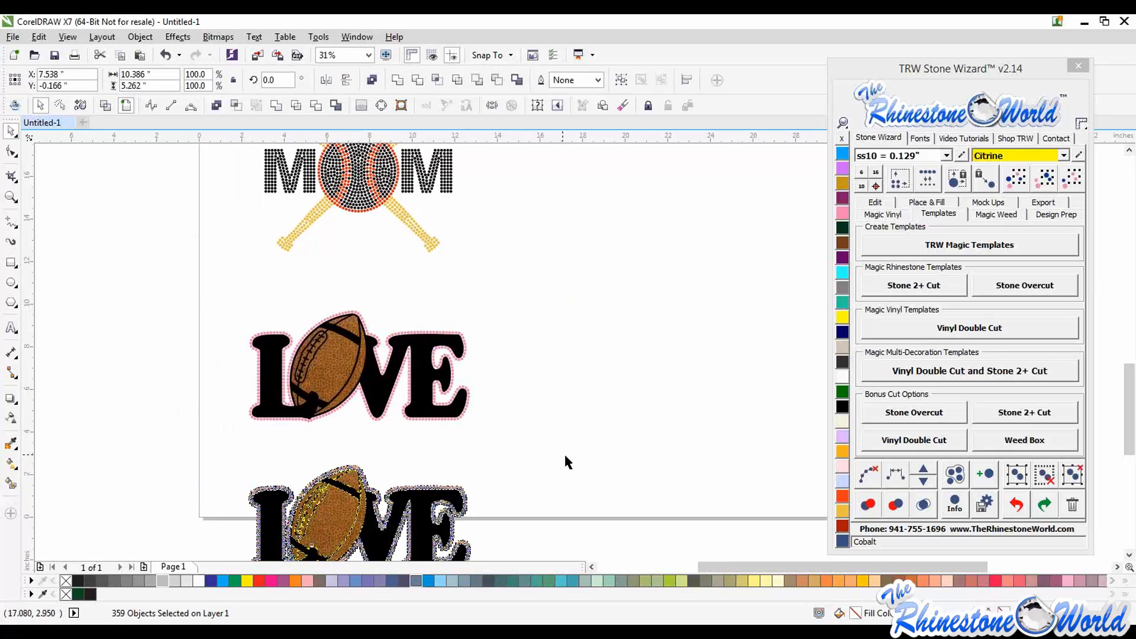
{"action": "left_click", "coordinate": [563, 460]}
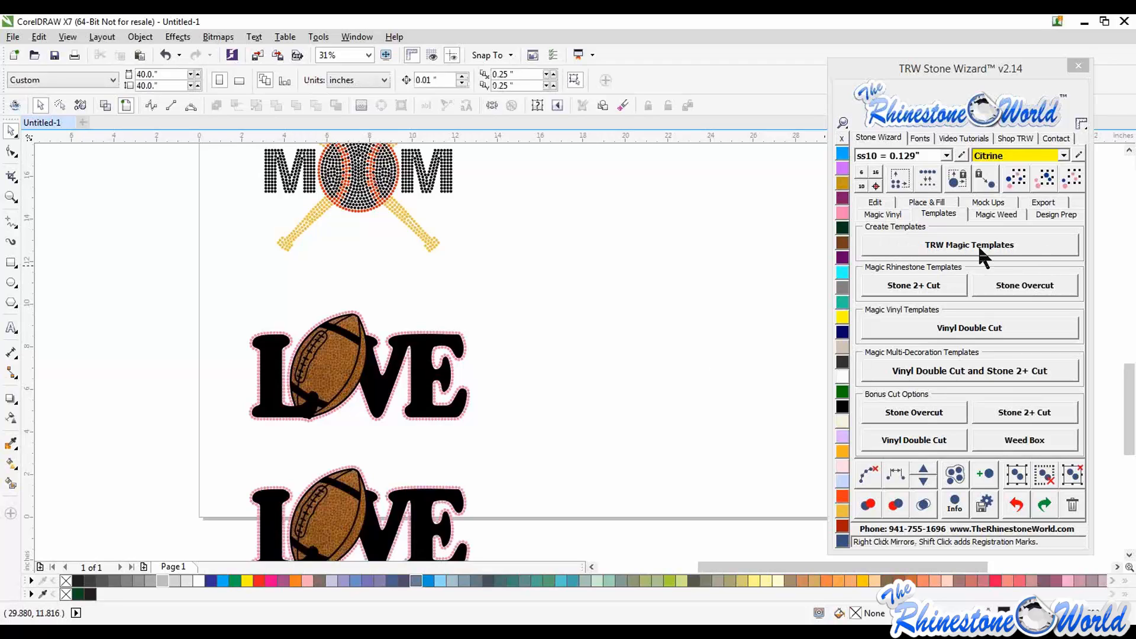
Create TRW Magic Templates from the original LOVE design and a Vinyl Double Cut and Stone 2+ Cut template from its copy
{"action": "left_click_drag", "start_coordinate": [487, 284], "coordinate": [245, 439]}
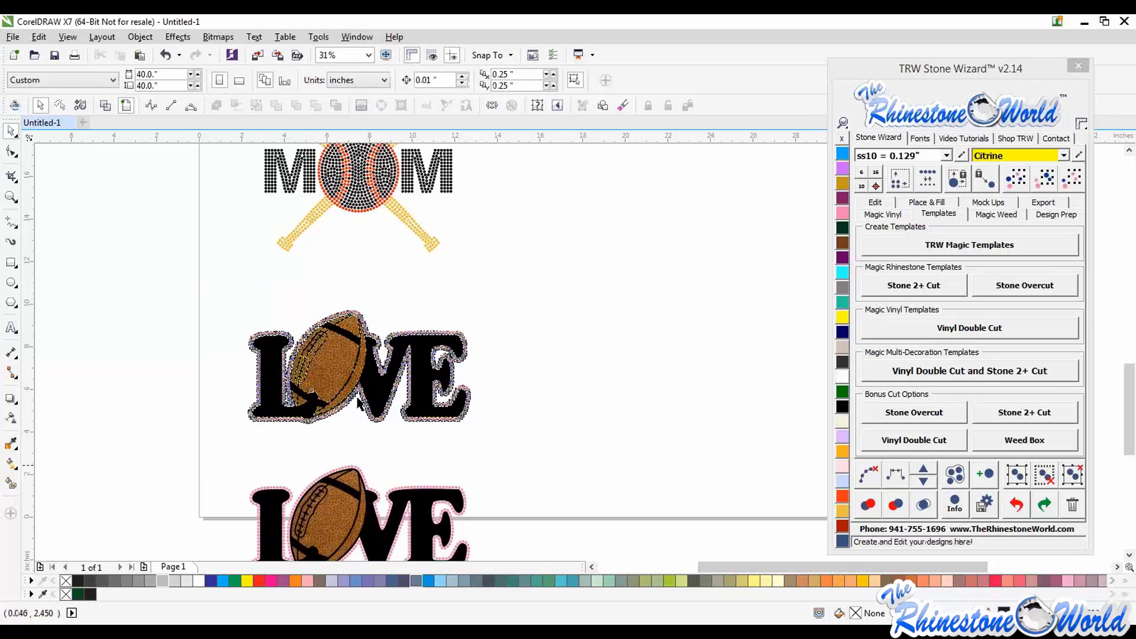
{"action": "left_click", "coordinate": [927, 248]}
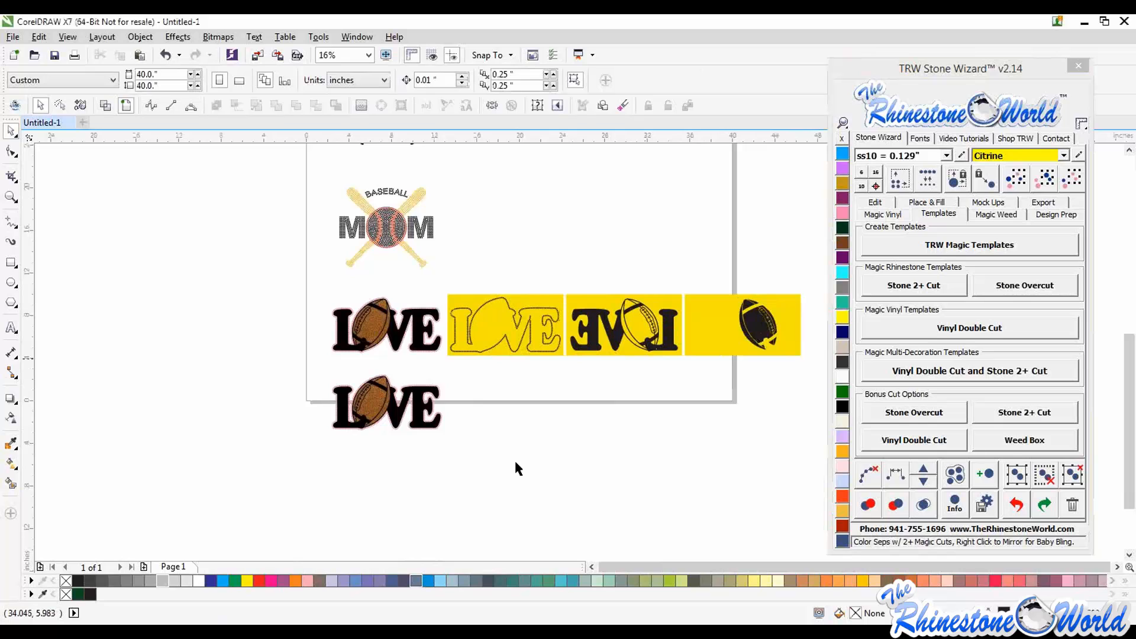
{"action": "left_click_drag", "start_coordinate": [515, 463], "coordinate": [313, 362]}
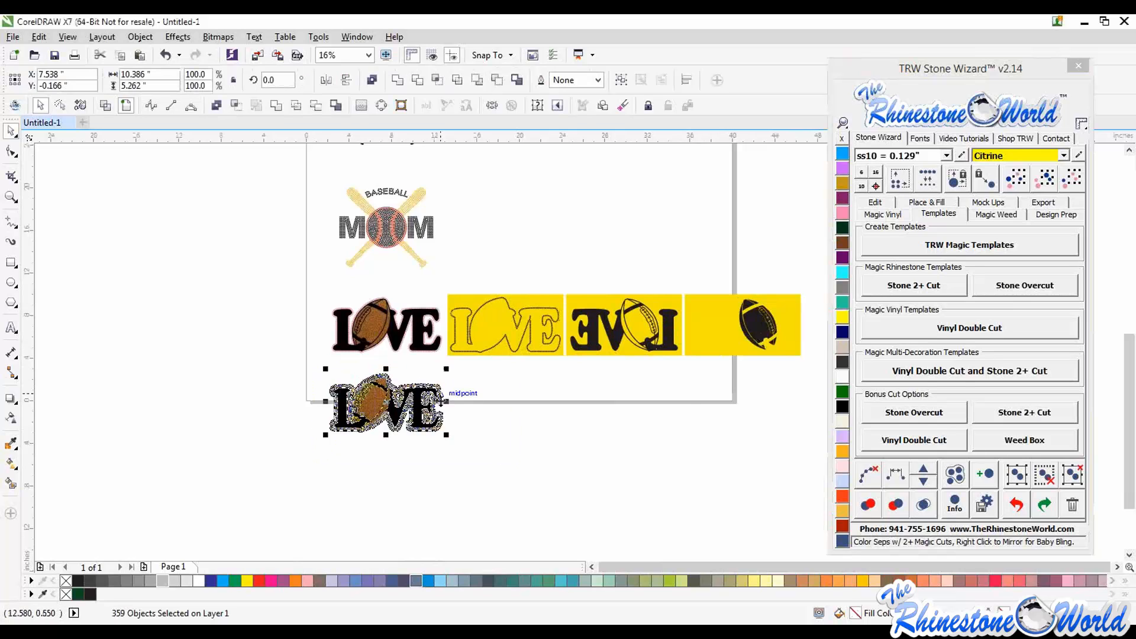
{"action": "left_click", "coordinate": [953, 359]}
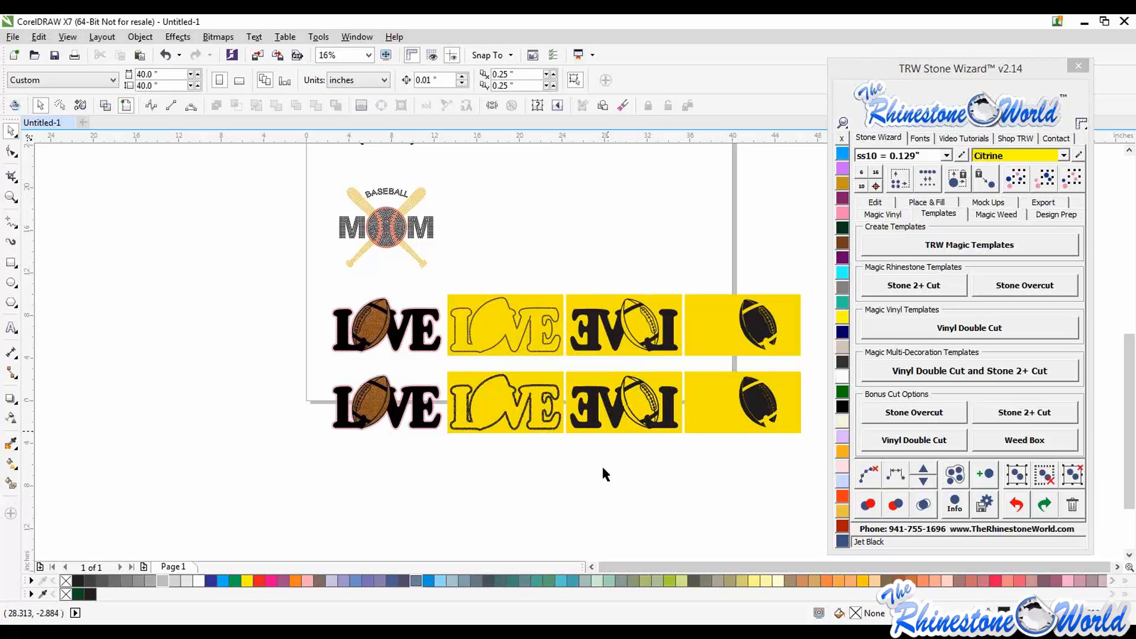
Delete both rows of yellow LOVE templates and the copied LOVE design, keeping the original
{"action": "scroll", "coordinate": [587, 439], "scroll_direction": "down", "scroll_amount": 1}
{"action": "left_click_drag", "start_coordinate": [742, 466], "coordinate": [516, 341]}
{"action": "left_click", "coordinate": [586, 389]}
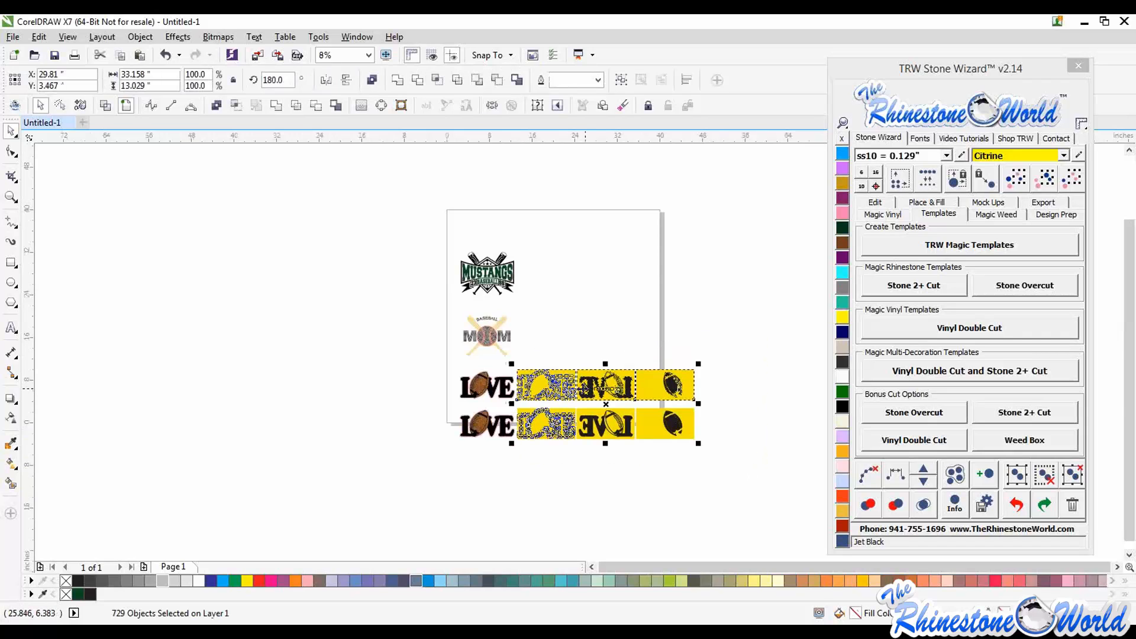
{"action": "key", "text": "Delete"}
{"action": "left_click_drag", "start_coordinate": [580, 483], "coordinate": [443, 411]}
{"action": "key", "text": "Delete"}
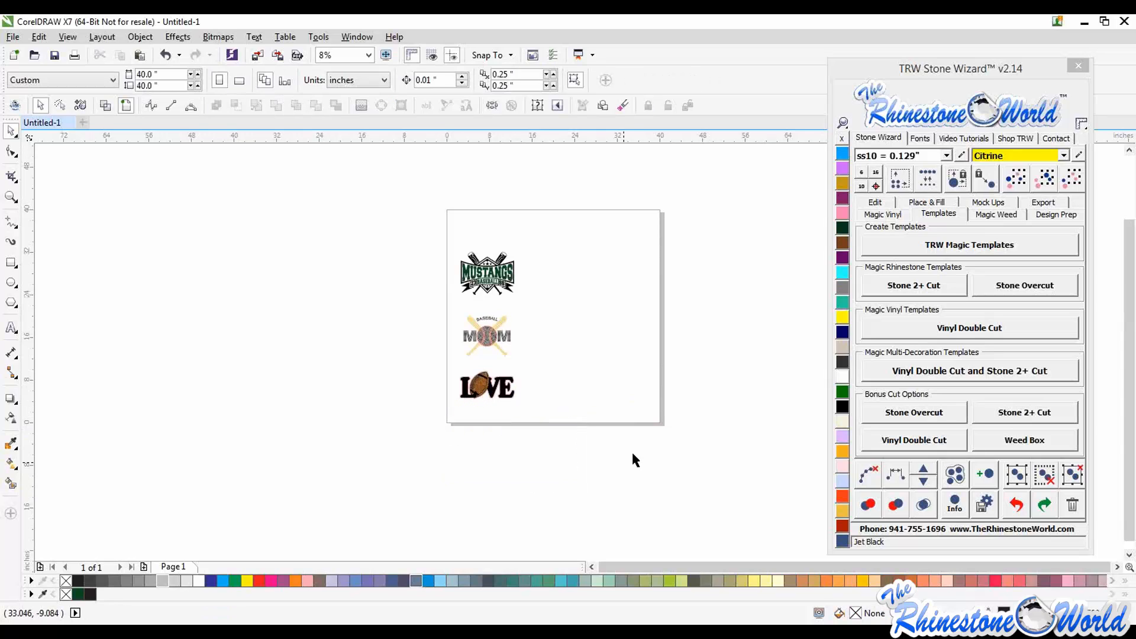
Show the Stone Wizard's editing tools and delete the MUSTANGS, BASEBALL MOM and LOVE designs from the page
{"action": "scroll", "coordinate": [615, 368], "scroll_direction": "down", "scroll_amount": 1}
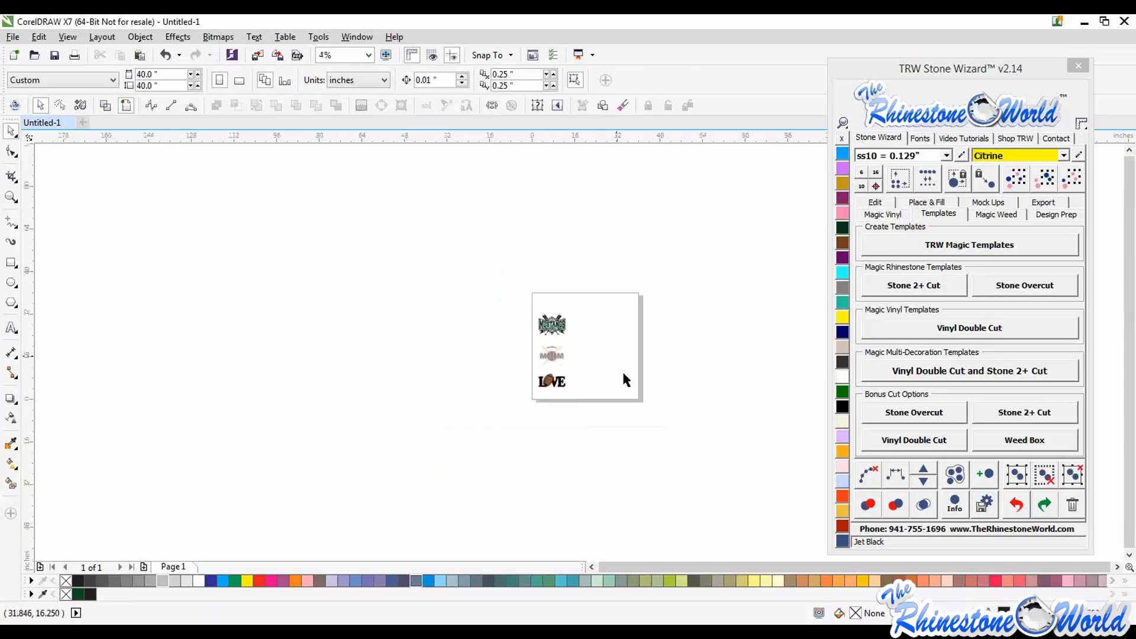
{"action": "scroll", "coordinate": [617, 364], "scroll_direction": "up", "scroll_amount": 1}
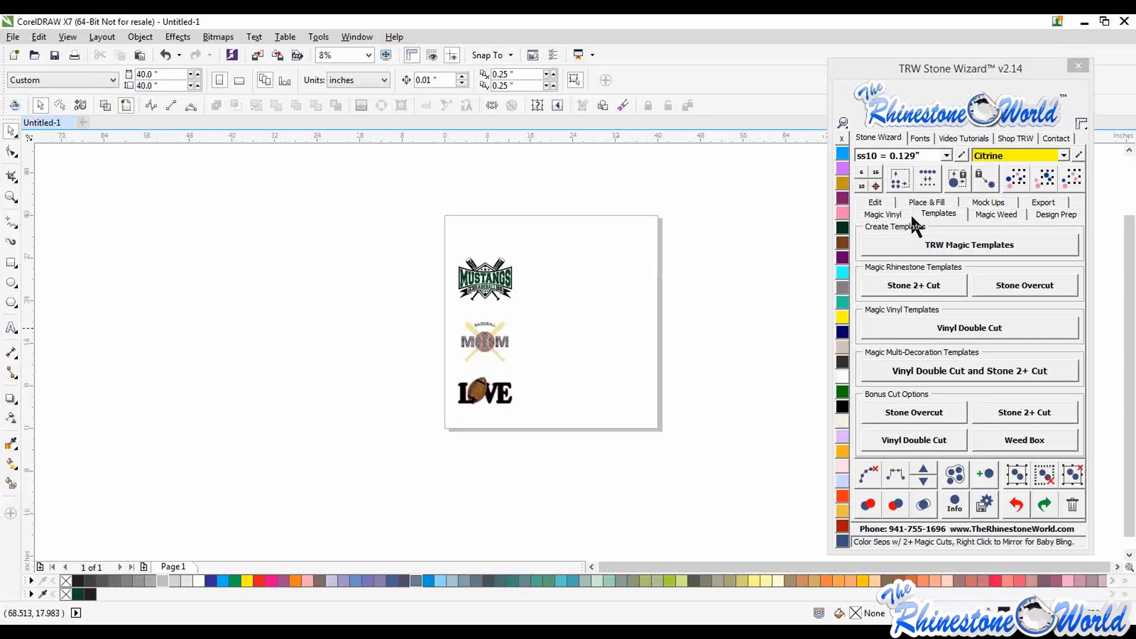
{"action": "left_click", "coordinate": [876, 203]}
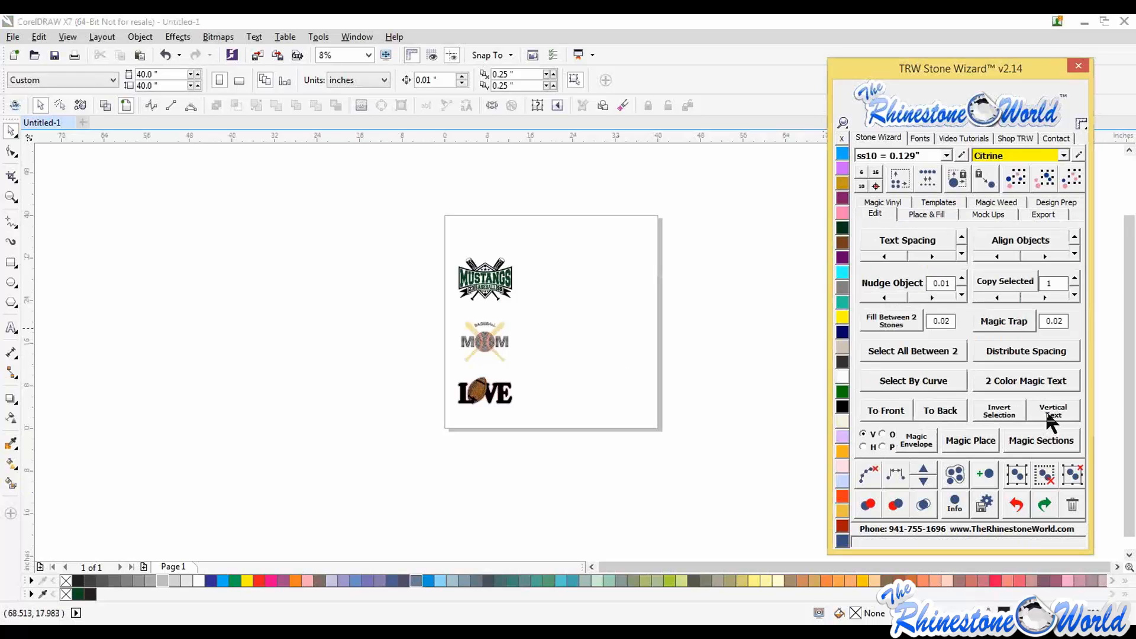
{"action": "left_click_drag", "start_coordinate": [586, 224], "coordinate": [392, 431]}
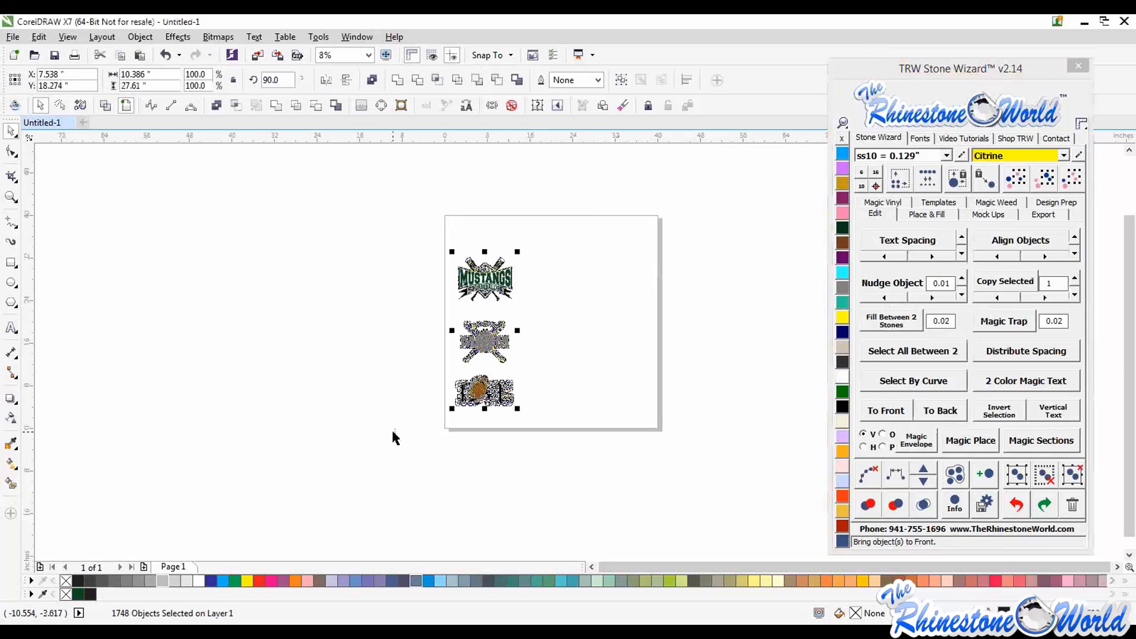
{"action": "key", "text": "Delete"}
Add the artistic text VERTICAL in the College-Black font on the empty page
{"action": "scroll", "coordinate": [567, 293], "scroll_direction": "up", "scroll_amount": 1}
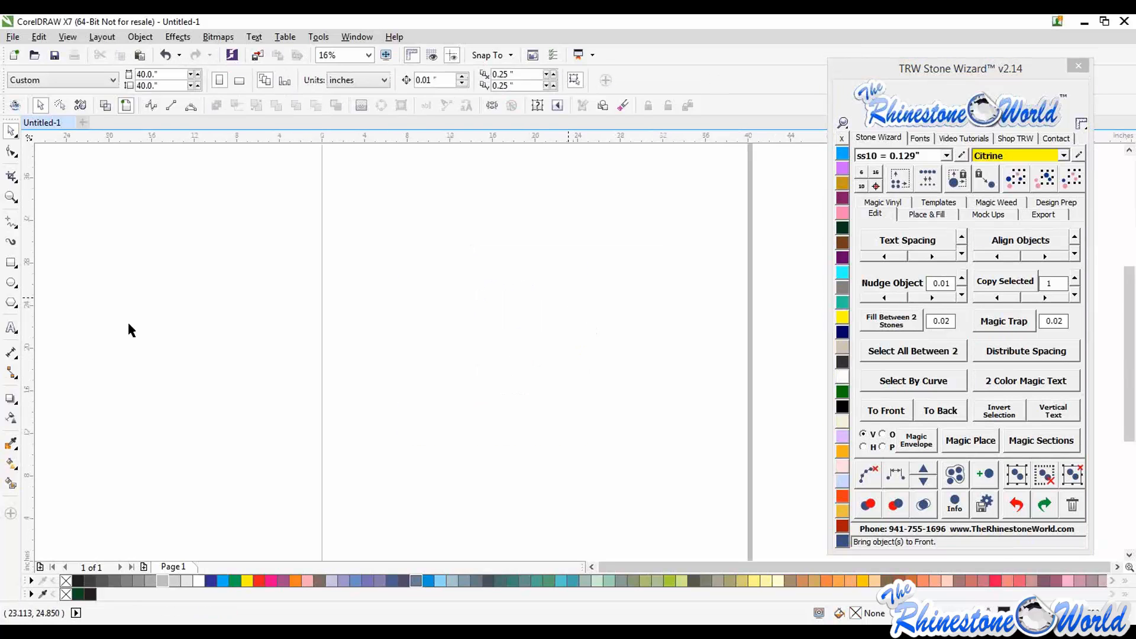
{"action": "left_click", "coordinate": [11, 327]}
{"action": "left_click", "coordinate": [441, 332]}
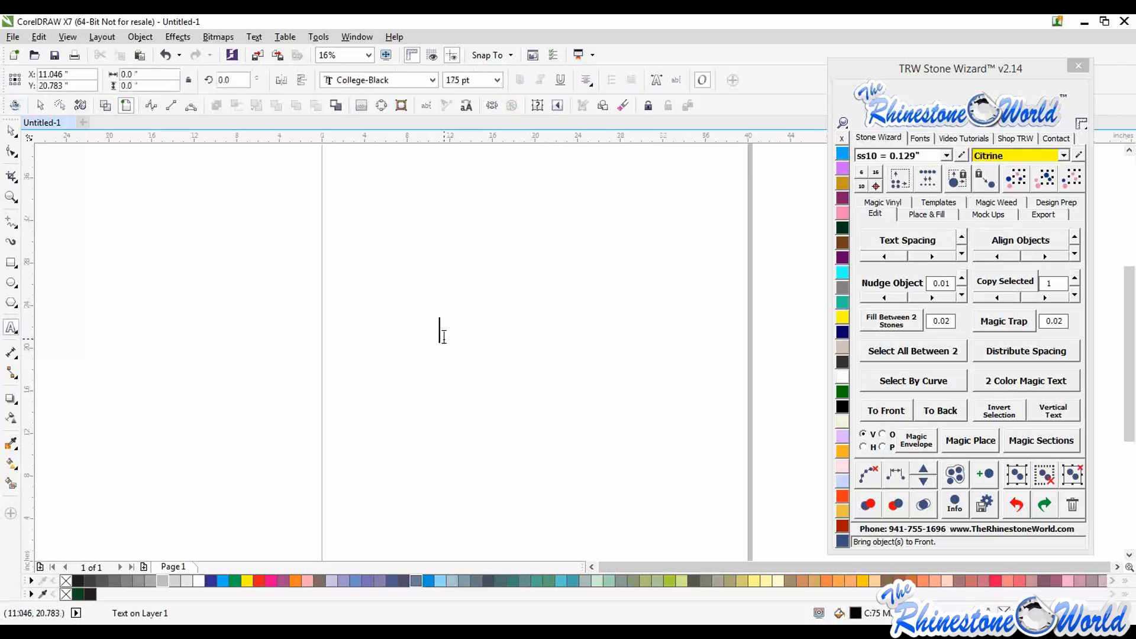
{"action": "type", "text": "VERTI"}
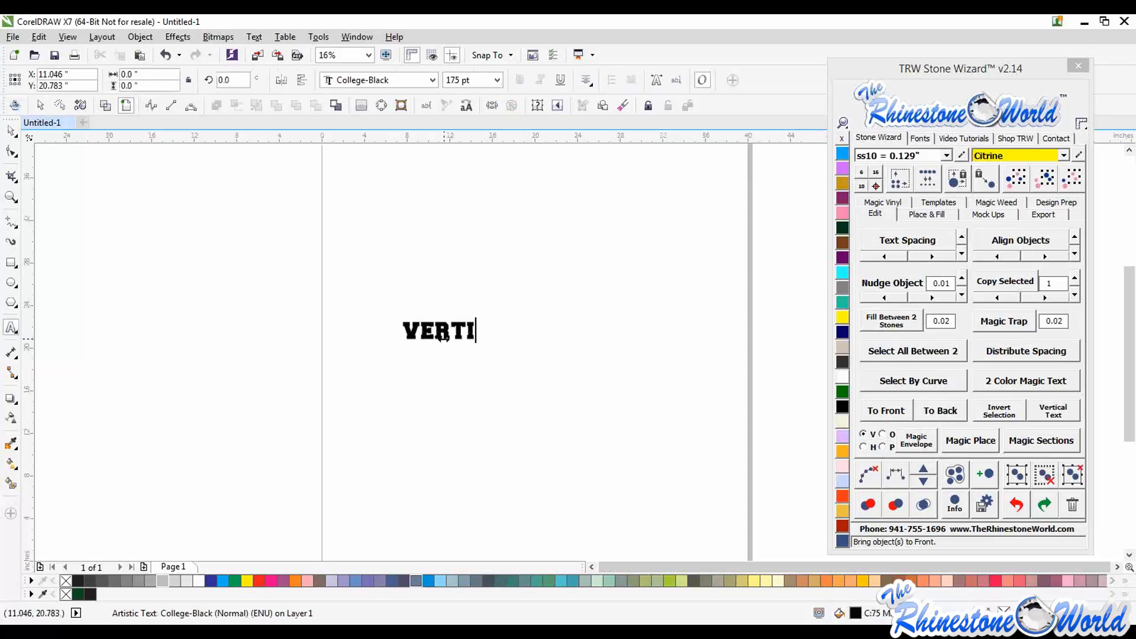
{"action": "type", "text": "CAL"}
{"action": "key", "text": "Escape"}
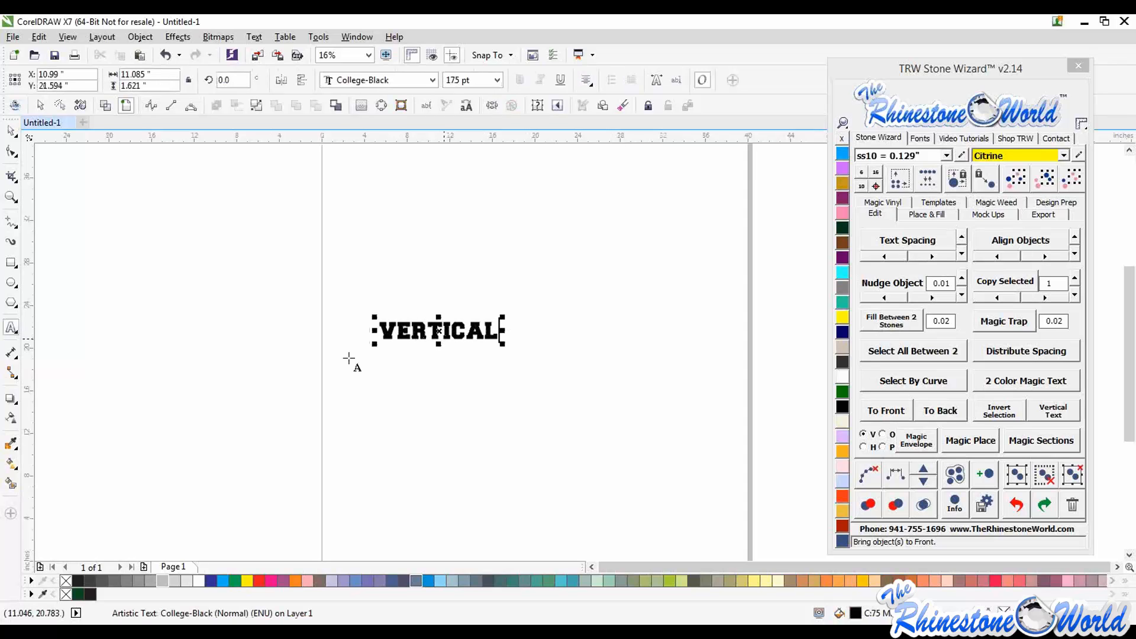
Enlarge the VERTICAL text to about 334 pt, roughly 17.7 inches wide, and move it near the top of the page
{"action": "left_click", "coordinate": [9, 135]}
{"action": "left_click_drag", "start_coordinate": [437, 324], "coordinate": [593, 244]}
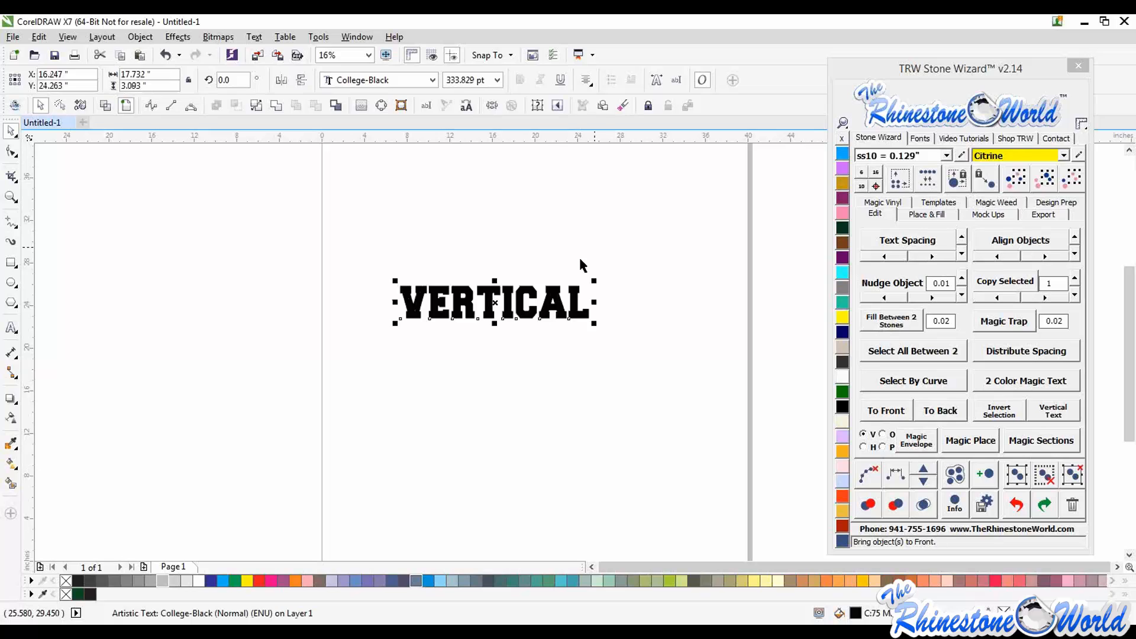
{"action": "left_click_drag", "start_coordinate": [579, 315], "coordinate": [581, 230]}
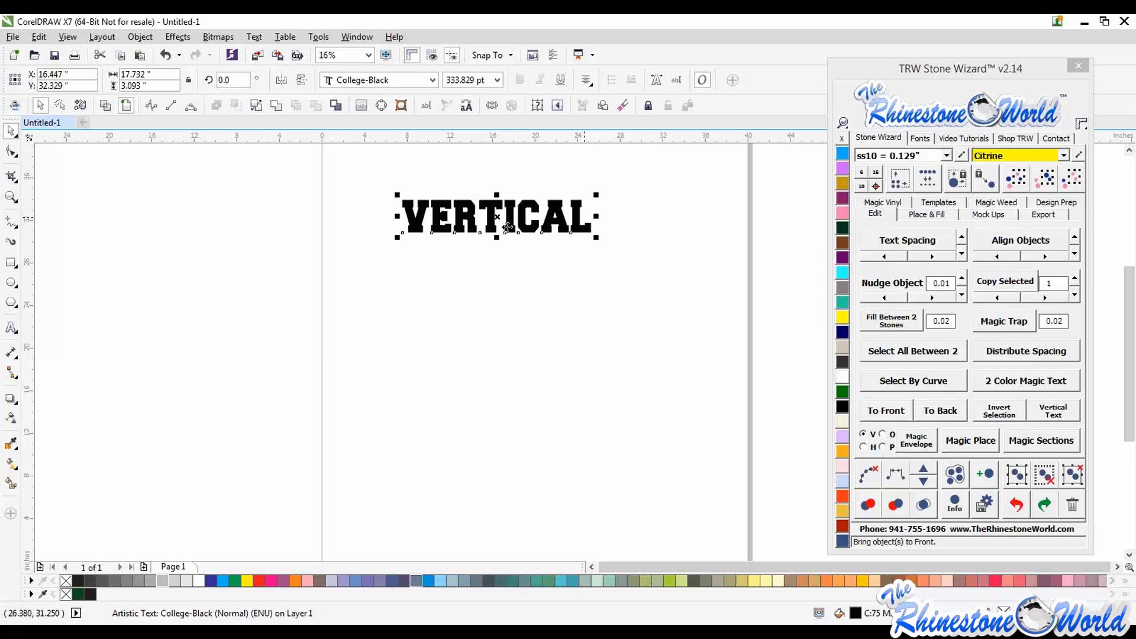
{"action": "left_click", "coordinate": [550, 291]}
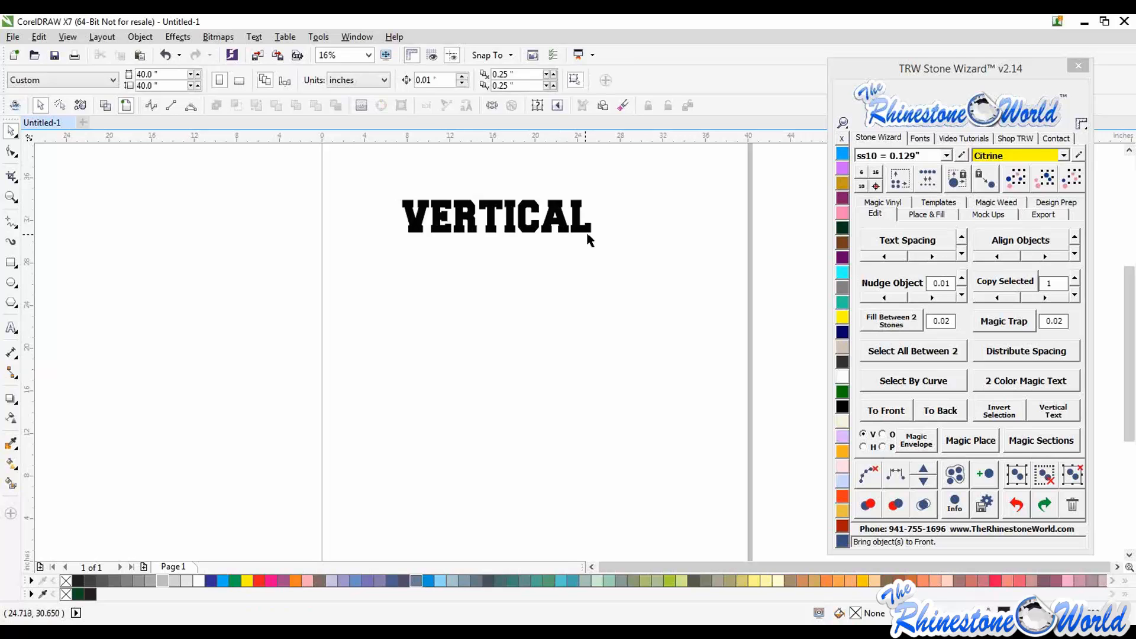
{"action": "left_click_drag", "start_coordinate": [579, 220], "coordinate": [588, 221]}
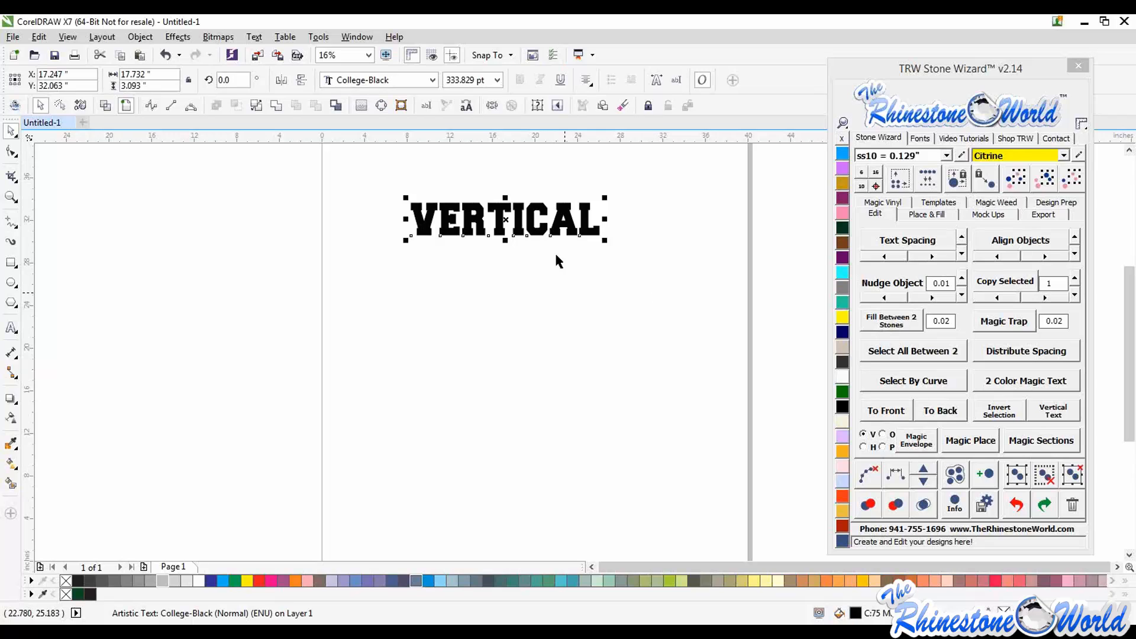
{"action": "left_click", "coordinate": [11, 327]}
{"action": "key", "text": "Left"}
{"action": "key", "text": "Left"}
{"action": "key", "text": "Left"}
{"action": "key", "text": "Left"}
{"action": "key", "text": "Left"}
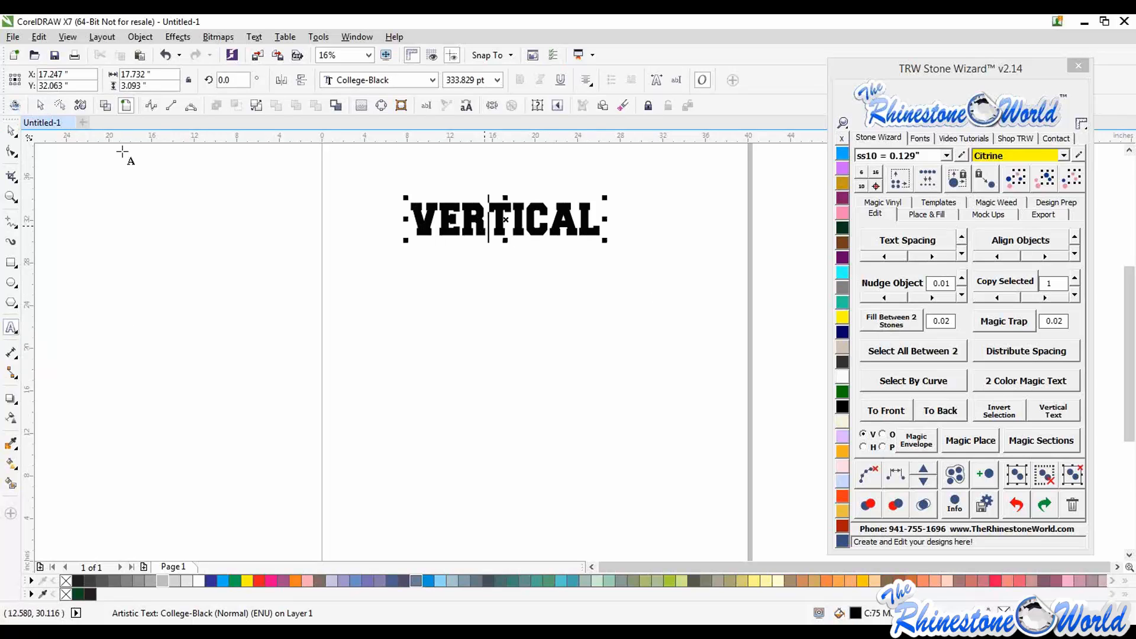
{"action": "left_click", "coordinate": [11, 132]}
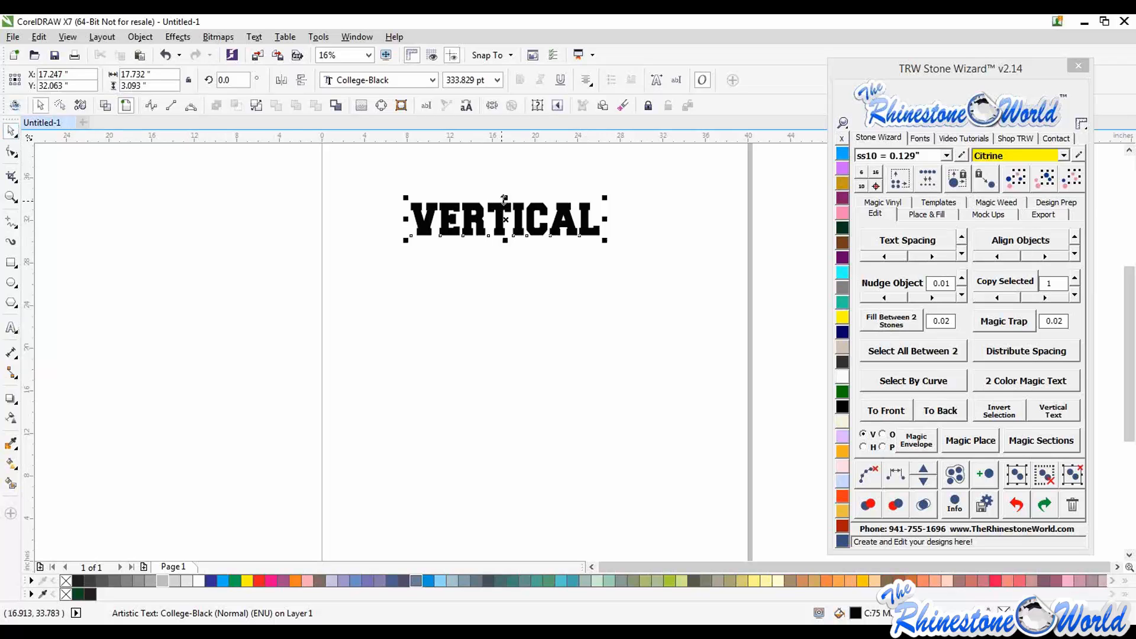
Shift the VERTICAL text slightly up and to the right, and stack its letters in a column with Vertical Text
{"action": "left_click", "coordinate": [483, 232]}
{"action": "left_click_drag", "start_coordinate": [608, 217], "coordinate": [629, 202]}
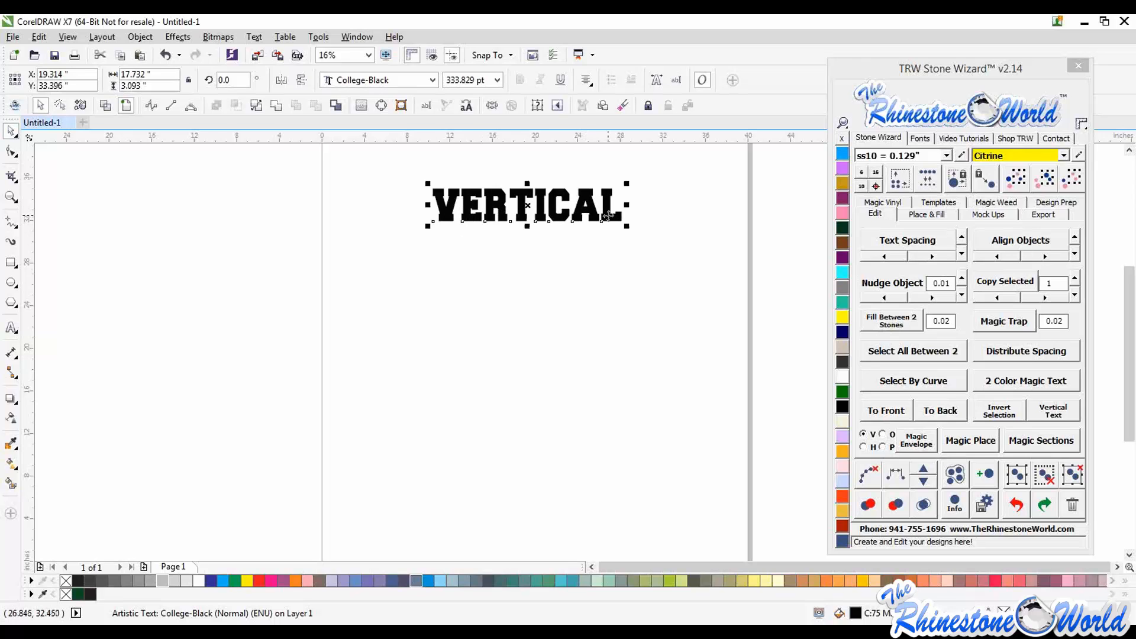
{"action": "left_click", "coordinate": [1037, 406]}
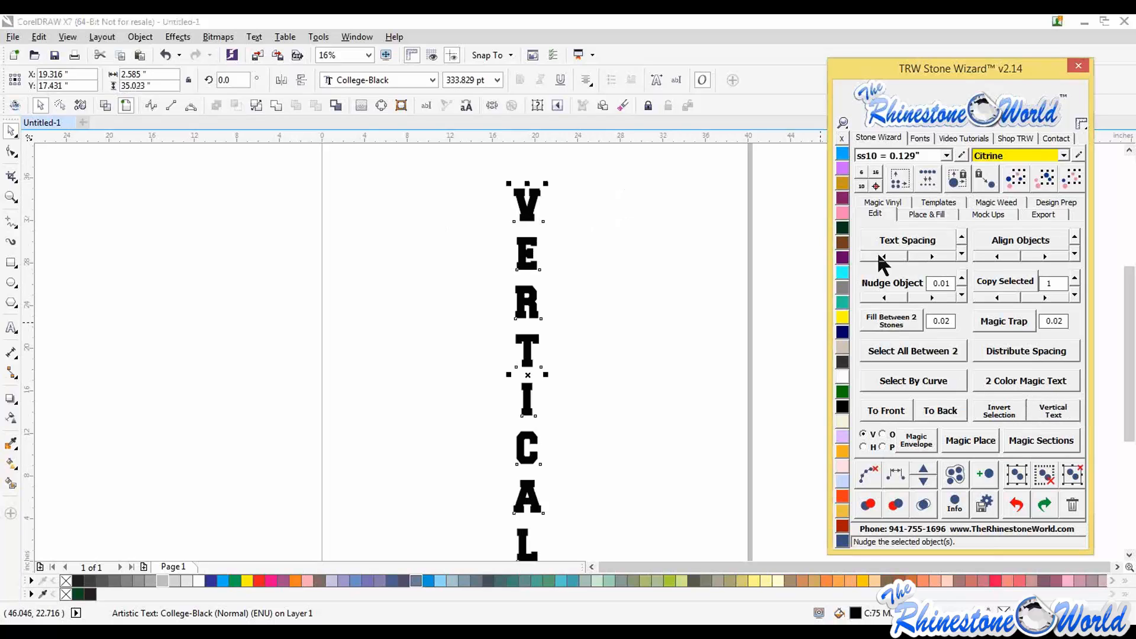
Tighten the text spacing of the stacked VERTICAL letters until the column is about 27 inches tall
{"action": "left_click", "coordinate": [963, 250]}
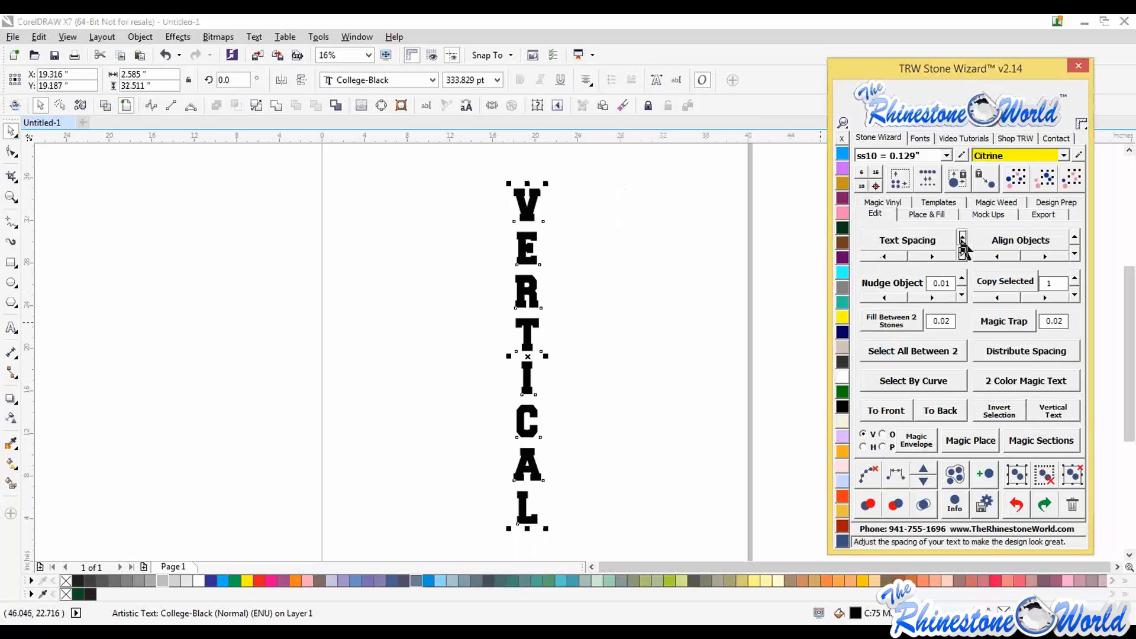
{"action": "left_click", "coordinate": [963, 250]}
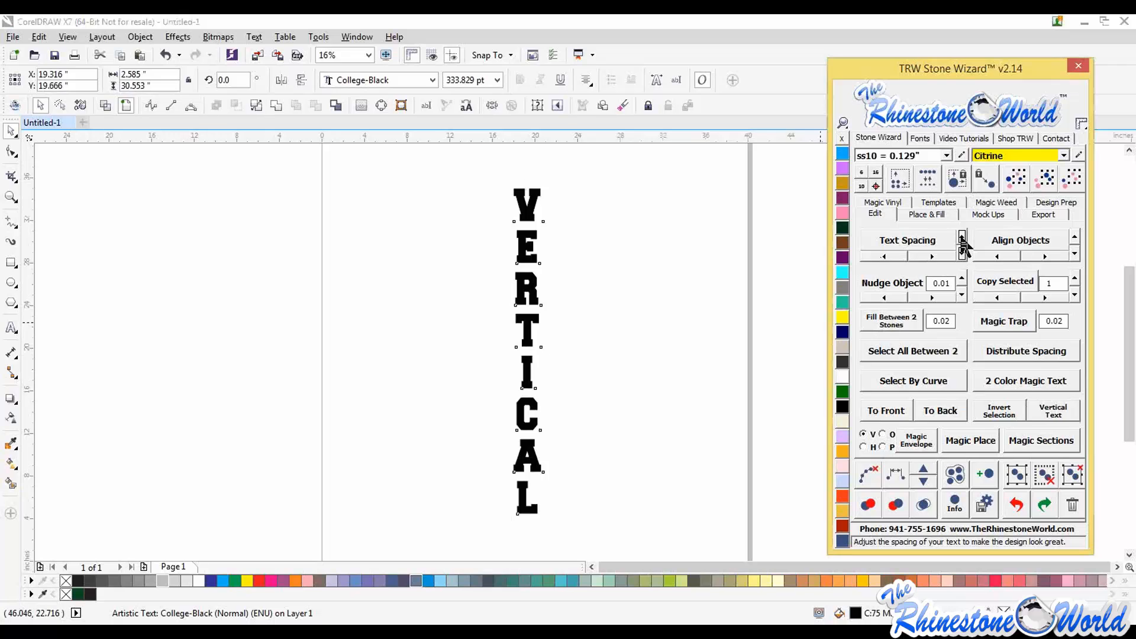
{"action": "left_click", "coordinate": [961, 252]}
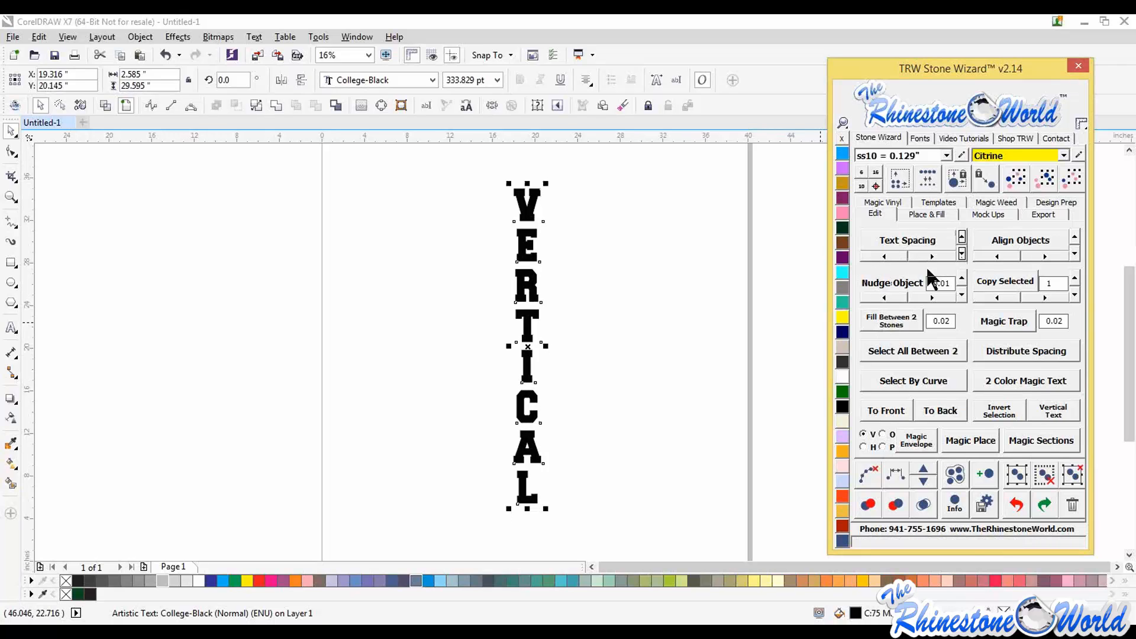
{"action": "left_click", "coordinate": [962, 238]}
{"action": "left_click", "coordinate": [963, 237]}
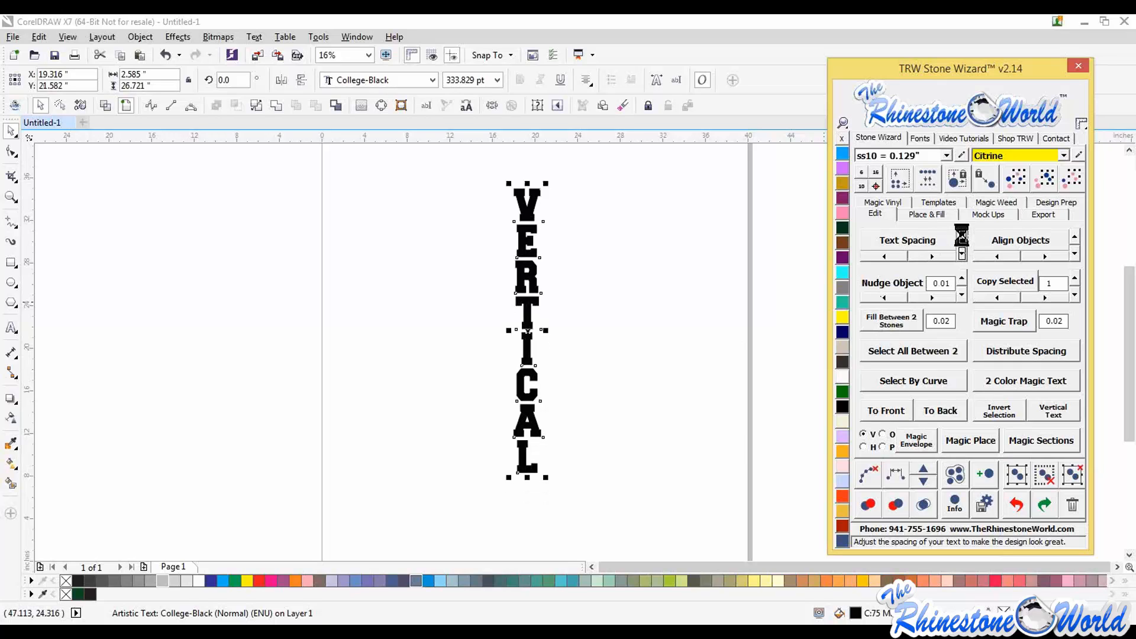
{"action": "left_click", "coordinate": [962, 254]}
{"action": "left_click", "coordinate": [962, 254]}
{"action": "left_click", "coordinate": [960, 254]}
{"action": "left_click", "coordinate": [960, 254]}
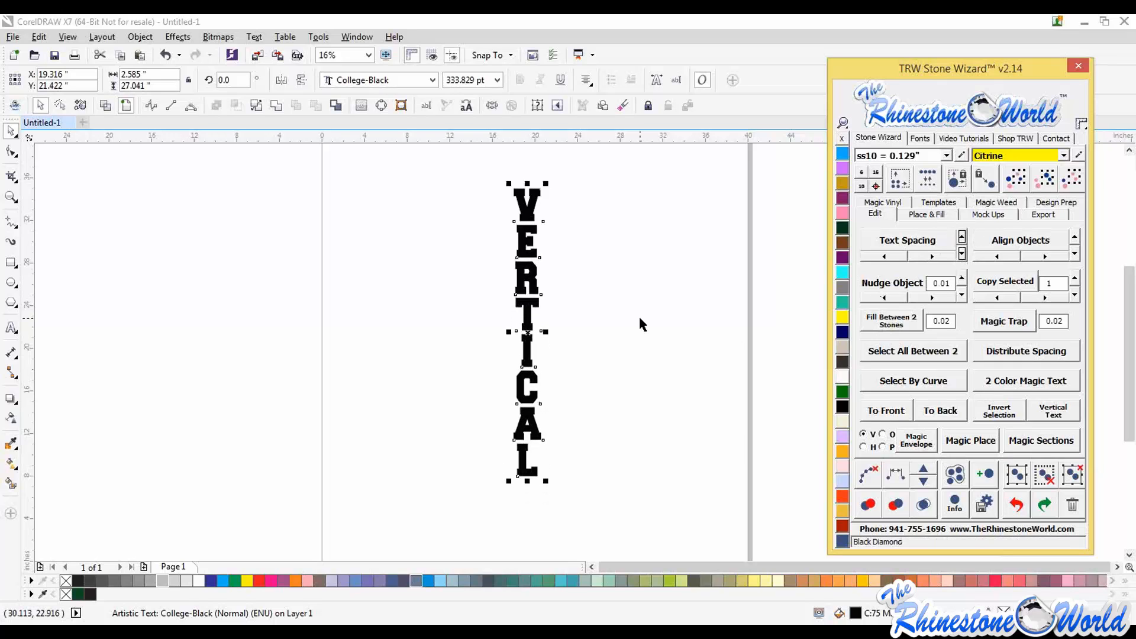
Toggle Vertical Text on the VERTICAL lettering between horizontal and vertical, leaving it stacked vertically
{"action": "left_click", "coordinate": [547, 294]}
{"action": "left_click", "coordinate": [529, 288]}
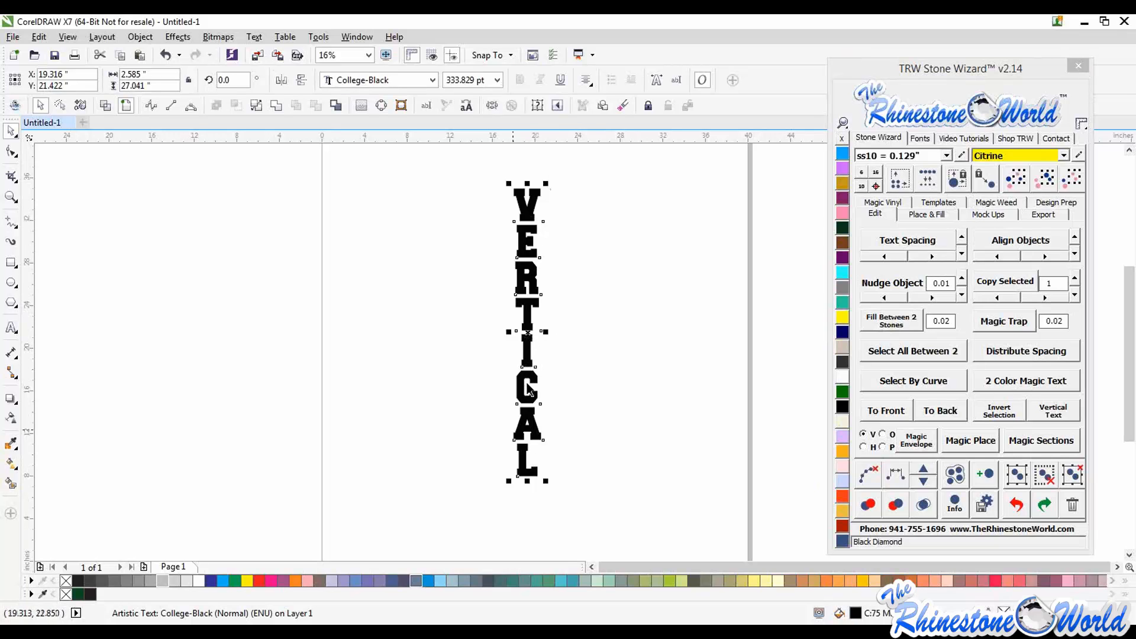
{"action": "left_click", "coordinate": [1058, 414]}
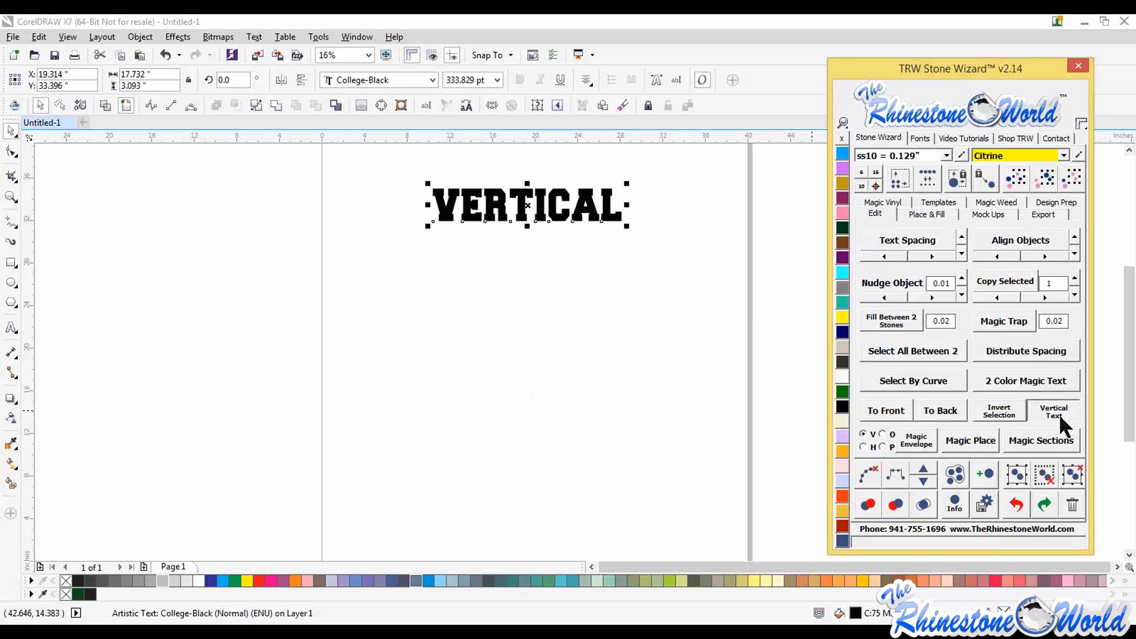
{"action": "left_click", "coordinate": [1059, 414]}
{"action": "left_click", "coordinate": [1060, 414]}
{"action": "left_click", "coordinate": [1059, 413]}
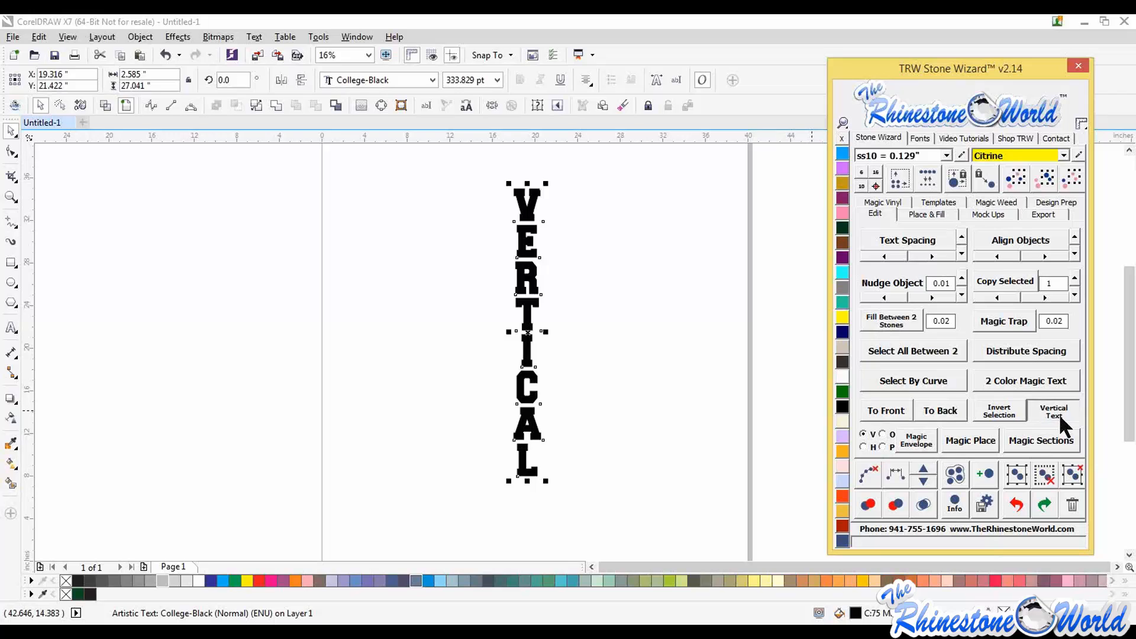
Flip the stacked VERTICAL lettering to horizontal and back to a column with Vertical Text to compare both layouts
{"action": "left_click", "coordinate": [1060, 414]}
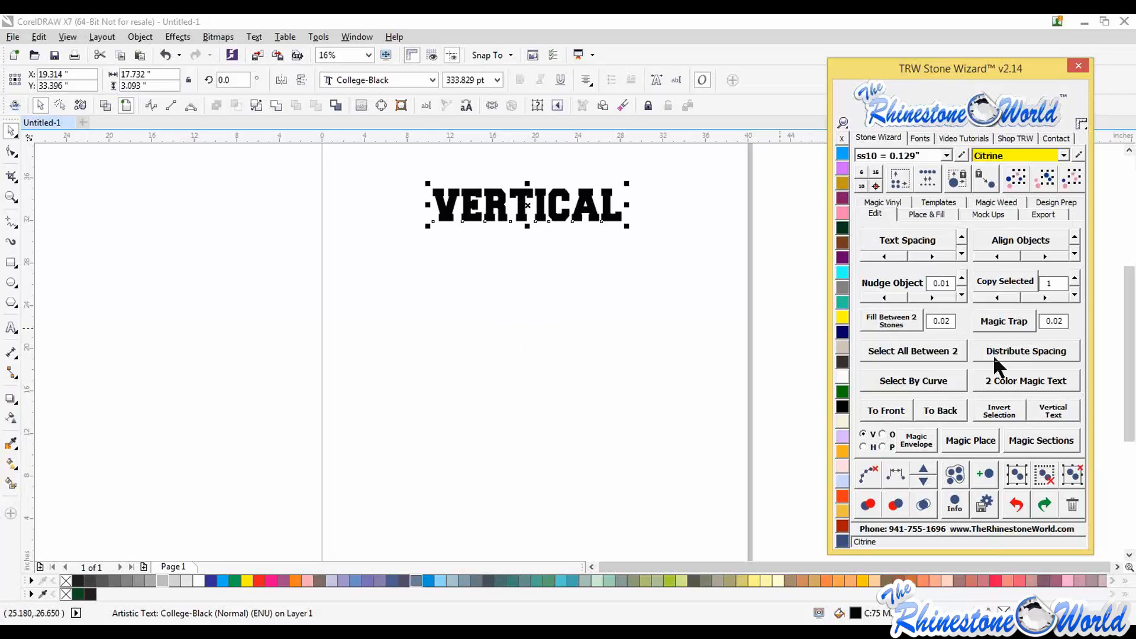
{"action": "left_click", "coordinate": [1055, 411]}
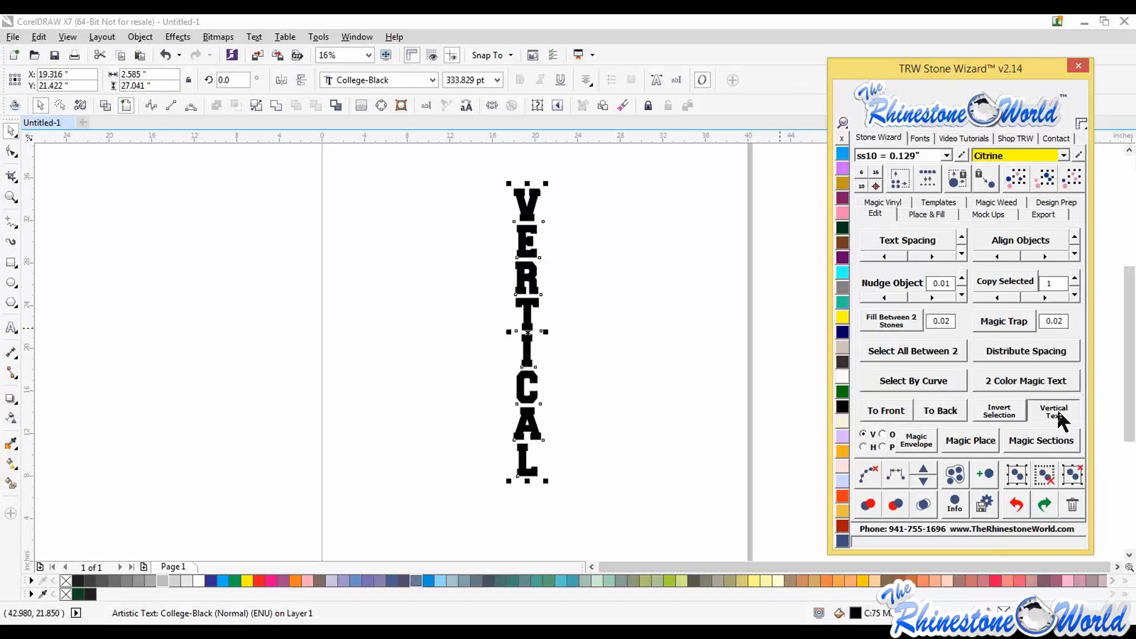
{"action": "left_click", "coordinate": [1054, 412]}
{"action": "left_click", "coordinate": [1069, 409]}
Move the VERTICAL lettering lower on the page and return it to a horizontal line with Vertical Text
{"action": "left_click", "coordinate": [542, 295]}
{"action": "left_click", "coordinate": [533, 279]}
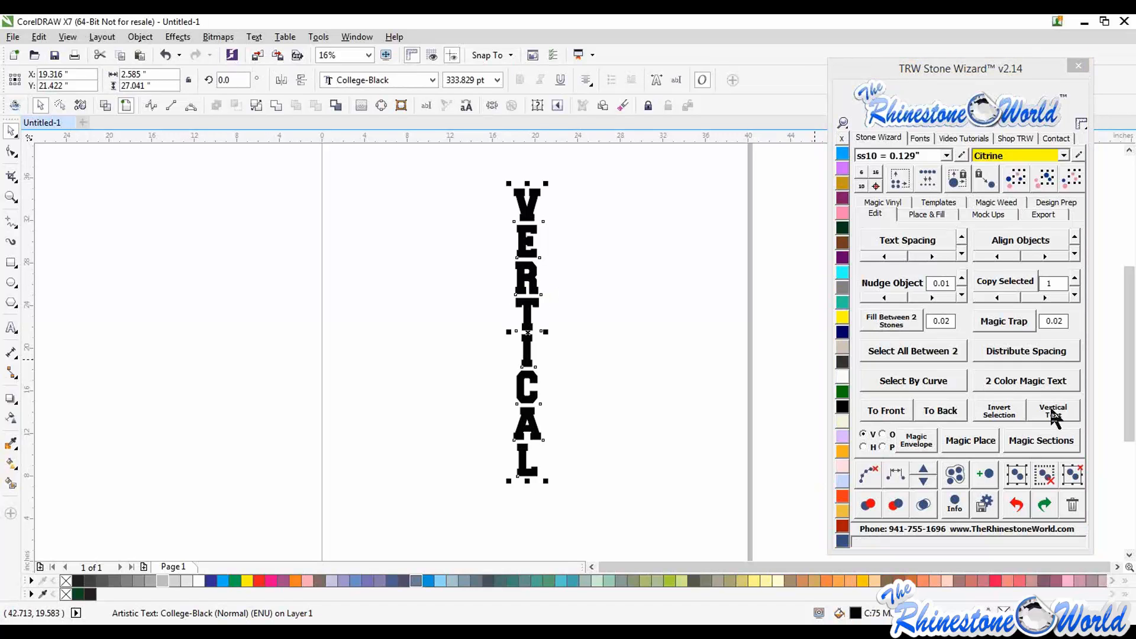
{"action": "left_click", "coordinate": [1053, 414]}
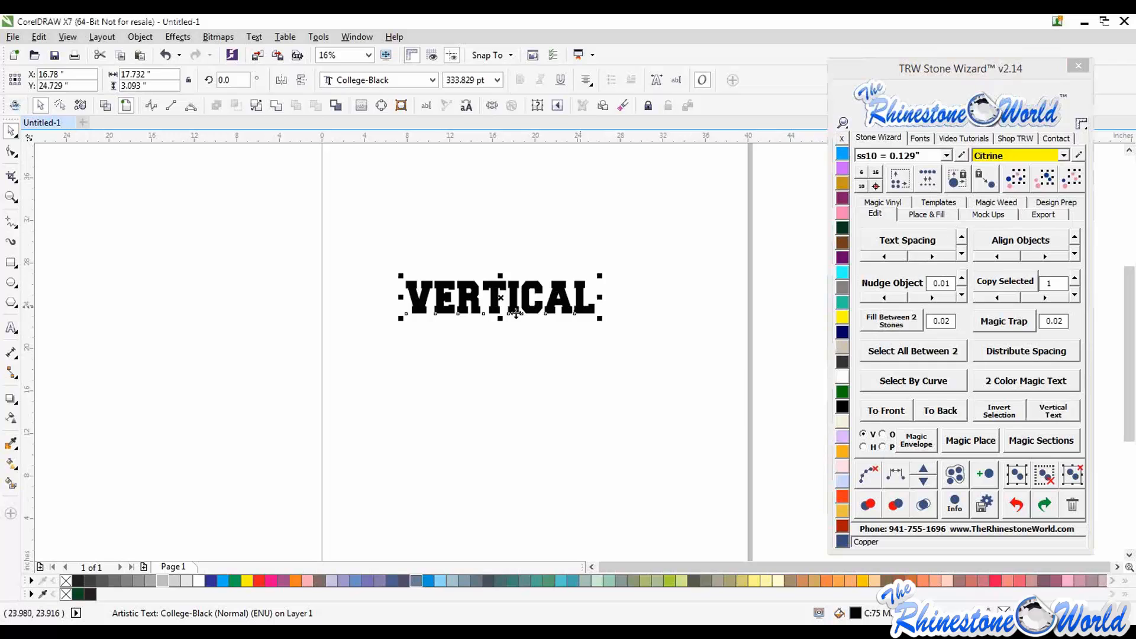
{"action": "left_click", "coordinate": [1058, 413]}
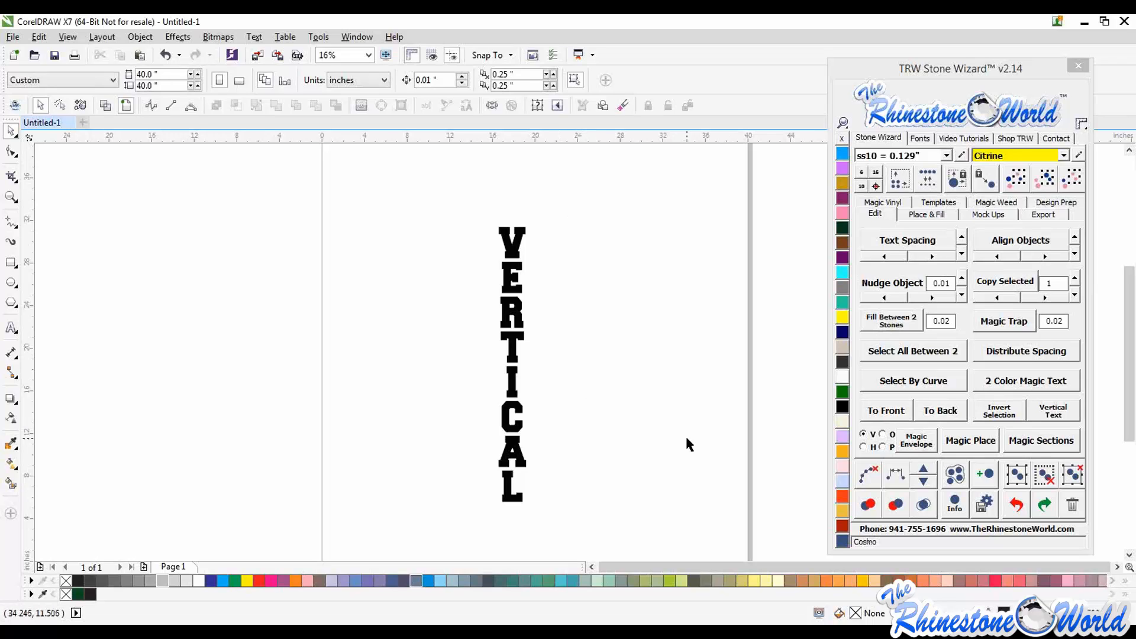
{"action": "left_click", "coordinate": [516, 350]}
{"action": "left_click", "coordinate": [1053, 411]}
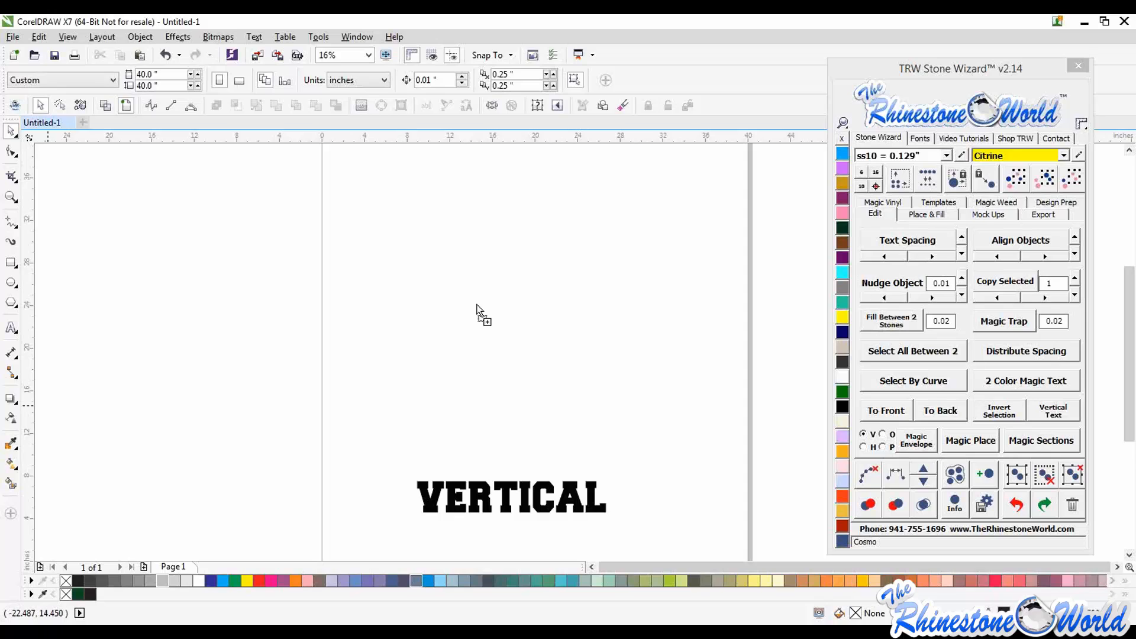
Bring vertical sample.cdr onto the page above the VERTICAL lettering and ungroup its artwork
{"action": "left_click_drag", "start_coordinate": [477, 306], "coordinate": [504, 314]}
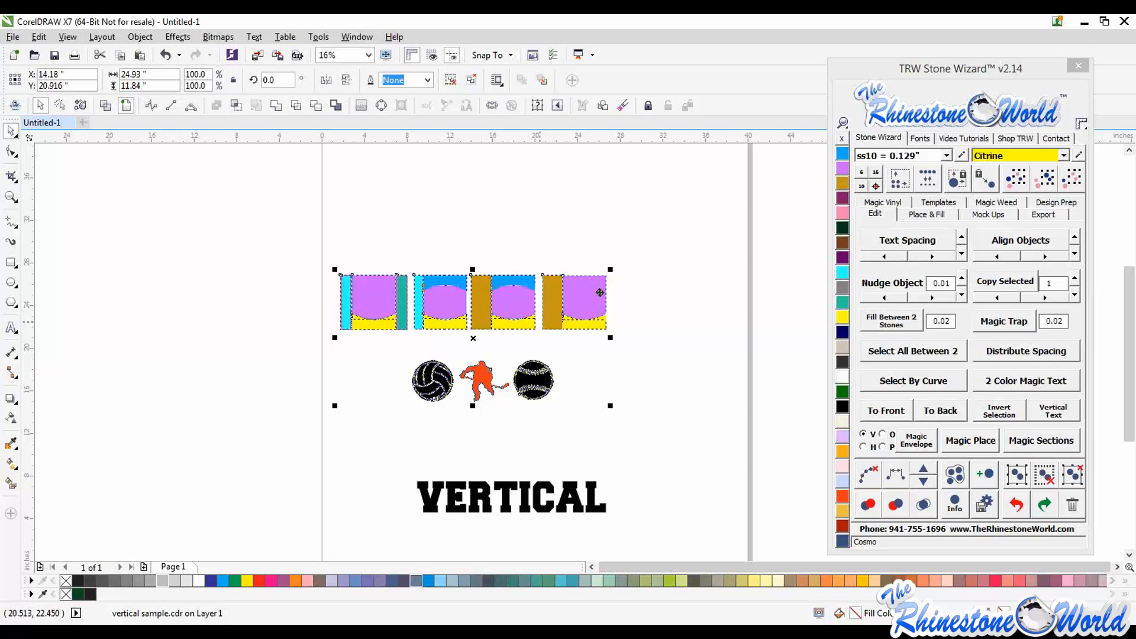
{"action": "left_click_drag", "start_coordinate": [523, 310], "coordinate": [600, 292]}
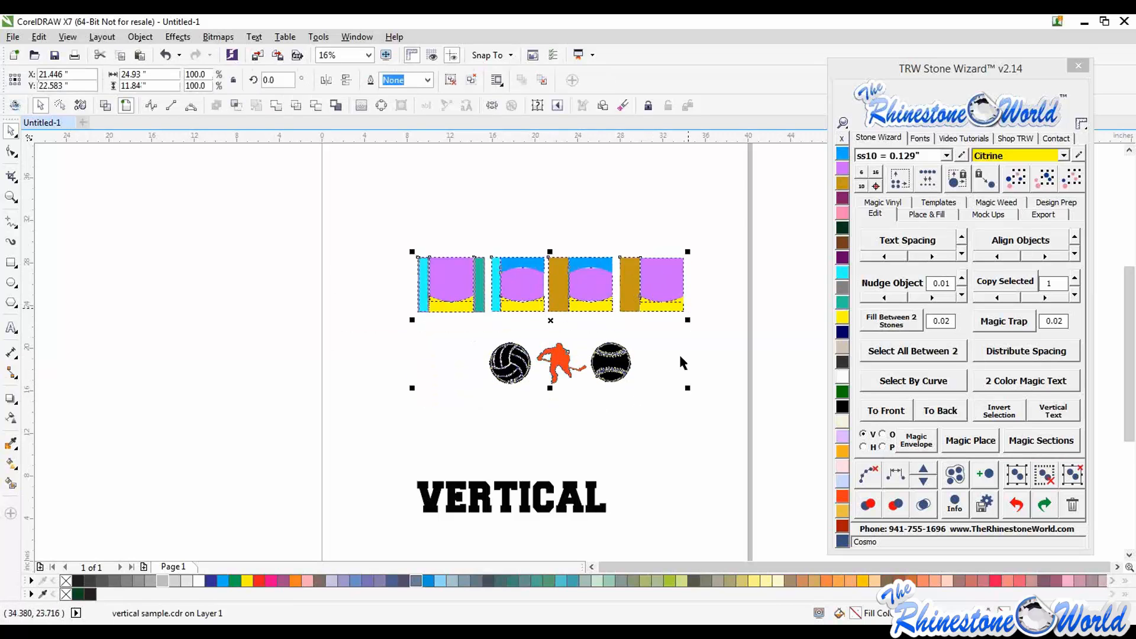
{"action": "left_click", "coordinate": [1072, 484]}
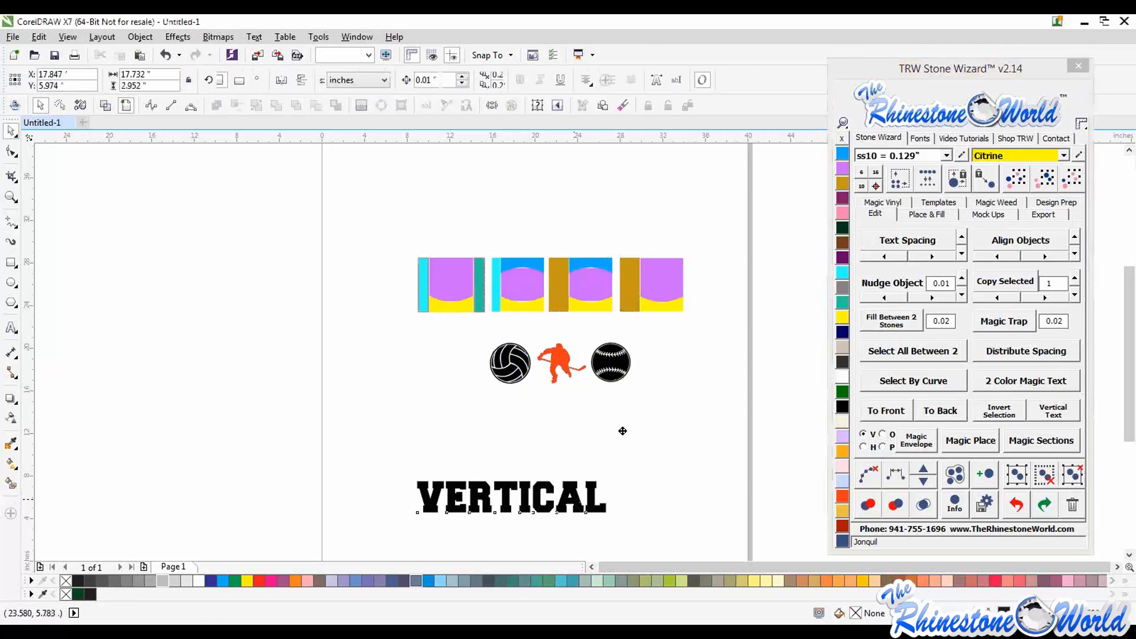
Move the horizontal VERTICAL lettering up below the sports icons and over to the left, across the page edge
{"action": "left_click_drag", "start_coordinate": [572, 499], "coordinate": [623, 420]}
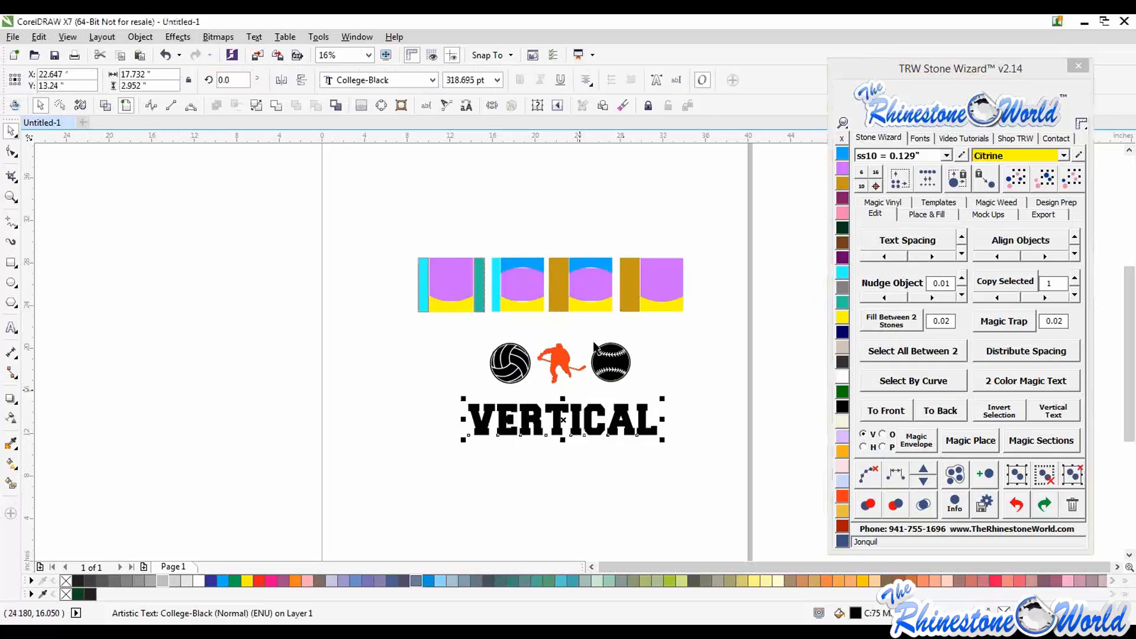
{"action": "scroll", "coordinate": [599, 307], "scroll_direction": "up", "scroll_amount": 2}
{"action": "scroll", "coordinate": [601, 311], "scroll_direction": "down", "scroll_amount": 2}
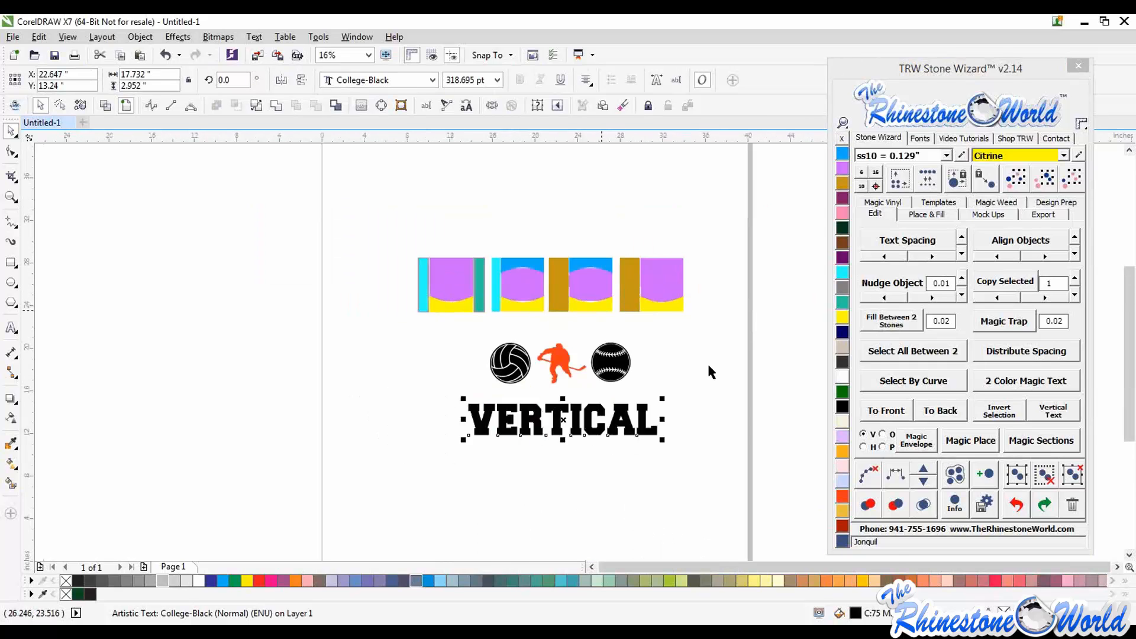
{"action": "left_click_drag", "start_coordinate": [648, 422], "coordinate": [638, 421]}
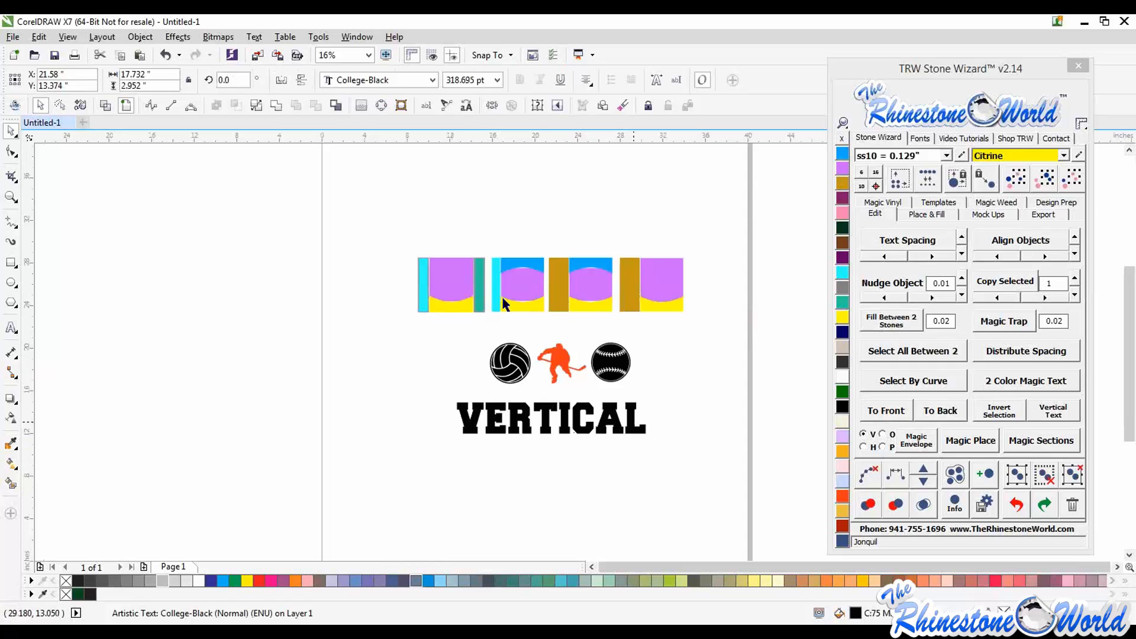
{"action": "mouse_move", "coordinate": [619, 415]}
{"action": "left_mouse_down"}
{"action": "mouse_move", "coordinate": [634, 413]}
{"action": "mouse_move", "coordinate": [618, 407]}
{"action": "left_mouse_up"}
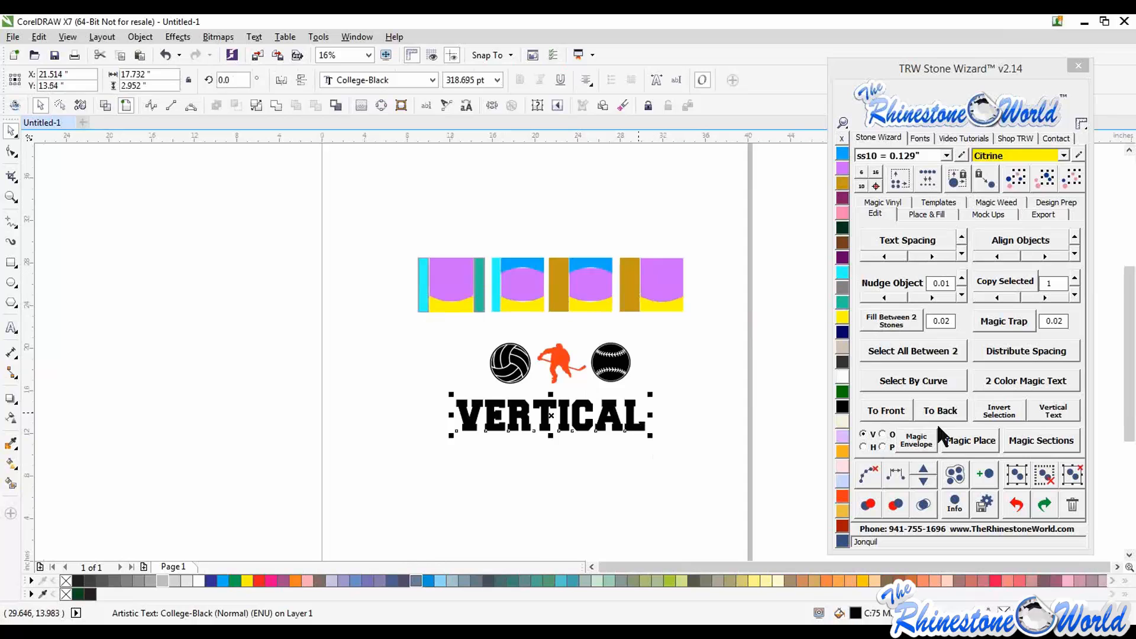
{"action": "left_click_drag", "start_coordinate": [631, 413], "coordinate": [330, 404]}
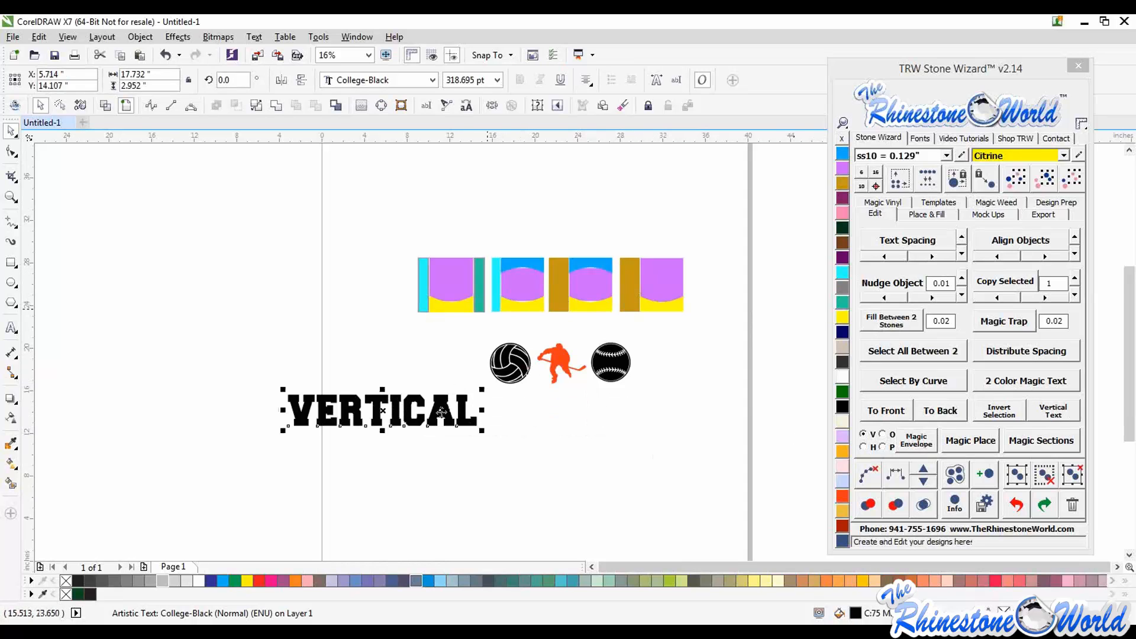
Try Magic Envelope on the VERTICAL lettering with the second sample panel's narrow cyan strip, and delete the duplicate strip
{"action": "left_click", "coordinate": [495, 303], "text": "shift"}
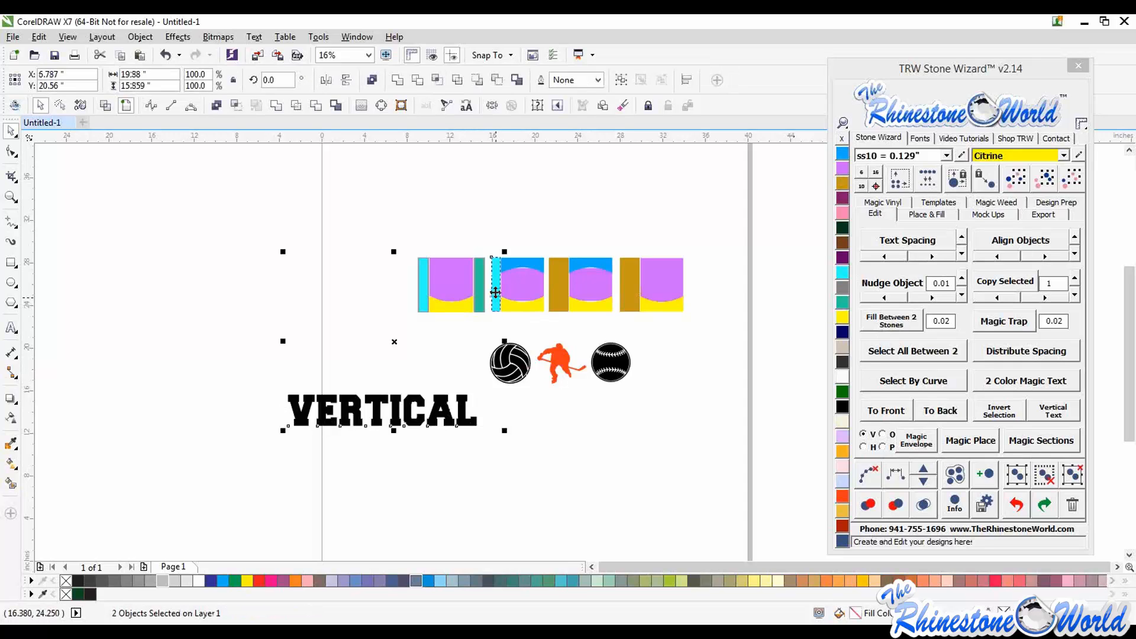
{"action": "left_click", "coordinate": [920, 442]}
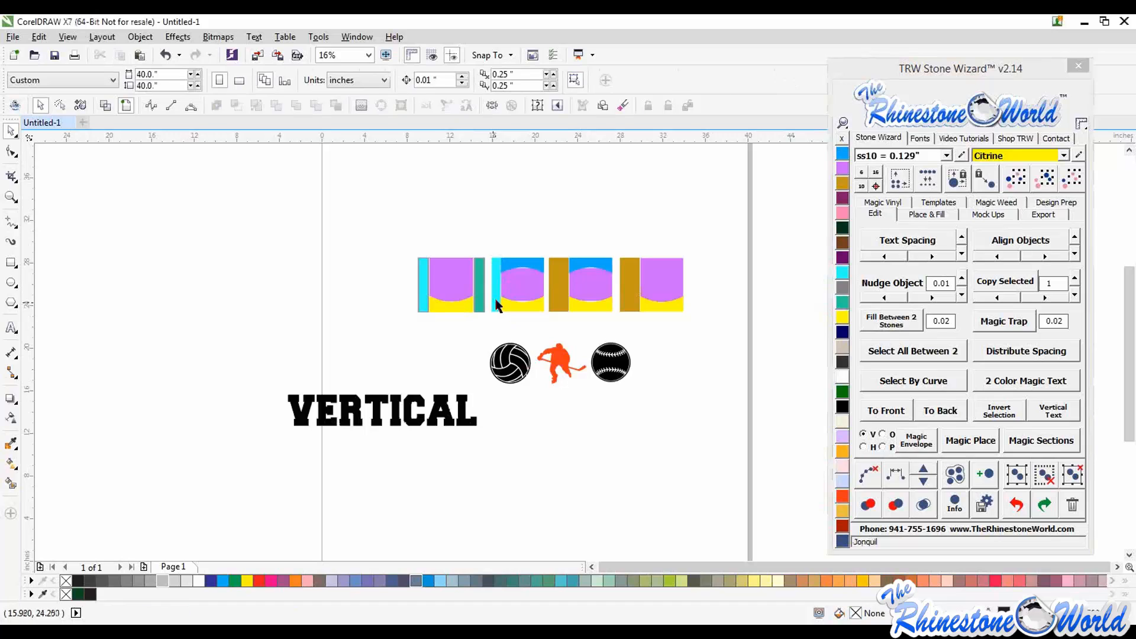
{"action": "left_click_drag", "start_coordinate": [496, 300], "coordinate": [485, 343]}
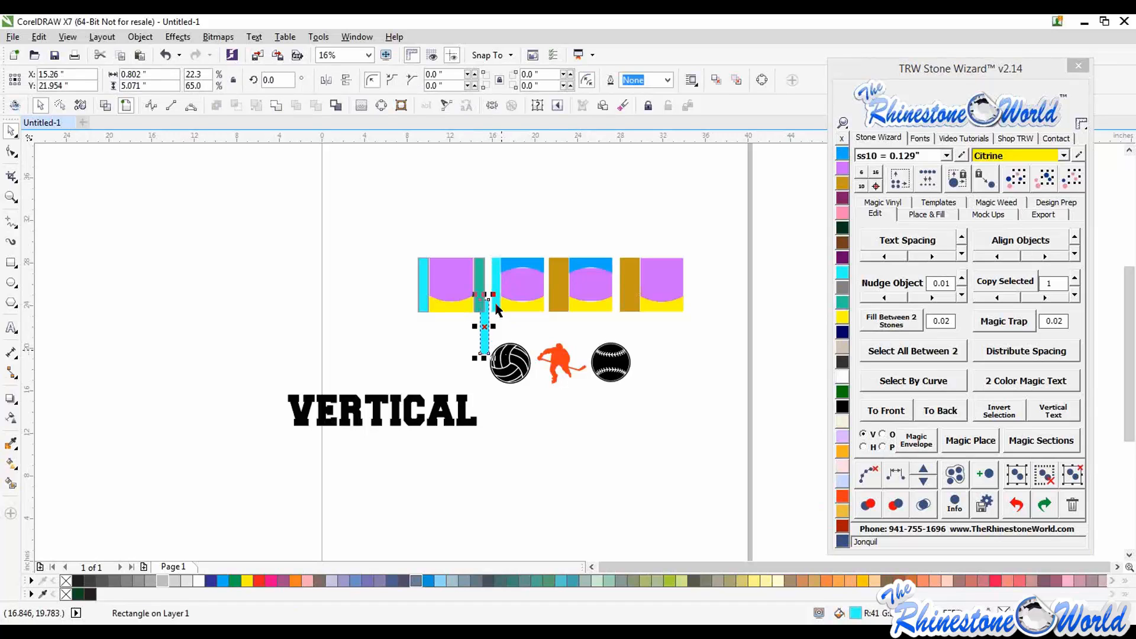
{"action": "key", "text": "Delete"}
Fit the horizontal VERTICAL lettering into the remaining cyan strip of the second panel with Magic Envelope, and examine the letters up close
{"action": "left_click", "coordinate": [496, 302]}
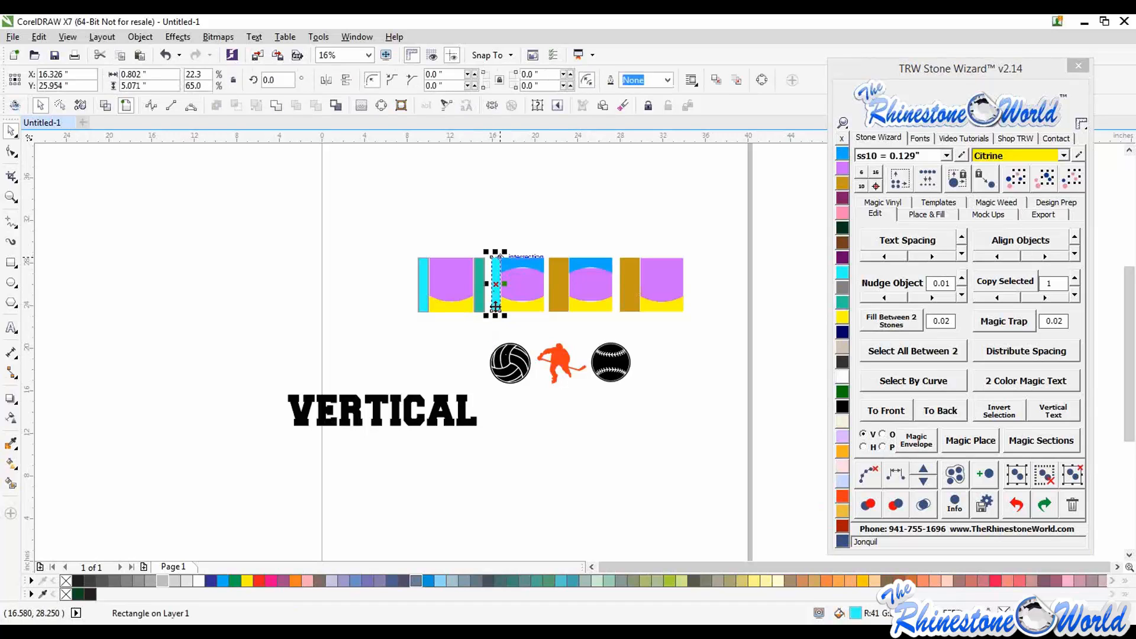
{"action": "left_click", "coordinate": [465, 406], "text": "shift"}
{"action": "left_click", "coordinate": [916, 440]}
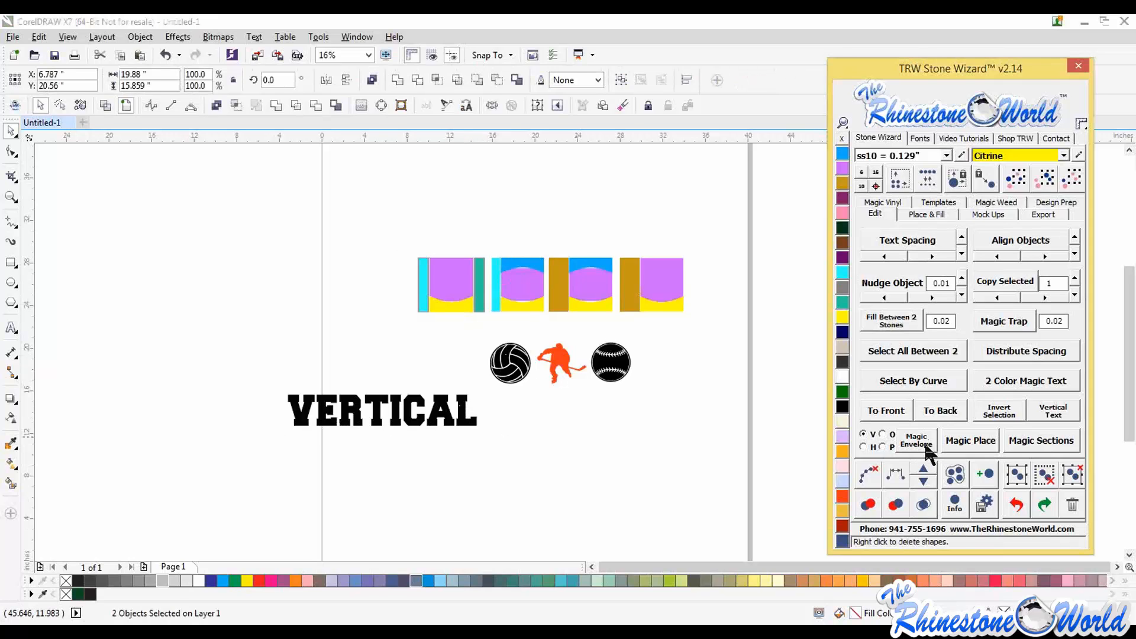
{"action": "left_click", "coordinate": [527, 311]}
{"action": "scroll", "coordinate": [533, 313], "scroll_direction": "up", "scroll_amount": 5}
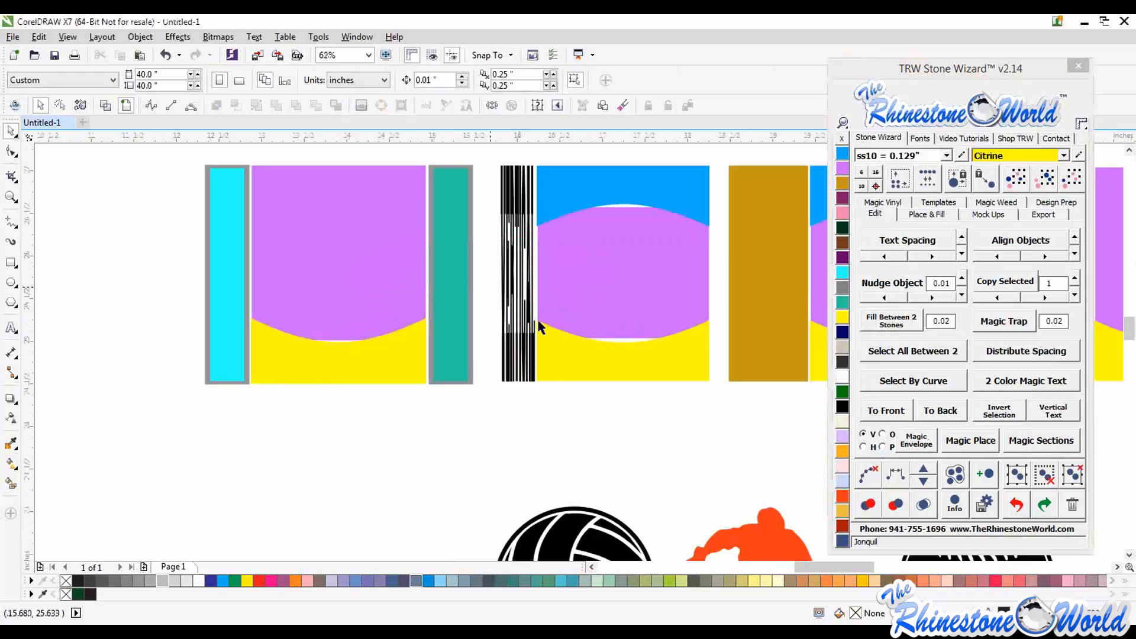
{"action": "scroll", "coordinate": [562, 367], "scroll_direction": "down", "scroll_amount": 3}
{"action": "scroll", "coordinate": [548, 383], "scroll_direction": "up", "scroll_amount": 4}
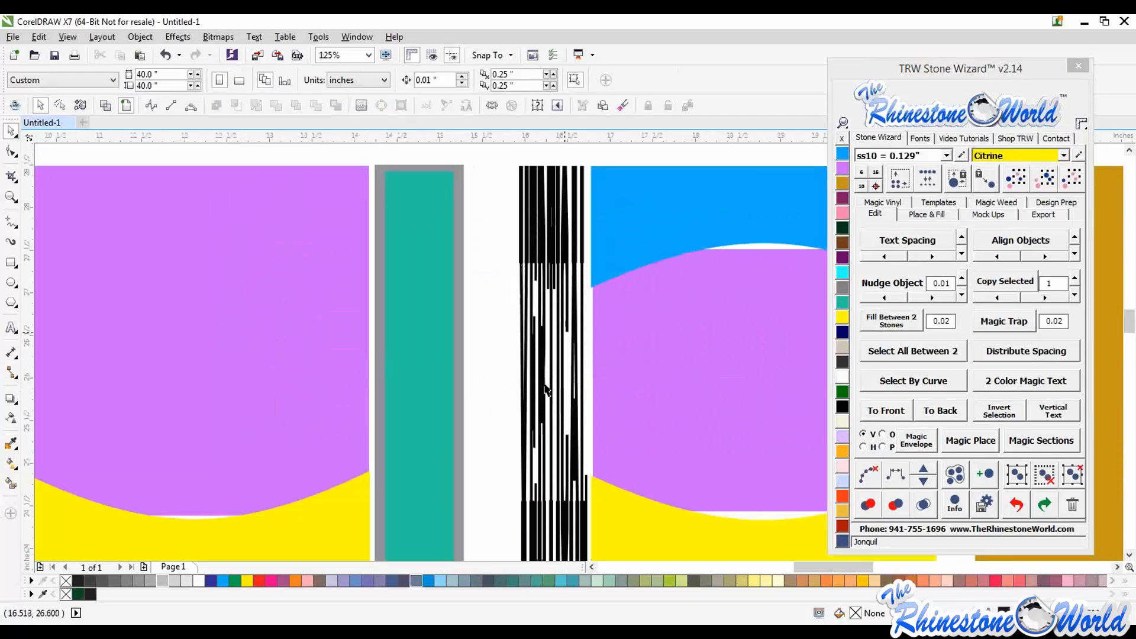
{"action": "scroll", "coordinate": [548, 382], "scroll_direction": "down", "scroll_amount": 2}
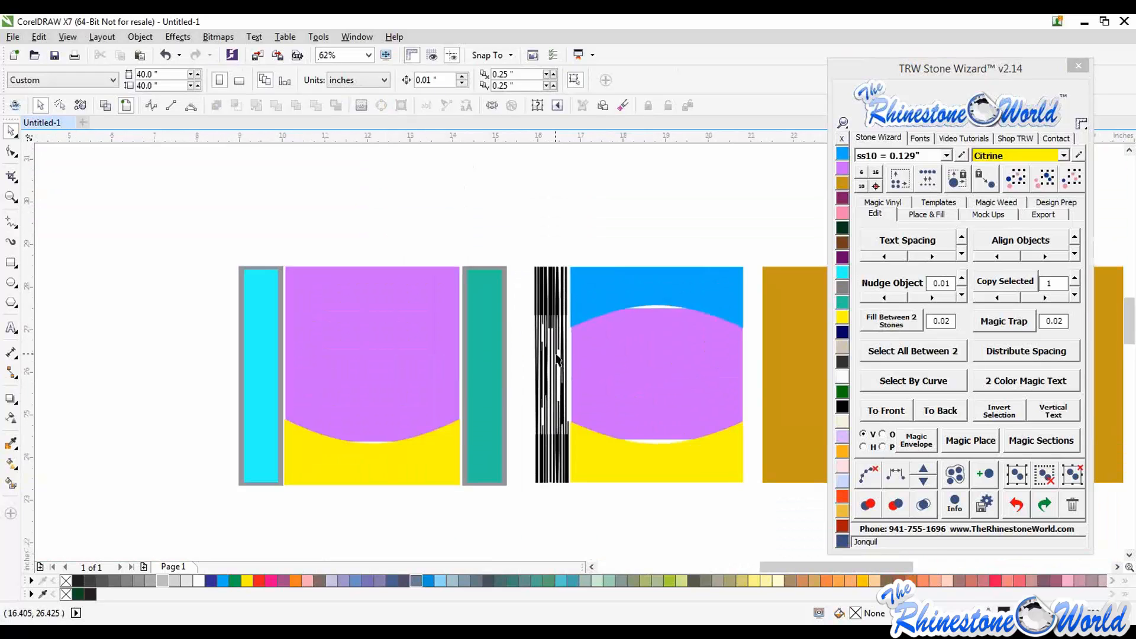
{"action": "scroll", "coordinate": [559, 384], "scroll_direction": "down", "scroll_amount": 4}
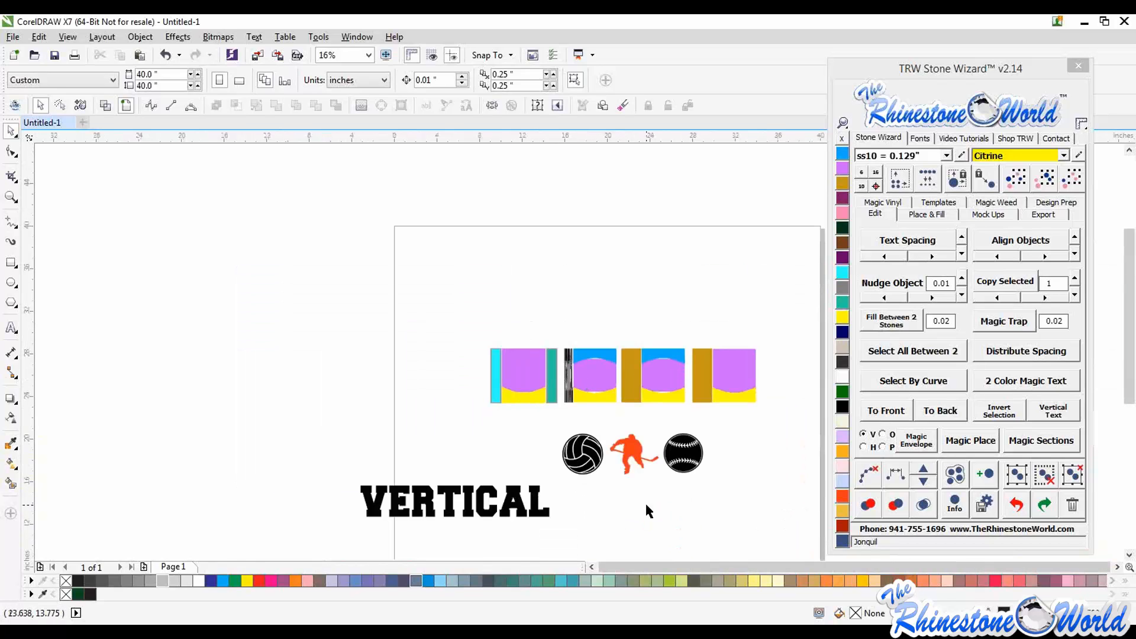
Stack the VERTICAL lettering beside the page's upper-left corner with Vertical Text, and fit it into the second panel's cyan strip with Magic Envelope
{"action": "left_click_drag", "start_coordinate": [535, 509], "coordinate": [461, 259]}
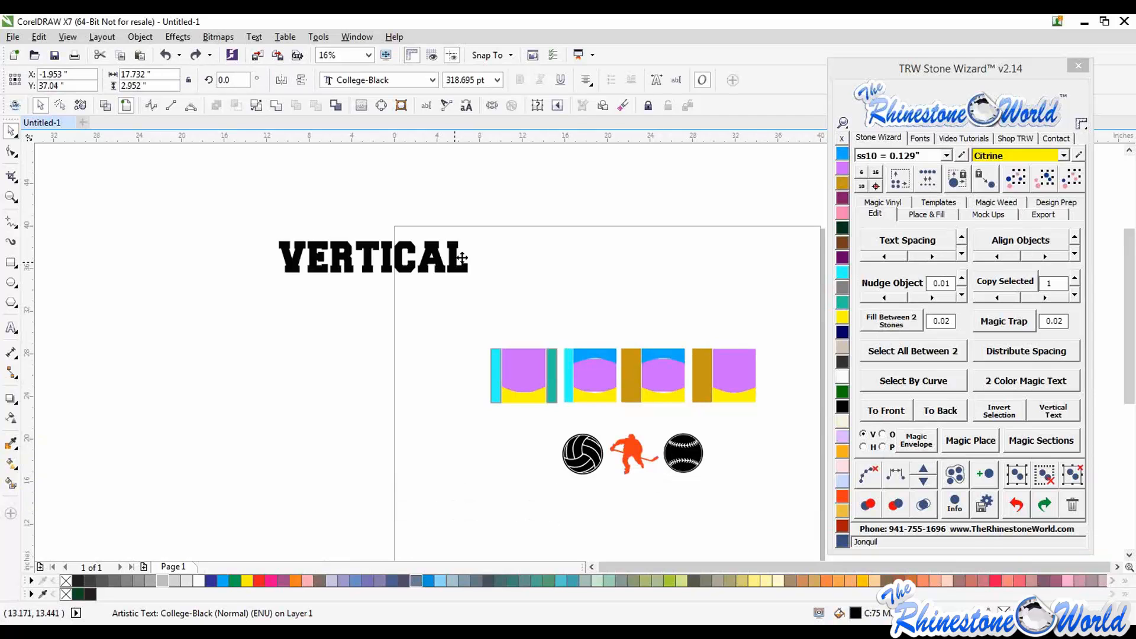
{"action": "left_click", "coordinate": [1048, 410]}
{"action": "left_click", "coordinate": [569, 370]}
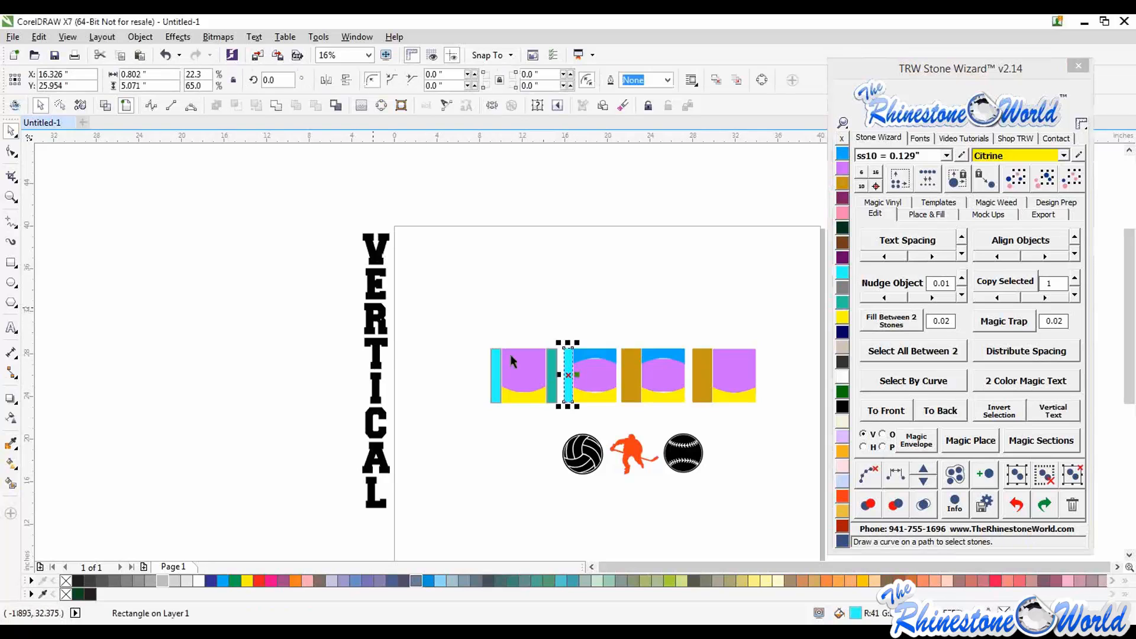
{"action": "left_click", "coordinate": [381, 349], "text": "shift"}
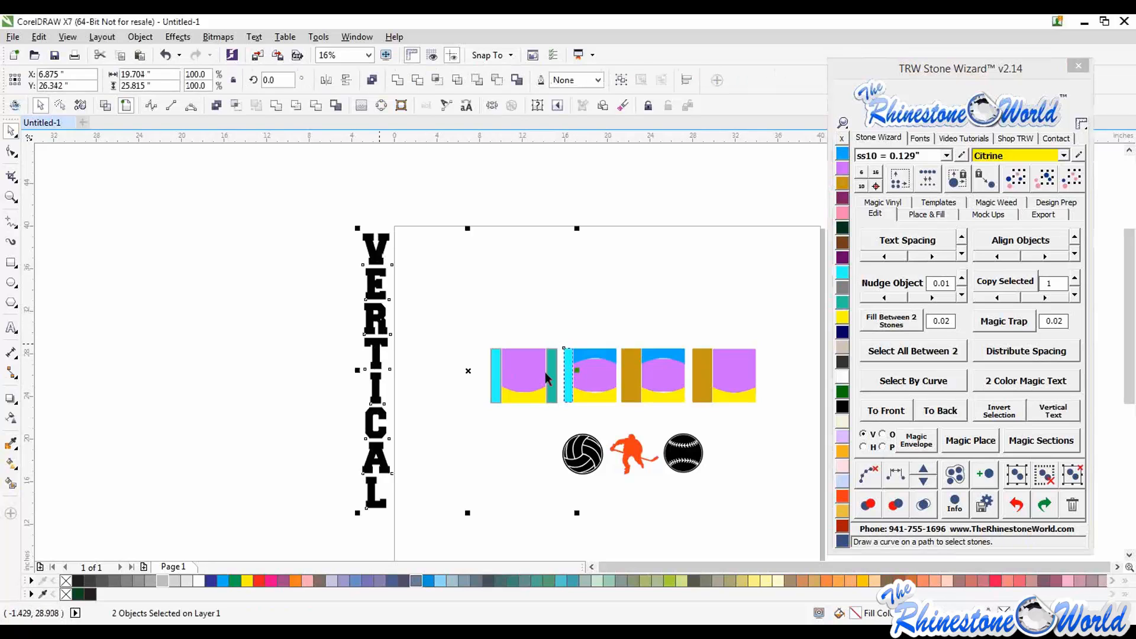
{"action": "left_click", "coordinate": [900, 448]}
{"action": "left_click", "coordinate": [756, 445]}
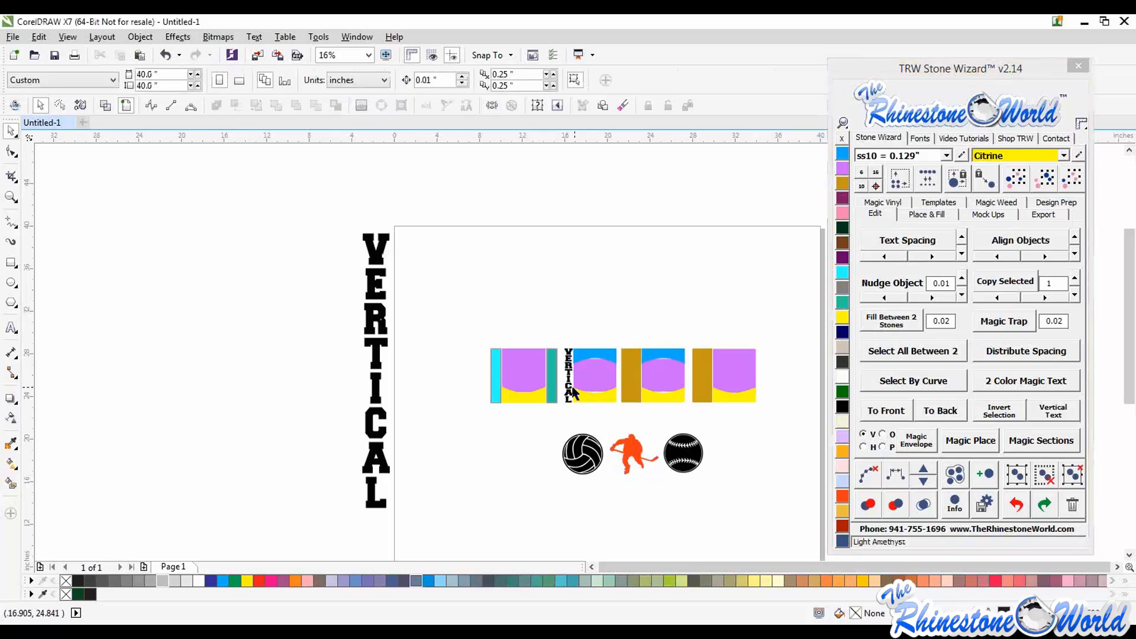
{"action": "scroll", "coordinate": [570, 355], "scroll_direction": "up", "scroll_amount": 5}
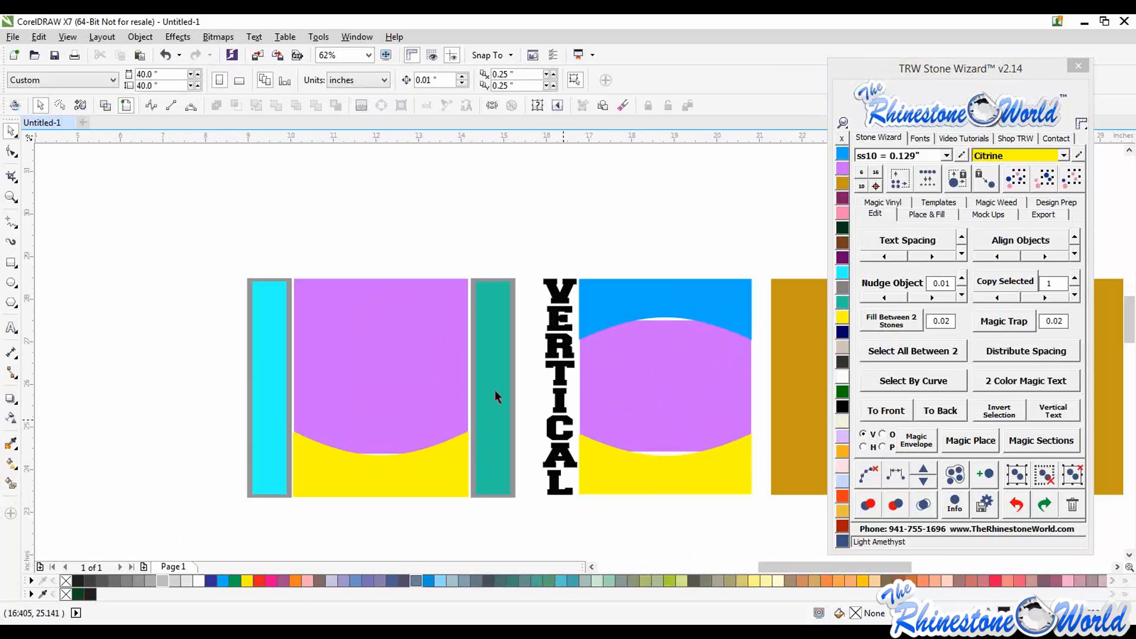
Undo the placement of the vertical lettering in the second template and the text's conversion to vertical
{"action": "scroll", "coordinate": [499, 371], "scroll_direction": "down", "scroll_amount": 3}
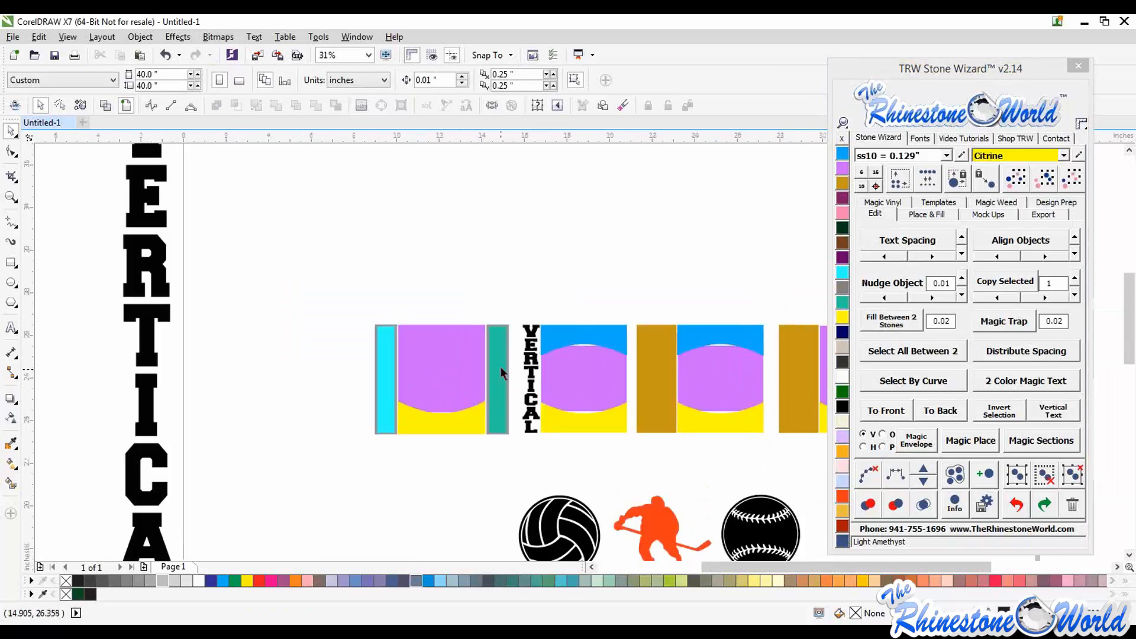
{"action": "scroll", "coordinate": [470, 357], "scroll_direction": "down", "scroll_amount": 2}
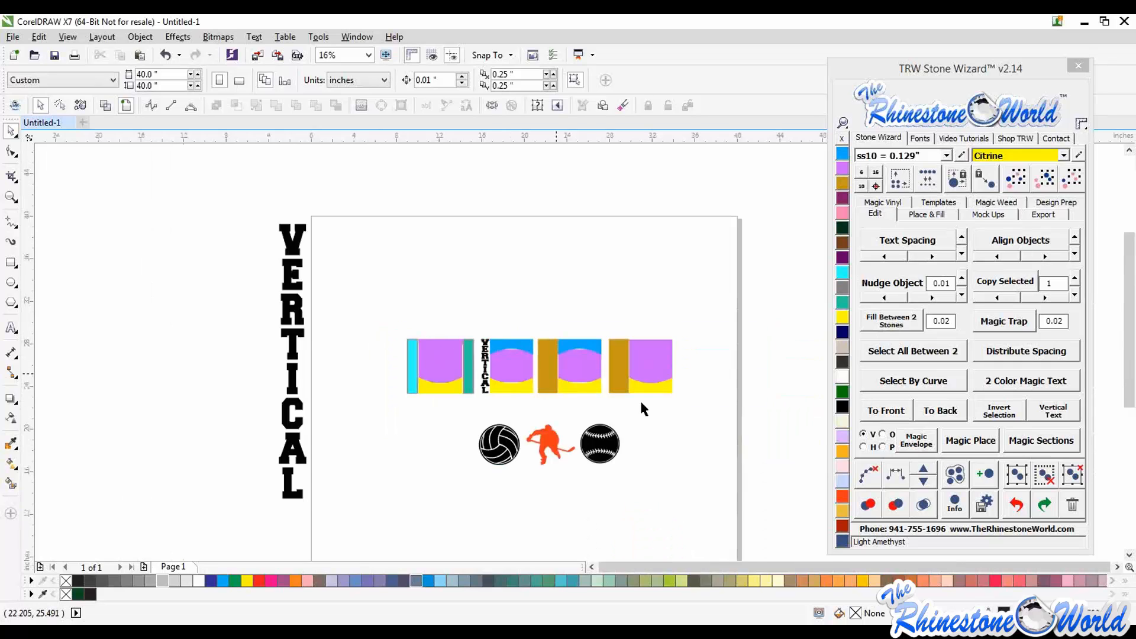
{"action": "scroll", "coordinate": [640, 399], "scroll_direction": "up", "scroll_amount": 2}
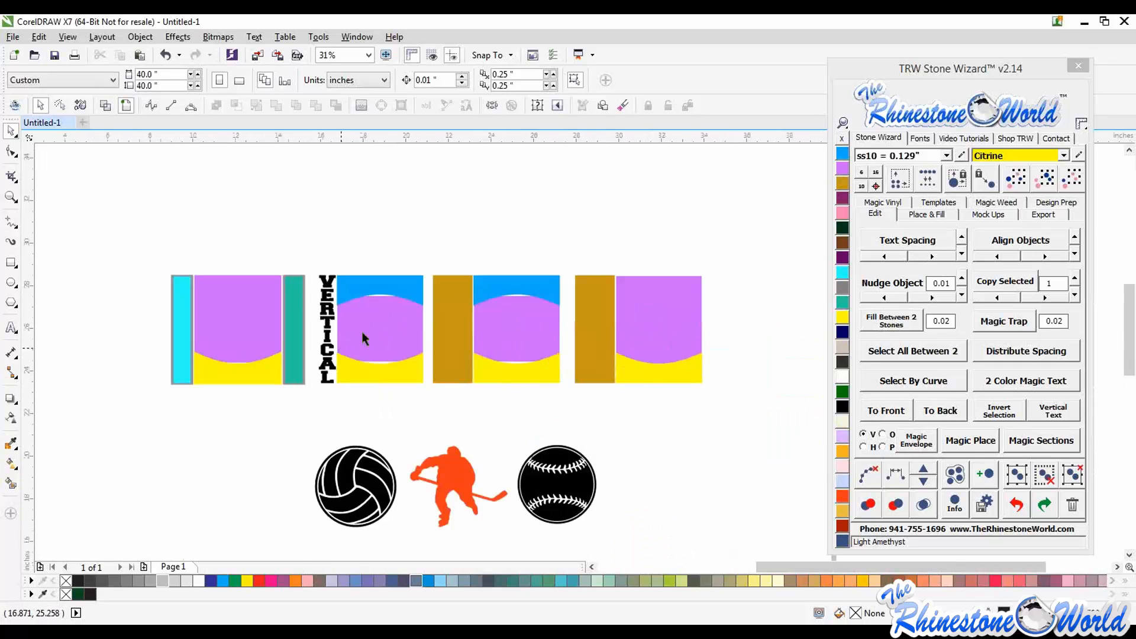
{"action": "scroll", "coordinate": [385, 355], "scroll_direction": "down", "scroll_amount": 2}
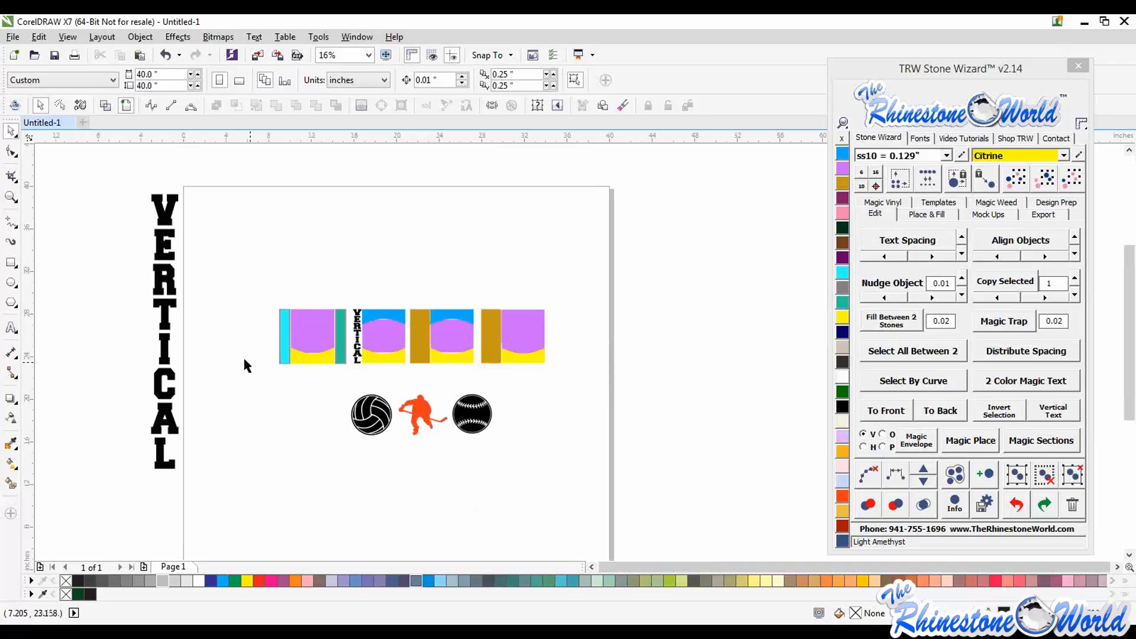
{"action": "scroll", "coordinate": [243, 358], "scroll_direction": "up", "scroll_amount": 2}
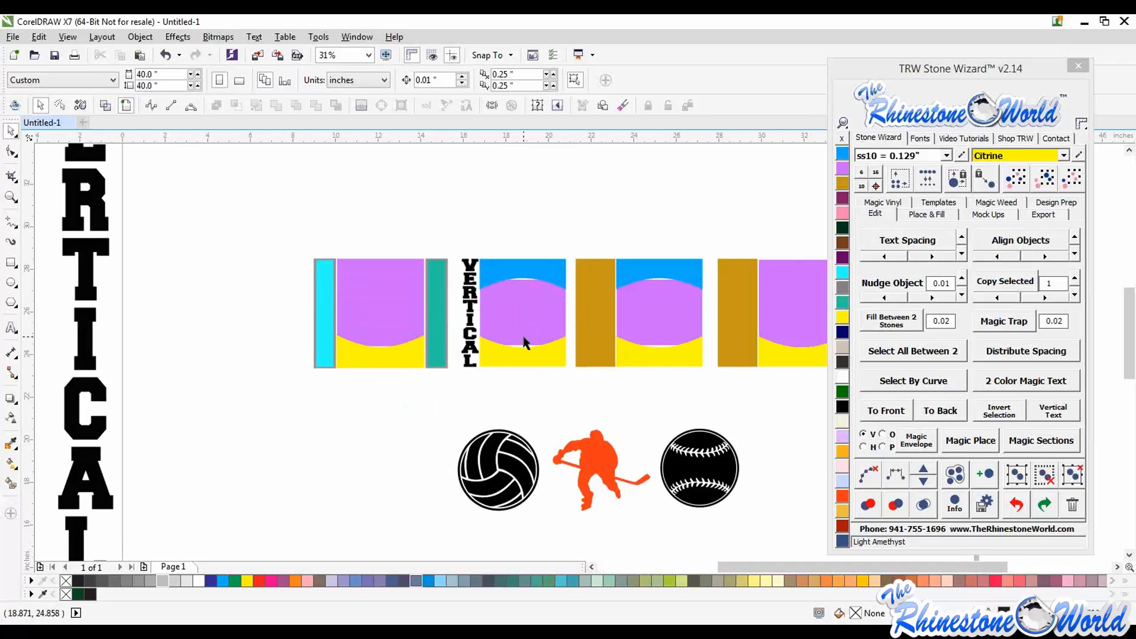
{"action": "scroll", "coordinate": [524, 342], "scroll_direction": "down", "scroll_amount": 2}
{"action": "scroll", "coordinate": [311, 264], "scroll_direction": "down", "scroll_amount": 2}
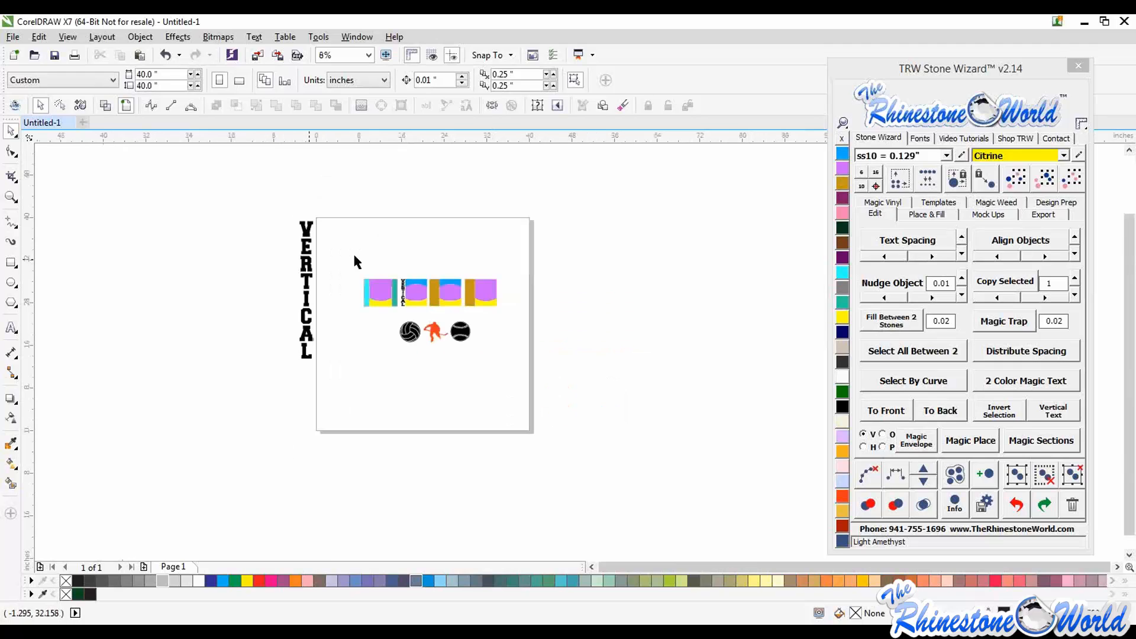
{"action": "key", "text": "ctrl+z"}
{"action": "key", "text": "ctrl+z"}
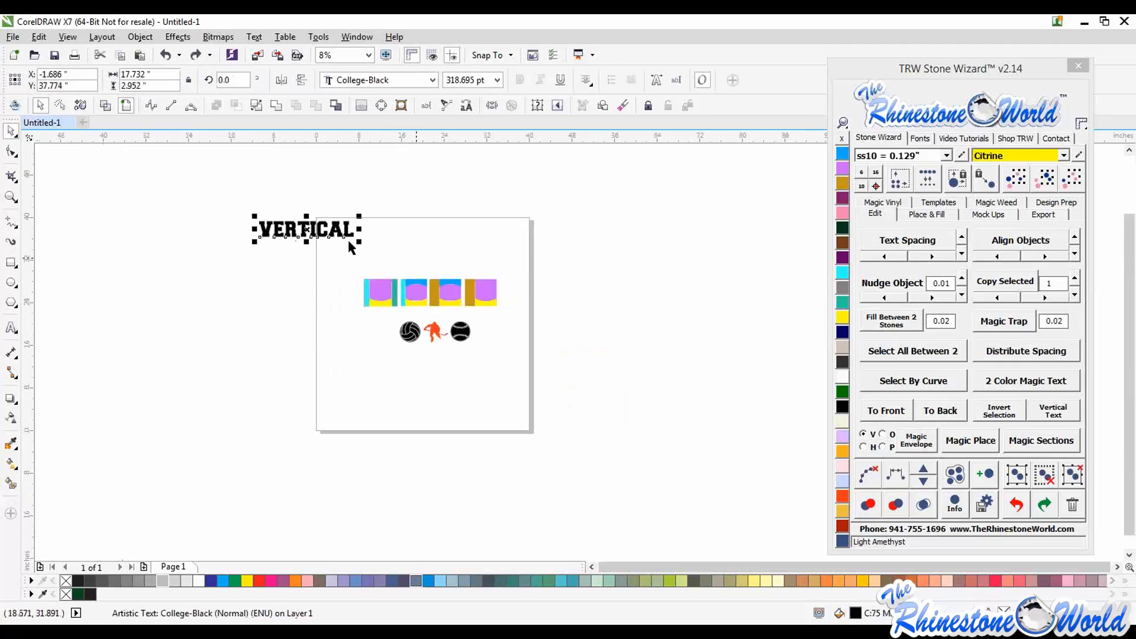
Move the horizontal VERTICAL text below the sports graphics and replace its wording with SOUTHEAST
{"action": "left_click_drag", "start_coordinate": [340, 231], "coordinate": [332, 388]}
{"action": "scroll", "coordinate": [540, 372], "scroll_direction": "up", "scroll_amount": 2}
{"action": "double_click", "coordinate": [565, 385]}
{"action": "type", "text": "S"}
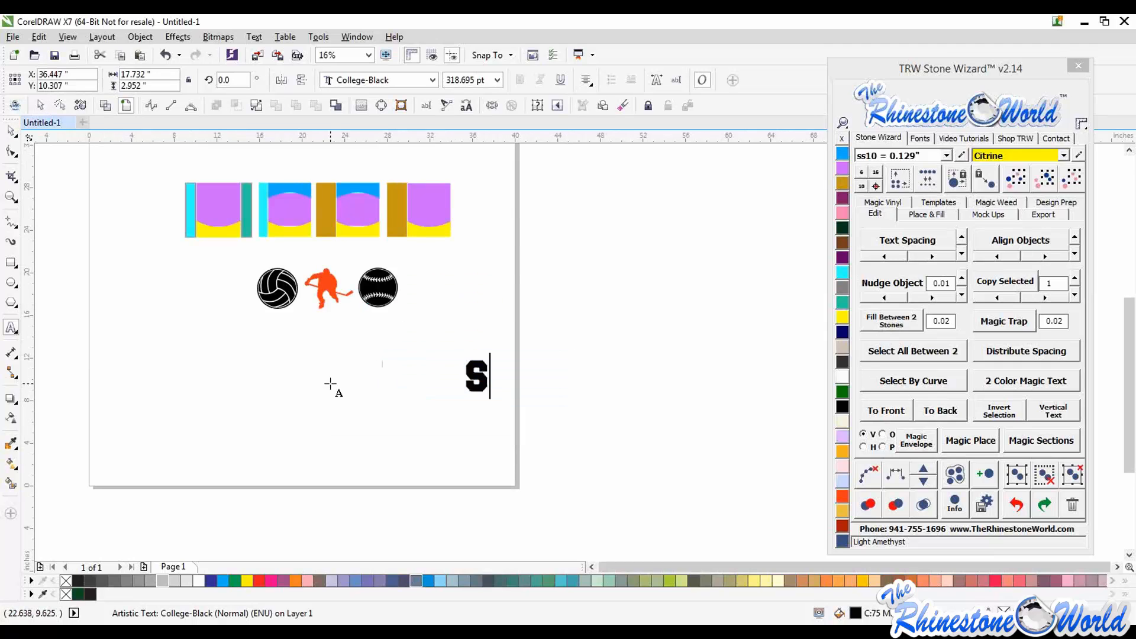
{"action": "type", "text": "OUT"}
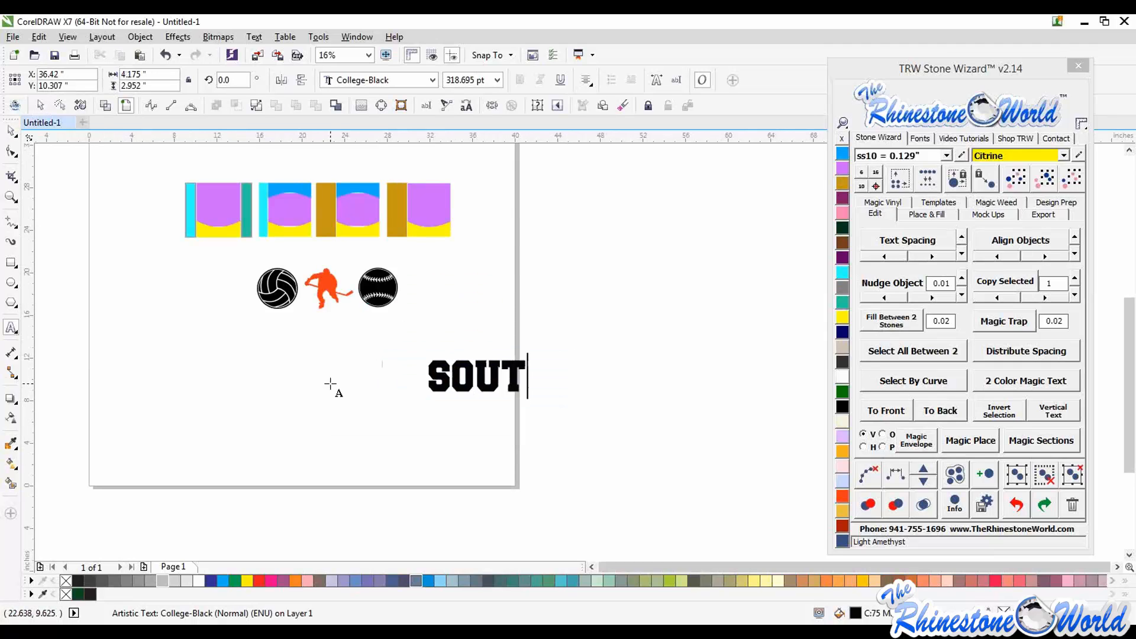
{"action": "type", "text": "HEAST"}
{"action": "key", "text": "Escape"}
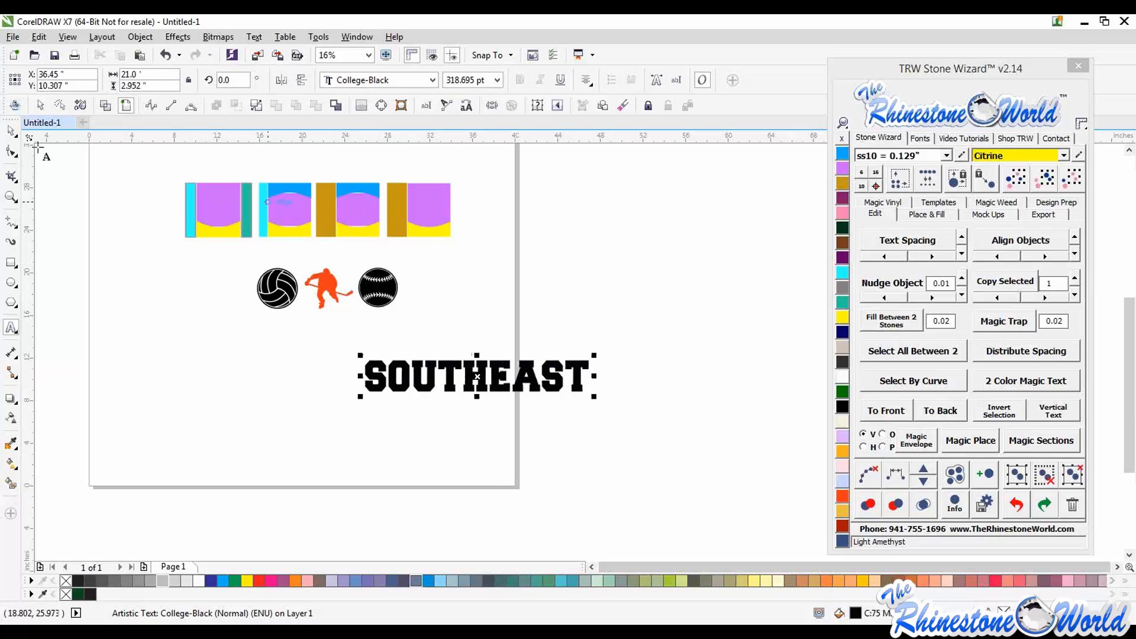
Duplicate the SOUTHEAST text directly below itself and change the copy's wording to SEMINOLES
{"action": "left_click", "coordinate": [11, 131]}
{"action": "left_click_drag", "start_coordinate": [407, 380], "coordinate": [408, 434]}
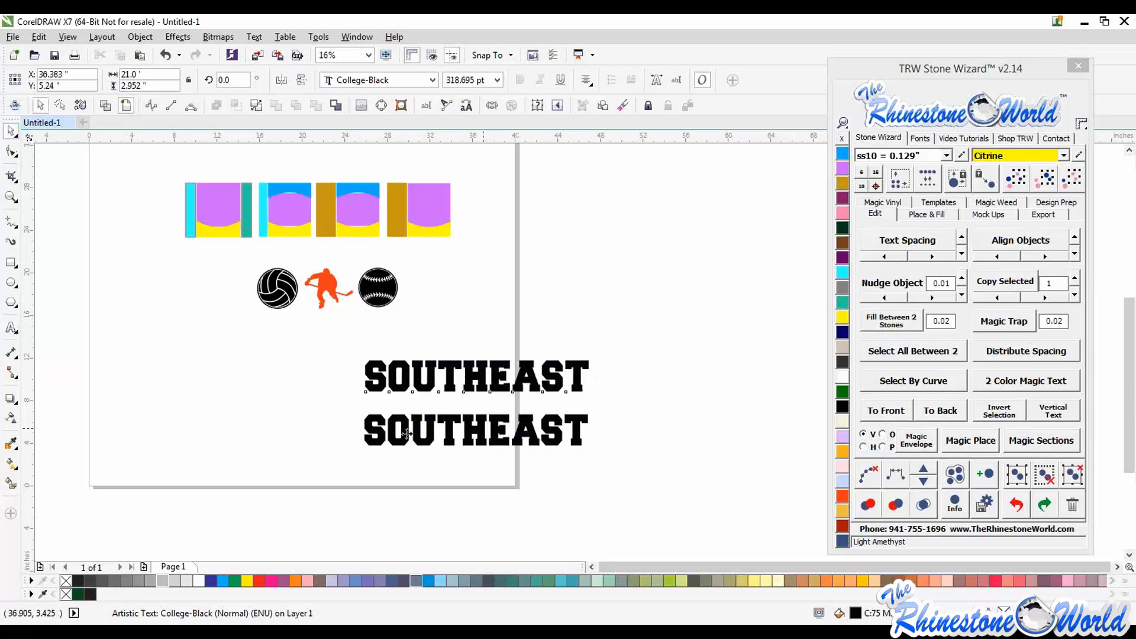
{"action": "key", "text": "F8"}
{"action": "type", "text": "S"}
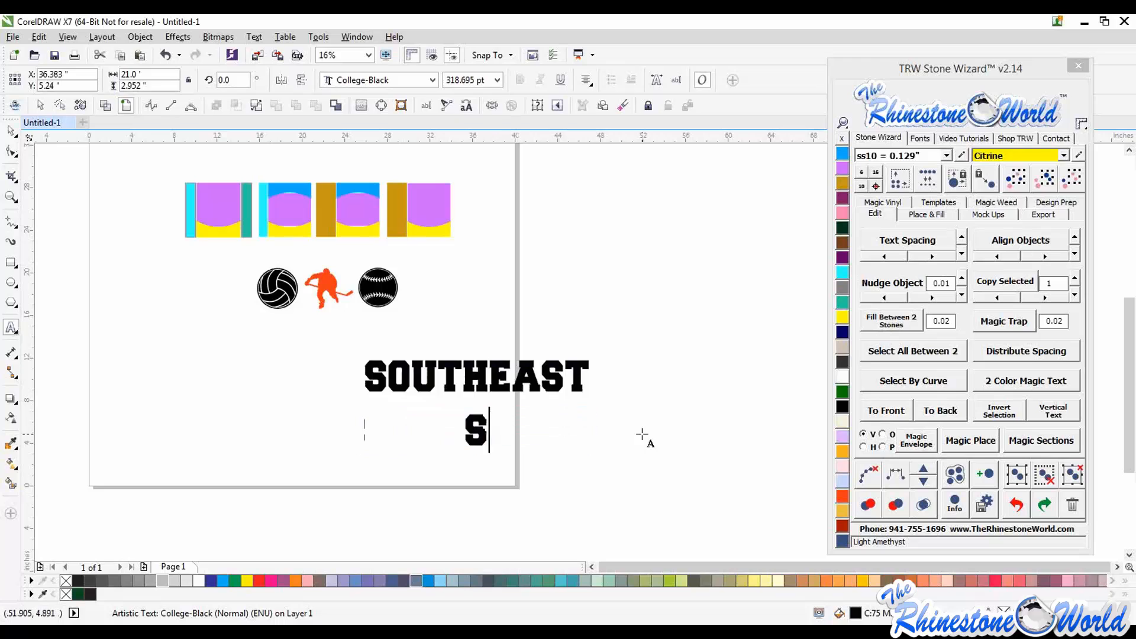
{"action": "type", "text": "EMINOLES"}
{"action": "key", "text": "ctrl+space"}
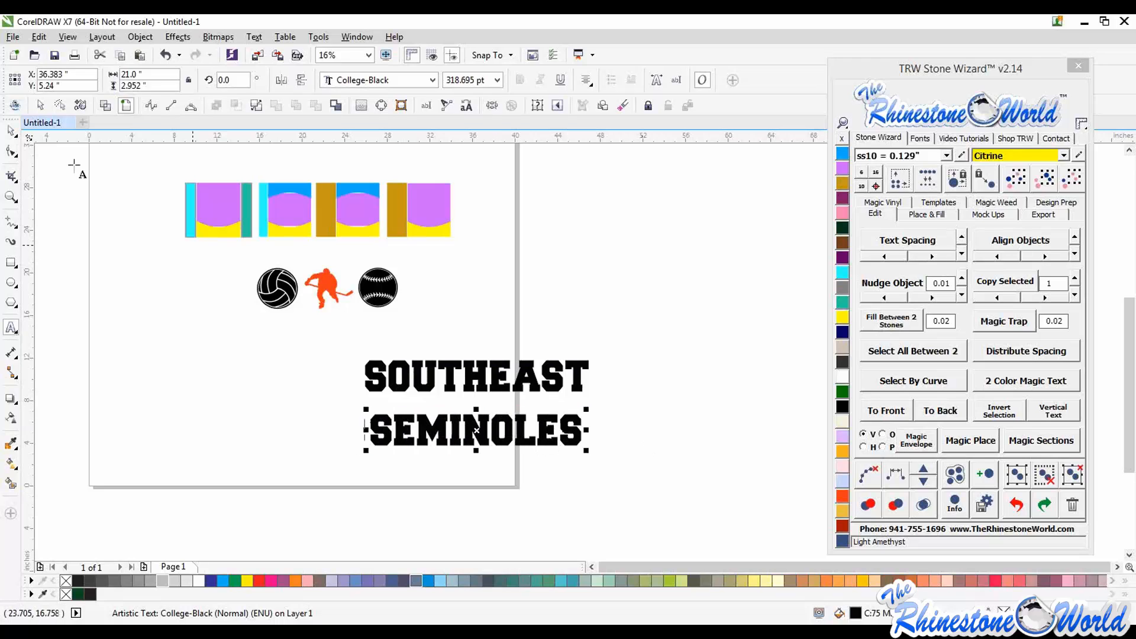
Duplicate the SEMINOLES text above SOUTHEAST, off to the page's side, and change the copy's wording to SHS
{"action": "left_click", "coordinate": [12, 131]}
{"action": "left_click_drag", "start_coordinate": [563, 424], "coordinate": [475, 281]}
{"action": "right_click", "coordinate": [709, 280]}
{"action": "double_click", "coordinate": [724, 295]}
{"action": "type", "text": "SHS"}
{"action": "left_click", "coordinate": [11, 130]}
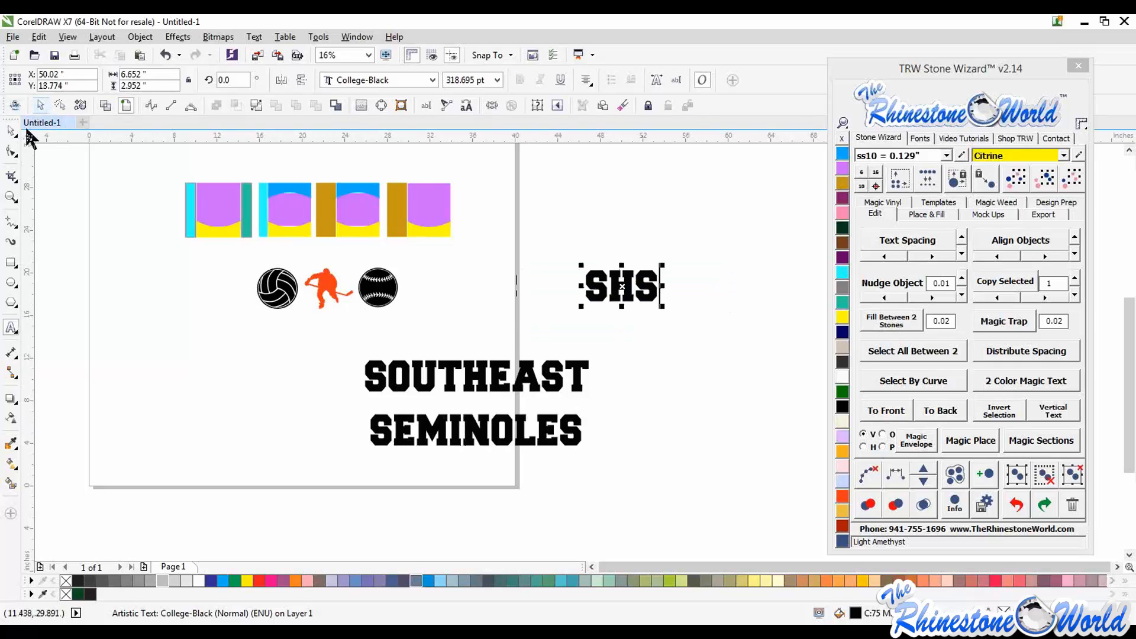
{"action": "left_click", "coordinate": [137, 355]}
Move the SHS text up and closer to the page's edge, beside the row of templates
{"action": "scroll", "coordinate": [395, 211], "scroll_direction": "up", "scroll_amount": 1}
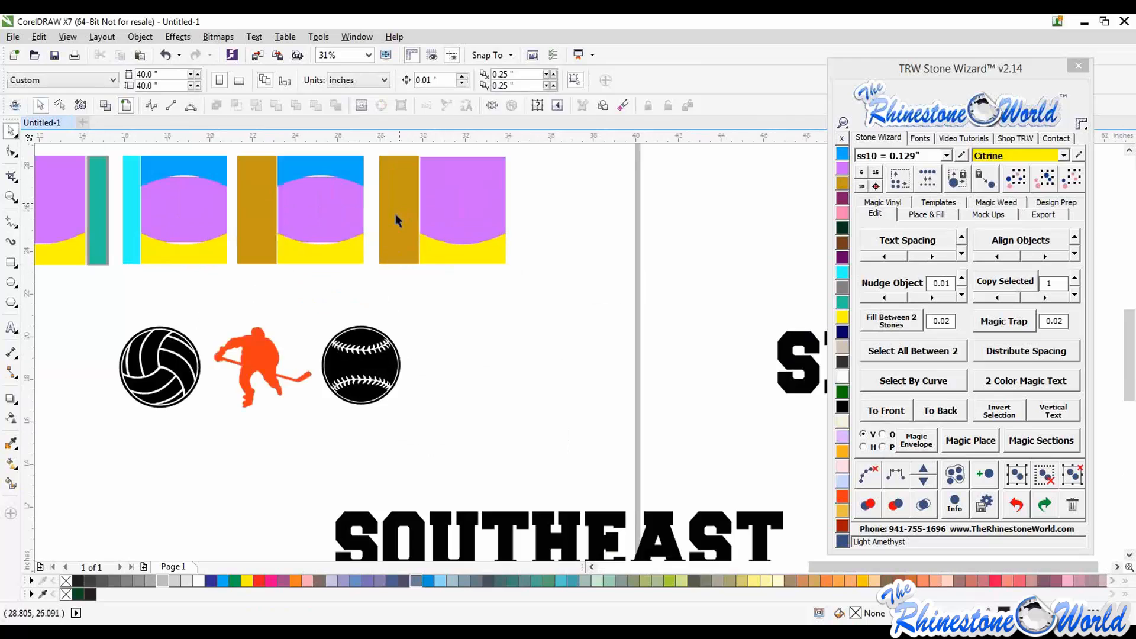
{"action": "scroll", "coordinate": [396, 216], "scroll_direction": "down", "scroll_amount": 1}
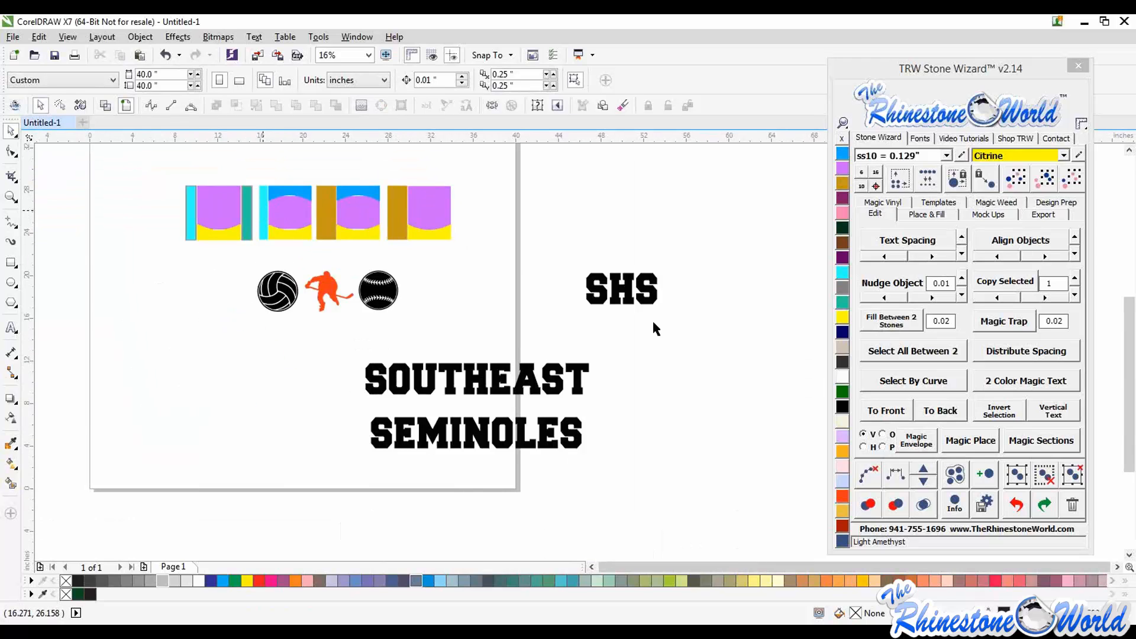
{"action": "scroll", "coordinate": [661, 271], "scroll_direction": "up", "scroll_amount": 1}
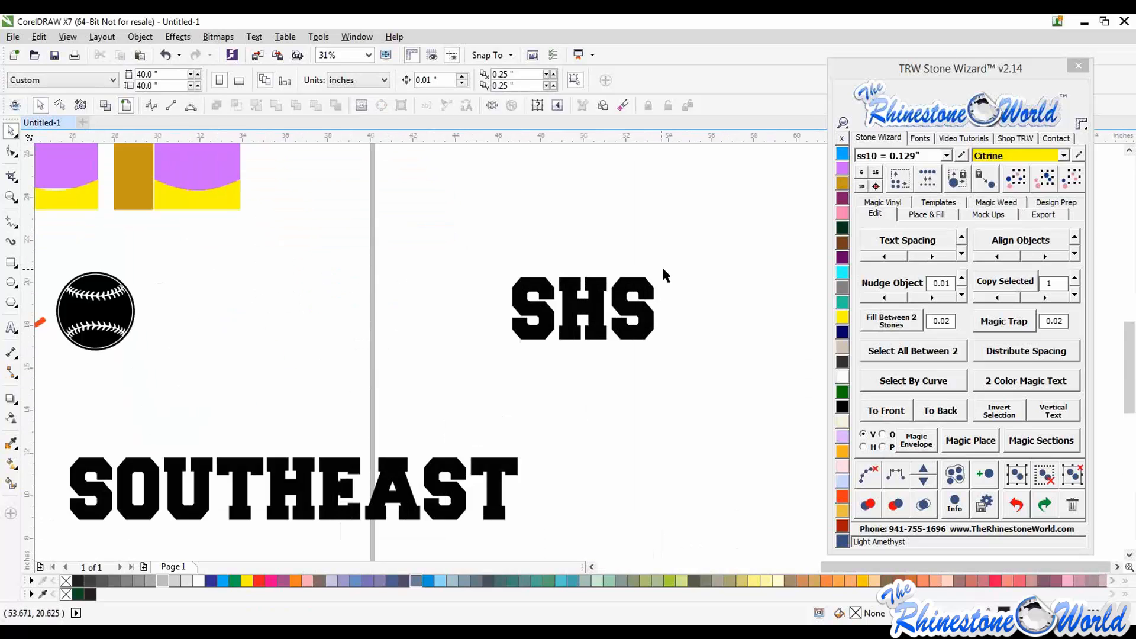
{"action": "scroll", "coordinate": [624, 290], "scroll_direction": "down", "scroll_amount": 1}
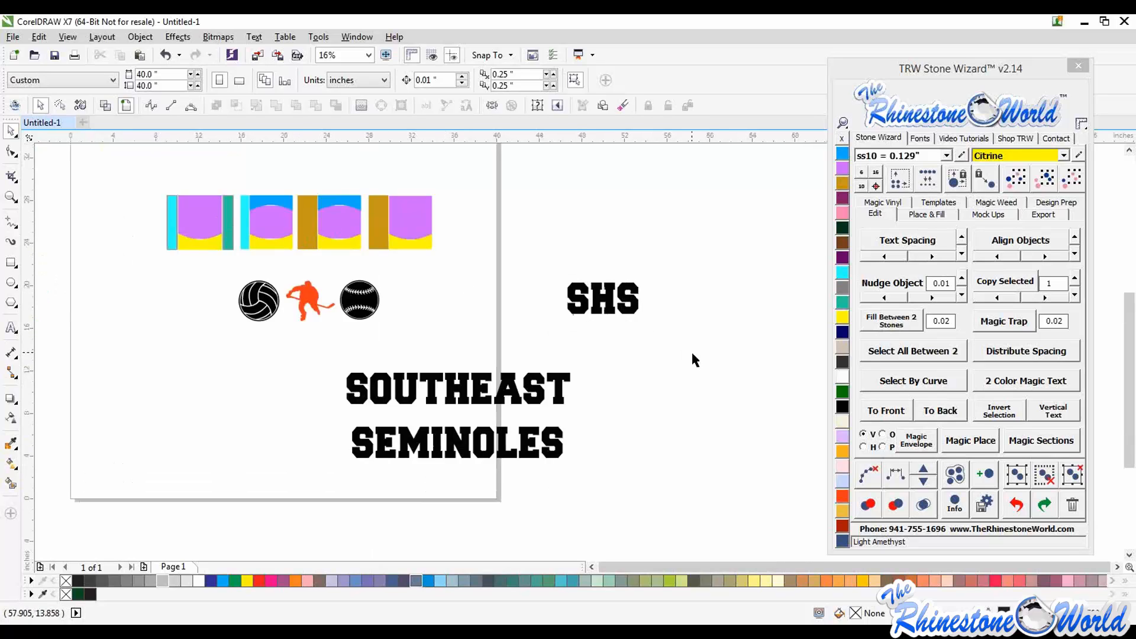
{"action": "left_click_drag", "start_coordinate": [606, 296], "coordinate": [550, 255]}
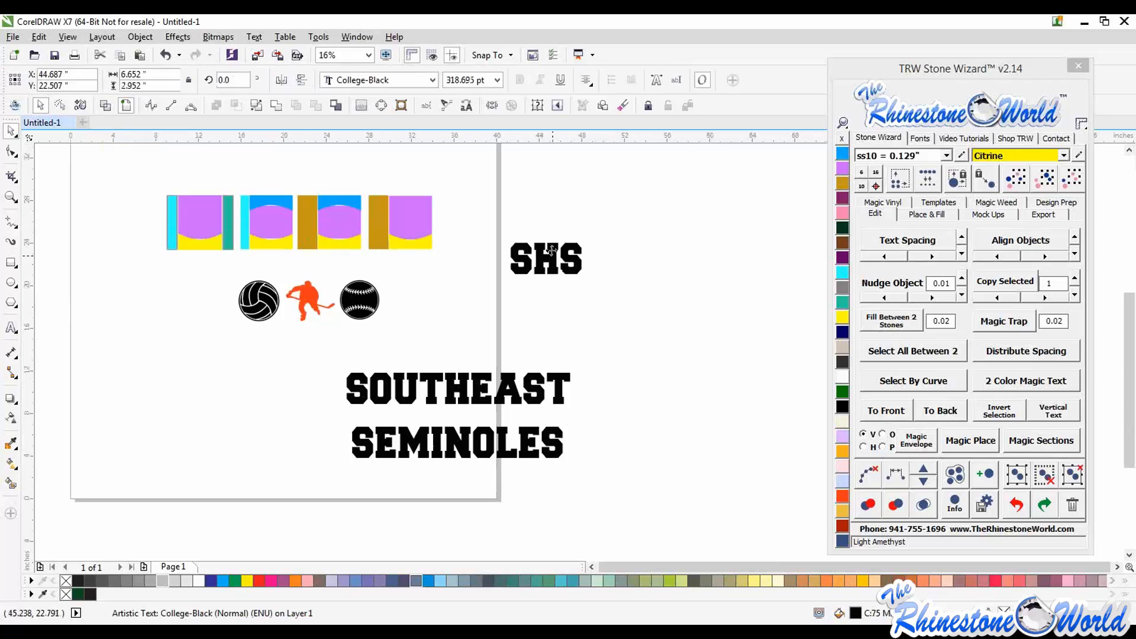
{"action": "scroll", "coordinate": [373, 222], "scroll_direction": "up", "scroll_amount": 1}
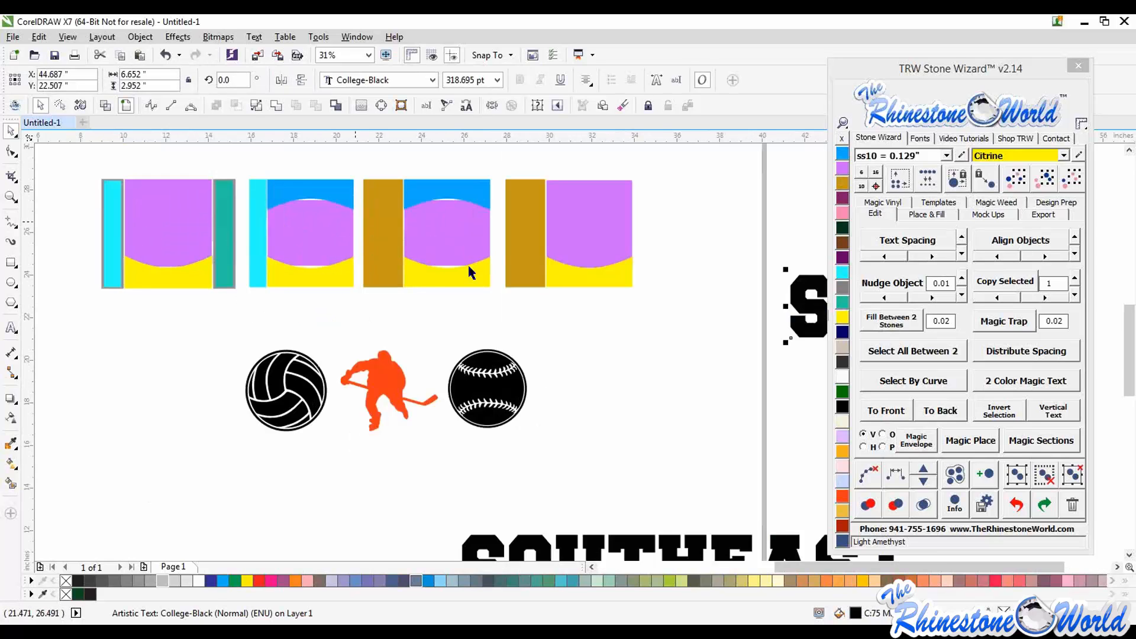
{"action": "scroll", "coordinate": [623, 244], "scroll_direction": "down", "scroll_amount": 1}
{"action": "scroll", "coordinate": [624, 247], "scroll_direction": "up", "scroll_amount": 2}
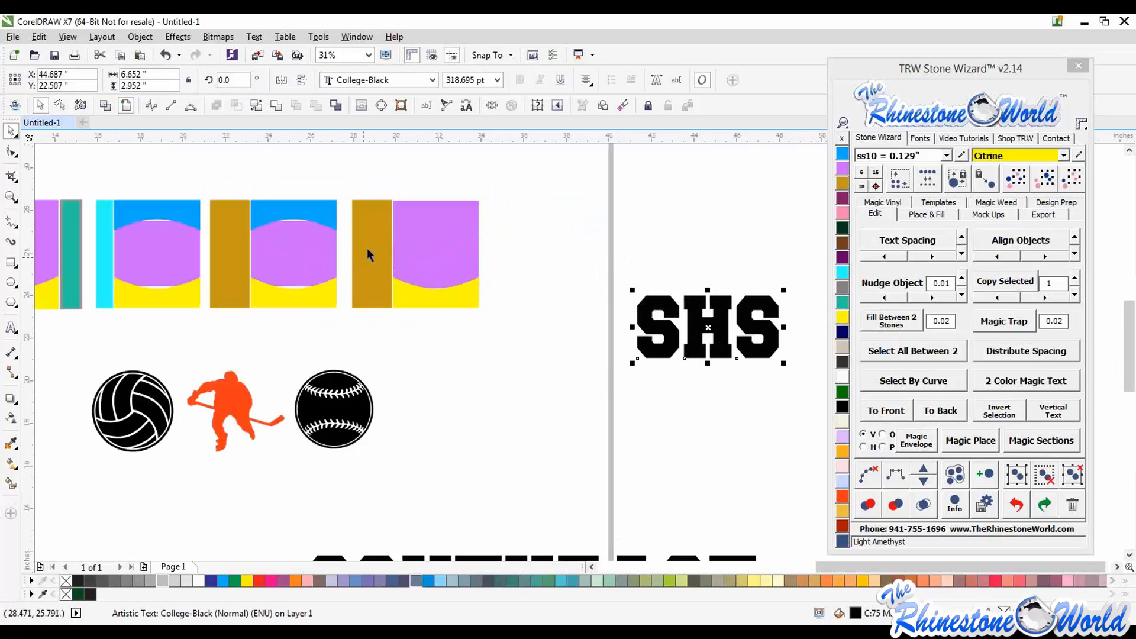
{"action": "left_click", "coordinate": [509, 382]}
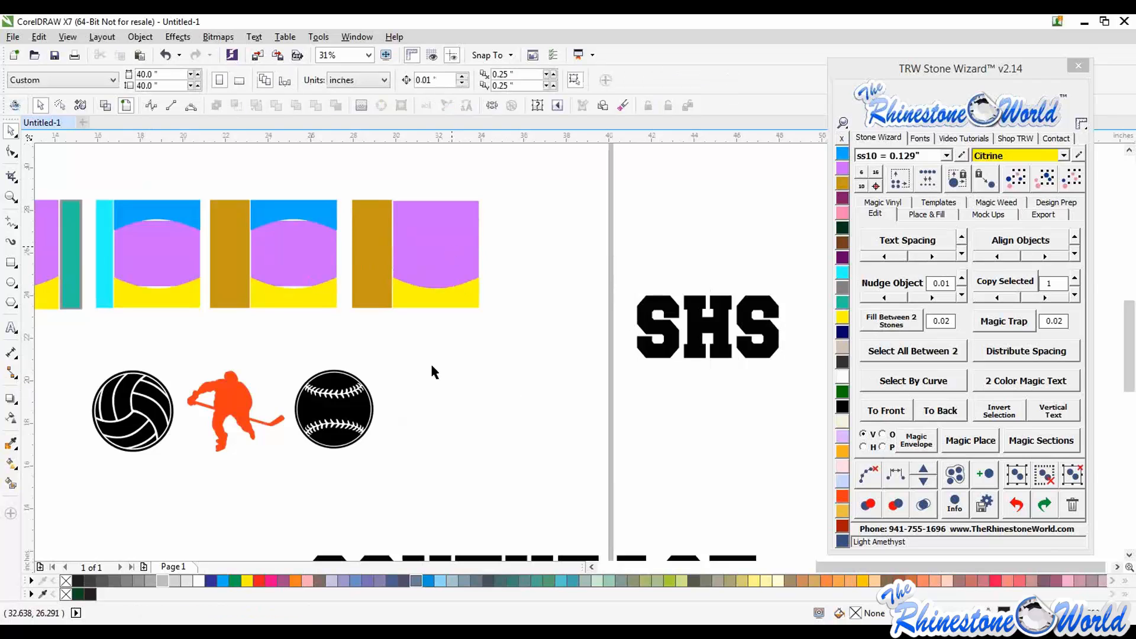
{"action": "scroll", "coordinate": [435, 358], "scroll_direction": "down", "scroll_amount": 2}
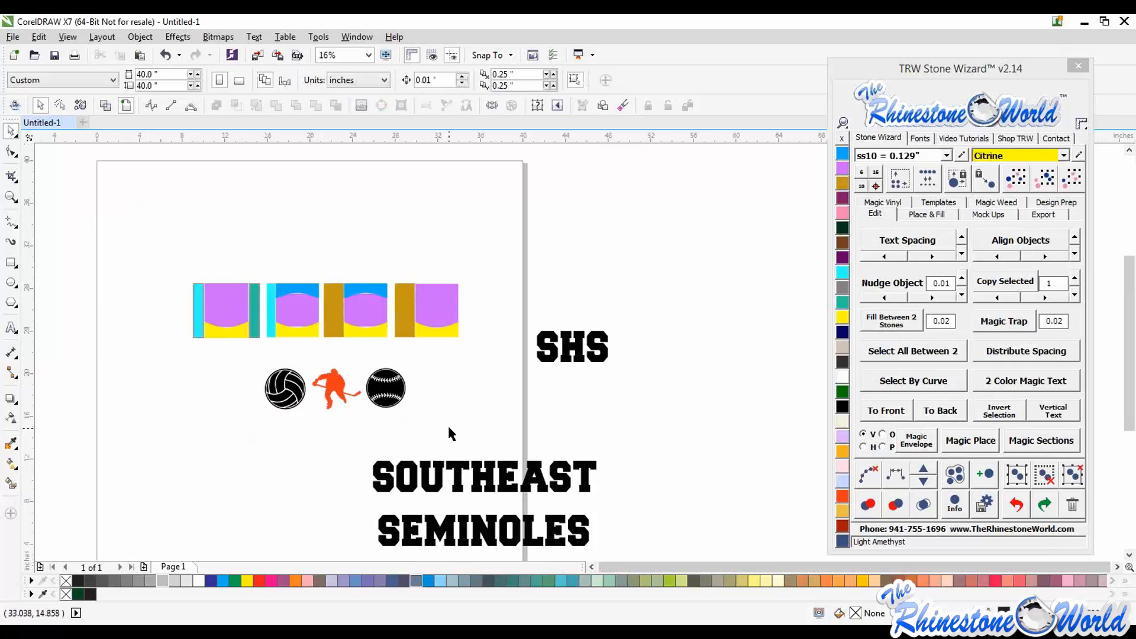
Select all purple areas of the four templates by colour and fill them with the volleyball graphic using Magic Place
{"action": "left_click", "coordinate": [301, 387]}
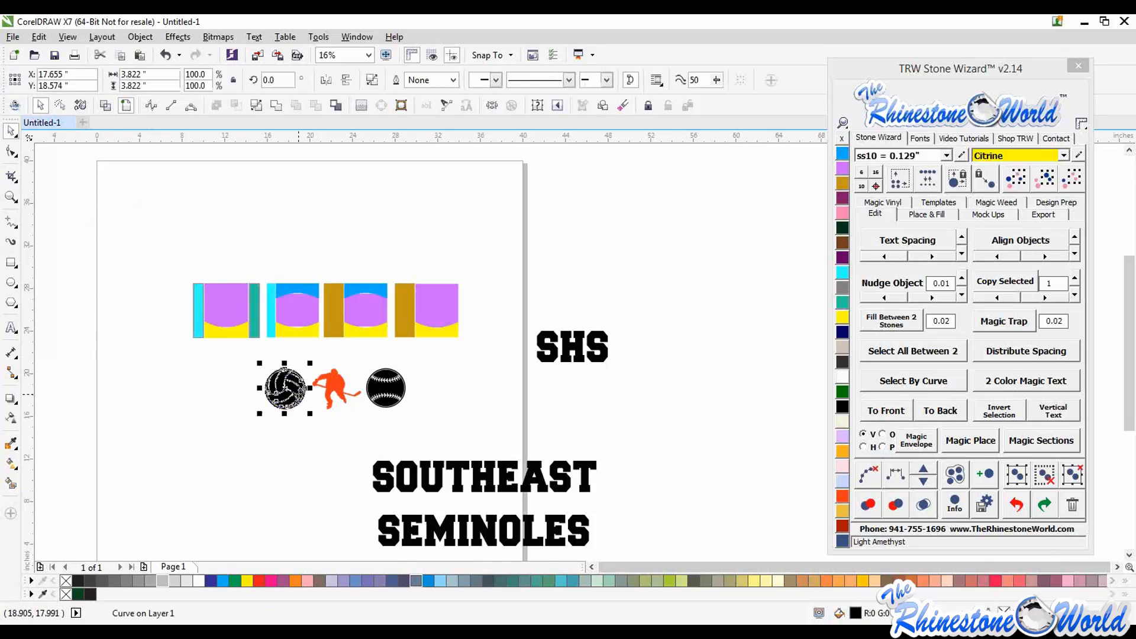
{"action": "left_click", "coordinate": [444, 299]}
{"action": "left_click", "coordinate": [1038, 173]}
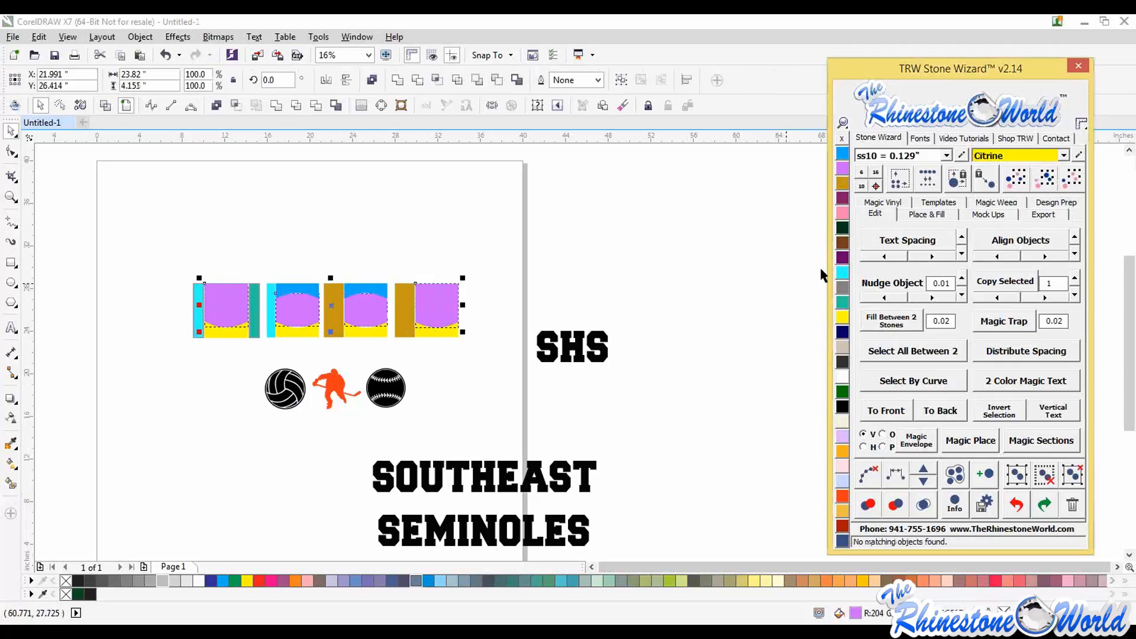
{"action": "left_click", "coordinate": [298, 391], "text": "shift"}
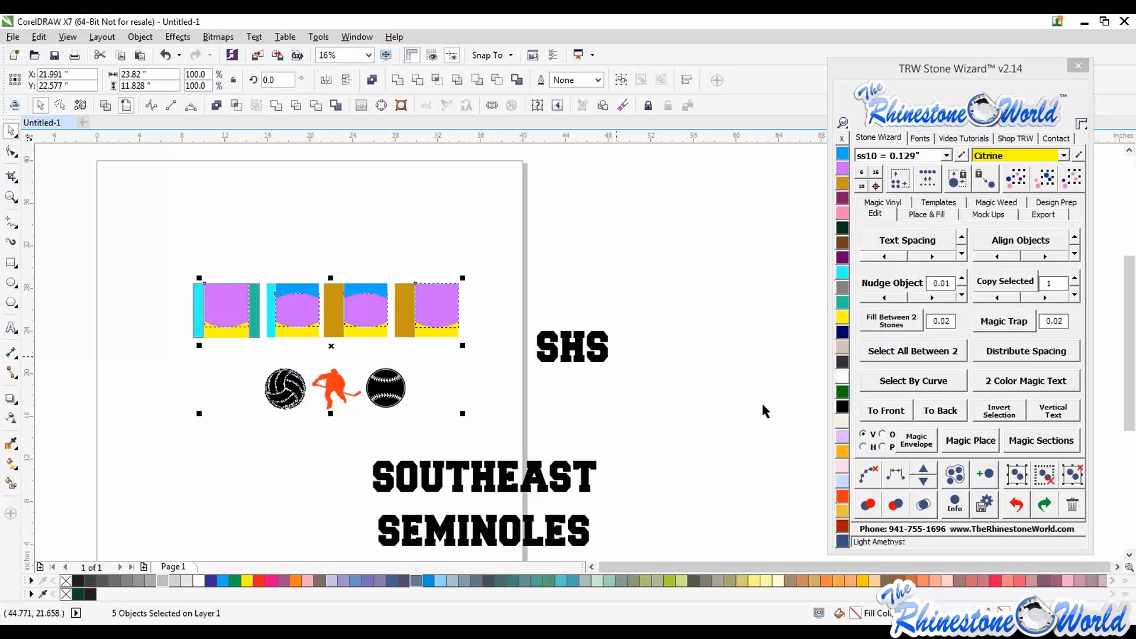
{"action": "left_click", "coordinate": [970, 450]}
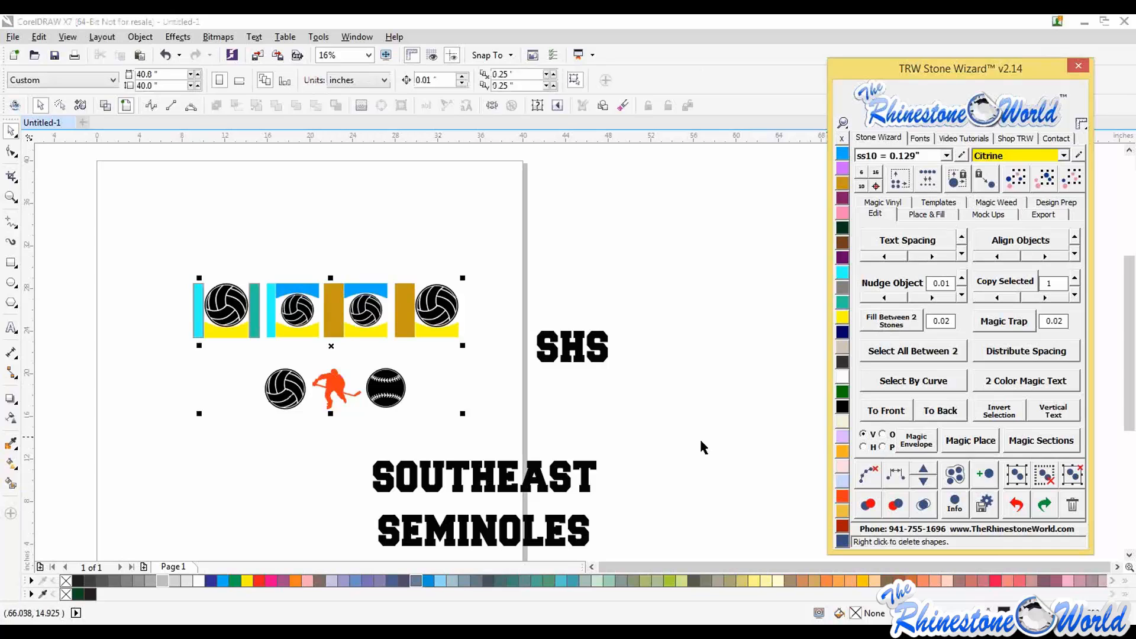
{"action": "left_click", "coordinate": [700, 445]}
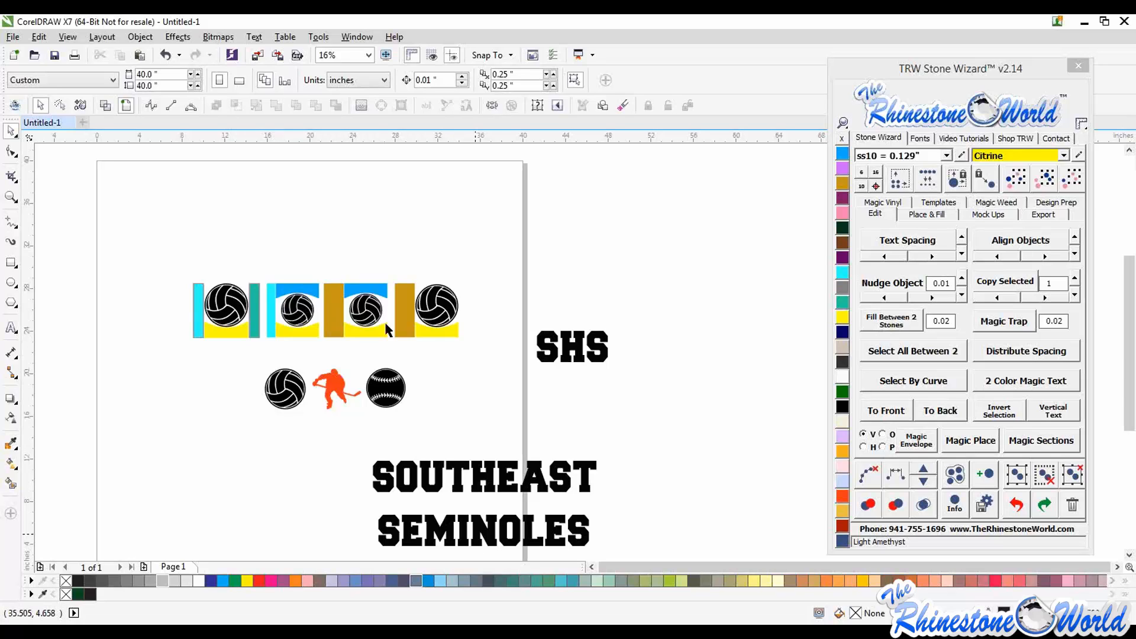
Select both blue arched areas by colour and shape the SOUTHEAST text into them with Magic Envelope
{"action": "left_click", "coordinate": [380, 289]}
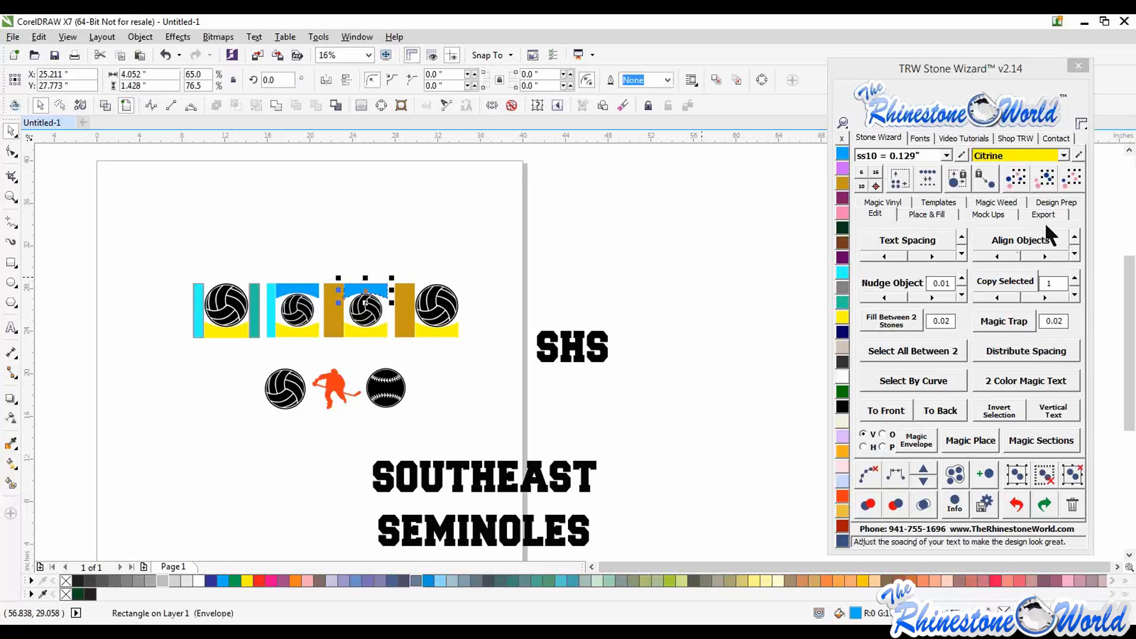
{"action": "left_click", "coordinate": [1042, 179]}
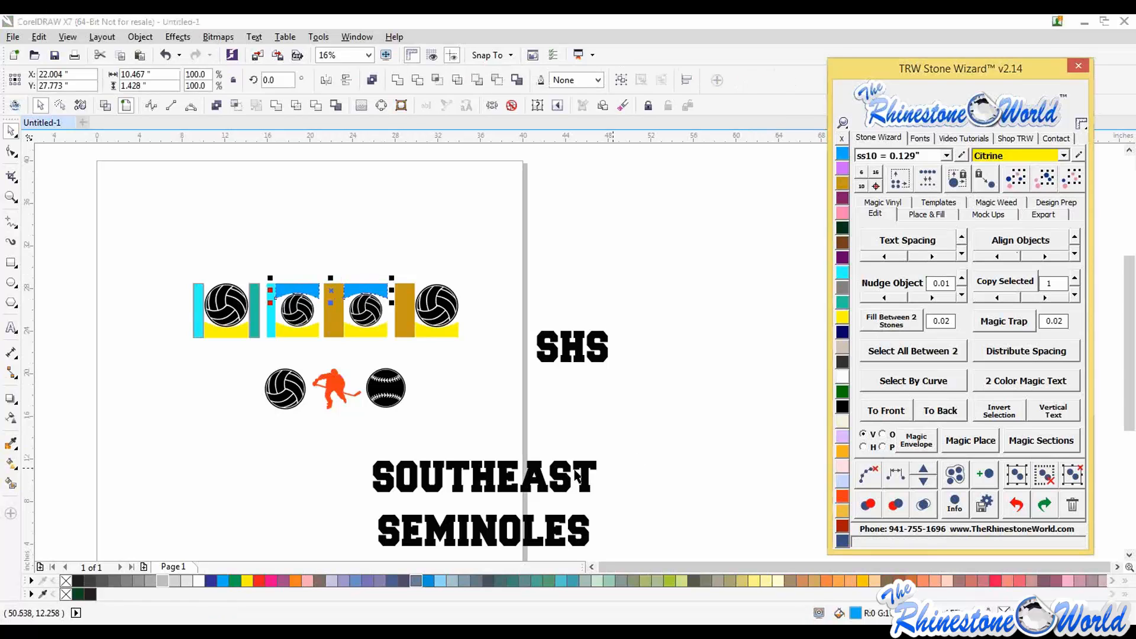
{"action": "left_click", "coordinate": [565, 486], "text": "shift"}
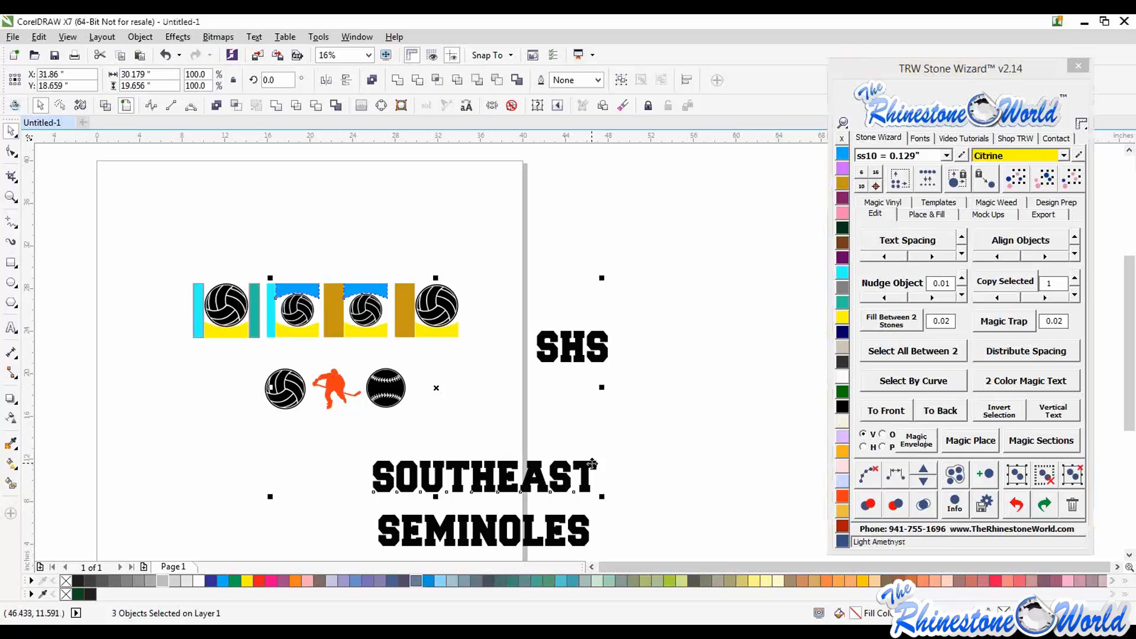
{"action": "left_click", "coordinate": [915, 444]}
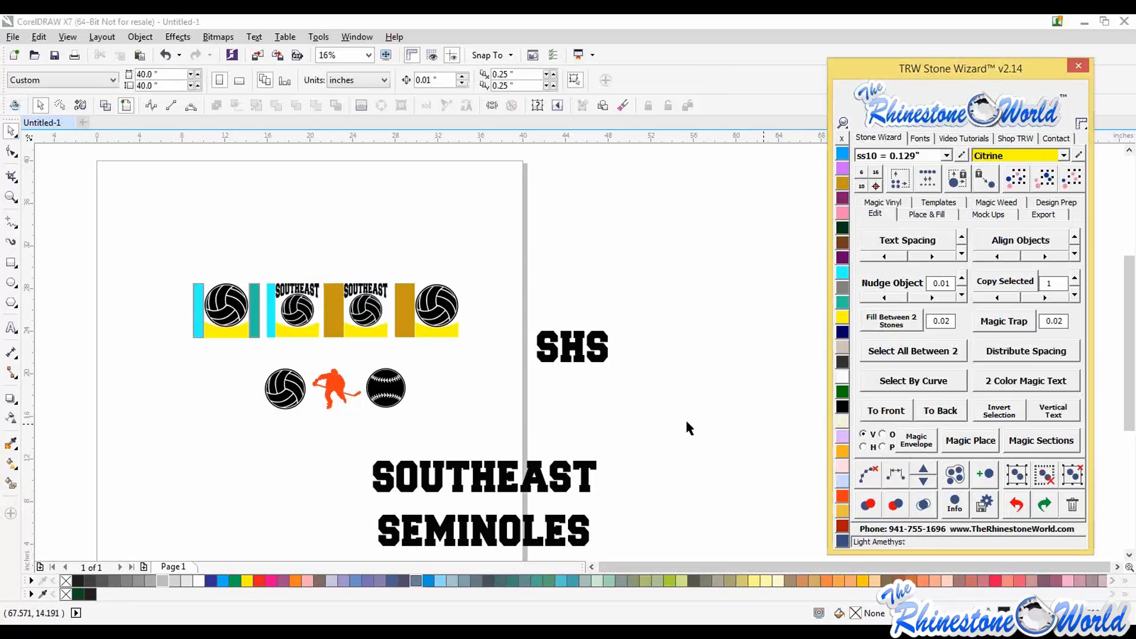
Select all yellow arched areas by colour and shape the SEMINOLES text into them with Magic Envelope
{"action": "left_click", "coordinate": [366, 333]}
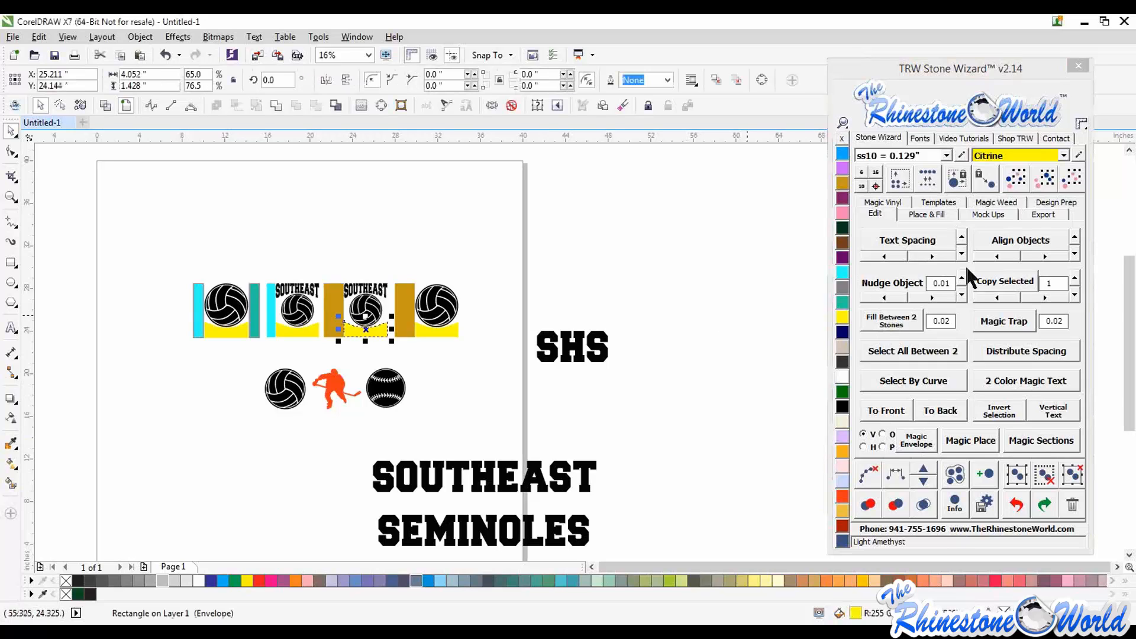
{"action": "left_click", "coordinate": [1040, 177]}
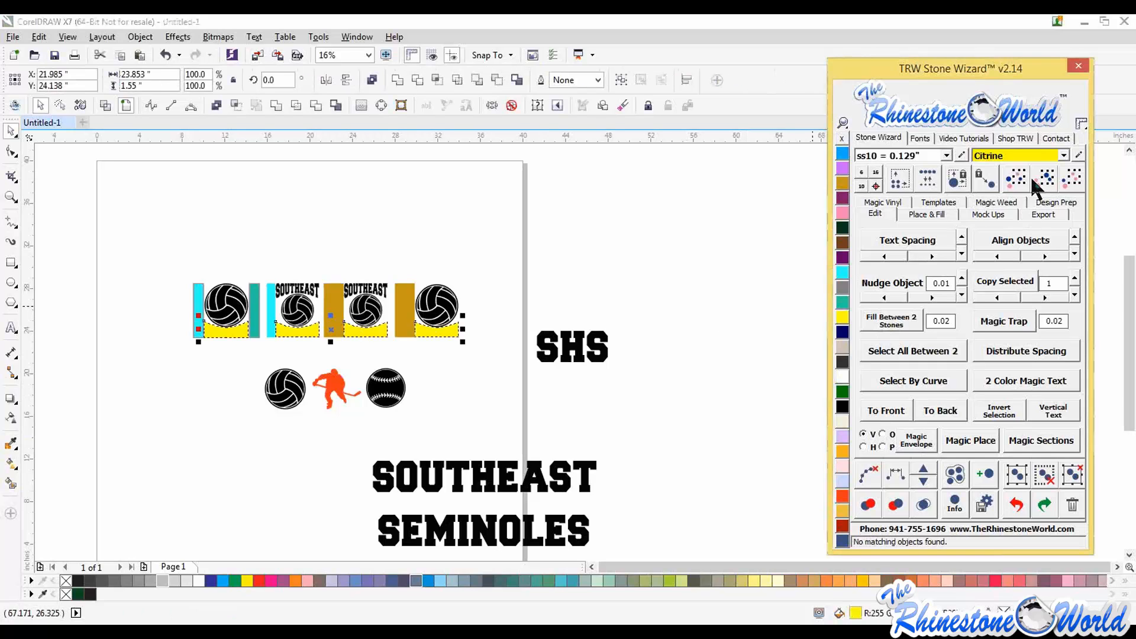
{"action": "left_click", "coordinate": [577, 532], "text": "shift"}
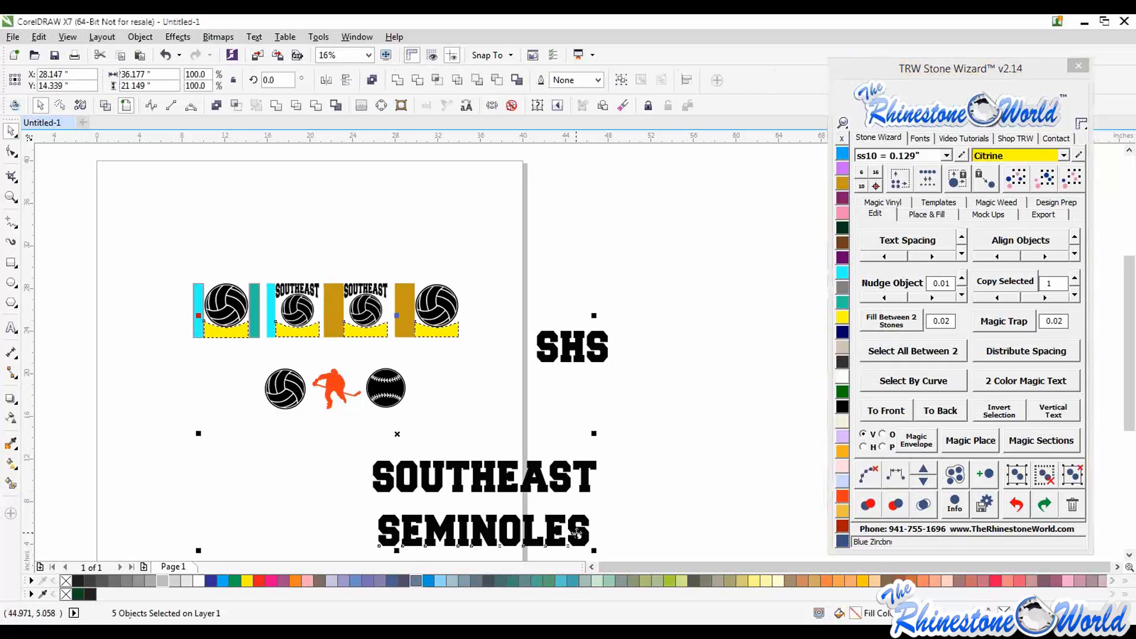
{"action": "left_click", "coordinate": [902, 444]}
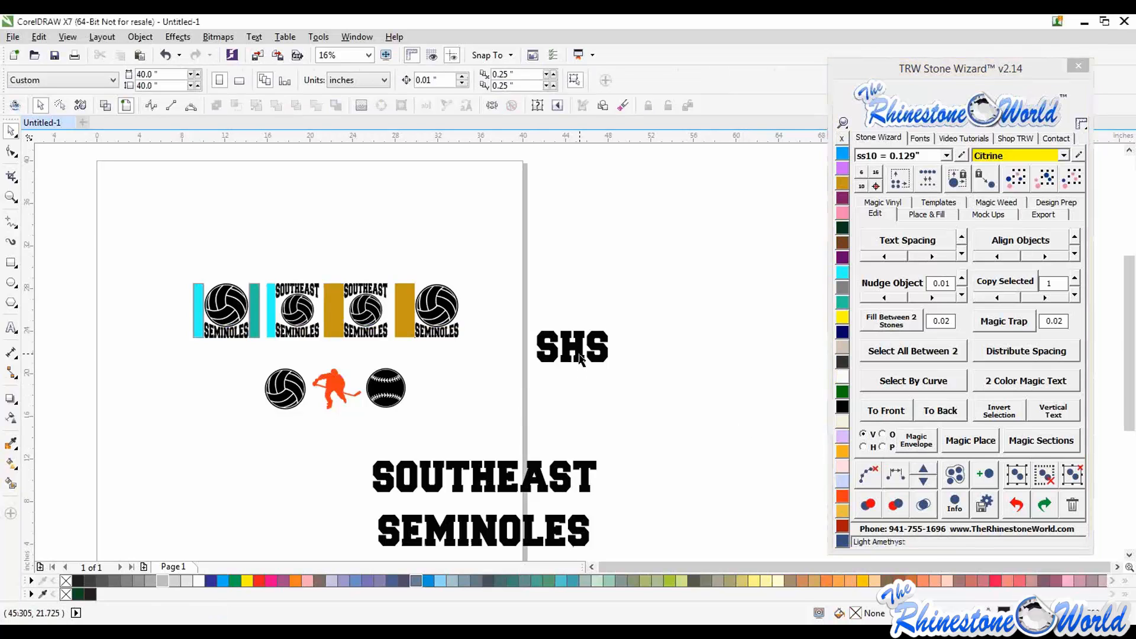
Move the SHS text further from the page and enlarge it to about 9.07 inches wide
{"action": "left_click_drag", "start_coordinate": [580, 358], "coordinate": [608, 314]}
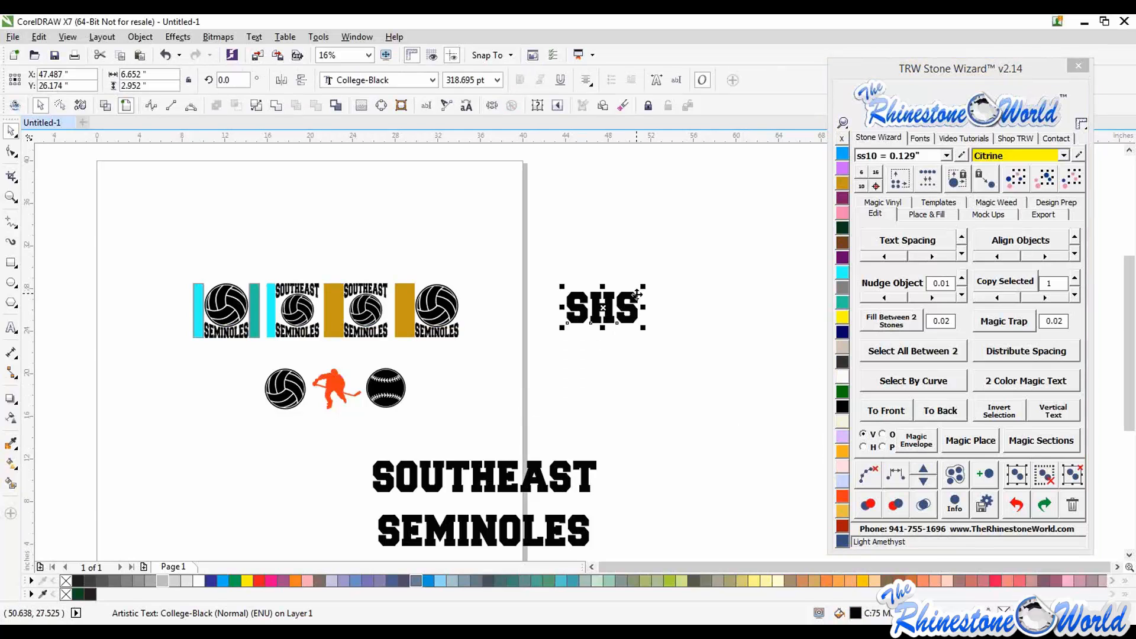
{"action": "scroll", "coordinate": [634, 296], "scroll_direction": "up", "scroll_amount": 2}
{"action": "scroll", "coordinate": [610, 319], "scroll_direction": "down", "scroll_amount": 2}
{"action": "scroll", "coordinate": [612, 316], "scroll_direction": "up", "scroll_amount": 2}
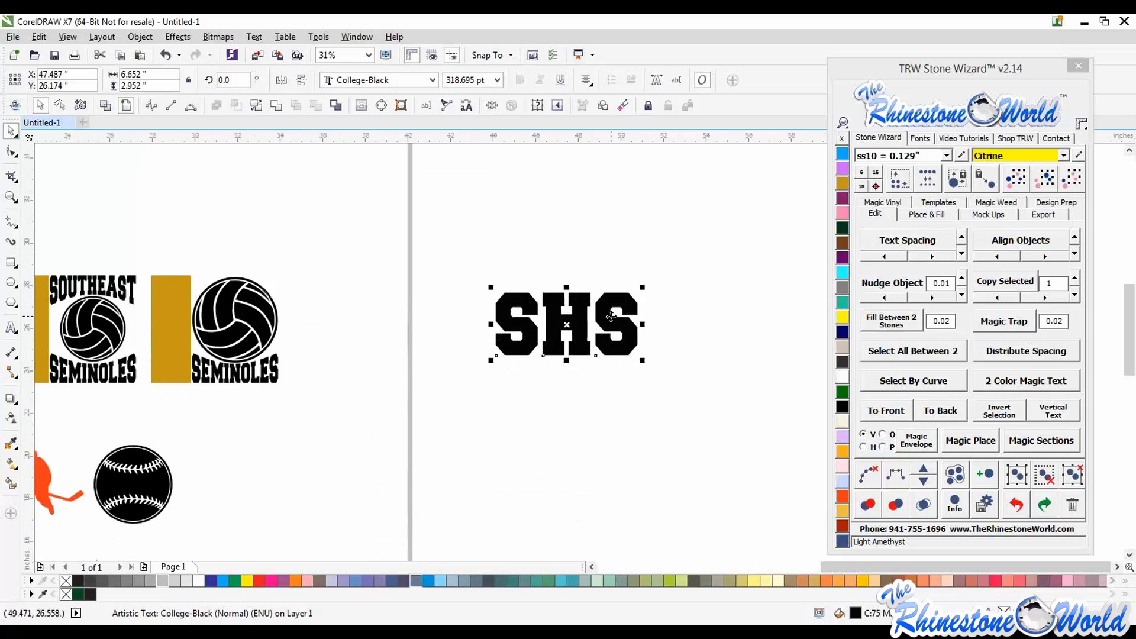
{"action": "left_click_drag", "start_coordinate": [643, 287], "coordinate": [673, 271]}
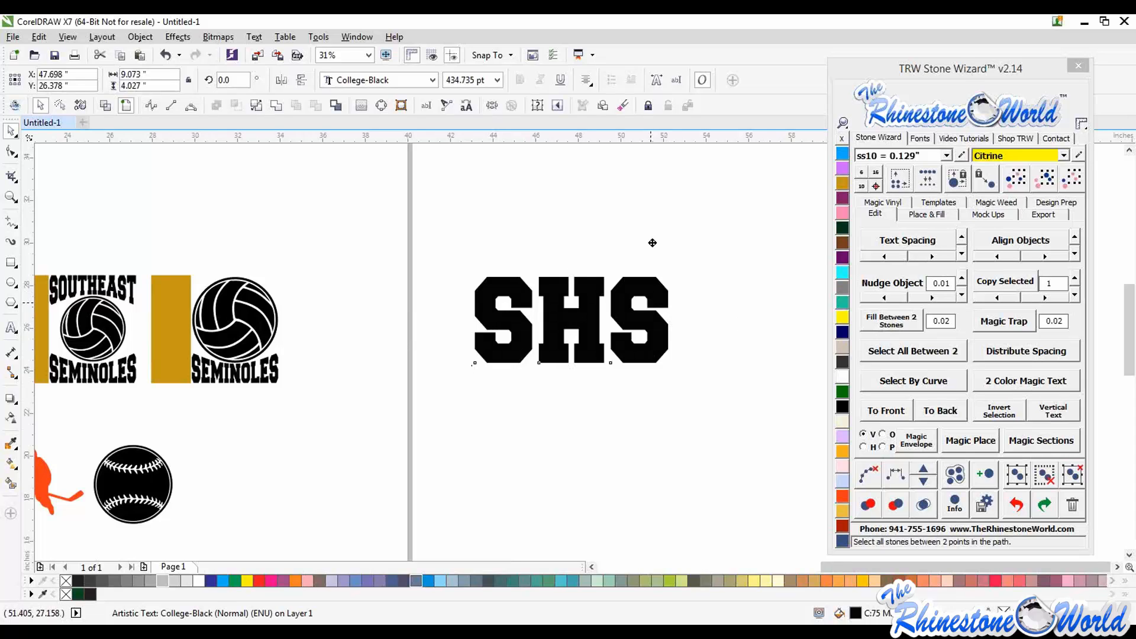
Stack the SHS letters with Vertical Text and shorten the stack to about 11.17 inches high
{"action": "left_click", "coordinate": [1047, 411]}
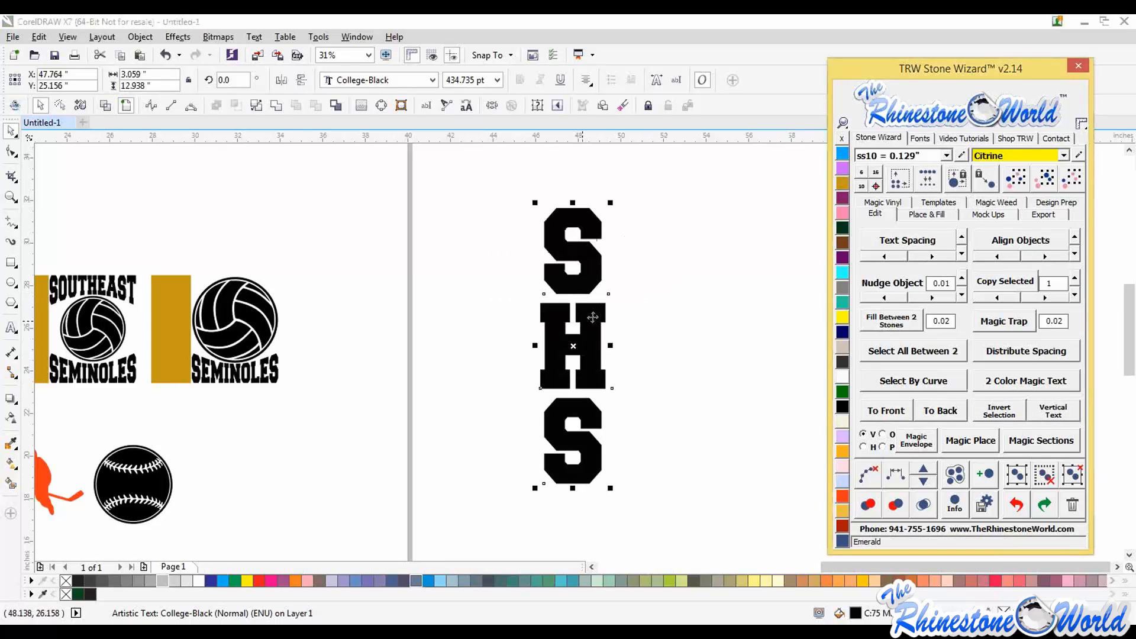
{"action": "left_click_drag", "start_coordinate": [576, 457], "coordinate": [577, 448]}
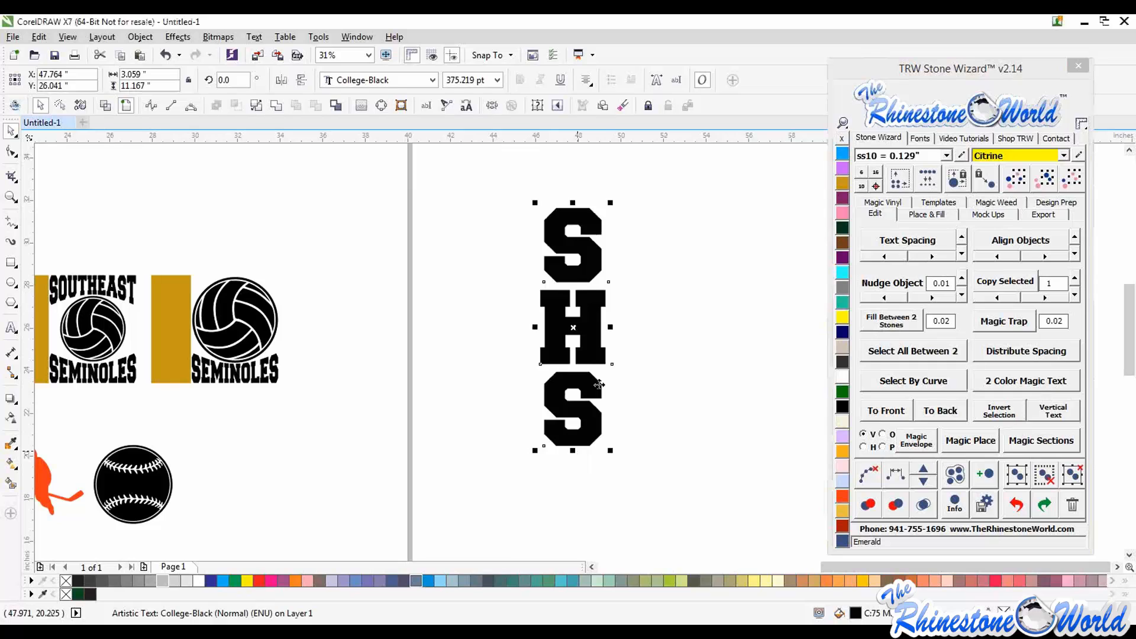
Choose TRW Pink as the stone colour and turn off Add Stones and Corner Detect in the Place & Fill options
{"action": "left_click", "coordinate": [932, 212]}
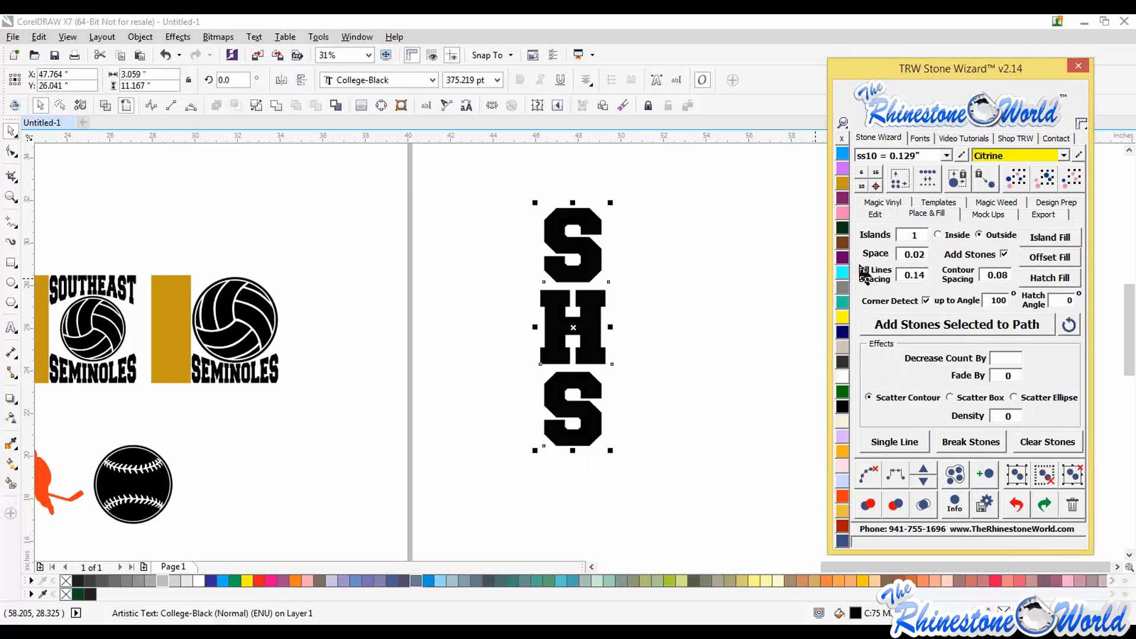
{"action": "left_click", "coordinate": [826, 250]}
{"action": "left_click", "coordinate": [842, 212]}
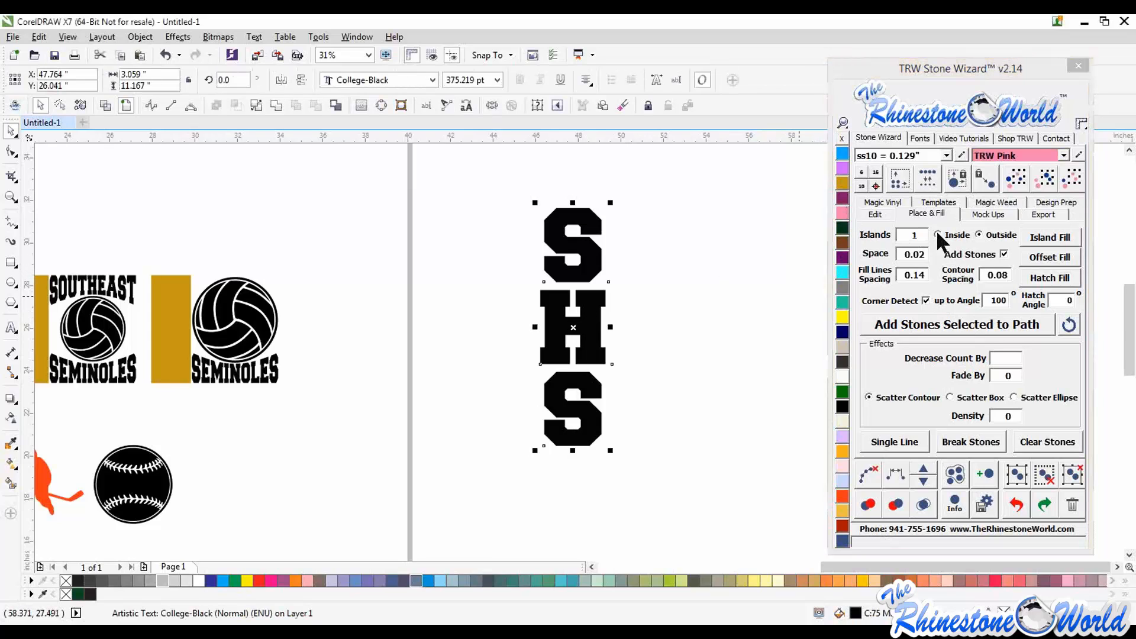
{"action": "left_click", "coordinate": [1006, 255]}
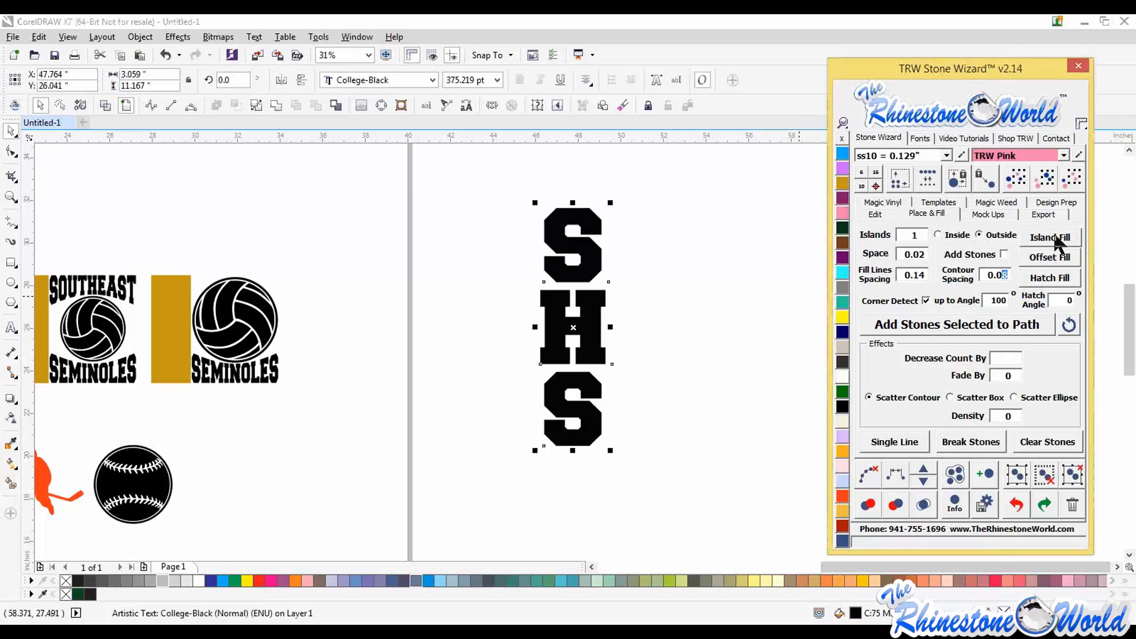
{"action": "left_click", "coordinate": [926, 300]}
Try an outside Island Fill outline around the vertical SHS text with 0.08 contour spacing
{"action": "left_click", "coordinate": [1051, 239]}
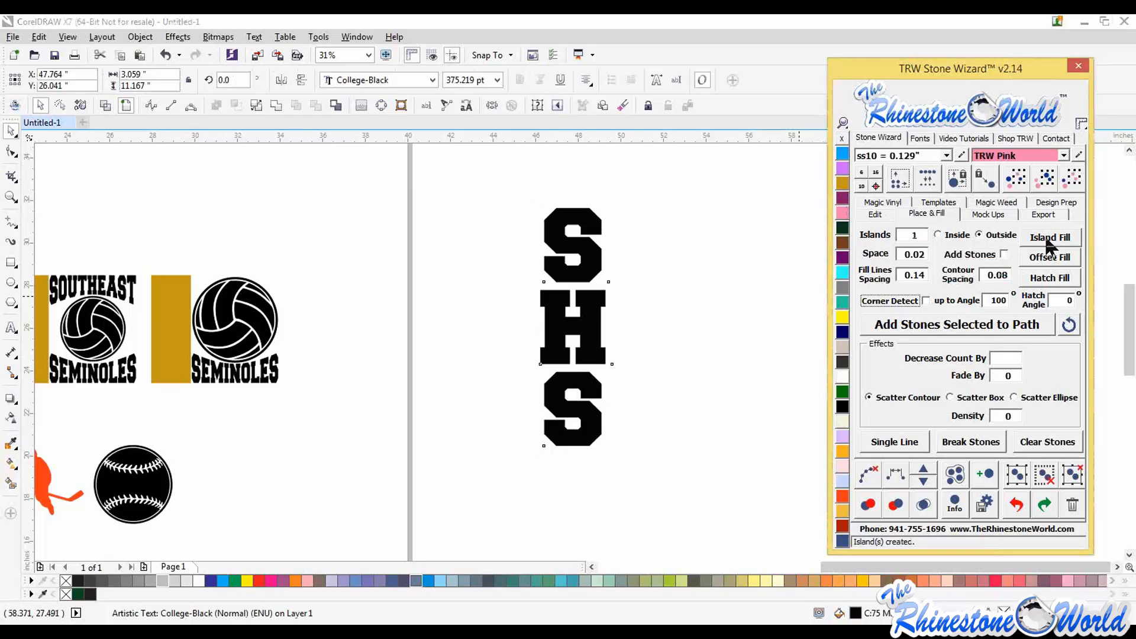
{"action": "left_click", "coordinate": [626, 260]}
{"action": "scroll", "coordinate": [626, 260], "scroll_direction": "up", "scroll_amount": 1}
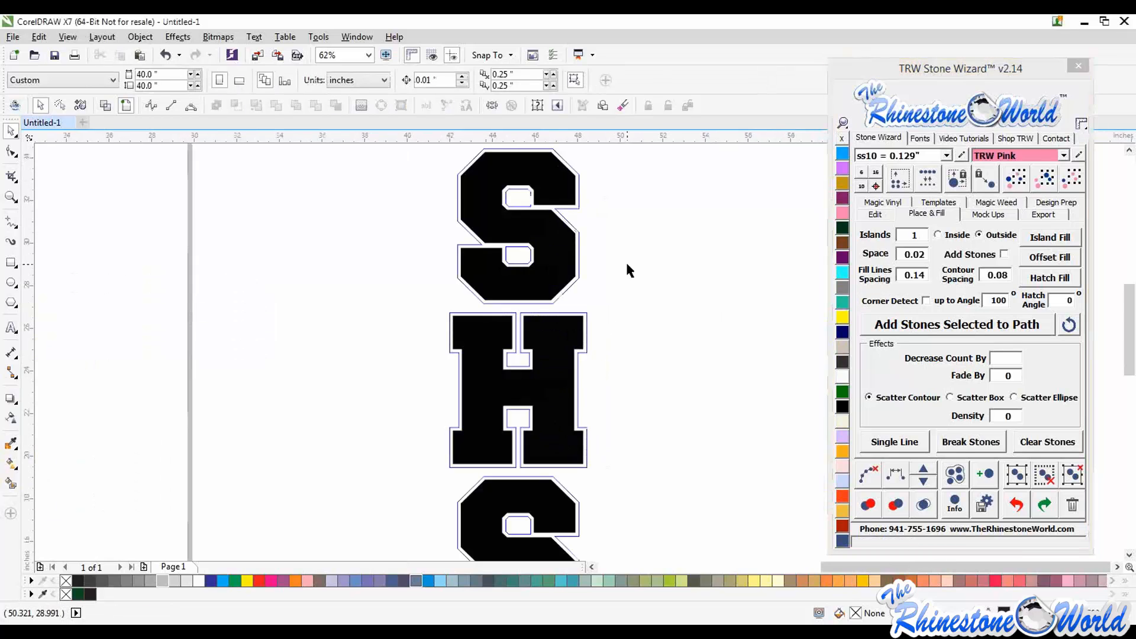
{"action": "scroll", "coordinate": [626, 264], "scroll_direction": "down", "scroll_amount": 1}
{"action": "scroll", "coordinate": [604, 260], "scroll_direction": "up", "scroll_amount": 1}
{"action": "key", "text": "ctrl+z"}
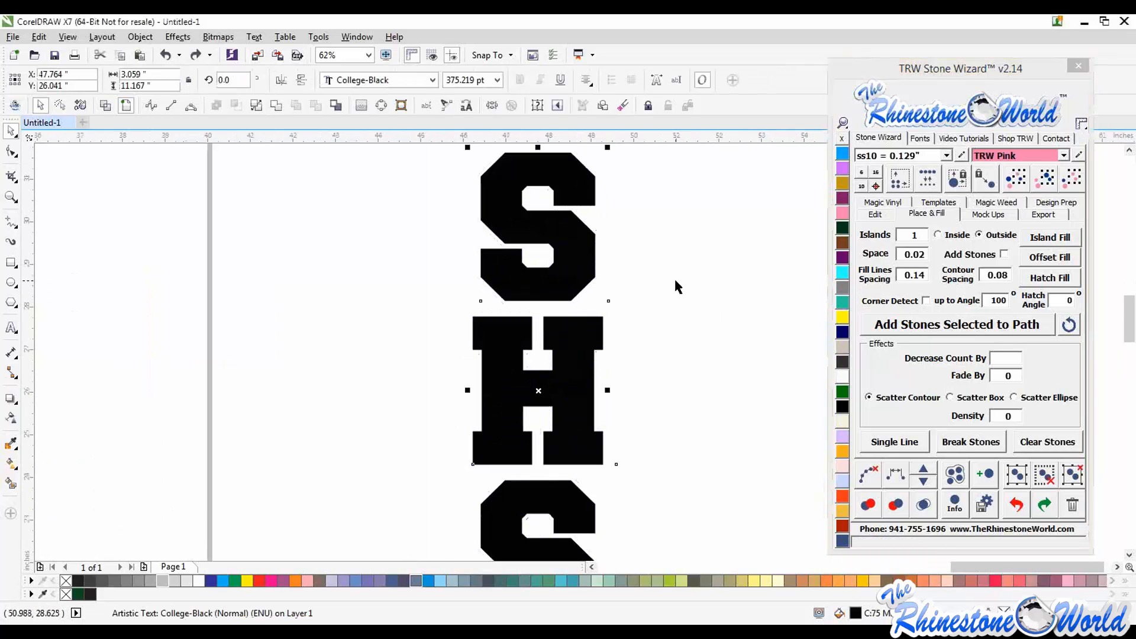
Create one outside Island Fill outline around the vertical SHS text with 0.1 contour spacing
{"action": "scroll", "coordinate": [674, 277], "scroll_direction": "down", "scroll_amount": 1}
{"action": "left_click", "coordinate": [1002, 275]}
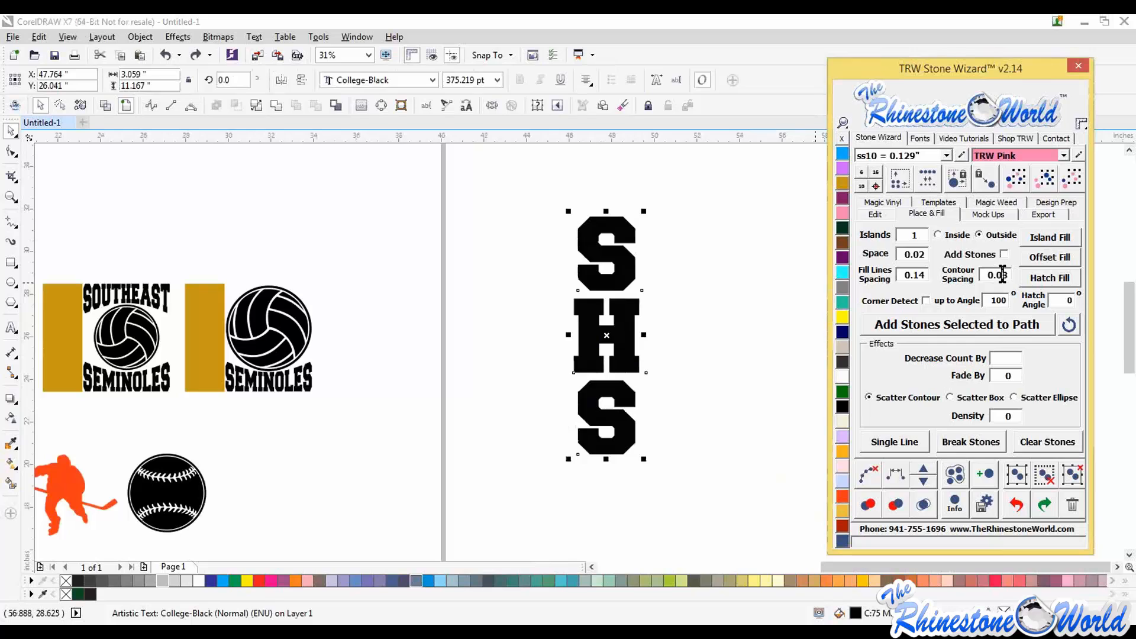
{"action": "double_click", "coordinate": [1003, 275]}
{"action": "type", "text": "1"}
{"action": "left_click", "coordinate": [1043, 239]}
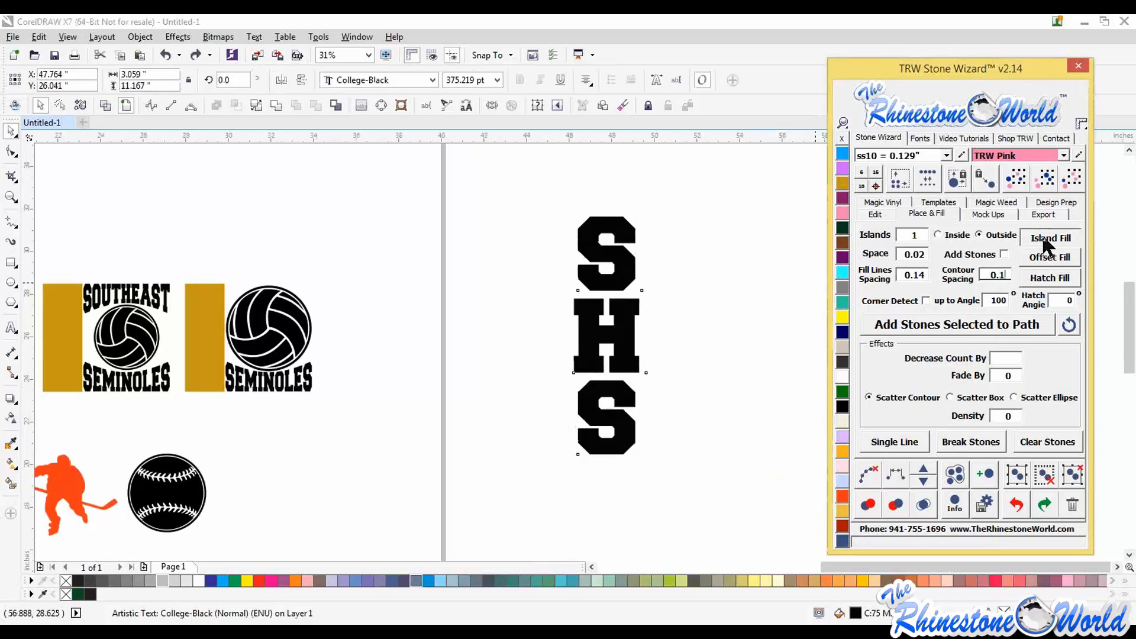
{"action": "scroll", "coordinate": [643, 274], "scroll_direction": "up", "scroll_amount": 1}
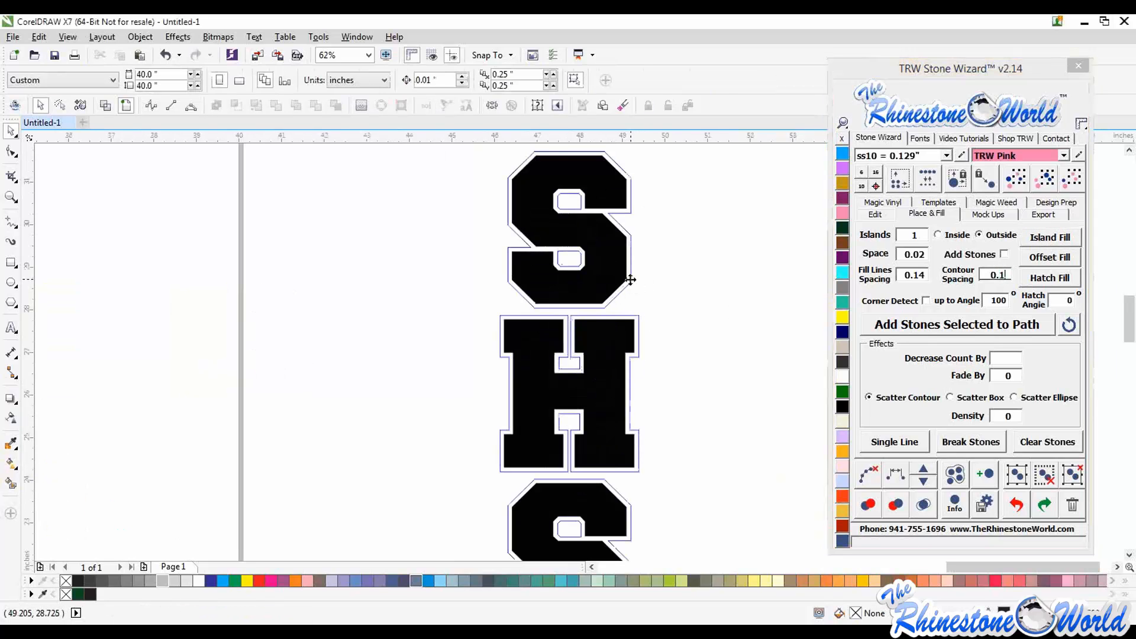
Add a second outside Island Fill outline around the first SHS outline with 0.15 contour spacing
{"action": "left_click", "coordinate": [1002, 275]}
{"action": "type", "text": "5"}
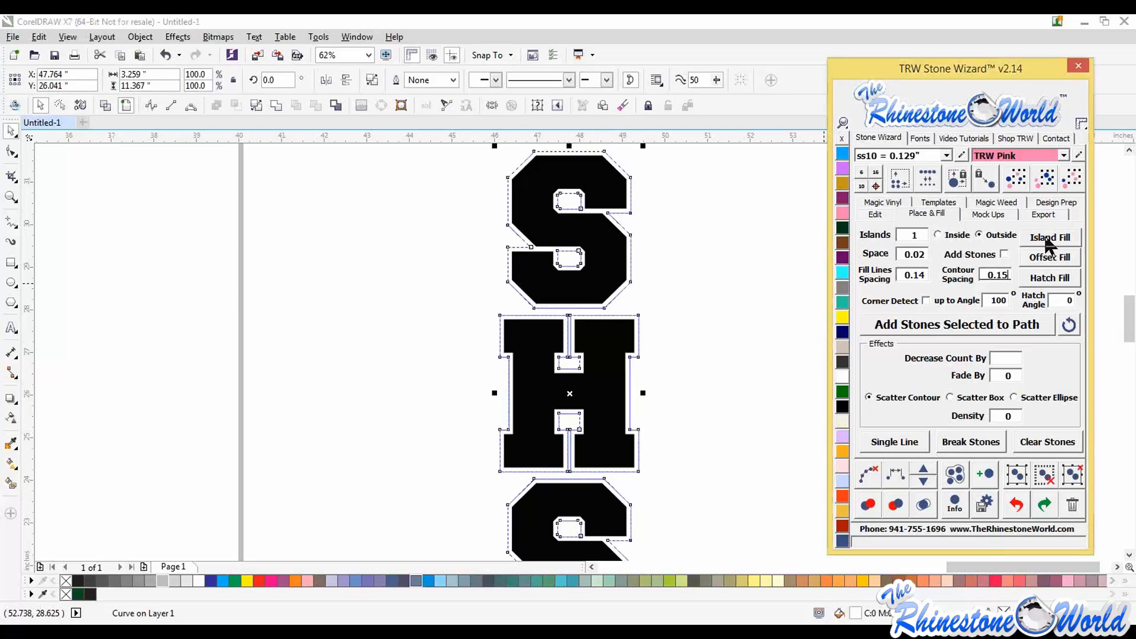
{"action": "left_click", "coordinate": [1047, 239]}
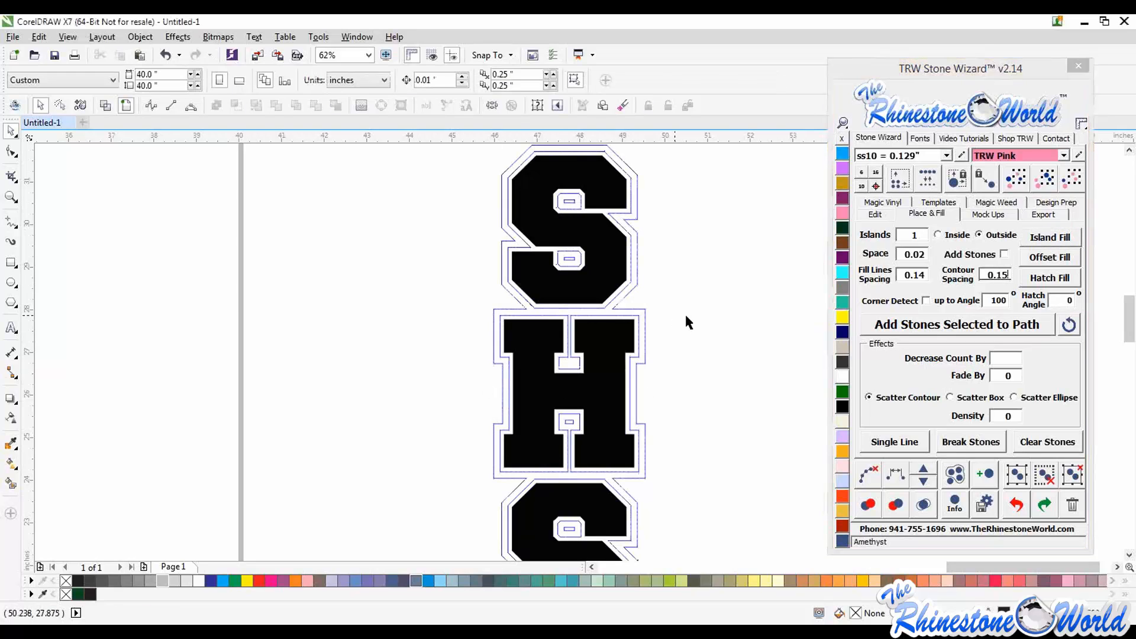
Fill the inner SHS outline shape with Citrine and the outer one with TRW Pink
{"action": "scroll", "coordinate": [647, 279], "scroll_direction": "up", "scroll_amount": 1}
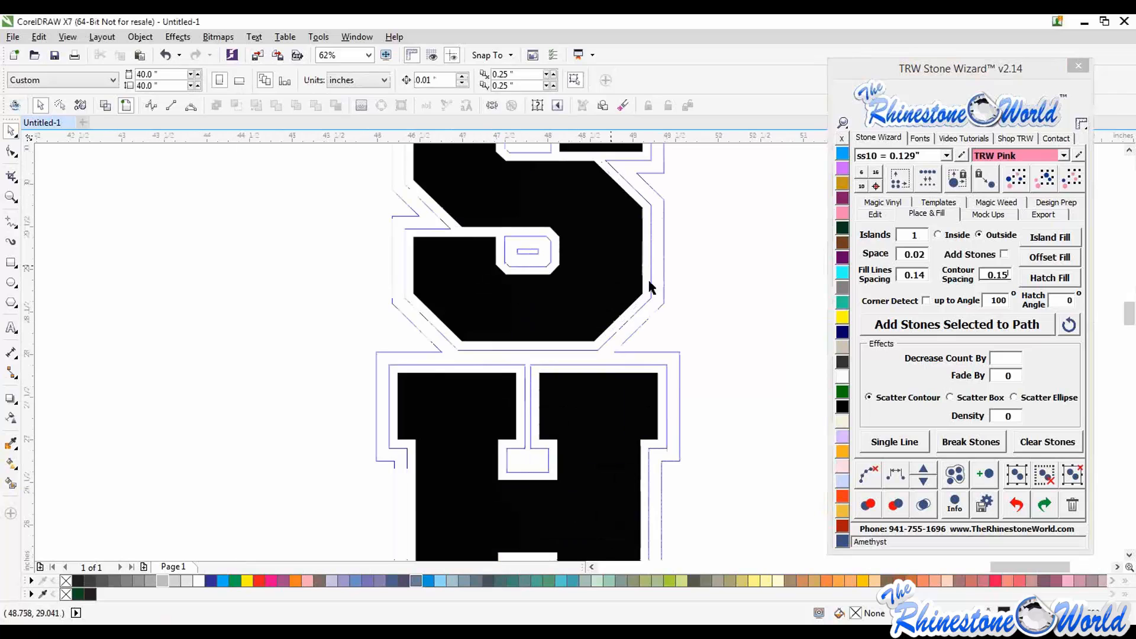
{"action": "left_click", "coordinate": [842, 318]}
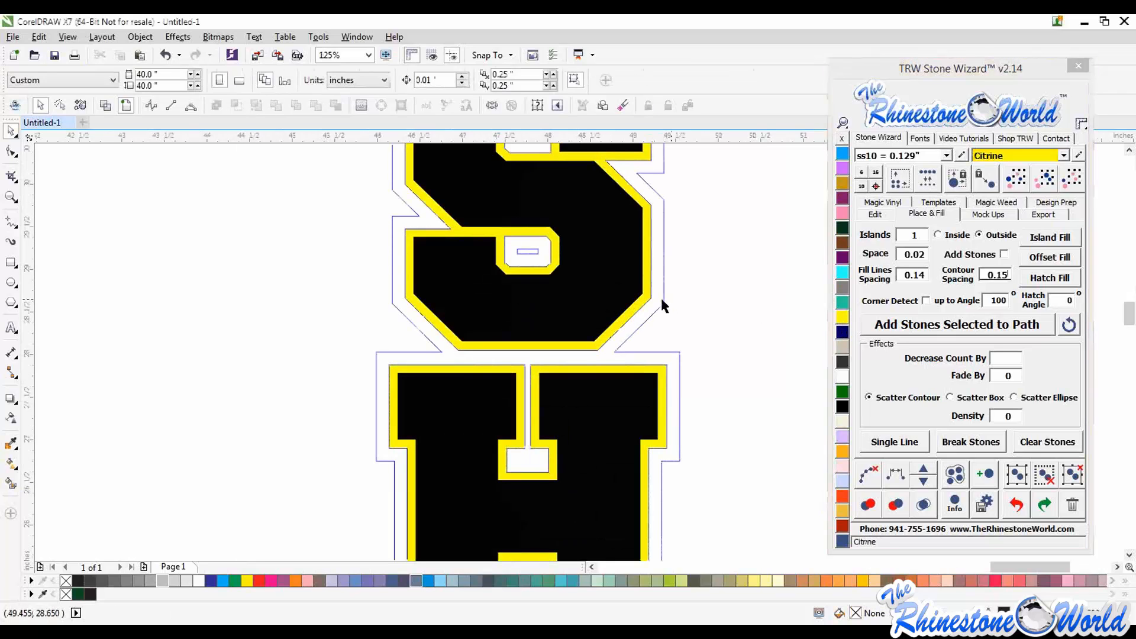
{"action": "left_click", "coordinate": [843, 213]}
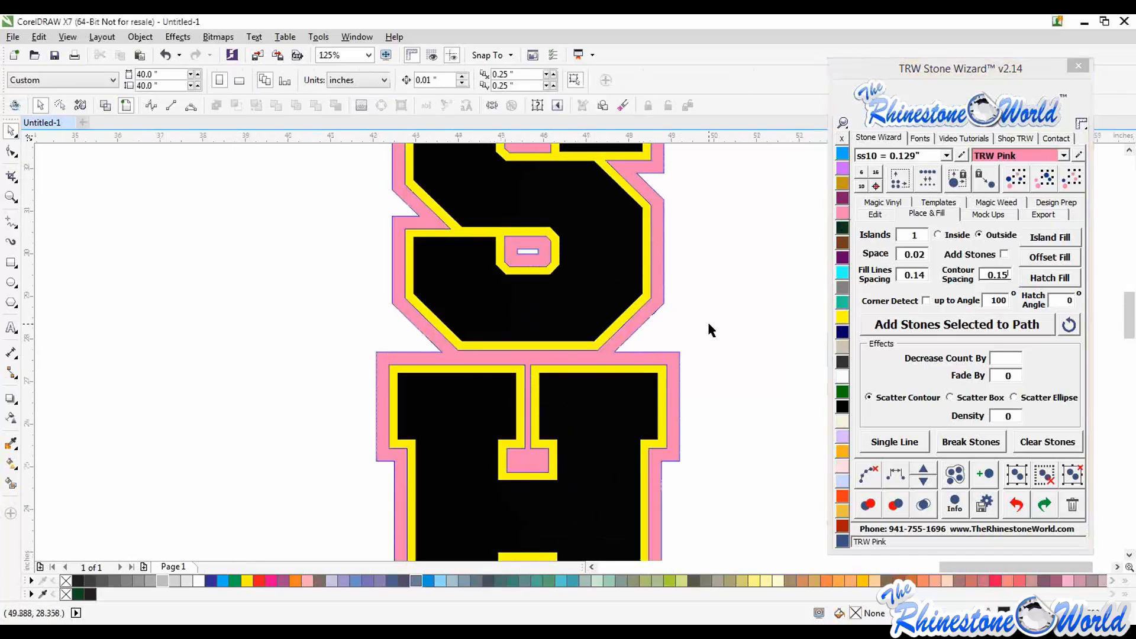
Select the SHS text with both outline shapes and remove their contour lines
{"action": "scroll", "coordinate": [708, 320], "scroll_direction": "down", "scroll_amount": 2}
{"action": "left_click", "coordinate": [706, 349]}
{"action": "scroll", "coordinate": [707, 350], "scroll_direction": "up", "scroll_amount": 2}
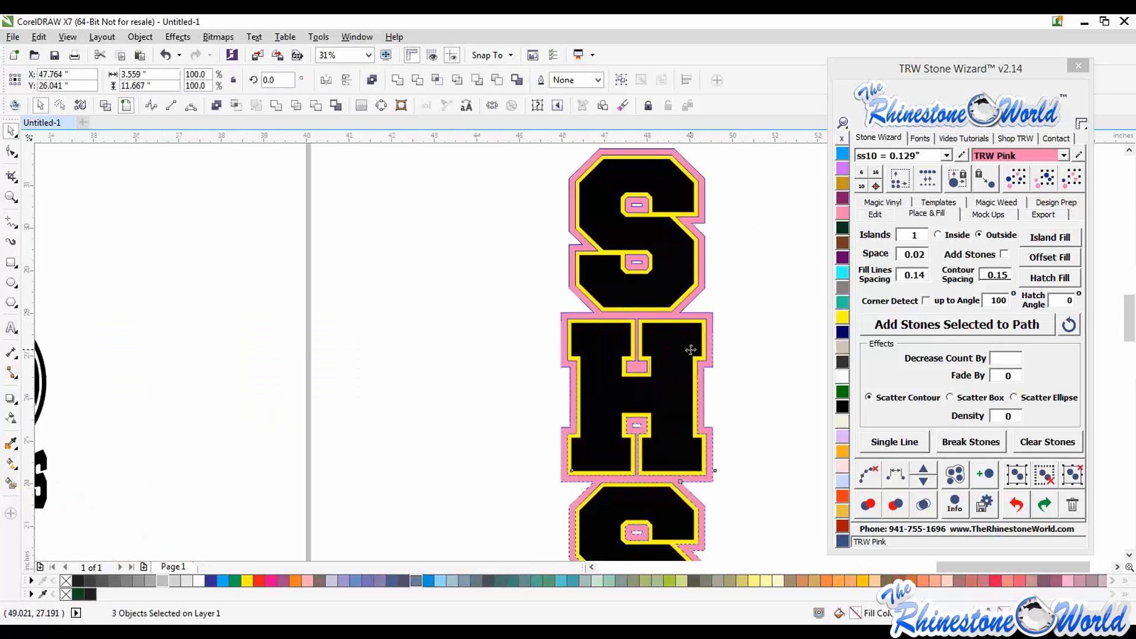
{"action": "left_click", "coordinate": [845, 142]}
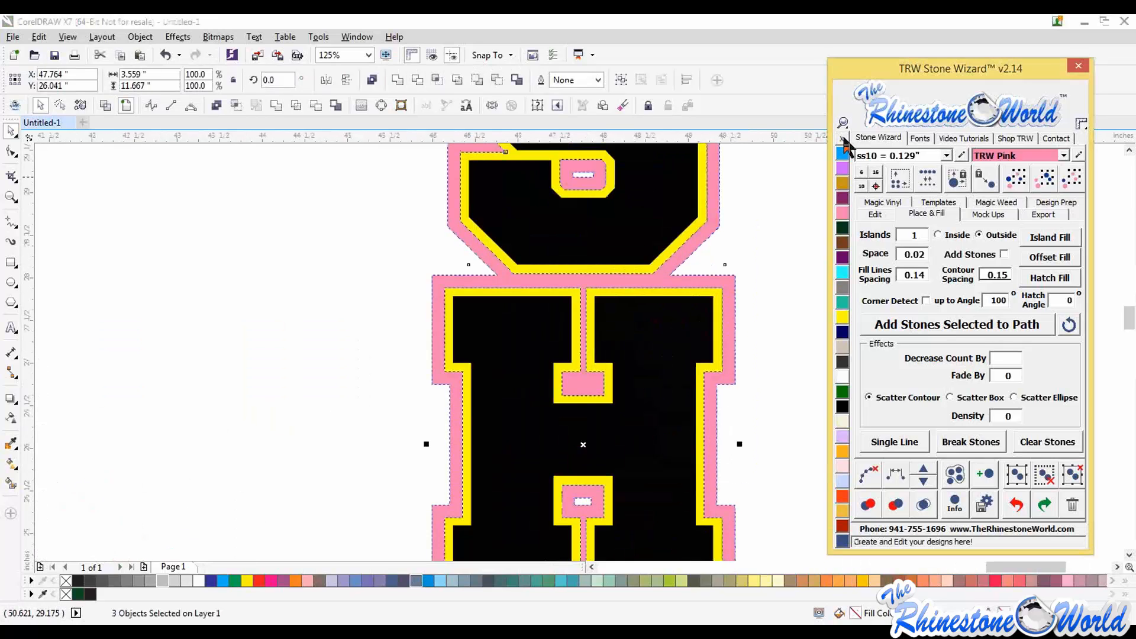
{"action": "left_click", "coordinate": [728, 340]}
{"action": "scroll", "coordinate": [728, 338], "scroll_direction": "up", "scroll_amount": 1}
{"action": "scroll", "coordinate": [668, 333], "scroll_direction": "down", "scroll_amount": 3}
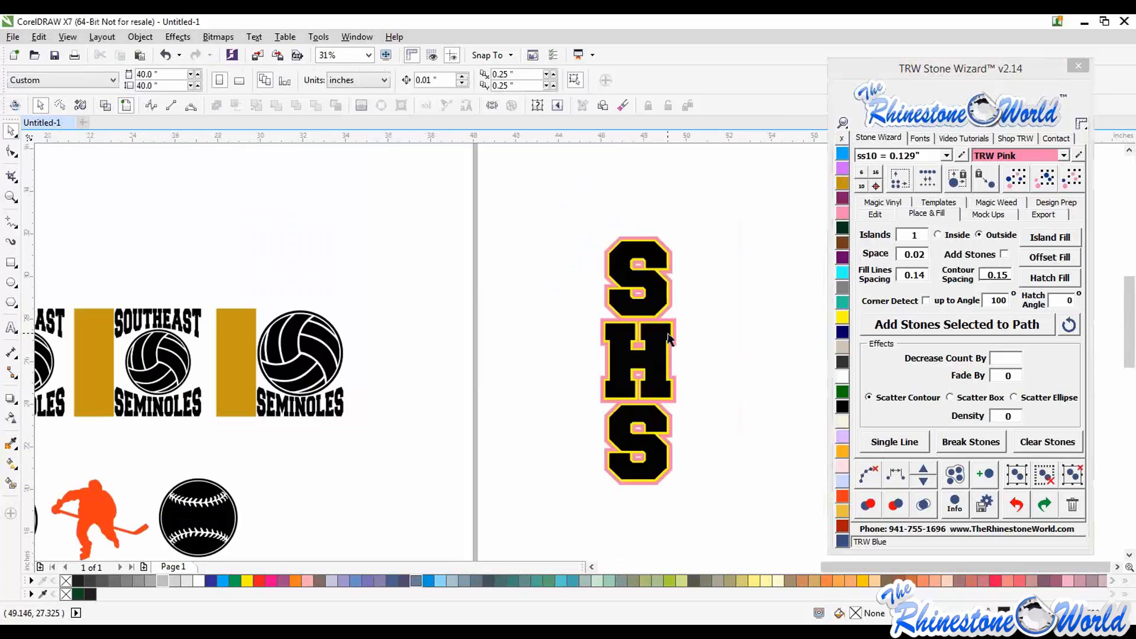
Cut the yellow outline shape out of the pink one behind it and remove the yellow shape
{"action": "scroll", "coordinate": [690, 366], "scroll_direction": "up", "scroll_amount": 1}
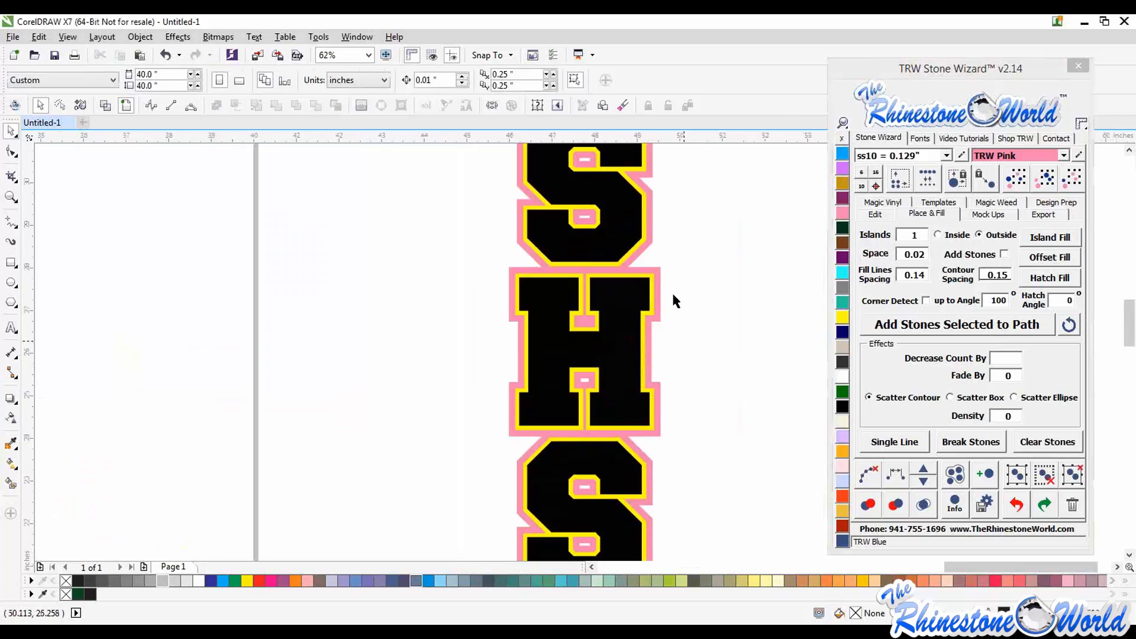
{"action": "scroll", "coordinate": [656, 314], "scroll_direction": "up", "scroll_amount": 1}
{"action": "left_click", "coordinate": [648, 303]}
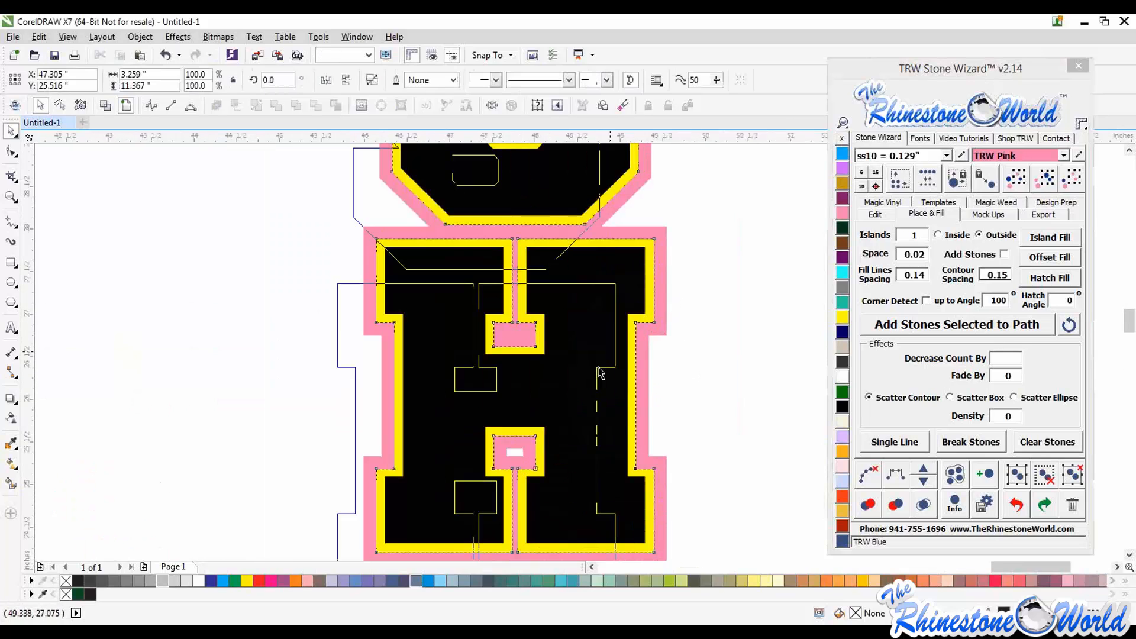
{"action": "key", "text": "ctrl+z"}
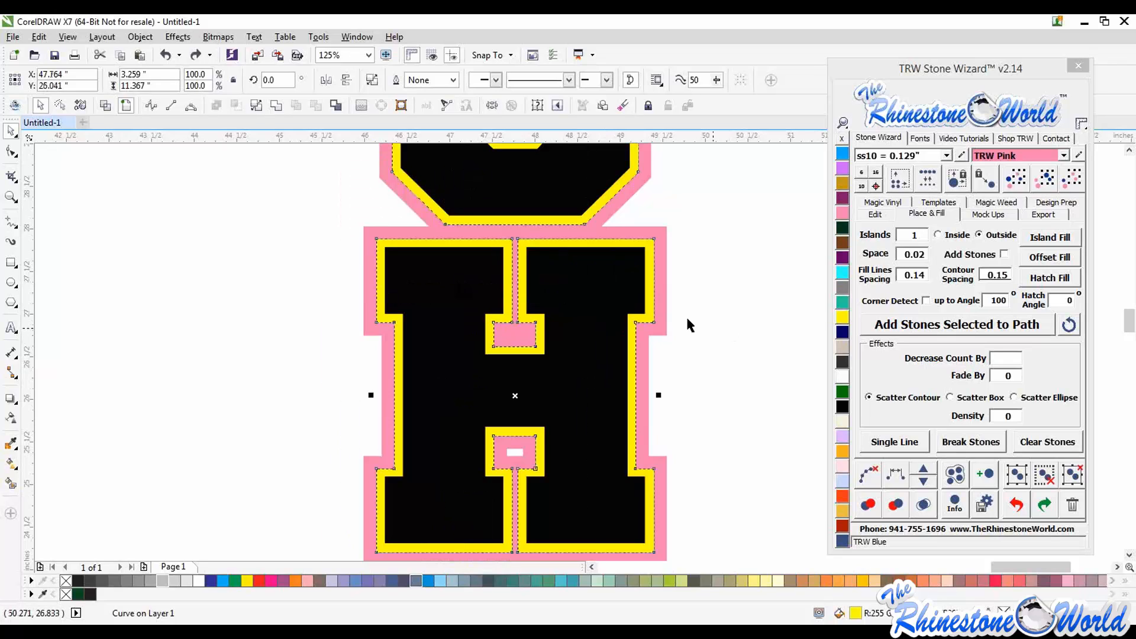
{"action": "left_click", "coordinate": [663, 313], "text": "shift"}
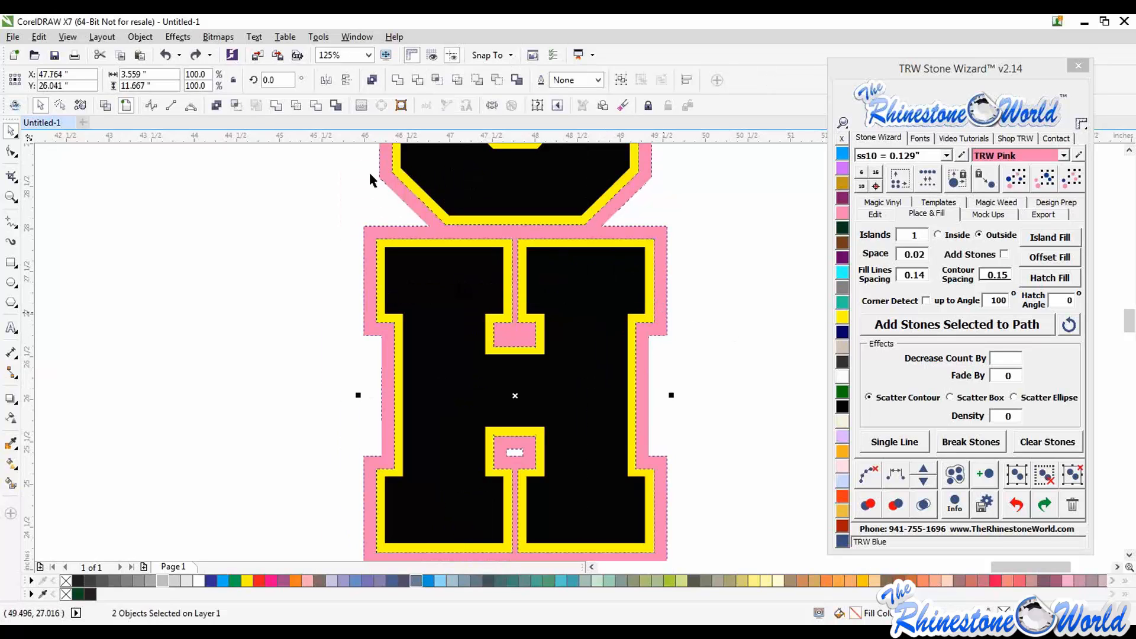
{"action": "left_click", "coordinate": [317, 106]}
{"action": "left_click_drag", "start_coordinate": [654, 296], "coordinate": [340, 314]}
{"action": "key", "text": "Delete"}
Select the SHS lettering together with its pink outline and move both onto the page beside the row of templates
{"action": "scroll", "coordinate": [620, 336], "scroll_direction": "down", "scroll_amount": 4}
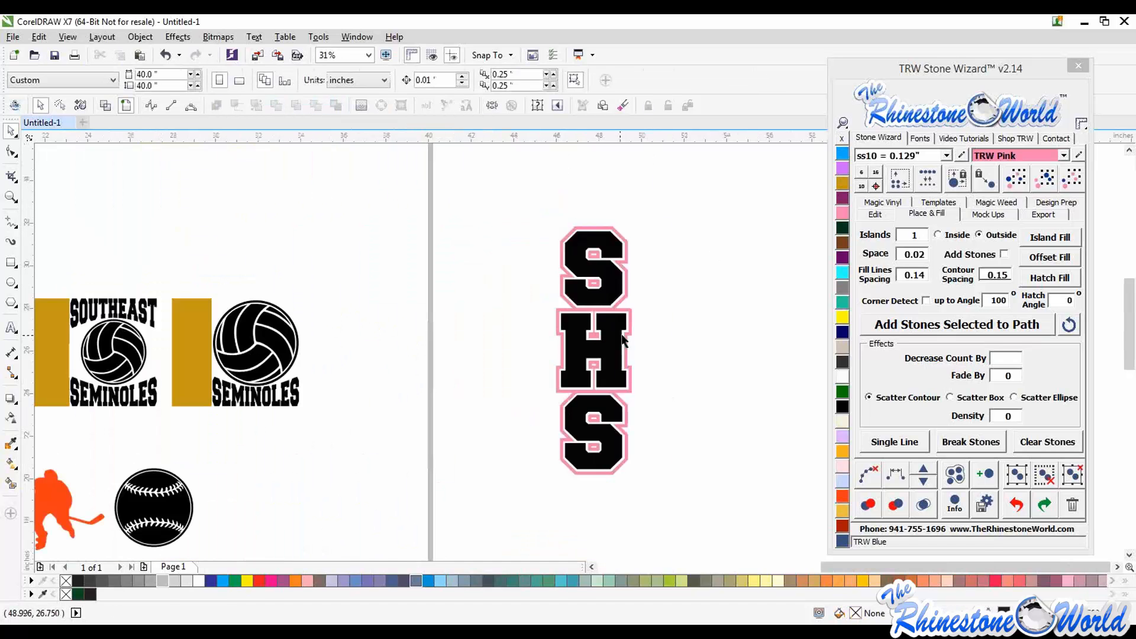
{"action": "scroll", "coordinate": [644, 314], "scroll_direction": "up", "scroll_amount": 2}
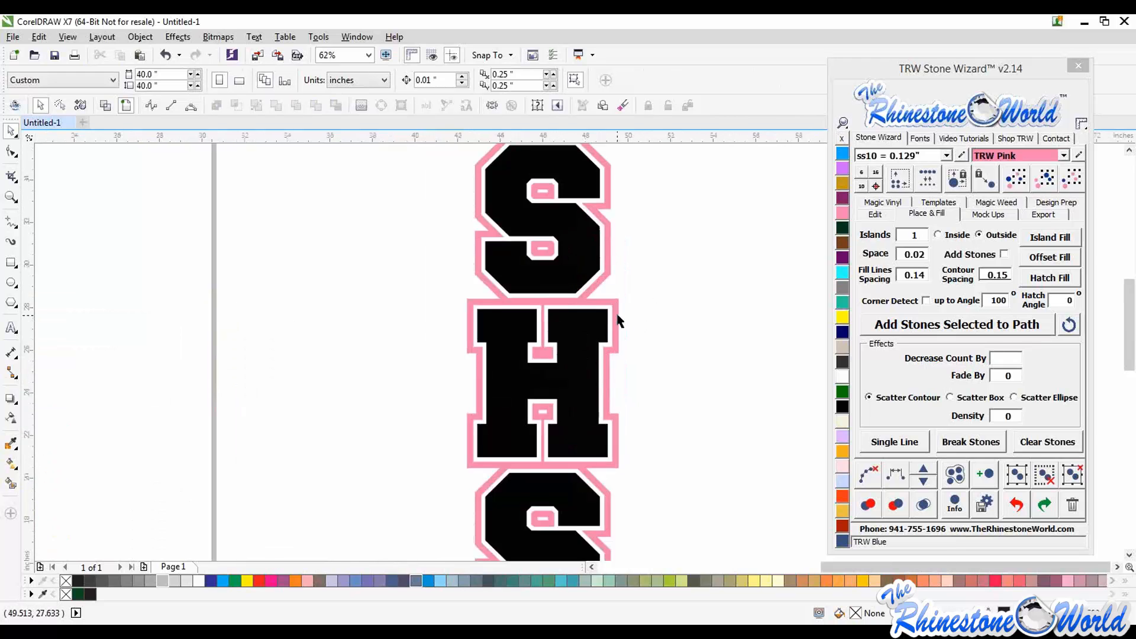
{"action": "scroll", "coordinate": [617, 320], "scroll_direction": "down", "scroll_amount": 4}
{"action": "left_click_drag", "start_coordinate": [643, 239], "coordinate": [541, 482]}
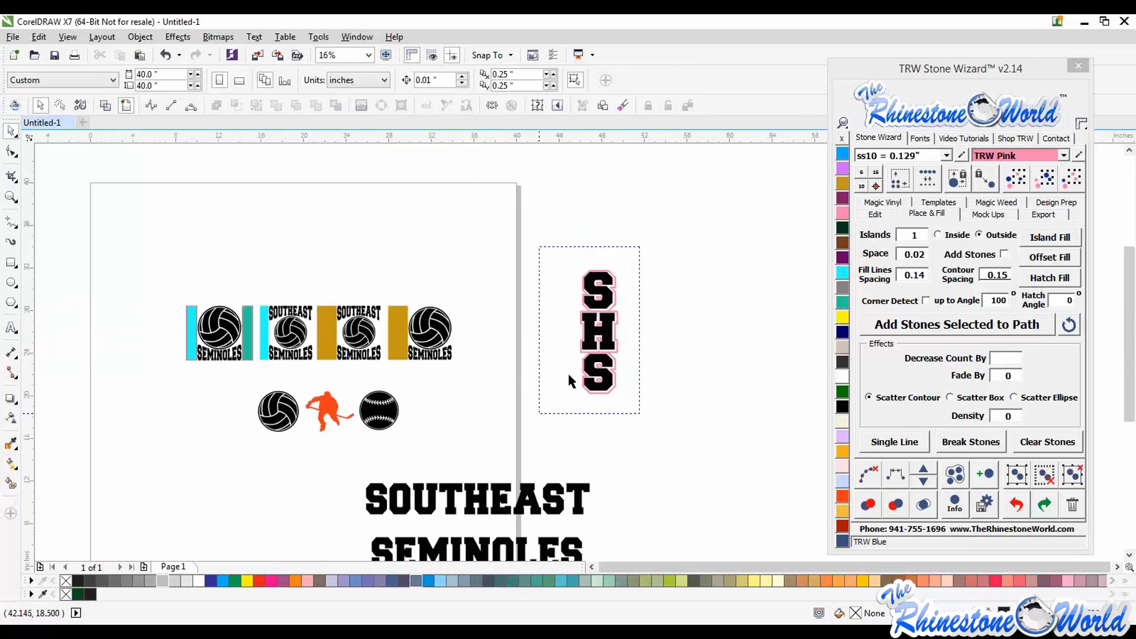
{"action": "key", "text": "Escape"}
{"action": "left_click_drag", "start_coordinate": [639, 249], "coordinate": [535, 402]}
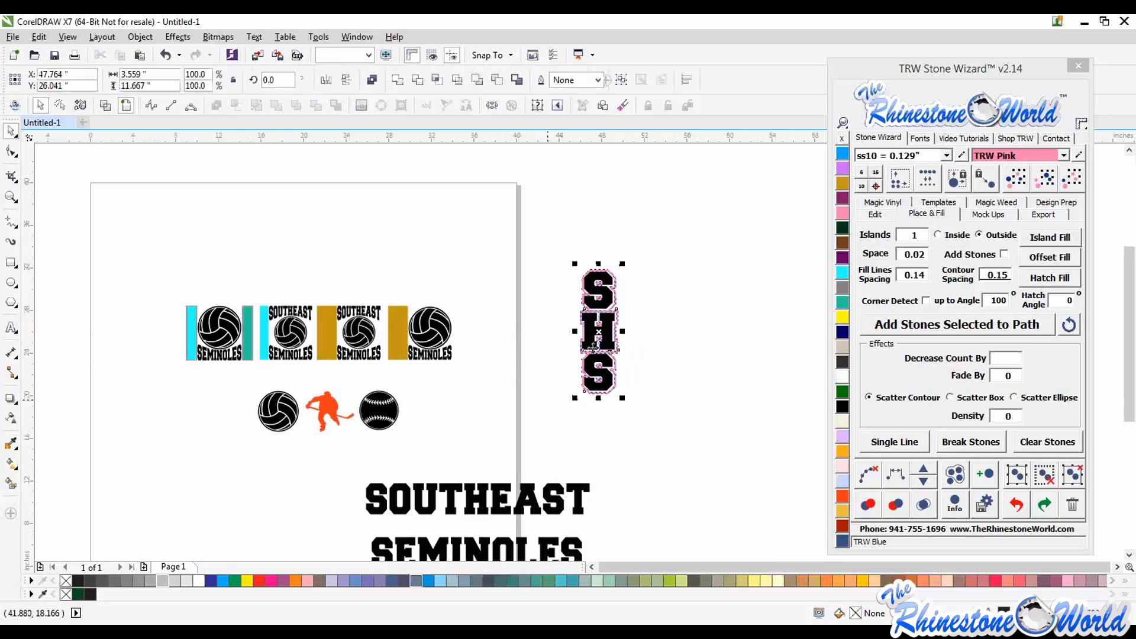
{"action": "left_click_drag", "start_coordinate": [608, 338], "coordinate": [410, 347]}
{"action": "scroll", "coordinate": [360, 332], "scroll_direction": "up", "scroll_amount": 2}
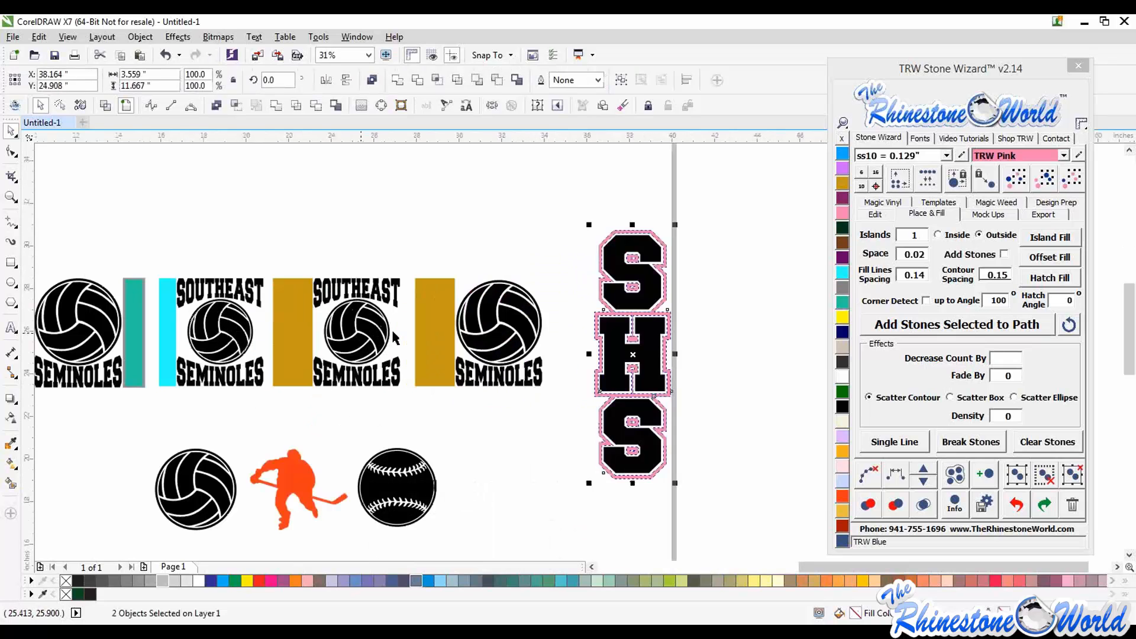
Group the SHS lettering with its pink outline and move the group slightly closer to the row of templates
{"action": "left_click", "coordinate": [1017, 480]}
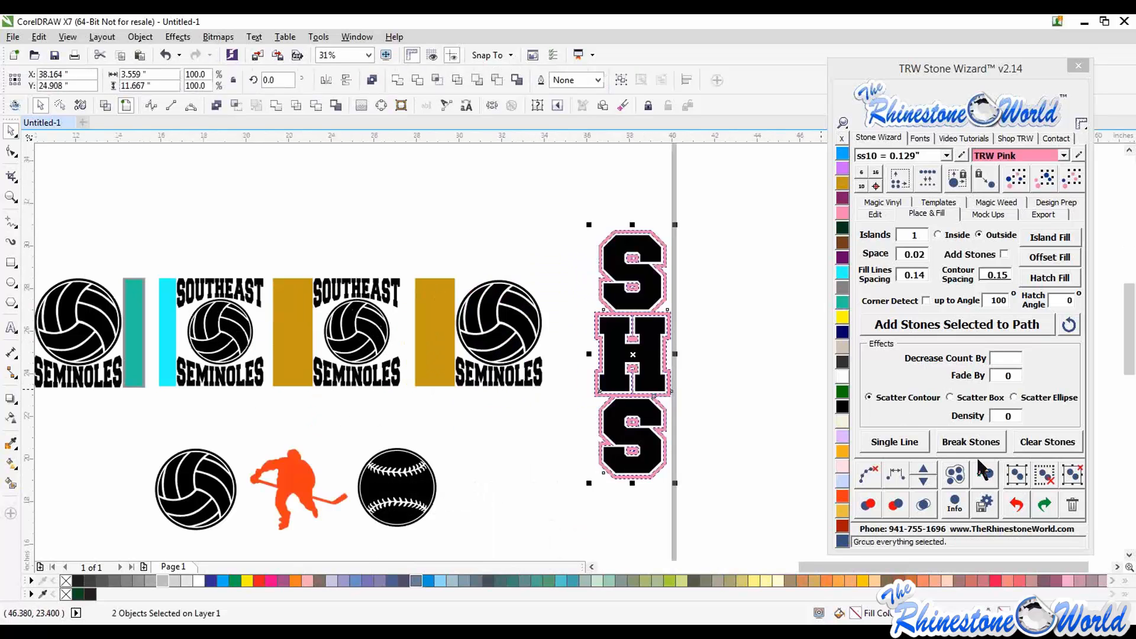
{"action": "left_click", "coordinate": [794, 406]}
{"action": "left_click_drag", "start_coordinate": [684, 334], "coordinate": [643, 358]}
{"action": "left_click", "coordinate": [434, 365]}
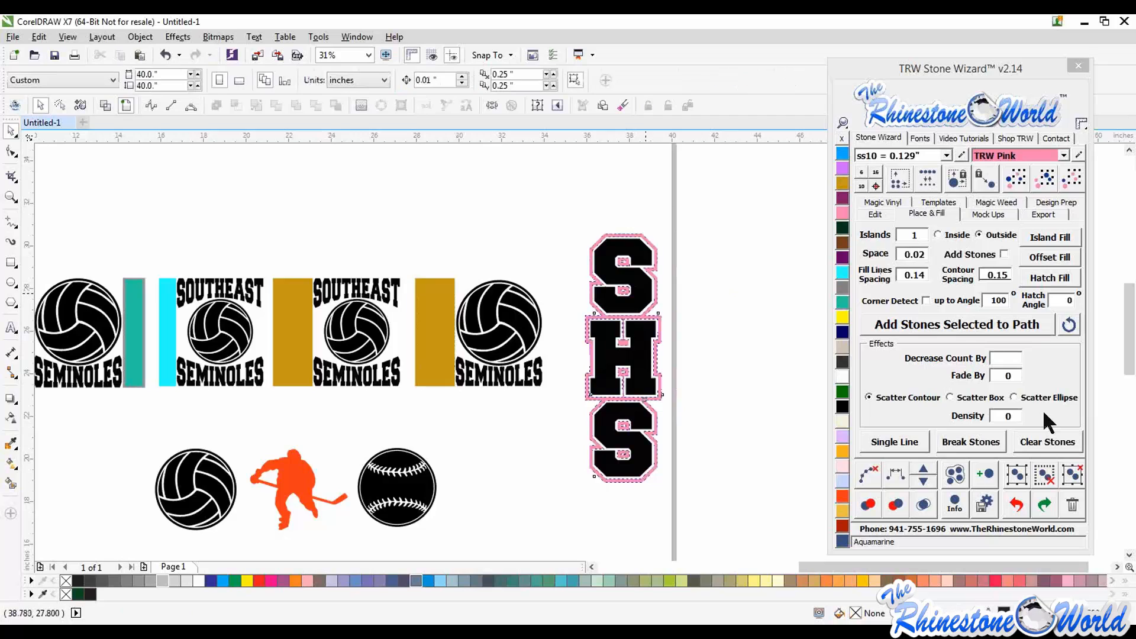
Ungroup the SHS lettering, recolour its outline to Light Siam and group it with the lettering again
{"action": "left_click", "coordinate": [1072, 476]}
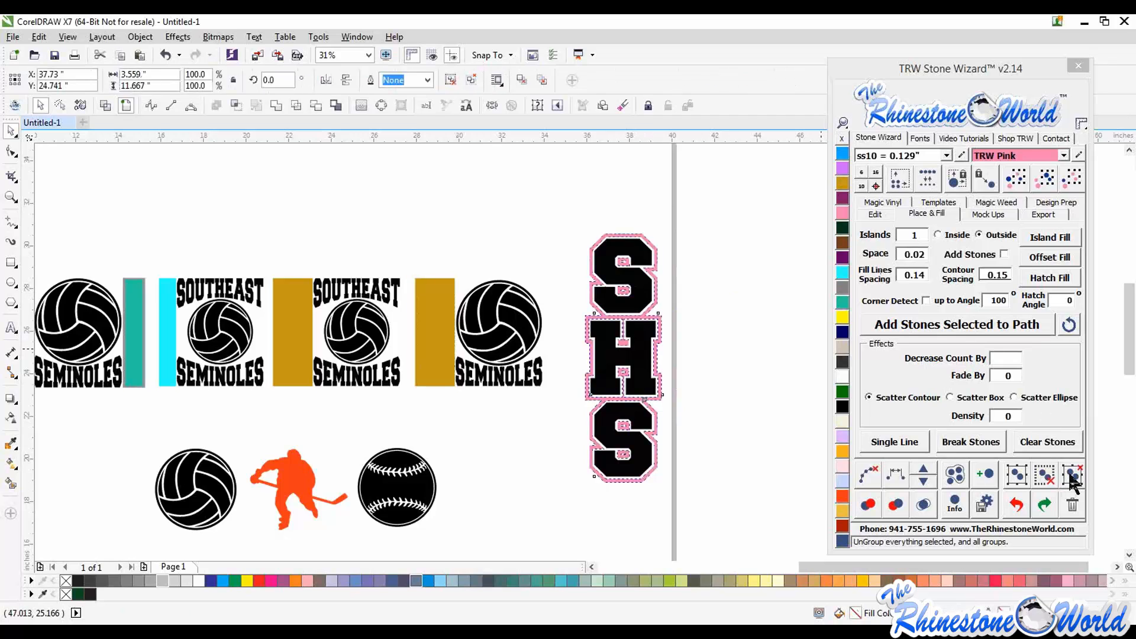
{"action": "left_click", "coordinate": [732, 374]}
{"action": "left_click", "coordinate": [659, 341]}
{"action": "left_click", "coordinate": [877, 498]}
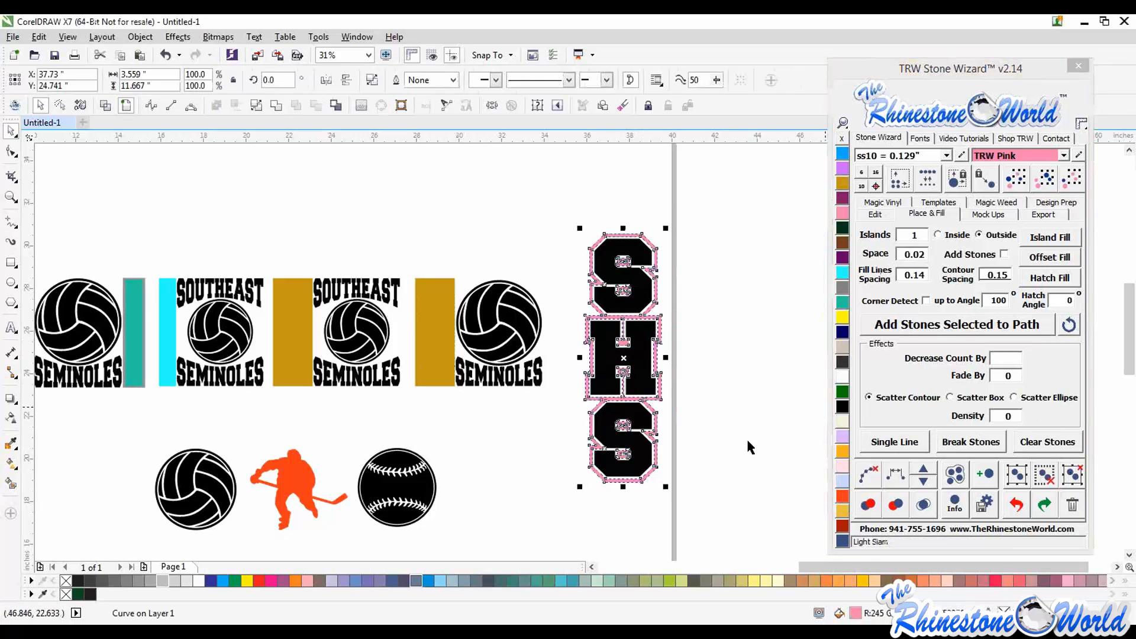
{"action": "left_click_drag", "start_coordinate": [707, 194], "coordinate": [561, 496]}
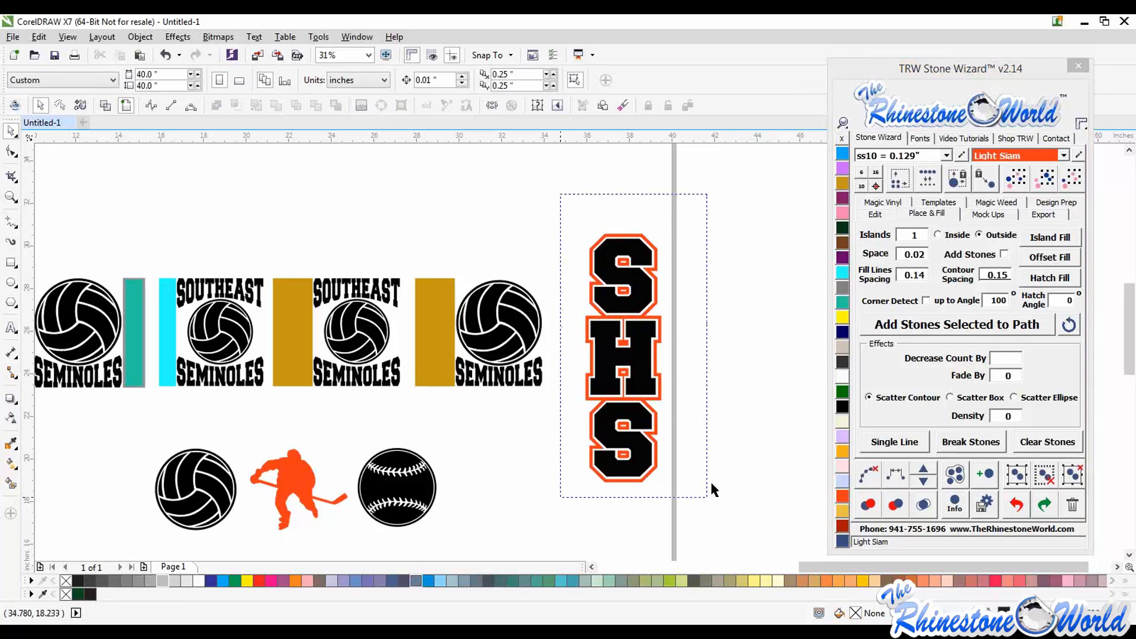
{"action": "left_click", "coordinate": [1017, 475]}
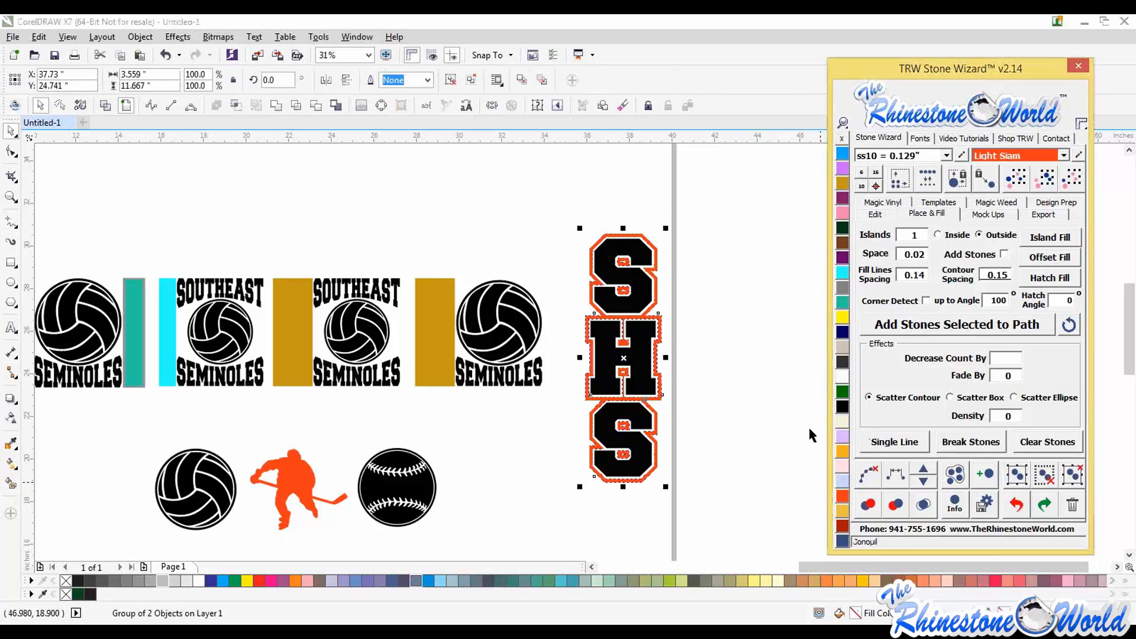
{"action": "left_click", "coordinate": [722, 392]}
Select both gold rectangles by their colour together with the SHS group and fit SHS into them with Magic Envelope
{"action": "left_click", "coordinate": [426, 357]}
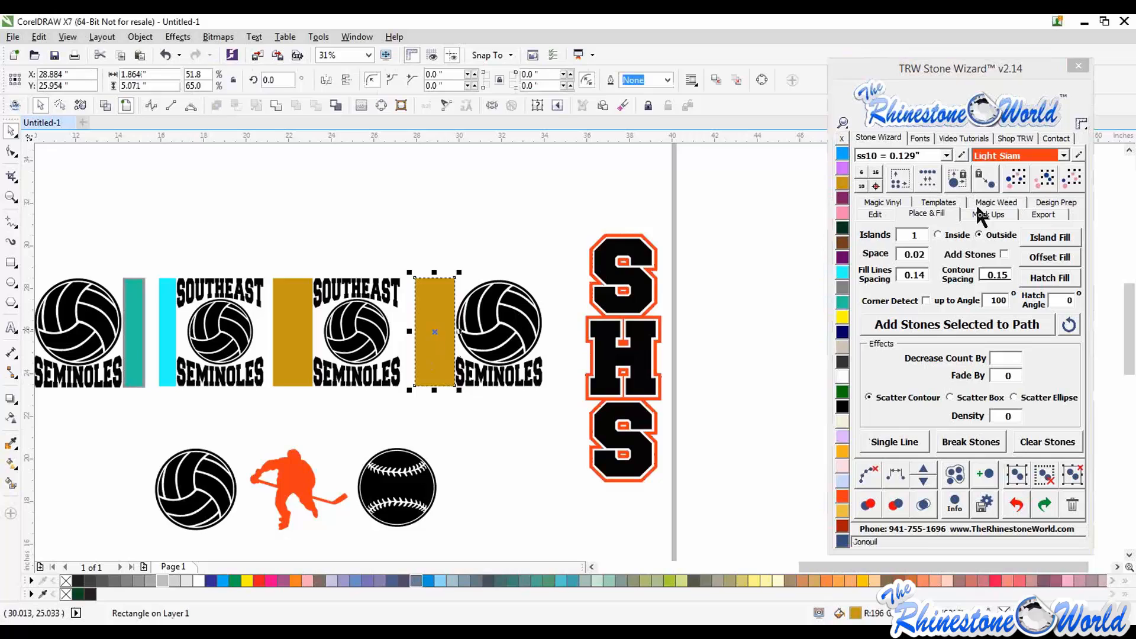
{"action": "left_click", "coordinate": [1043, 180]}
{"action": "left_click", "coordinate": [639, 364], "text": "shift"}
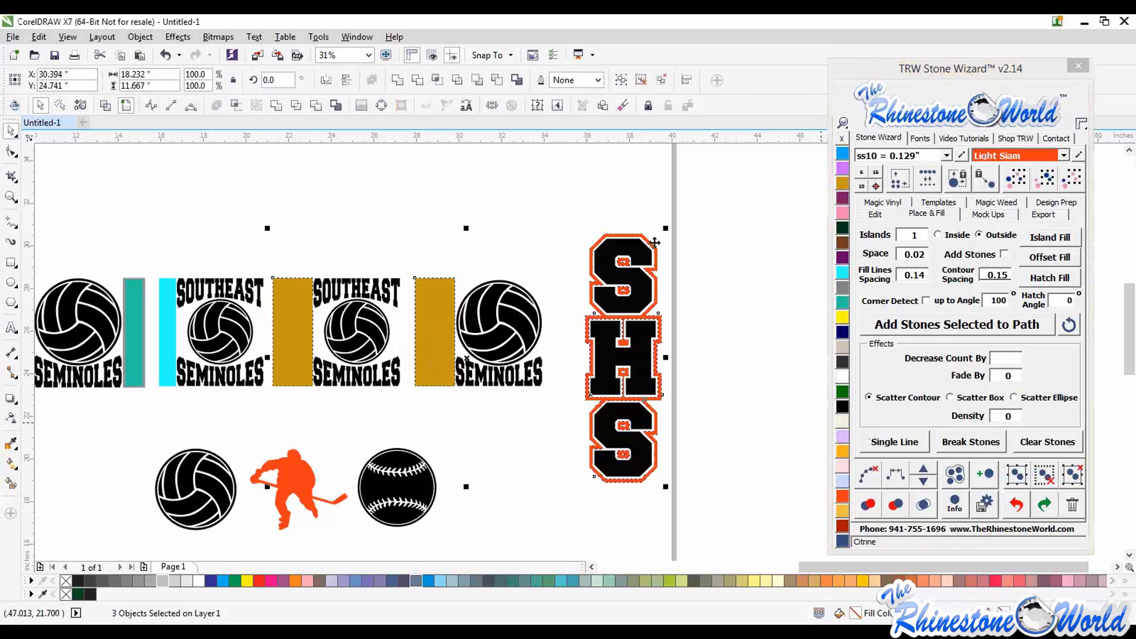
{"action": "left_click", "coordinate": [875, 213]}
{"action": "left_click", "coordinate": [919, 449]}
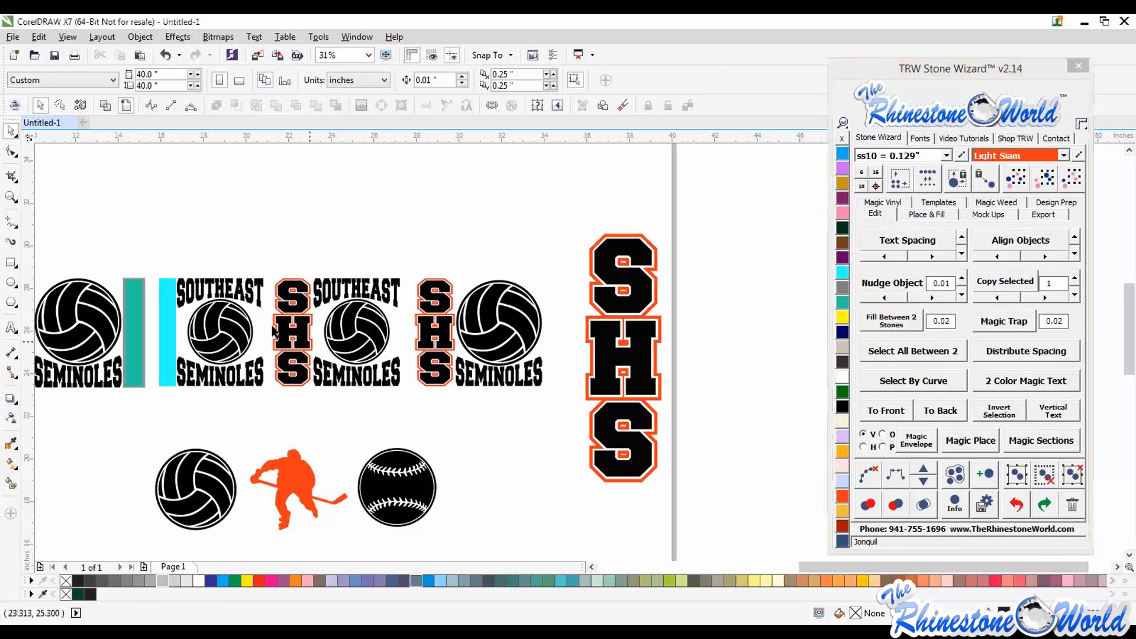
Delete the large source SHS lettering beside the row of templates
{"action": "scroll", "coordinate": [273, 332], "scroll_direction": "up", "scroll_amount": 2}
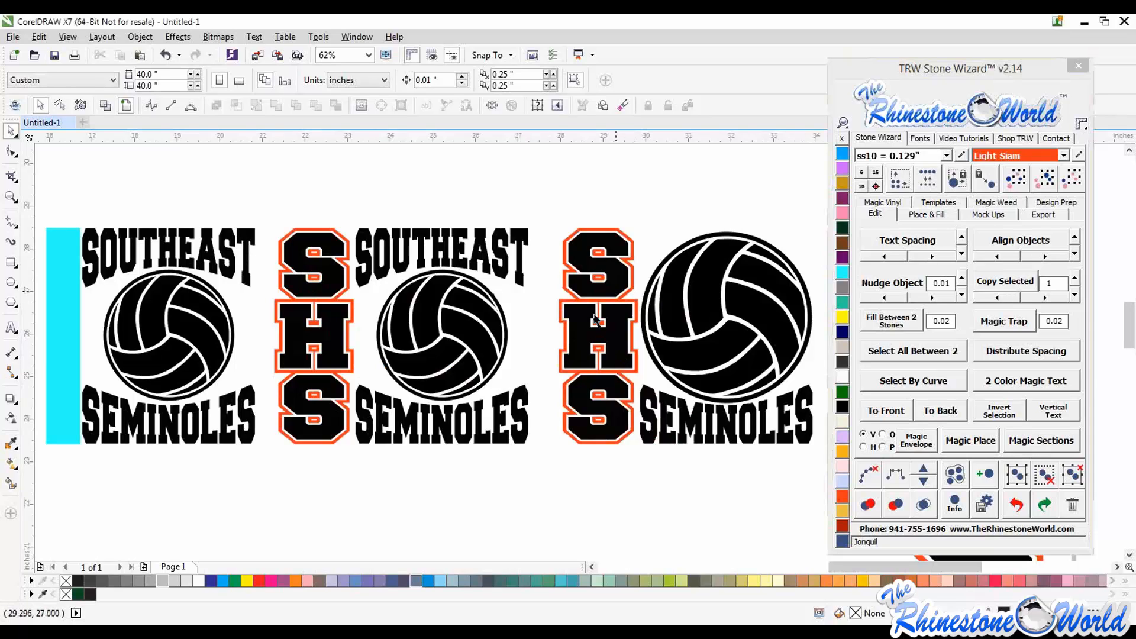
{"action": "scroll", "coordinate": [594, 319], "scroll_direction": "down", "scroll_amount": 2}
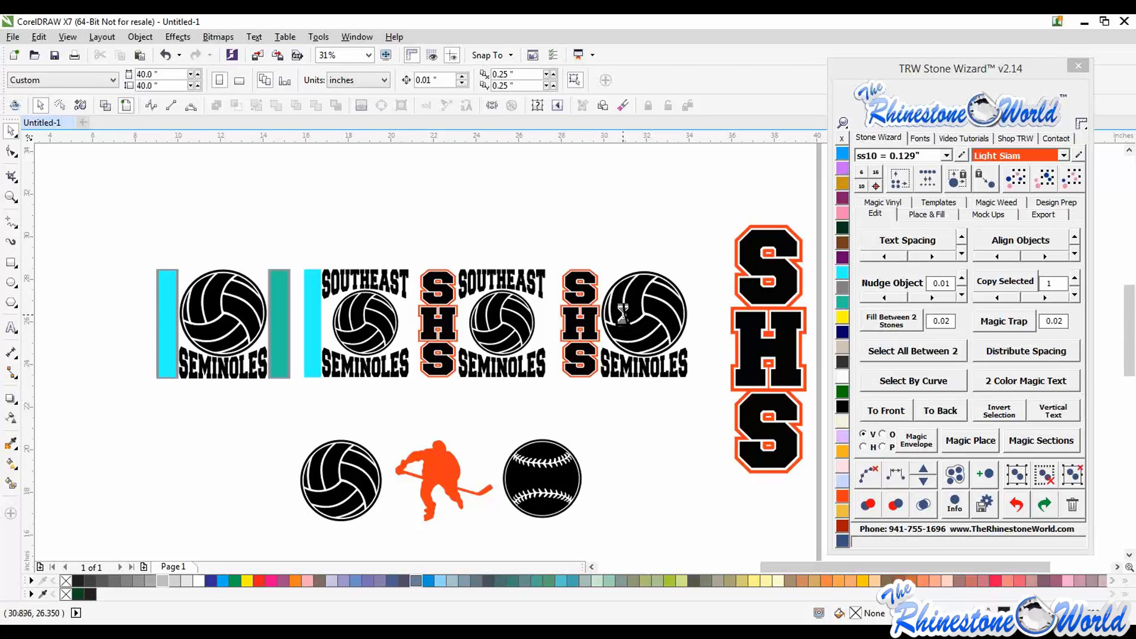
{"action": "scroll", "coordinate": [623, 313], "scroll_direction": "up", "scroll_amount": 1}
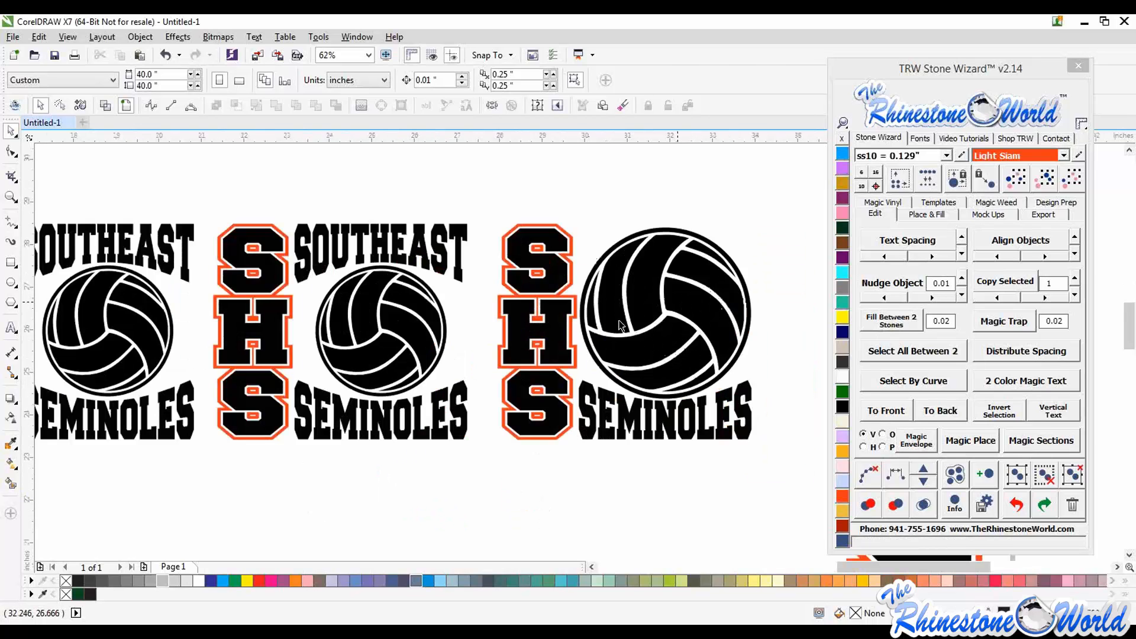
{"action": "scroll", "coordinate": [621, 325], "scroll_direction": "down", "scroll_amount": 1}
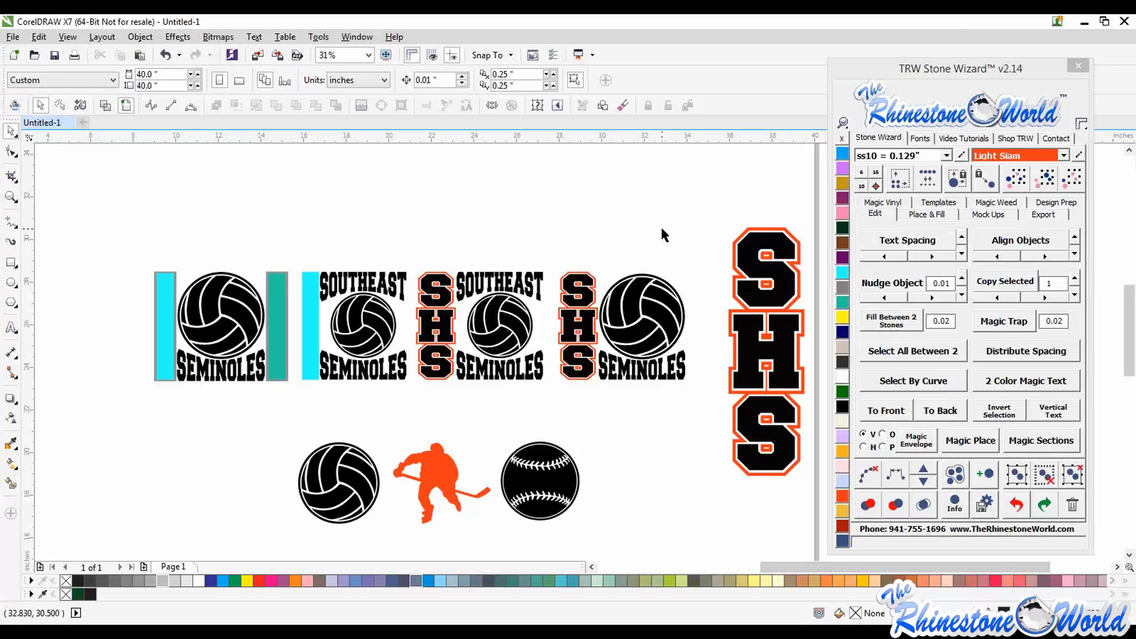
{"action": "scroll", "coordinate": [566, 319], "scroll_direction": "up", "scroll_amount": 1}
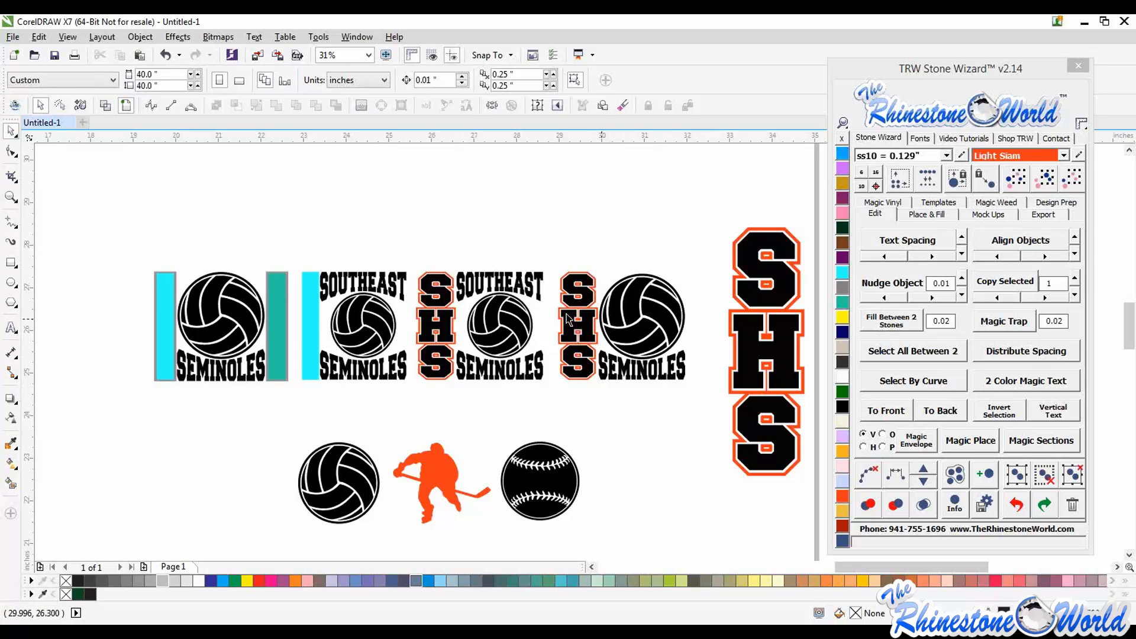
{"action": "scroll", "coordinate": [468, 349], "scroll_direction": "down", "scroll_amount": 1}
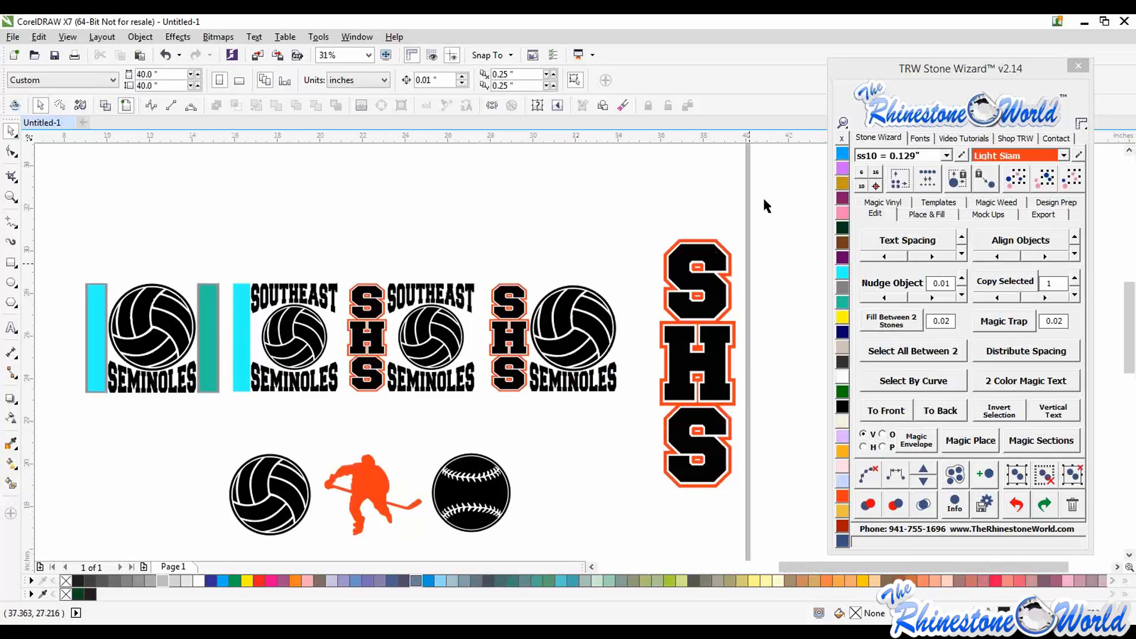
{"action": "left_click_drag", "start_coordinate": [757, 218], "coordinate": [645, 481]}
{"action": "key", "text": "Delete"}
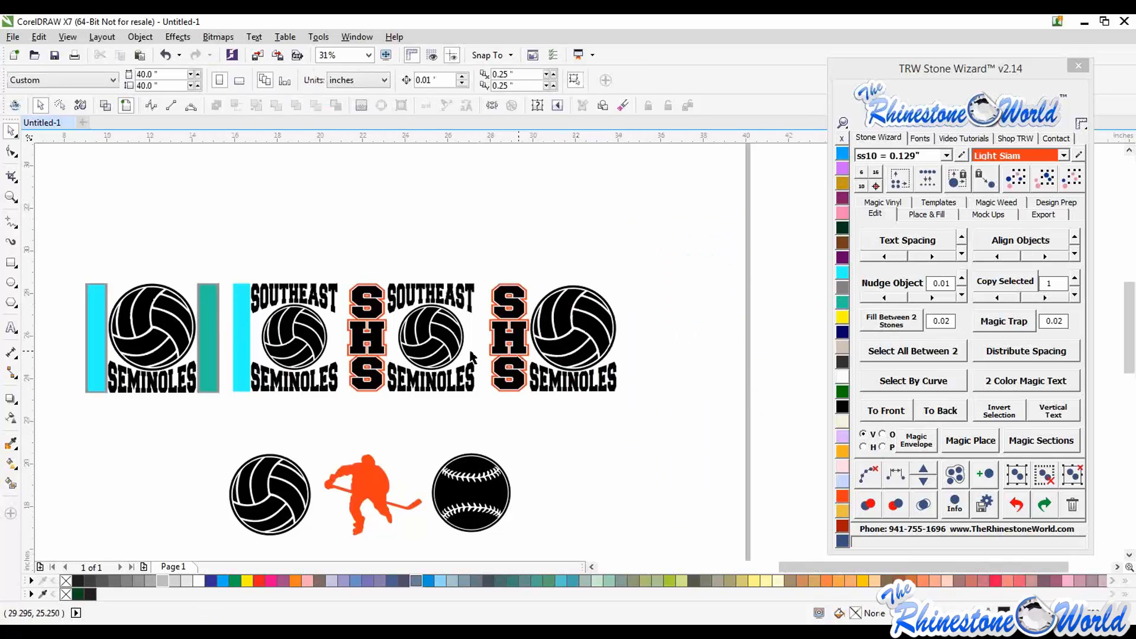
Delete the two unfinished layouts with cyan and teal bars and the row of sports graphics below them
{"action": "left_click_drag", "start_coordinate": [83, 424], "coordinate": [68, 428]}
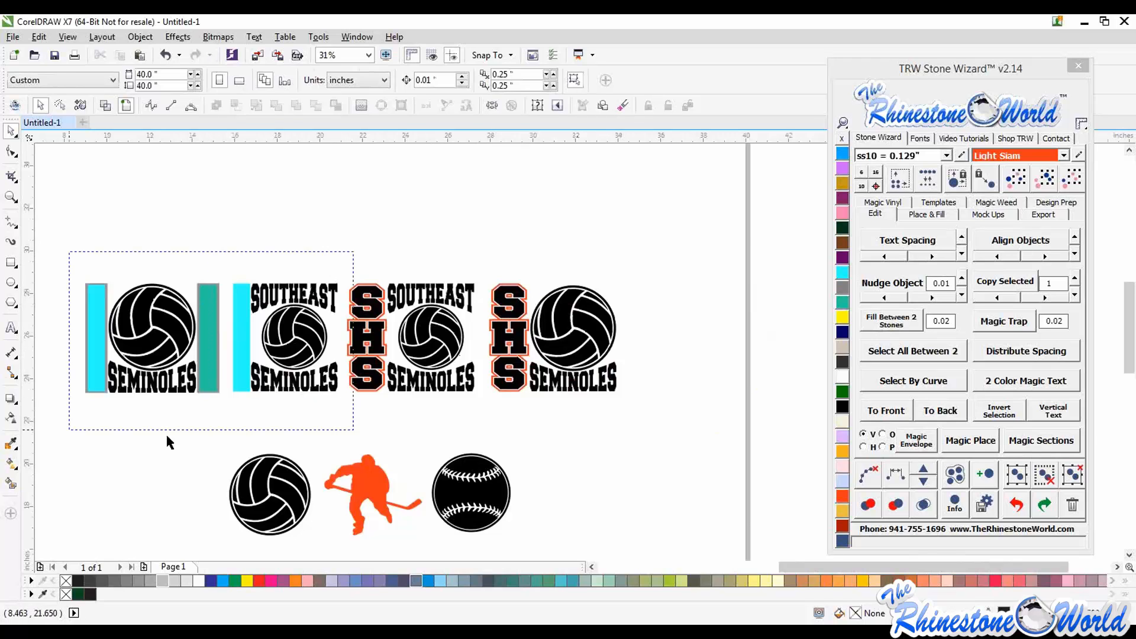
{"action": "key", "text": "Delete"}
{"action": "left_click_drag", "start_coordinate": [578, 420], "coordinate": [174, 581]}
{"action": "key", "text": "Delete"}
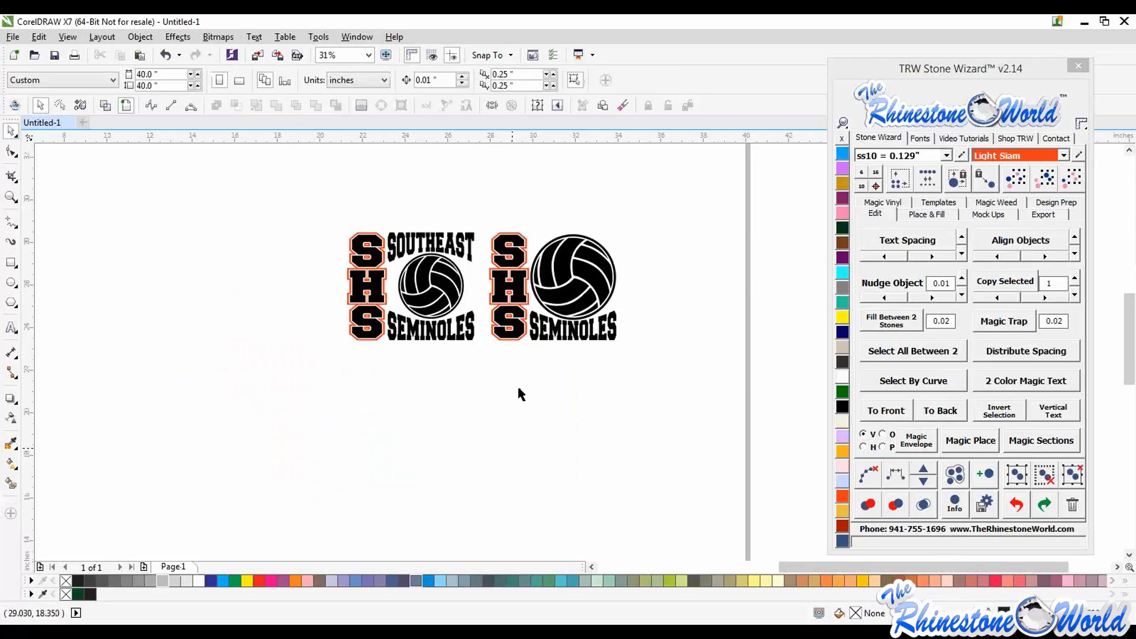
Delete the leftover large SOUTHEAST and SEMINOLES text near the lower edge of the page
{"action": "scroll", "coordinate": [518, 386], "scroll_direction": "down", "scroll_amount": 1}
{"action": "scroll", "coordinate": [541, 345], "scroll_direction": "up", "scroll_amount": 1}
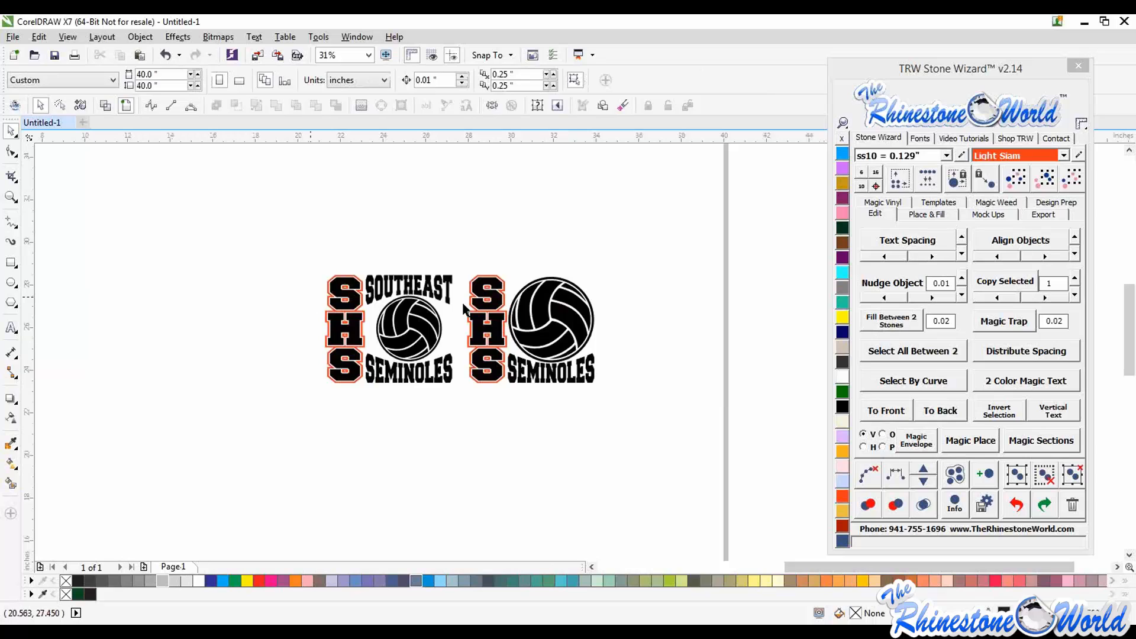
{"action": "scroll", "coordinate": [495, 423], "scroll_direction": "down", "scroll_amount": 1}
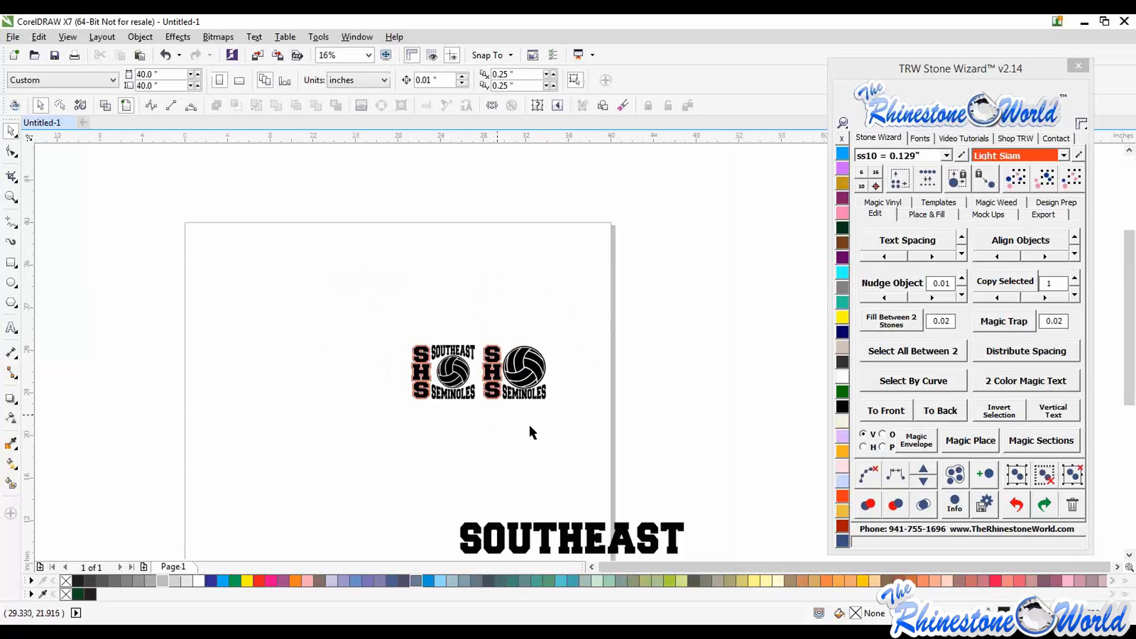
{"action": "scroll", "coordinate": [615, 388], "scroll_direction": "down", "scroll_amount": 2}
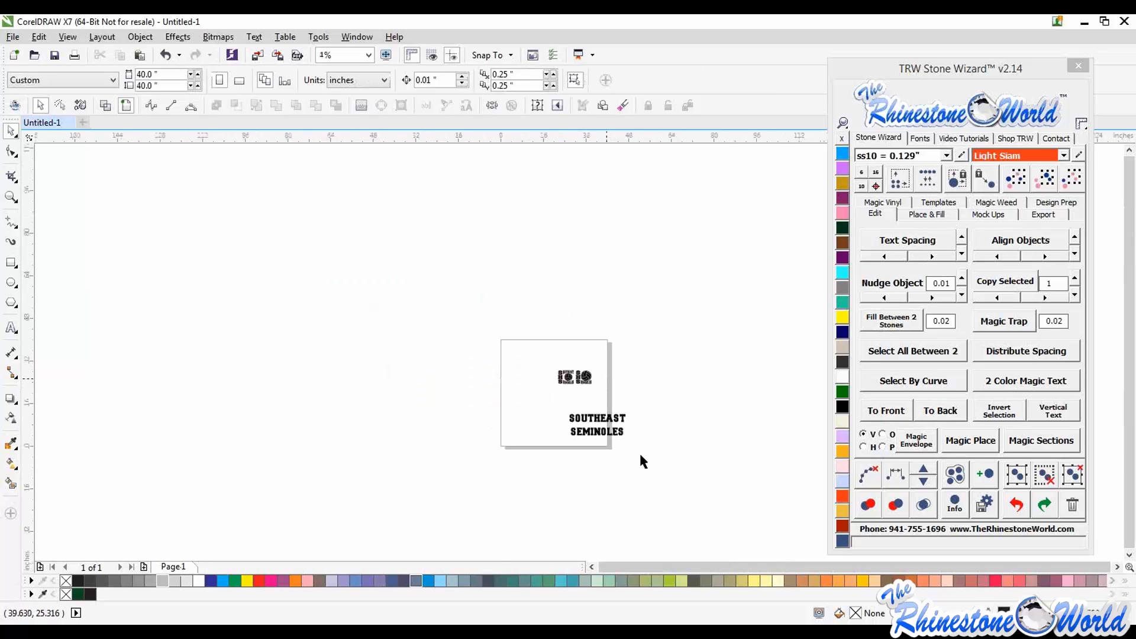
{"action": "scroll", "coordinate": [651, 449], "scroll_direction": "up", "scroll_amount": 1}
{"action": "left_click_drag", "start_coordinate": [641, 343], "coordinate": [432, 445]}
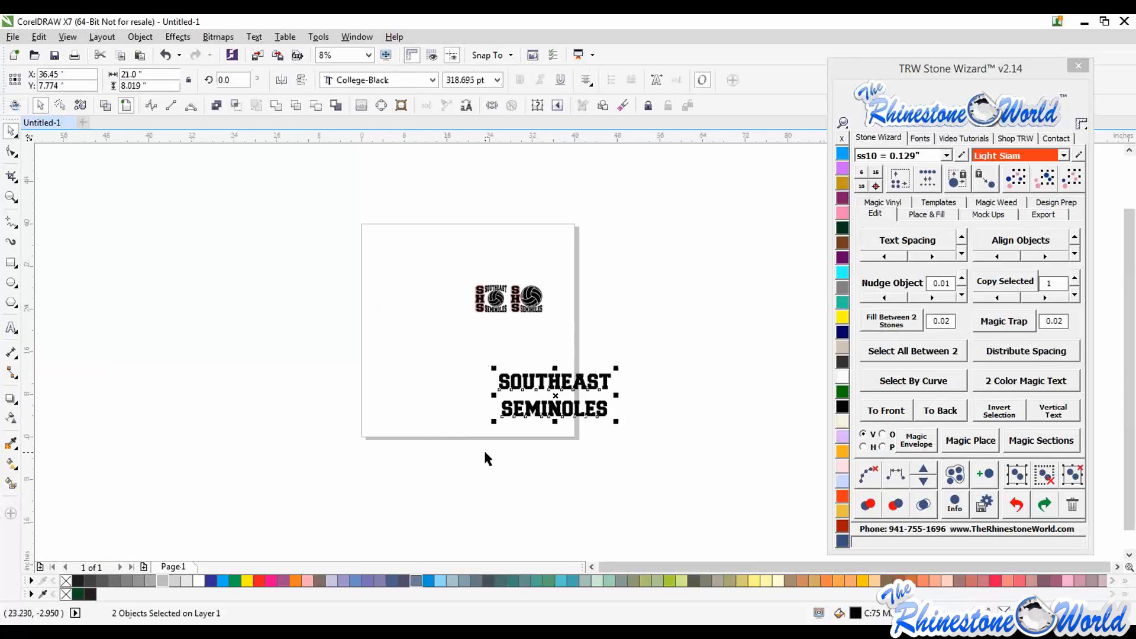
{"action": "key", "text": "Delete"}
Delete the SHS design with the larger volleyball, leaving only the SOUTHEAST SEMINOLES design
{"action": "scroll", "coordinate": [508, 296], "scroll_direction": "up", "scroll_amount": 2}
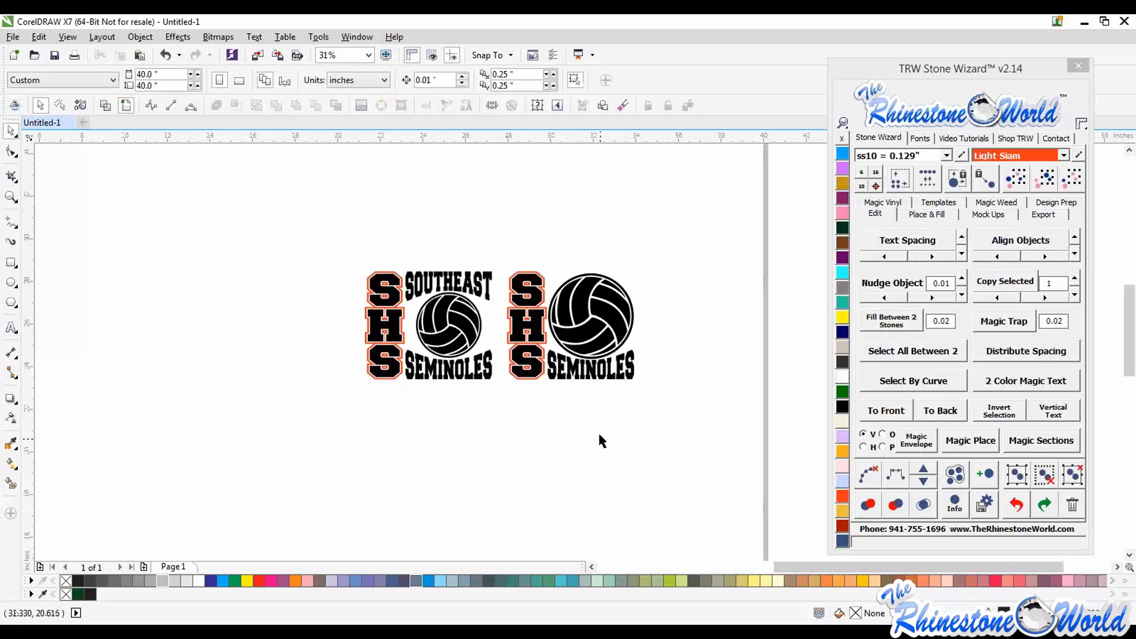
{"action": "scroll", "coordinate": [513, 281], "scroll_direction": "up", "scroll_amount": 1}
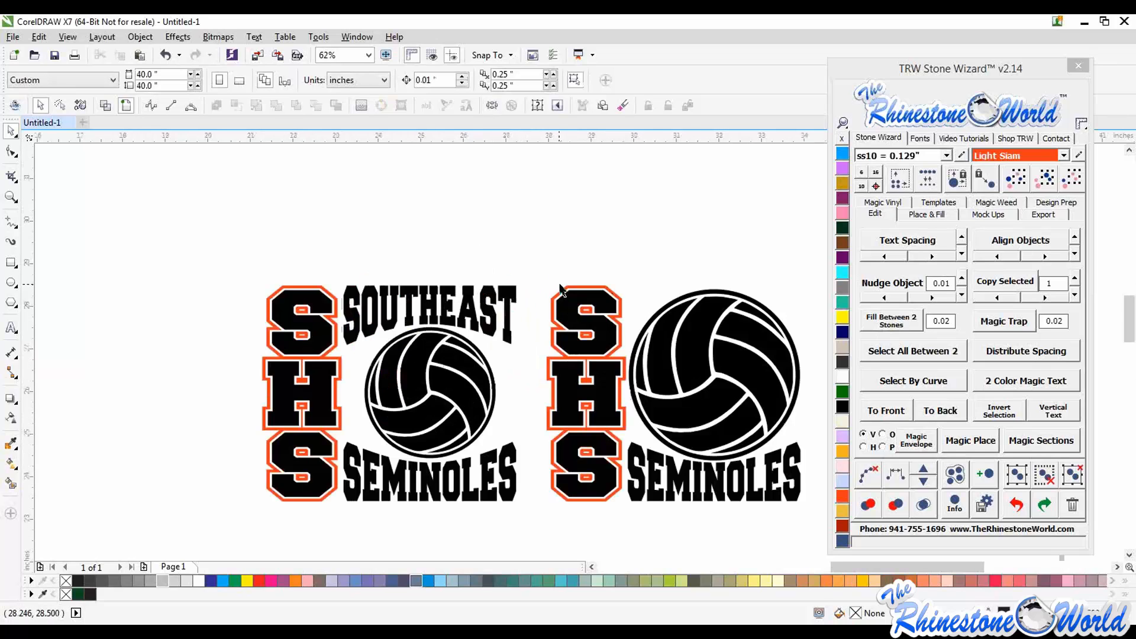
{"action": "scroll", "coordinate": [561, 289], "scroll_direction": "down", "scroll_amount": 1}
{"action": "left_click_drag", "start_coordinate": [740, 248], "coordinate": [551, 397]}
{"action": "key", "text": "Delete"}
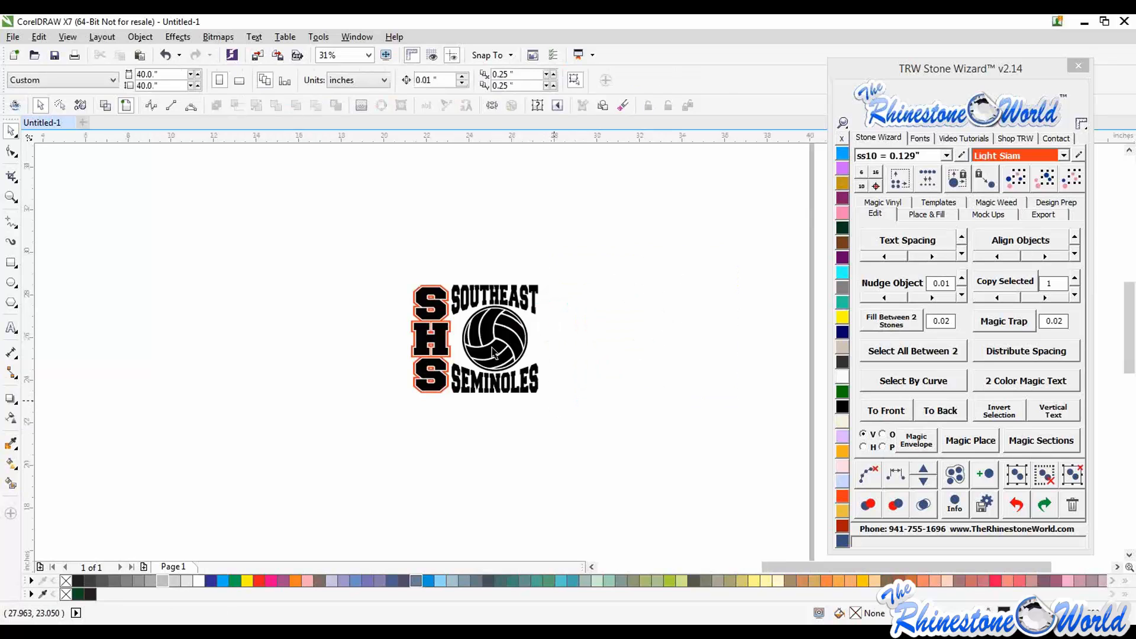
Recolour the volleyball in the remaining design to Light Siam
{"action": "left_click", "coordinate": [489, 343]}
{"action": "left_click", "coordinate": [845, 500]}
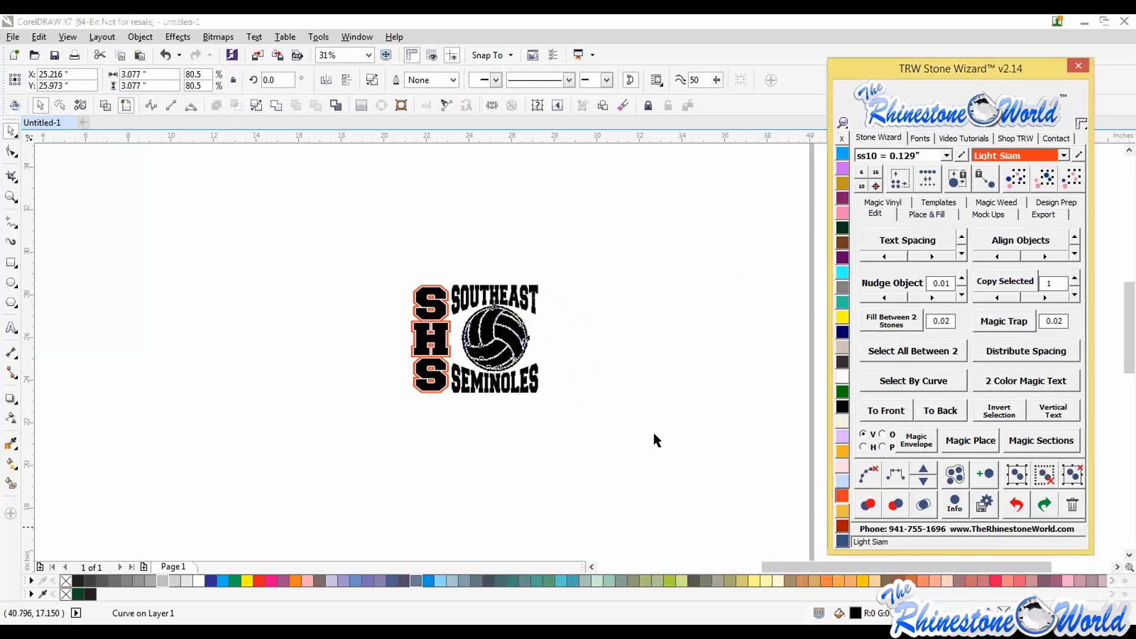
{"action": "left_click", "coordinate": [652, 431]}
Select the SOUTHEAST and SEMINOLES texts together and colour them Jet Black
{"action": "scroll", "coordinate": [515, 340], "scroll_direction": "up", "scroll_amount": 1}
{"action": "left_click", "coordinate": [556, 281]}
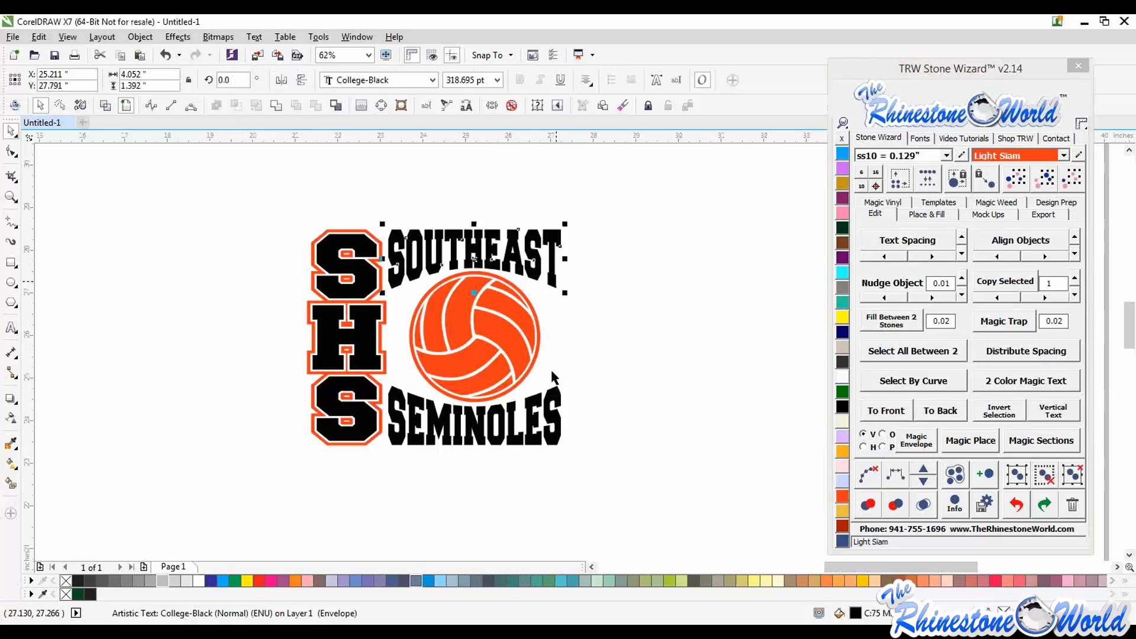
{"action": "left_click", "coordinate": [554, 398], "text": "shift"}
{"action": "left_click", "coordinate": [843, 407]}
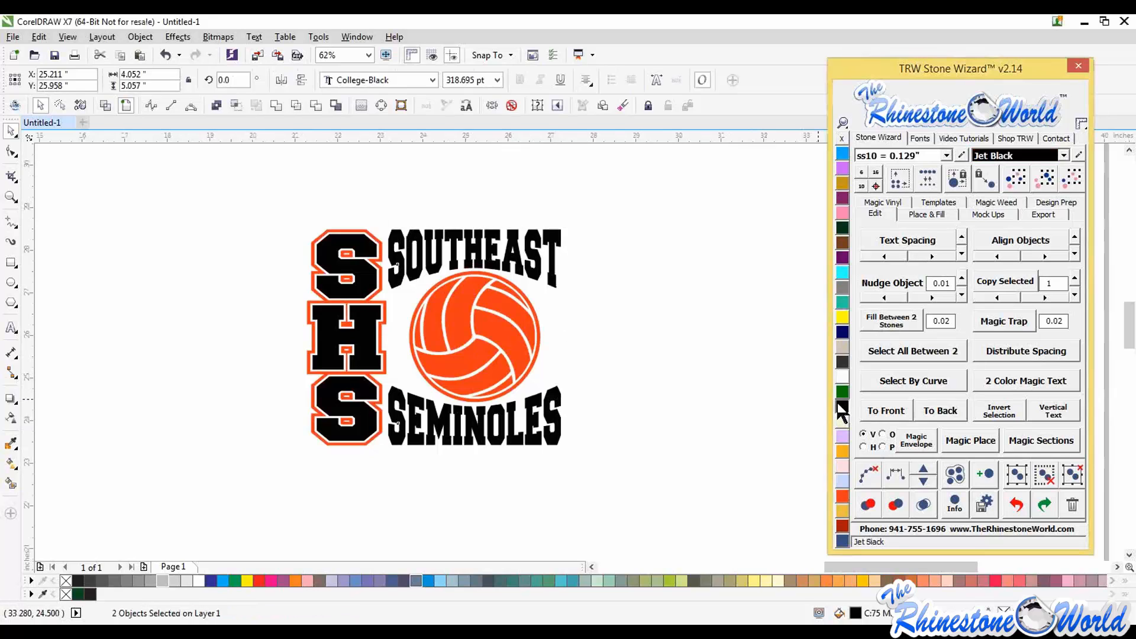
Ungroup the complete school design into separate objects and clear the selection
{"action": "left_click", "coordinate": [1066, 477]}
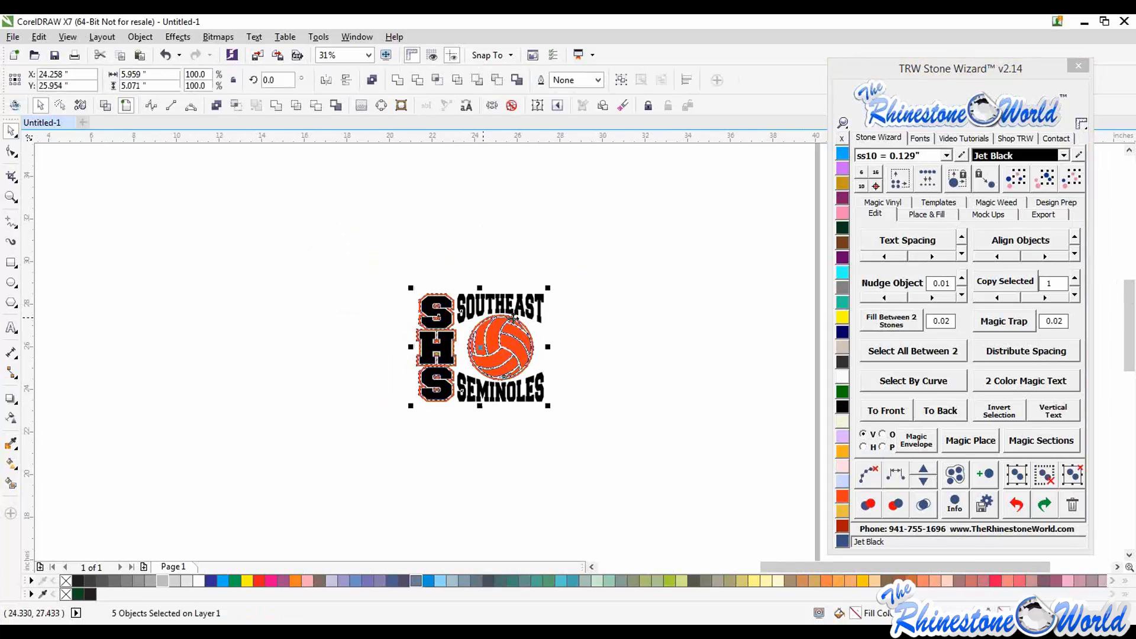
{"action": "scroll", "coordinate": [519, 315], "scroll_direction": "up", "scroll_amount": 1}
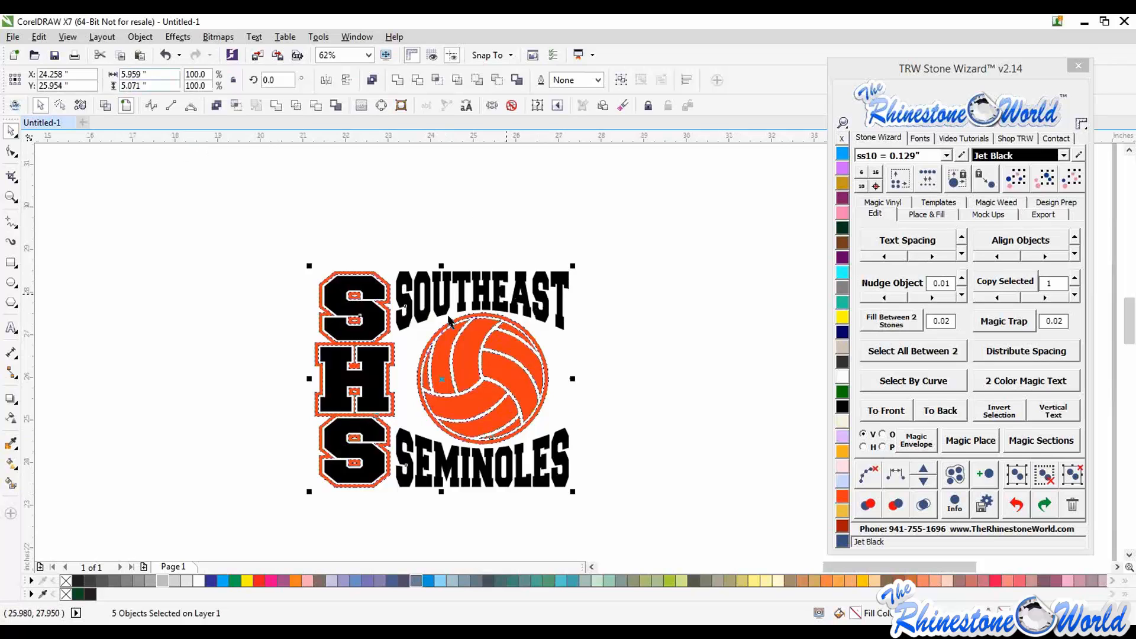
{"action": "left_click", "coordinate": [637, 325]}
{"action": "scroll", "coordinate": [565, 311], "scroll_direction": "down", "scroll_amount": 2}
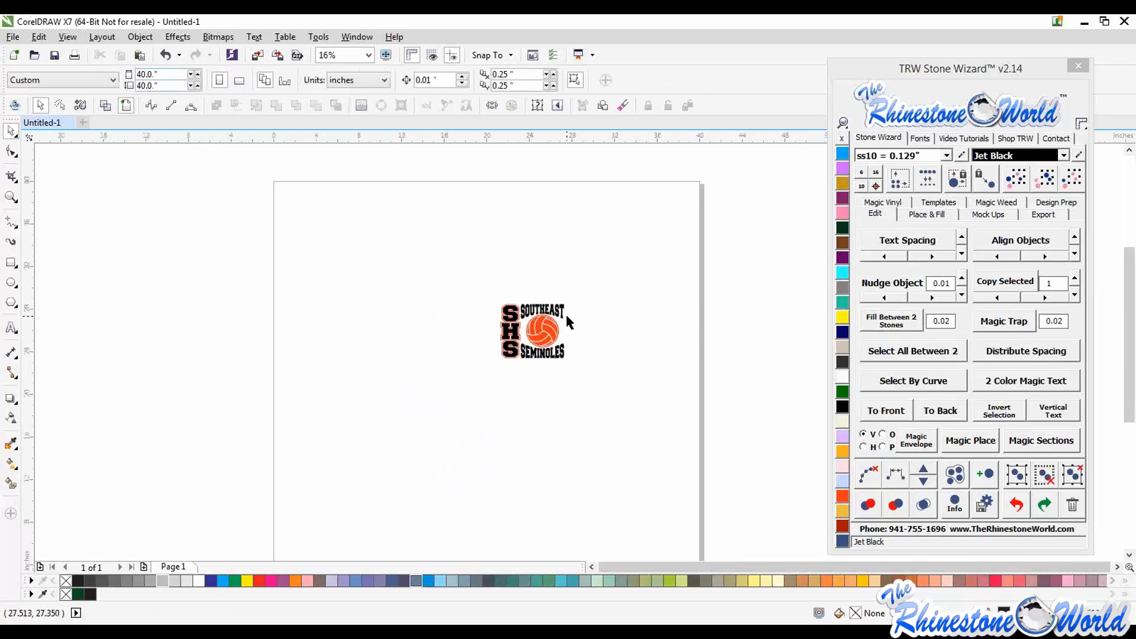
{"action": "scroll", "coordinate": [567, 315], "scroll_direction": "up", "scroll_amount": 1}
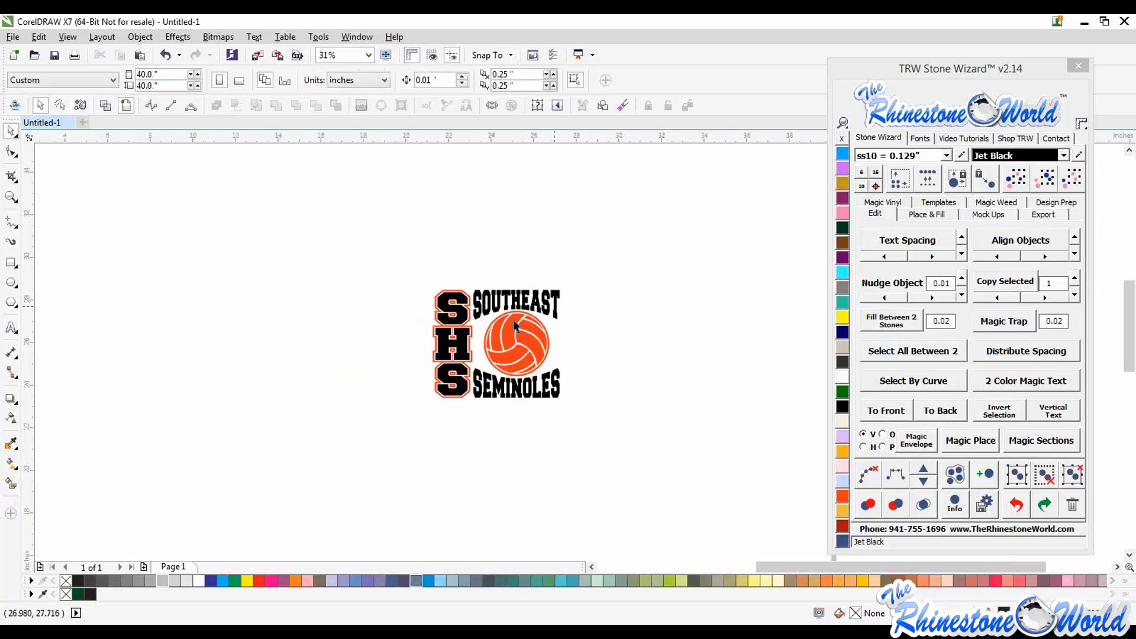
Select the SHS, SOUTHEAST and SEMINOLES lettering together and recolour it to Copper
{"action": "left_click", "coordinate": [515, 326]}
{"action": "scroll", "coordinate": [509, 327], "scroll_direction": "up", "scroll_amount": 1}
{"action": "left_click", "coordinate": [424, 320], "text": "shift"}
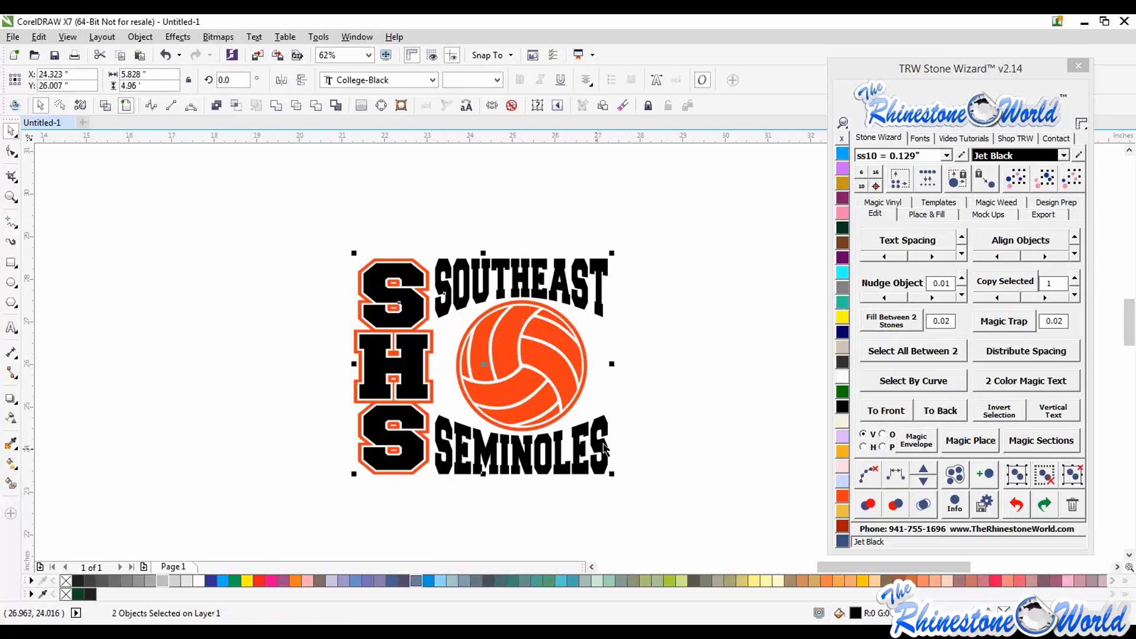
{"action": "left_click", "coordinate": [603, 447], "text": "shift"}
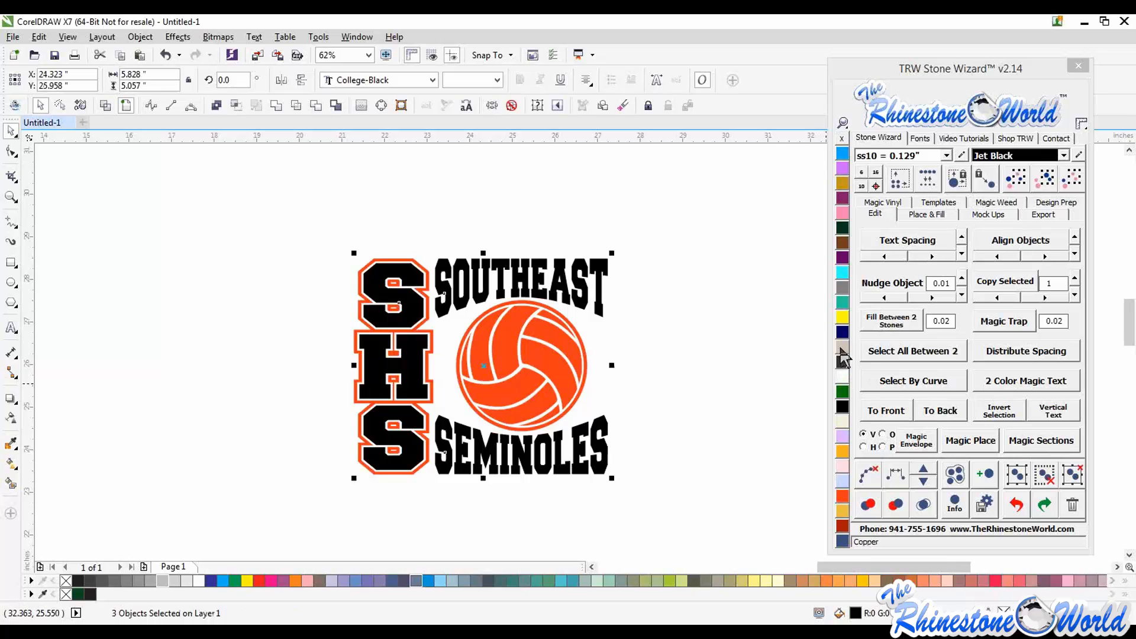
{"action": "left_click", "coordinate": [842, 347]}
{"action": "left_click", "coordinate": [620, 317]}
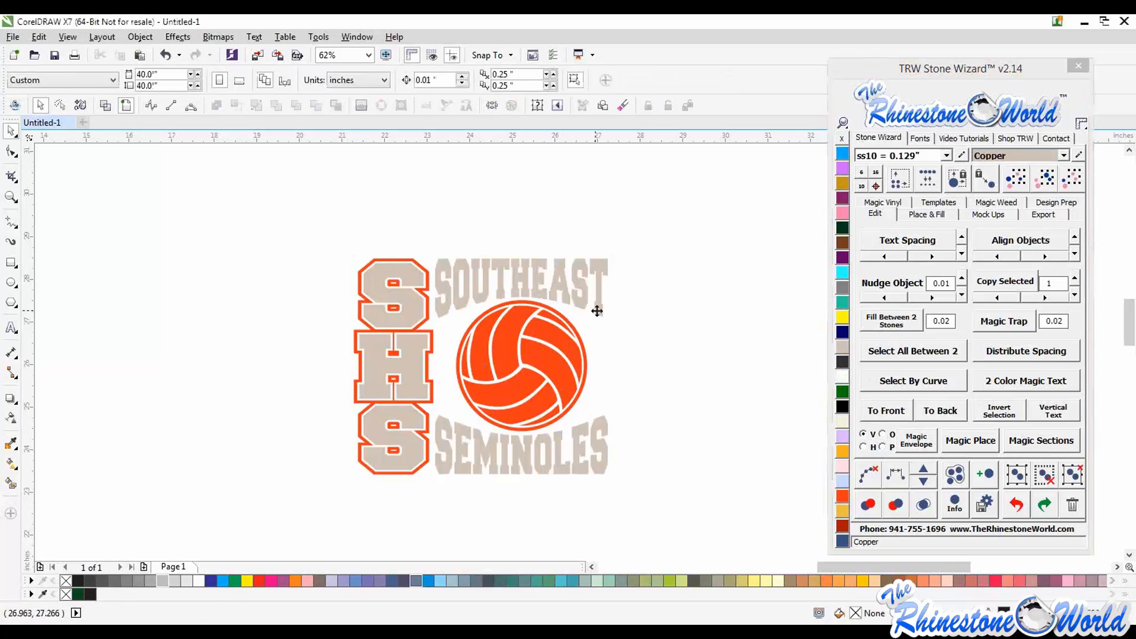
Recolour the SHS, SOUTHEAST and SEMINOLES lettering together to light grey and clear the selection
{"action": "left_click", "coordinate": [599, 307]}
{"action": "left_click", "coordinate": [416, 346], "text": "shift"}
{"action": "left_click", "coordinate": [553, 467], "text": "shift"}
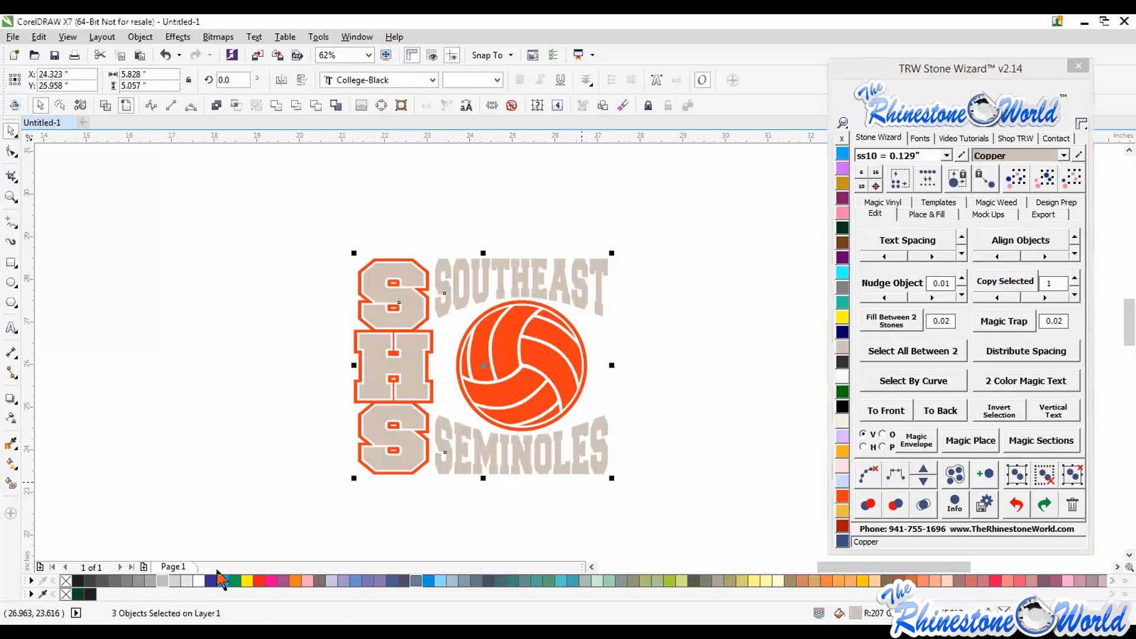
{"action": "left_click", "coordinate": [165, 582]}
{"action": "left_click", "coordinate": [296, 423]}
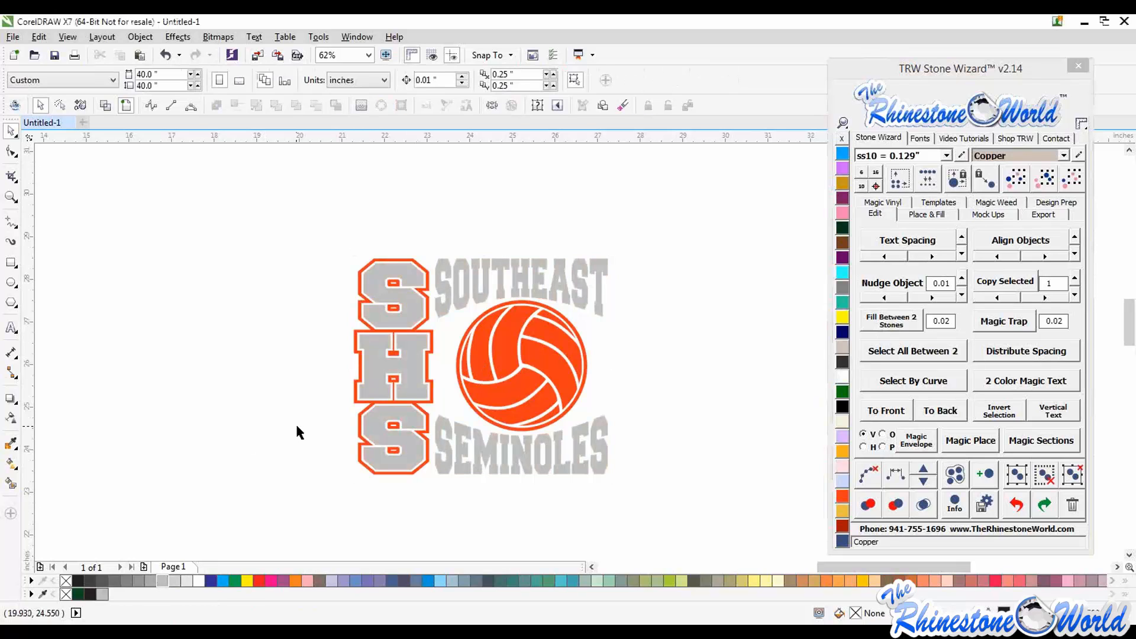
Generate per-colour cut templates with registration marks from the complete school design and delete them again
{"action": "scroll", "coordinate": [296, 423], "scroll_direction": "down", "scroll_amount": 1}
{"action": "left_click_drag", "start_coordinate": [506, 273], "coordinate": [286, 470]}
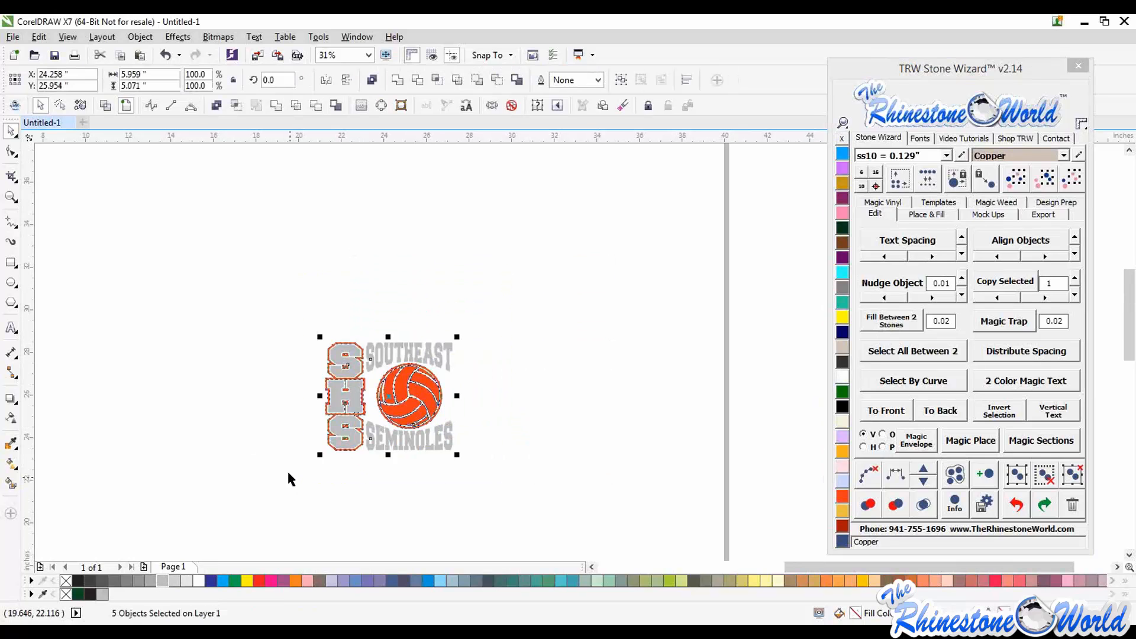
{"action": "left_click", "coordinate": [958, 200]}
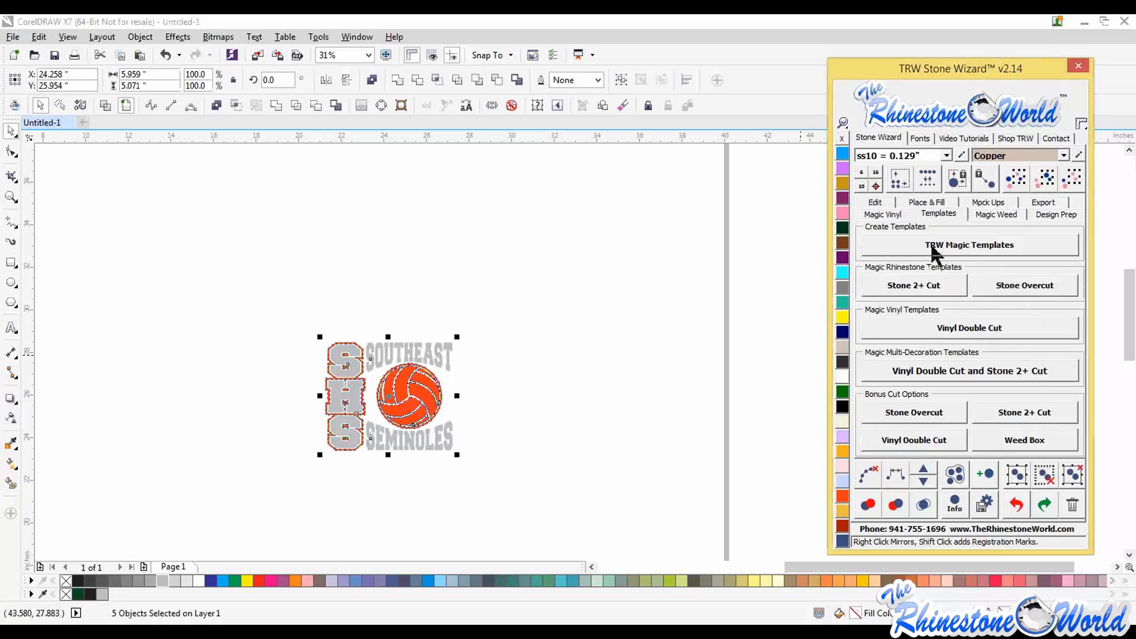
{"action": "left_click", "coordinate": [912, 276]}
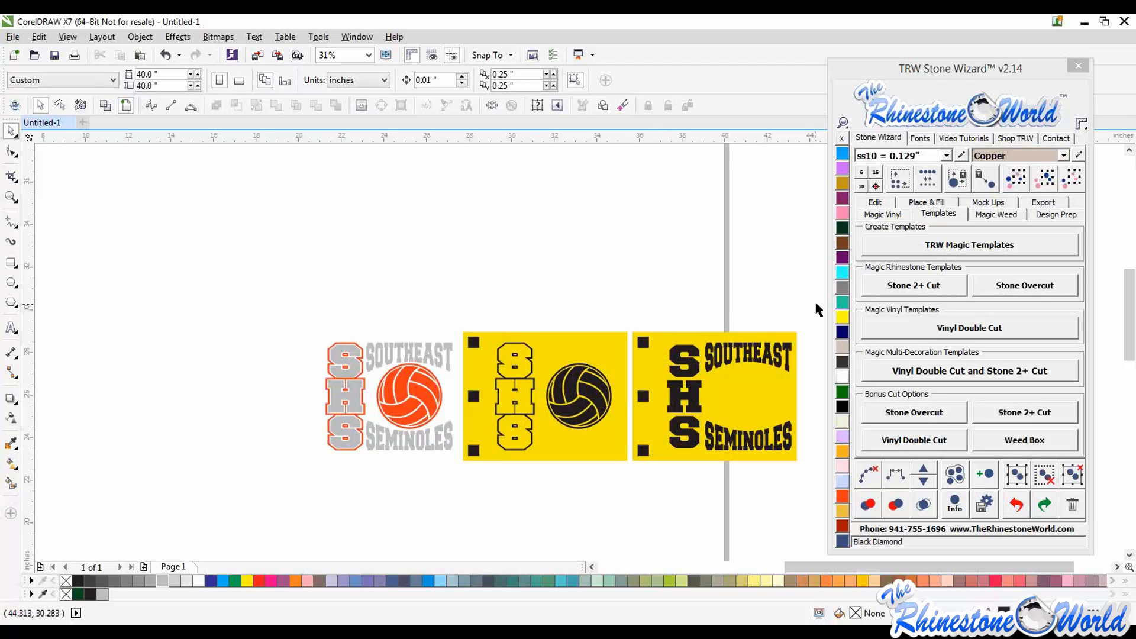
{"action": "left_click_drag", "start_coordinate": [816, 308], "coordinate": [453, 498]}
{"action": "key", "text": "Delete"}
Select the complete school design for an accessories mockup, clear the mockup title and choose TRW Logo as its logo
{"action": "left_click_drag", "start_coordinate": [253, 492], "coordinate": [480, 302]}
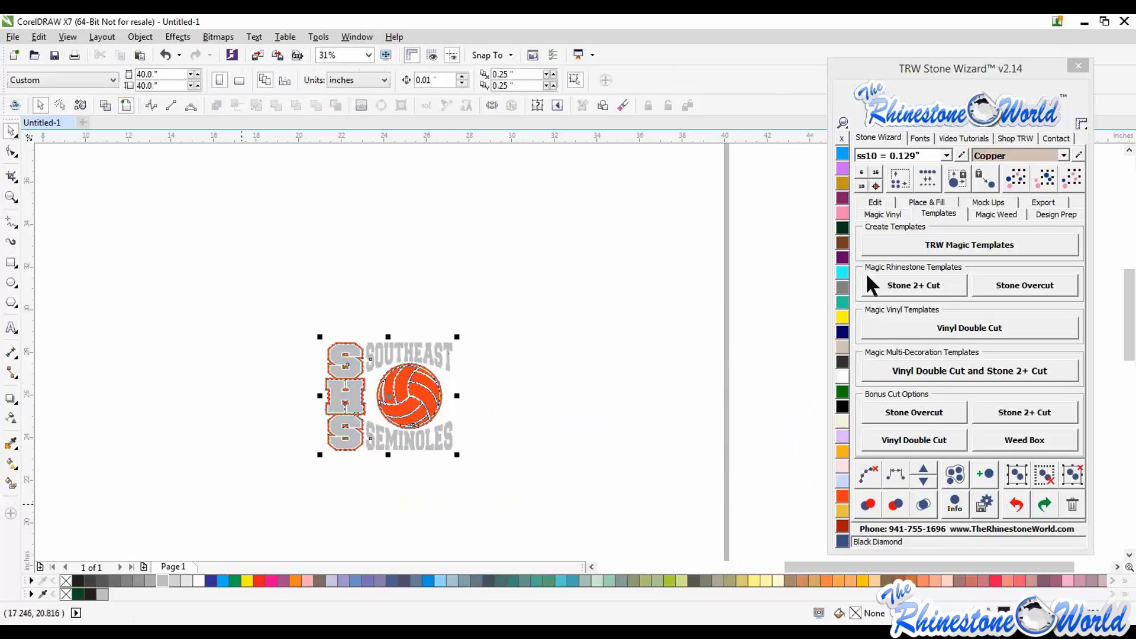
{"action": "left_click", "coordinate": [993, 203]}
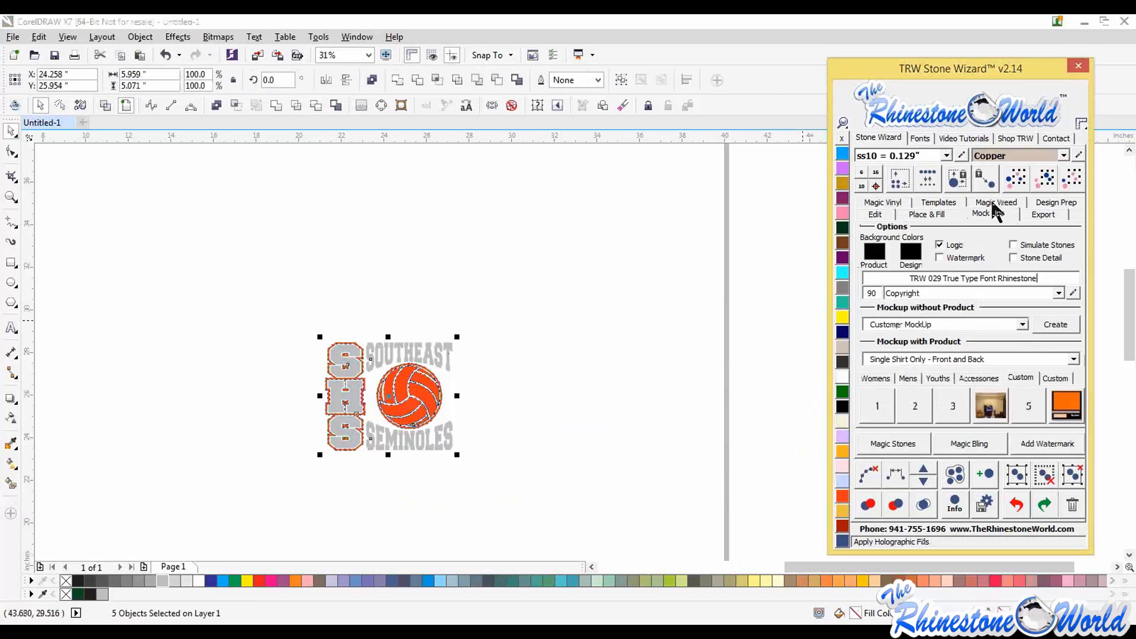
{"action": "left_click", "coordinate": [978, 378]}
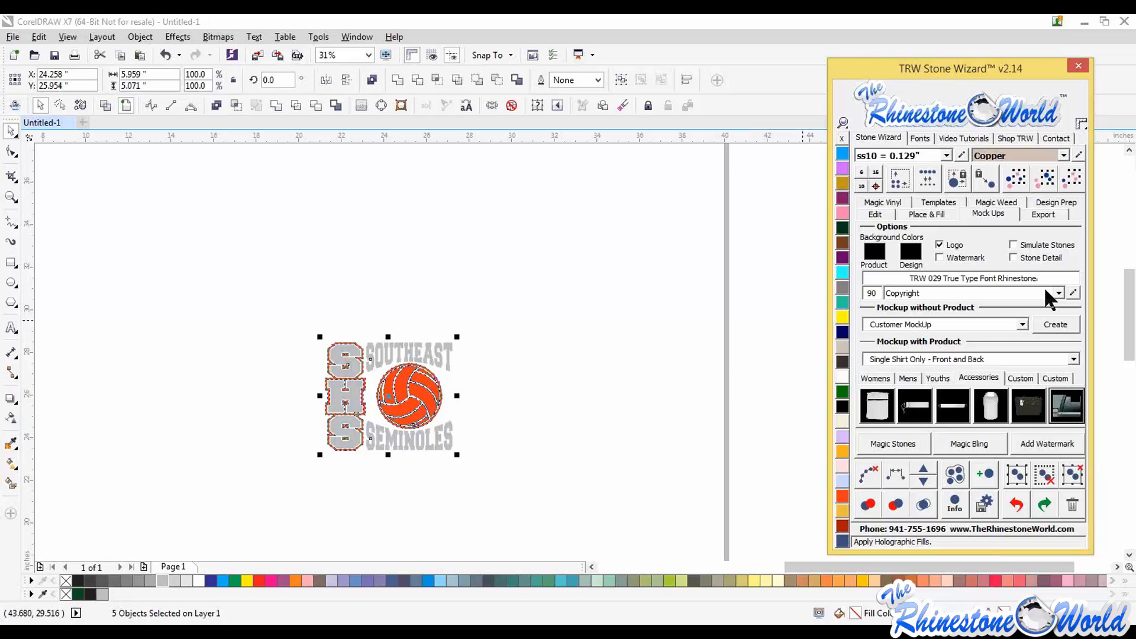
{"action": "left_click_drag", "start_coordinate": [1048, 282], "coordinate": [806, 279]}
{"action": "key", "text": "Delete"}
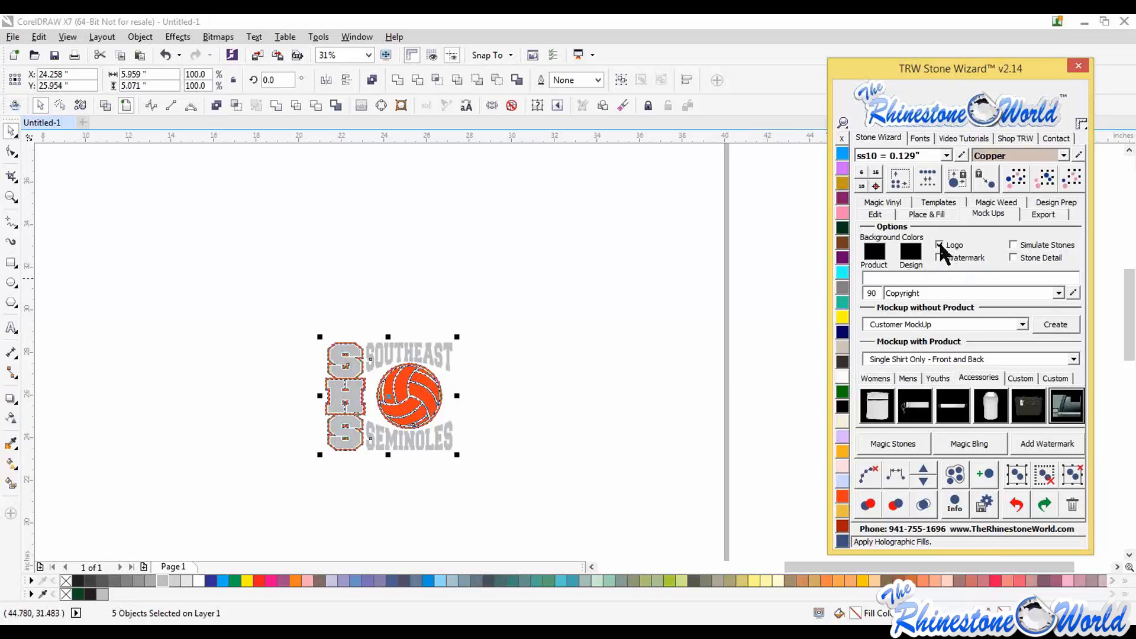
{"action": "left_click", "coordinate": [1059, 293]}
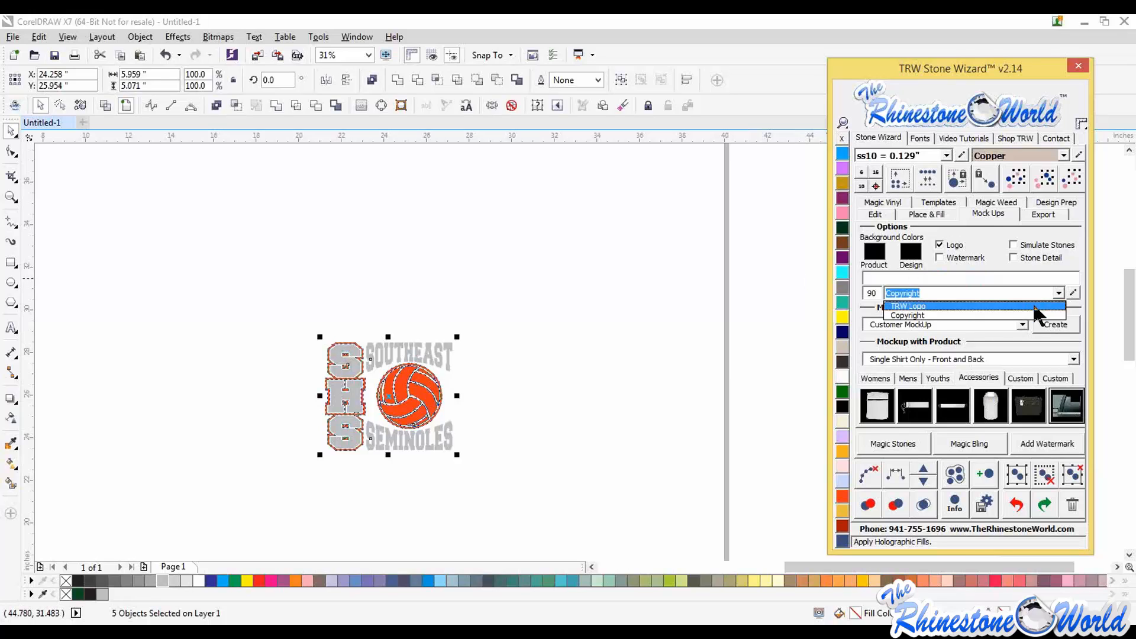
{"action": "left_click", "coordinate": [1054, 309]}
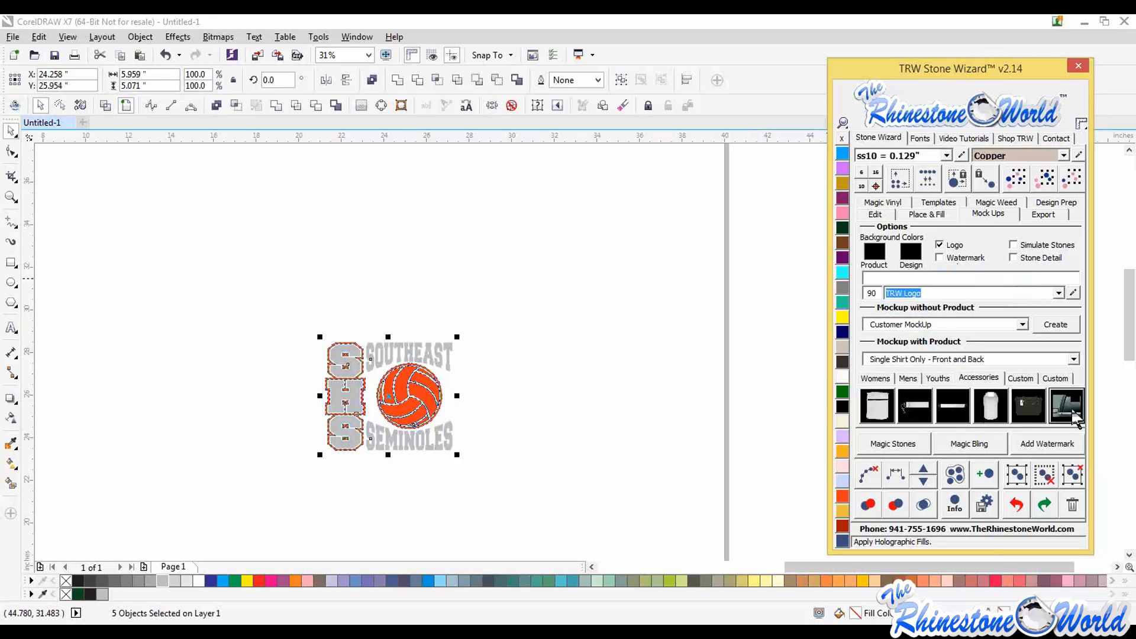
Create a Front mockup of the design on the vehicle window accessory and inspect the decal up close
{"action": "left_click", "coordinate": [1073, 360]}
{"action": "scroll", "coordinate": [1073, 413], "scroll_direction": "up", "scroll_amount": 3}
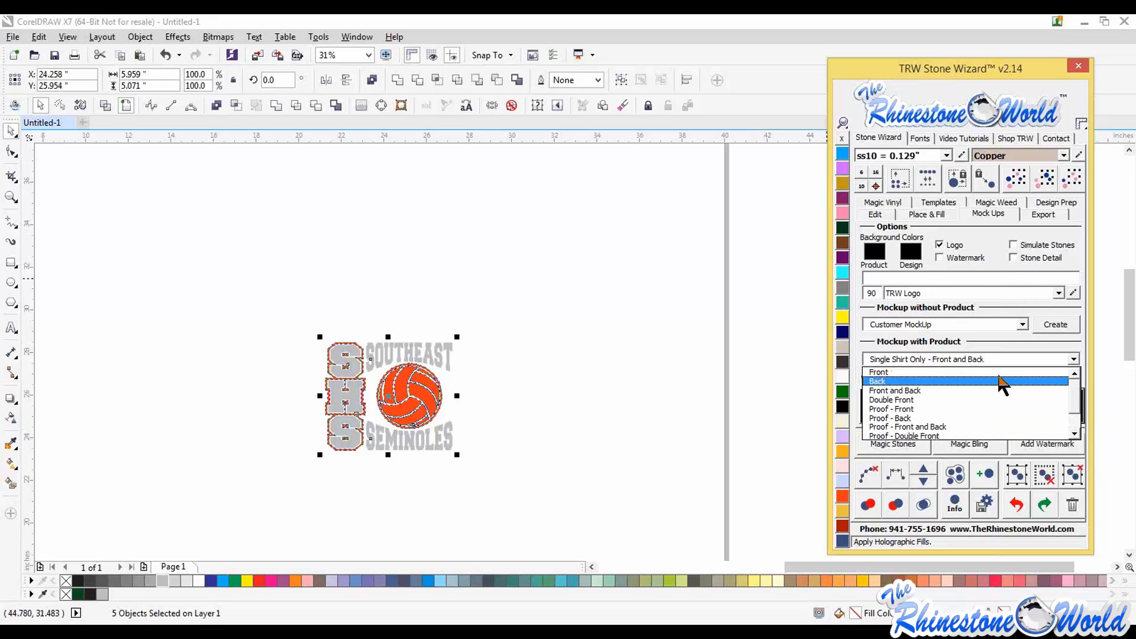
{"action": "left_click", "coordinate": [1001, 376]}
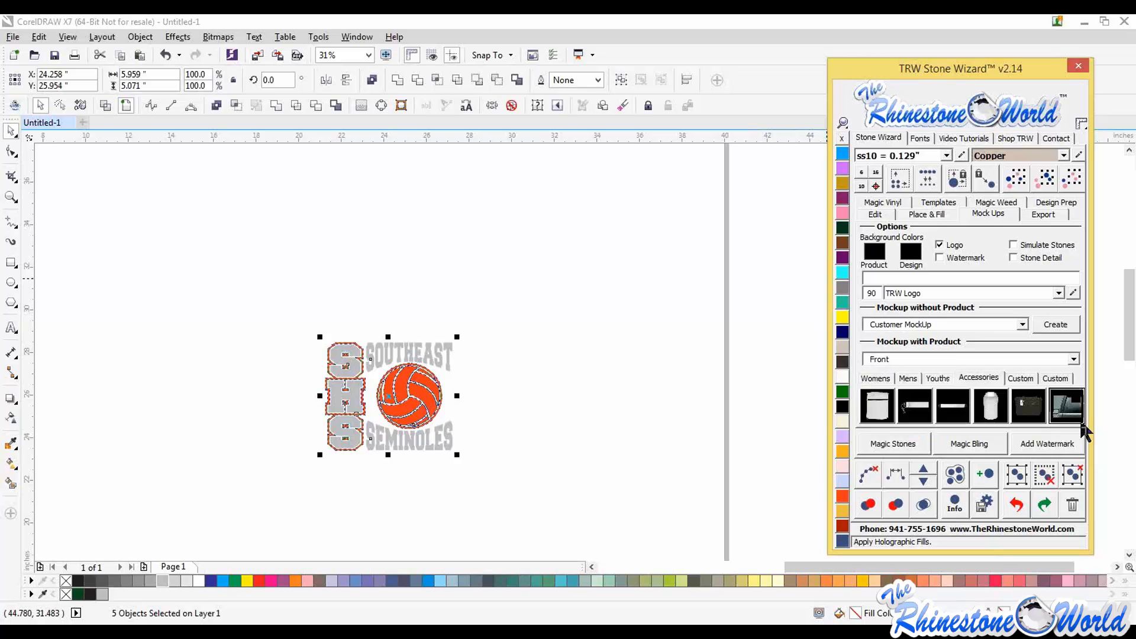
{"action": "left_click", "coordinate": [1082, 423]}
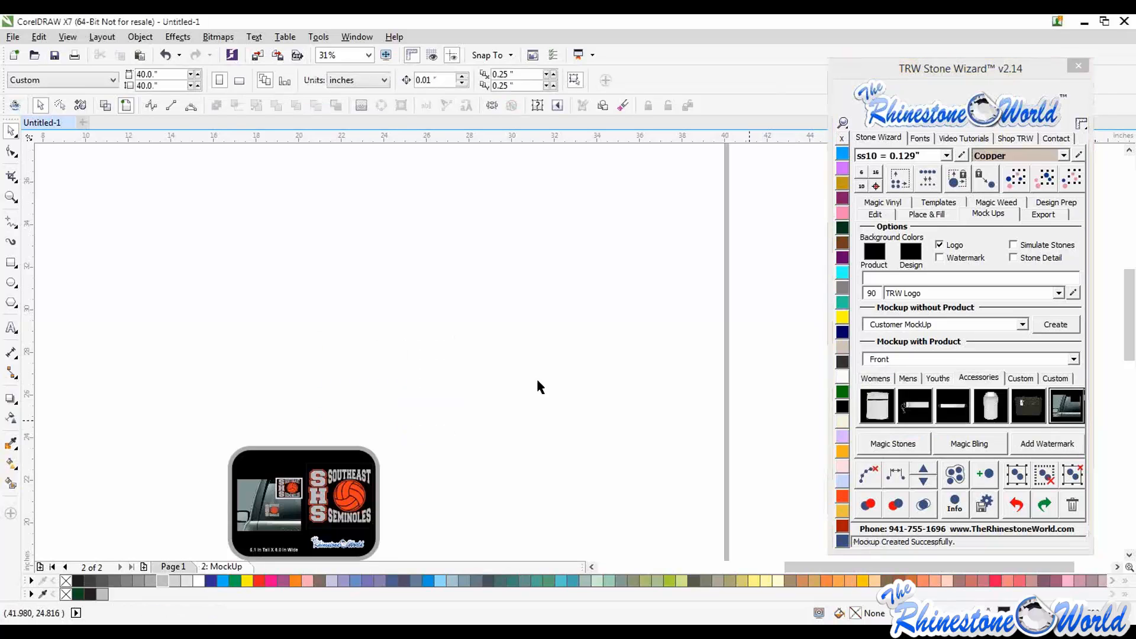
{"action": "scroll", "coordinate": [397, 458], "scroll_direction": "up", "scroll_amount": 5}
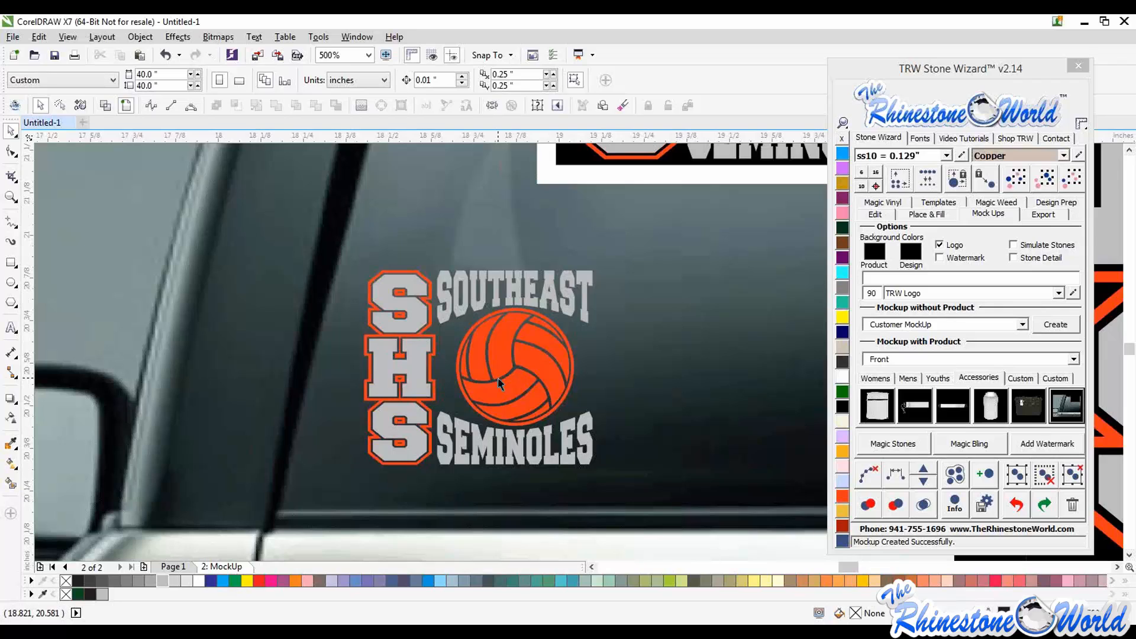
{"action": "scroll", "coordinate": [498, 378], "scroll_direction": "down", "scroll_amount": 1}
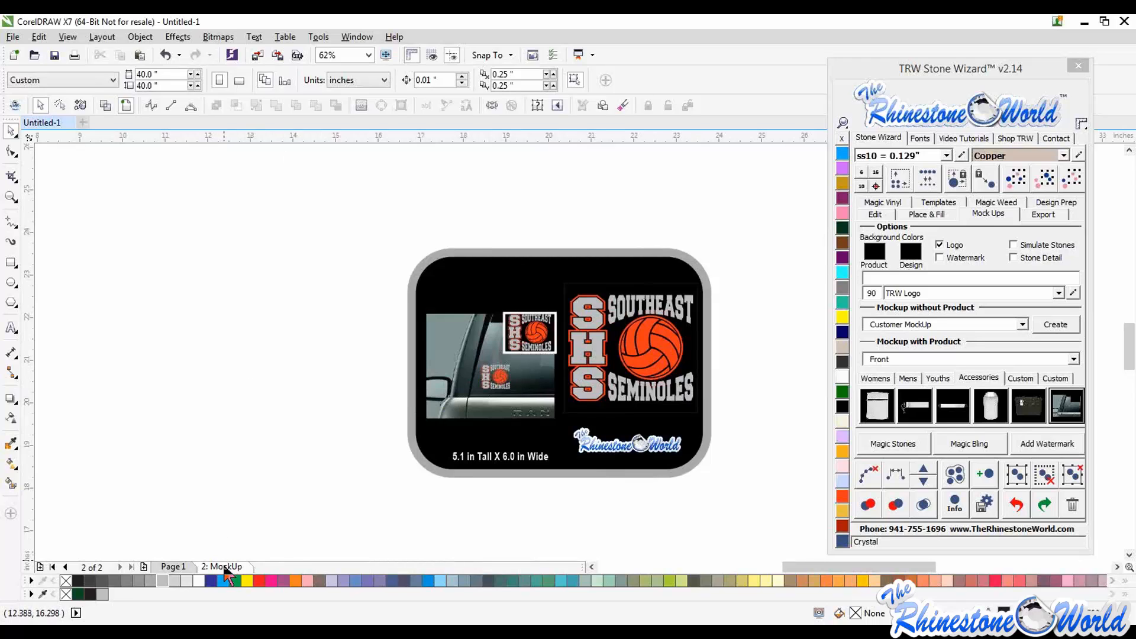
Delete the MockUp page and return to the school design on the first page
{"action": "right_click", "coordinate": [227, 569]}
{"action": "left_click", "coordinate": [270, 527]}
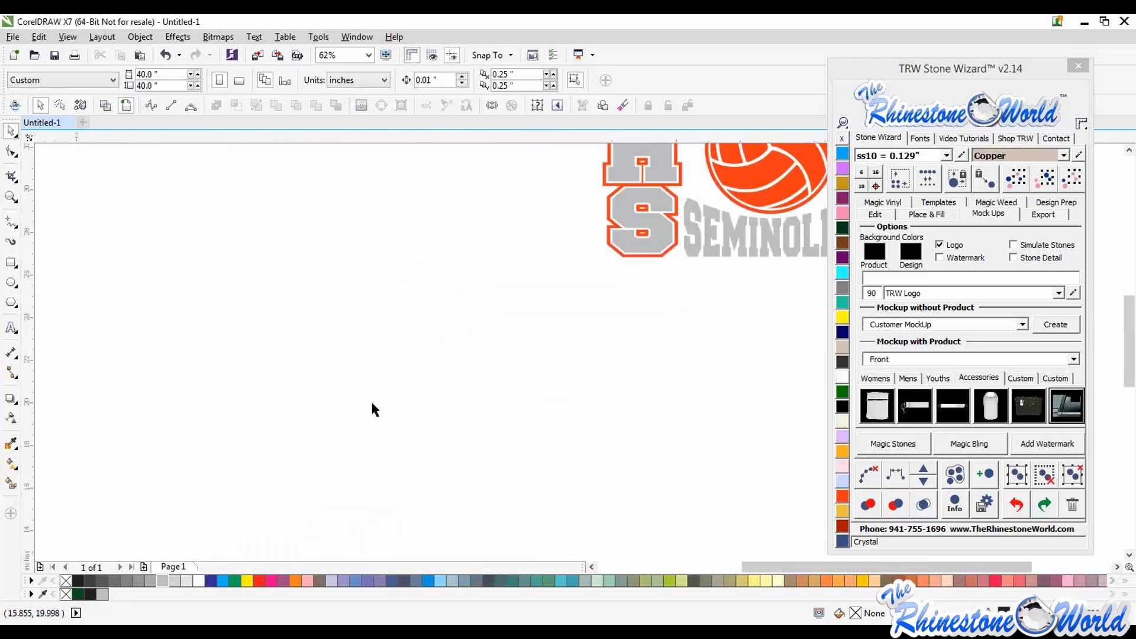
{"action": "scroll", "coordinate": [372, 403], "scroll_direction": "down", "scroll_amount": 2}
{"action": "scroll", "coordinate": [470, 343], "scroll_direction": "up", "scroll_amount": 2}
Clear the whole-design selection and shift the grey SHS lettering off its orange outline
{"action": "left_click_drag", "start_coordinate": [638, 196], "coordinate": [198, 495]}
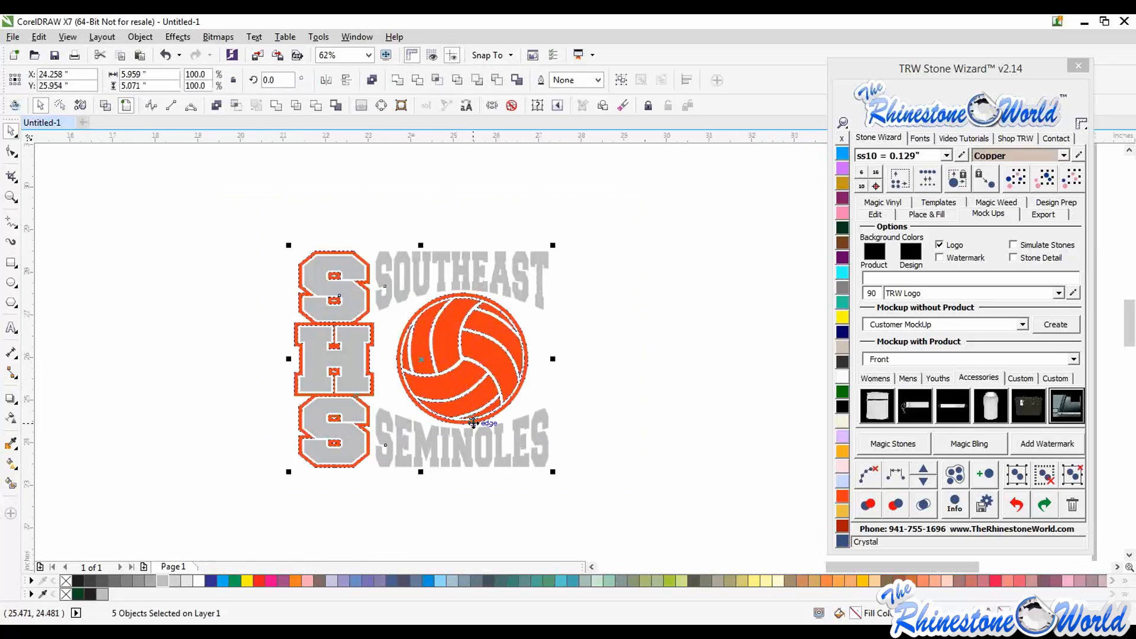
{"action": "left_click", "coordinate": [879, 215]}
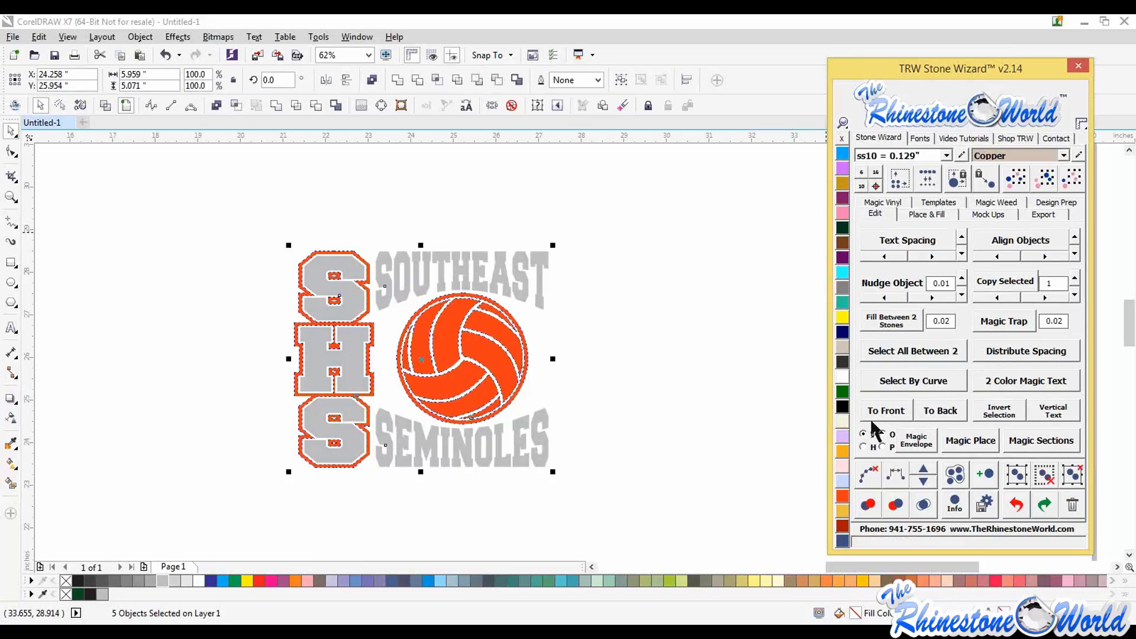
{"action": "left_click", "coordinate": [718, 430]}
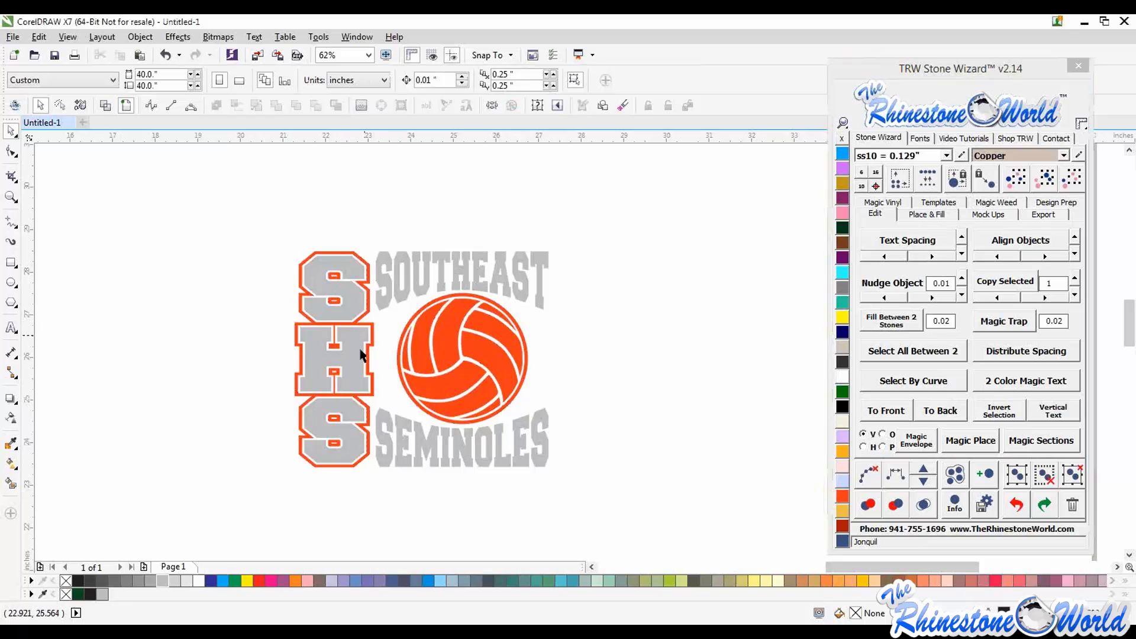
{"action": "left_click_drag", "start_coordinate": [358, 345], "coordinate": [327, 364]}
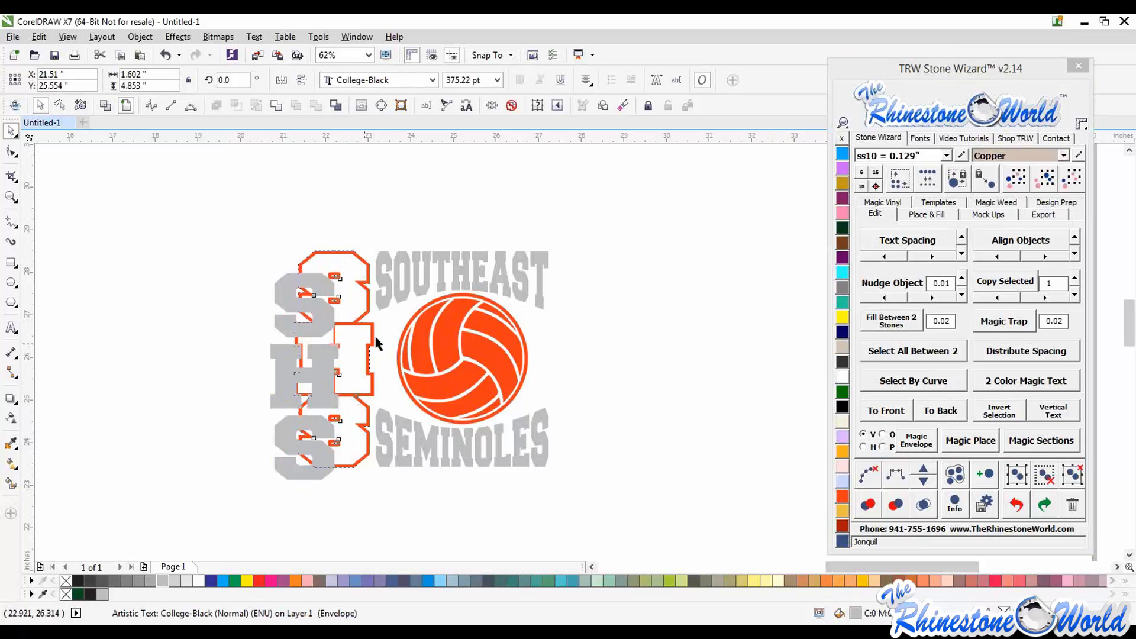
Undo the SHS lettering move, the mockup, the cut templates and the colour changes, back to the black lettering and volleyball
{"action": "key", "text": "ctrl+q"}
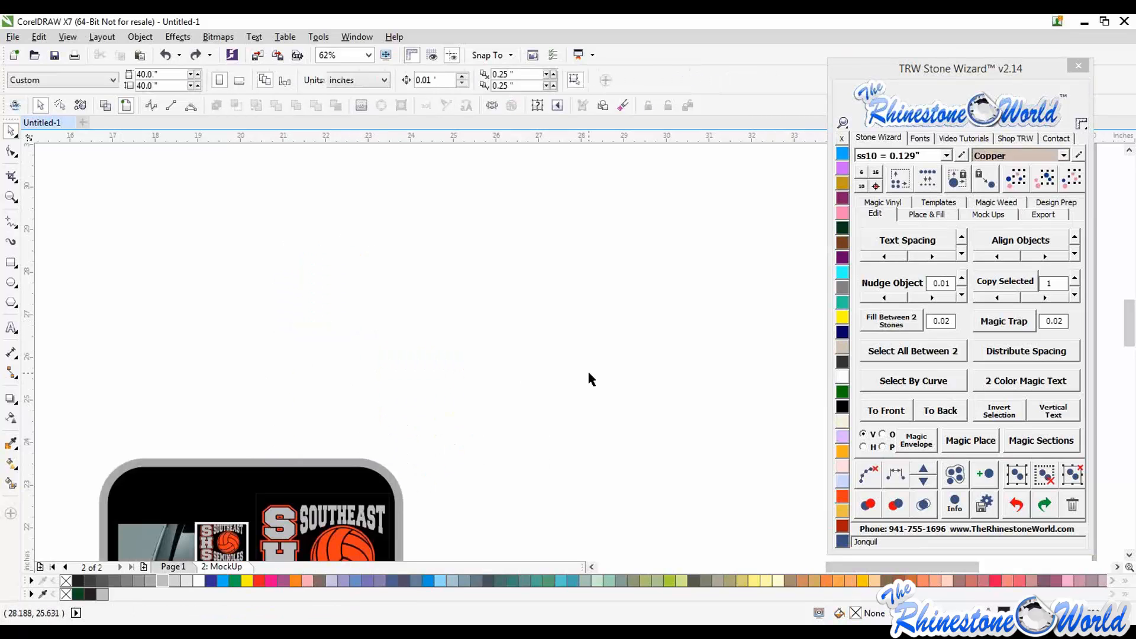
{"action": "key", "text": "ctrl+v"}
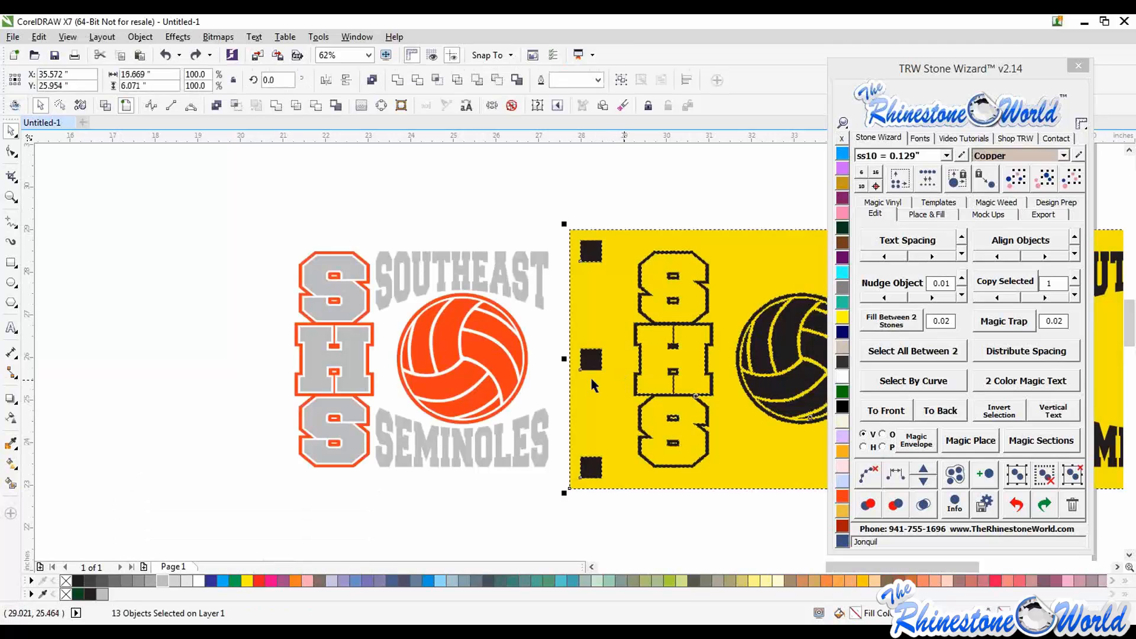
{"action": "key", "text": "ctrl+z"}
{"action": "key", "text": "ctrl+z"}
{"action": "key", "text": "ctrl+z"}
{"action": "key", "text": "ctrl+z"}
{"action": "key", "text": "ctrl+z"}
{"action": "key", "text": "ctrl+z"}
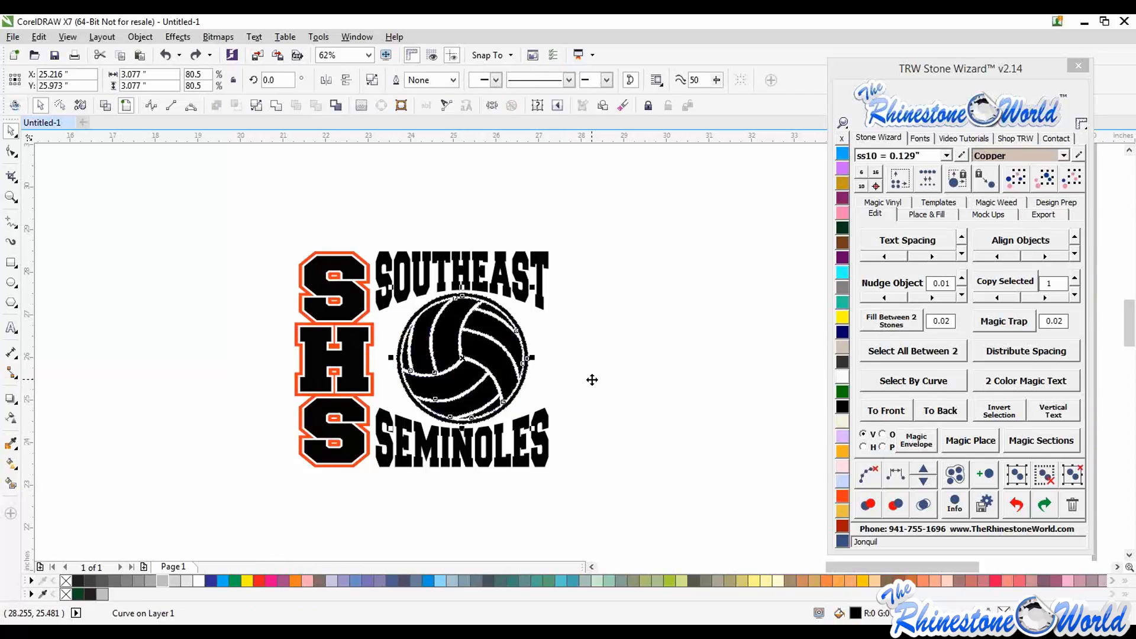
Undo further to bring back the second SHS volleyball design, the template-area layouts, the sports graphics and the large SOUTHEAST text
{"action": "key", "text": "ctrl+z"}
{"action": "scroll", "coordinate": [532, 374], "scroll_direction": "down", "scroll_amount": 2}
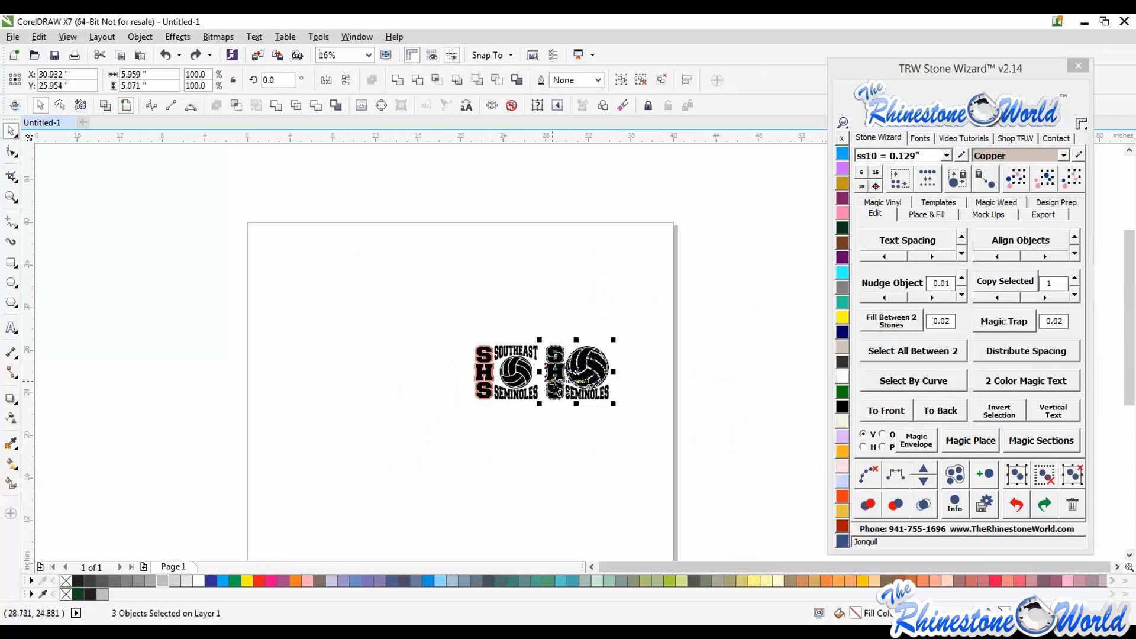
{"action": "key", "text": "ctrl+z"}
{"action": "key", "text": "ctrl+z"}
{"action": "key", "text": "ctrl+z"}
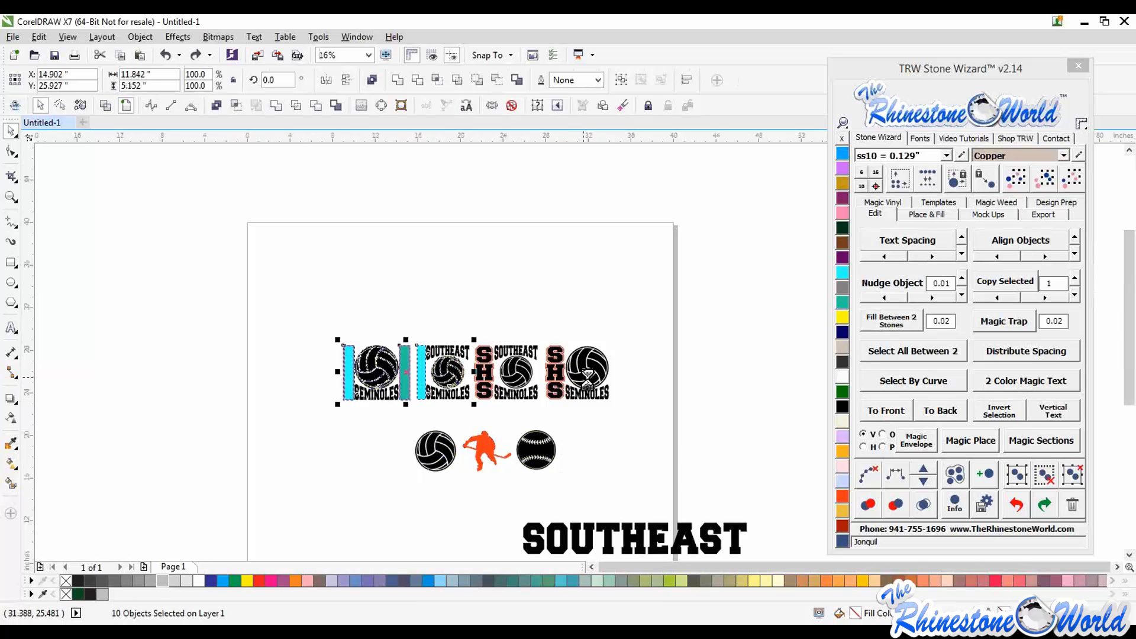
Delete the large SOUTHEAST text below the sports graphics
{"action": "scroll", "coordinate": [587, 379], "scroll_direction": "down", "scroll_amount": 1}
{"action": "left_click_drag", "start_coordinate": [715, 516], "coordinate": [556, 439]}
{"action": "key", "text": "Delete"}
{"action": "scroll", "coordinate": [554, 390], "scroll_direction": "up", "scroll_amount": 1}
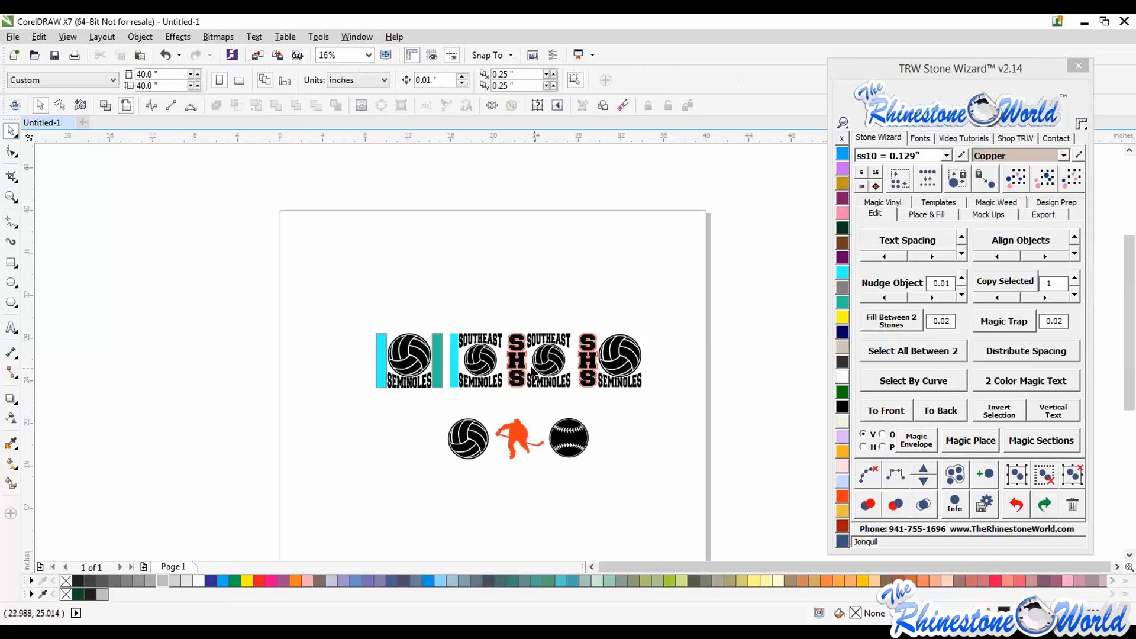
{"action": "scroll", "coordinate": [454, 357], "scroll_direction": "up", "scroll_amount": 1}
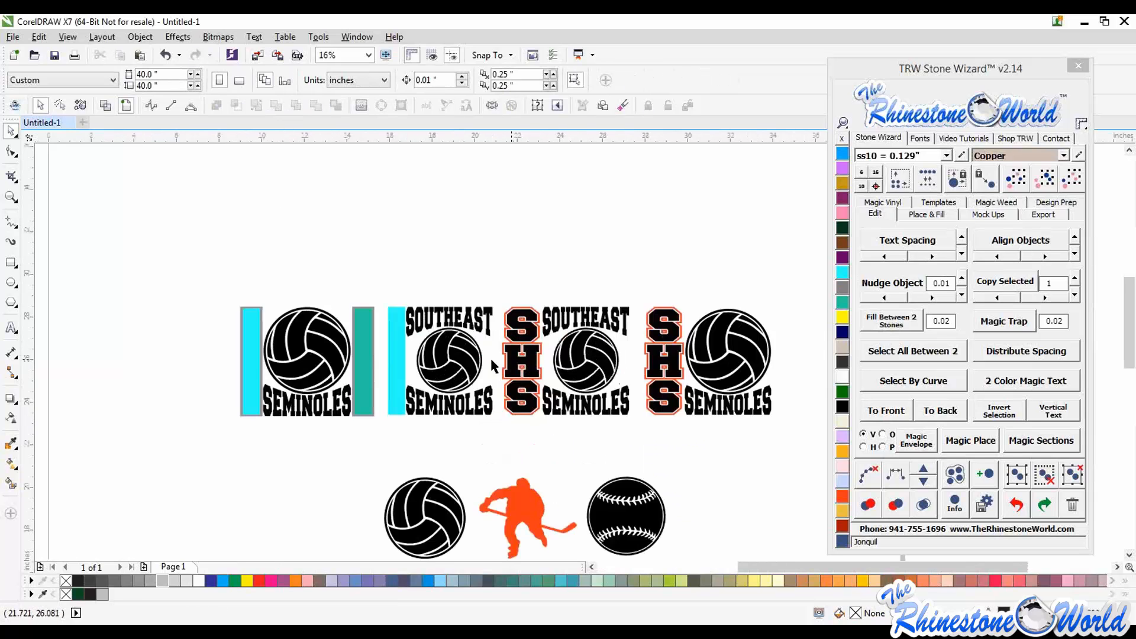
Delete the two volleyball layouts that still contain cyan and teal template areas
{"action": "left_click_drag", "start_coordinate": [191, 253], "coordinate": [498, 441]}
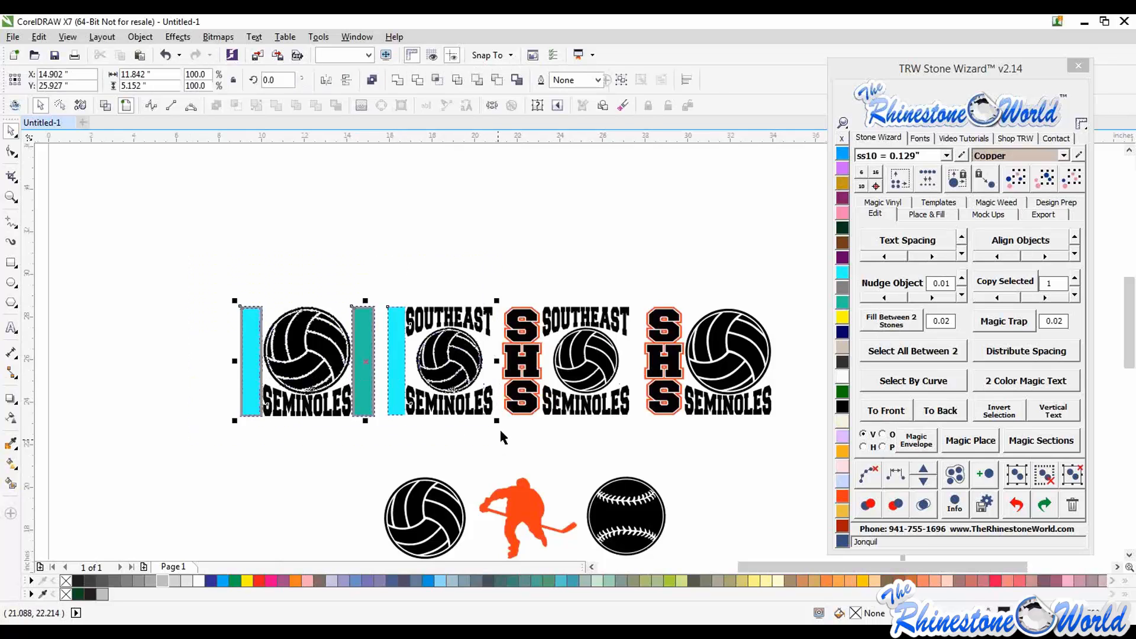
{"action": "key", "text": "Delete"}
{"action": "scroll", "coordinate": [430, 419], "scroll_direction": "down", "scroll_amount": 1}
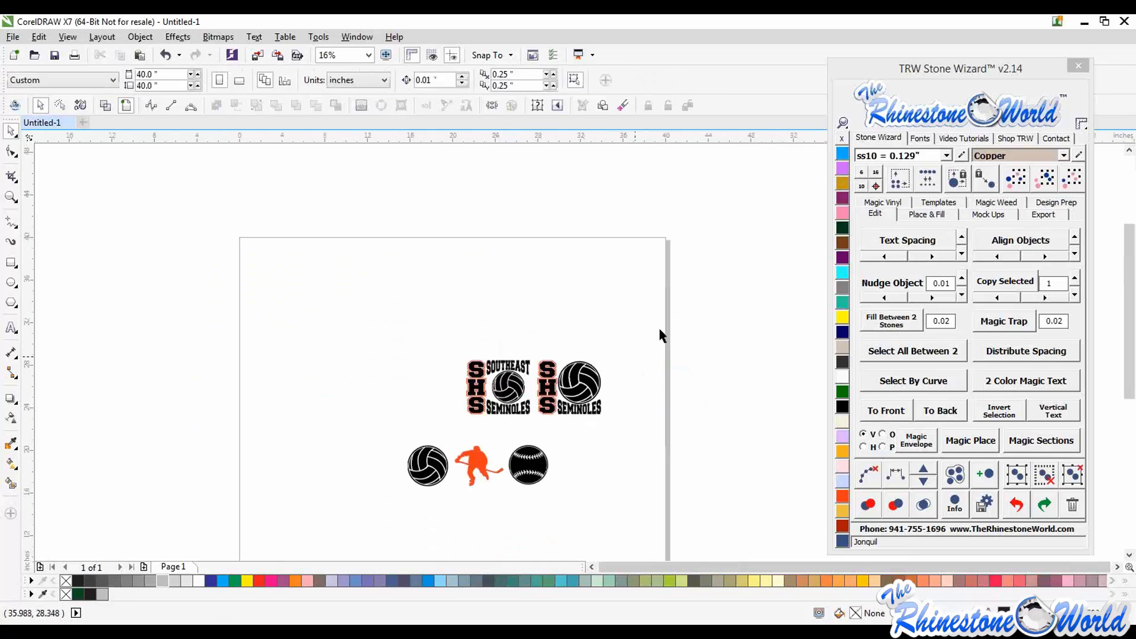
{"action": "left_click_drag", "start_coordinate": [659, 327], "coordinate": [444, 432]}
{"action": "left_click", "coordinate": [814, 418]}
{"action": "scroll", "coordinate": [594, 389], "scroll_direction": "up", "scroll_amount": 2}
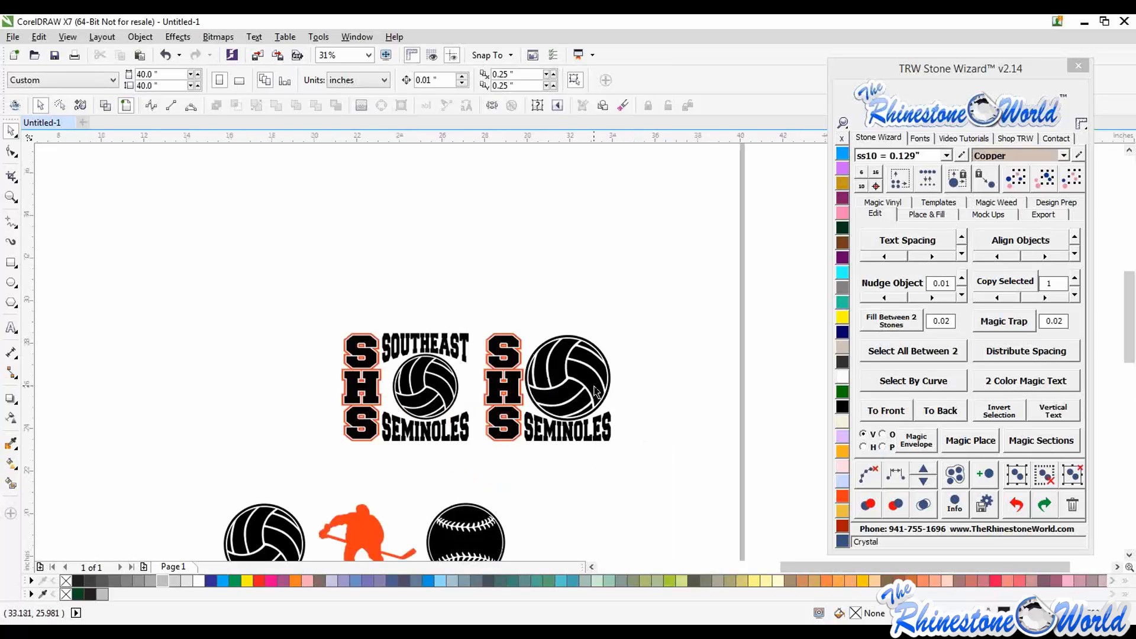
{"action": "scroll", "coordinate": [621, 387], "scroll_direction": "down", "scroll_amount": 2}
{"action": "scroll", "coordinate": [625, 395], "scroll_direction": "up", "scroll_amount": 2}
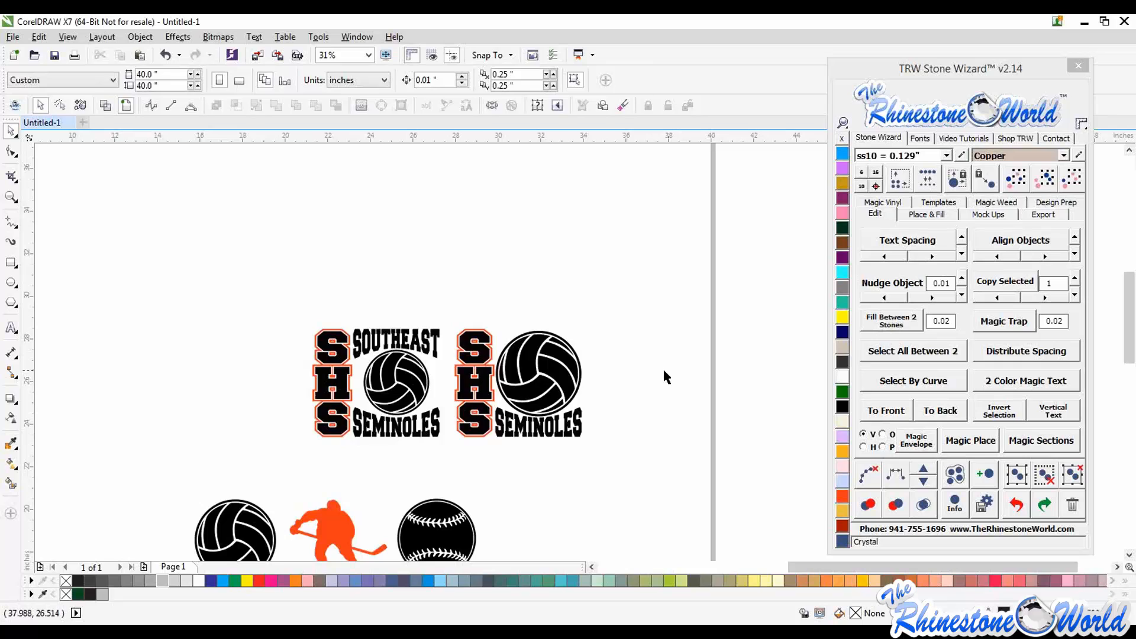
{"action": "scroll", "coordinate": [643, 374], "scroll_direction": "down", "scroll_amount": 2}
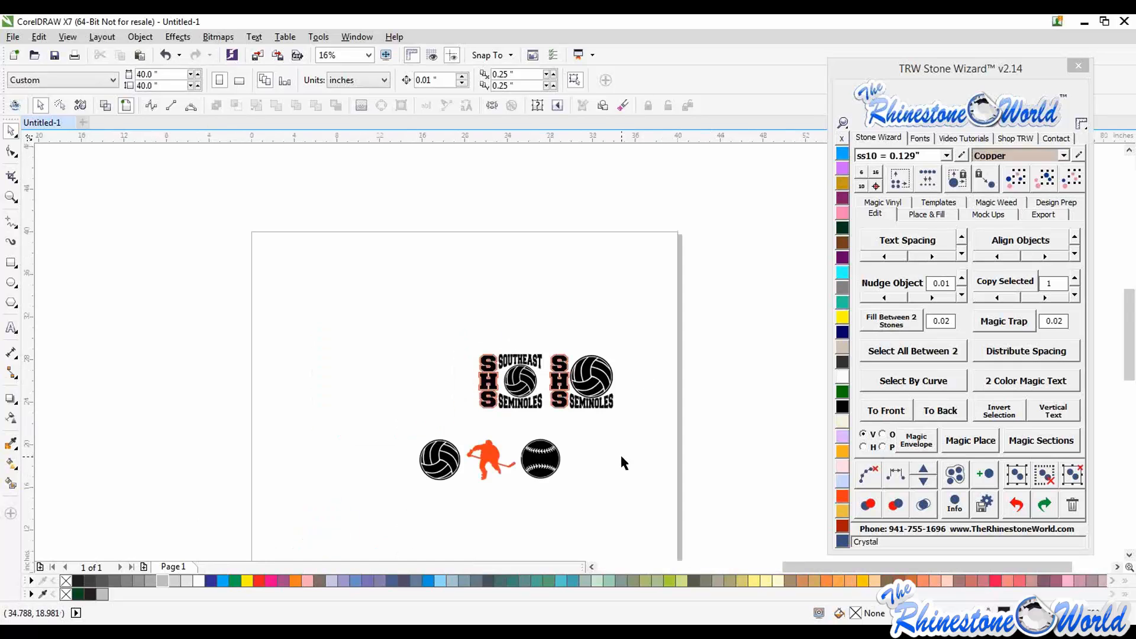
{"action": "scroll", "coordinate": [622, 462], "scroll_direction": "up", "scroll_amount": 2}
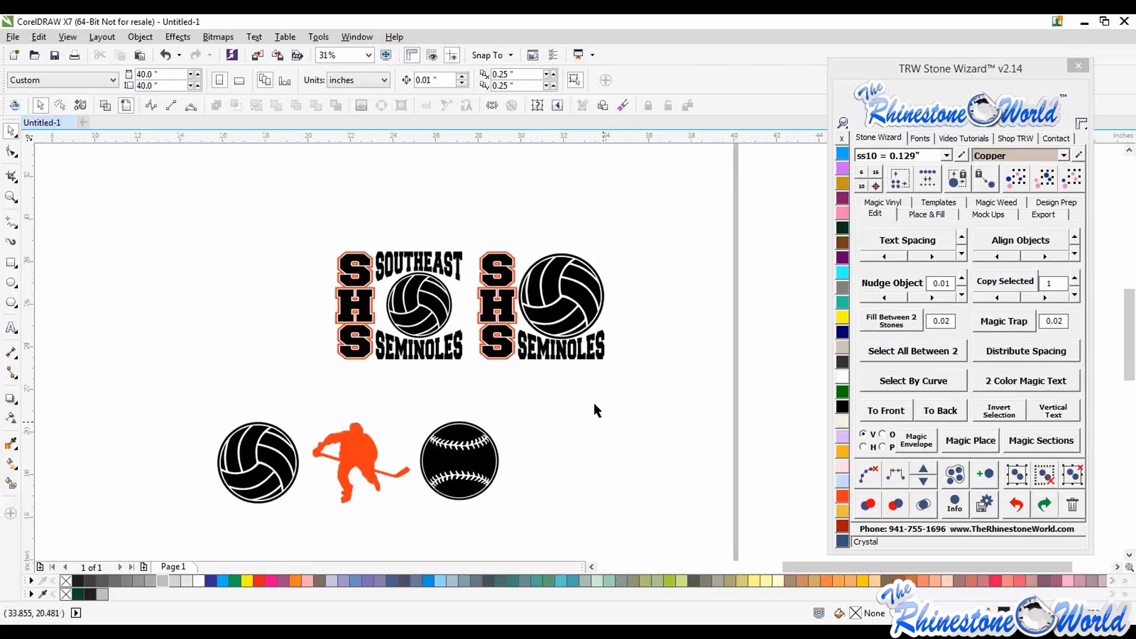
Clear the page by deleting the two SHS Seminoles layouts and the volleyball, hockey player and baseball graphics
{"action": "scroll", "coordinate": [592, 400], "scroll_direction": "down", "scroll_amount": 2}
{"action": "left_click_drag", "start_coordinate": [641, 291], "coordinate": [434, 395]}
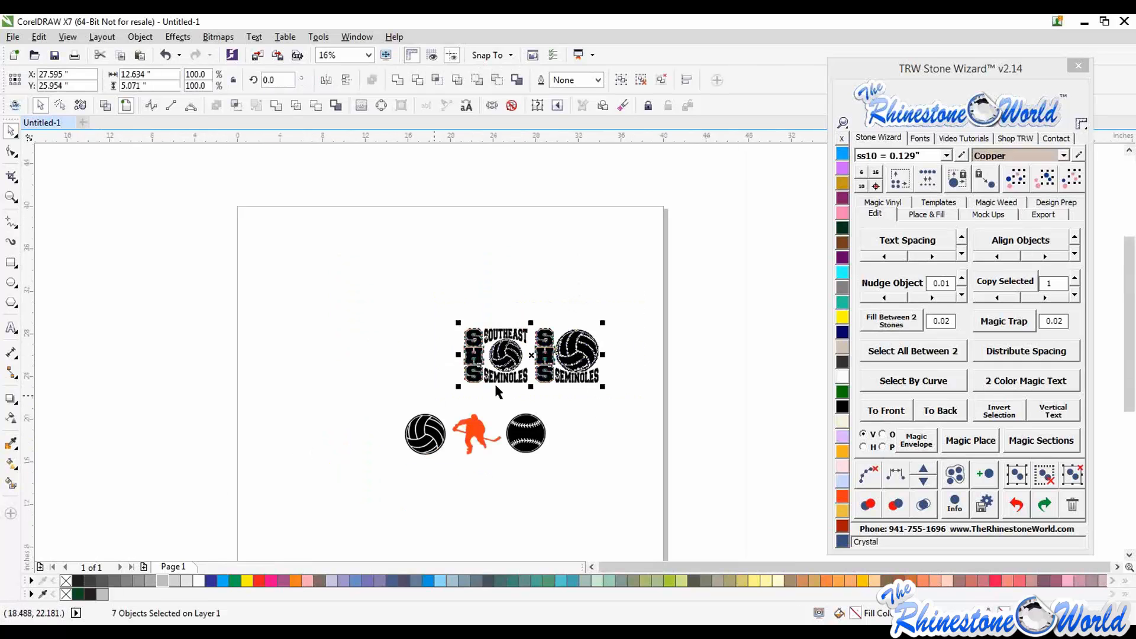
{"action": "key", "text": "Delete"}
{"action": "scroll", "coordinate": [491, 464], "scroll_direction": "up", "scroll_amount": 2}
{"action": "scroll", "coordinate": [530, 410], "scroll_direction": "down", "scroll_amount": 2}
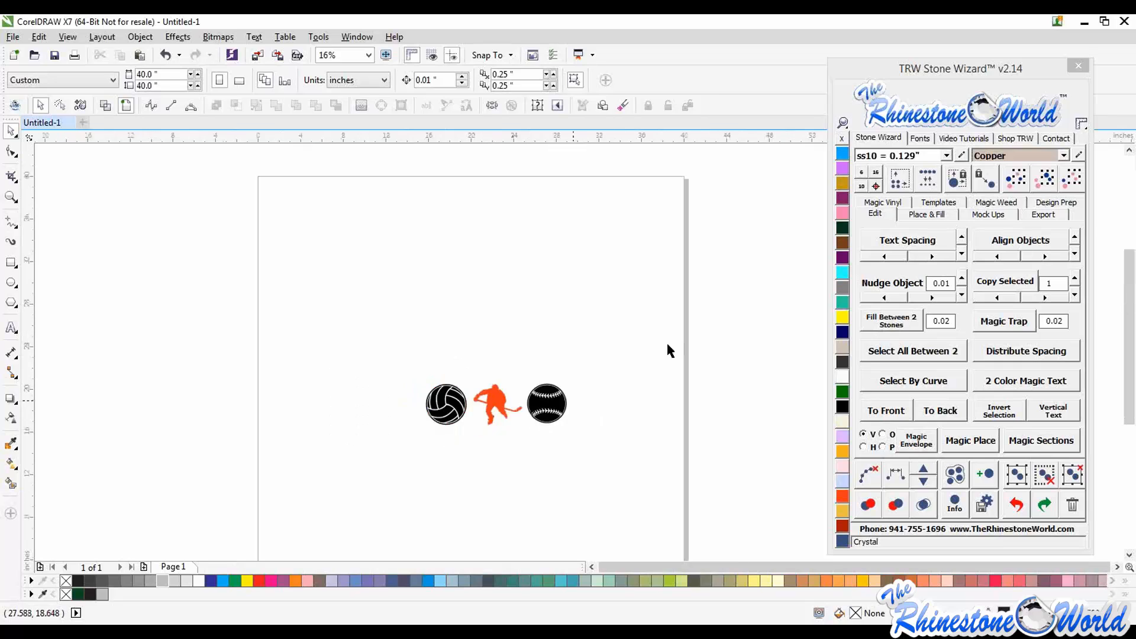
{"action": "left_click_drag", "start_coordinate": [658, 350], "coordinate": [355, 447]}
{"action": "key", "text": "Delete"}
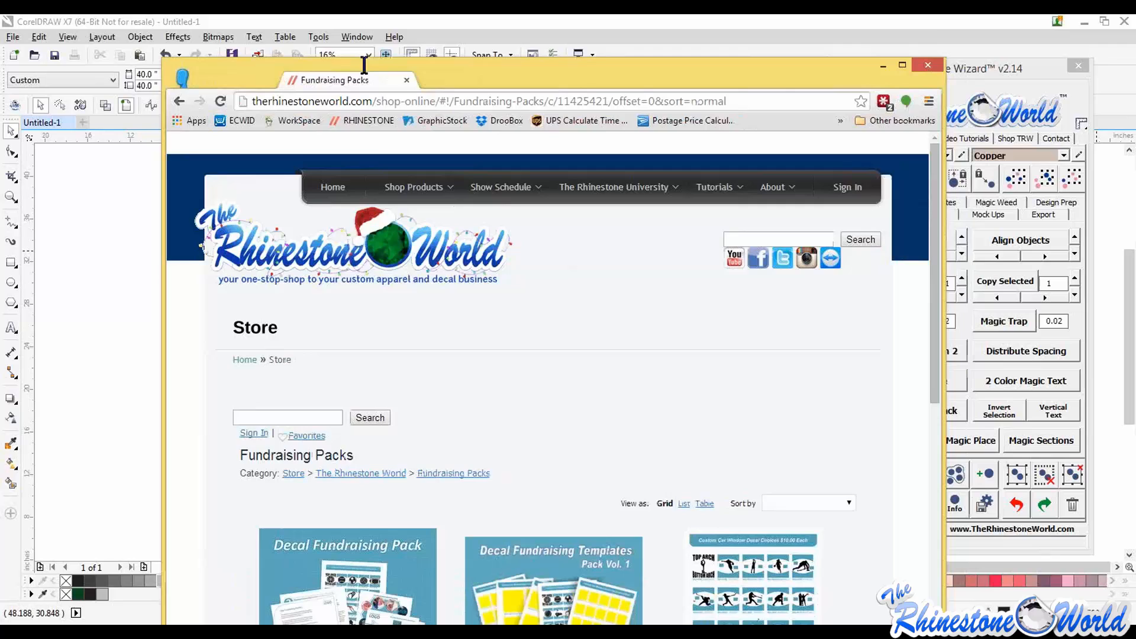
Switch to the Rhinestone World store in the browser, maximize its window and look through the Fundraising Packs products
{"action": "left_click_drag", "start_coordinate": [363, 69], "coordinate": [364, 15]}
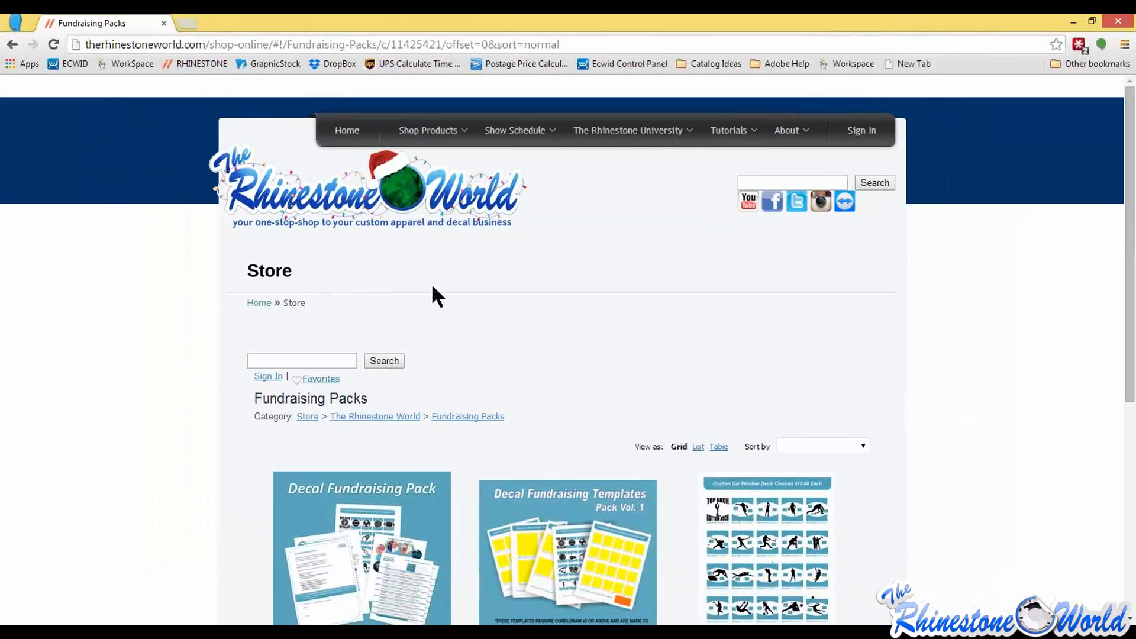
{"action": "mouse_move", "coordinate": [459, 127]}
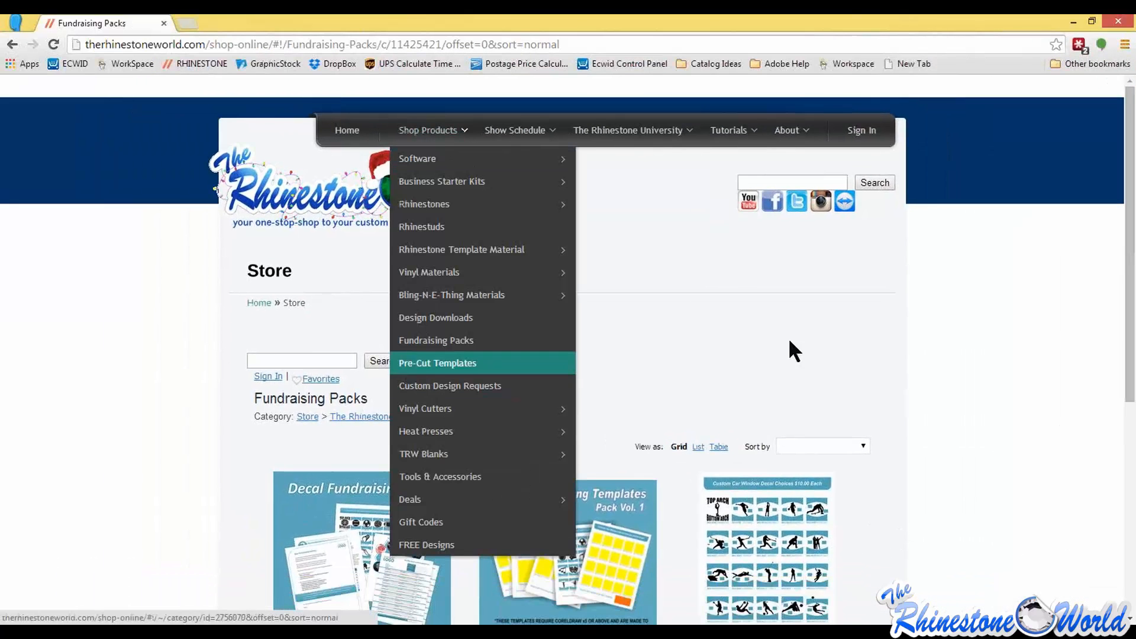
{"action": "scroll", "coordinate": [667, 322], "scroll_direction": "down", "scroll_amount": 2}
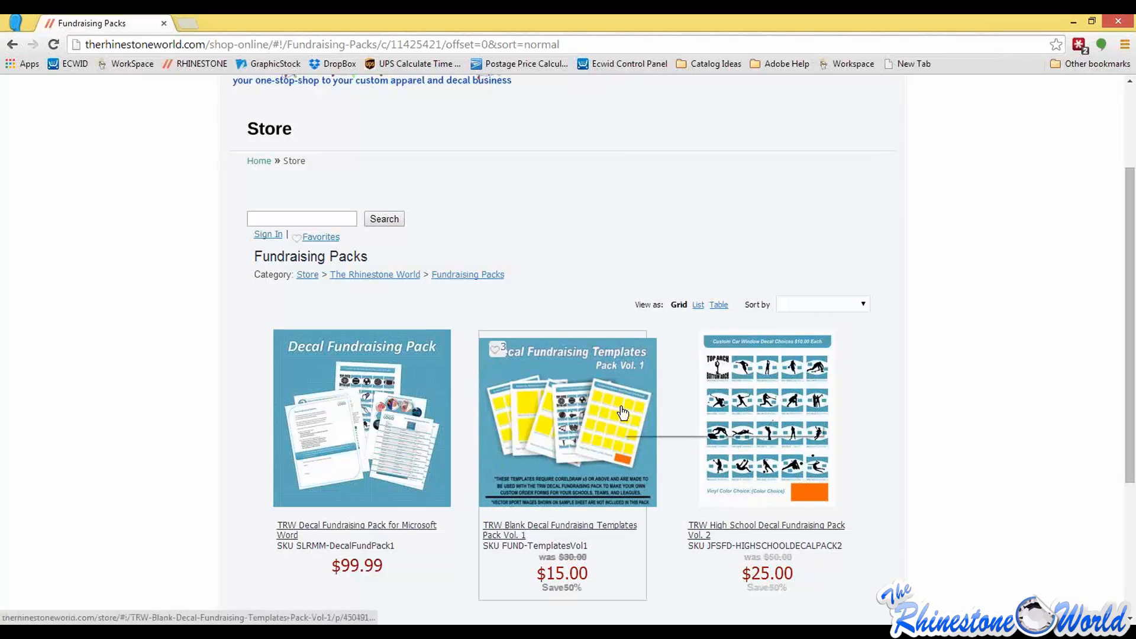
{"action": "scroll", "coordinate": [638, 410], "scroll_direction": "down", "scroll_amount": 1}
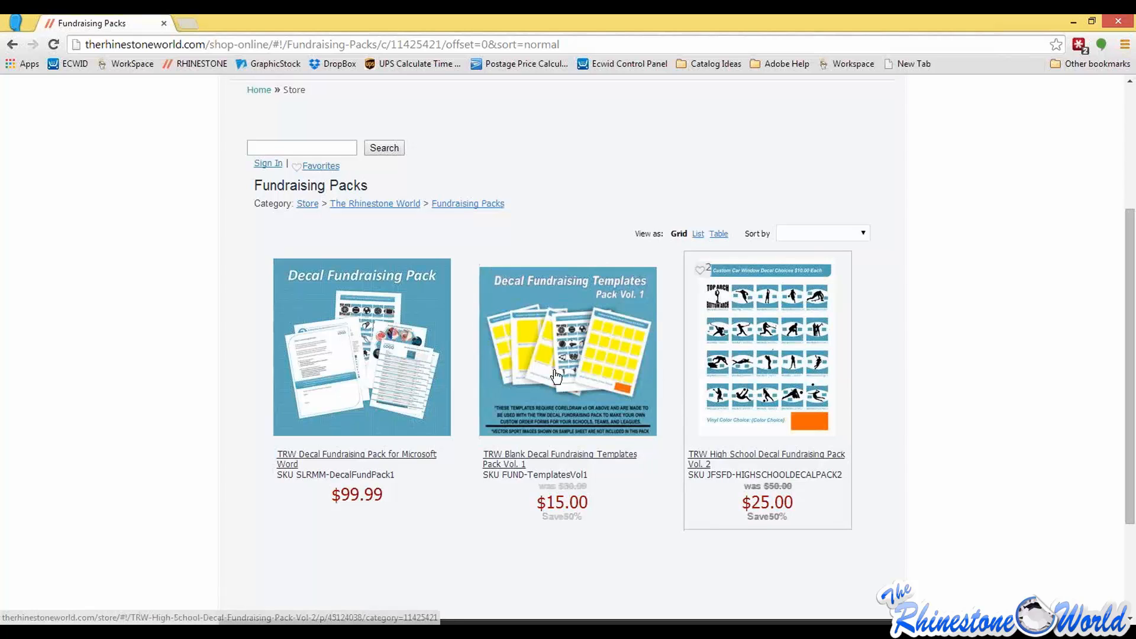
Go up to The Rhinestone World category and open TRW Magic Template Packages within Design Download Files
{"action": "left_click", "coordinate": [396, 204]}
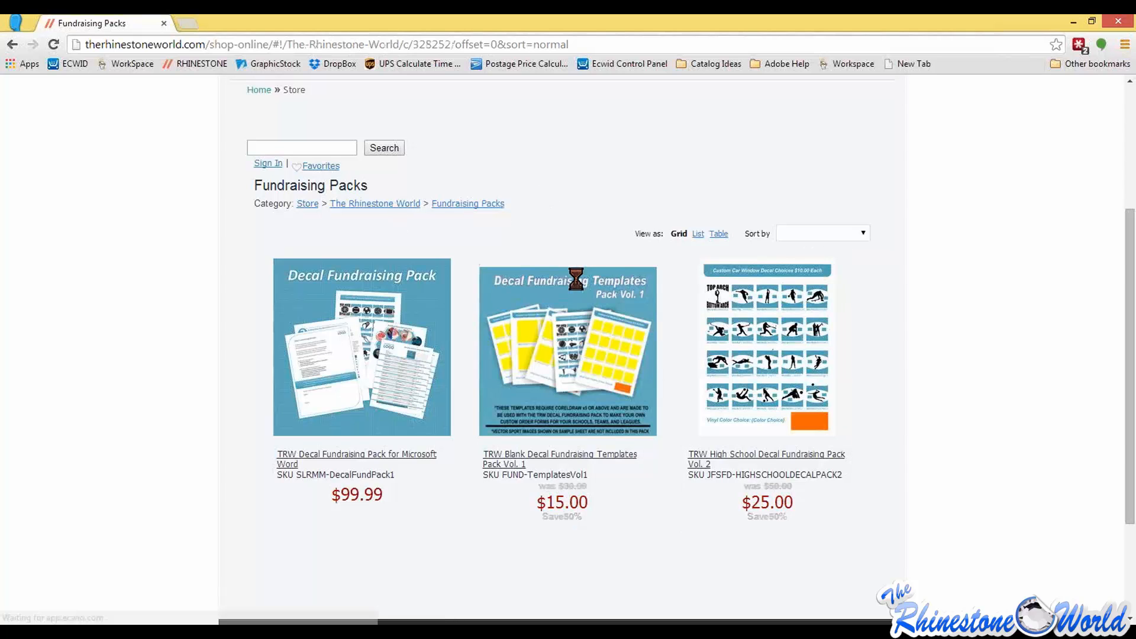
{"action": "scroll", "coordinate": [525, 320], "scroll_direction": "down", "scroll_amount": 1}
{"action": "scroll", "coordinate": [525, 314], "scroll_direction": "down", "scroll_amount": 2}
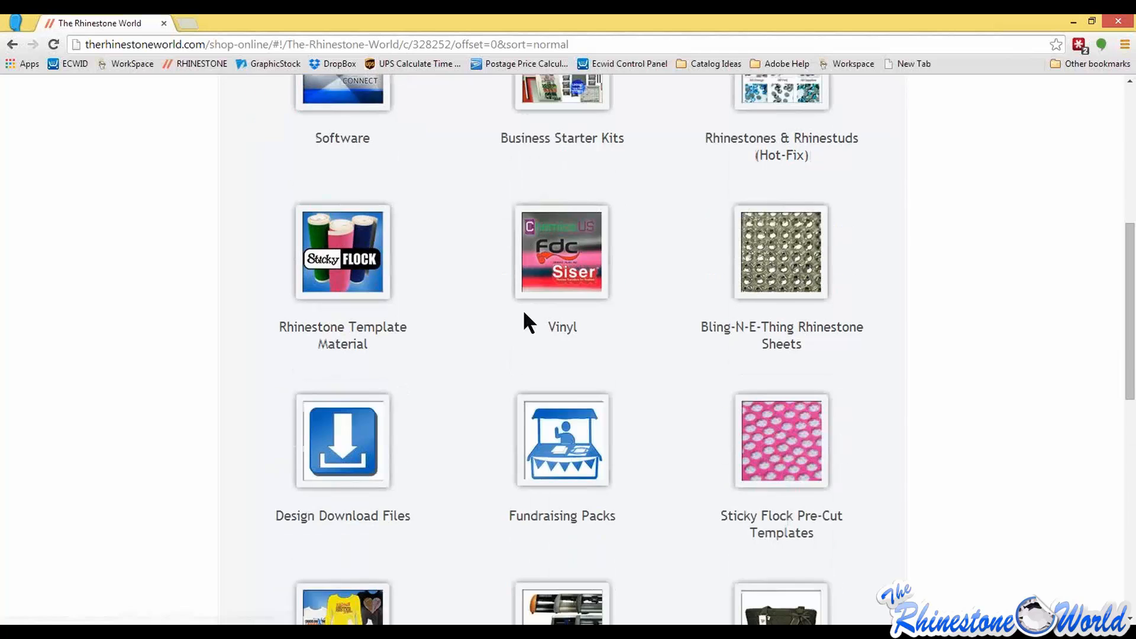
{"action": "left_click", "coordinate": [314, 453]}
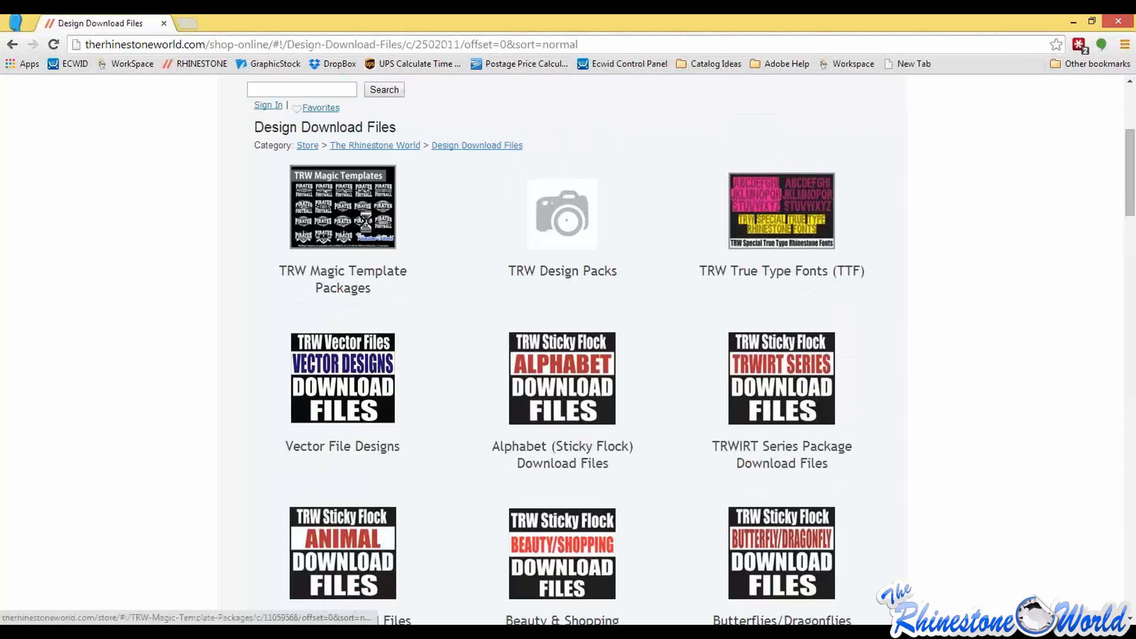
{"action": "left_click", "coordinate": [367, 228]}
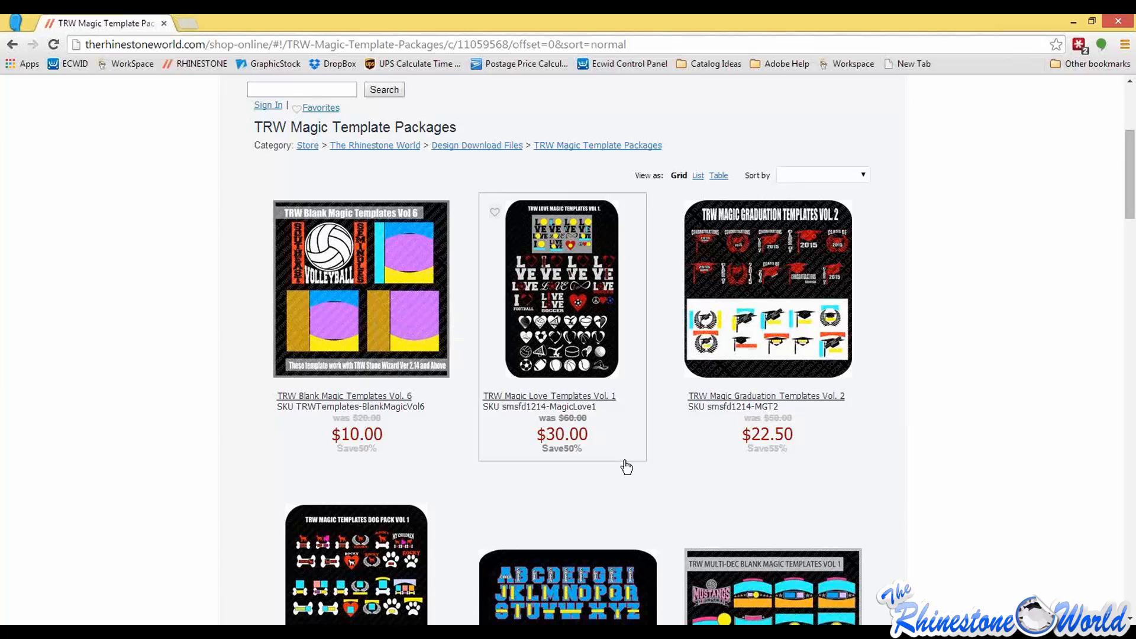
Examine the Magic Template packages on offer, including the blank, love, graduation, dog, collegiate font, multi-dec and sports sets
{"action": "scroll", "coordinate": [625, 463], "scroll_direction": "down", "scroll_amount": 1}
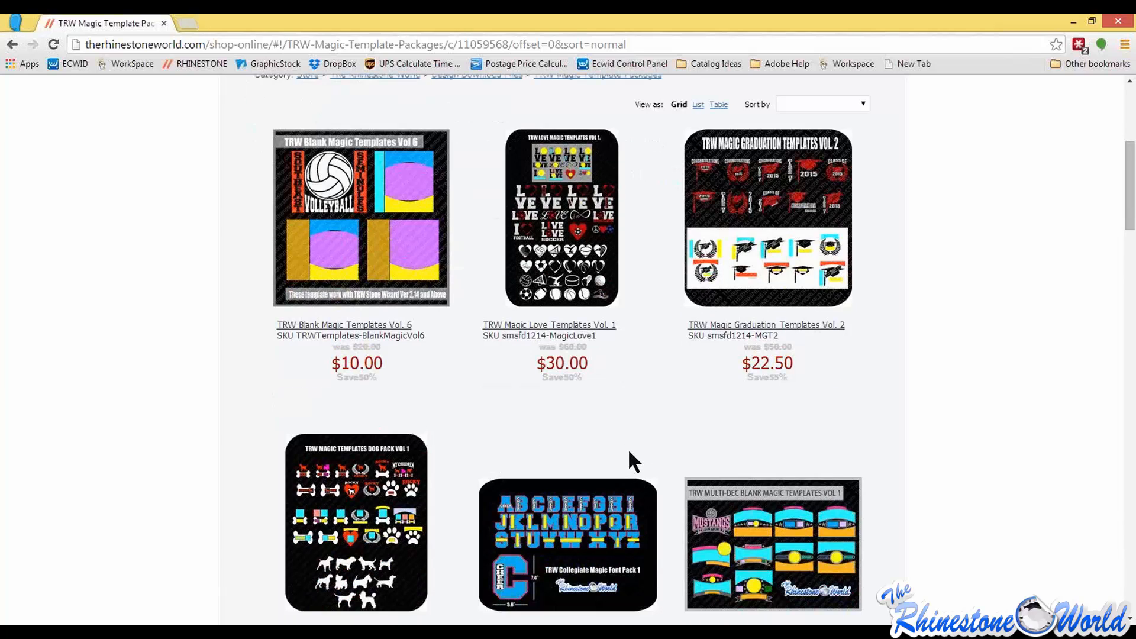
{"action": "scroll", "coordinate": [629, 452], "scroll_direction": "down", "scroll_amount": 1}
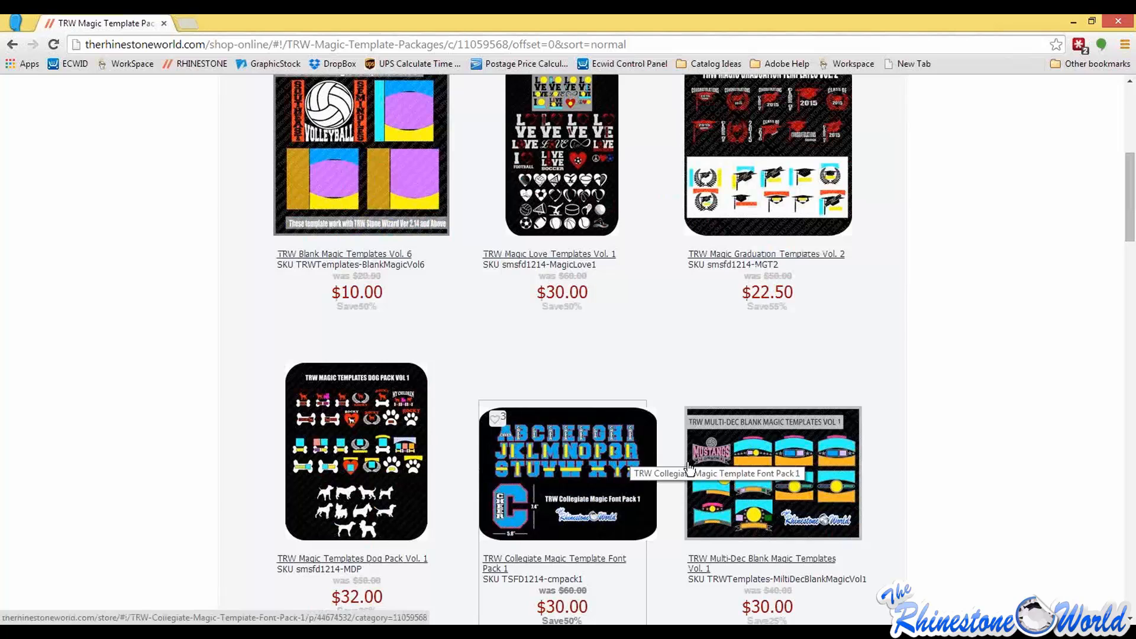
{"action": "scroll", "coordinate": [651, 456], "scroll_direction": "down", "scroll_amount": 1}
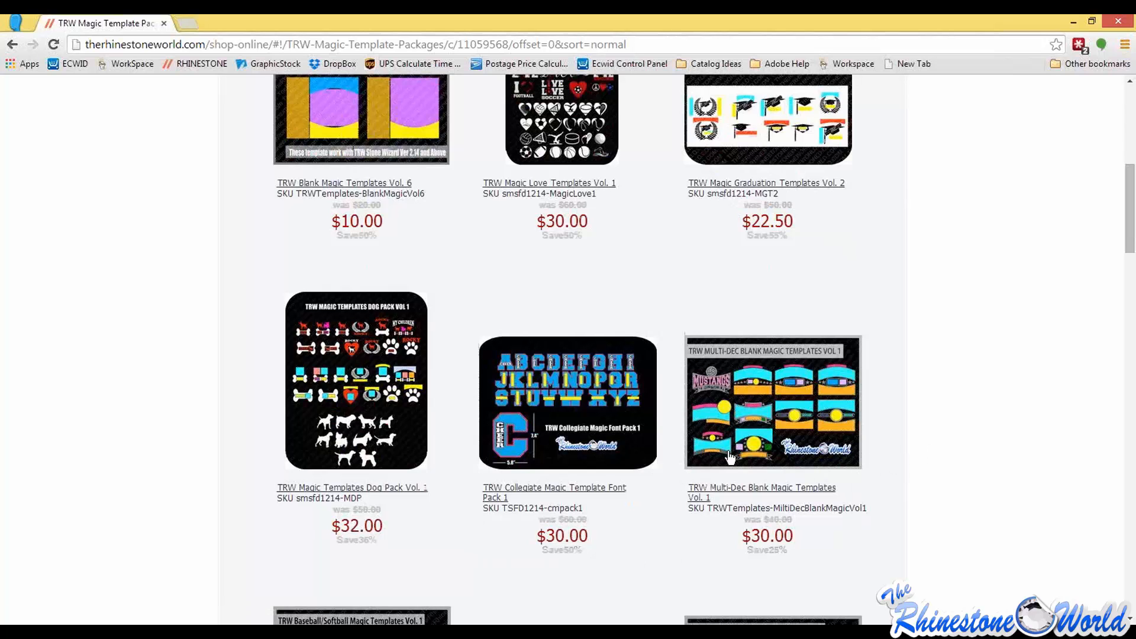
{"action": "scroll", "coordinate": [685, 402], "scroll_direction": "up", "scroll_amount": 1}
{"action": "scroll", "coordinate": [694, 354], "scroll_direction": "up", "scroll_amount": 1}
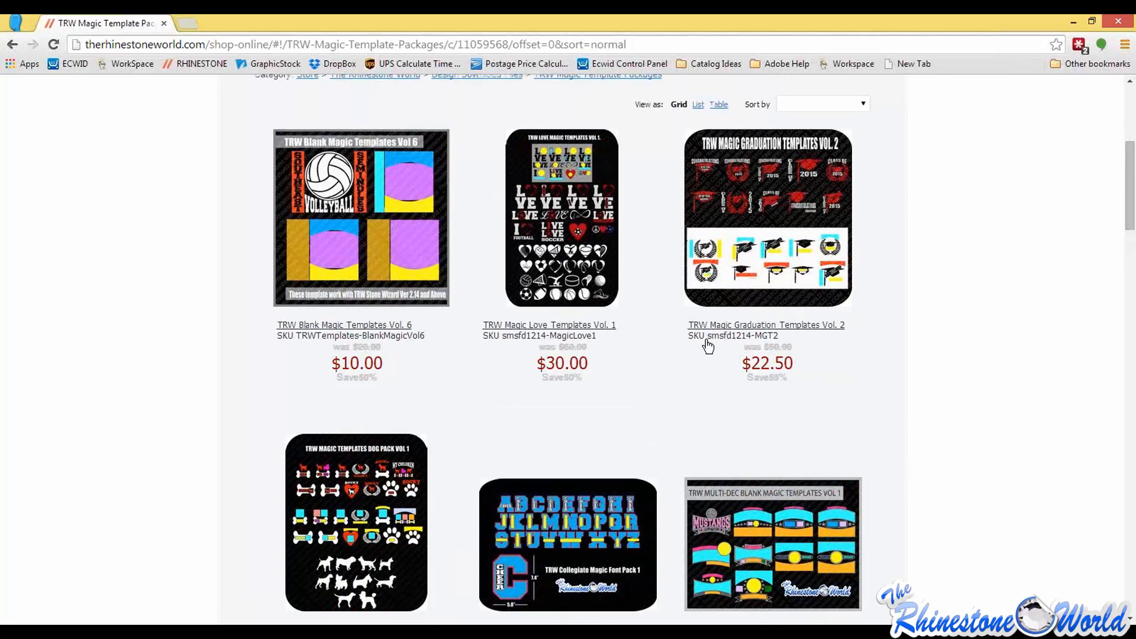
{"action": "scroll", "coordinate": [628, 409], "scroll_direction": "down", "scroll_amount": 1}
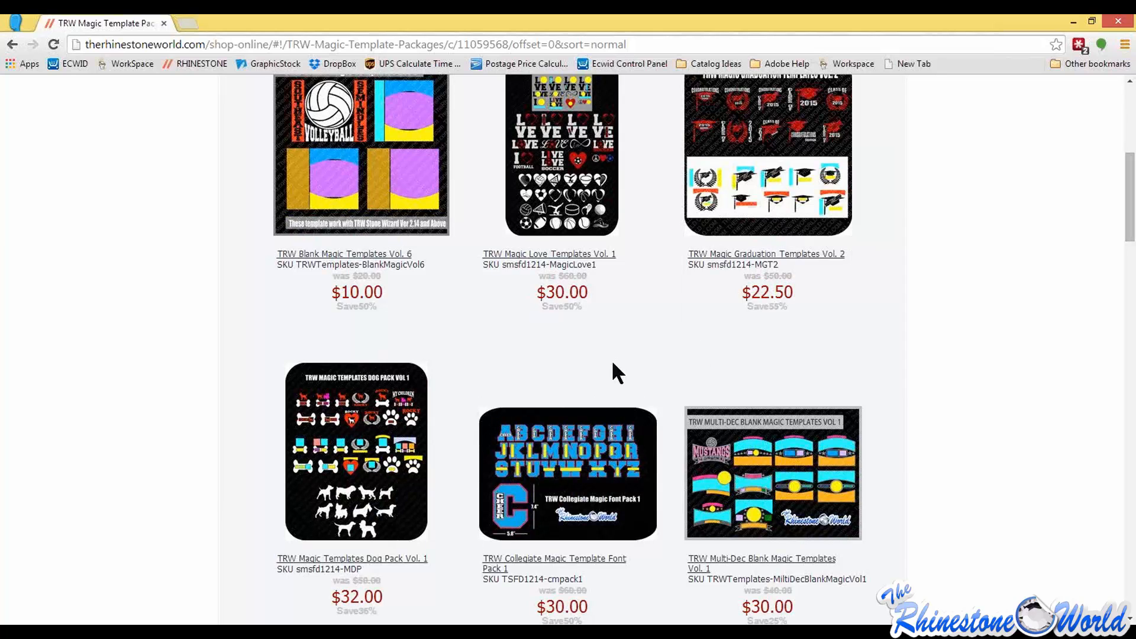
{"action": "scroll", "coordinate": [613, 366], "scroll_direction": "down", "scroll_amount": 1}
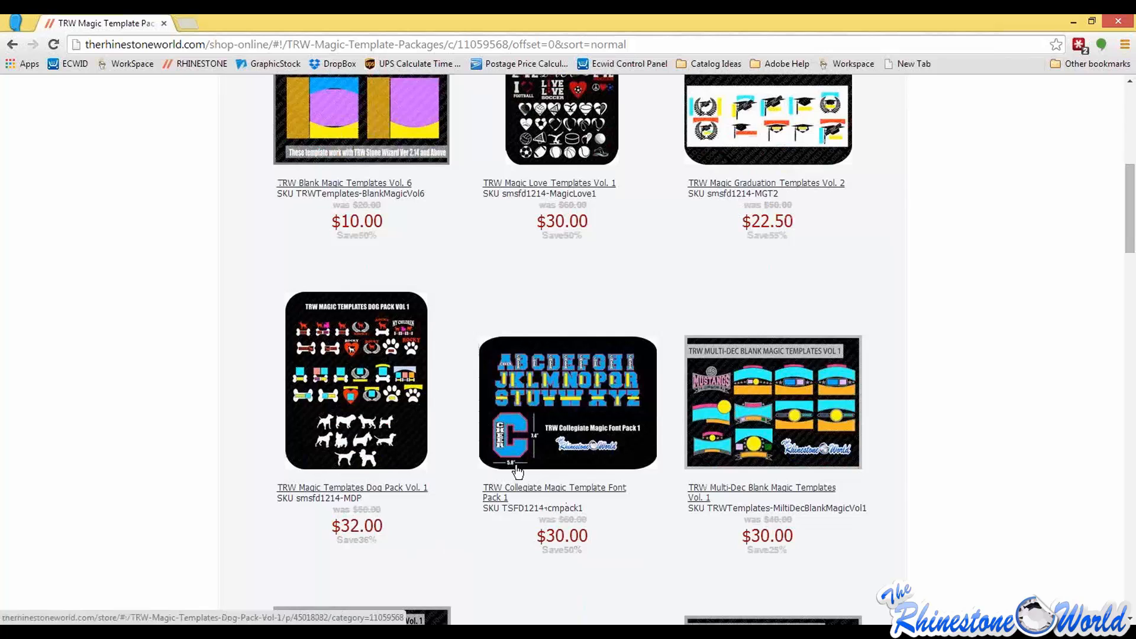
{"action": "scroll", "coordinate": [536, 467], "scroll_direction": "up", "scroll_amount": 1}
{"action": "scroll", "coordinate": [536, 470], "scroll_direction": "up", "scroll_amount": 1}
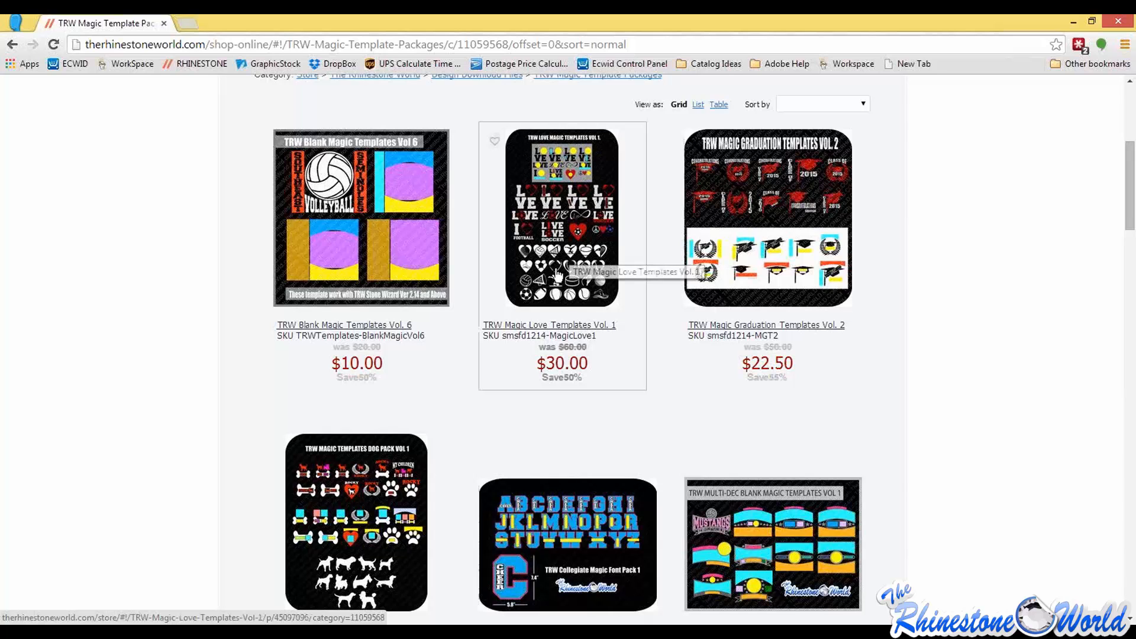
{"action": "scroll", "coordinate": [571, 291], "scroll_direction": "down", "scroll_amount": 2}
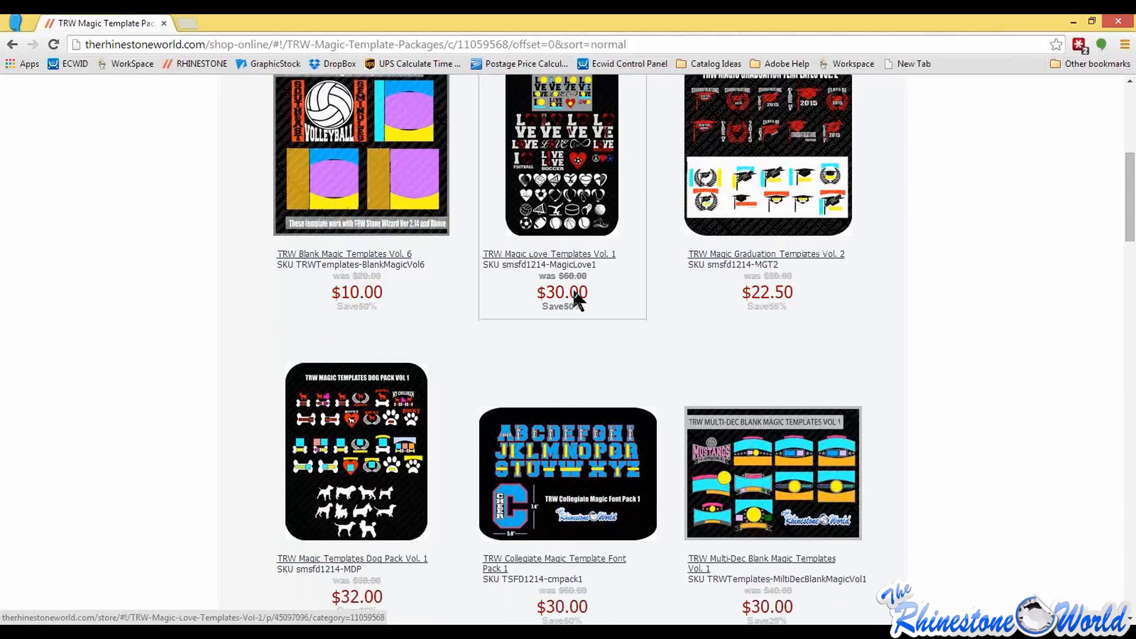
{"action": "scroll", "coordinate": [573, 287], "scroll_direction": "down", "scroll_amount": 4}
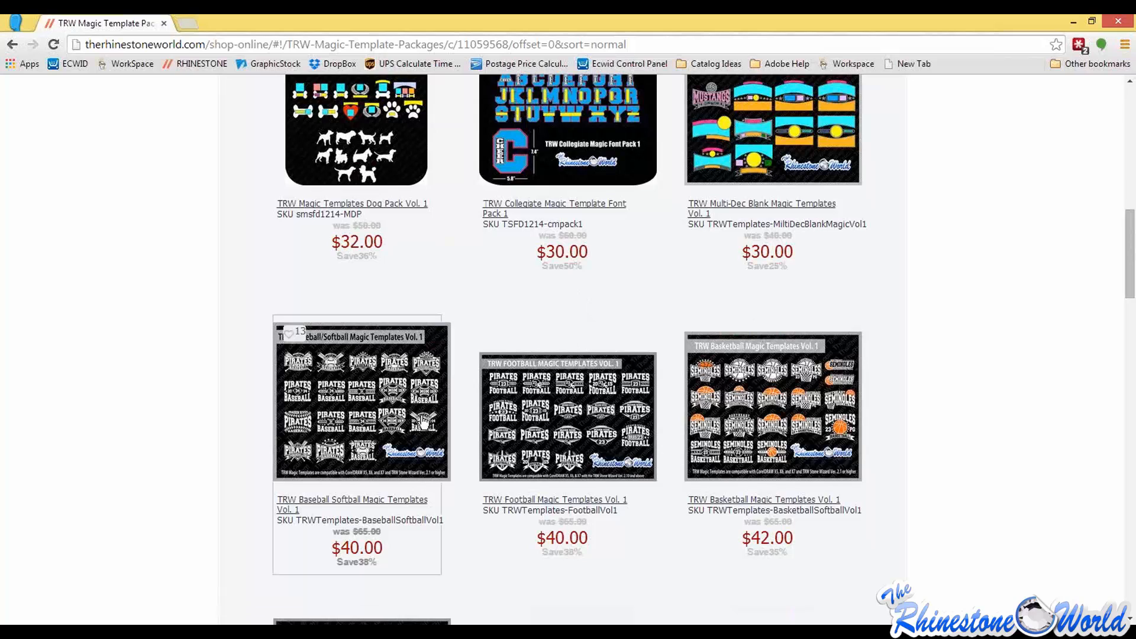
{"action": "scroll", "coordinate": [438, 387], "scroll_direction": "down", "scroll_amount": 1}
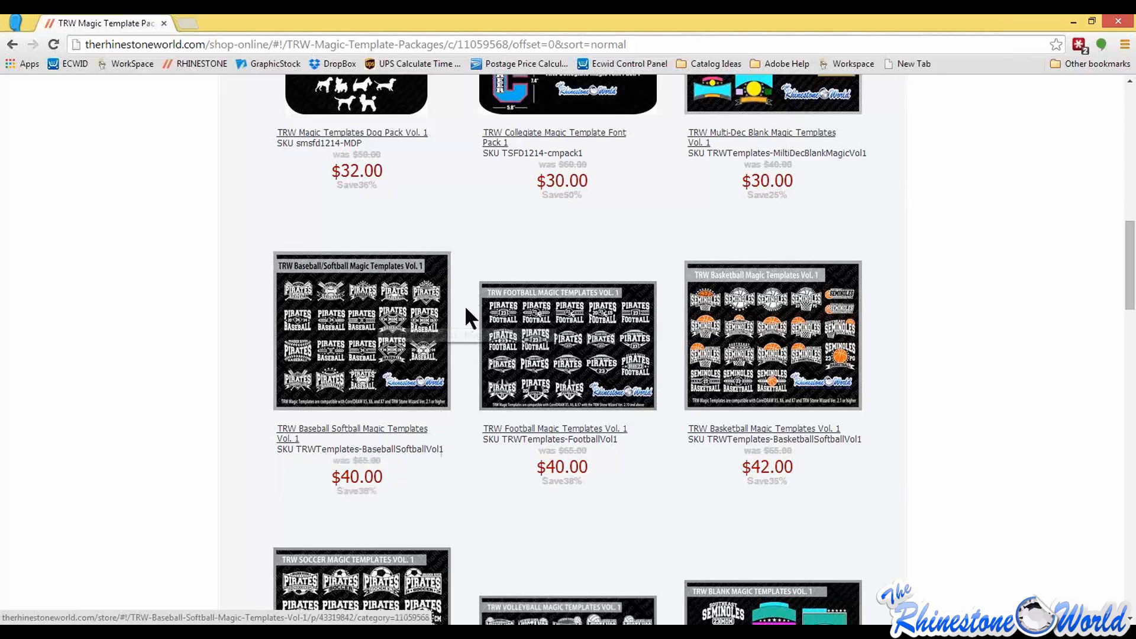
{"action": "scroll", "coordinate": [624, 303], "scroll_direction": "up", "scroll_amount": 3}
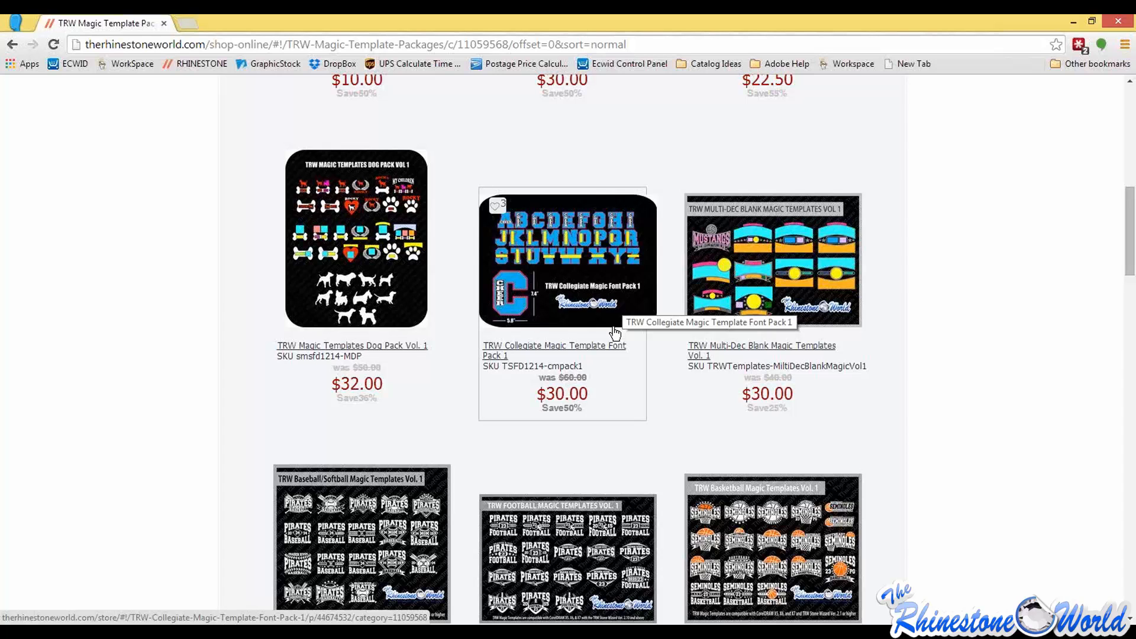
{"action": "scroll", "coordinate": [614, 396], "scroll_direction": "up", "scroll_amount": 1}
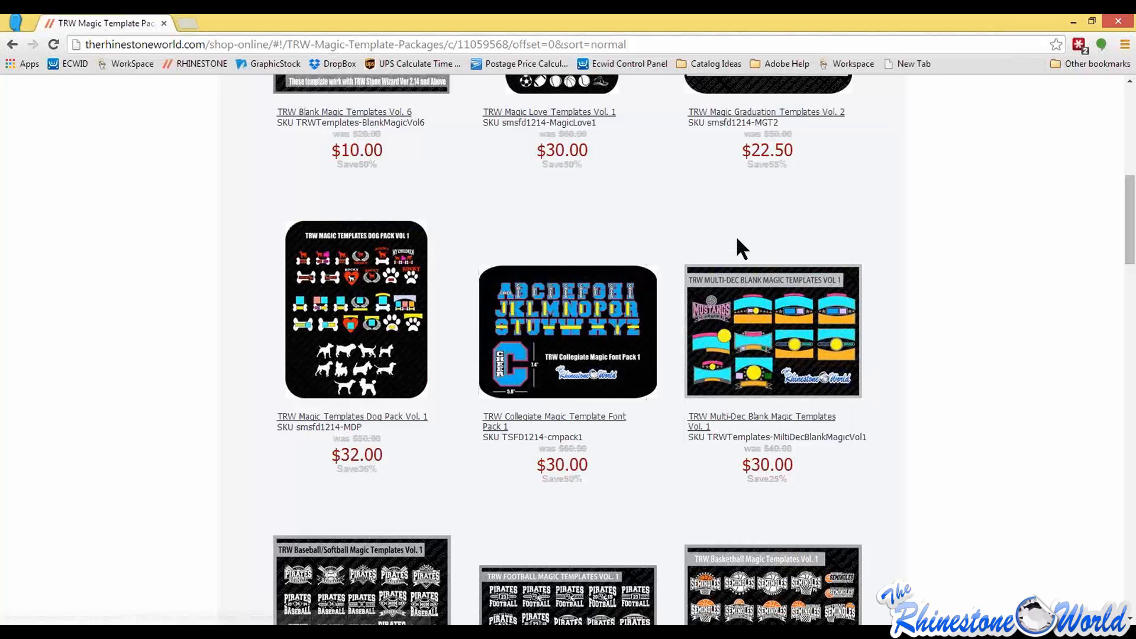
{"action": "scroll", "coordinate": [738, 239], "scroll_direction": "up", "scroll_amount": 1}
{"action": "scroll", "coordinate": [734, 314], "scroll_direction": "up", "scroll_amount": 2}
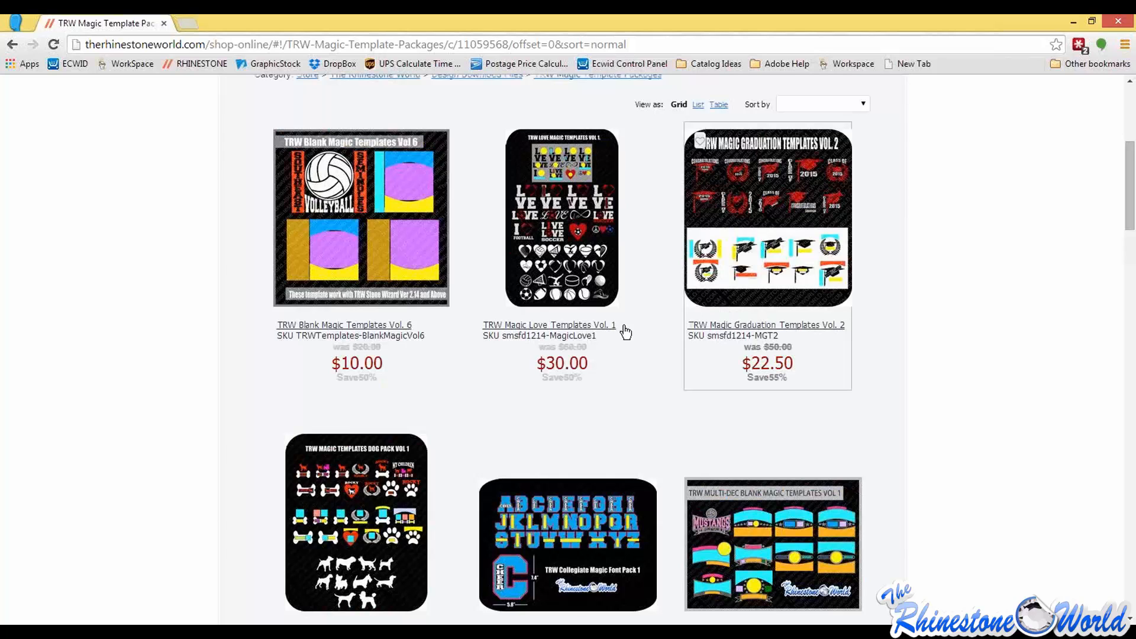
{"action": "scroll", "coordinate": [675, 416], "scroll_direction": "up", "scroll_amount": 1}
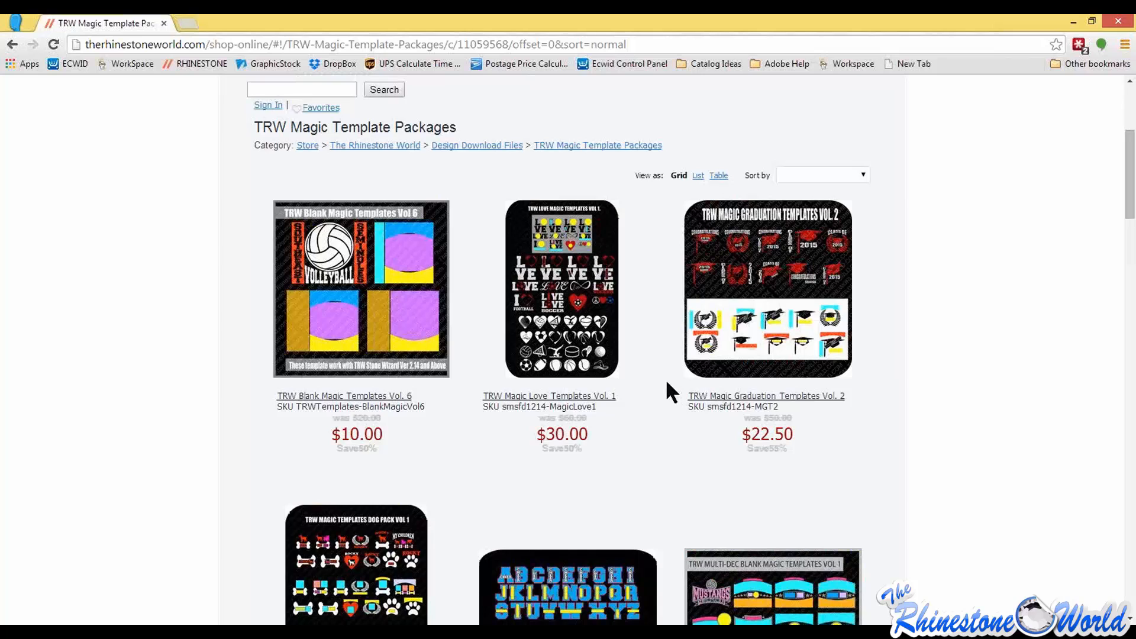
{"action": "scroll", "coordinate": [667, 382], "scroll_direction": "down", "scroll_amount": 1}
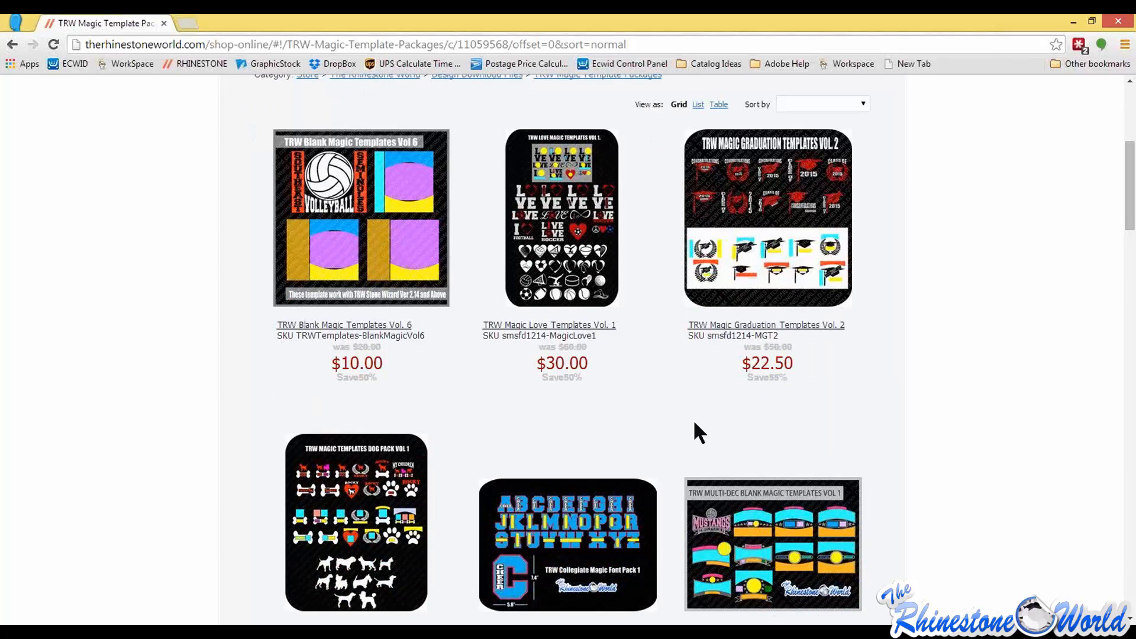
{"action": "scroll", "coordinate": [700, 379], "scroll_direction": "down", "scroll_amount": 3}
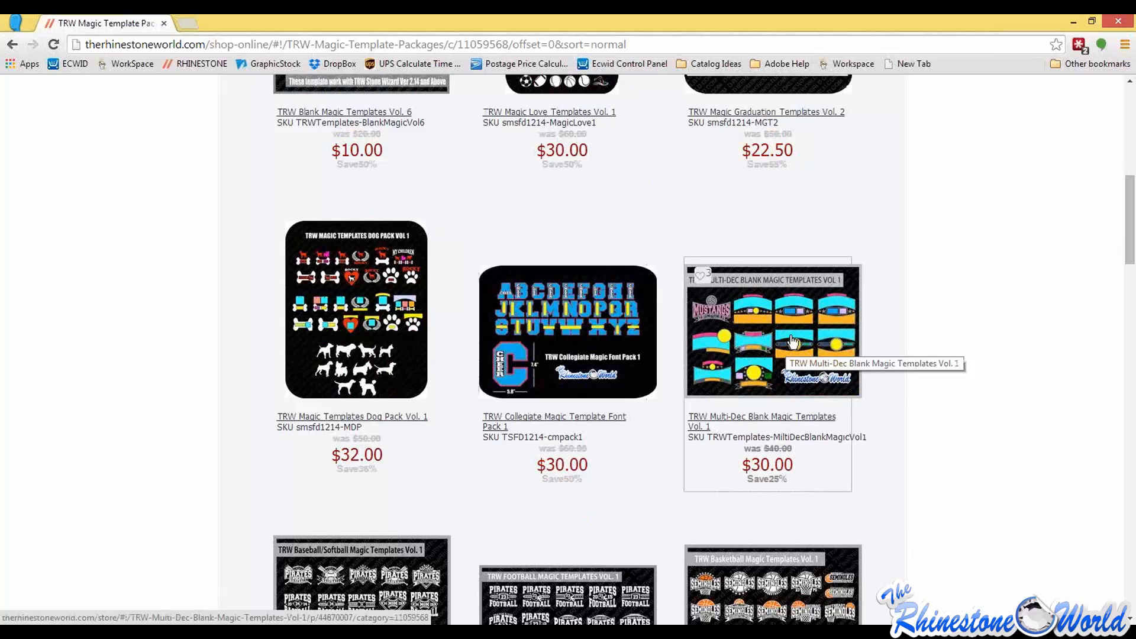
{"action": "scroll", "coordinate": [793, 342], "scroll_direction": "down", "scroll_amount": 2}
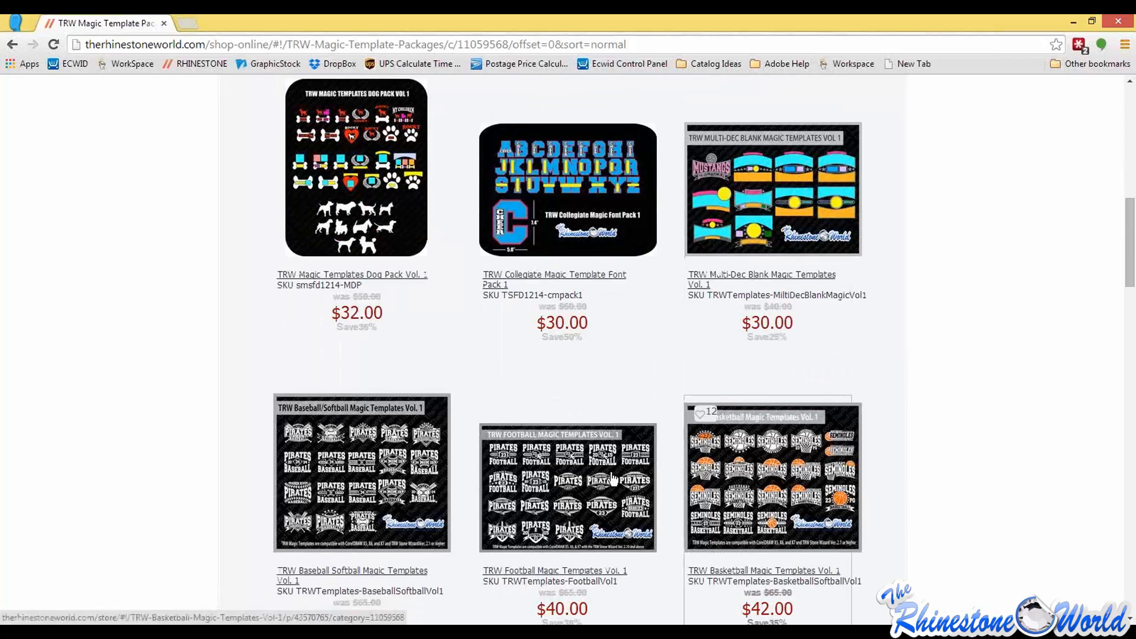
{"action": "scroll", "coordinate": [777, 317], "scroll_direction": "up", "scroll_amount": 2}
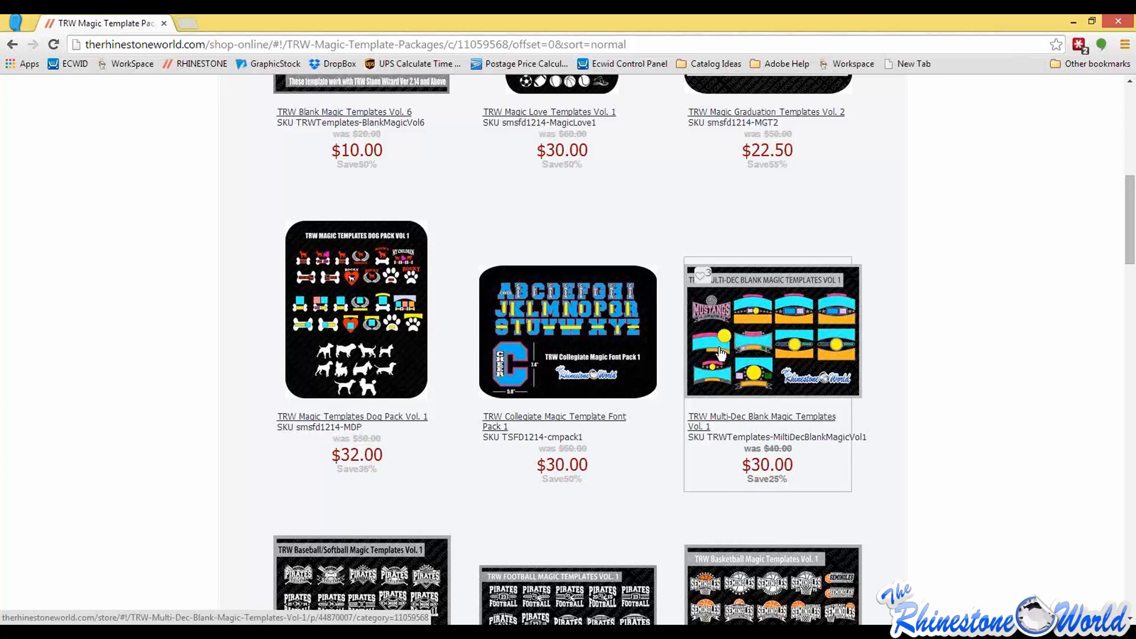
{"action": "scroll", "coordinate": [680, 302], "scroll_direction": "up", "scroll_amount": 2}
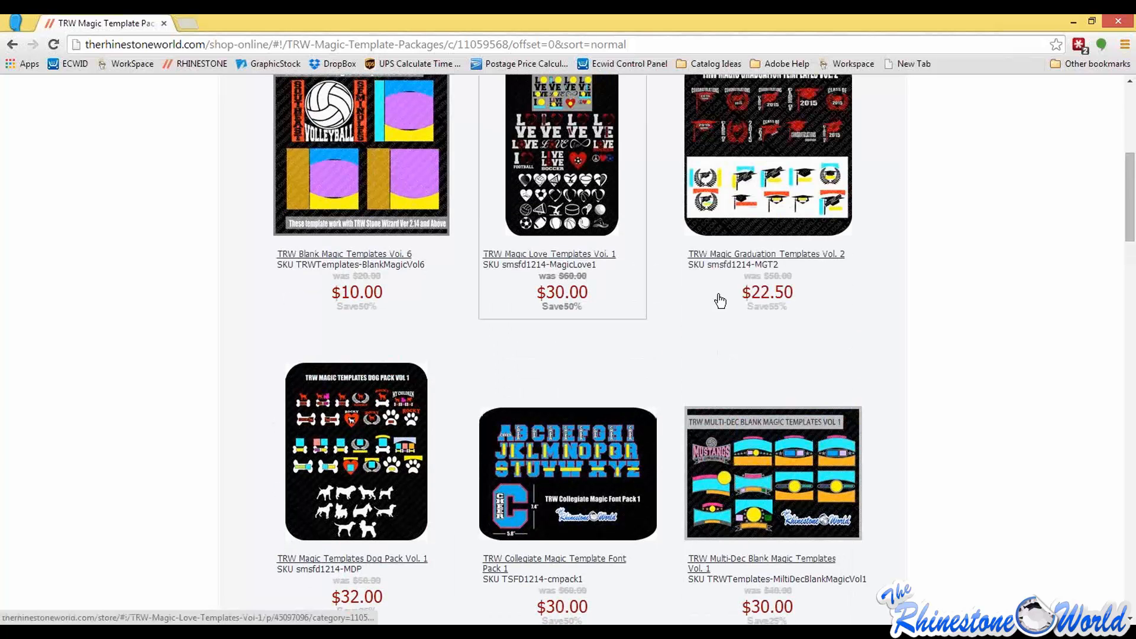
{"action": "scroll", "coordinate": [680, 409], "scroll_direction": "up", "scroll_amount": 2}
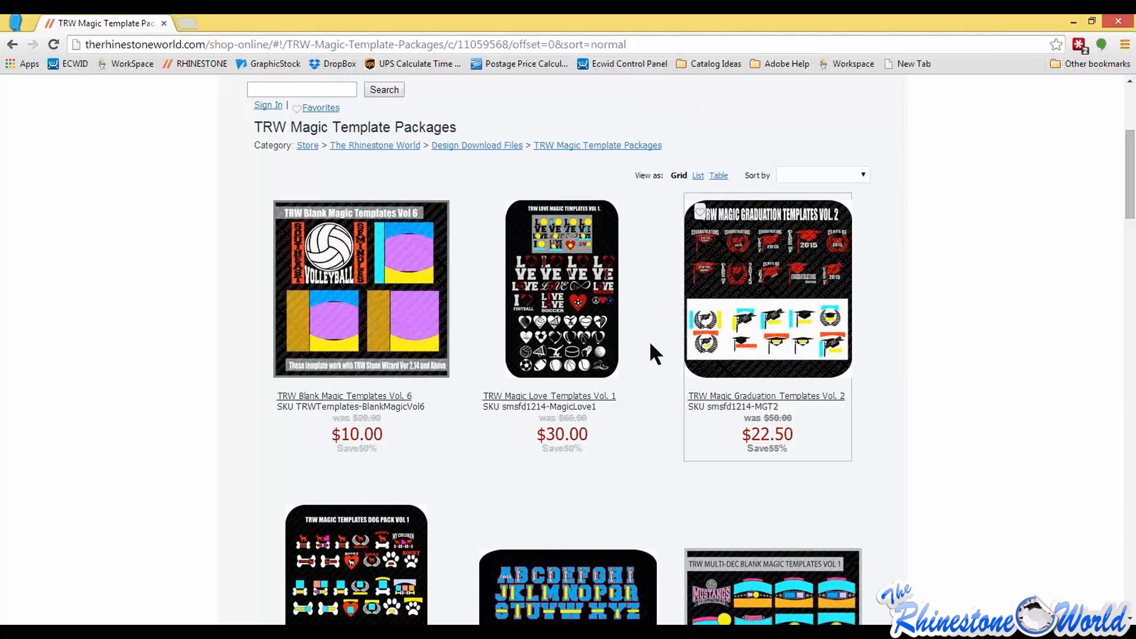
Go back through Design Download Files to The Rhinestone World category and open Fundraising Packs
{"action": "left_click", "coordinate": [471, 146]}
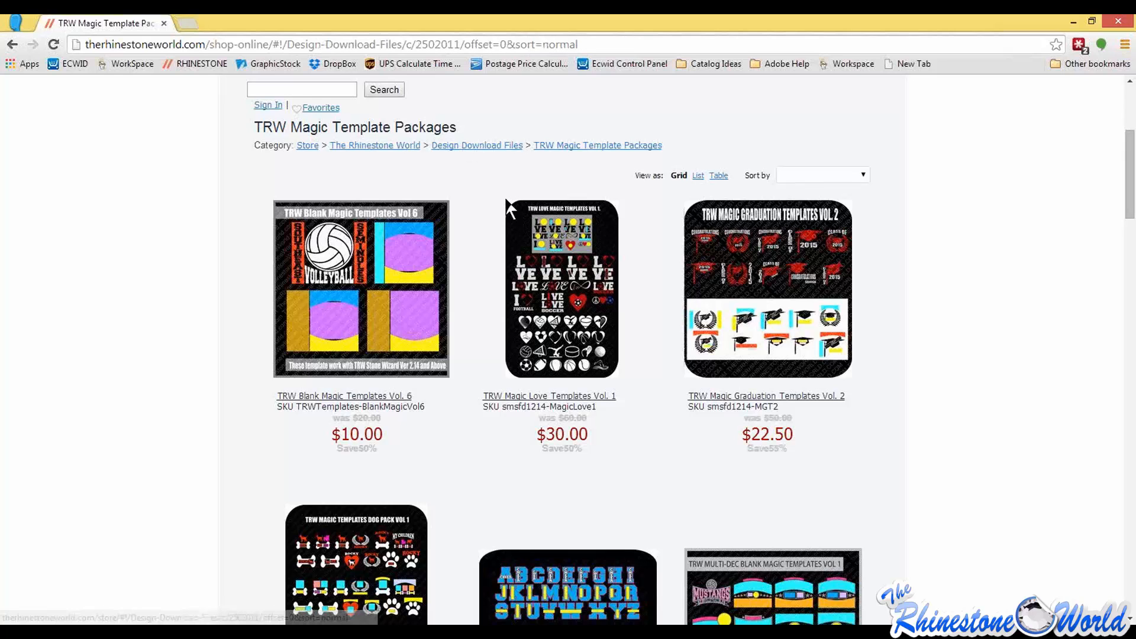
{"action": "scroll", "coordinate": [392, 251], "scroll_direction": "up", "scroll_amount": 2}
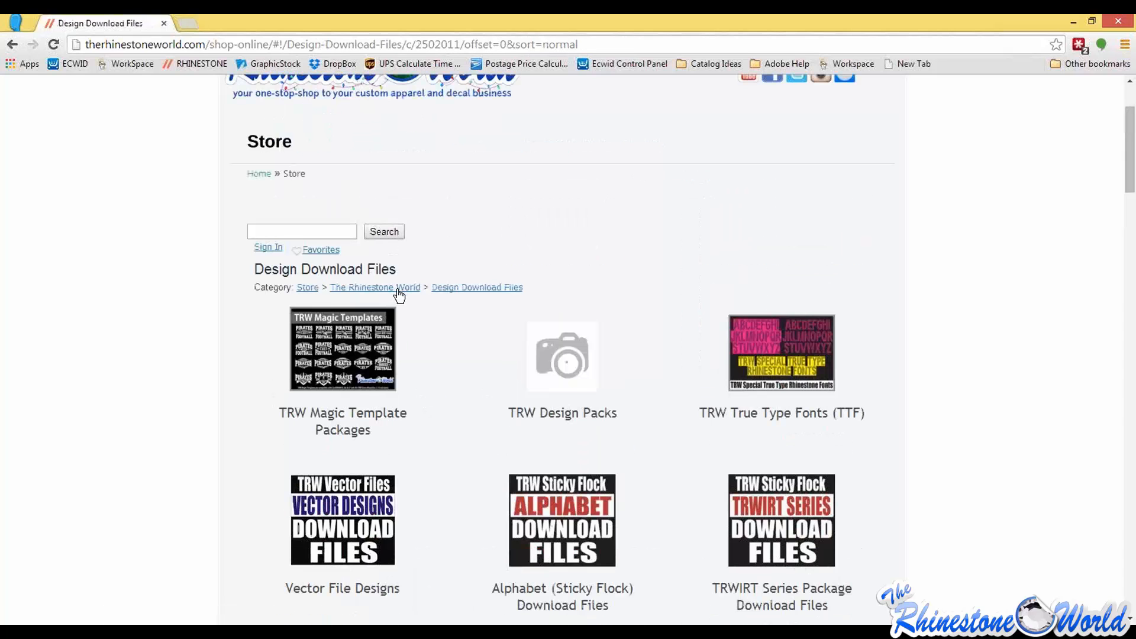
{"action": "left_click", "coordinate": [409, 288]}
{"action": "scroll", "coordinate": [638, 372], "scroll_direction": "down", "scroll_amount": 5}
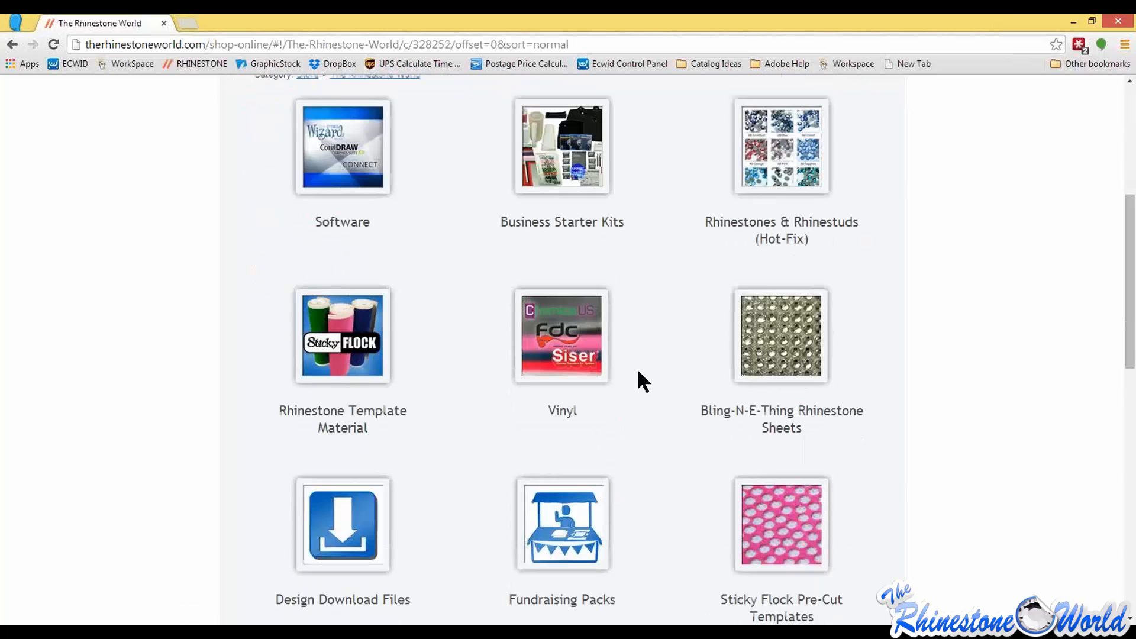
{"action": "left_click", "coordinate": [575, 443]}
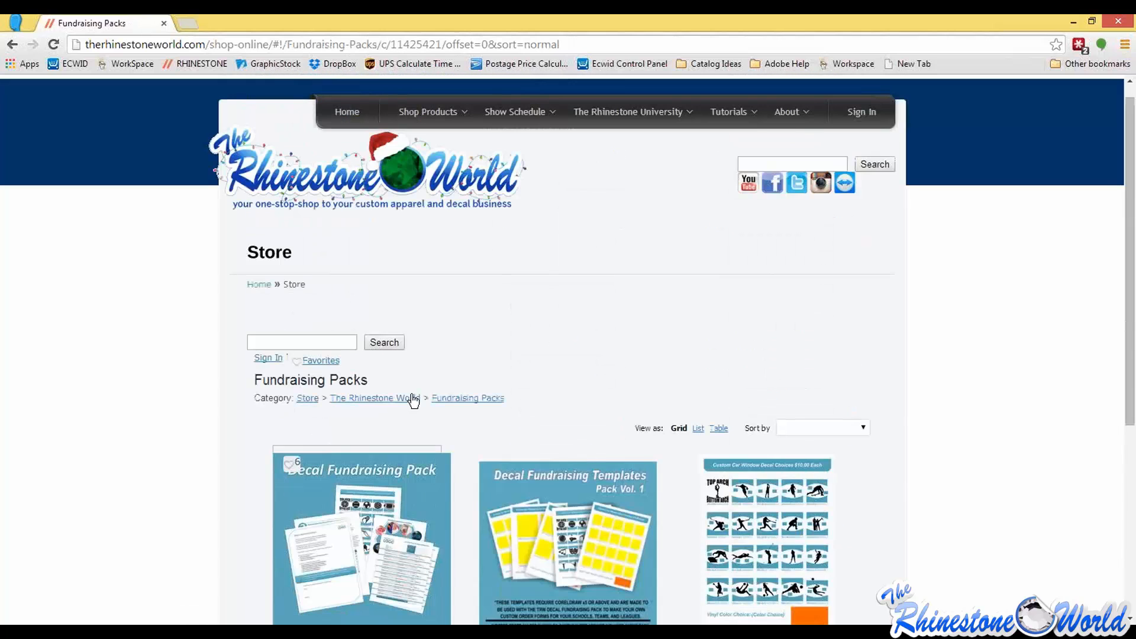
Open the TRW Decal Fundraising Pack for Microsoft Word, review its contents, and return to The Rhinestone World category
{"action": "scroll", "coordinate": [410, 398], "scroll_direction": "down", "scroll_amount": 2}
{"action": "left_click", "coordinate": [408, 418]}
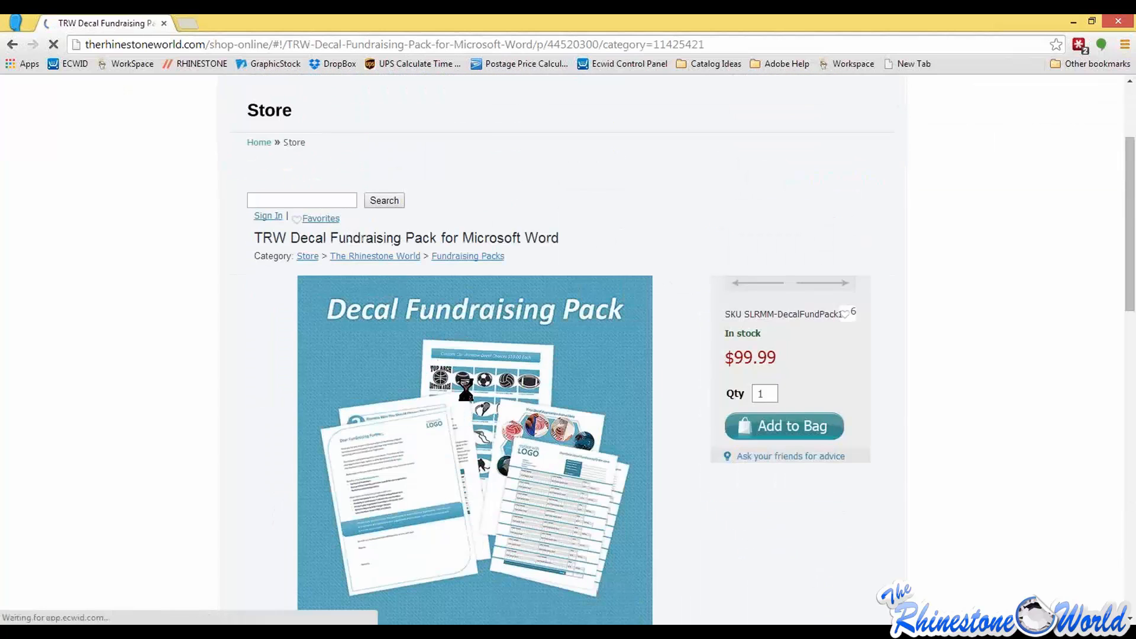
{"action": "scroll", "coordinate": [583, 388], "scroll_direction": "down", "scroll_amount": 7}
{"action": "scroll", "coordinate": [583, 388], "scroll_direction": "down", "scroll_amount": 6}
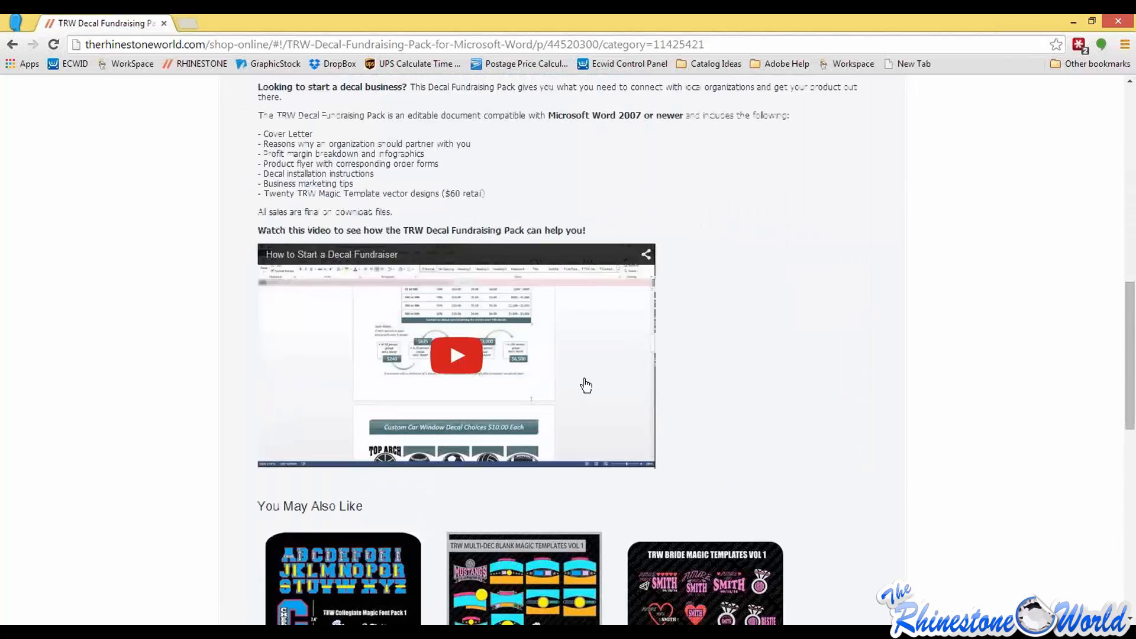
{"action": "scroll", "coordinate": [628, 393], "scroll_direction": "up", "scroll_amount": 10}
{"action": "scroll", "coordinate": [742, 292], "scroll_direction": "up", "scroll_amount": 2}
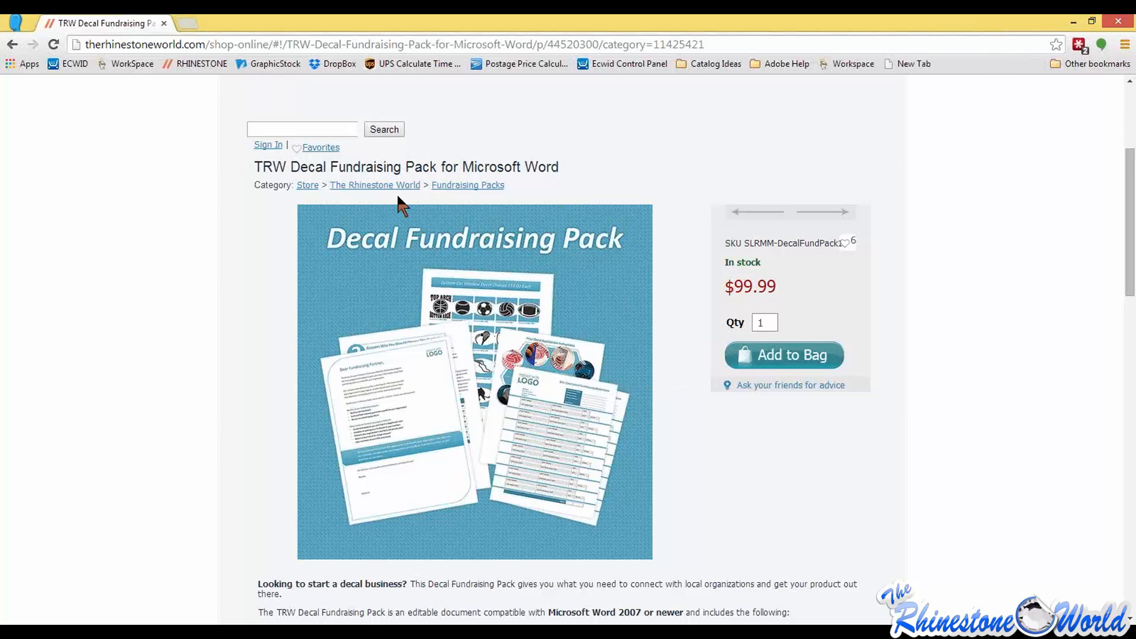
{"action": "left_click", "coordinate": [419, 185]}
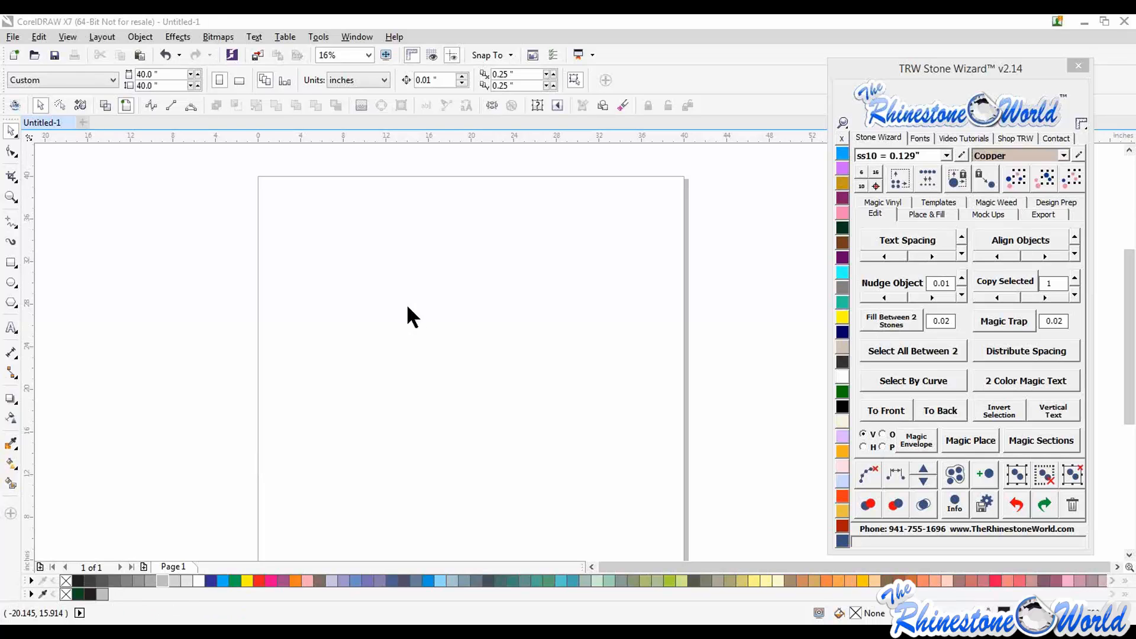
Switch to CorelDRAW, bring in the sheet of sports decal templates and centre it on the blank page
{"action": "left_click", "coordinate": [70, 182]}
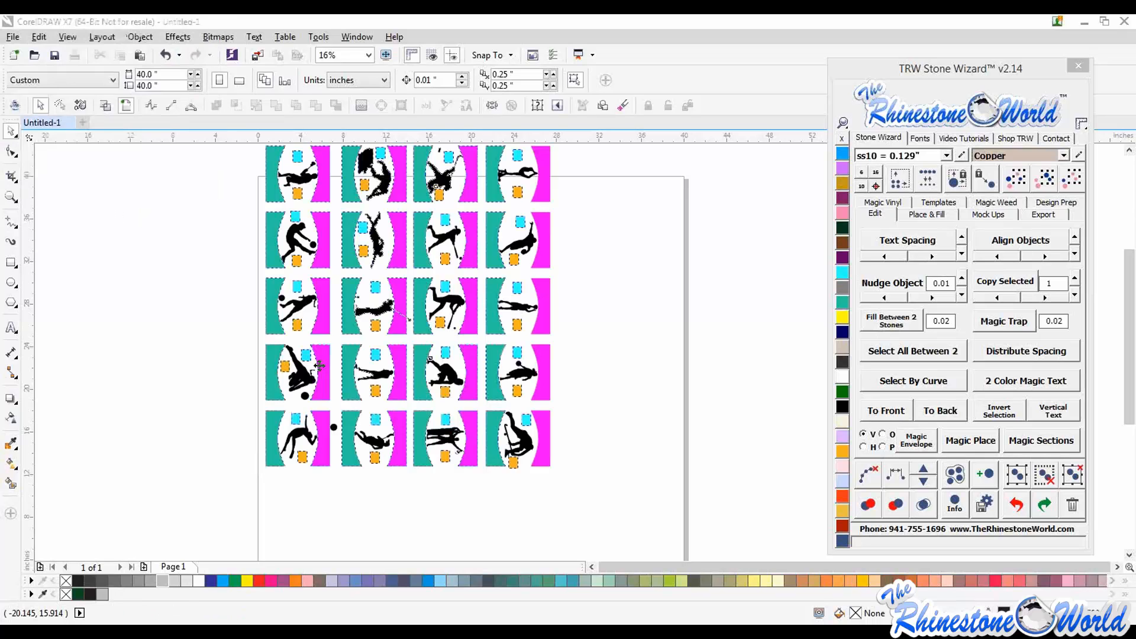
{"action": "left_click_drag", "start_coordinate": [537, 292], "coordinate": [588, 342]}
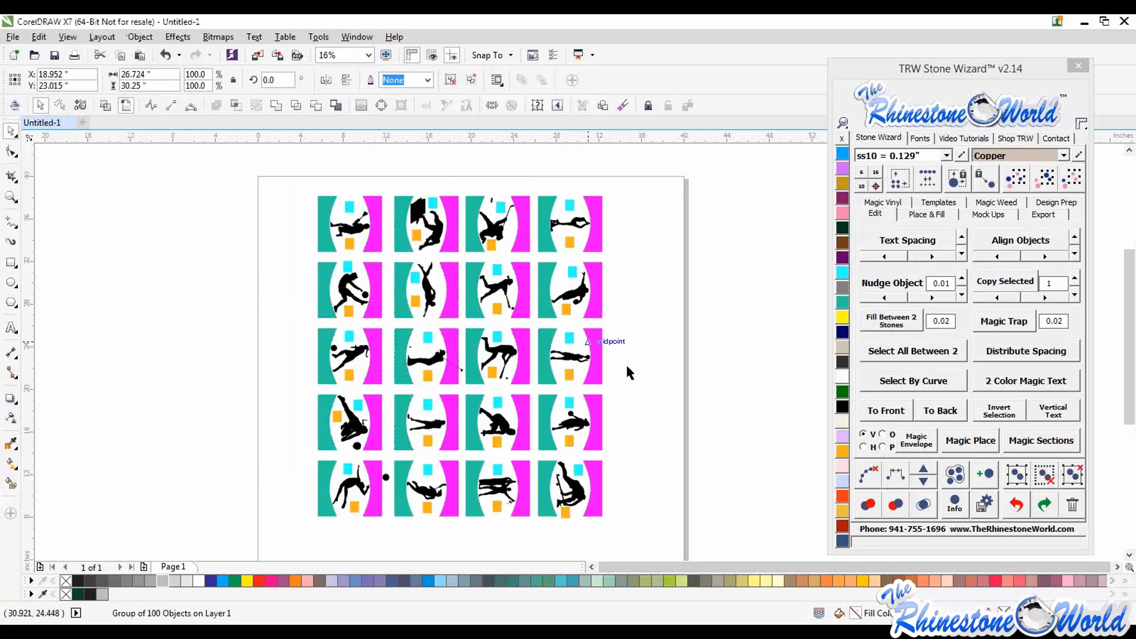
{"action": "left_click", "coordinate": [695, 287]}
Rotate the whole sports template sheet by 90 degrees and ungroup all of its objects
{"action": "key", "text": "ctrl+a"}
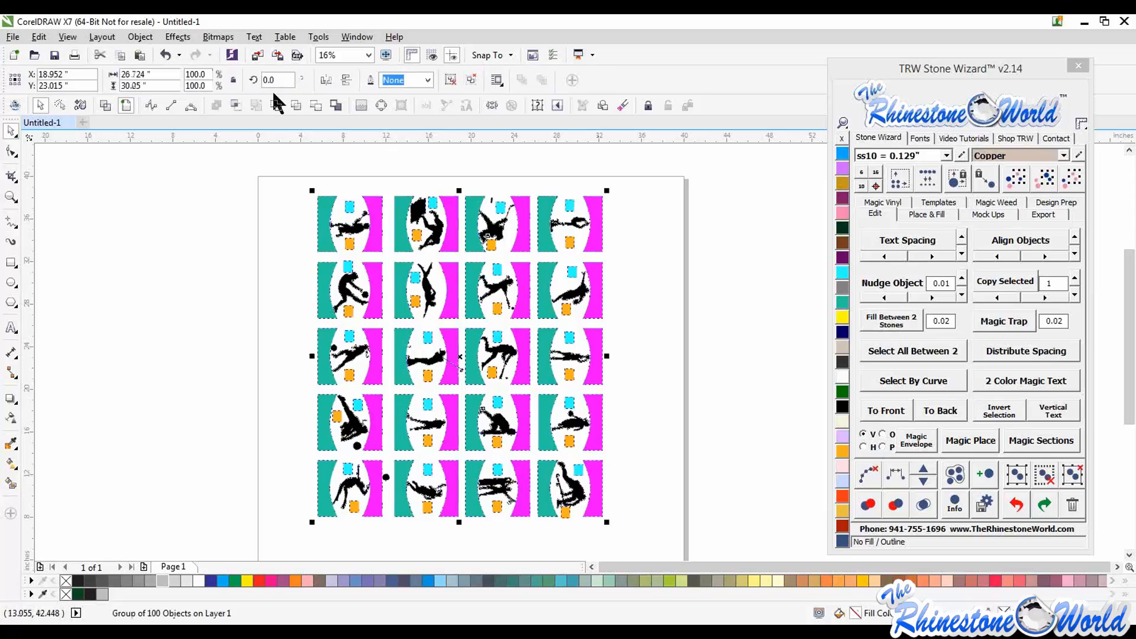
{"action": "left_click", "coordinate": [285, 80]}
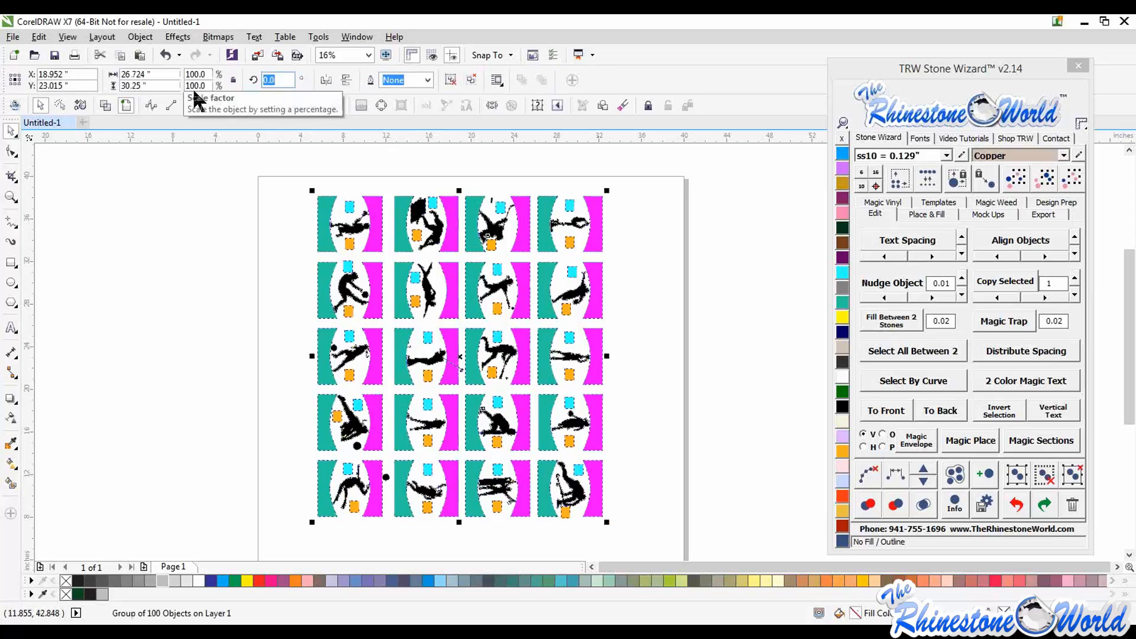
{"action": "type", "text": "90"}
{"action": "left_click", "coordinate": [624, 309]}
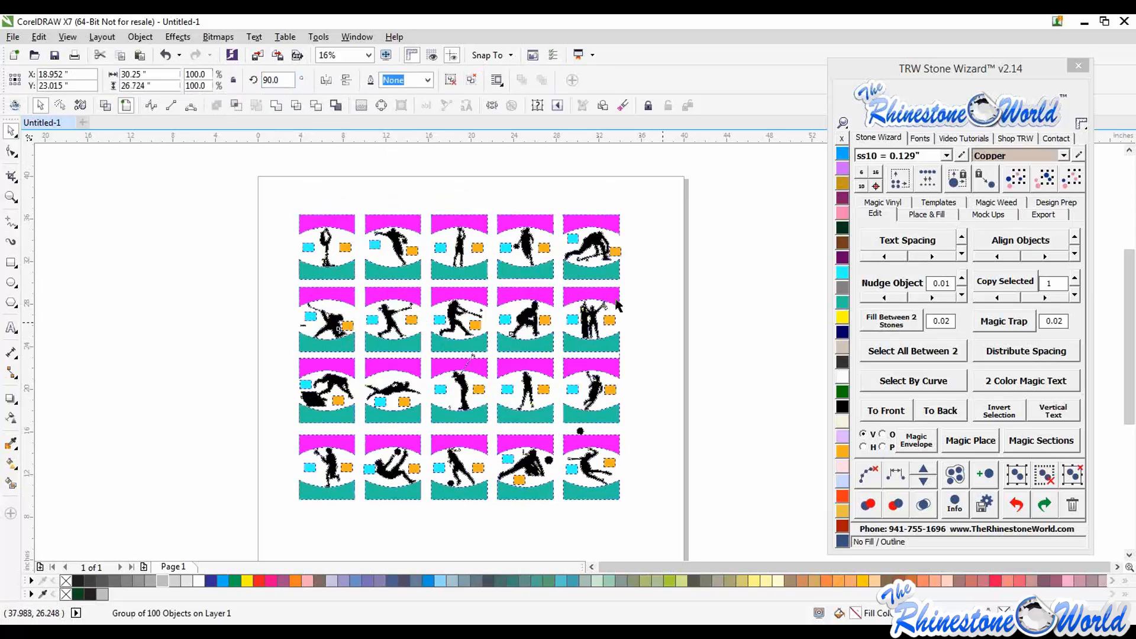
{"action": "left_click", "coordinate": [1072, 474]}
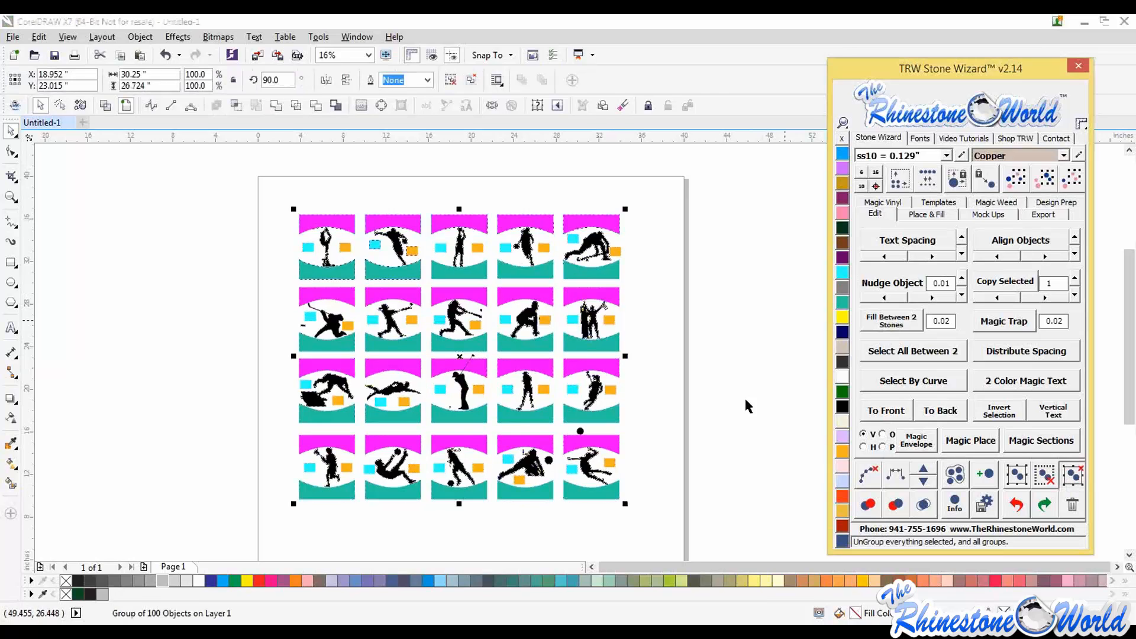
{"action": "left_click", "coordinate": [736, 371]}
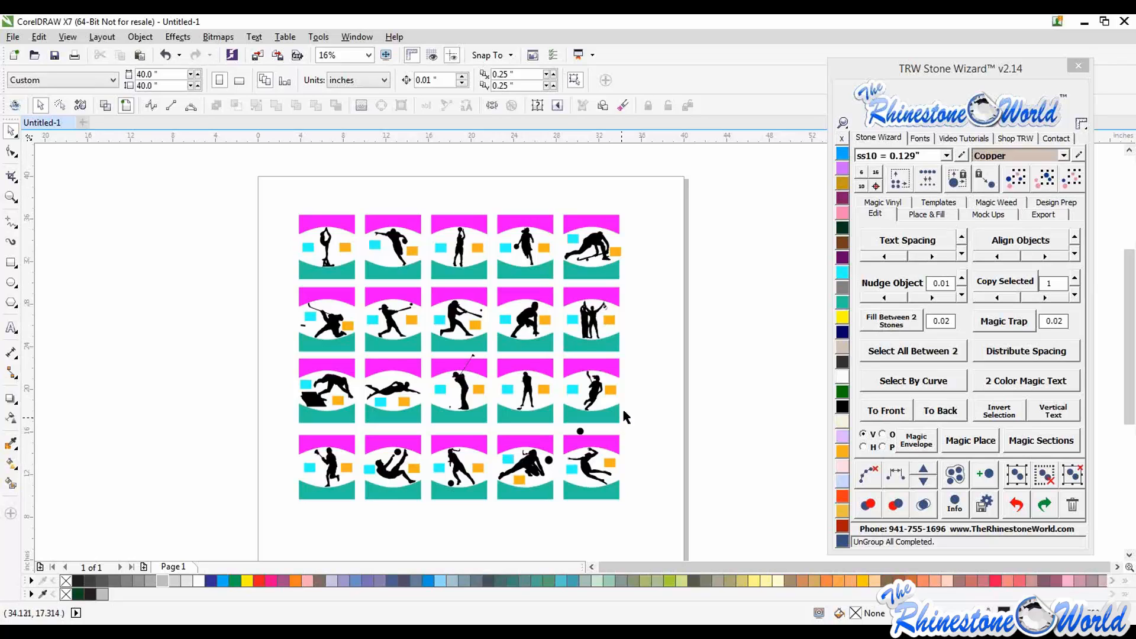
Bring the Custom Car Window Decal Choices order sheet into the document beside the page
{"action": "scroll", "coordinate": [261, 361], "scroll_direction": "down", "scroll_amount": 1}
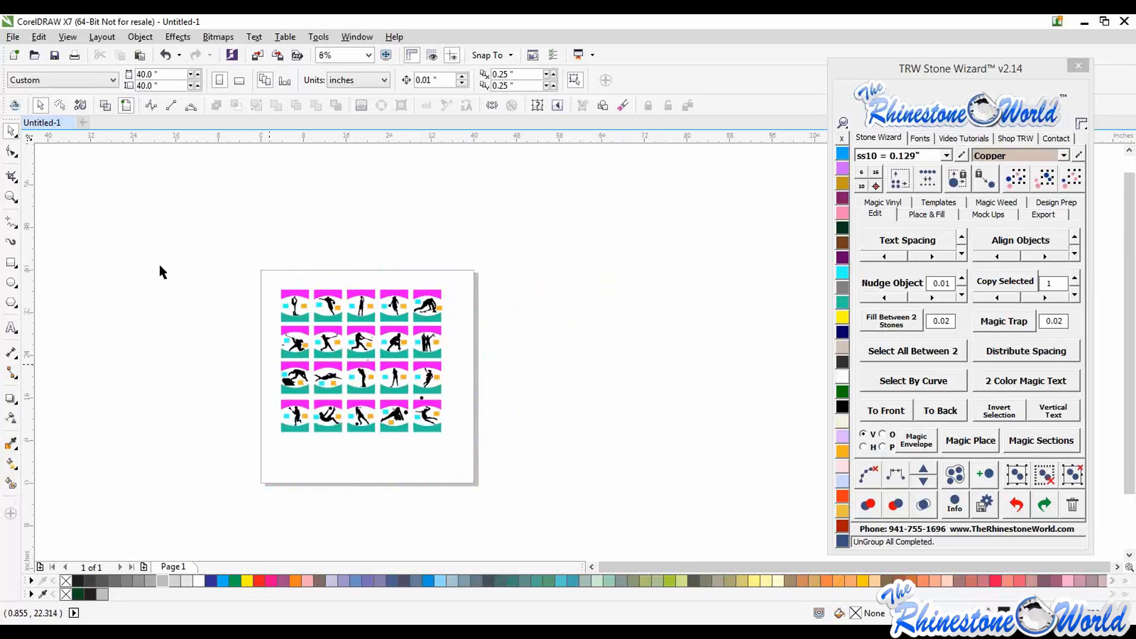
{"action": "left_click_drag", "start_coordinate": [0, 461], "coordinate": [556, 356]}
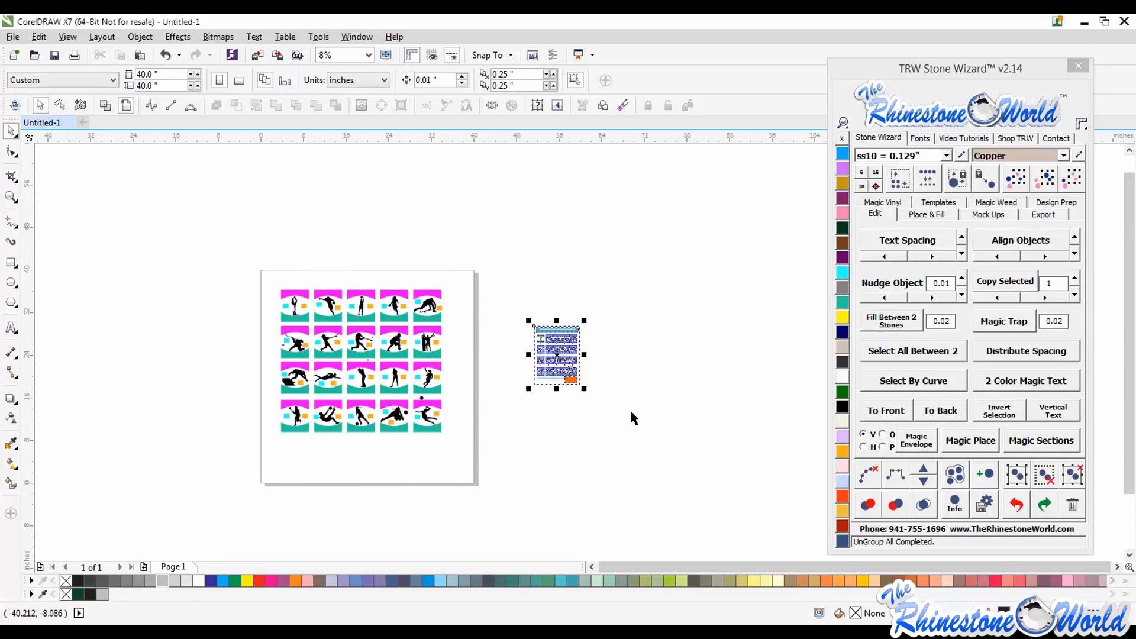
{"action": "scroll", "coordinate": [571, 369], "scroll_direction": "up", "scroll_amount": 5}
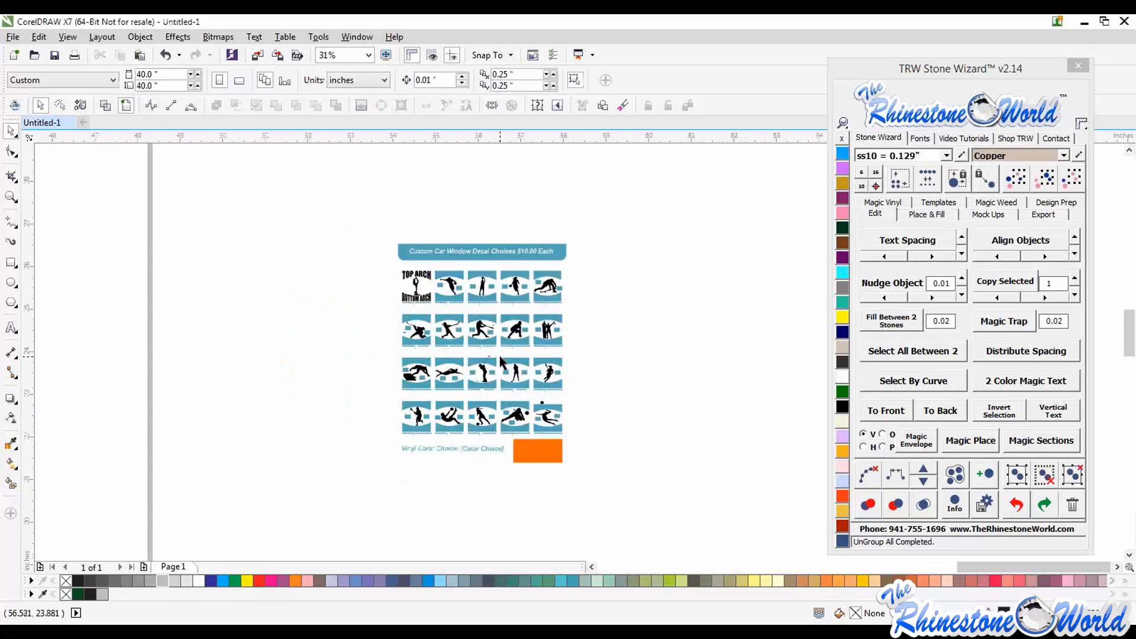
Examine the decal order sheet, including its sports designs, SKU labels and vinyl colour choice area
{"action": "scroll", "coordinate": [510, 337], "scroll_direction": "down", "scroll_amount": 2}
{"action": "scroll", "coordinate": [483, 339], "scroll_direction": "up", "scroll_amount": 2}
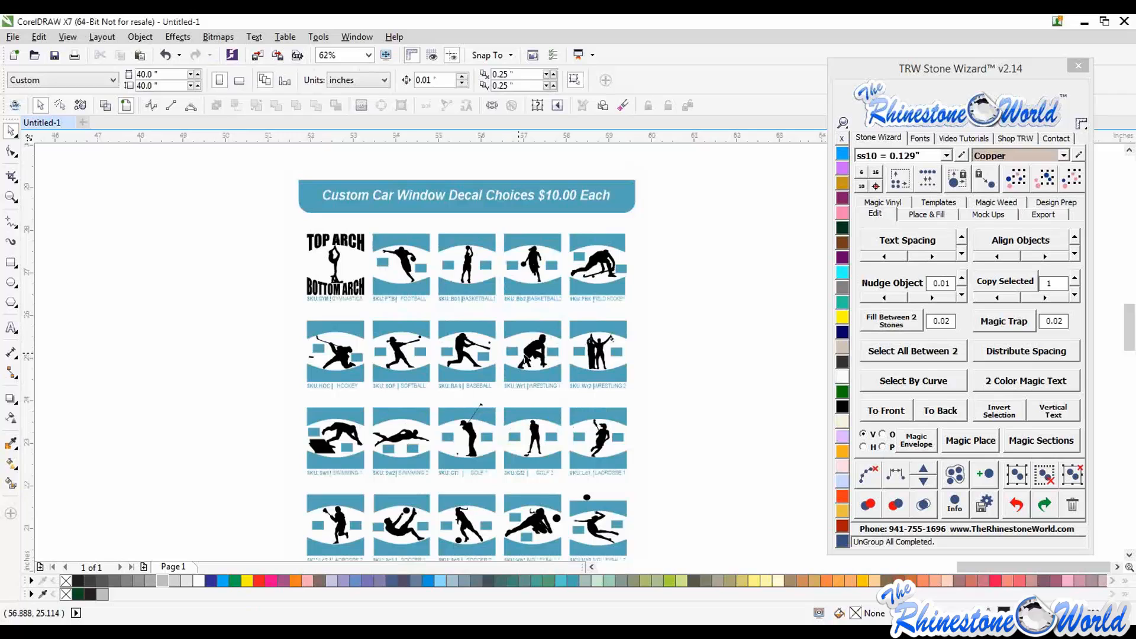
{"action": "scroll", "coordinate": [525, 358], "scroll_direction": "down", "scroll_amount": 2}
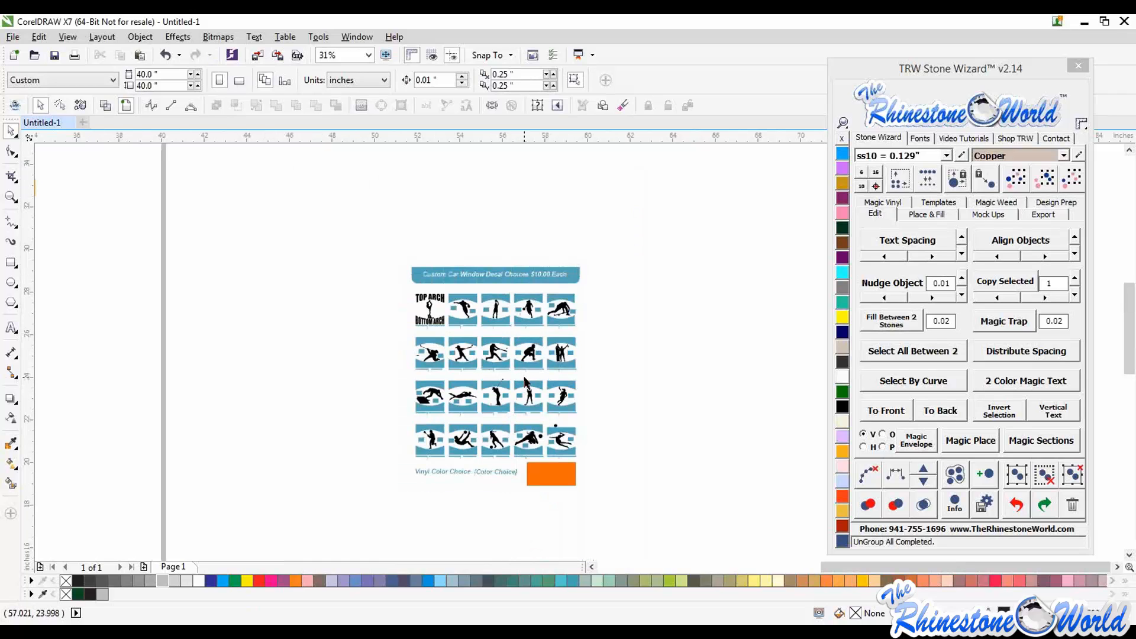
{"action": "scroll", "coordinate": [526, 358], "scroll_direction": "up", "scroll_amount": 2}
{"action": "scroll", "coordinate": [476, 329], "scroll_direction": "down", "scroll_amount": 3}
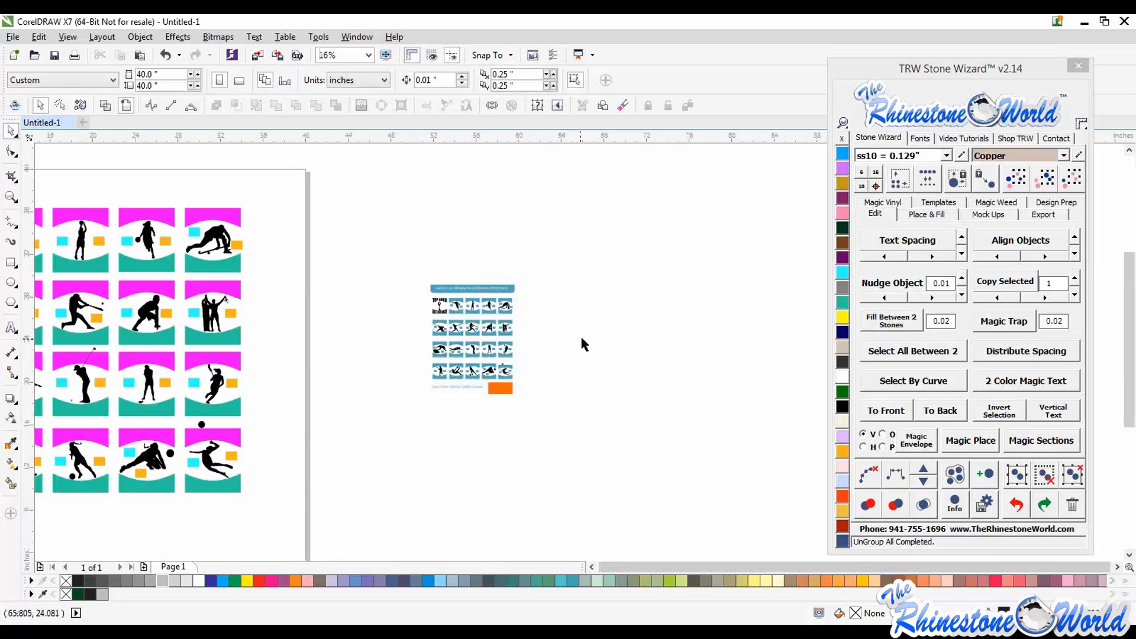
{"action": "scroll", "coordinate": [479, 338], "scroll_direction": "up", "scroll_amount": 3}
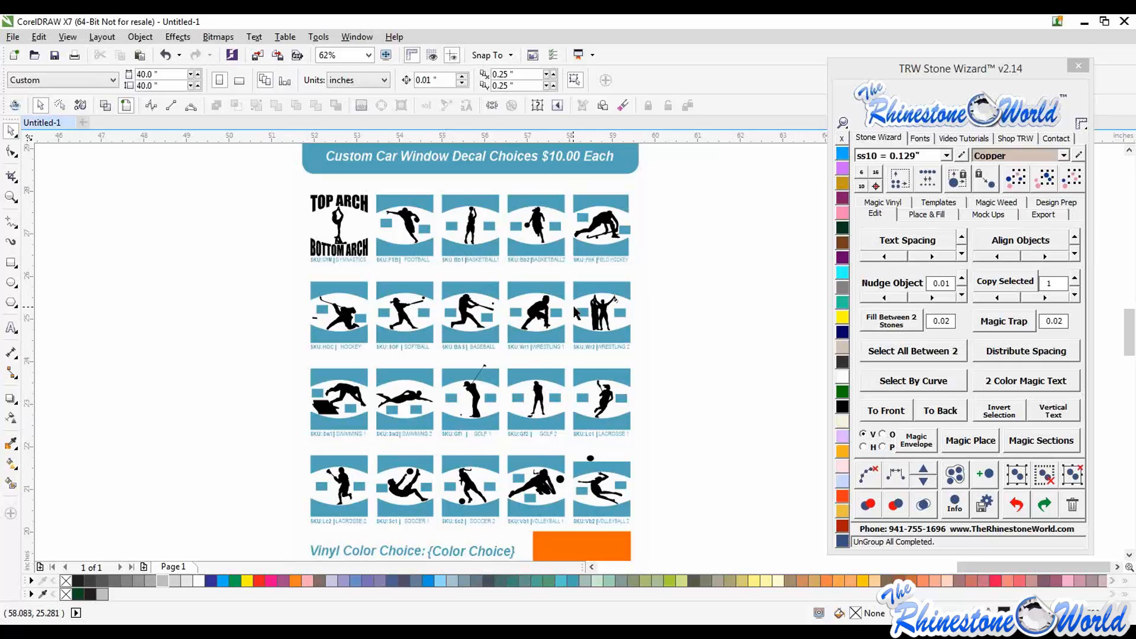
{"action": "scroll", "coordinate": [577, 312], "scroll_direction": "down", "scroll_amount": 3}
{"action": "scroll", "coordinate": [550, 289], "scroll_direction": "up", "scroll_amount": 2}
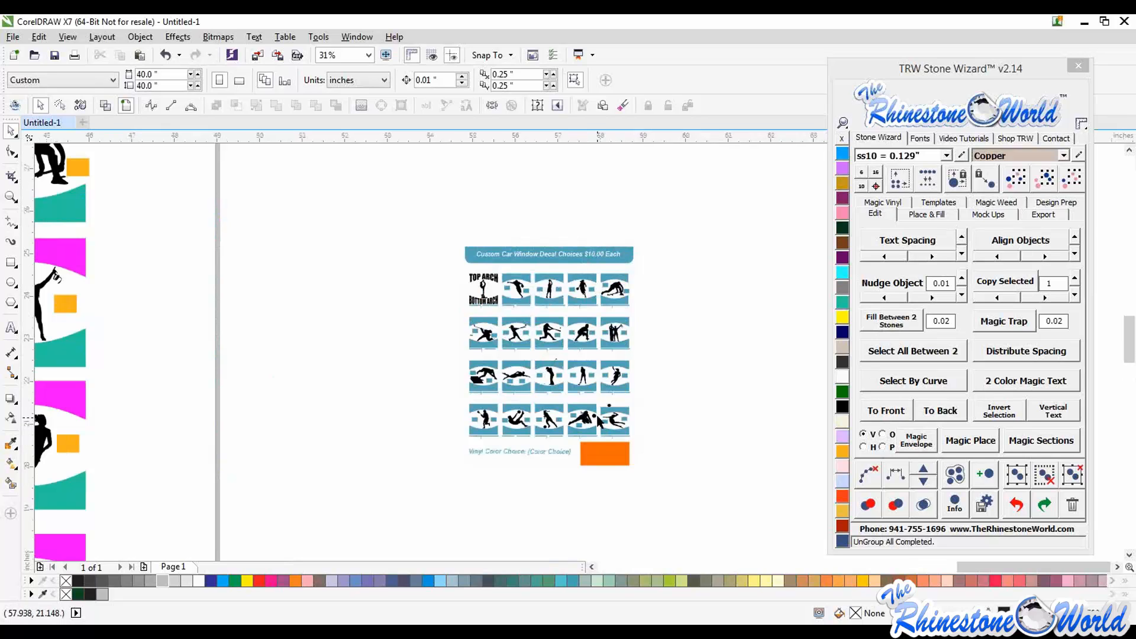
{"action": "scroll", "coordinate": [600, 422], "scroll_direction": "up", "scroll_amount": 2}
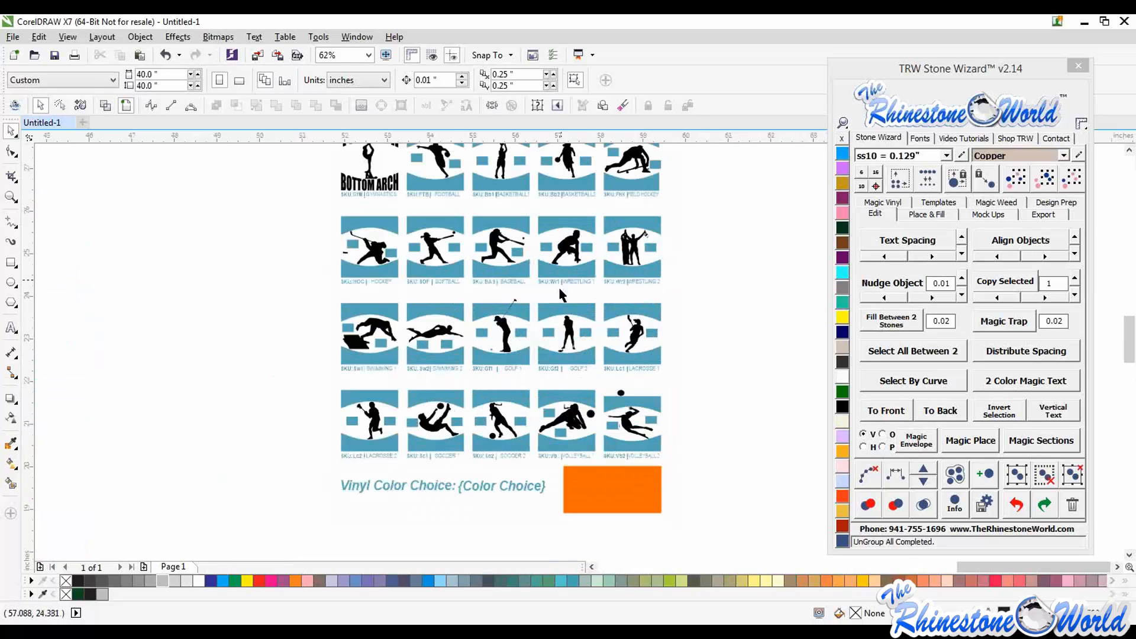
{"action": "scroll", "coordinate": [626, 292], "scroll_direction": "down", "scroll_amount": 2}
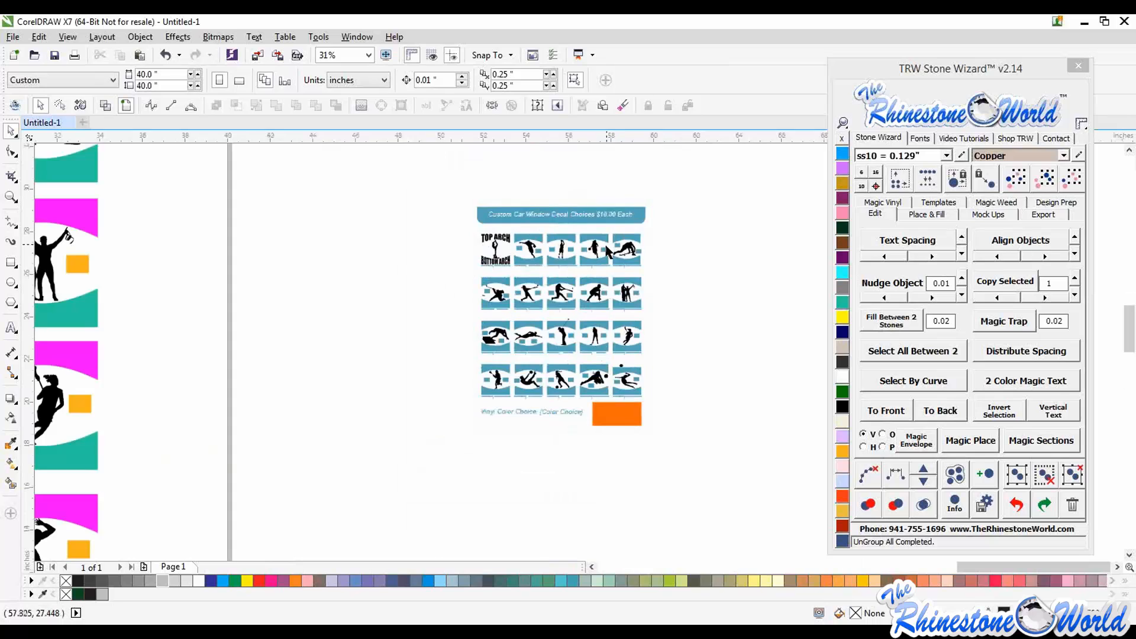
{"action": "scroll", "coordinate": [604, 249], "scroll_direction": "up", "scroll_amount": 2}
{"action": "scroll", "coordinate": [548, 393], "scroll_direction": "down", "scroll_amount": 2}
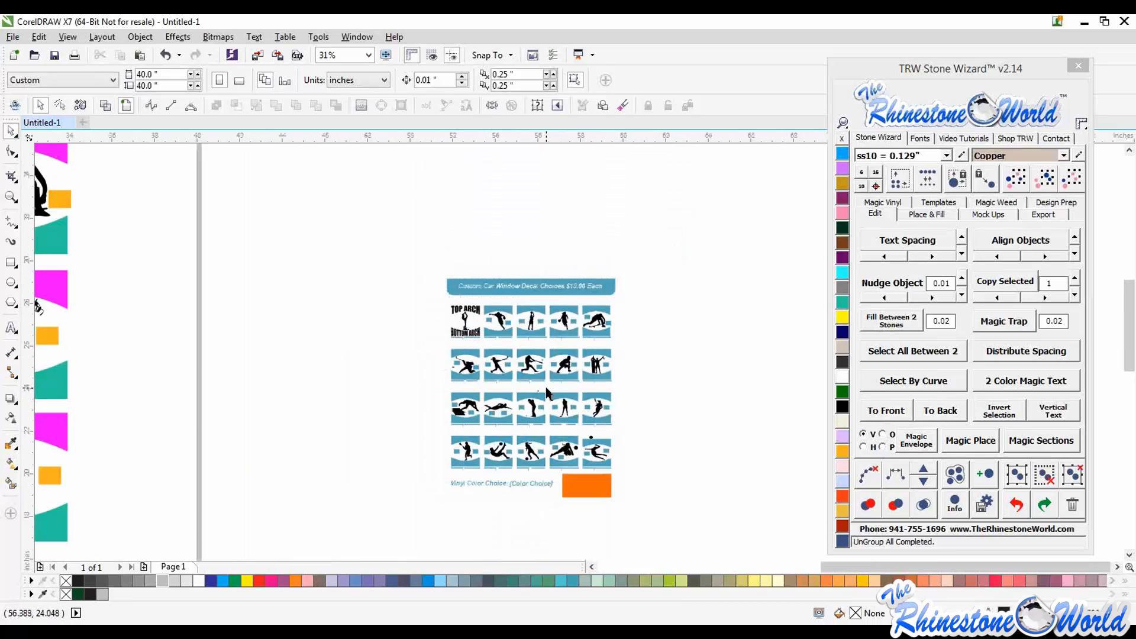
{"action": "scroll", "coordinate": [594, 499], "scroll_direction": "up", "scroll_amount": 2}
Ungroup the decal order sheet and select the orange vinyl colour rectangle to show it can be edited
{"action": "left_click", "coordinate": [590, 482]}
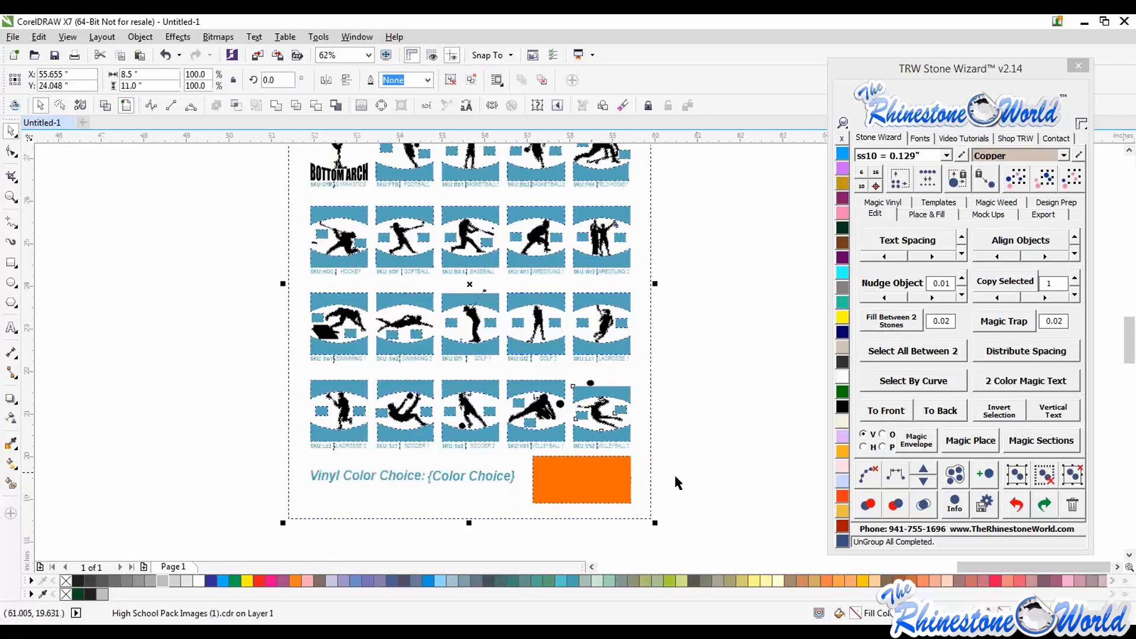
{"action": "left_click", "coordinate": [1073, 475]}
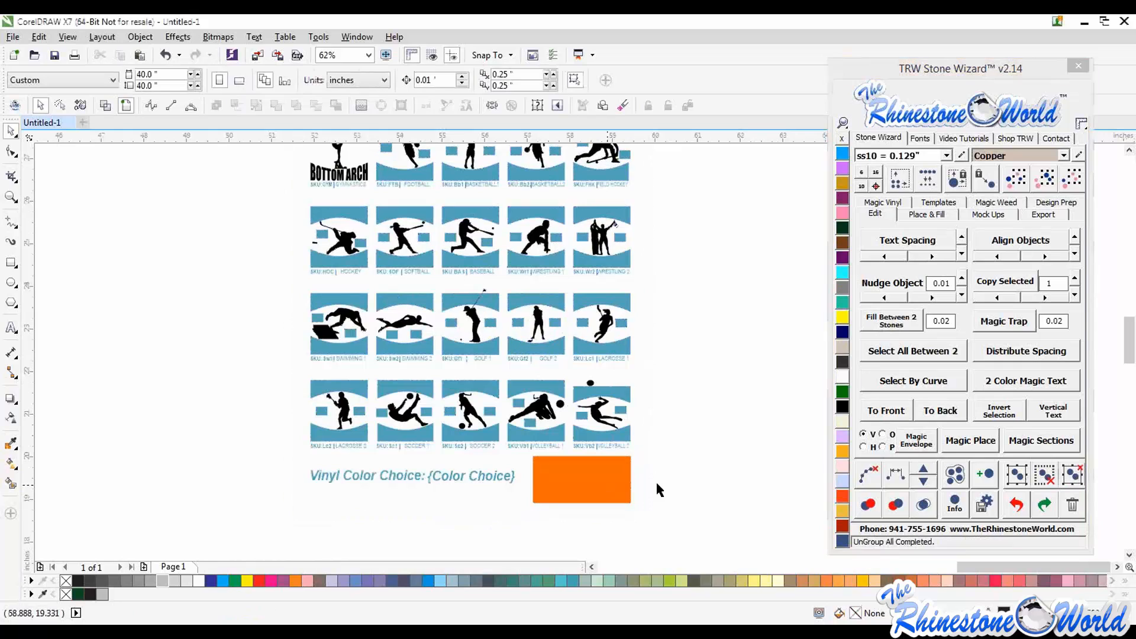
{"action": "left_click", "coordinate": [609, 485]}
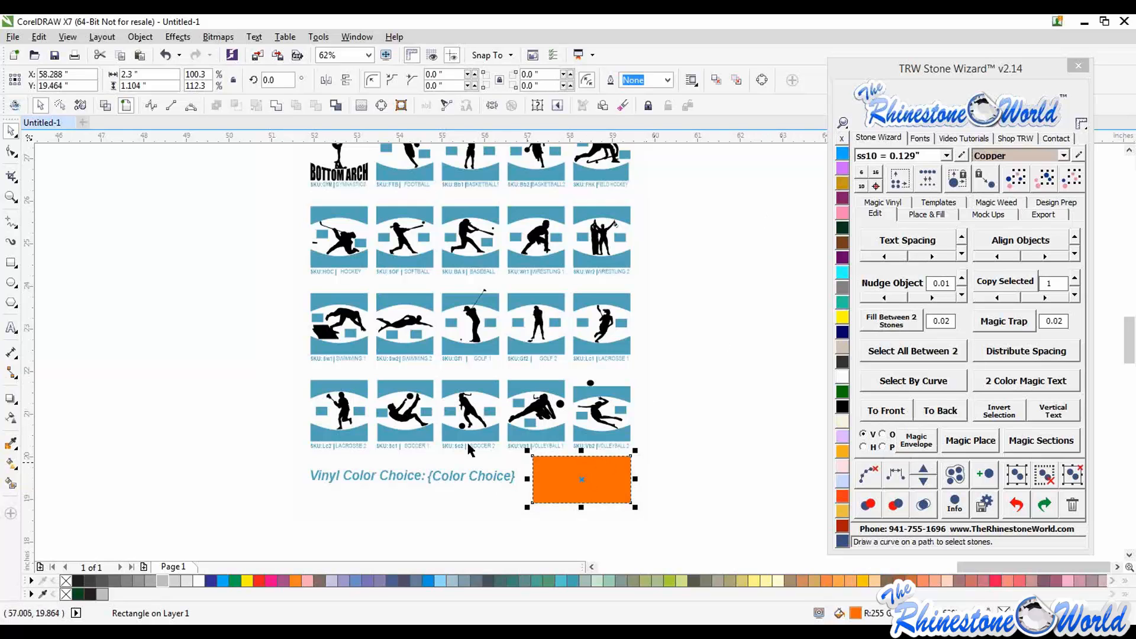
{"action": "scroll", "coordinate": [468, 449], "scroll_direction": "up", "scroll_amount": 2}
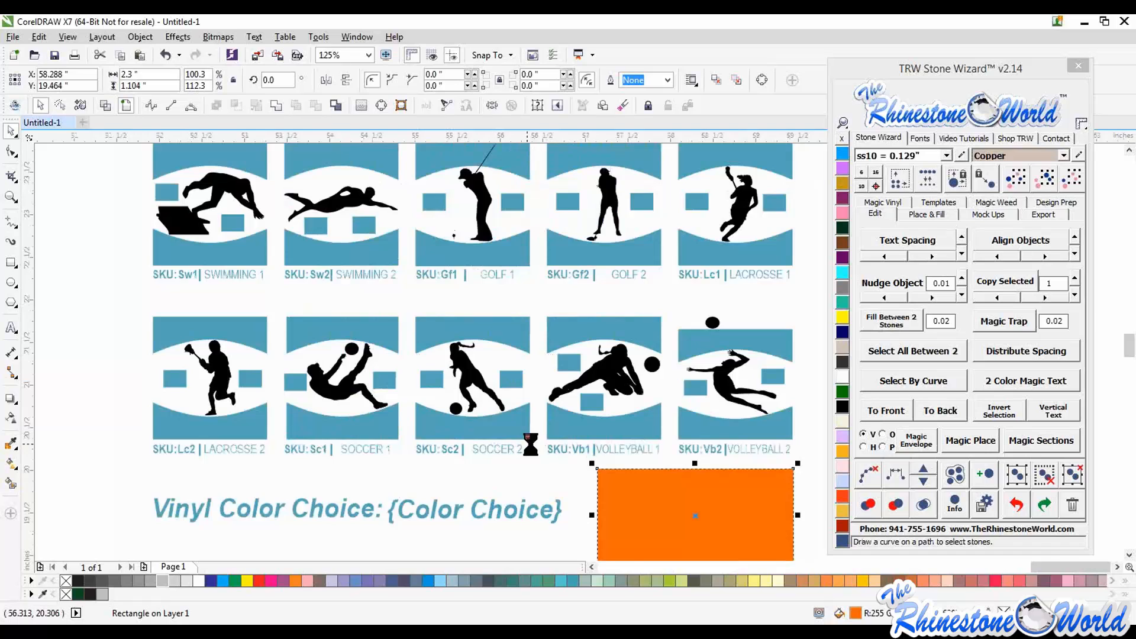
{"action": "scroll", "coordinate": [525, 441], "scroll_direction": "down", "scroll_amount": 4}
{"action": "key", "text": "Escape"}
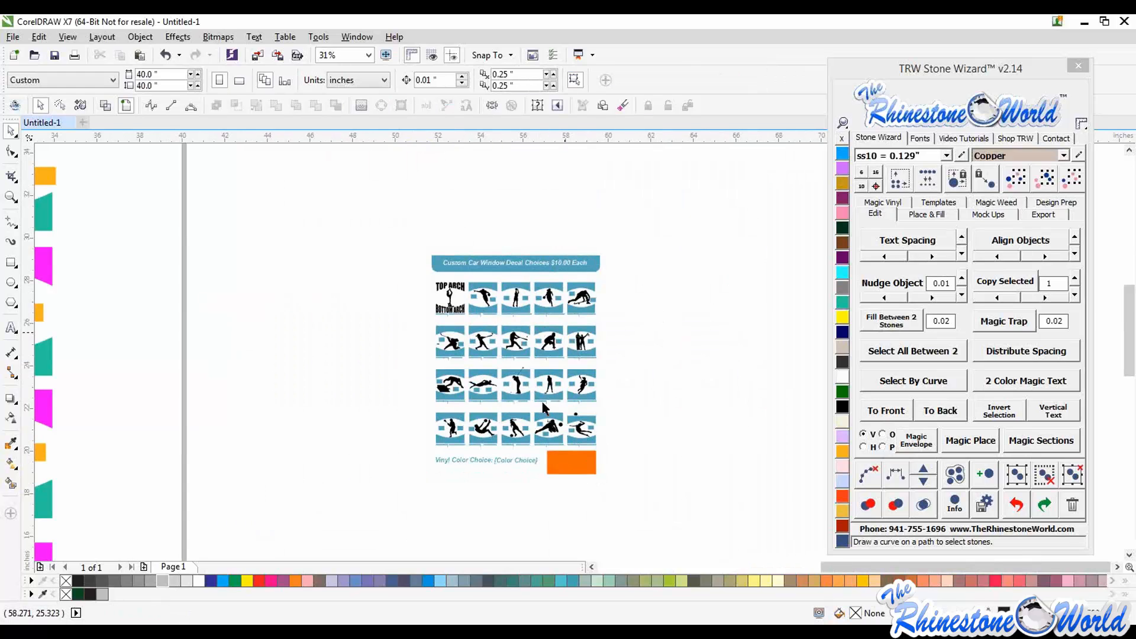
Delete the entire decal order sheet beside the page
{"action": "scroll", "coordinate": [553, 407], "scroll_direction": "down", "scroll_amount": 2}
{"action": "scroll", "coordinate": [554, 407], "scroll_direction": "down", "scroll_amount": 2}
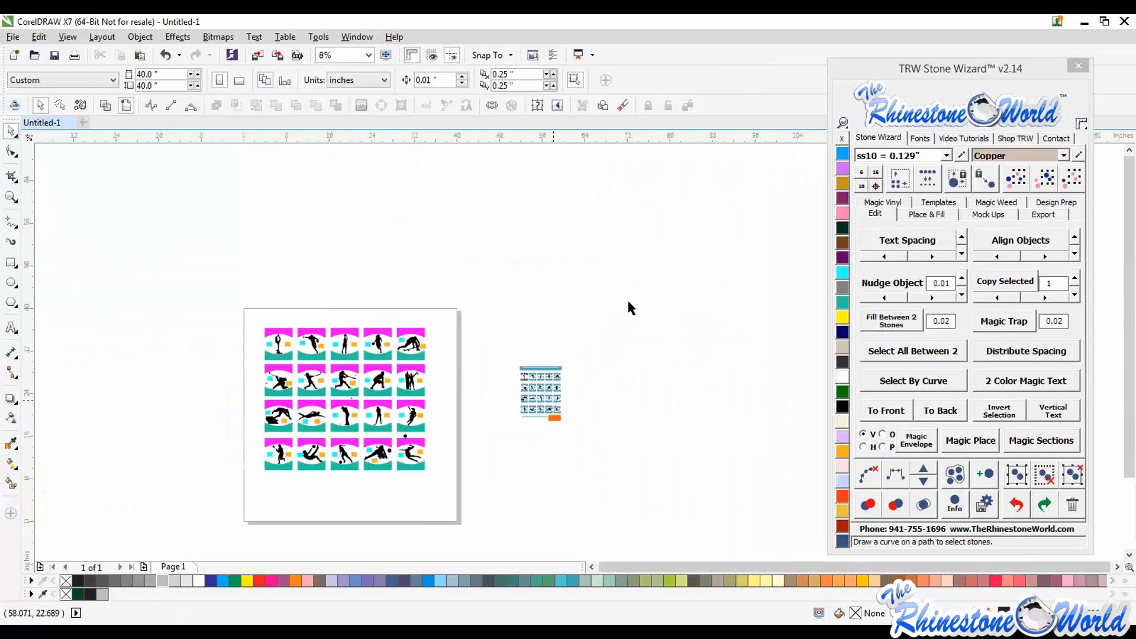
{"action": "left_click_drag", "start_coordinate": [627, 300], "coordinate": [514, 457]}
{"action": "key", "text": "Delete"}
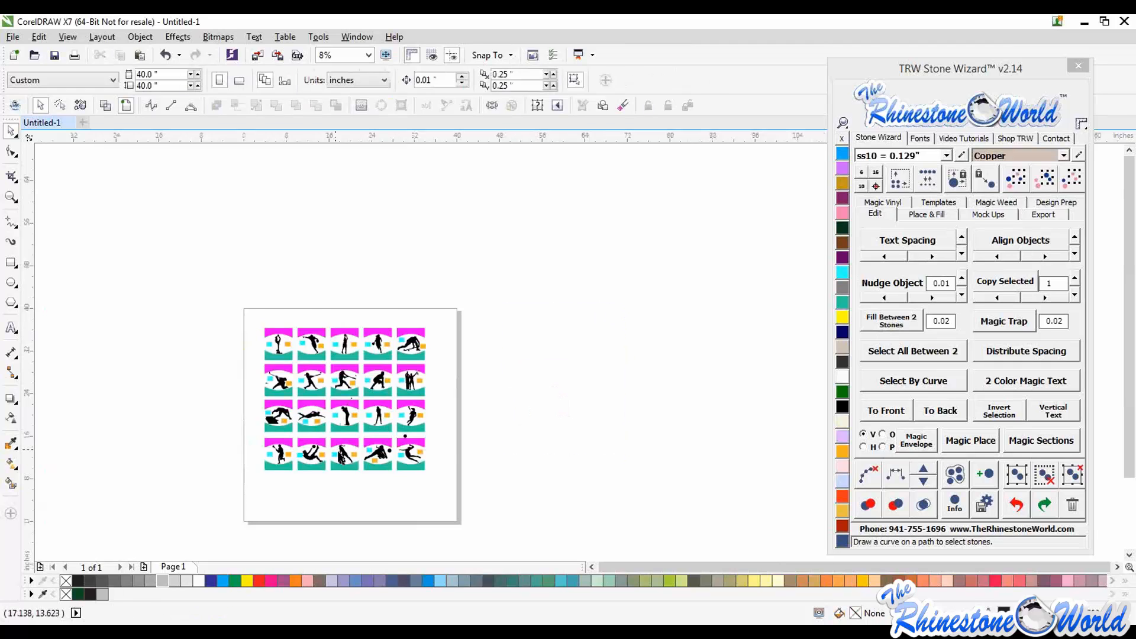
Add the artistic text CORONADO in College-Black at 175 pt beside the page with the sports templates
{"action": "scroll", "coordinate": [341, 454], "scroll_direction": "up", "scroll_amount": 2}
{"action": "left_click", "coordinate": [9, 329]}
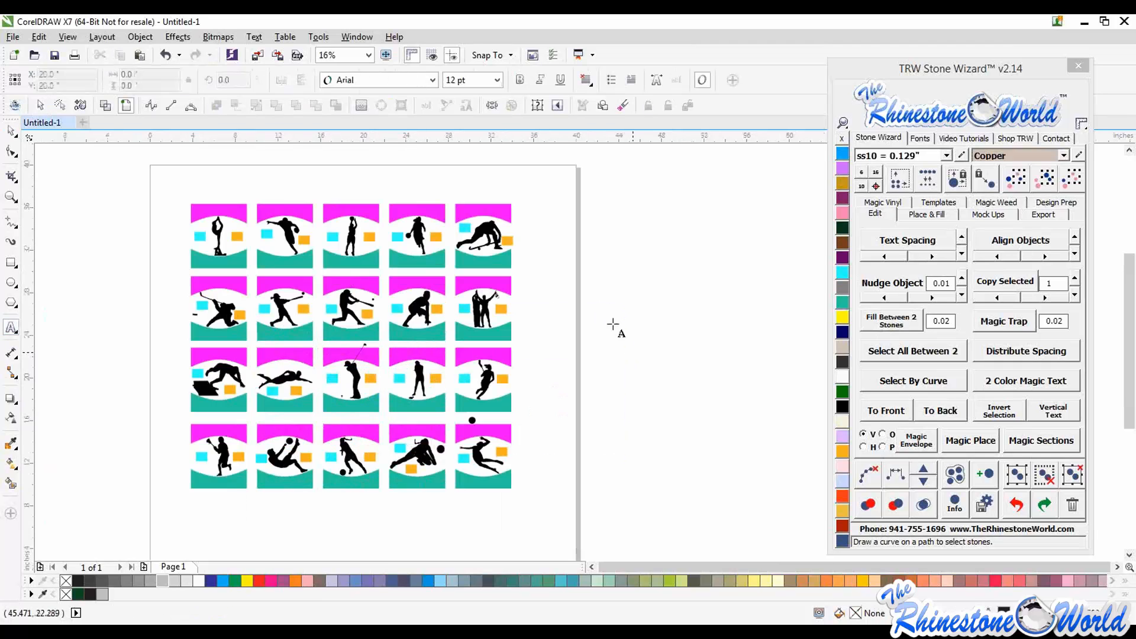
{"action": "left_click", "coordinate": [621, 278]}
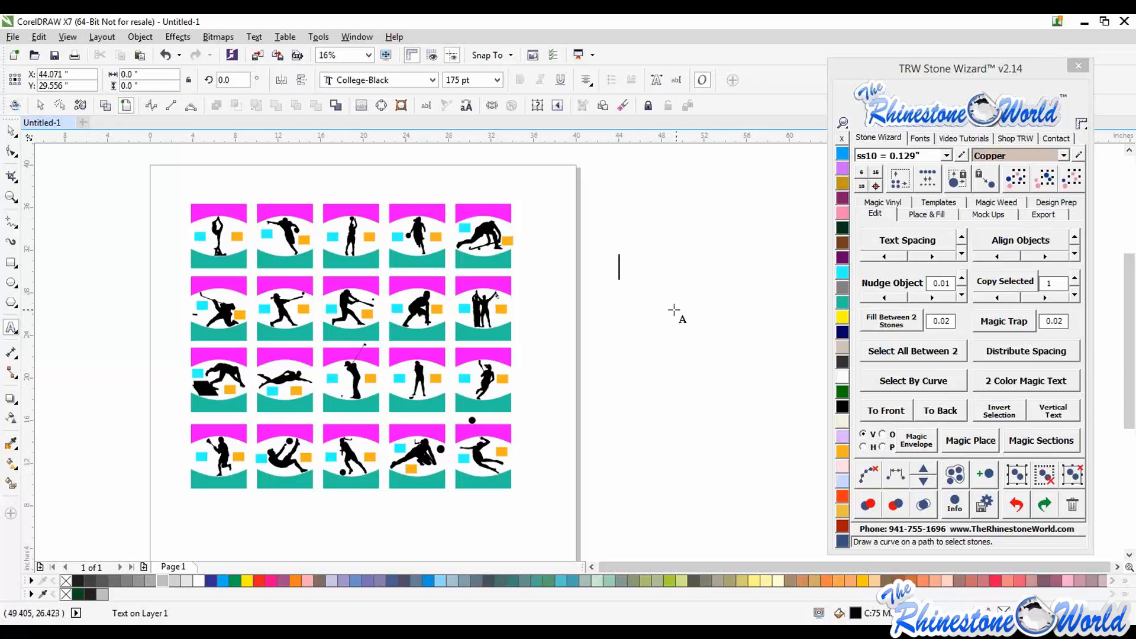
{"action": "left_click", "coordinate": [664, 312]}
{"action": "type", "text": "CO"}
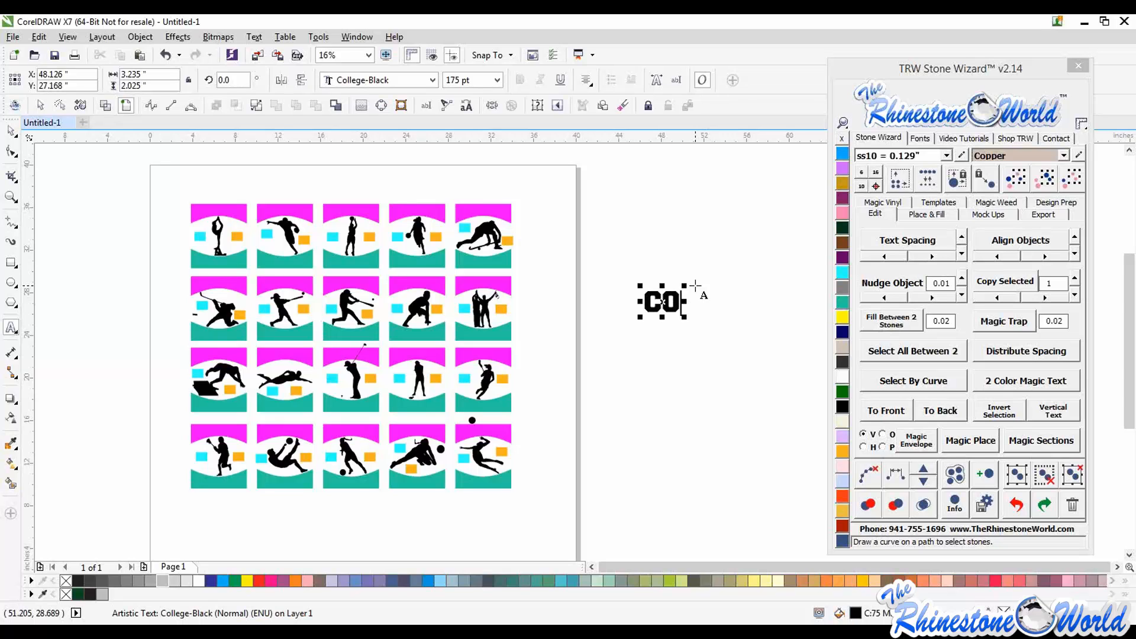
{"action": "type", "text": "RONAD"}
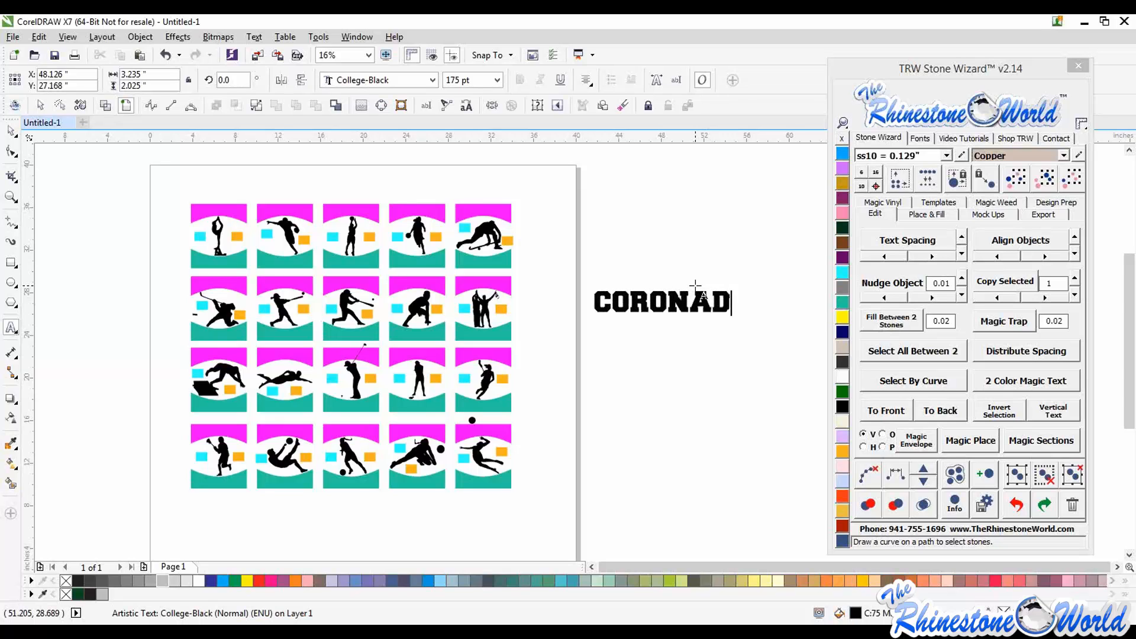
{"action": "type", "text": "O"}
{"action": "left_click", "coordinate": [11, 132]}
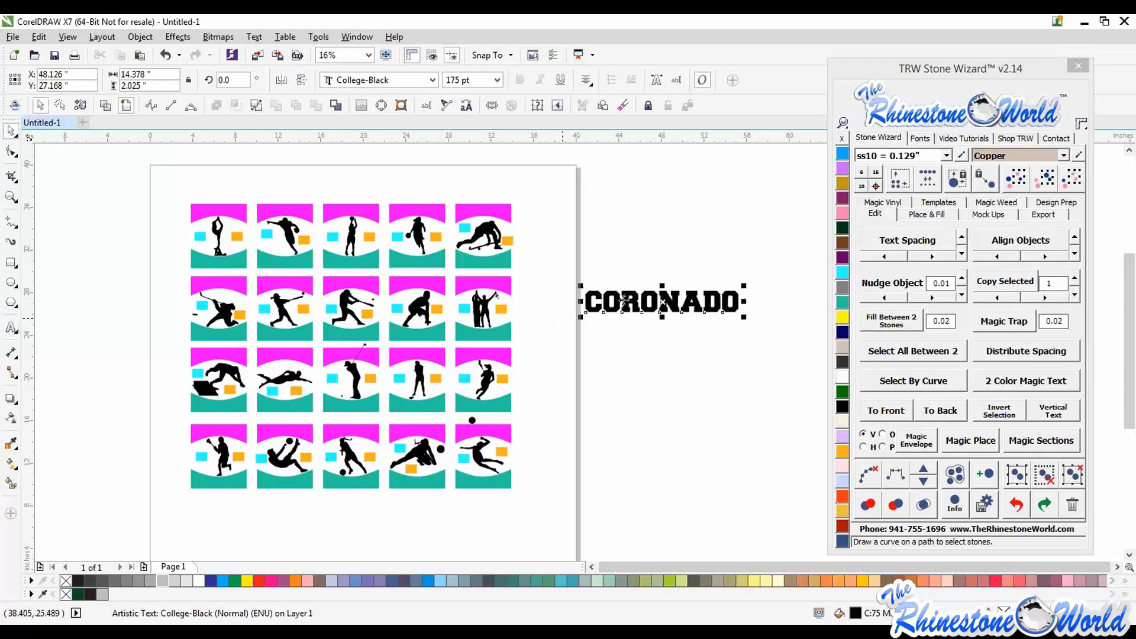
Duplicate the CORONADO text below the original and change the copy's wording to COUGARS
{"action": "mouse_move", "coordinate": [626, 301]}
{"action": "left_mouse_down"}
{"action": "mouse_move", "coordinate": [619, 375]}
{"action": "mouse_move", "coordinate": [627, 370]}
{"action": "mouse_move", "coordinate": [600, 375]}
{"action": "left_mouse_up"}
{"action": "double_click", "coordinate": [627, 364]}
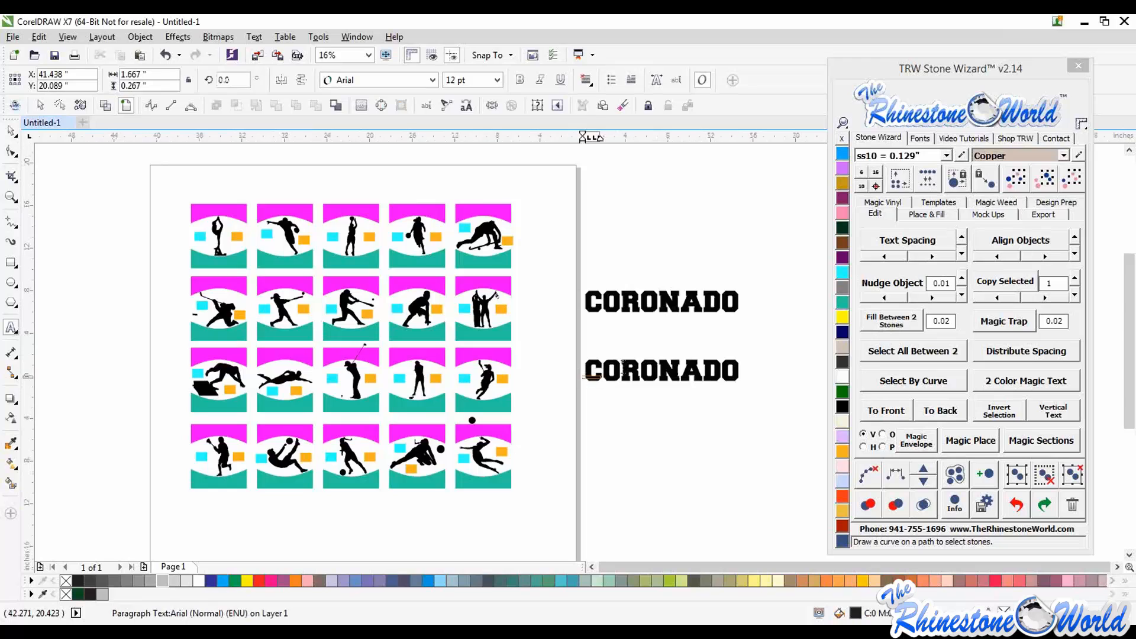
{"action": "left_click", "coordinate": [621, 374]}
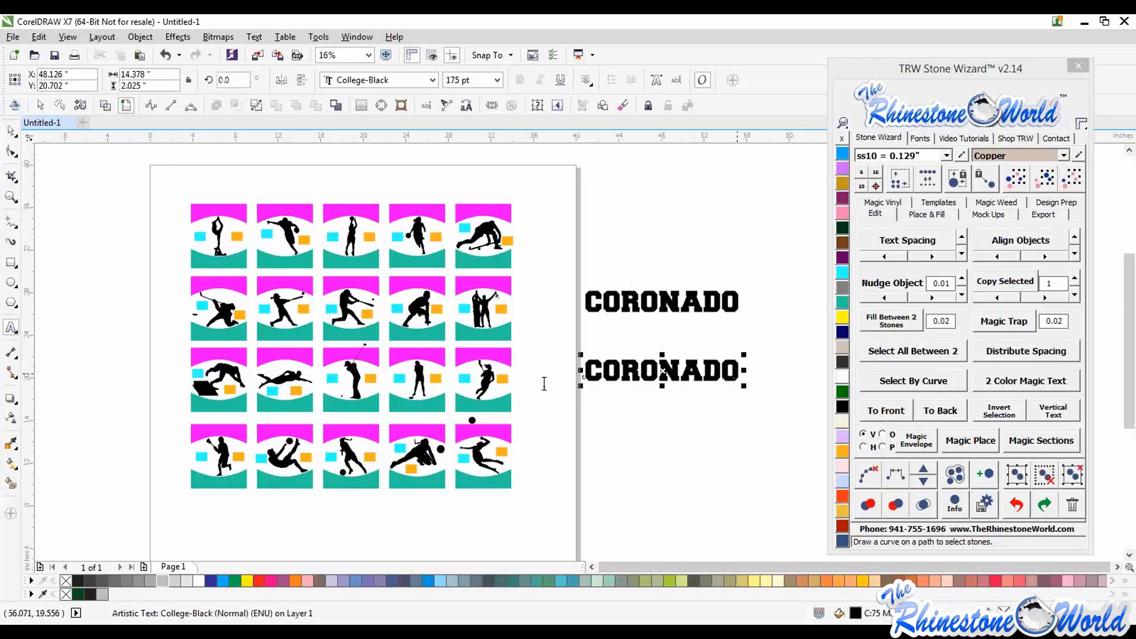
{"action": "key", "text": "ctrl+a"}
{"action": "type", "text": "COUGA"}
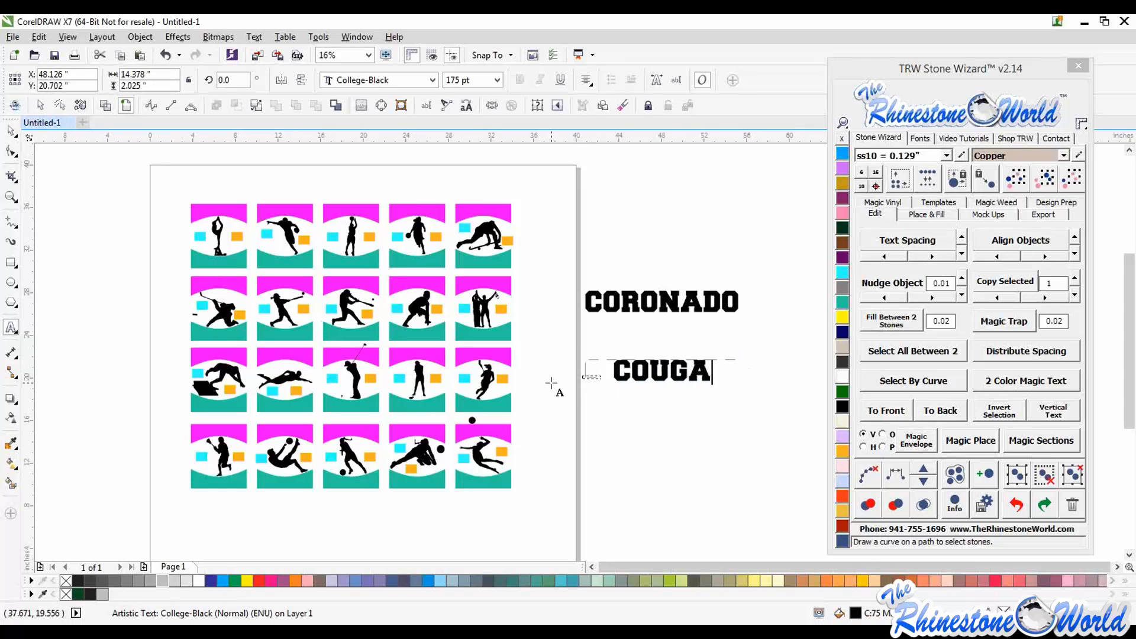
{"action": "type", "text": "RS"}
{"action": "left_click", "coordinate": [11, 130]}
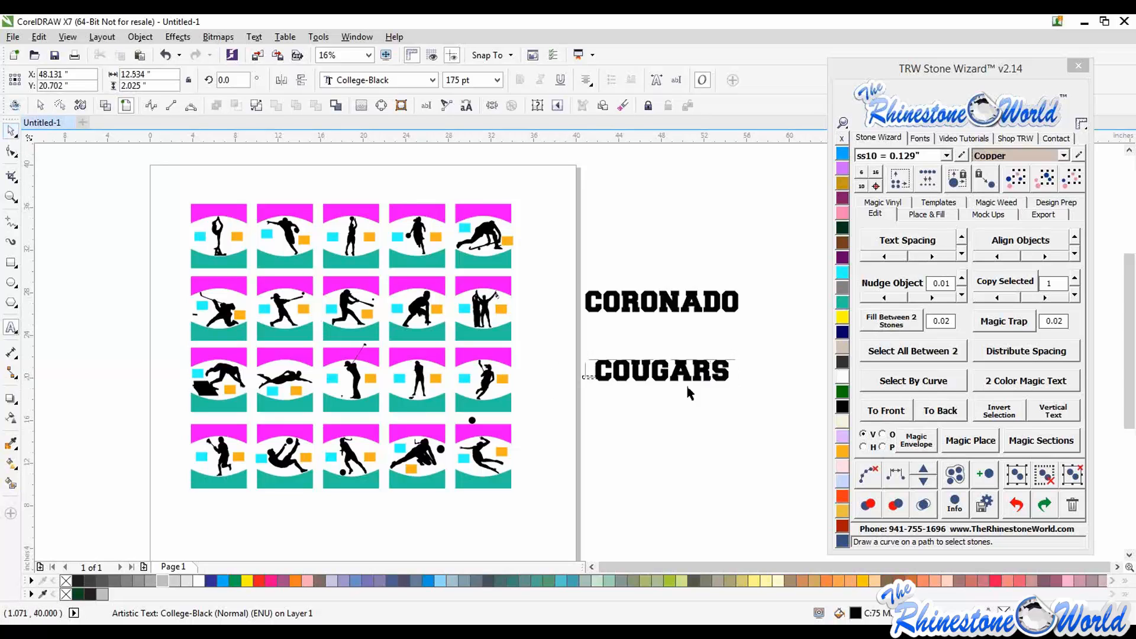
Move the COUGARS text up so it sits directly beneath CORONADO, then deselect it
{"action": "left_click_drag", "start_coordinate": [703, 373], "coordinate": [691, 424]}
{"action": "mouse_move", "coordinate": [569, 405]}
{"action": "left_mouse_down"}
{"action": "mouse_move", "coordinate": [618, 362]}
{"action": "mouse_move", "coordinate": [570, 407]}
{"action": "left_mouse_up"}
{"action": "key", "text": "Delete"}
{"action": "left_click_drag", "start_coordinate": [698, 415], "coordinate": [710, 329]}
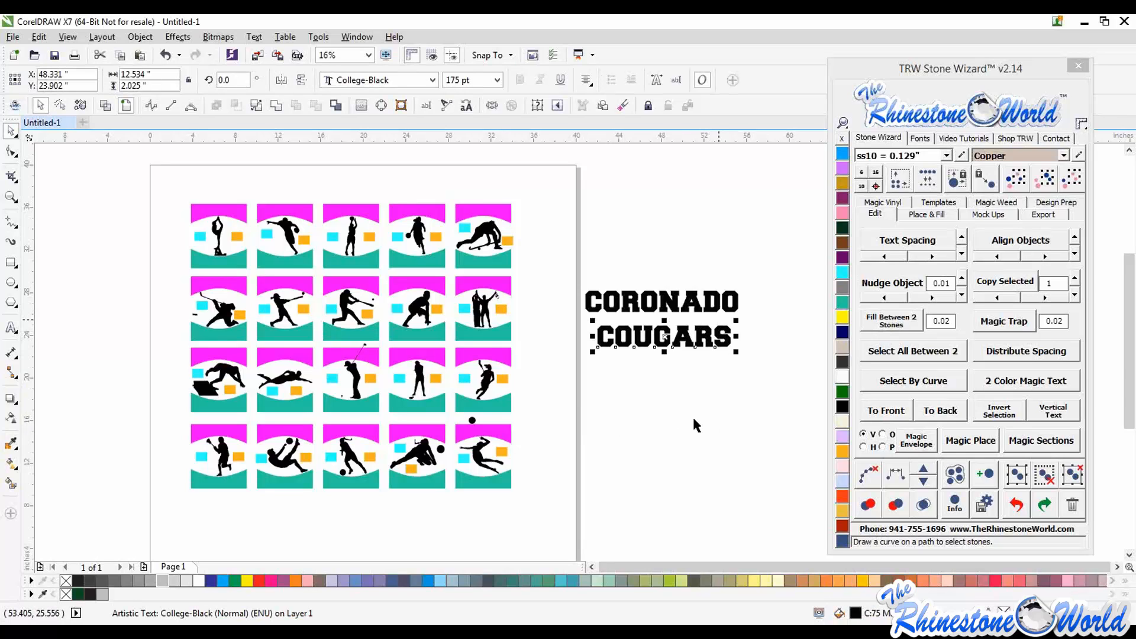
{"action": "left_click", "coordinate": [571, 404]}
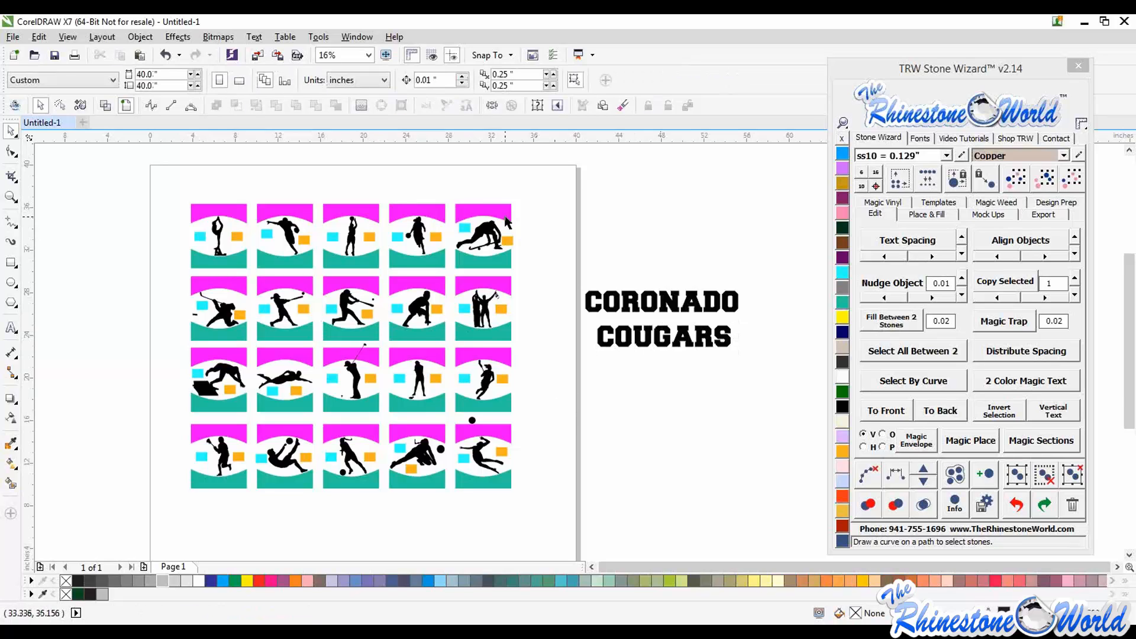
Select all the magenta upper shapes by colour and fit the CORONADO text into them with Magic Envelope
{"action": "left_click", "coordinate": [508, 224]}
{"action": "left_click", "coordinate": [1048, 180]}
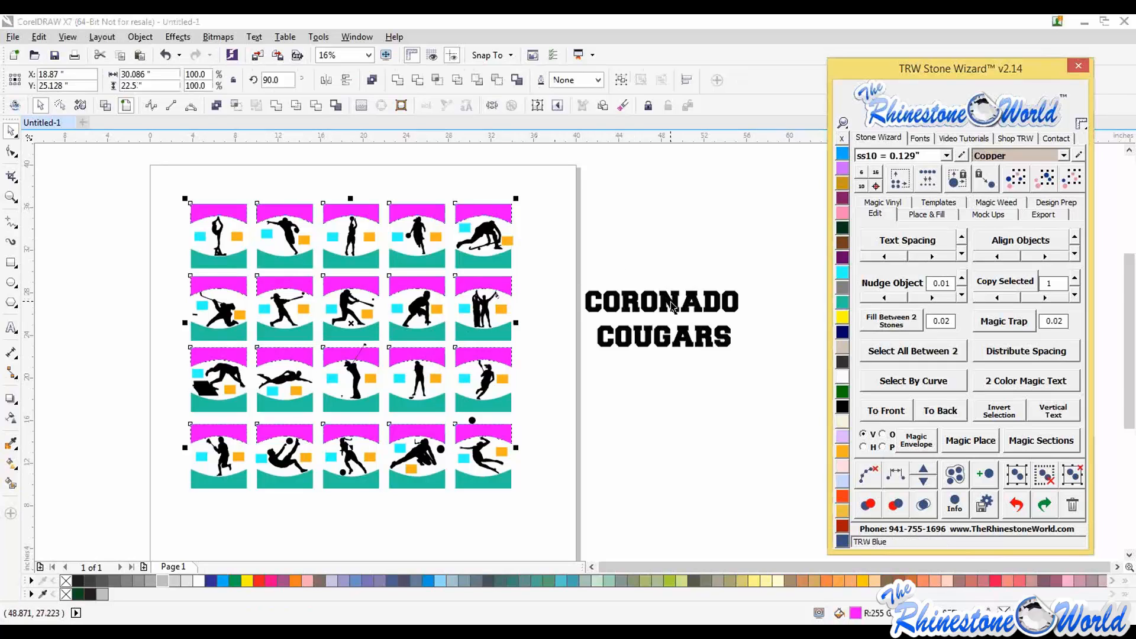
{"action": "left_click", "coordinate": [693, 326], "text": "shift"}
{"action": "left_click", "coordinate": [914, 439]}
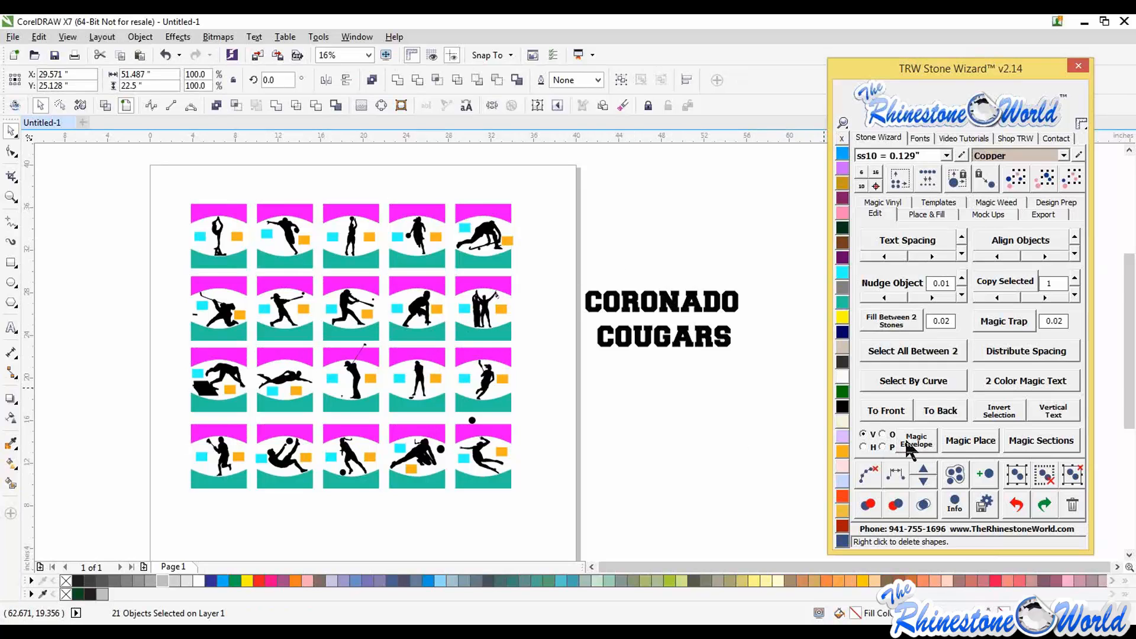
Select all the teal lower shapes by colour and fit the COUGARS text into them with Magic Envelope
{"action": "left_click", "coordinate": [483, 257]}
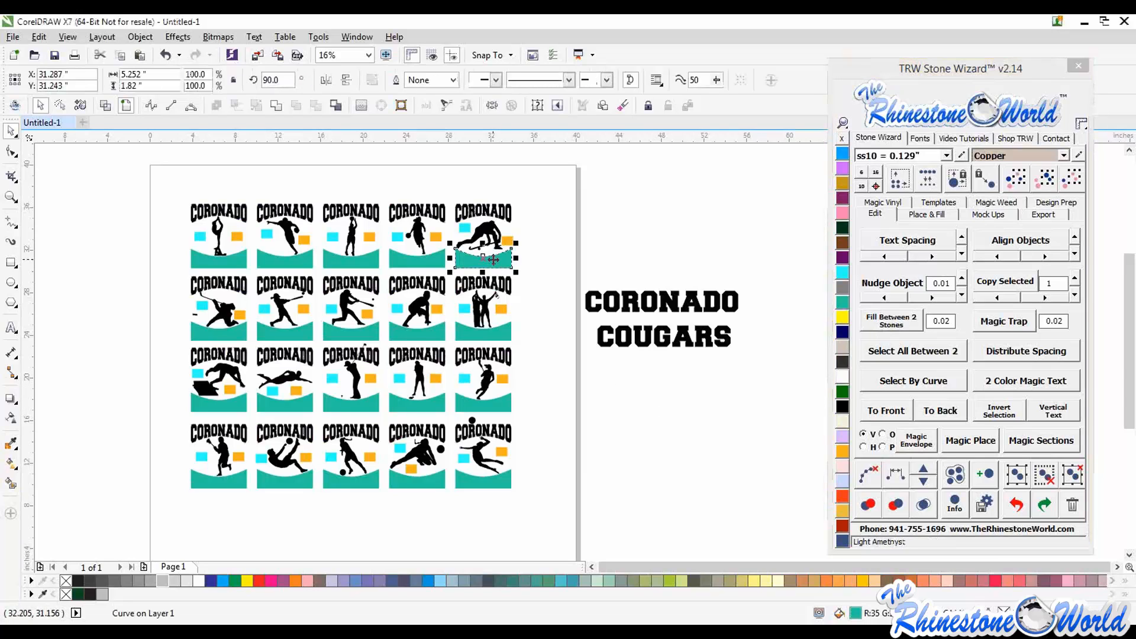
{"action": "left_click", "coordinate": [1047, 179]}
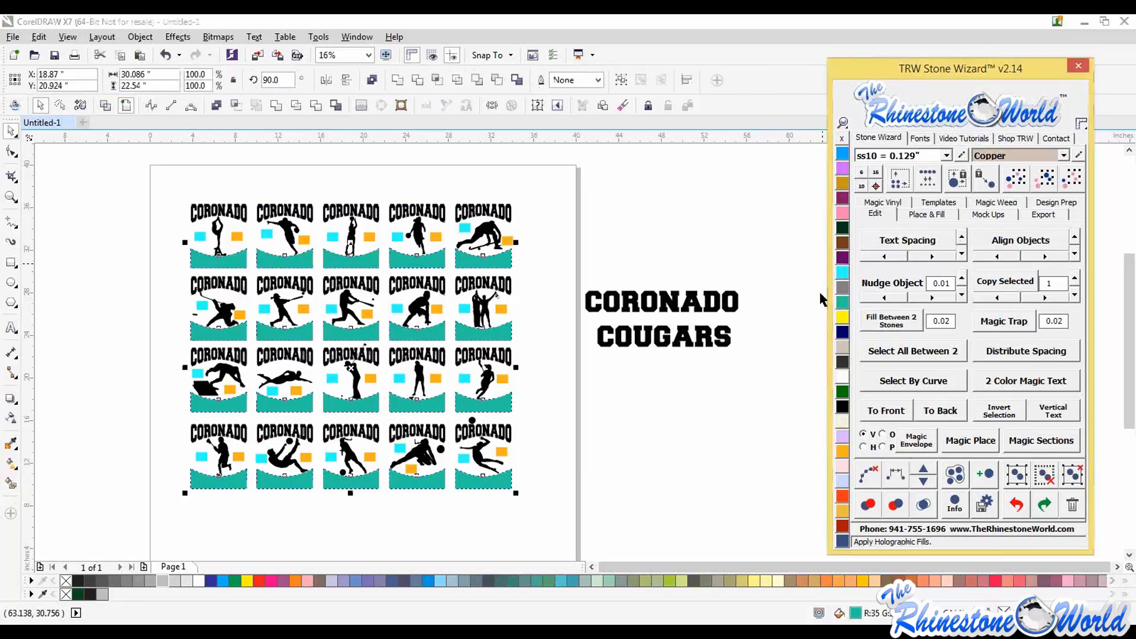
{"action": "left_click", "coordinate": [726, 339], "text": "shift"}
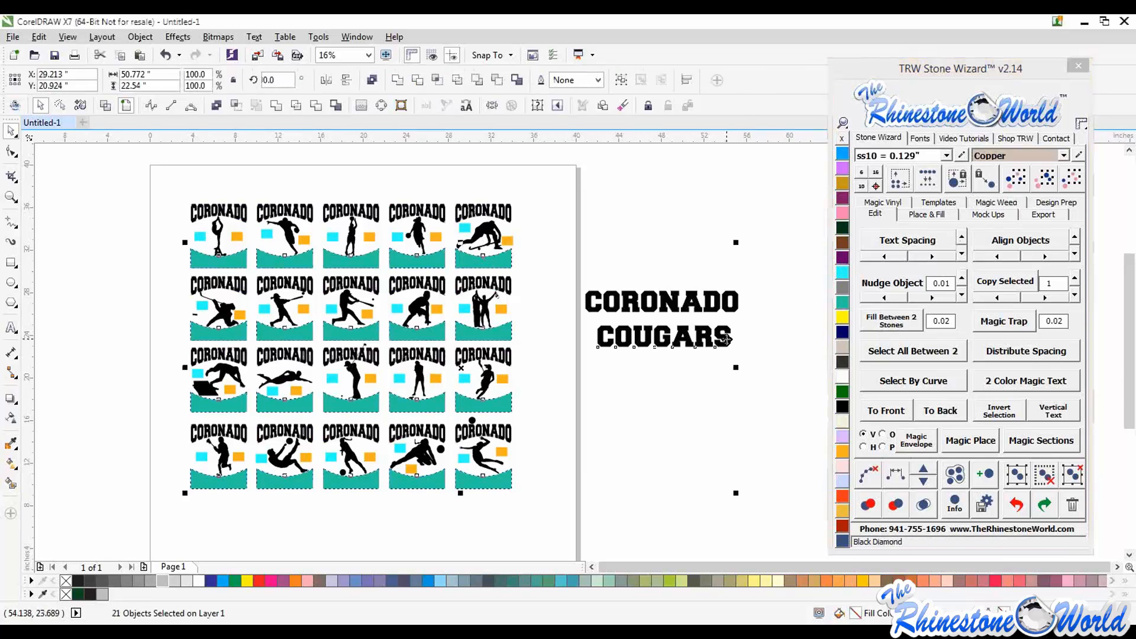
{"action": "left_click", "coordinate": [656, 419]}
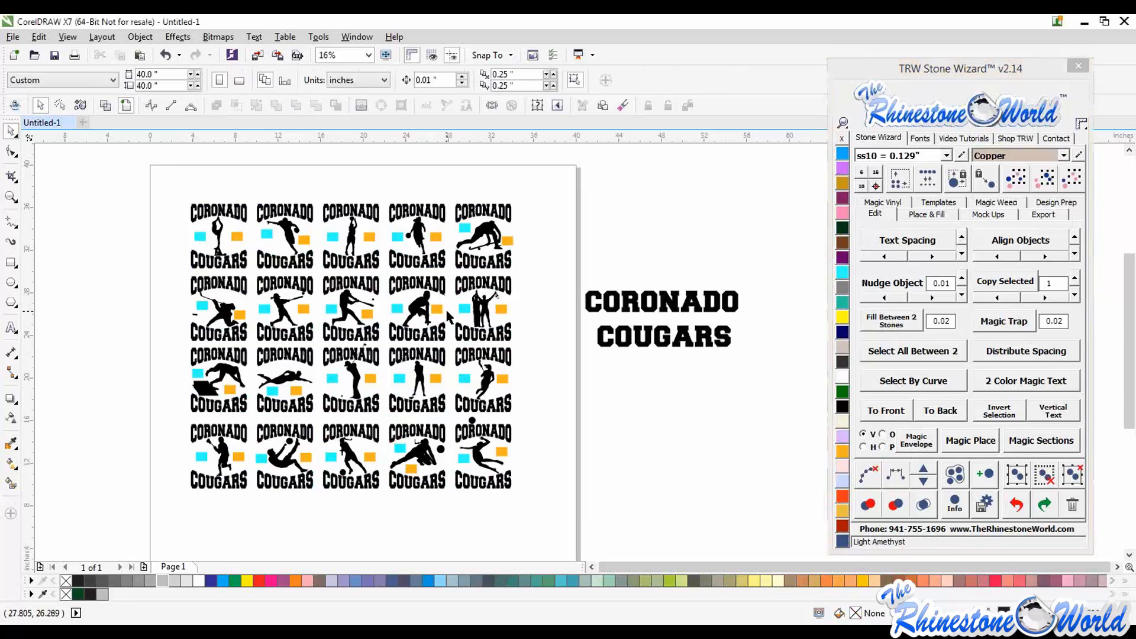
Examine the customized sports decals row by row, including the silhouettes, the arched school text and the blue and orange placeholder squares
{"action": "scroll", "coordinate": [194, 222], "scroll_direction": "up", "scroll_amount": 3}
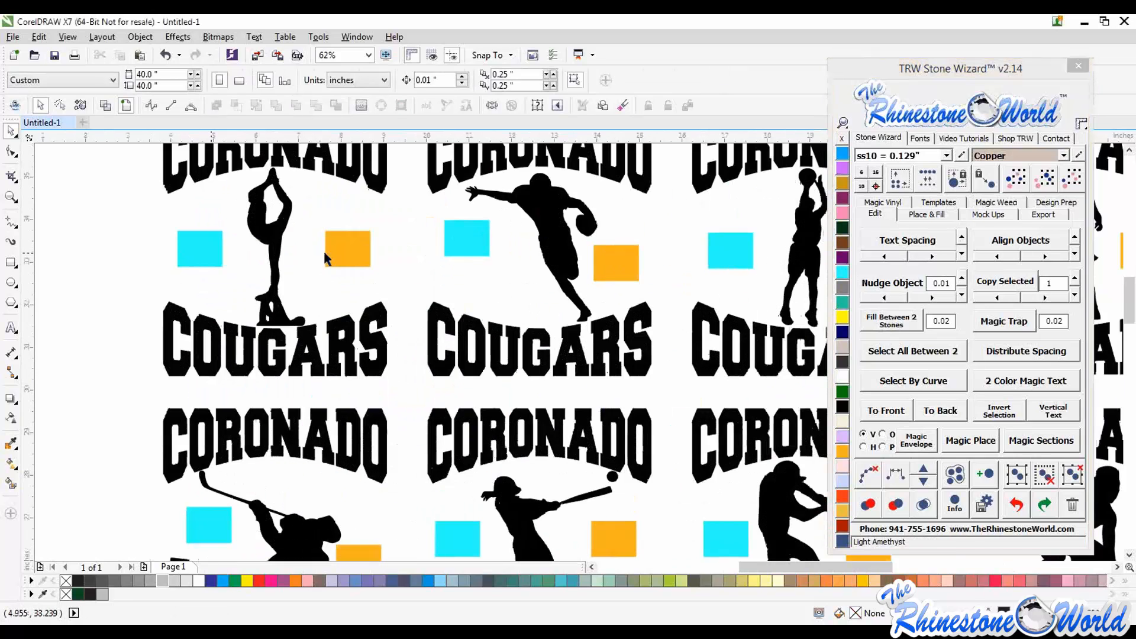
{"action": "scroll", "coordinate": [237, 261], "scroll_direction": "down", "scroll_amount": 2}
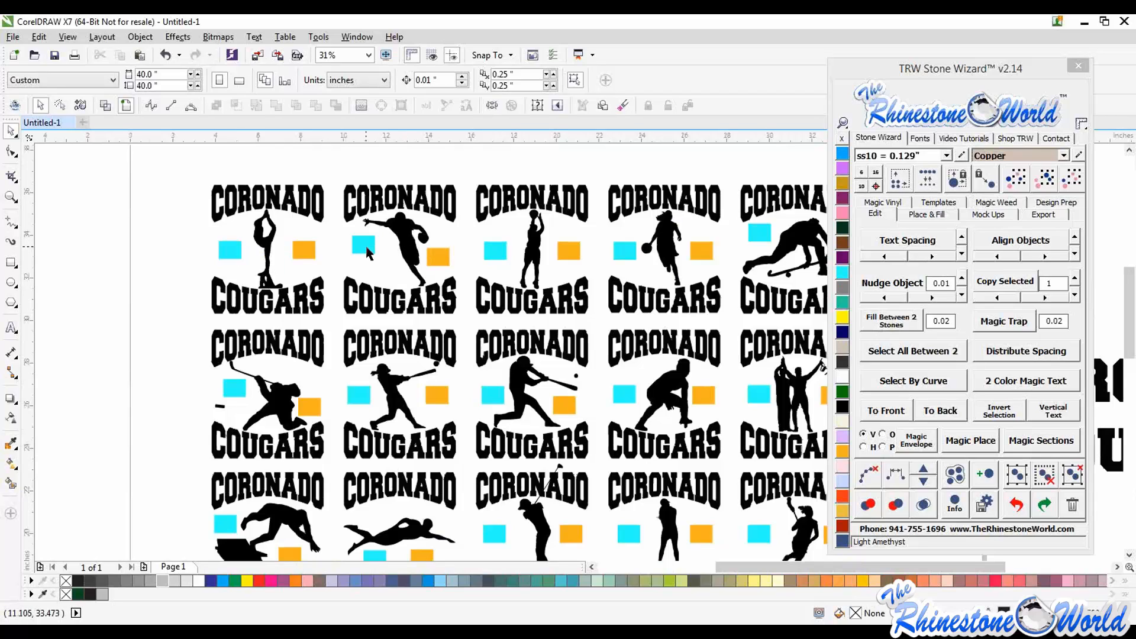
{"action": "scroll", "coordinate": [382, 266], "scroll_direction": "down", "scroll_amount": 2}
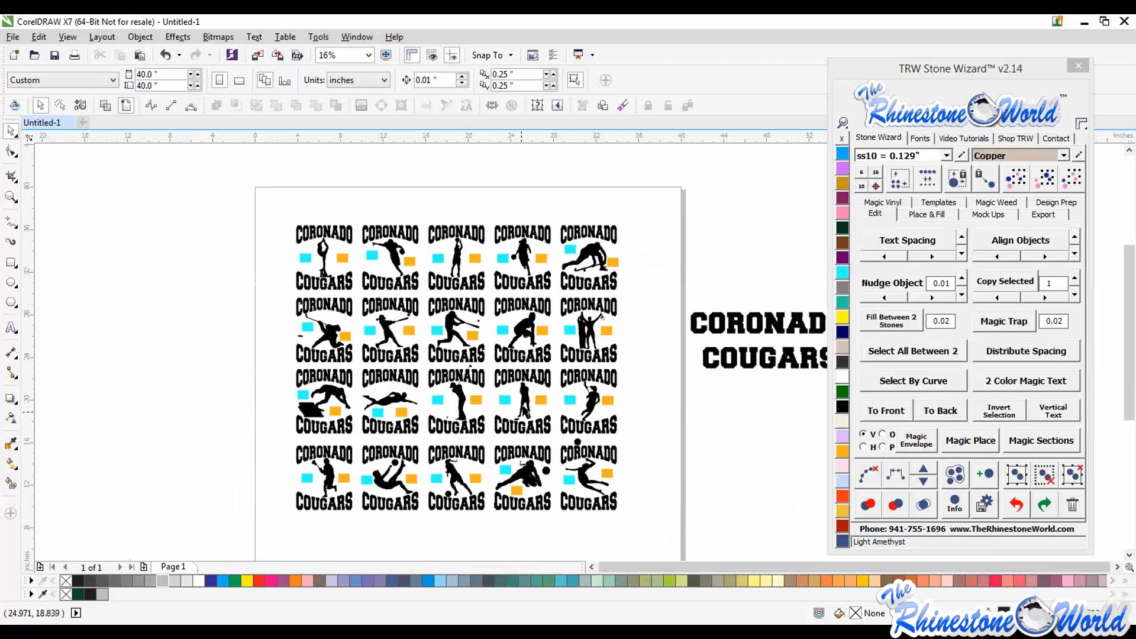
{"action": "scroll", "coordinate": [536, 390], "scroll_direction": "up", "scroll_amount": 2}
{"action": "scroll", "coordinate": [463, 412], "scroll_direction": "down", "scroll_amount": 2}
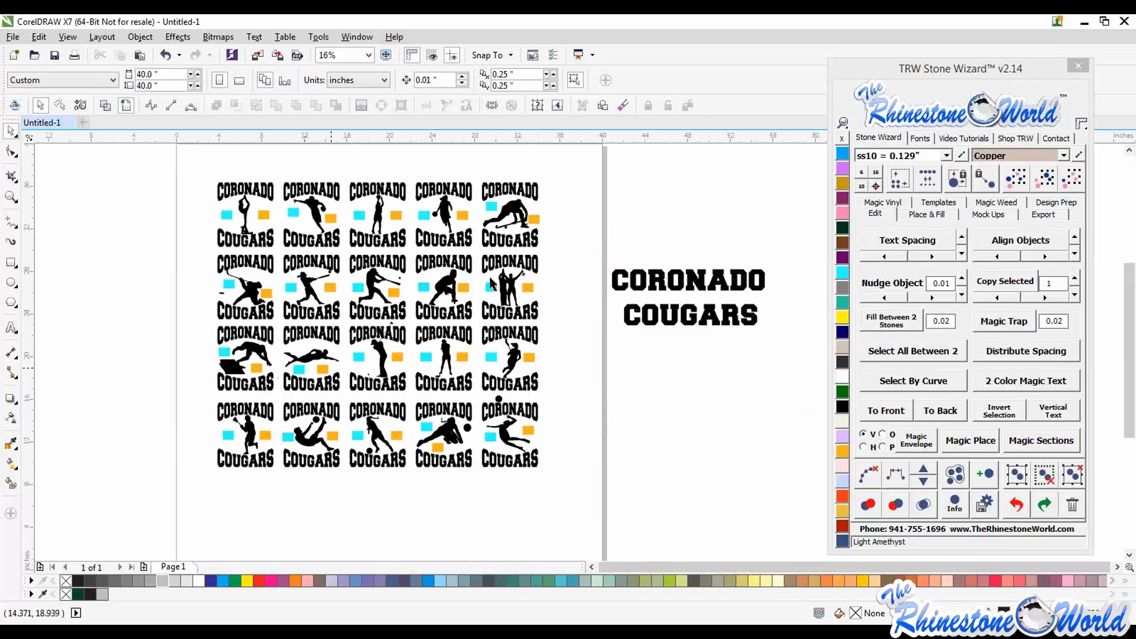
{"action": "scroll", "coordinate": [539, 222], "scroll_direction": "up", "scroll_amount": 2}
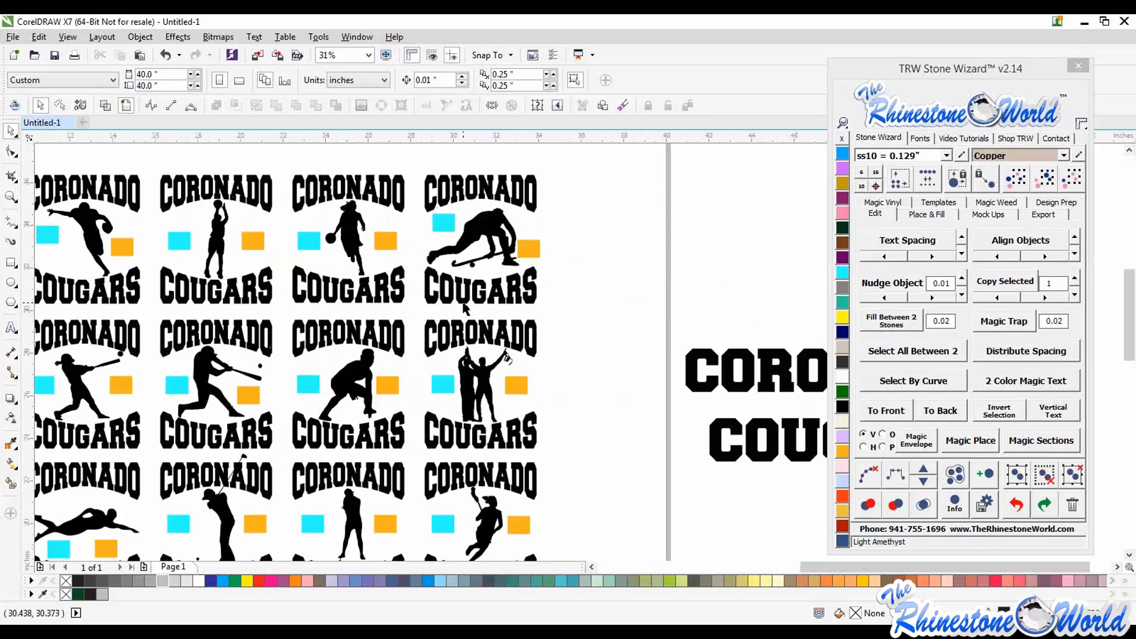
{"action": "scroll", "coordinate": [466, 305], "scroll_direction": "down", "scroll_amount": 2}
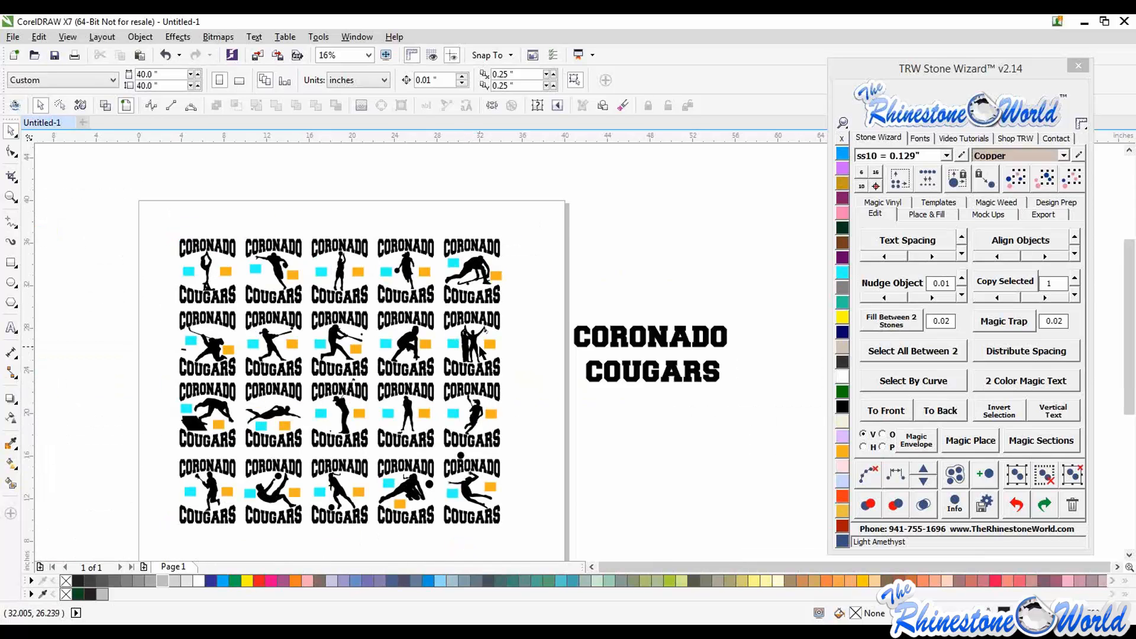
{"action": "scroll", "coordinate": [192, 499], "scroll_direction": "up", "scroll_amount": 2}
{"action": "scroll", "coordinate": [315, 460], "scroll_direction": "down", "scroll_amount": 2}
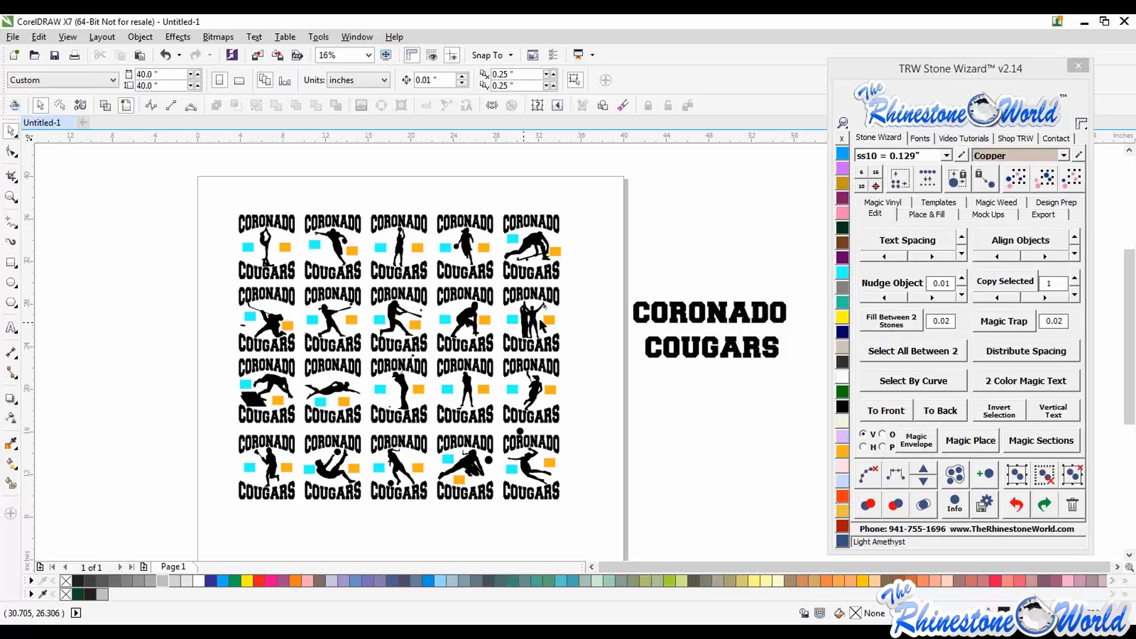
{"action": "scroll", "coordinate": [540, 325], "scroll_direction": "up", "scroll_amount": 2}
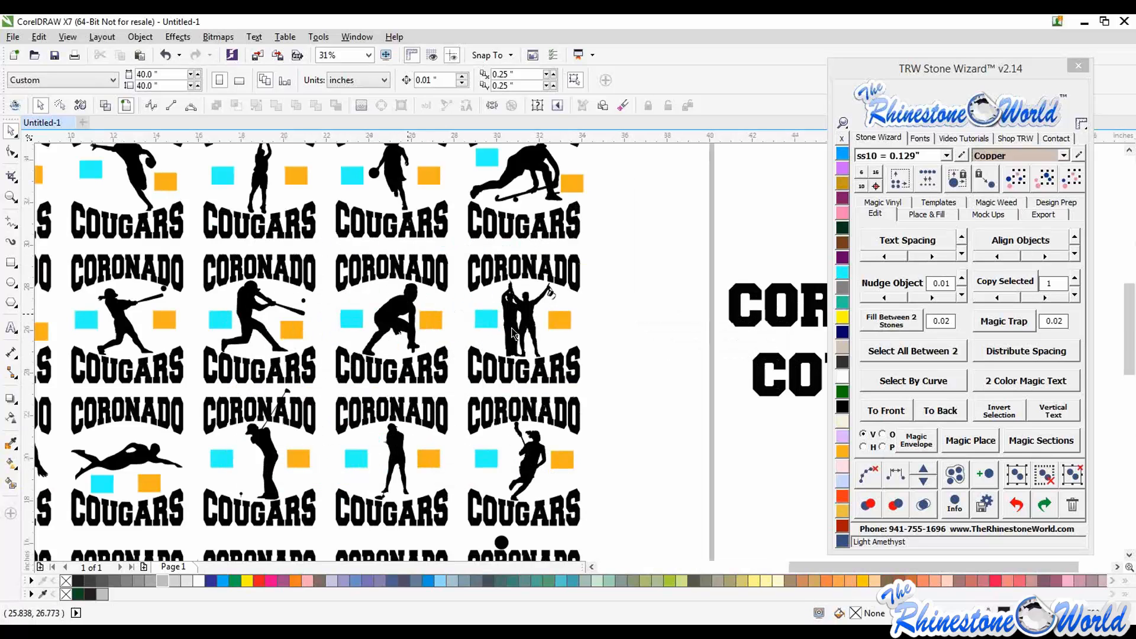
{"action": "scroll", "coordinate": [527, 319], "scroll_direction": "up", "scroll_amount": 2}
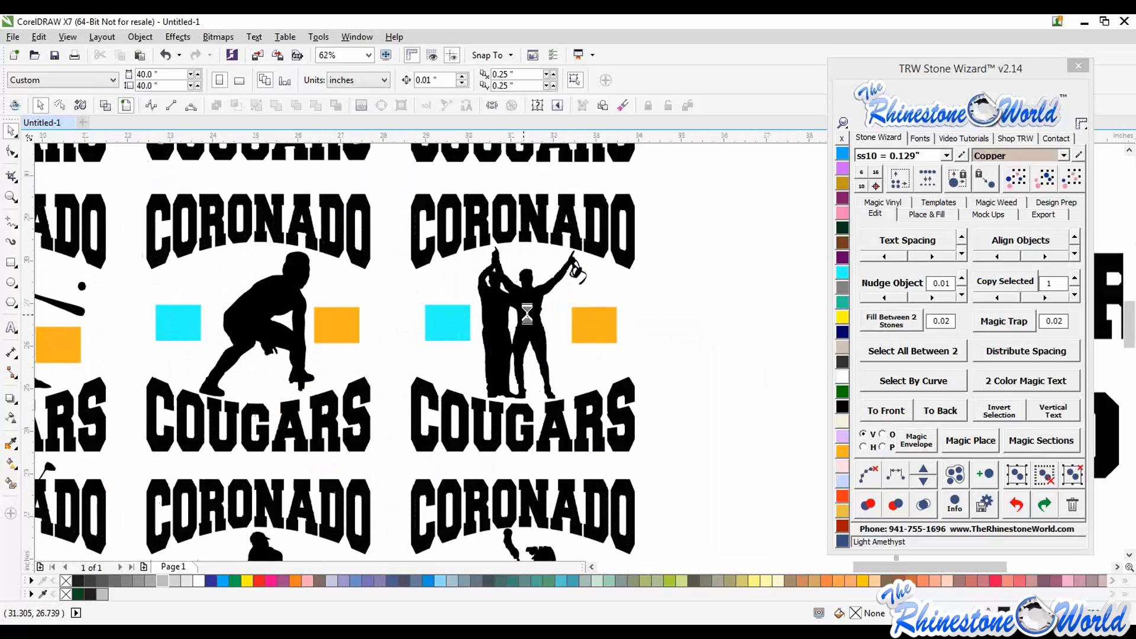
{"action": "scroll", "coordinate": [528, 321], "scroll_direction": "down", "scroll_amount": 2}
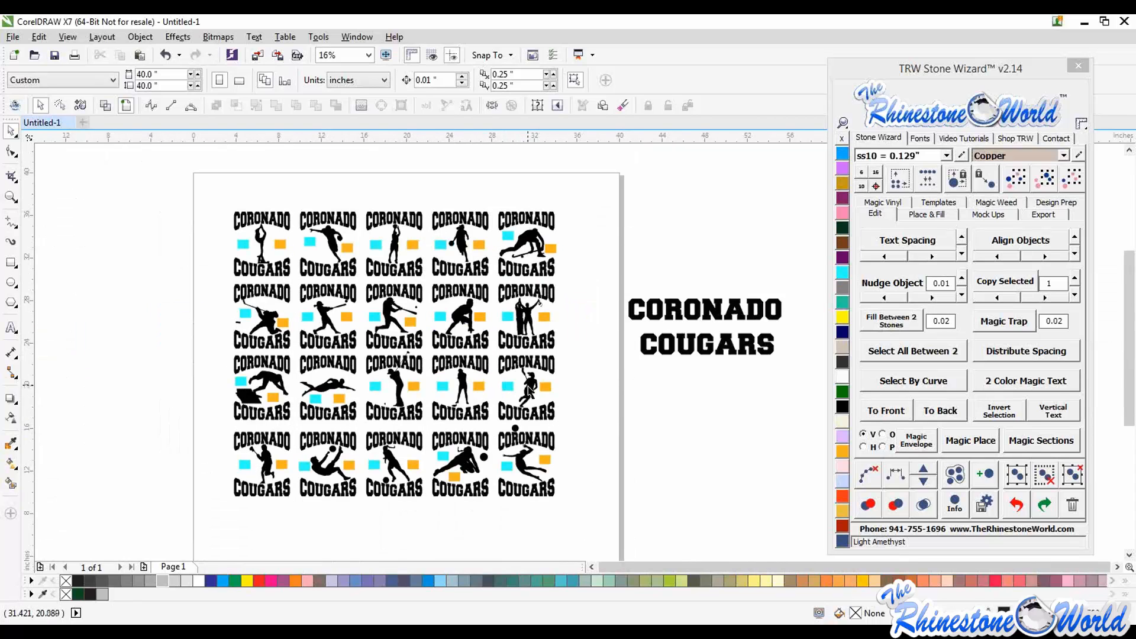
{"action": "scroll", "coordinate": [456, 407], "scroll_direction": "up", "scroll_amount": 2}
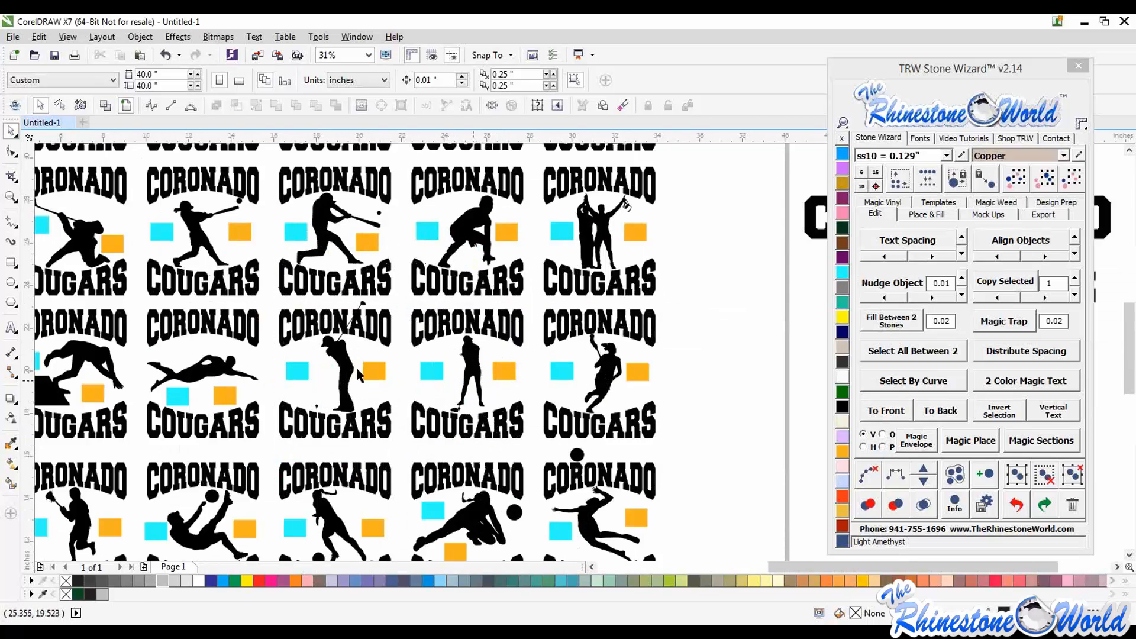
{"action": "scroll", "coordinate": [352, 371], "scroll_direction": "down", "scroll_amount": 2}
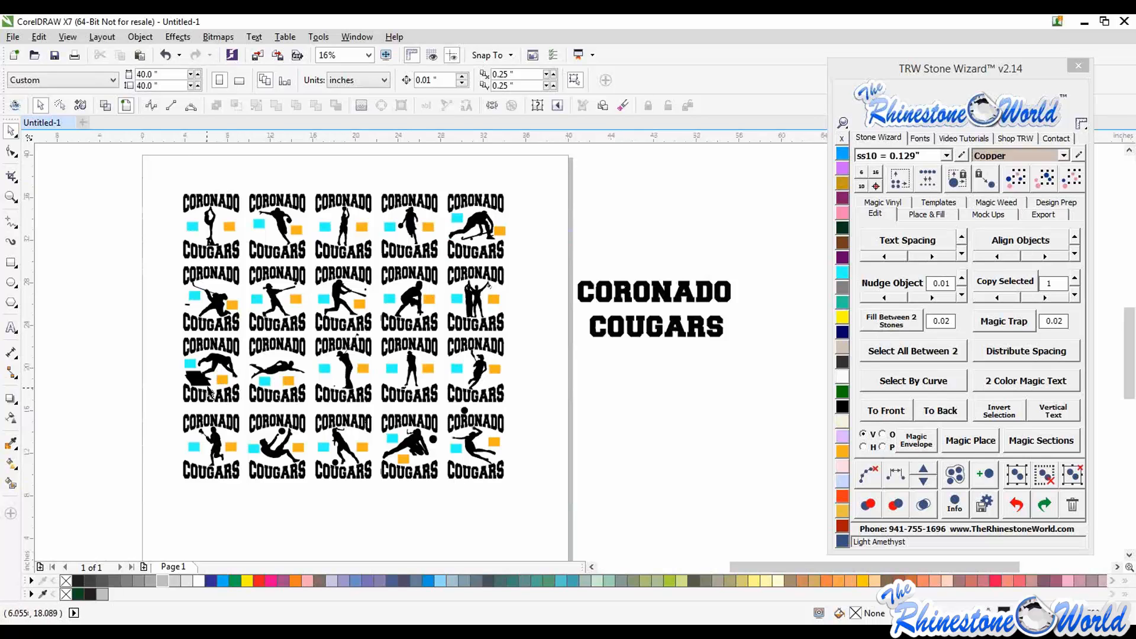
{"action": "scroll", "coordinate": [210, 393], "scroll_direction": "up", "scroll_amount": 2}
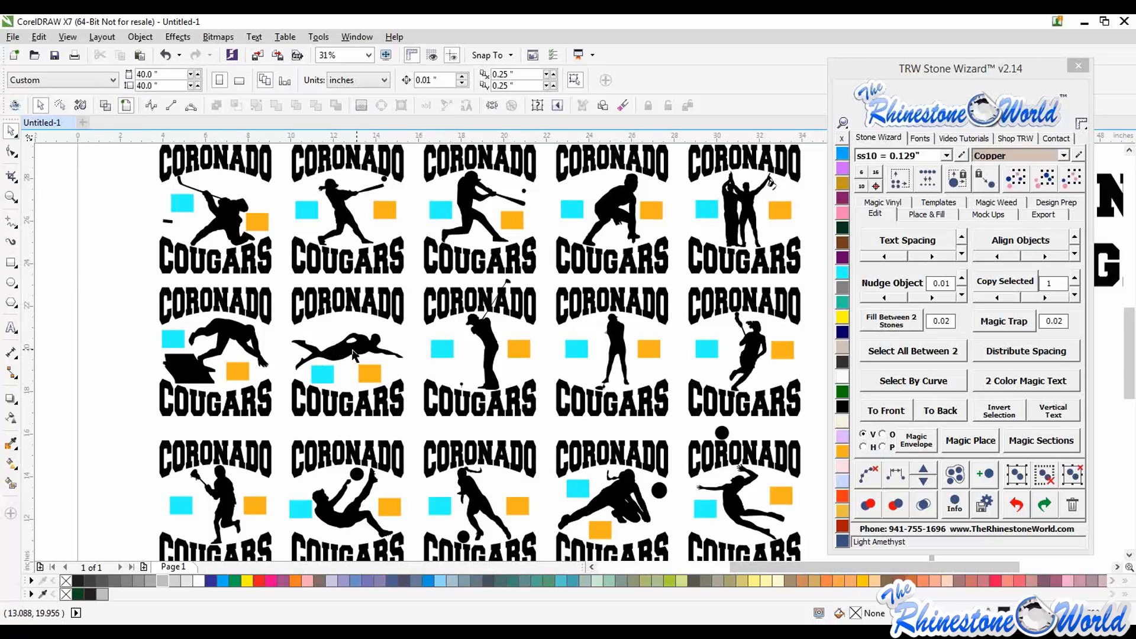
{"action": "scroll", "coordinate": [238, 376], "scroll_direction": "down", "scroll_amount": 2}
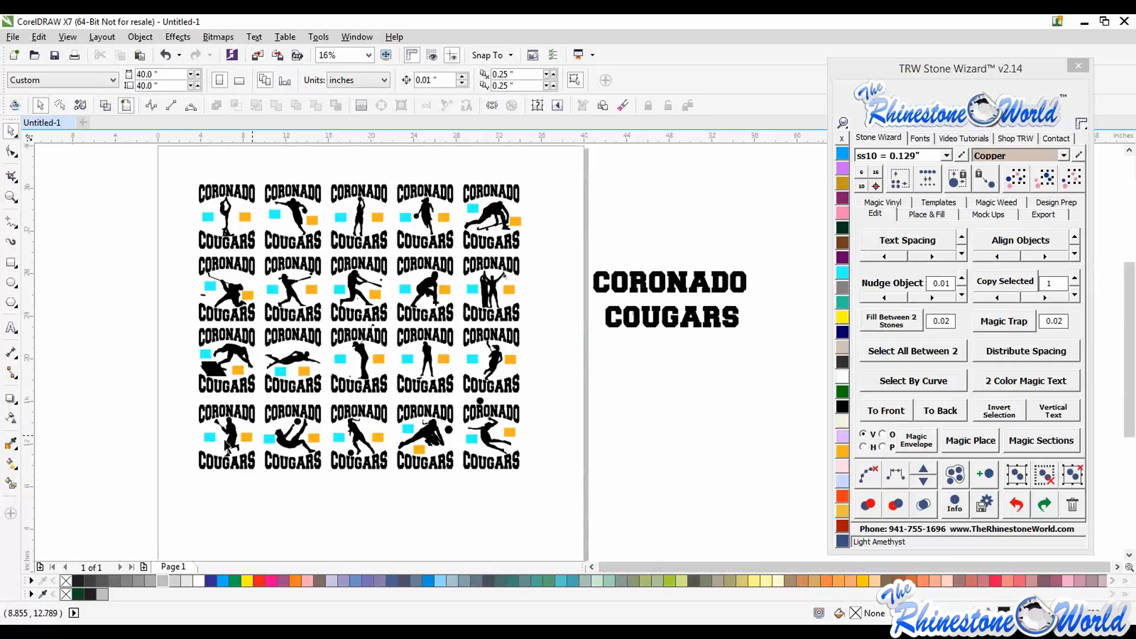
{"action": "scroll", "coordinate": [226, 445], "scroll_direction": "up", "scroll_amount": 2}
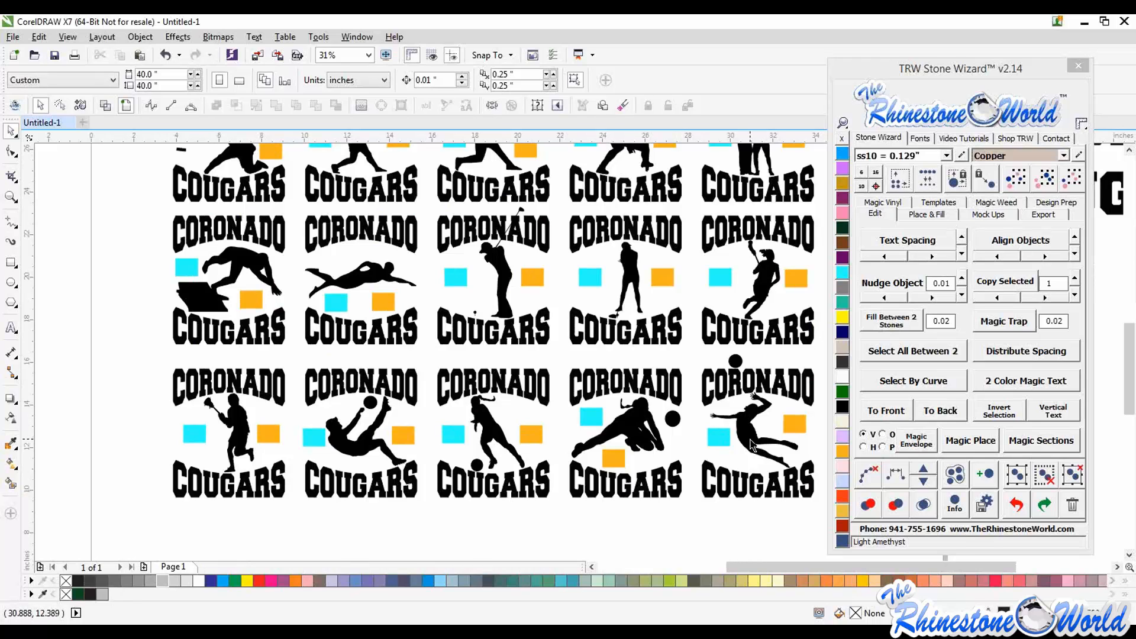
{"action": "scroll", "coordinate": [533, 385], "scroll_direction": "down", "scroll_amount": 2}
{"action": "scroll", "coordinate": [556, 367], "scroll_direction": "up", "scroll_amount": 1}
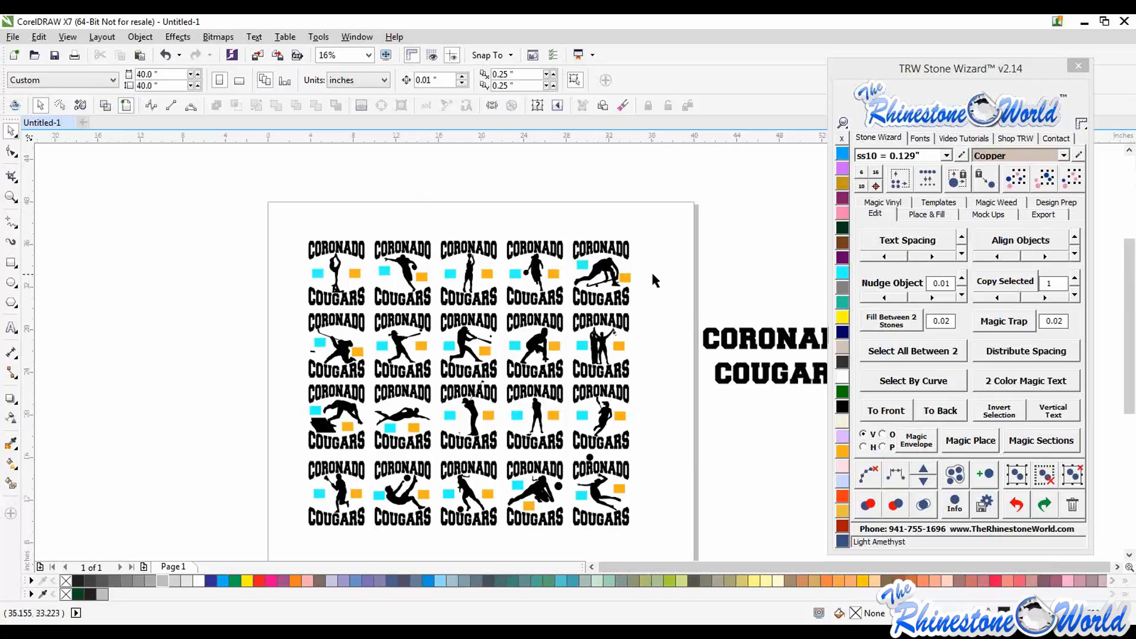
{"action": "scroll", "coordinate": [468, 280], "scroll_direction": "down", "scroll_amount": 1}
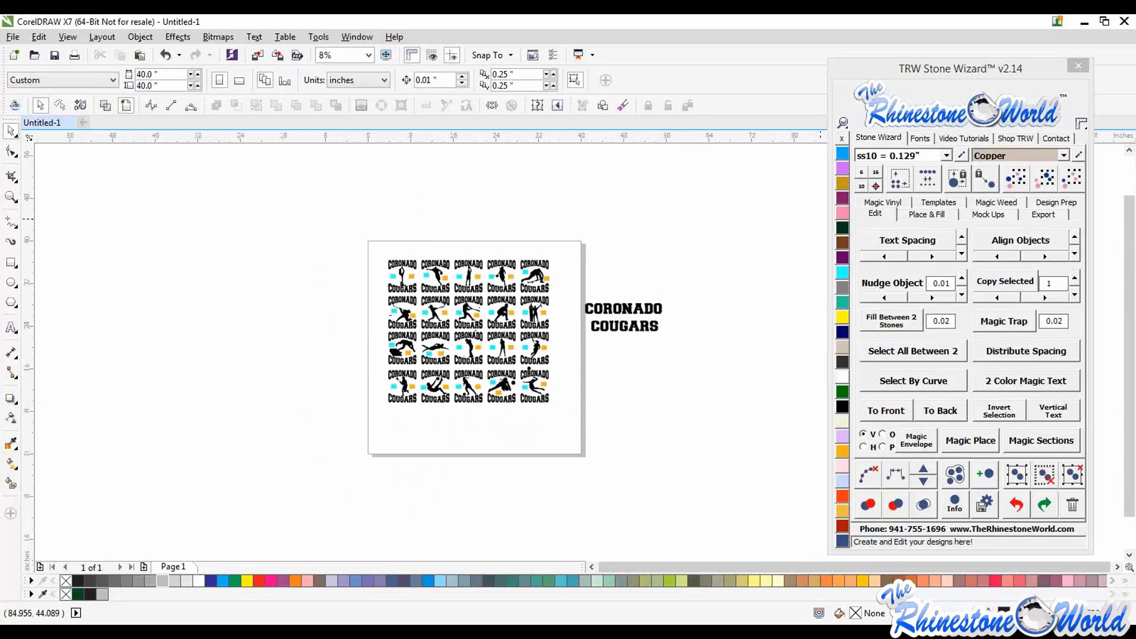
Switch to The Rhinestone World store in the browser and view the products in the Fundraising Packs category
{"action": "left_click_drag", "start_coordinate": [1135, 98], "coordinate": [276, 12]}
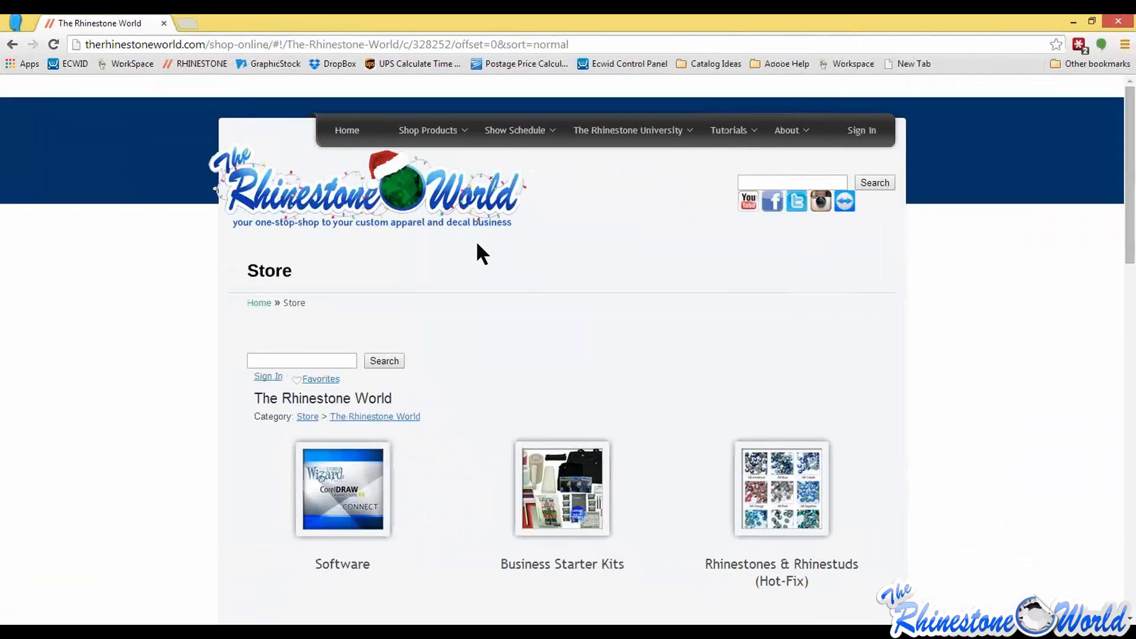
{"action": "scroll", "coordinate": [489, 336], "scroll_direction": "down", "scroll_amount": 3}
{"action": "scroll", "coordinate": [489, 350], "scroll_direction": "down", "scroll_amount": 5}
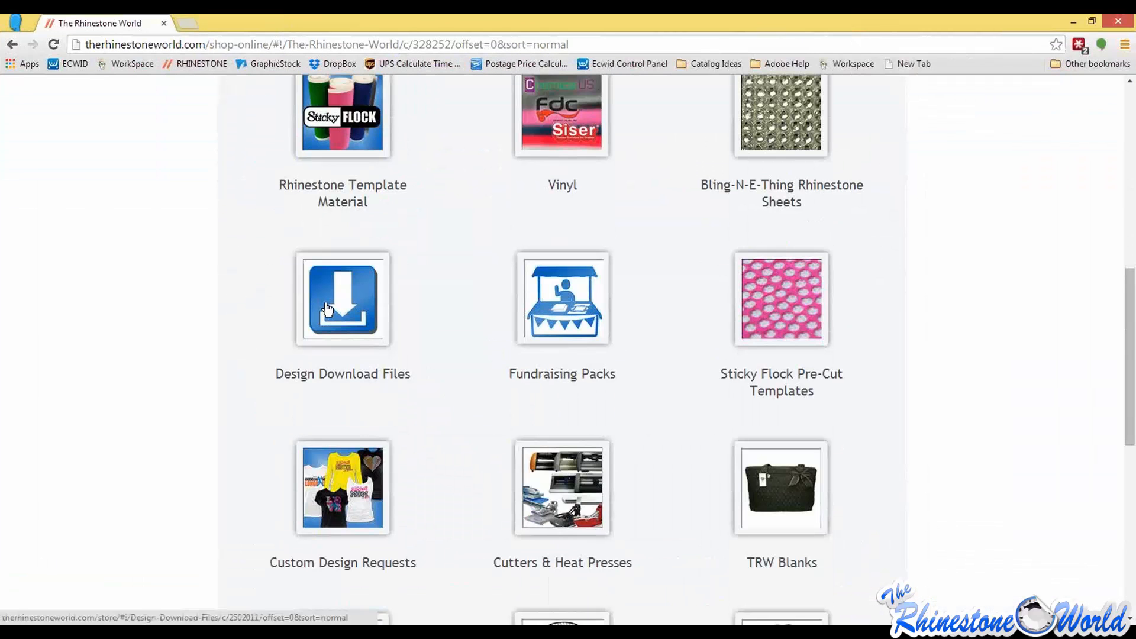
{"action": "left_click", "coordinate": [579, 319]}
{"action": "scroll", "coordinate": [608, 340], "scroll_direction": "down", "scroll_amount": 1}
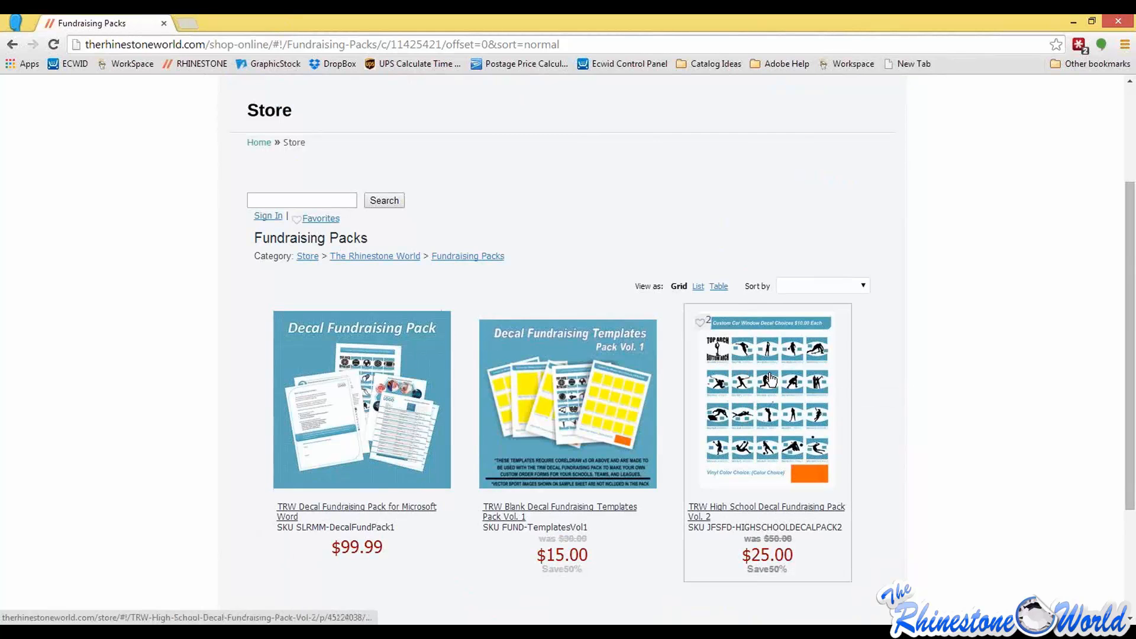
{"action": "scroll", "coordinate": [710, 388], "scroll_direction": "down", "scroll_amount": 1}
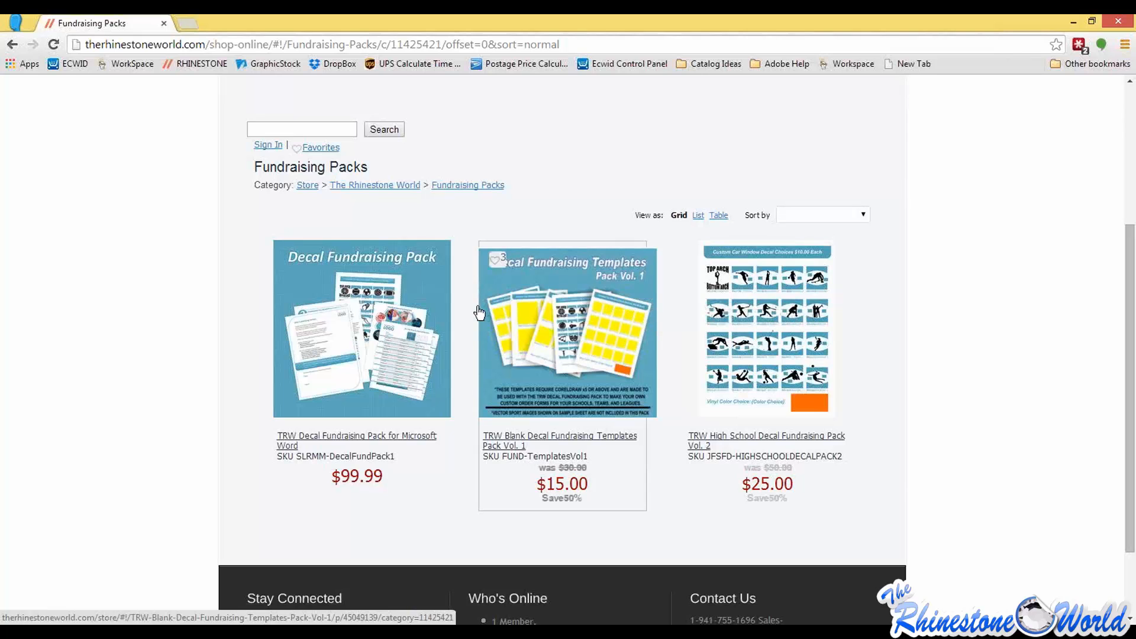
Switch back to the CorelDRAW document with the CORONADO COUGARS decals
{"action": "left_click", "coordinate": [474, 632]}
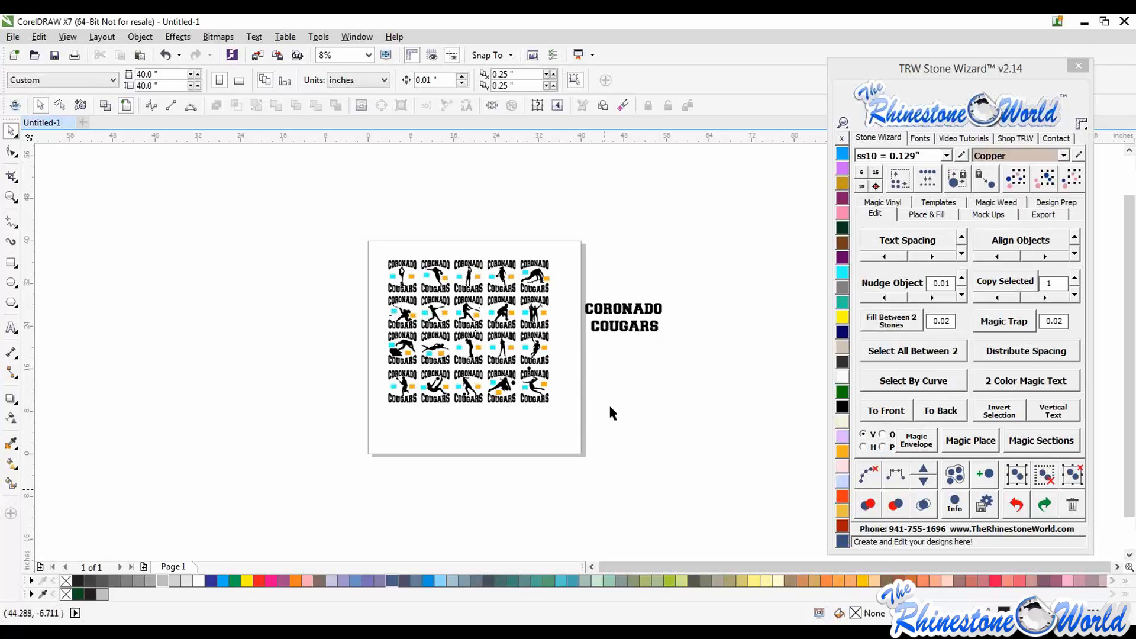
{"action": "scroll", "coordinate": [560, 425], "scroll_direction": "up", "scroll_amount": 1}
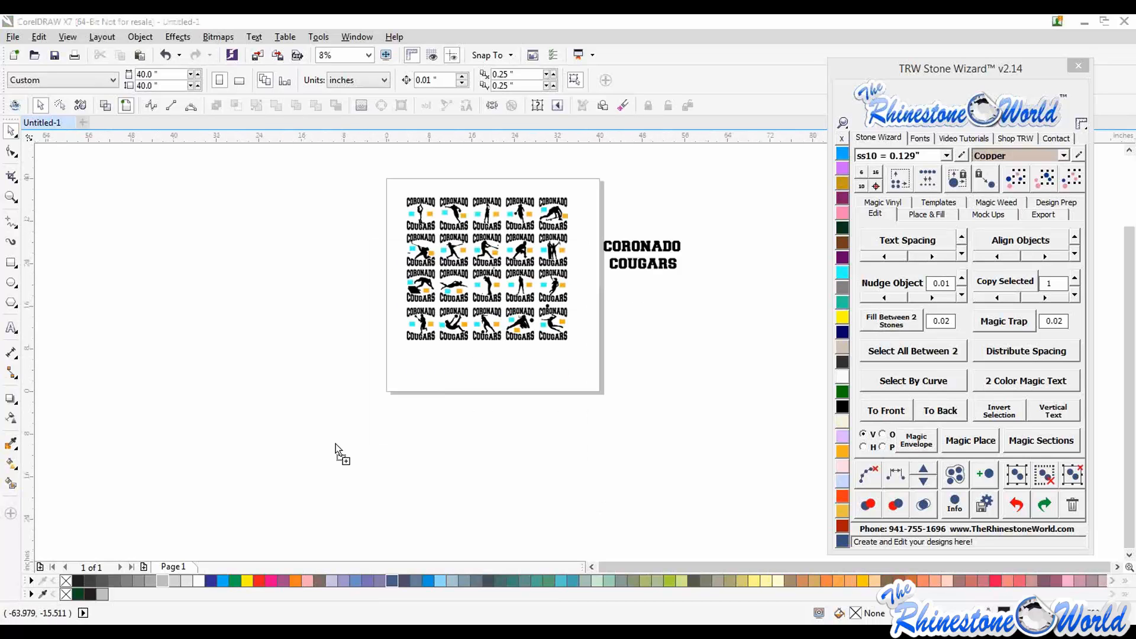
Place the fundraiser template with three rows of four yellow boxes beside the page, view it and delete it
{"action": "left_click_drag", "start_coordinate": [335, 448], "coordinate": [280, 405]}
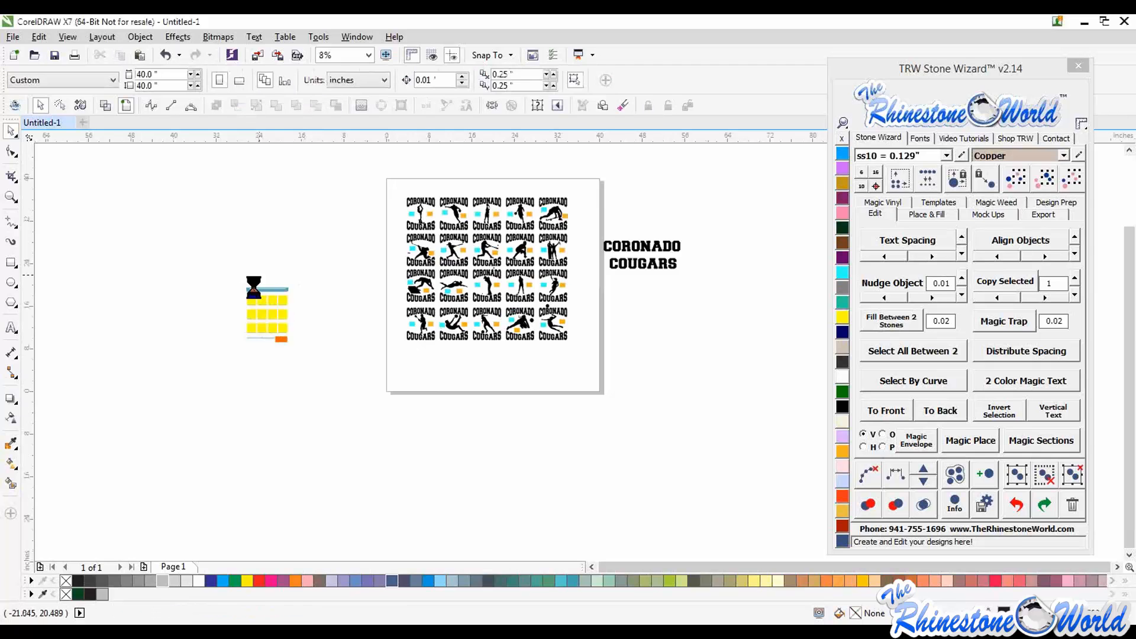
{"action": "scroll", "coordinate": [253, 289], "scroll_direction": "up", "scroll_amount": 2}
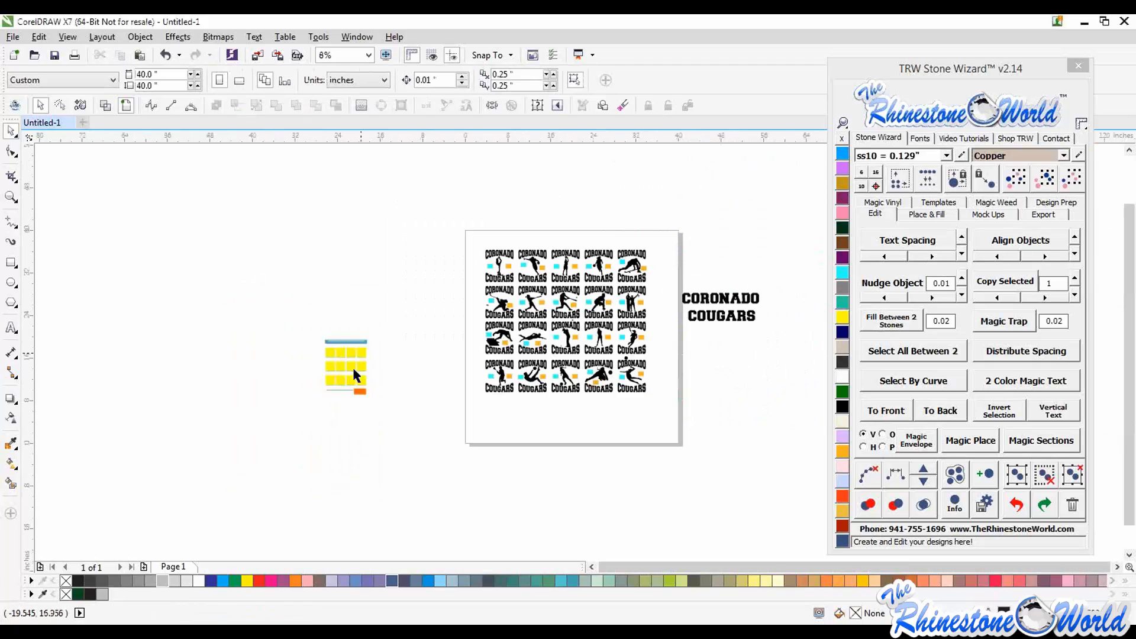
{"action": "scroll", "coordinate": [354, 362], "scroll_direction": "up", "scroll_amount": 1}
{"action": "scroll", "coordinate": [355, 358], "scroll_direction": "down", "scroll_amount": 3}
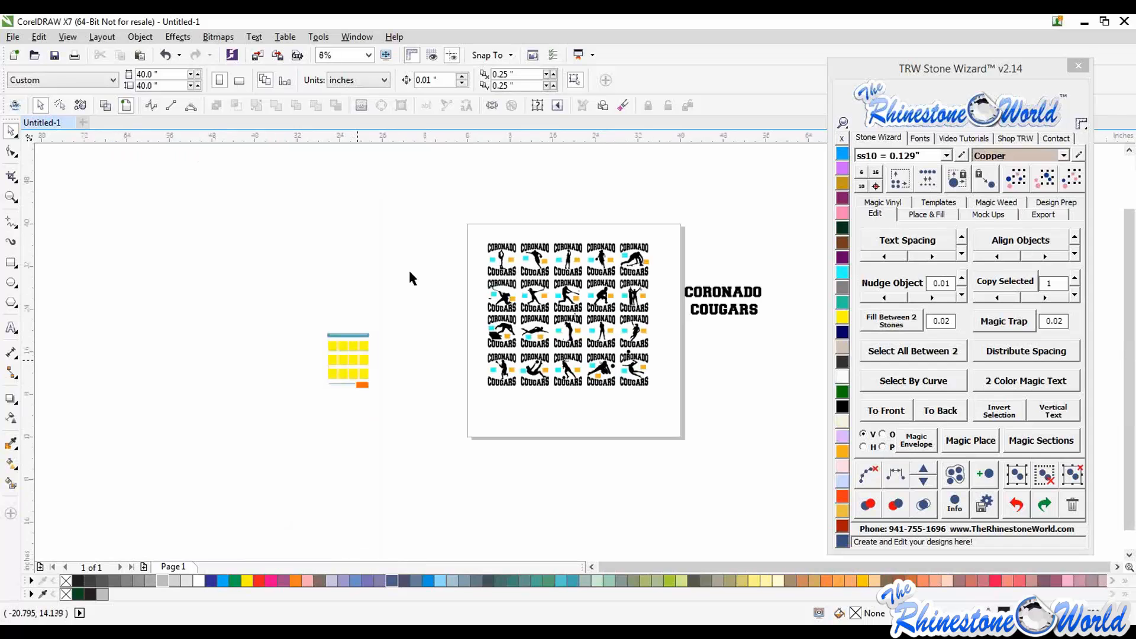
{"action": "left_click_drag", "start_coordinate": [408, 269], "coordinate": [392, 412]}
{"action": "key", "text": "Delete"}
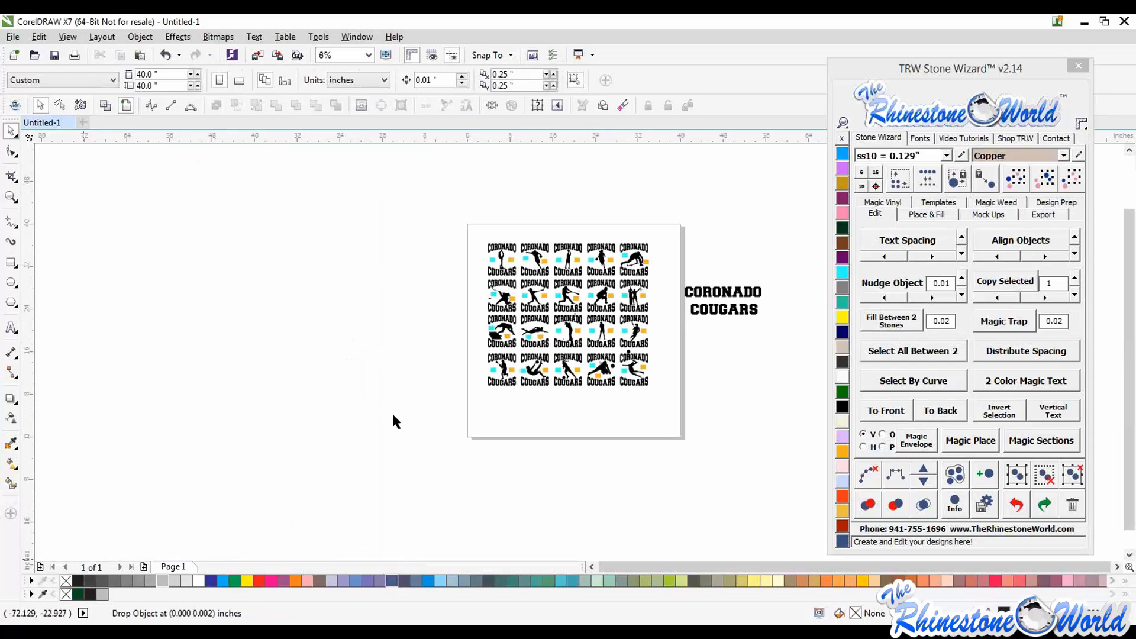
Place the fundraiser template with four rows of five yellow boxes beside the page, view it and delete it
{"action": "left_click", "coordinate": [375, 323]}
{"action": "scroll", "coordinate": [376, 327], "scroll_direction": "up", "scroll_amount": 1}
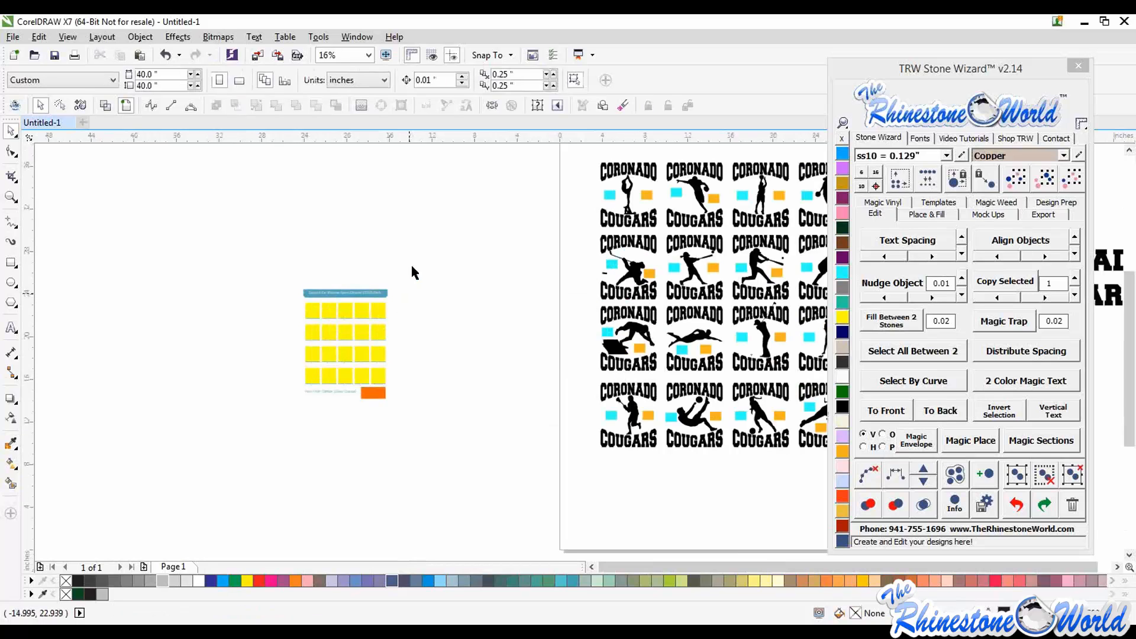
{"action": "left_click_drag", "start_coordinate": [411, 272], "coordinate": [275, 417]}
{"action": "key", "text": "Delete"}
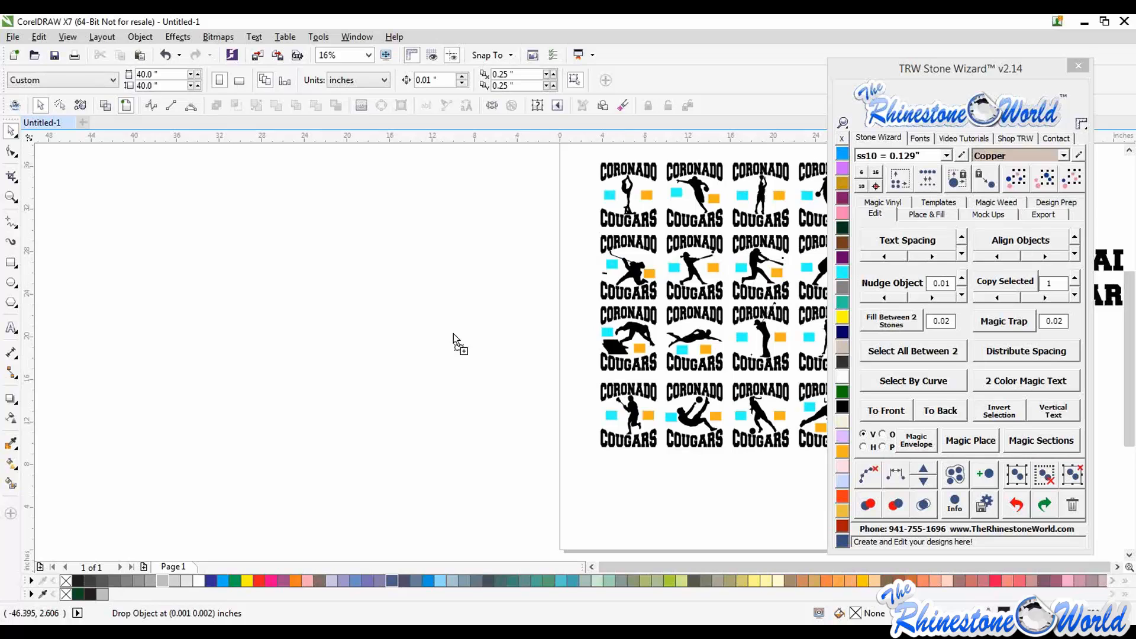
Place the TRW Decal Fundraiser 4 Pack Template in the empty area beside the page
{"action": "left_click_drag", "start_coordinate": [453, 333], "coordinate": [453, 333]}
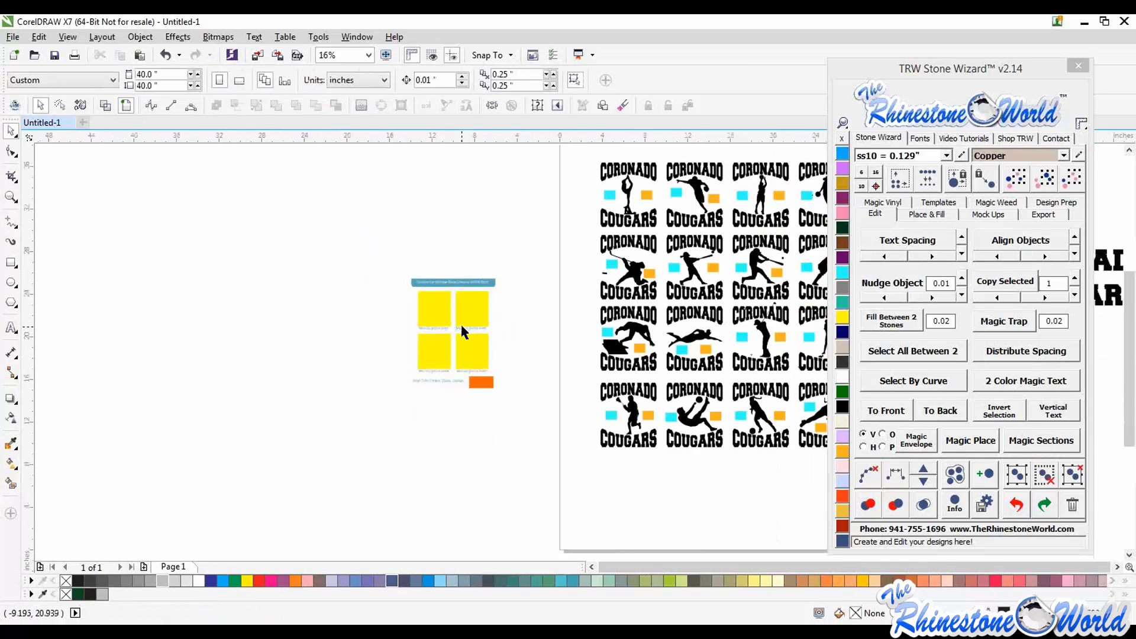
{"action": "left_click_drag", "start_coordinate": [353, 225], "coordinate": [509, 409]}
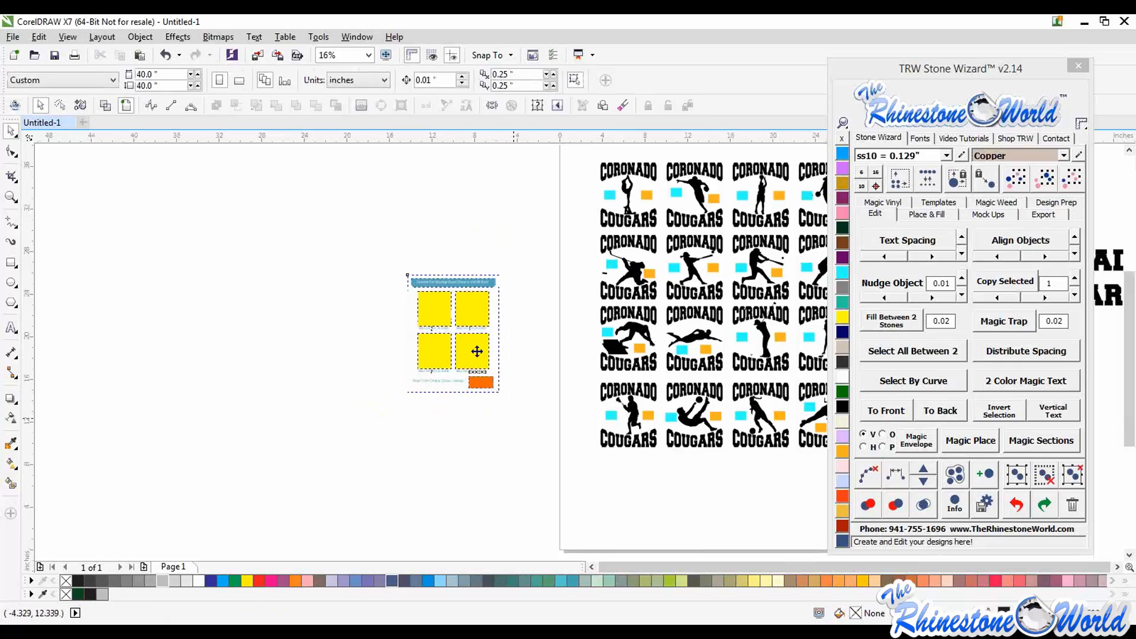
{"action": "scroll", "coordinate": [475, 349], "scroll_direction": "down", "scroll_amount": 1}
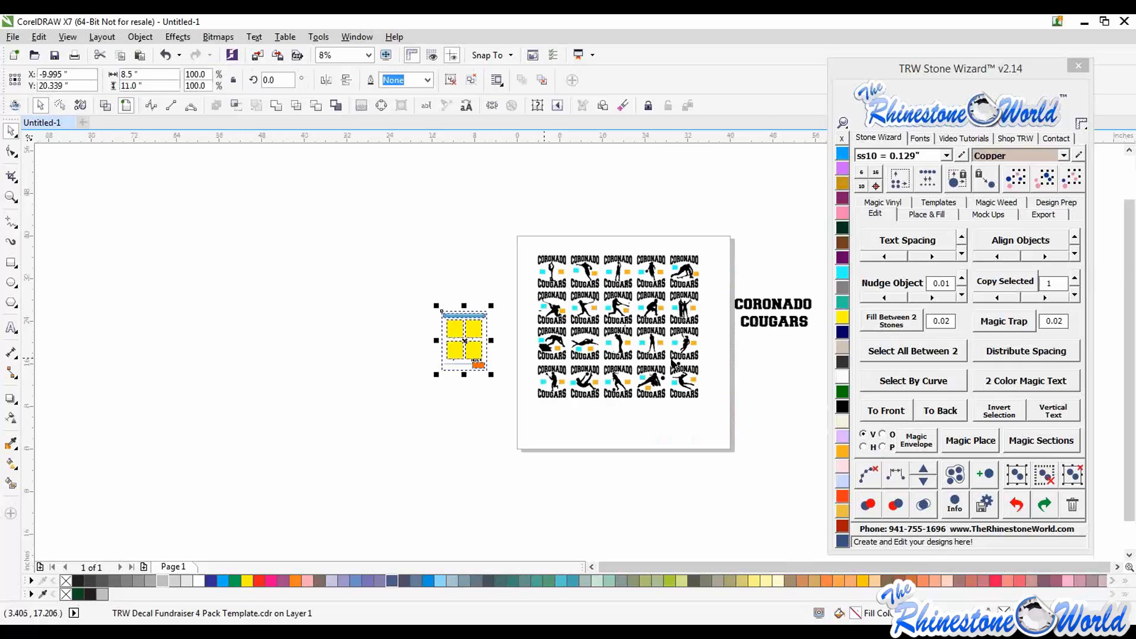
Delete the loose COUGARS and CORONADO text objects beside the page
{"action": "left_click", "coordinate": [805, 325]}
{"action": "key", "text": "Delete"}
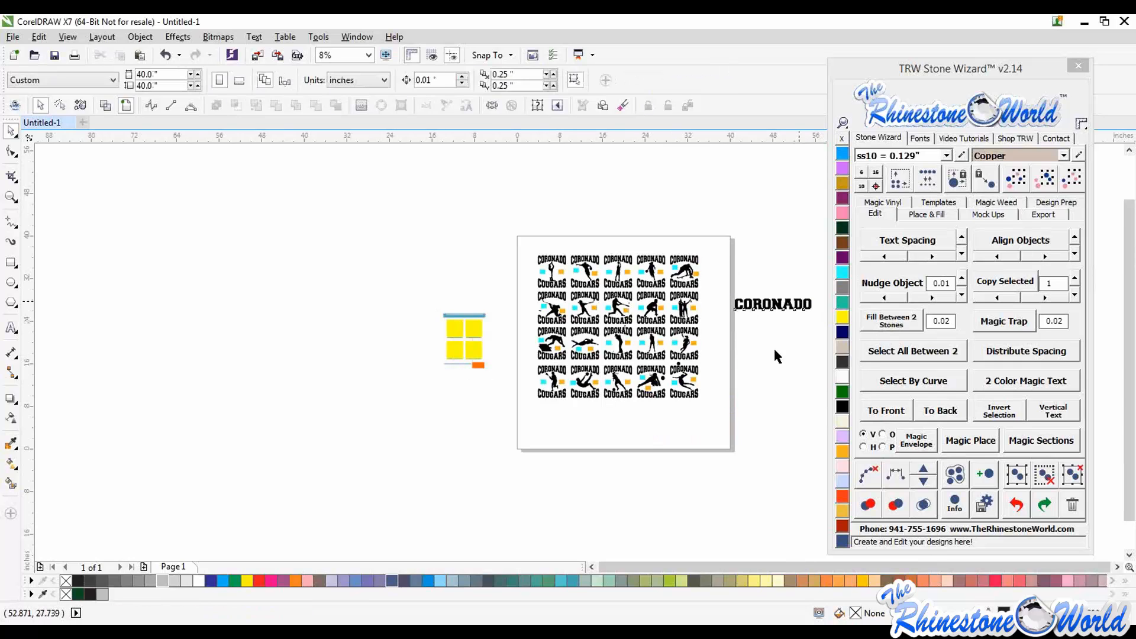
{"action": "left_click", "coordinate": [773, 304]}
{"action": "key", "text": "Delete"}
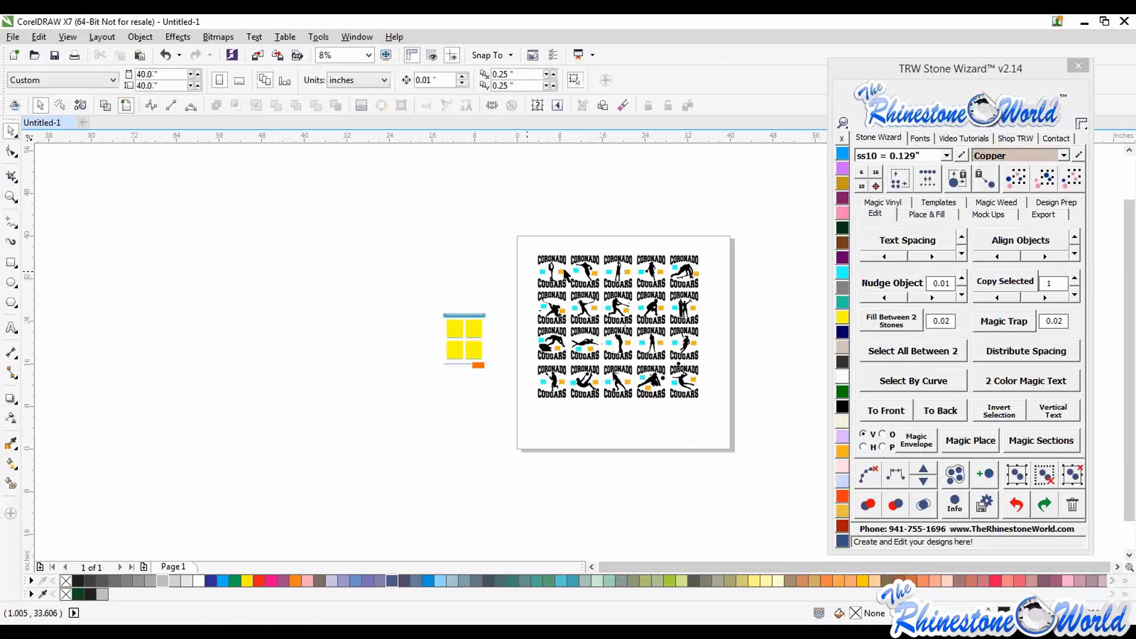
Move the four-pack fundraiser template up and closer to the page, and deselect it
{"action": "left_click_drag", "start_coordinate": [509, 290], "coordinate": [389, 410]}
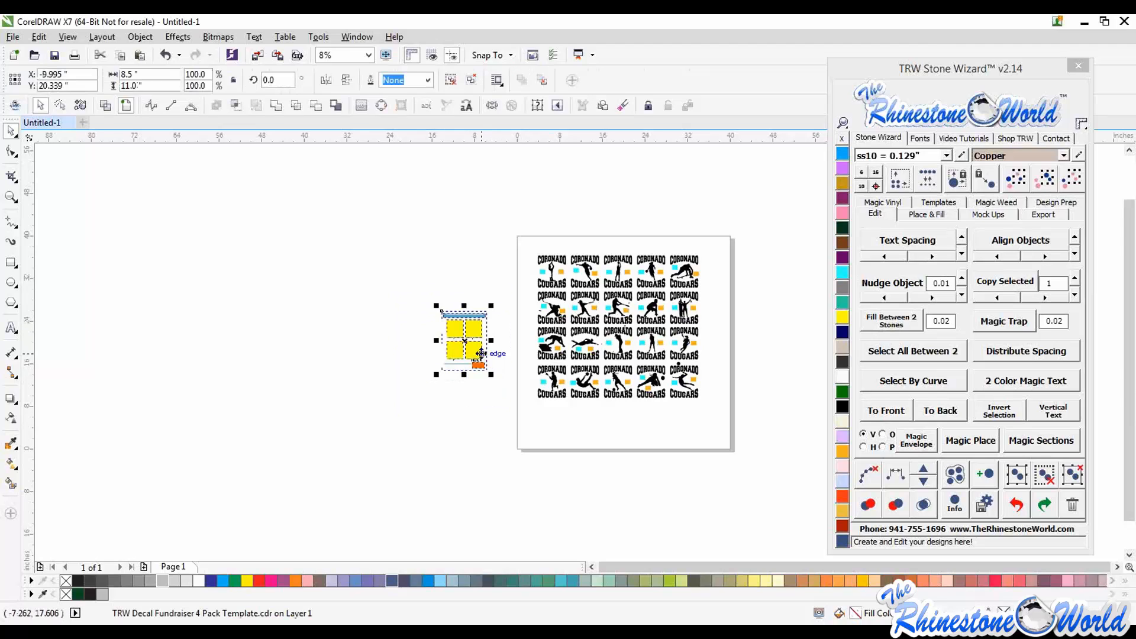
{"action": "left_click_drag", "start_coordinate": [477, 354], "coordinate": [494, 337]}
{"action": "left_click_drag", "start_coordinate": [495, 404], "coordinate": [502, 371]}
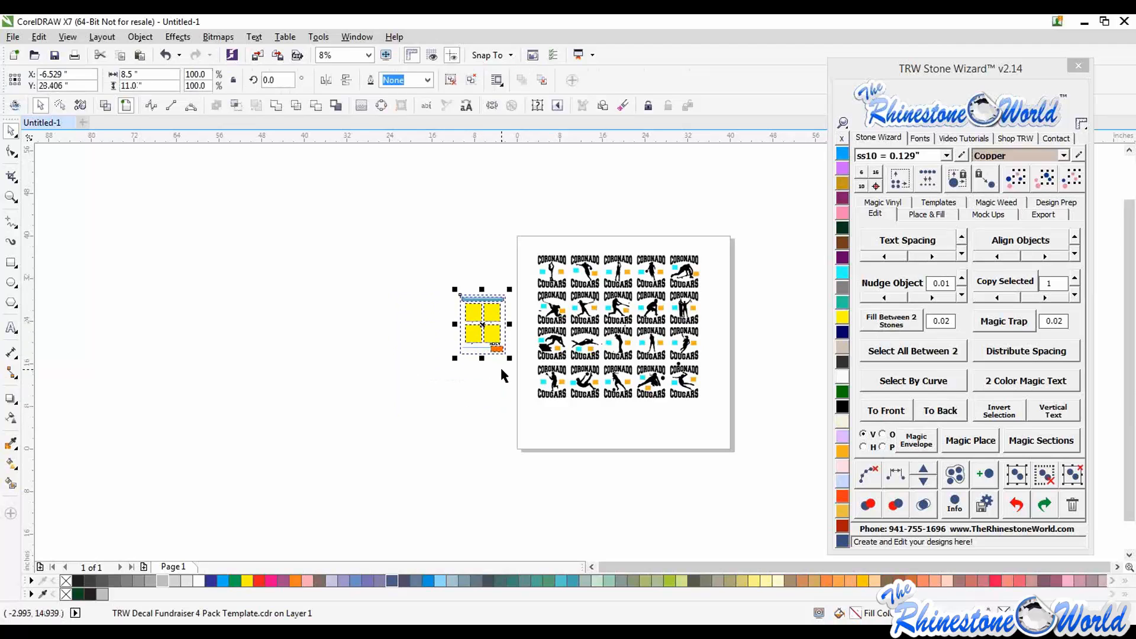
{"action": "left_click", "coordinate": [465, 376]}
Examine the four-pack template's price heading, yellow decal boxes, SKU and decal name labels, and vinyl color choice swatch
{"action": "scroll", "coordinate": [523, 314], "scroll_direction": "up", "scroll_amount": 1}
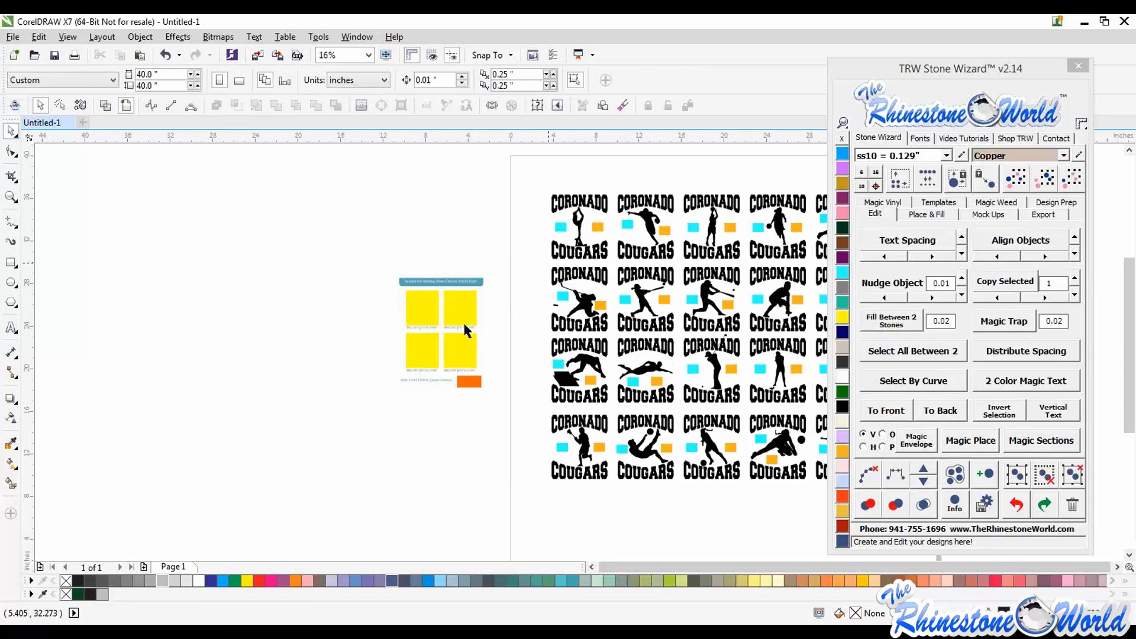
{"action": "scroll", "coordinate": [461, 323], "scroll_direction": "up", "scroll_amount": 2}
{"action": "scroll", "coordinate": [461, 314], "scroll_direction": "down", "scroll_amount": 1}
{"action": "scroll", "coordinate": [423, 251], "scroll_direction": "up", "scroll_amount": 1}
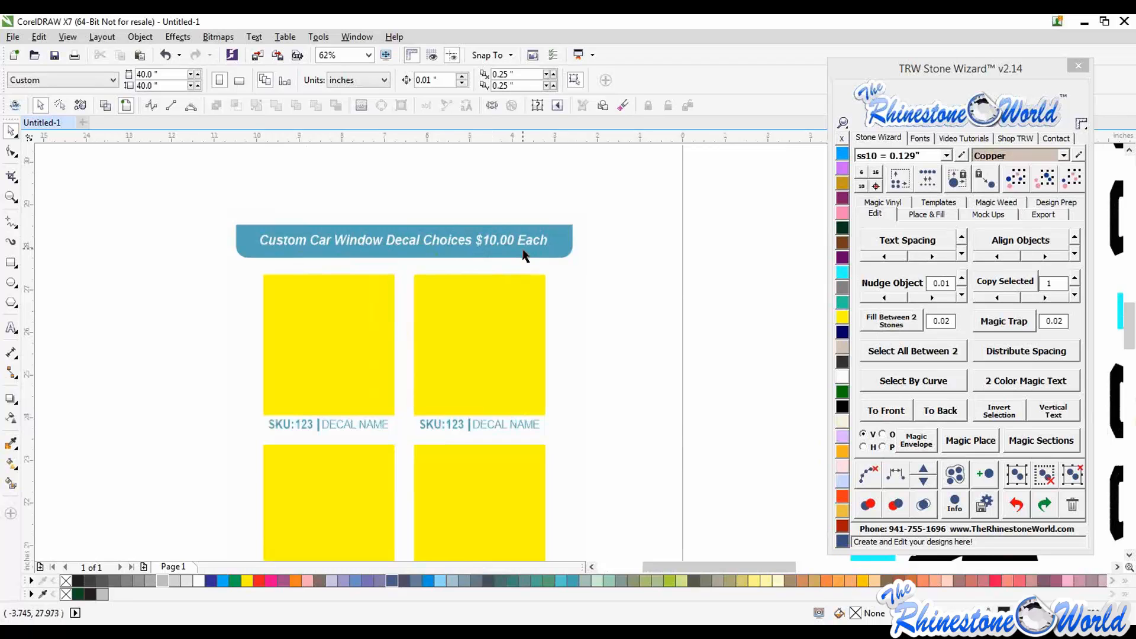
{"action": "scroll", "coordinate": [523, 254], "scroll_direction": "down", "scroll_amount": 1}
{"action": "scroll", "coordinate": [510, 455], "scroll_direction": "up", "scroll_amount": 1}
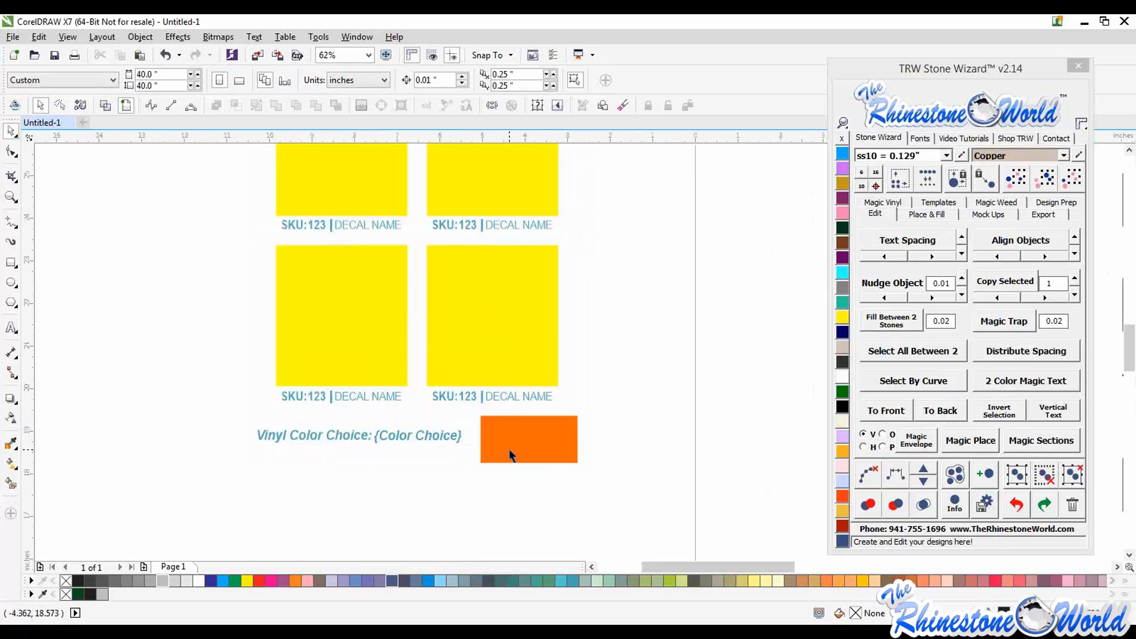
{"action": "scroll", "coordinate": [510, 444], "scroll_direction": "down", "scroll_amount": 1}
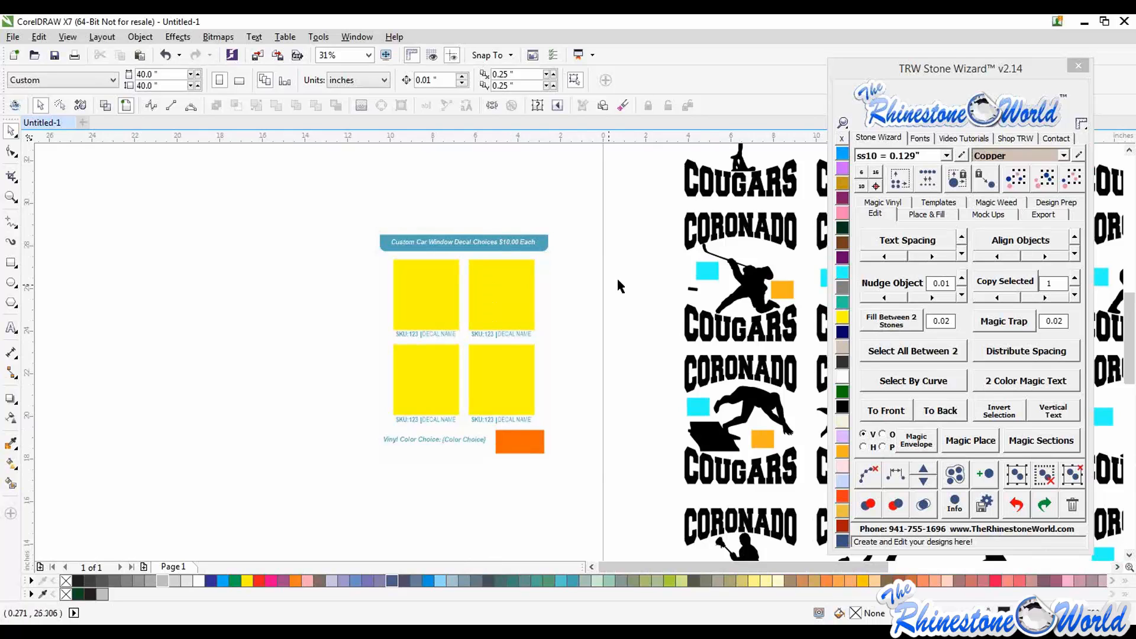
Select all orange and all light blue placeholder squares in the decals by colour and delete them
{"action": "scroll", "coordinate": [578, 289], "scroll_direction": "down", "scroll_amount": 2}
{"action": "left_click", "coordinate": [675, 216]}
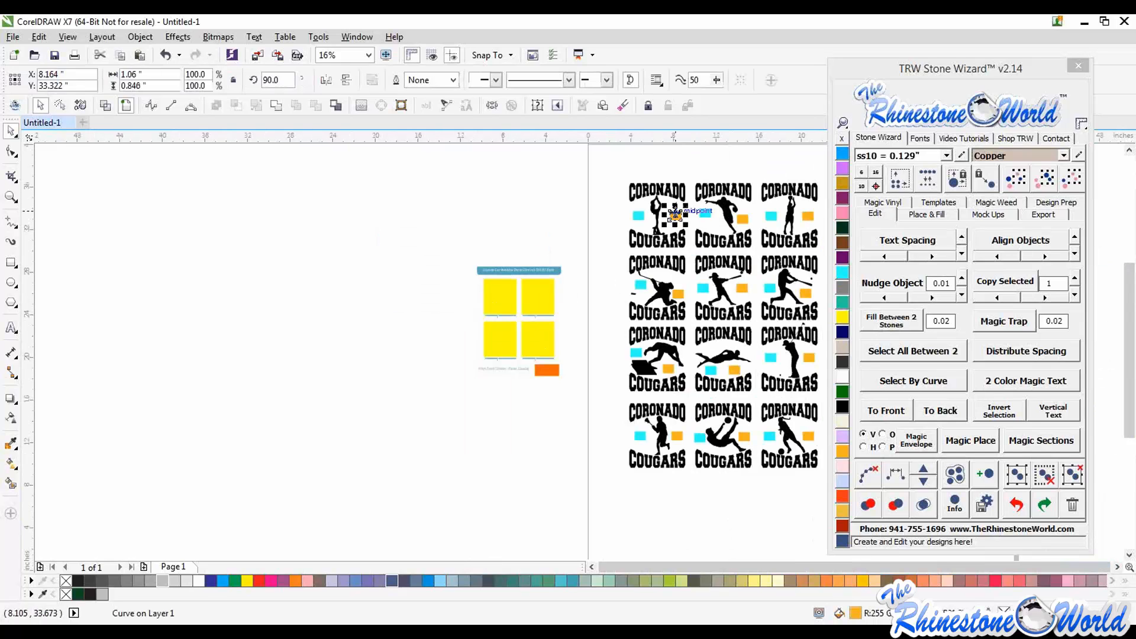
{"action": "left_click", "coordinate": [1050, 179]}
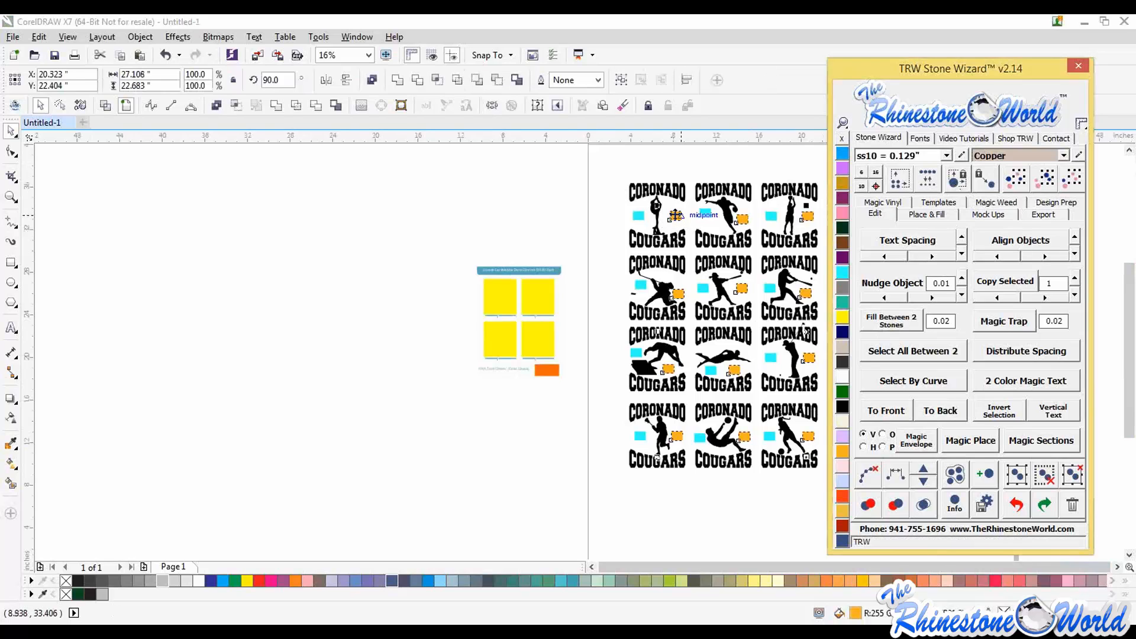
{"action": "left_click", "coordinate": [639, 215]}
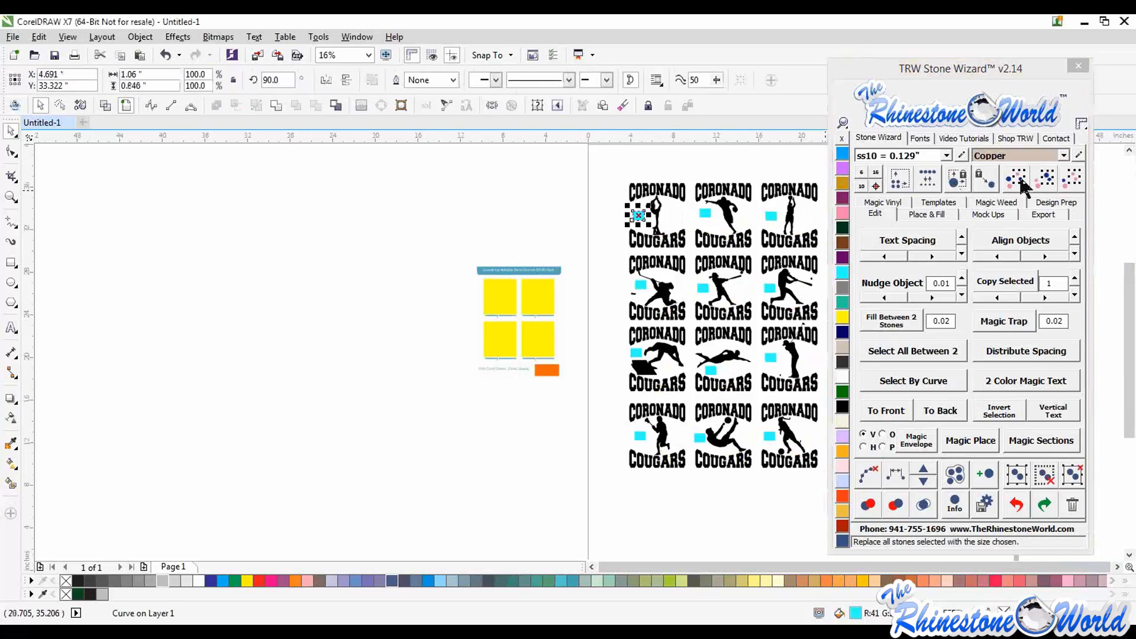
{"action": "left_click", "coordinate": [1051, 179]}
{"action": "key", "text": "Delete"}
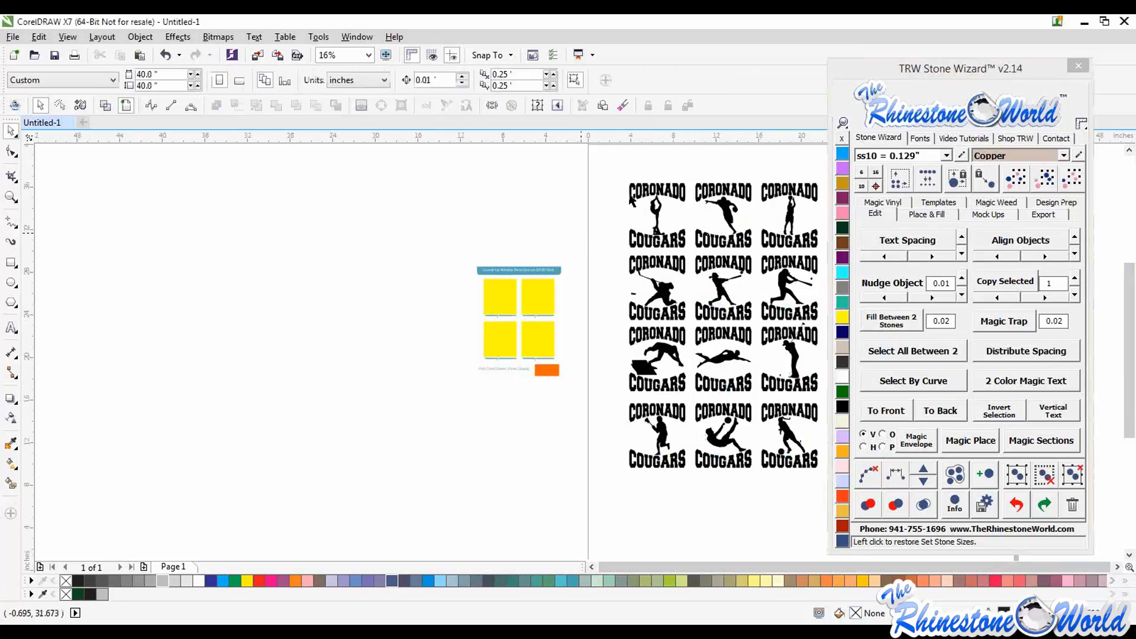
Group the raised-leg figure decal and the diving swimmer decal separately and move both to the far side of the fundraiser template
{"action": "left_click_drag", "start_coordinate": [605, 164], "coordinate": [694, 254]}
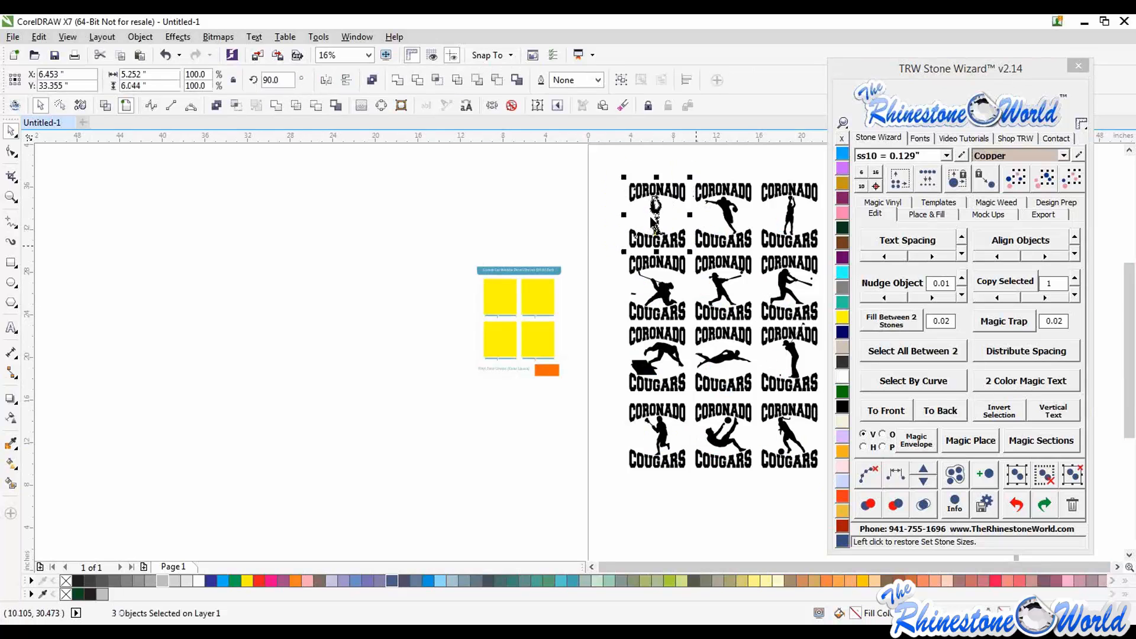
{"action": "left_click", "coordinate": [1018, 475]}
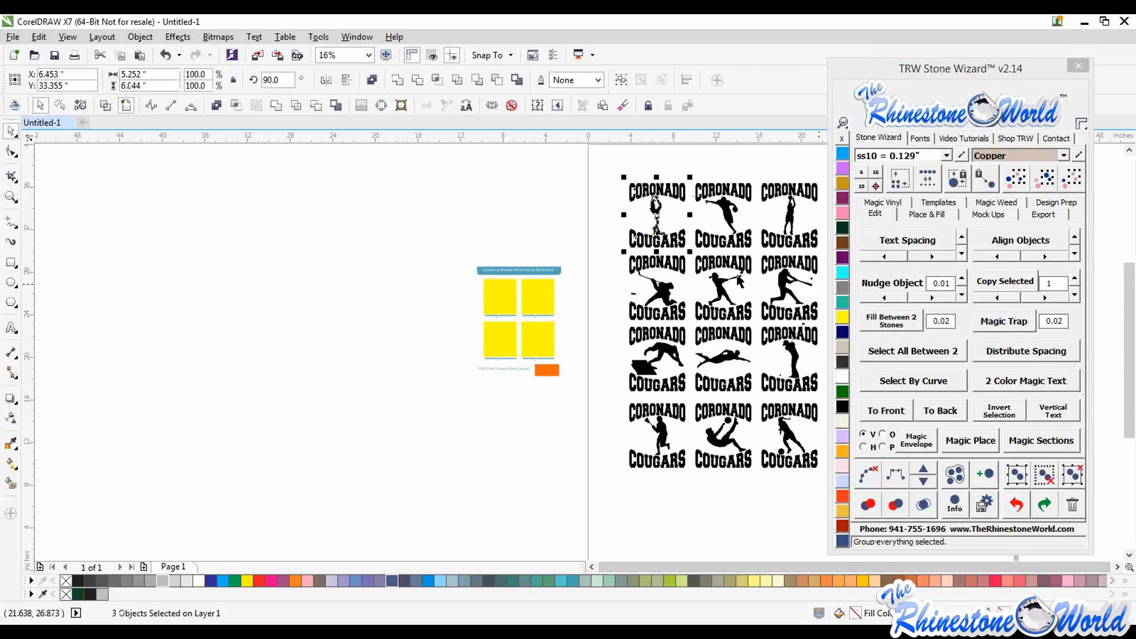
{"action": "left_click_drag", "start_coordinate": [677, 191], "coordinate": [411, 278]}
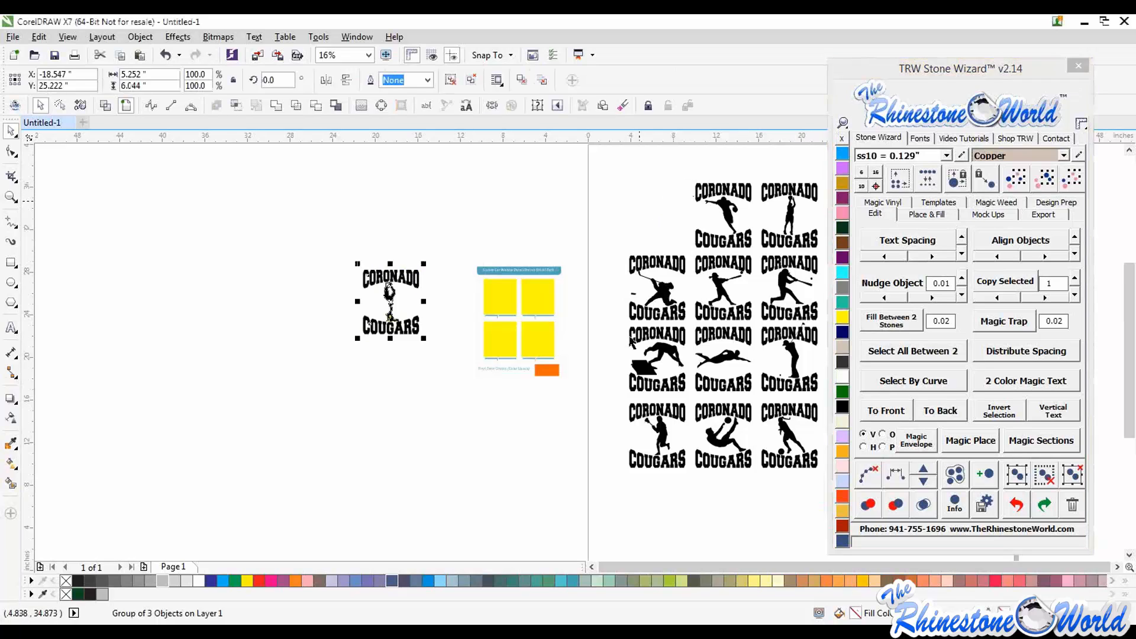
{"action": "left_click_drag", "start_coordinate": [615, 320], "coordinate": [689, 408]}
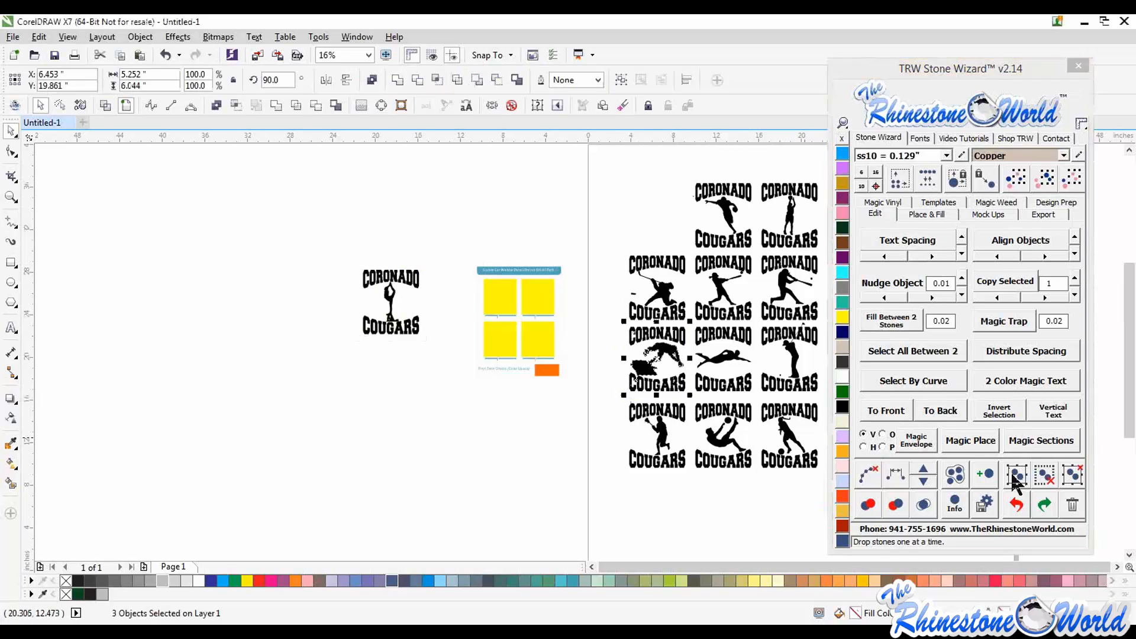
{"action": "left_click", "coordinate": [1018, 475]}
{"action": "left_click_drag", "start_coordinate": [645, 346], "coordinate": [336, 376]}
Move the bicycle-kick and running soccer player decals from the last row to below the fundraiser template, grouping each one
{"action": "left_click_drag", "start_coordinate": [679, 488], "coordinate": [758, 401]}
{"action": "left_click_drag", "start_coordinate": [556, 443], "coordinate": [550, 447]}
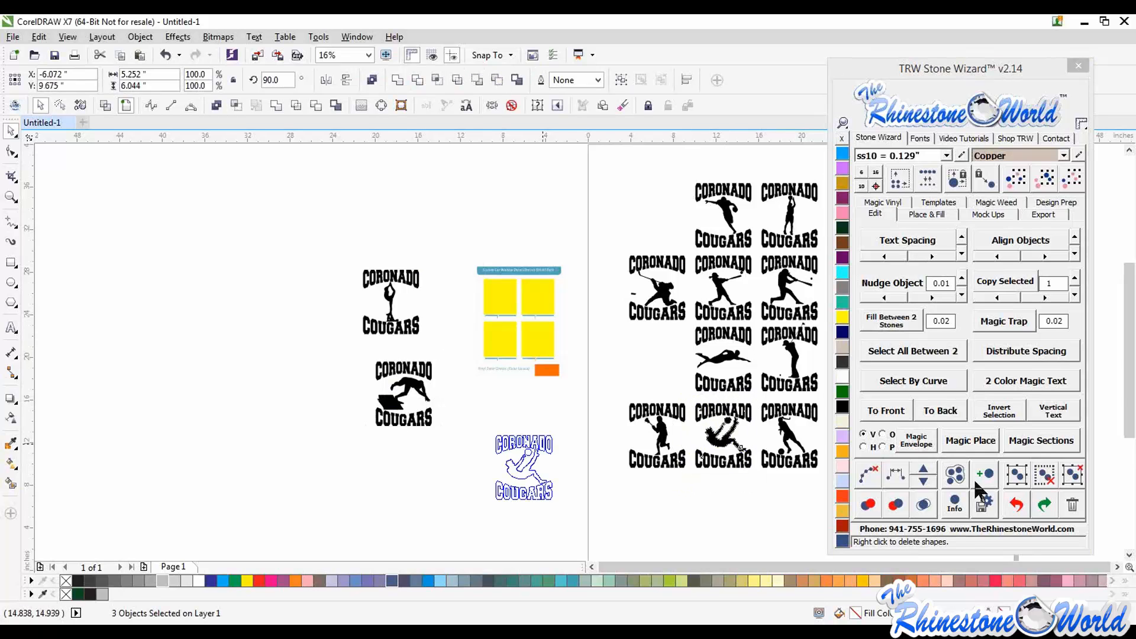
{"action": "left_click", "coordinate": [1018, 476]}
{"action": "left_click_drag", "start_coordinate": [824, 398], "coordinate": [737, 479]}
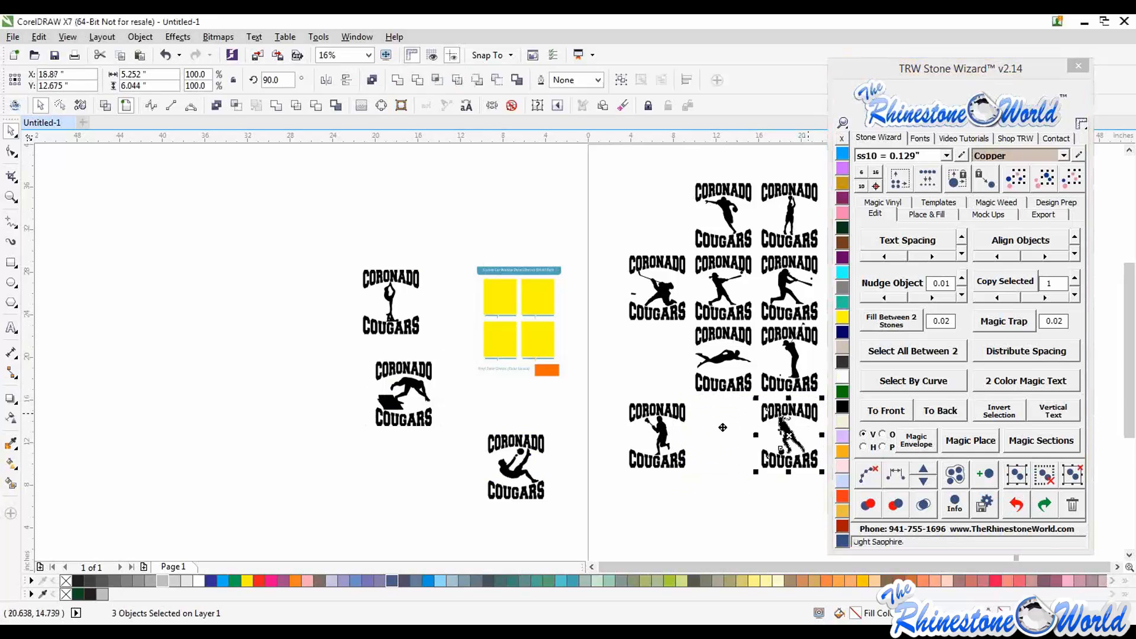
{"action": "left_click_drag", "start_coordinate": [790, 438], "coordinate": [591, 440]}
{"action": "left_click", "coordinate": [1013, 479]}
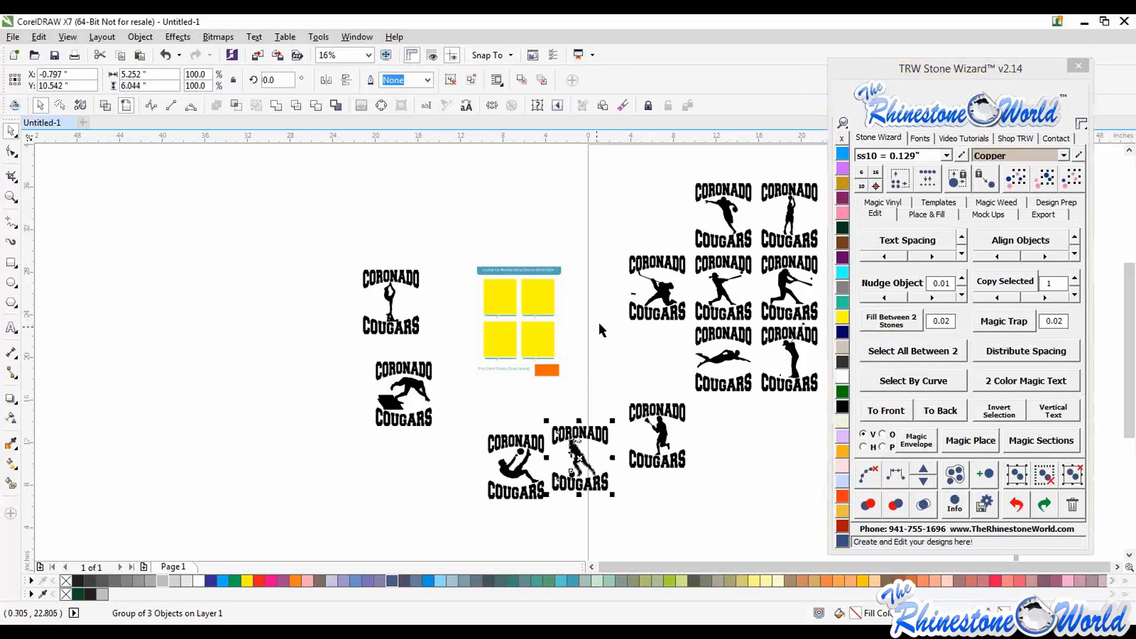
Ungroup all objects in the four-pack fundraiser template and deselect them
{"action": "left_click", "coordinate": [491, 293]}
{"action": "left_click", "coordinate": [1077, 476]}
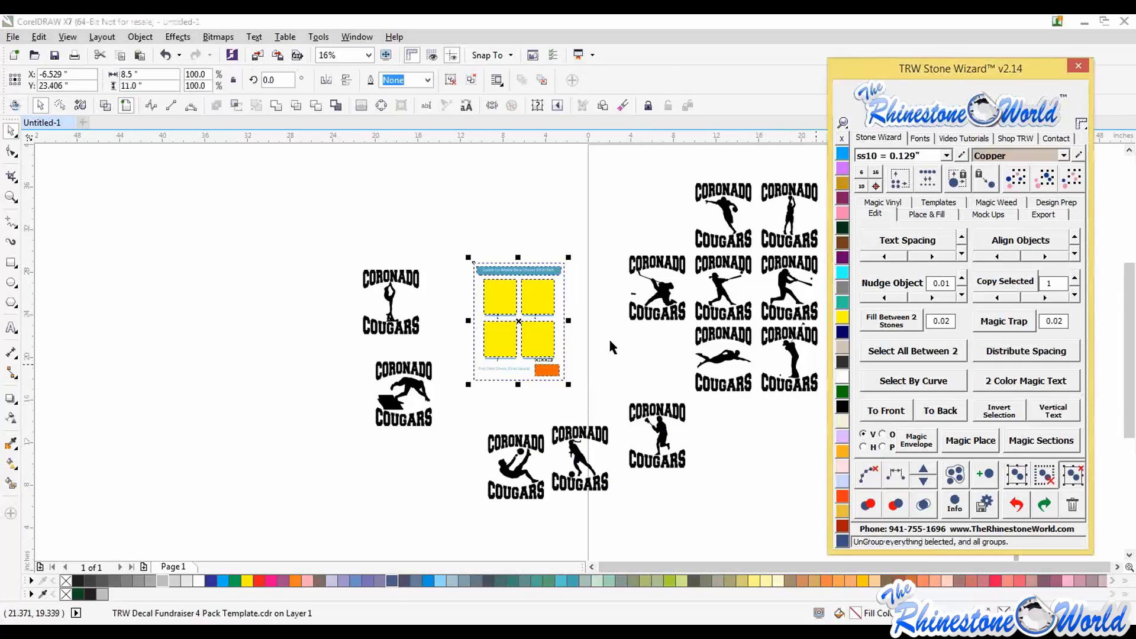
{"action": "left_click", "coordinate": [606, 335]}
Fit the raised-leg figure decal into the template's upper-left yellow box with Magic Envelope
{"action": "left_click", "coordinate": [508, 303]}
{"action": "left_click", "coordinate": [405, 276], "text": "shift"}
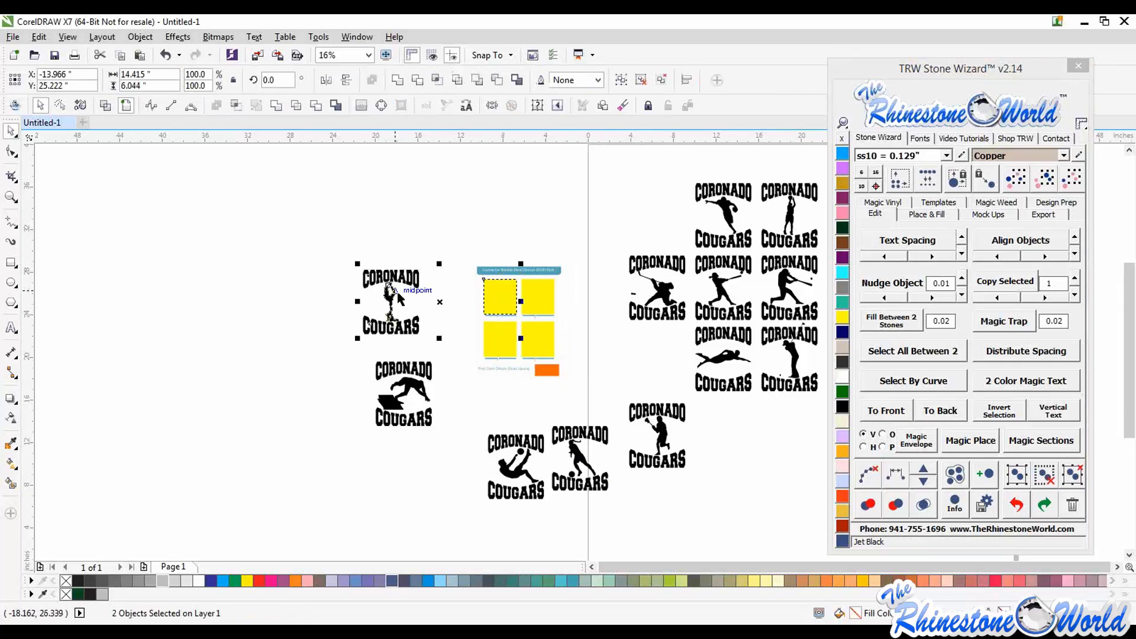
{"action": "left_click", "coordinate": [907, 438]}
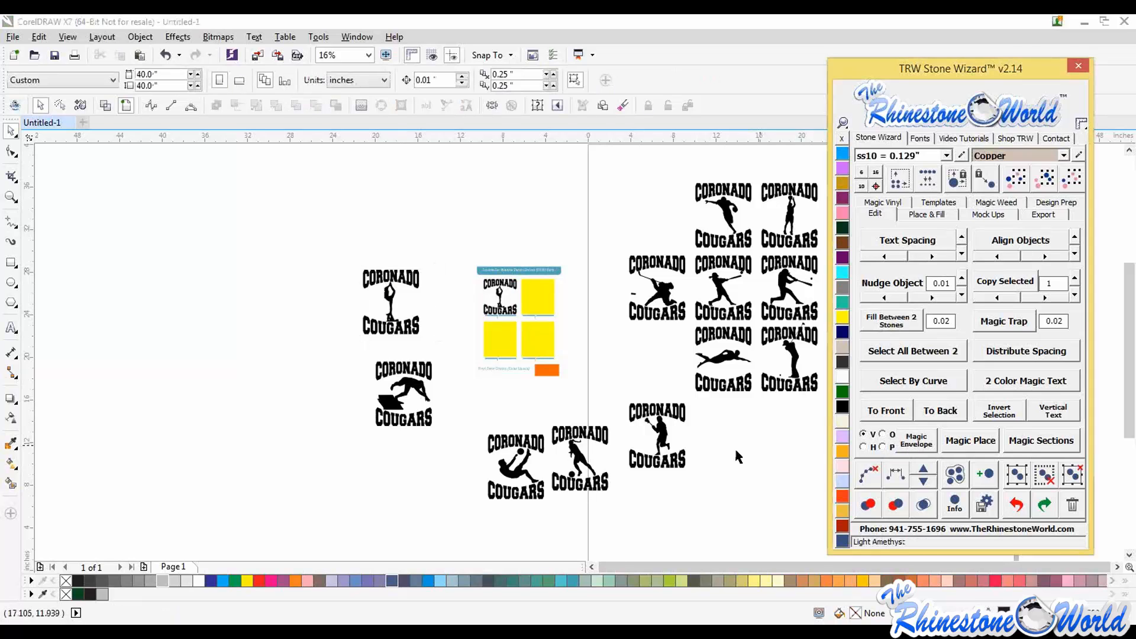
Fit the diving swimmer decal into the template's upper-right yellow box with Magic Envelope
{"action": "scroll", "coordinate": [513, 312], "scroll_direction": "up", "scroll_amount": 3}
{"action": "scroll", "coordinate": [516, 311], "scroll_direction": "down", "scroll_amount": 4}
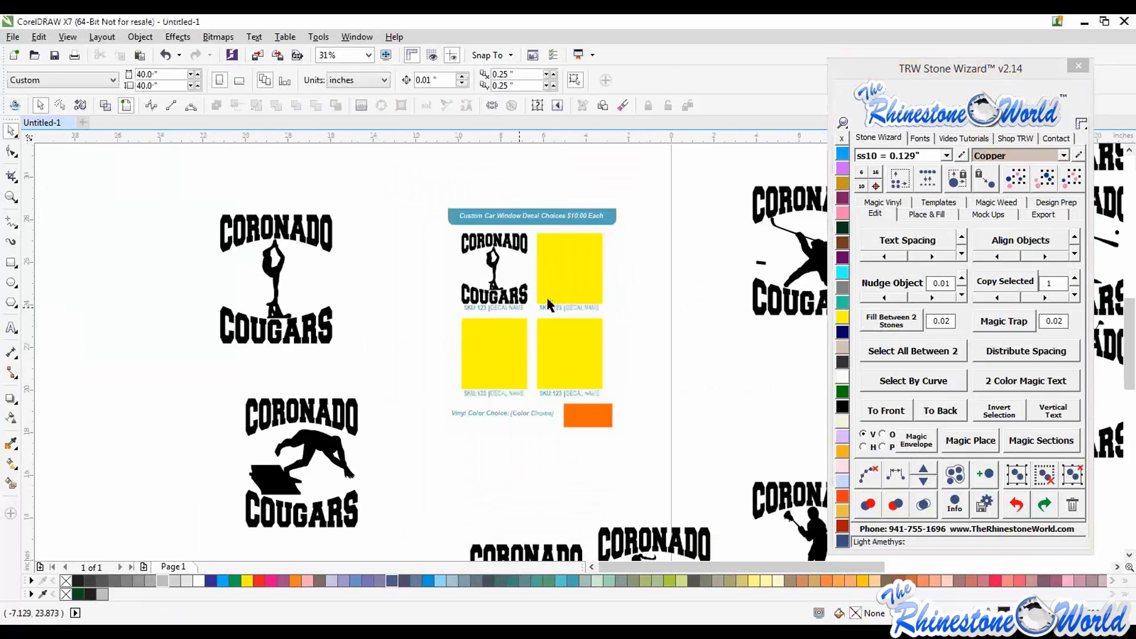
{"action": "left_click", "coordinate": [554, 290]}
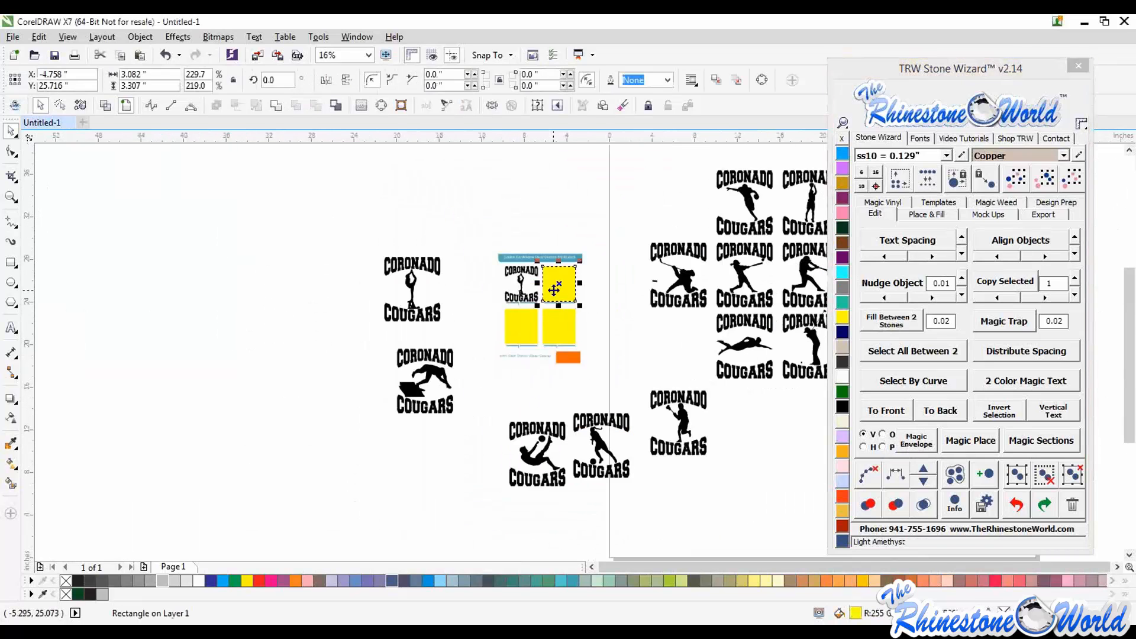
{"action": "left_click", "coordinate": [443, 380], "text": "shift"}
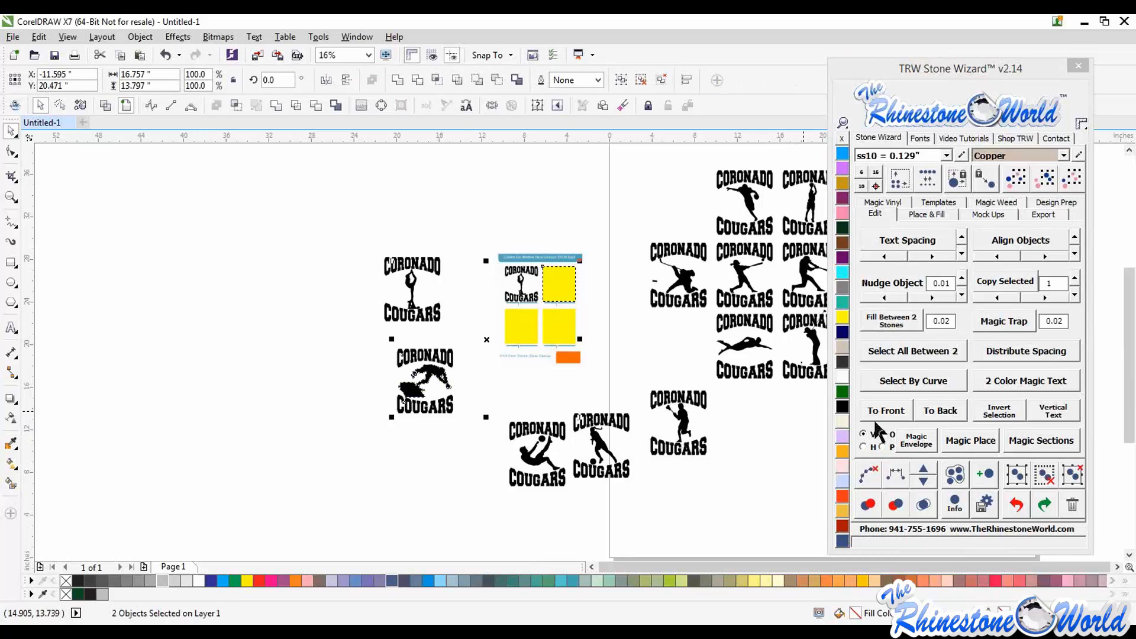
{"action": "left_click", "coordinate": [916, 439]}
Fit the bicycle-kick decal into the template's lower-left yellow box and the running soccer player decal into the lower-right one with Magic Envelope
{"action": "left_click", "coordinate": [540, 429], "text": "shift"}
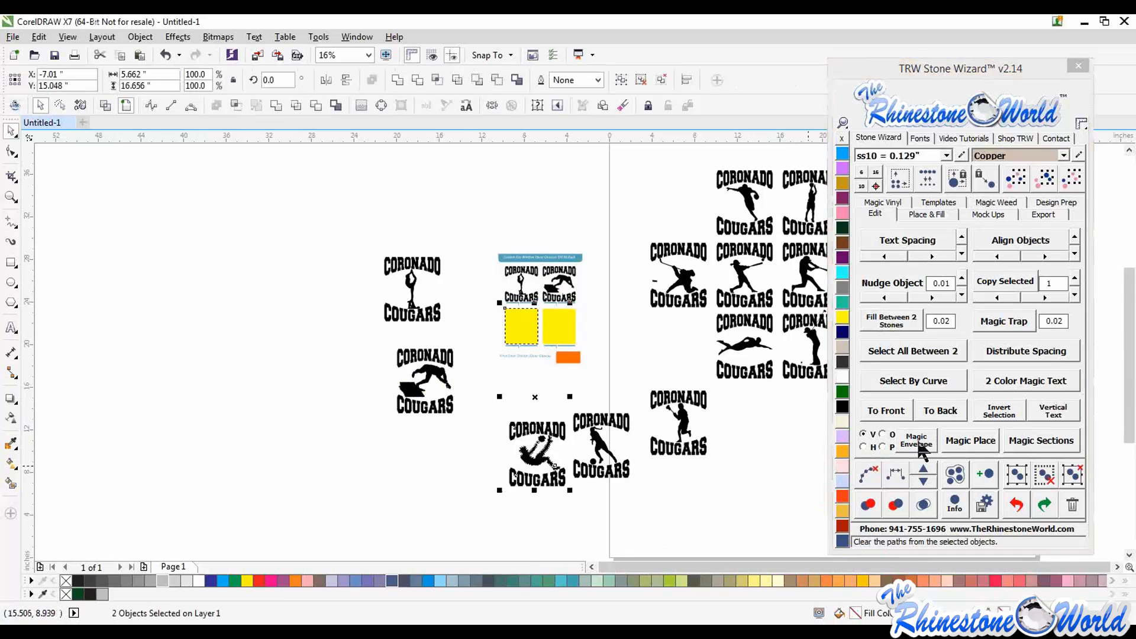
{"action": "left_click", "coordinate": [917, 440]}
{"action": "left_click", "coordinate": [561, 334]}
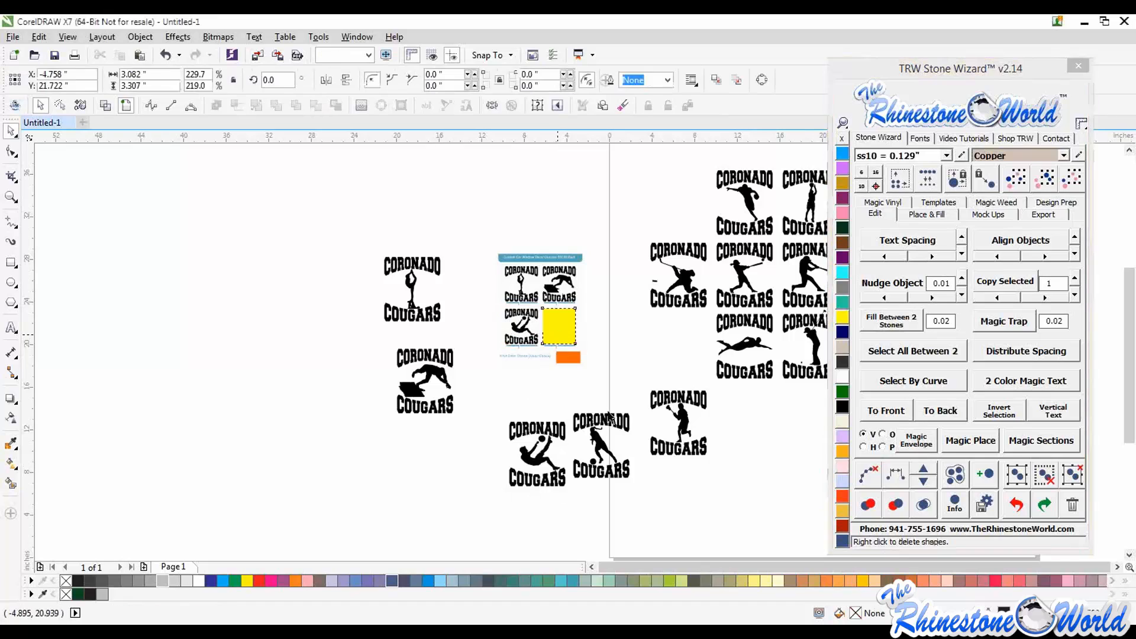
{"action": "left_click", "coordinate": [609, 417], "text": "shift"}
{"action": "left_click", "coordinate": [916, 439]}
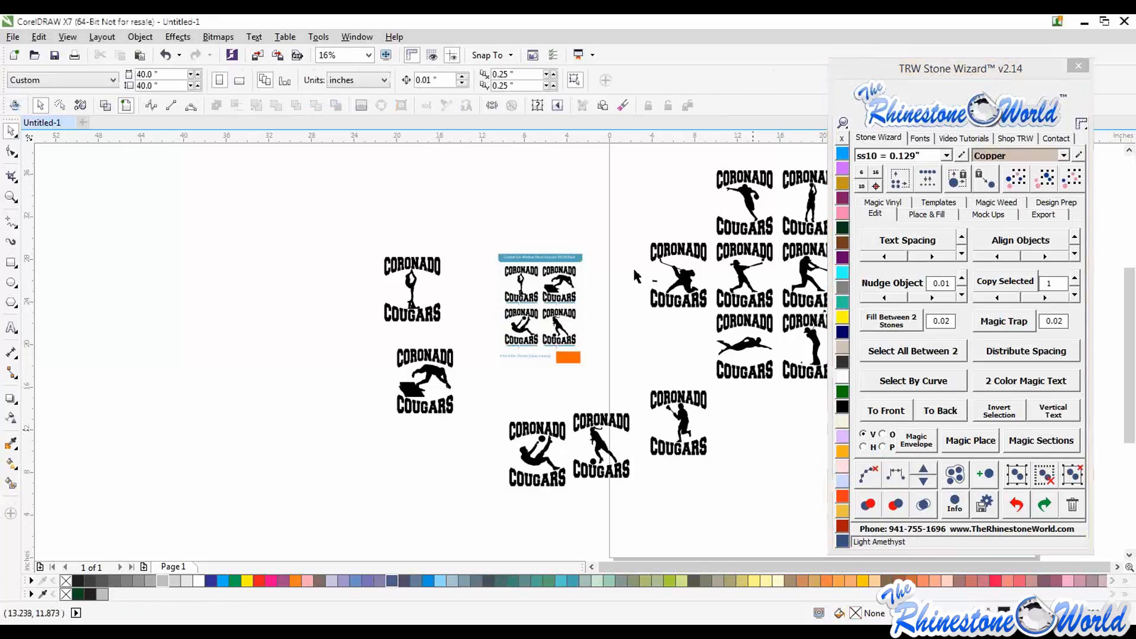
Replace the DECAL NAME placeholder under the diving swimmer decal with SWIMMING and deselect the text
{"action": "scroll", "coordinate": [548, 285], "scroll_direction": "up", "scroll_amount": 2}
{"action": "scroll", "coordinate": [550, 287], "scroll_direction": "up", "scroll_amount": 2}
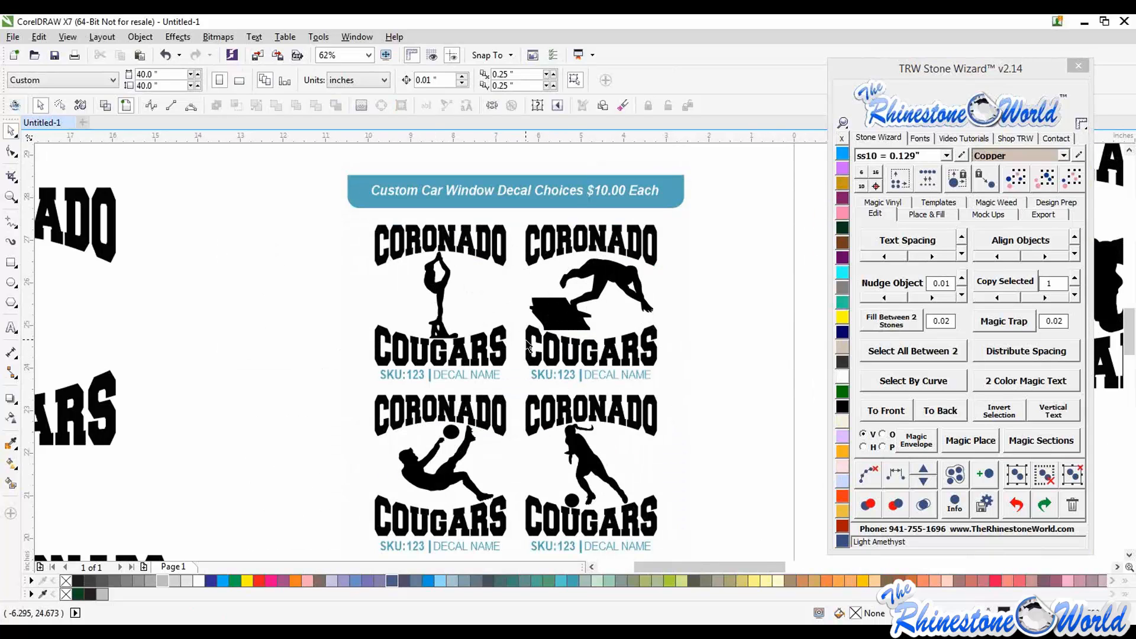
{"action": "scroll", "coordinate": [531, 346], "scroll_direction": "down", "scroll_amount": 2}
{"action": "scroll", "coordinate": [539, 369], "scroll_direction": "up", "scroll_amount": 2}
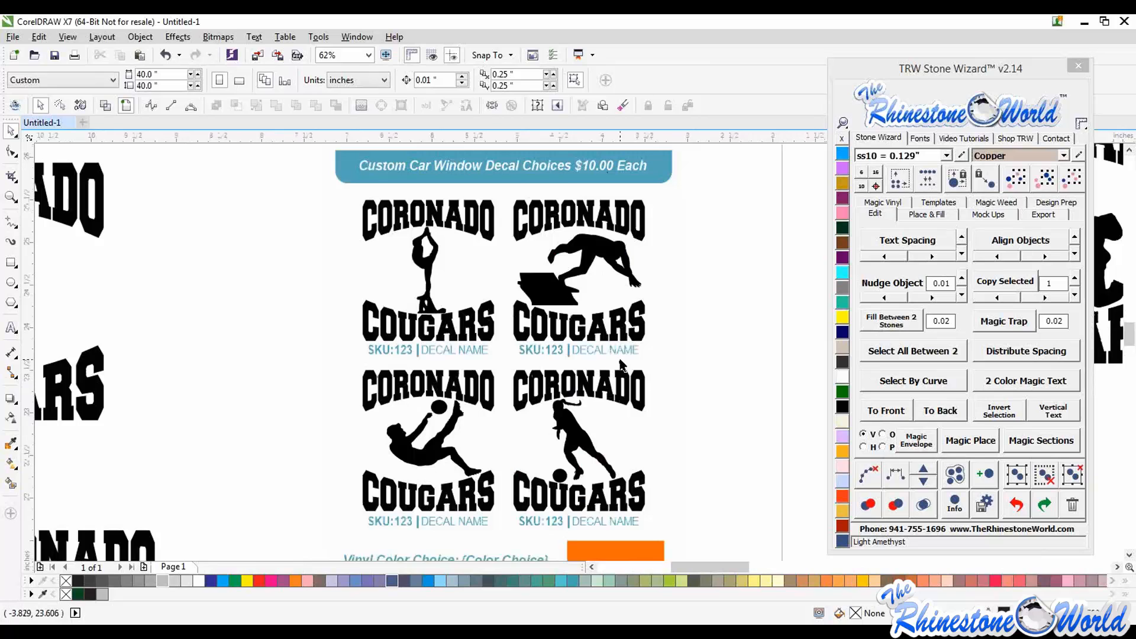
{"action": "scroll", "coordinate": [620, 359], "scroll_direction": "up", "scroll_amount": 2}
{"action": "double_click", "coordinate": [530, 338]}
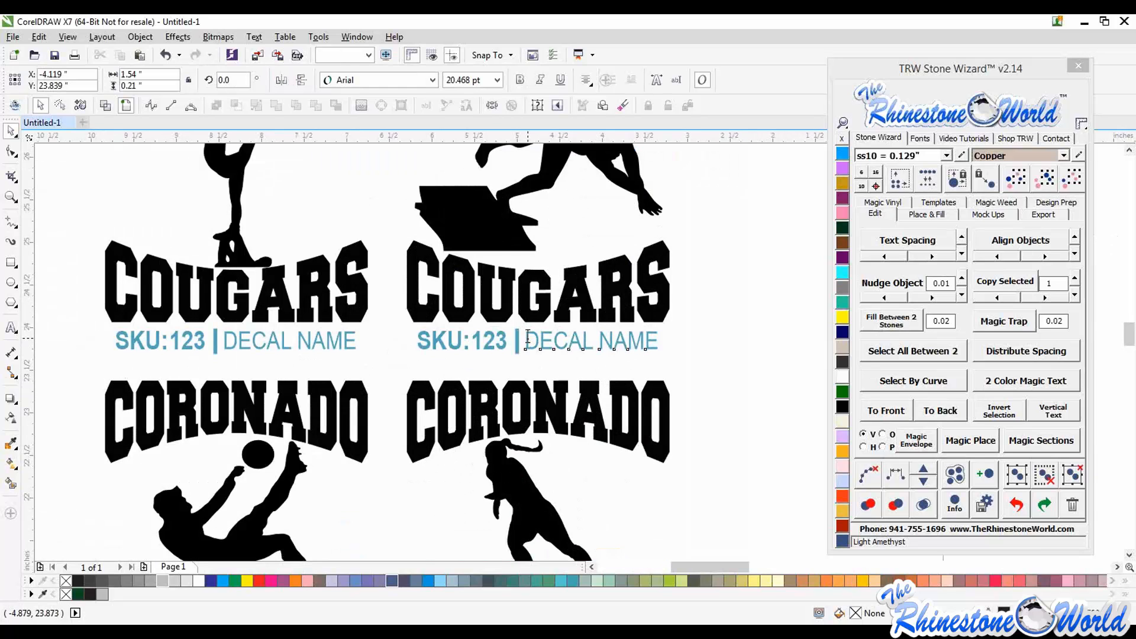
{"action": "key", "text": "ctrl+a"}
{"action": "key", "text": "BackSpace"}
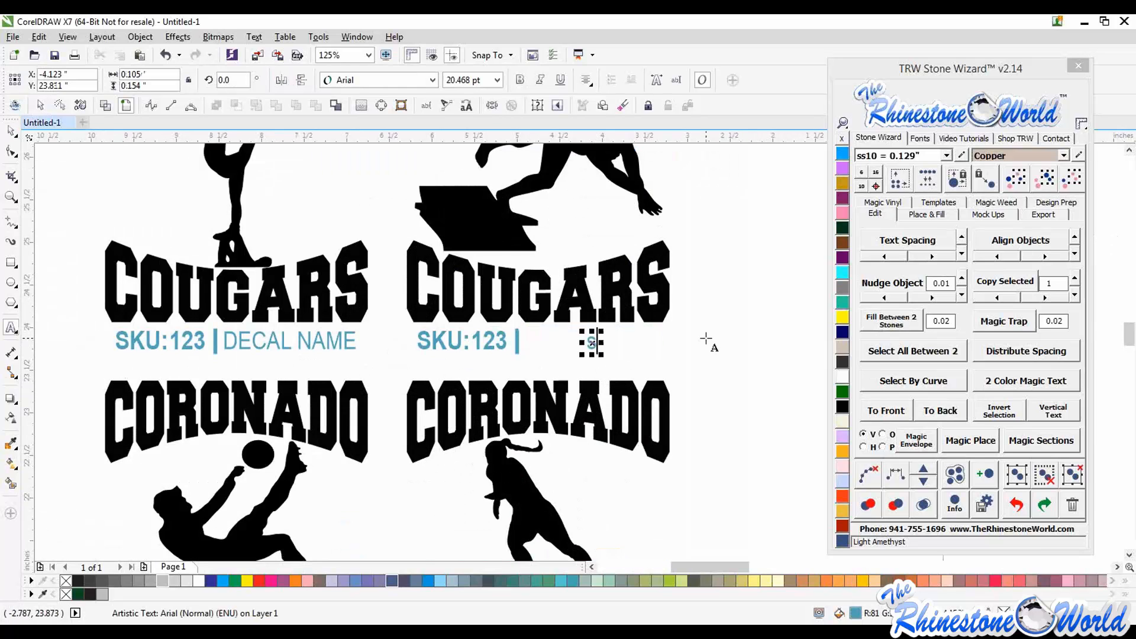
{"action": "type", "text": "SWIM"}
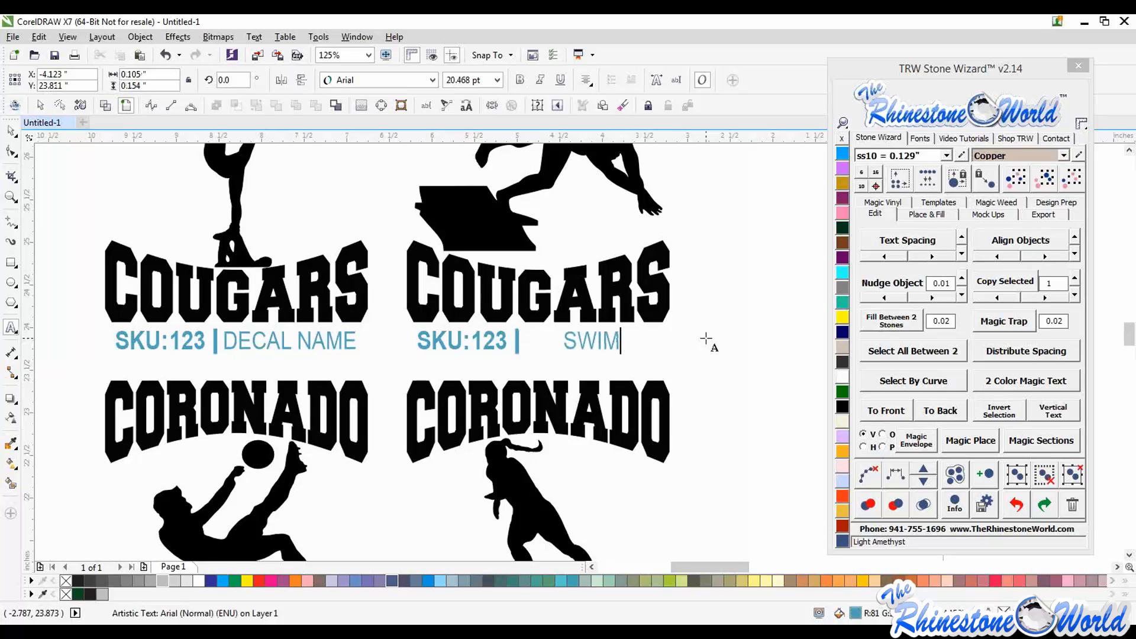
{"action": "type", "text": "MING"}
{"action": "key", "text": "Escape"}
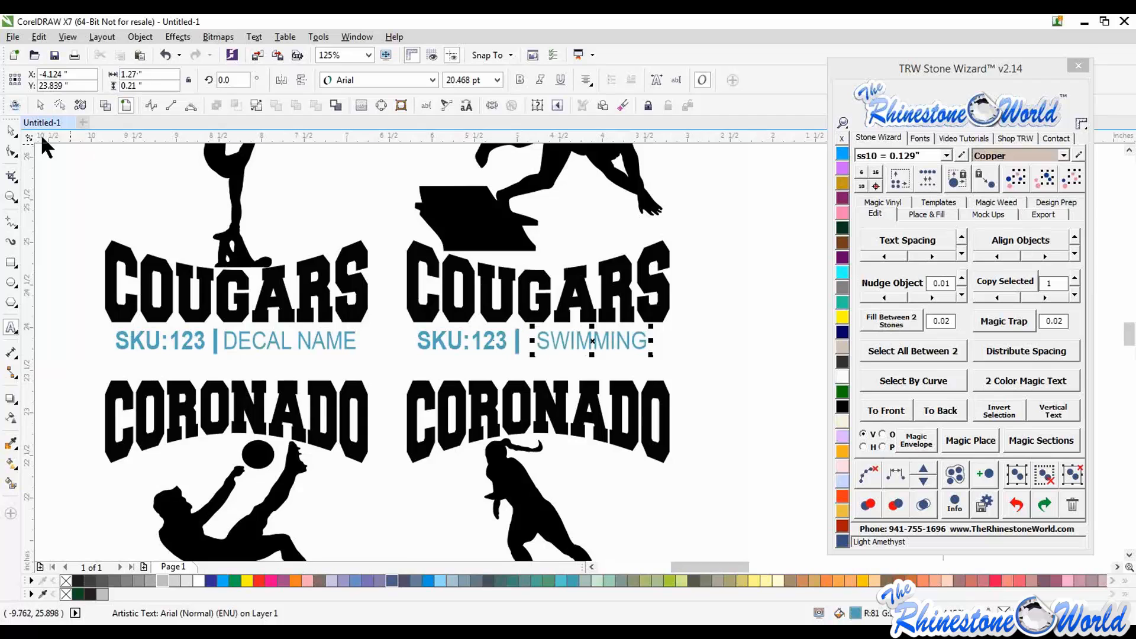
{"action": "left_click", "coordinate": [11, 130]}
{"action": "left_click", "coordinate": [598, 308]}
{"action": "left_click", "coordinate": [679, 338]}
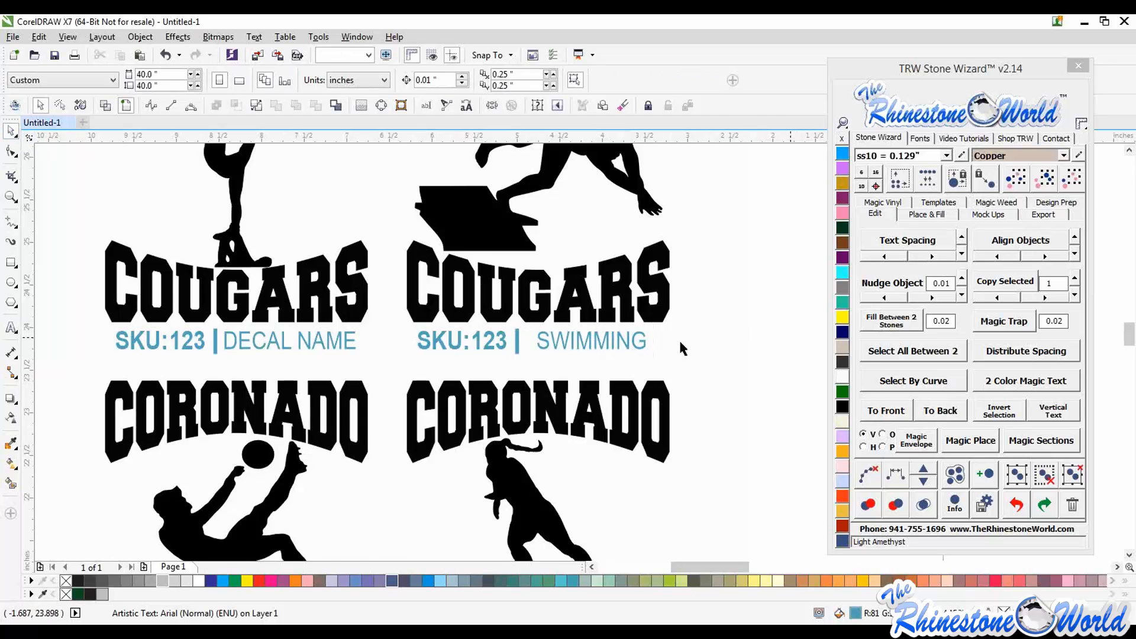
Examine the filled four-pack fundraiser template alongside the remaining sports decals on the page
{"action": "scroll", "coordinate": [678, 339], "scroll_direction": "down", "scroll_amount": 5}
{"action": "scroll", "coordinate": [678, 342], "scroll_direction": "down", "scroll_amount": 2}
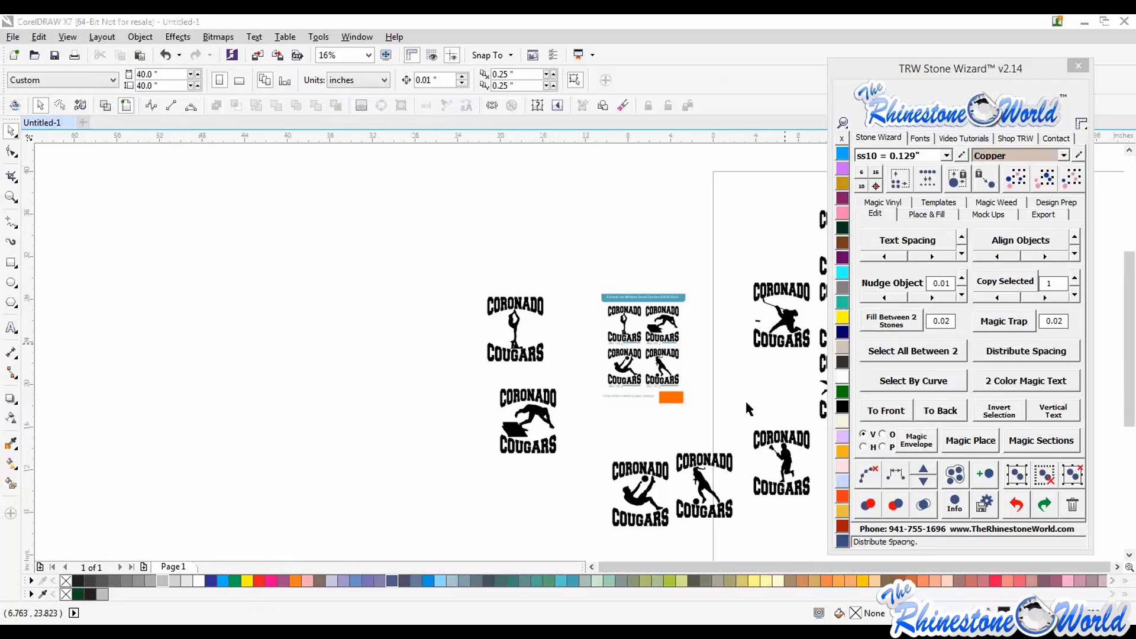
{"action": "scroll", "coordinate": [623, 343], "scroll_direction": "up", "scroll_amount": 2}
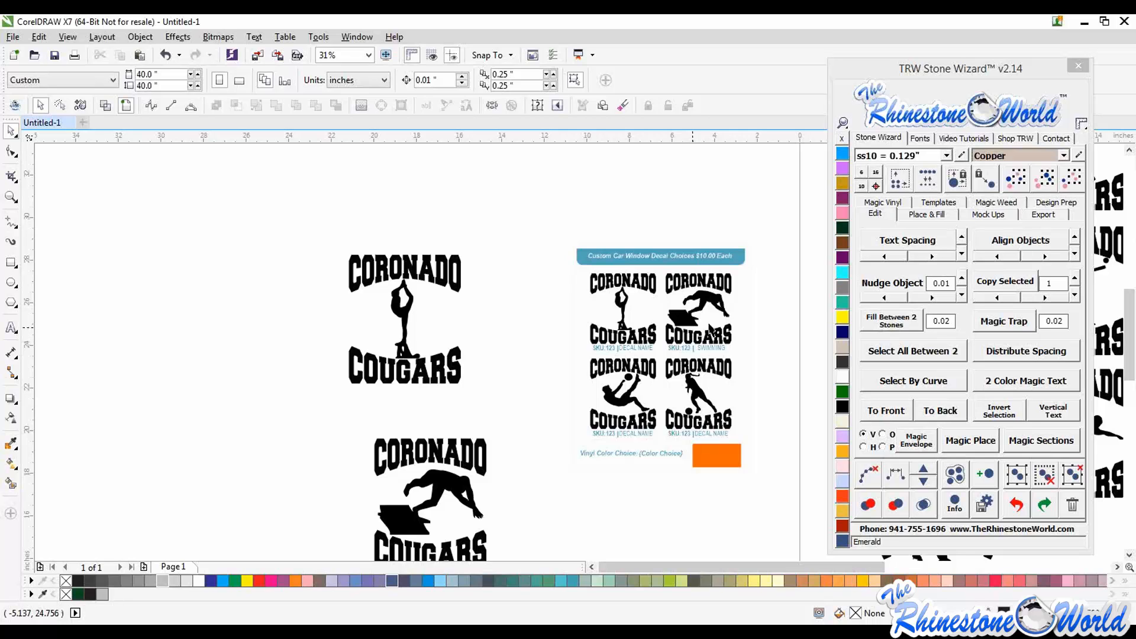
{"action": "scroll", "coordinate": [515, 320], "scroll_direction": "down", "scroll_amount": 4}
{"action": "scroll", "coordinate": [772, 346], "scroll_direction": "up", "scroll_amount": 2}
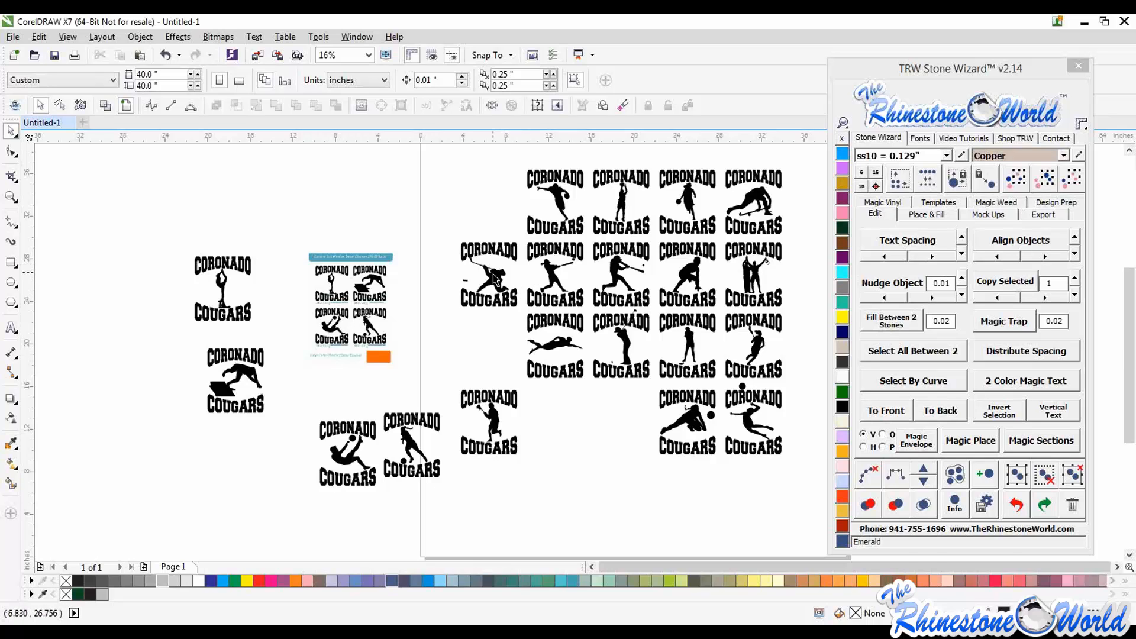
{"action": "scroll", "coordinate": [492, 275], "scroll_direction": "up", "scroll_amount": 2}
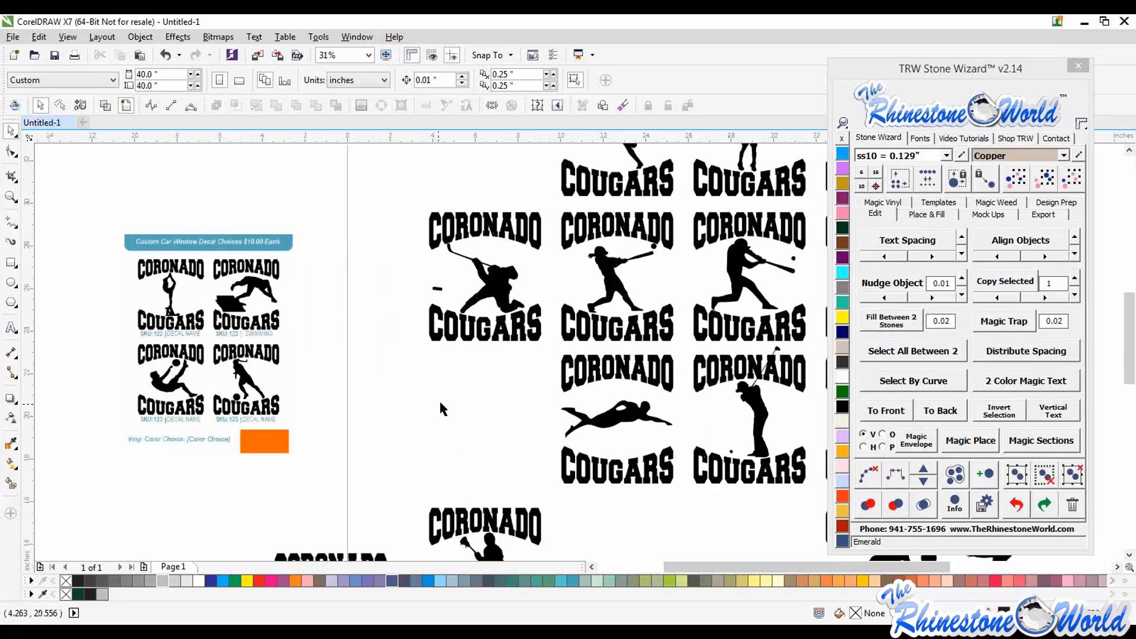
{"action": "scroll", "coordinate": [459, 378], "scroll_direction": "down", "scroll_amount": 4}
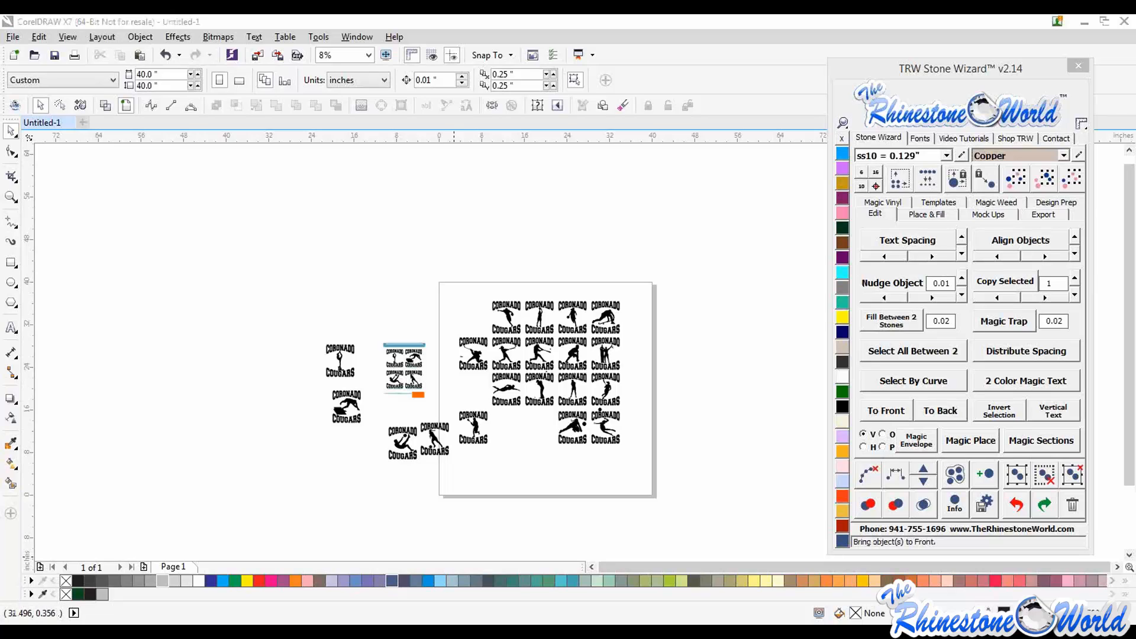
Switch to the Fundraising Packs store page in Chrome and go to The Rhinestone World home page
{"action": "mouse_move", "coordinate": [189, 631]}
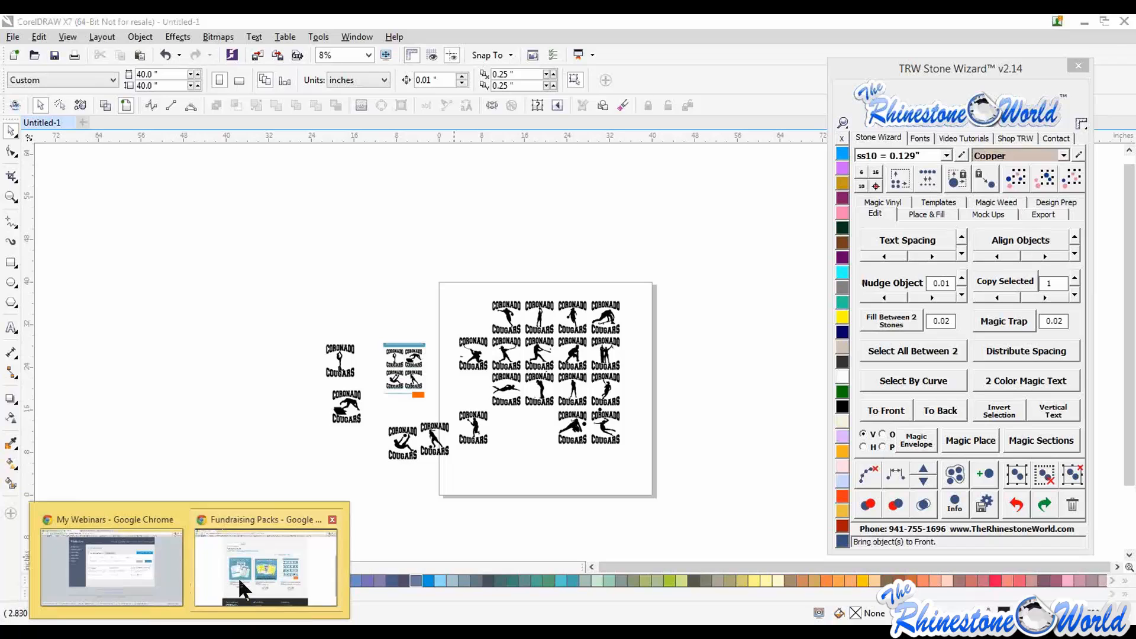
{"action": "left_click", "coordinate": [236, 607]}
{"action": "scroll", "coordinate": [614, 229], "scroll_direction": "up", "scroll_amount": 4}
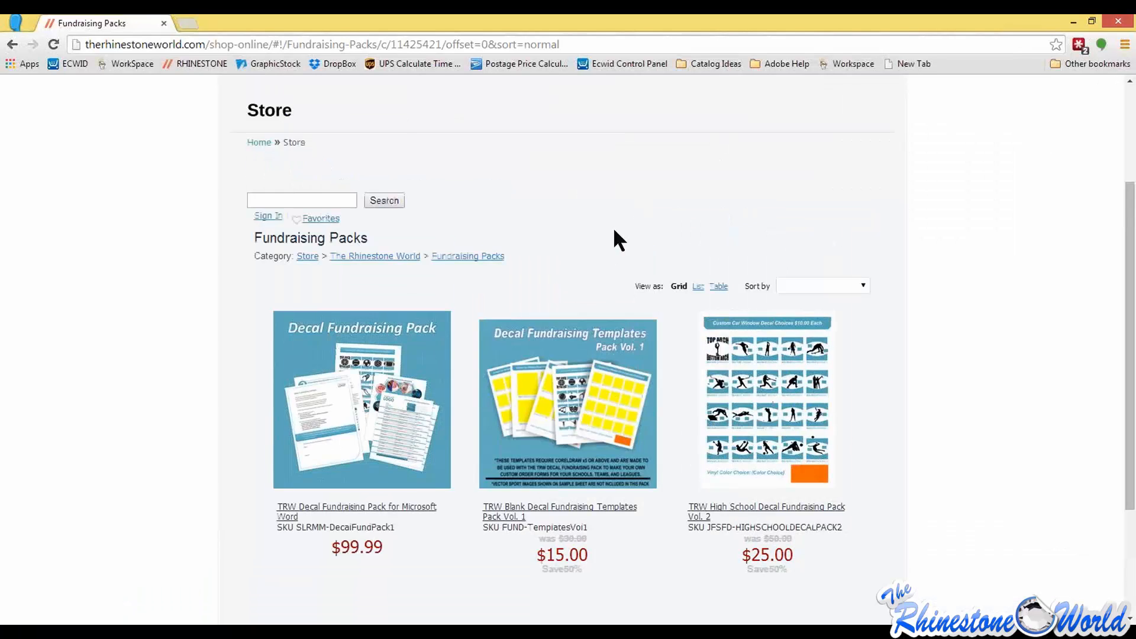
{"action": "left_click", "coordinate": [431, 196]}
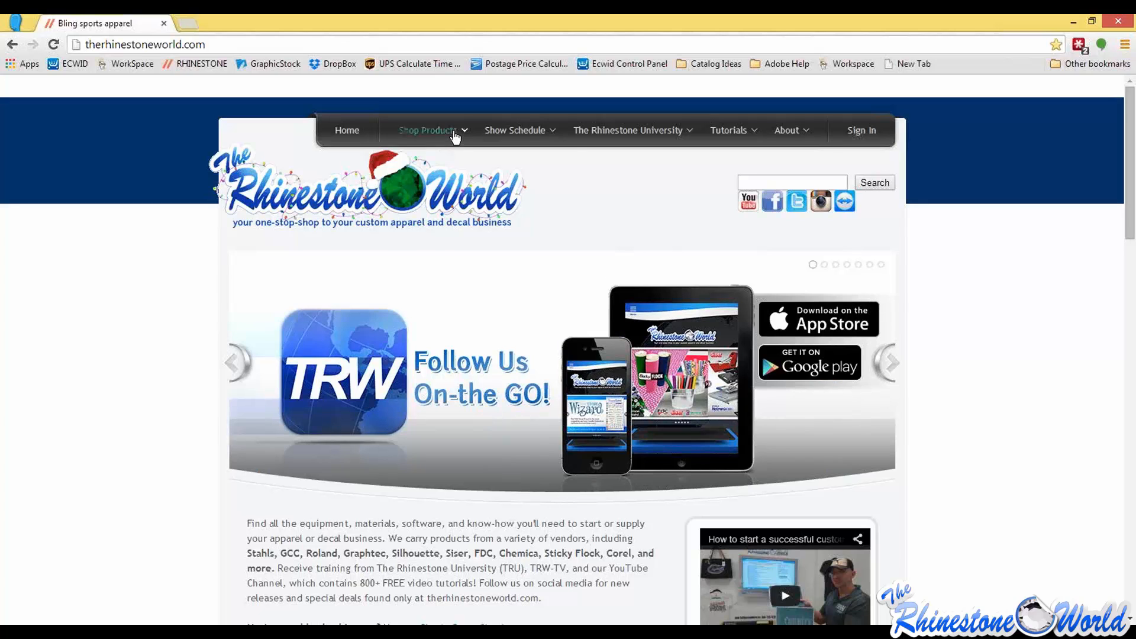
Open the store's Design Downloads product category and look through its subcategories
{"action": "mouse_move", "coordinate": [455, 138]}
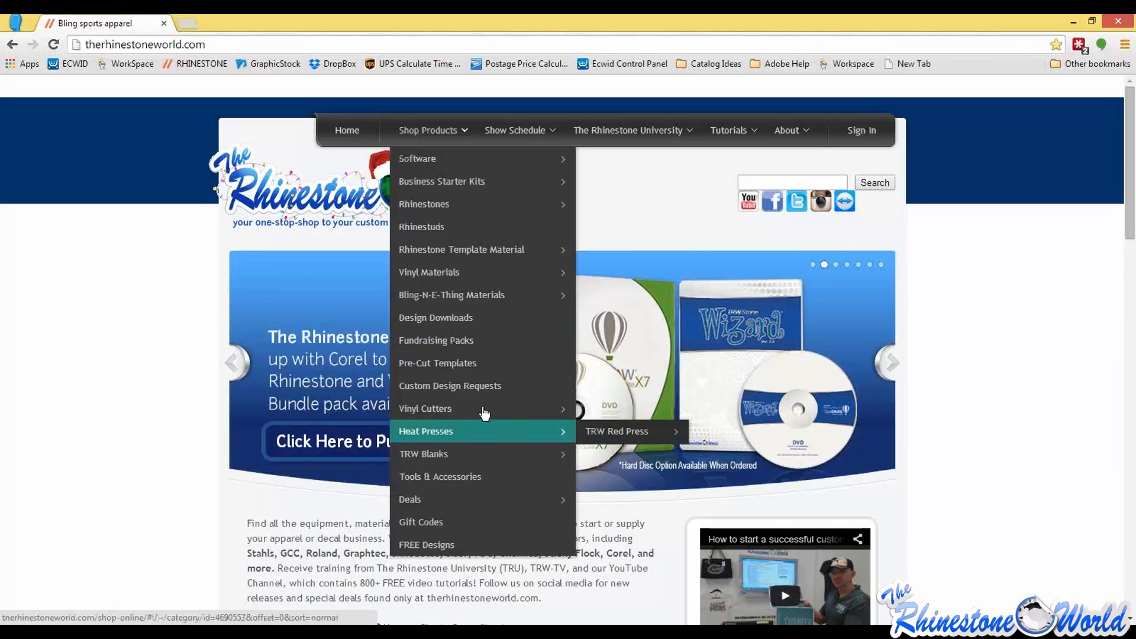
{"action": "mouse_move", "coordinate": [474, 445]}
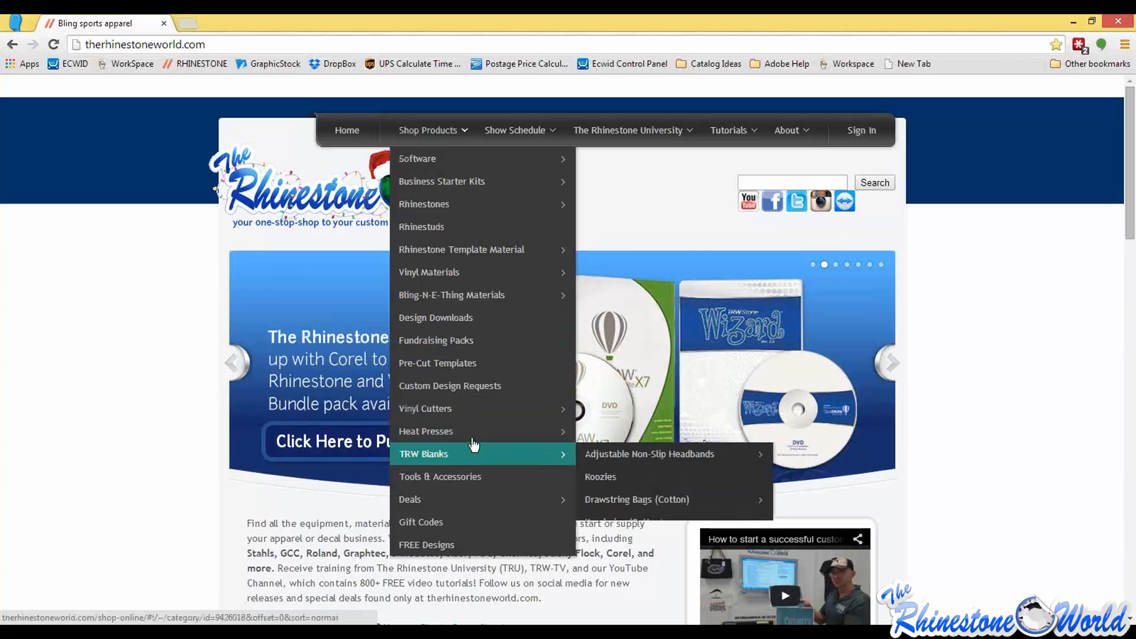
{"action": "left_click", "coordinate": [465, 319]}
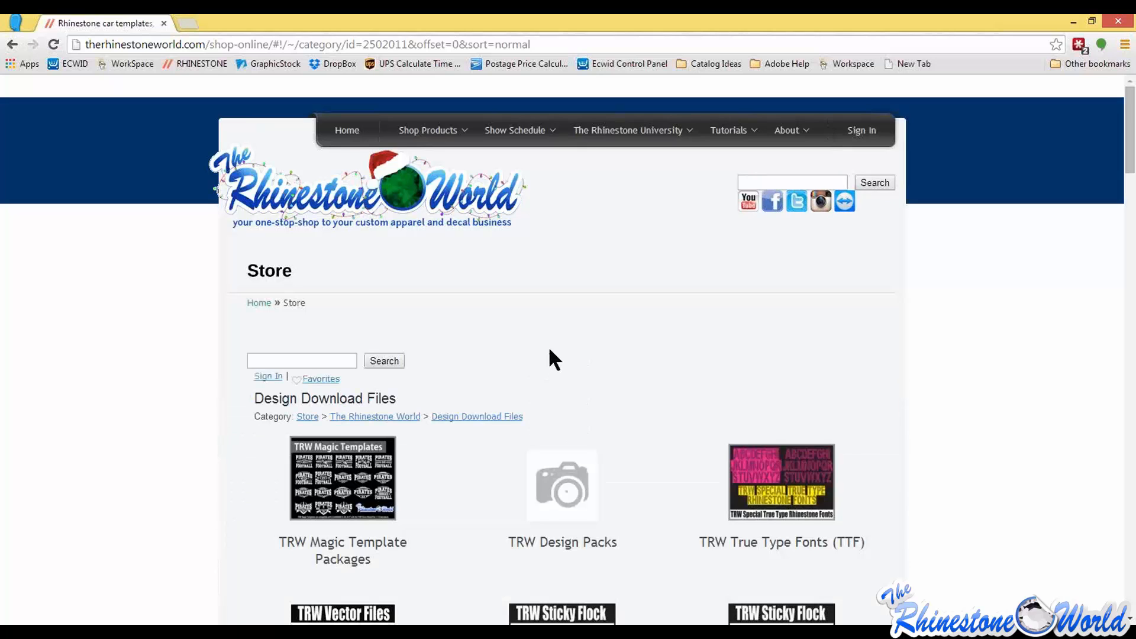
{"action": "scroll", "coordinate": [548, 344], "scroll_direction": "down", "scroll_amount": 1}
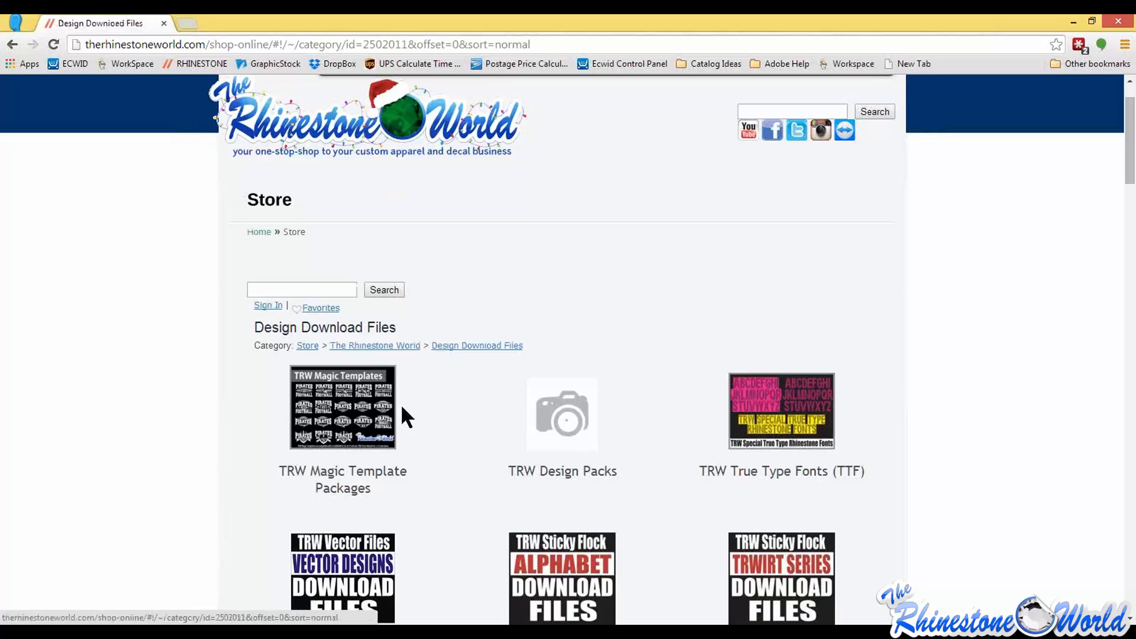
{"action": "scroll", "coordinate": [450, 407], "scroll_direction": "down", "scroll_amount": 1}
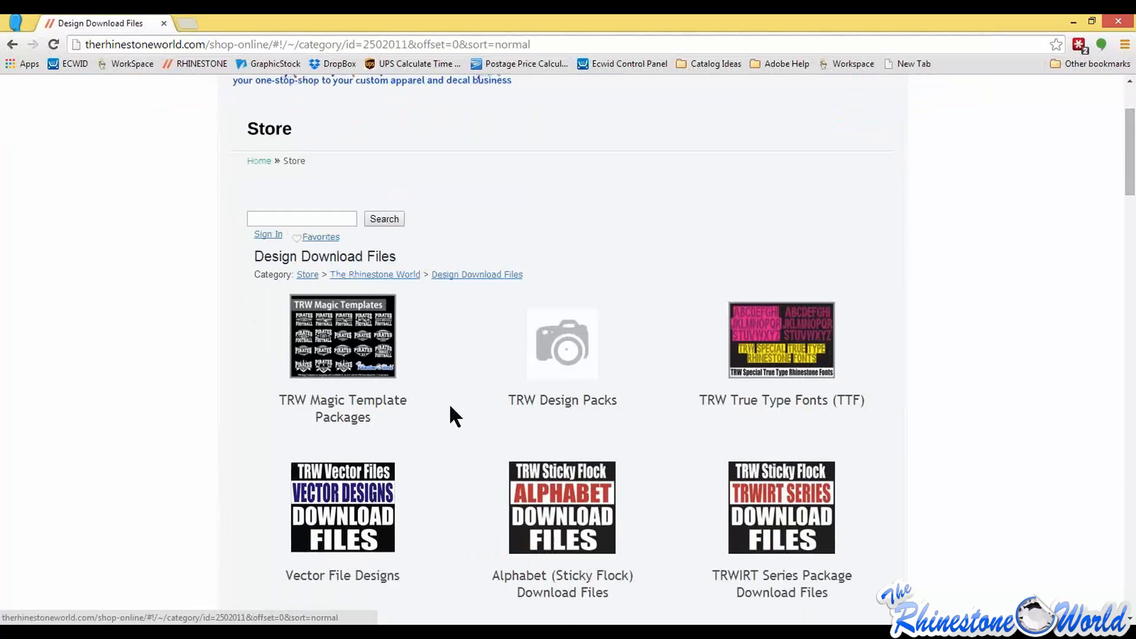
{"action": "scroll", "coordinate": [458, 387], "scroll_direction": "up", "scroll_amount": 1}
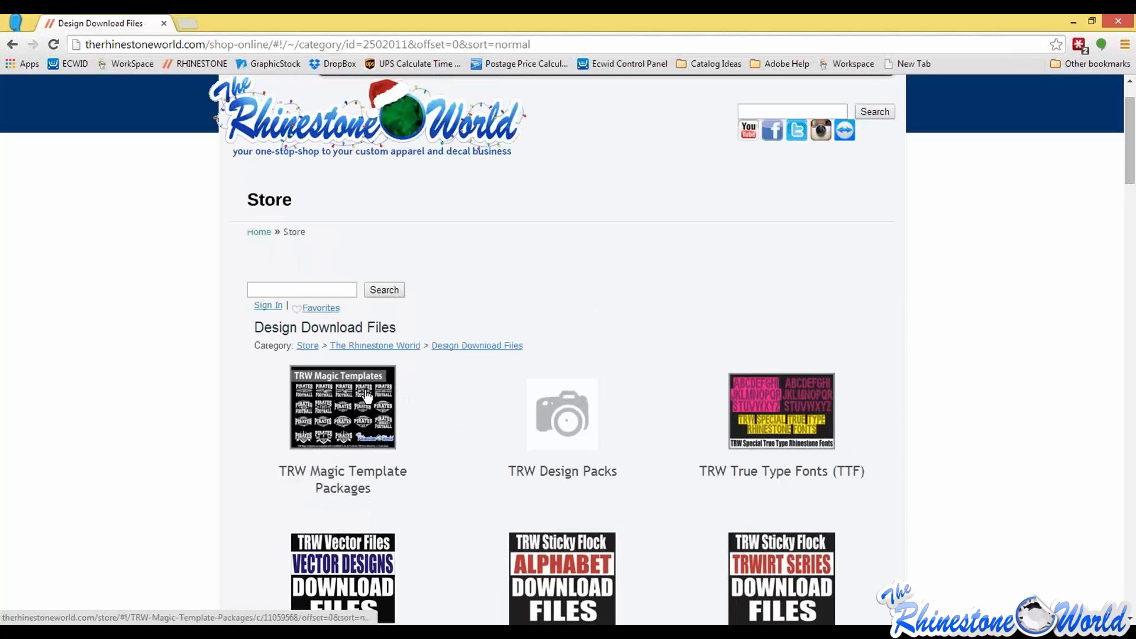
Open the TRW Magic Template Packages category and look over the listed template packs
{"action": "left_click", "coordinate": [335, 424]}
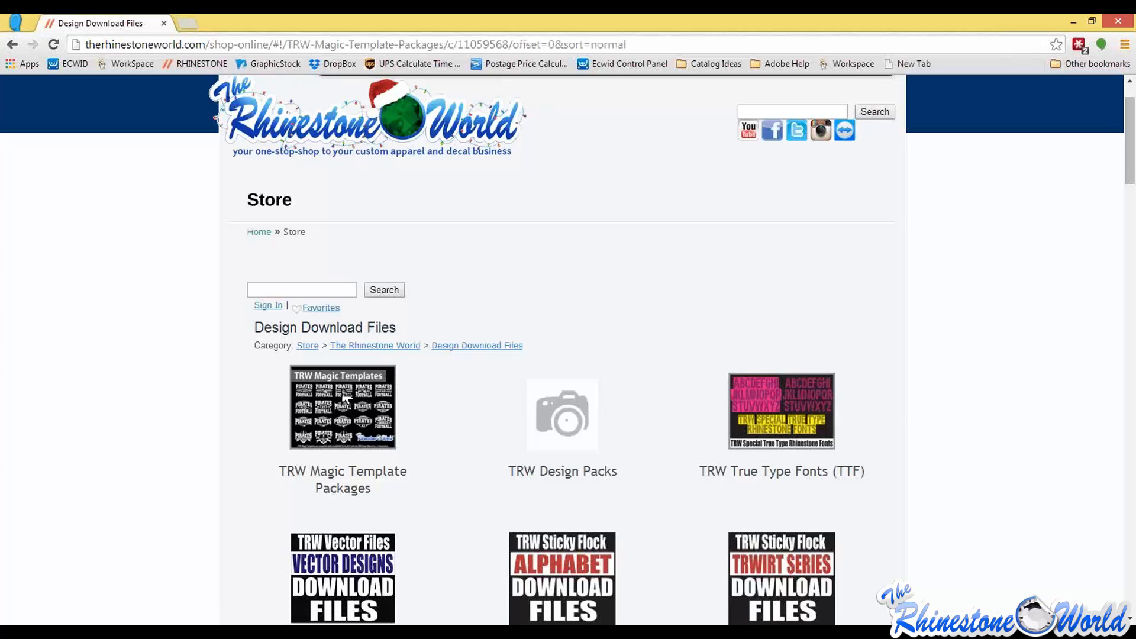
{"action": "scroll", "coordinate": [400, 401], "scroll_direction": "down", "scroll_amount": 6}
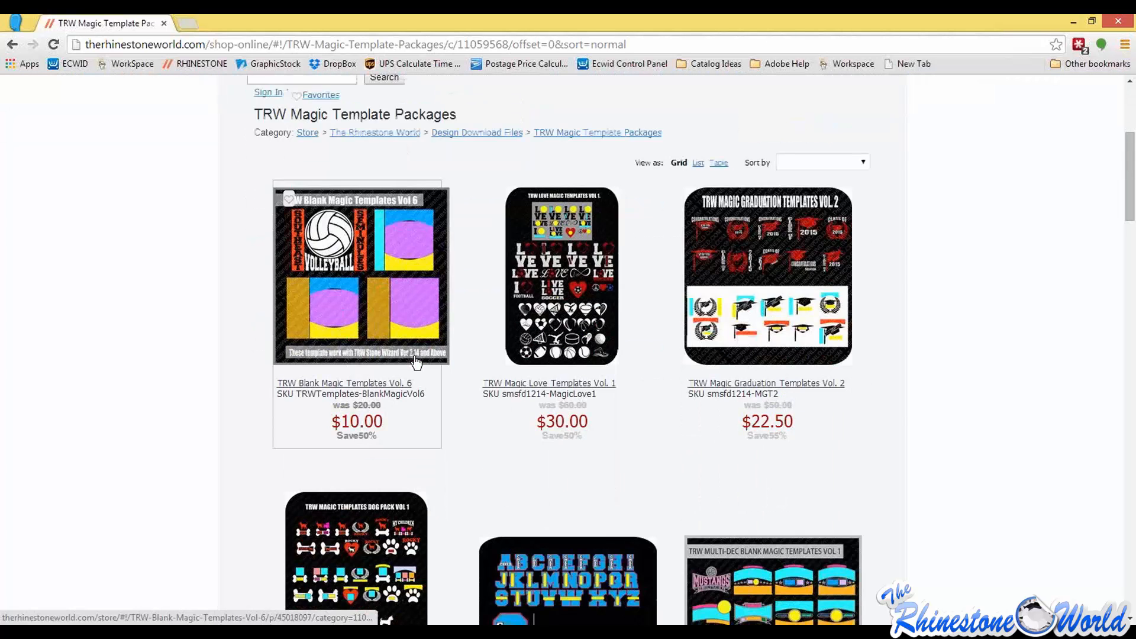
{"action": "scroll", "coordinate": [359, 450], "scroll_direction": "up", "scroll_amount": 3}
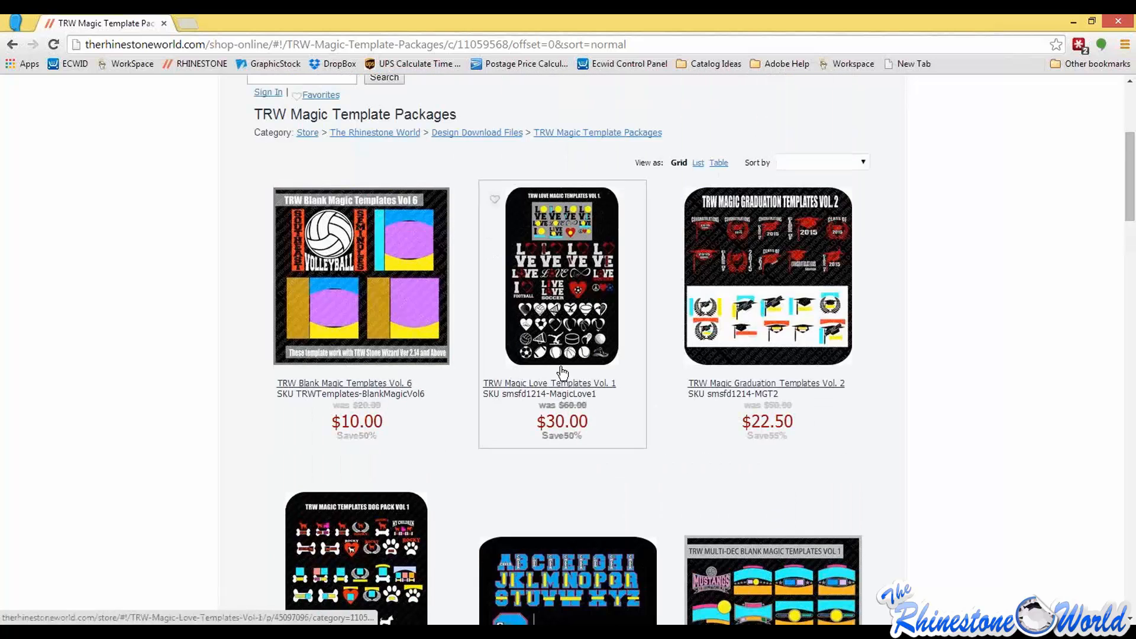
{"action": "scroll", "coordinate": [565, 370], "scroll_direction": "down", "scroll_amount": 5}
Open the Fundraising Packs product category and look over the decal fundraising packs on offer
{"action": "scroll", "coordinate": [565, 369], "scroll_direction": "up", "scroll_amount": 10}
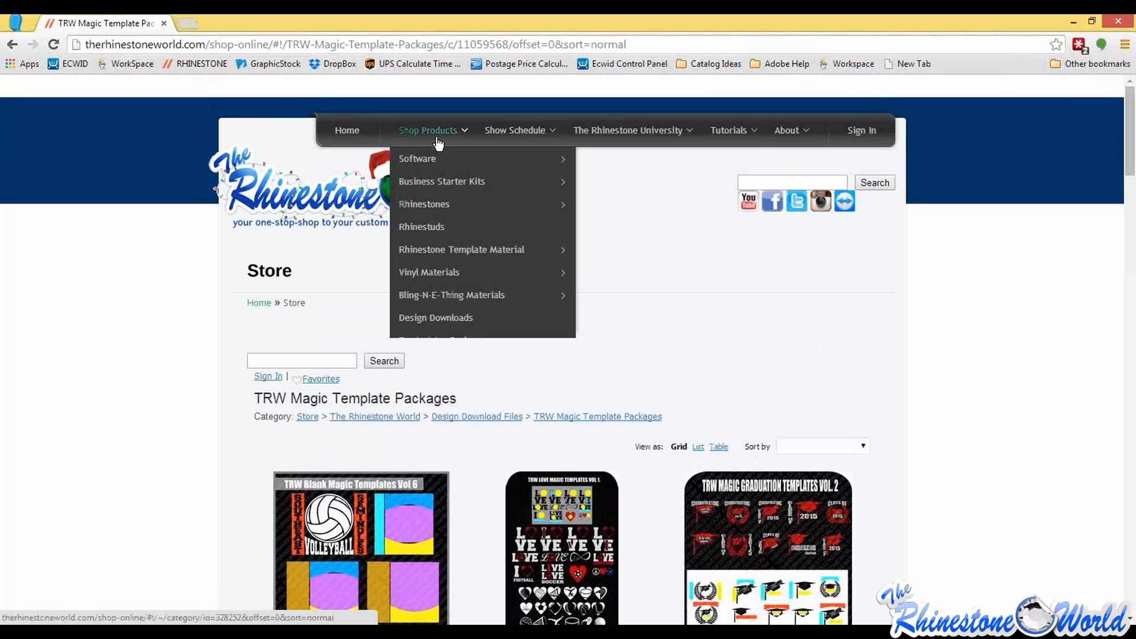
{"action": "left_click", "coordinate": [450, 341]}
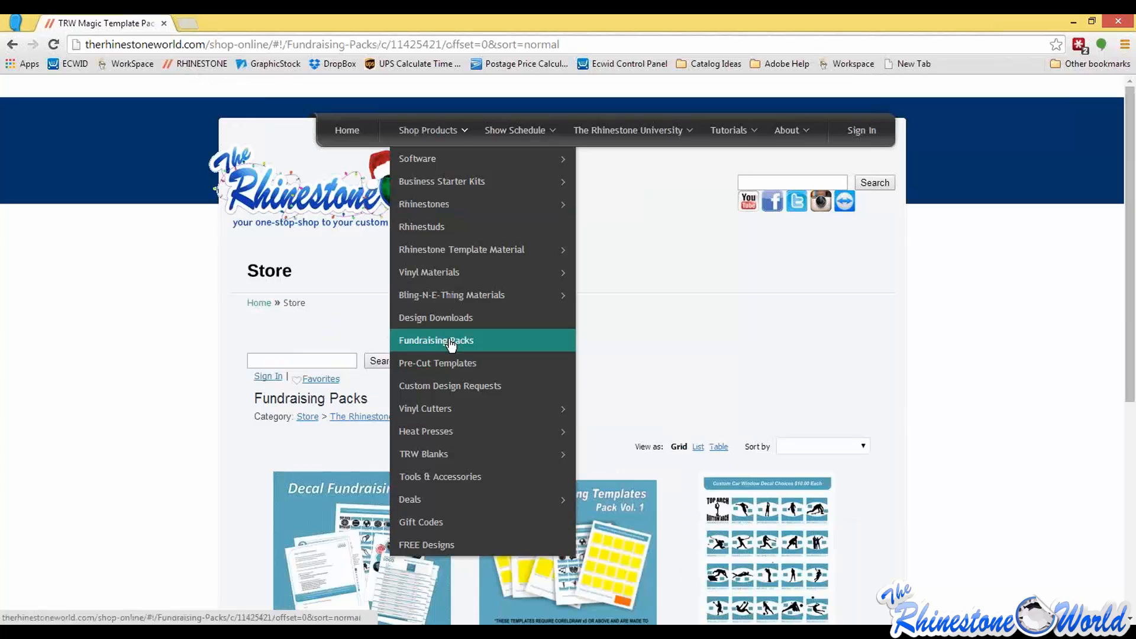
{"action": "scroll", "coordinate": [616, 286], "scroll_direction": "down", "scroll_amount": 3}
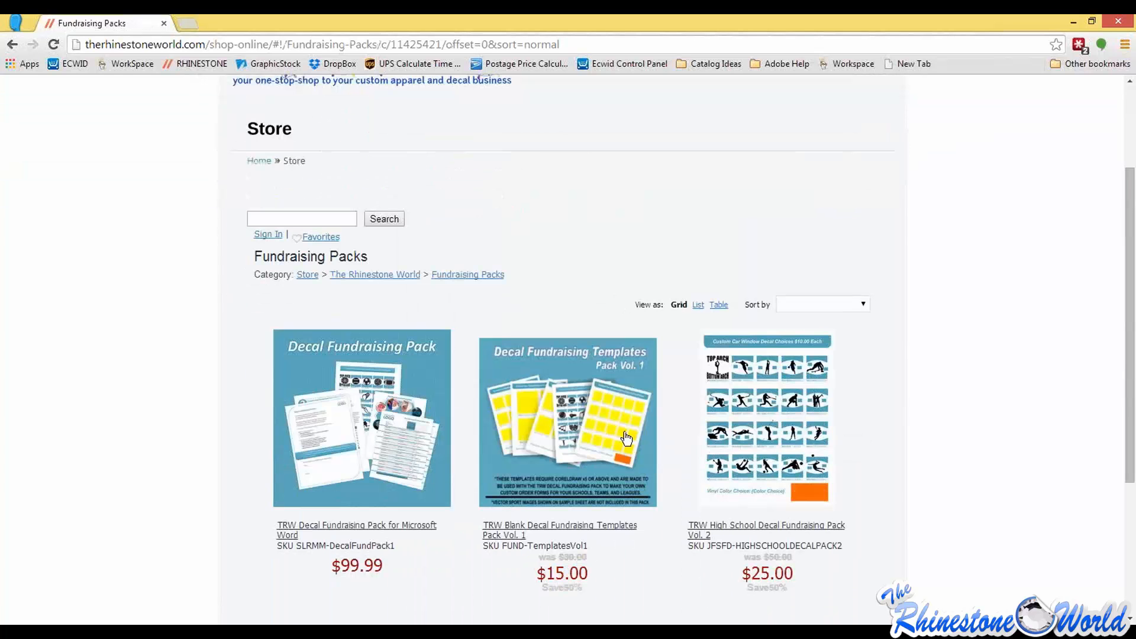
{"action": "scroll", "coordinate": [561, 441], "scroll_direction": "down", "scroll_amount": 1}
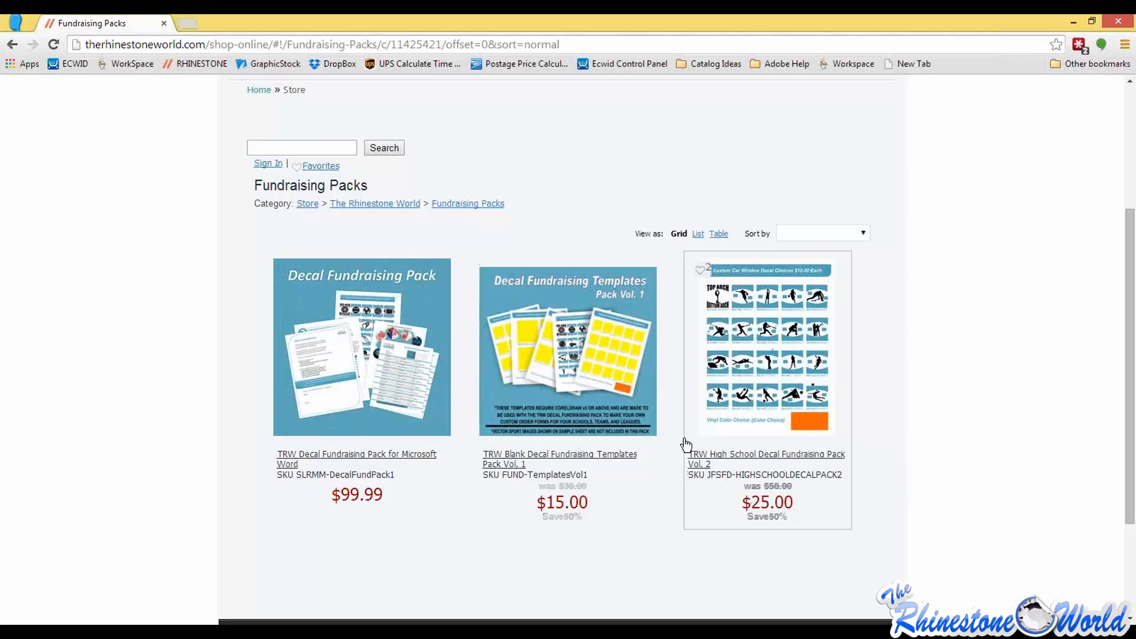
{"action": "scroll", "coordinate": [636, 308], "scroll_direction": "up", "scroll_amount": 2}
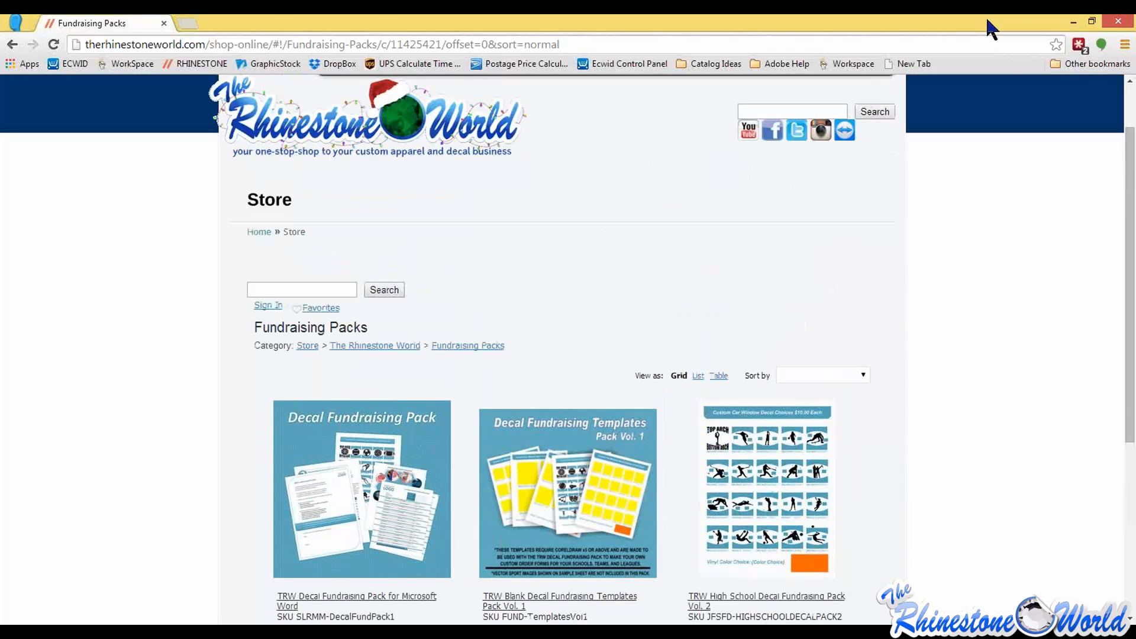
Switch to CorelDRAW and delete all the CORONADO COUGARS decals together with the fundraiser template
{"action": "left_click_drag", "start_coordinate": [987, 20], "coordinate": [1135, 149]}
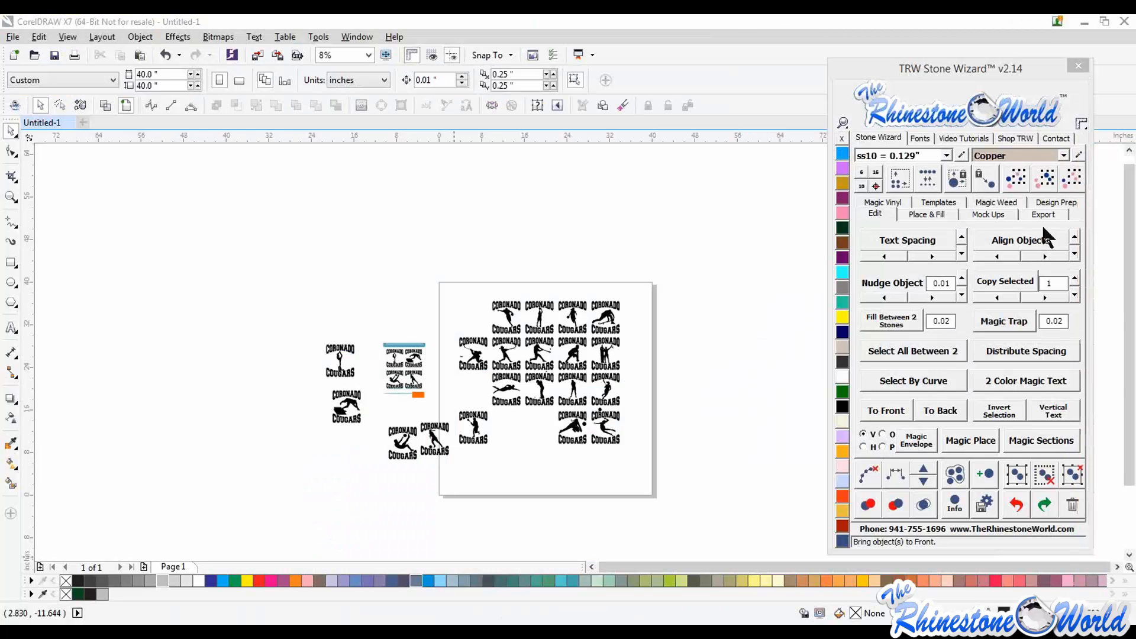
{"action": "left_click", "coordinate": [726, 304]}
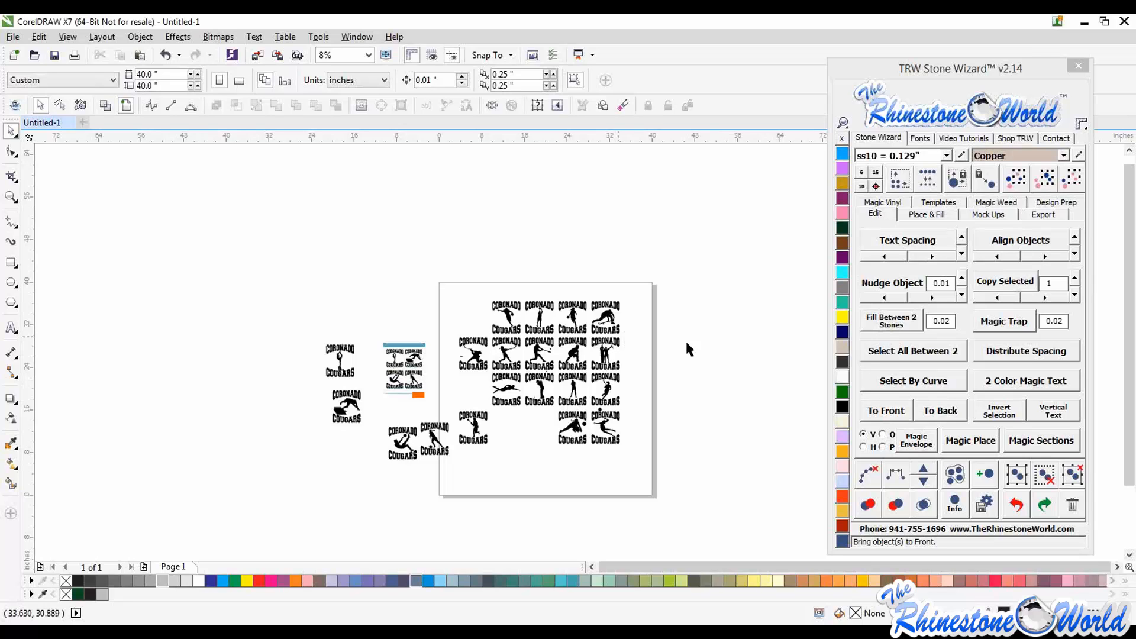
{"action": "left_click_drag", "start_coordinate": [690, 262], "coordinate": [275, 505]}
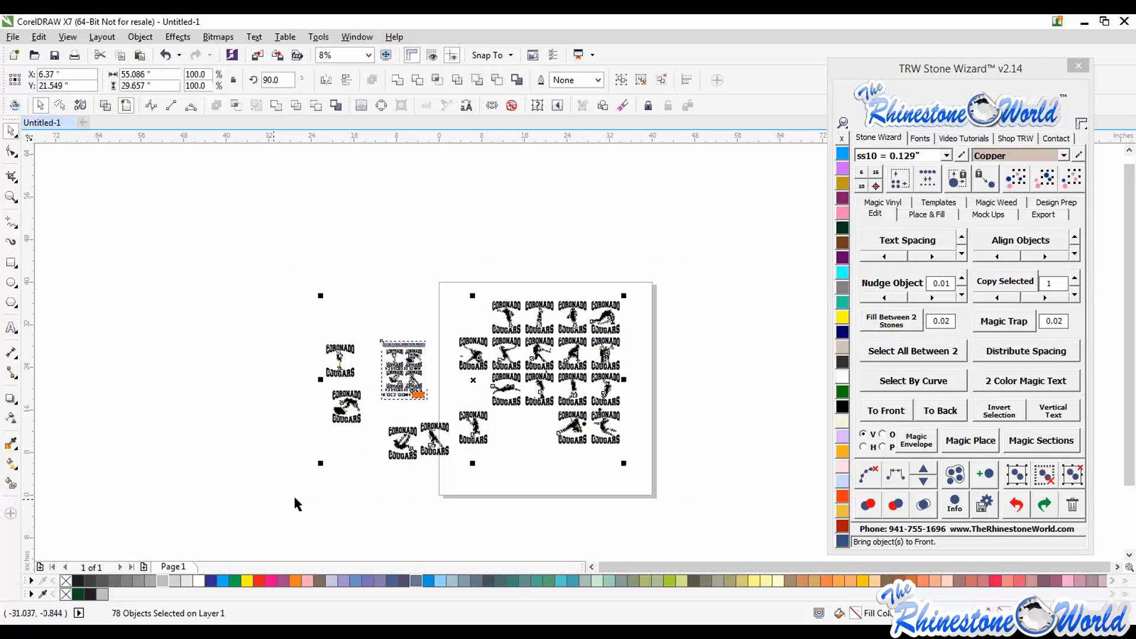
{"action": "key", "text": "Delete"}
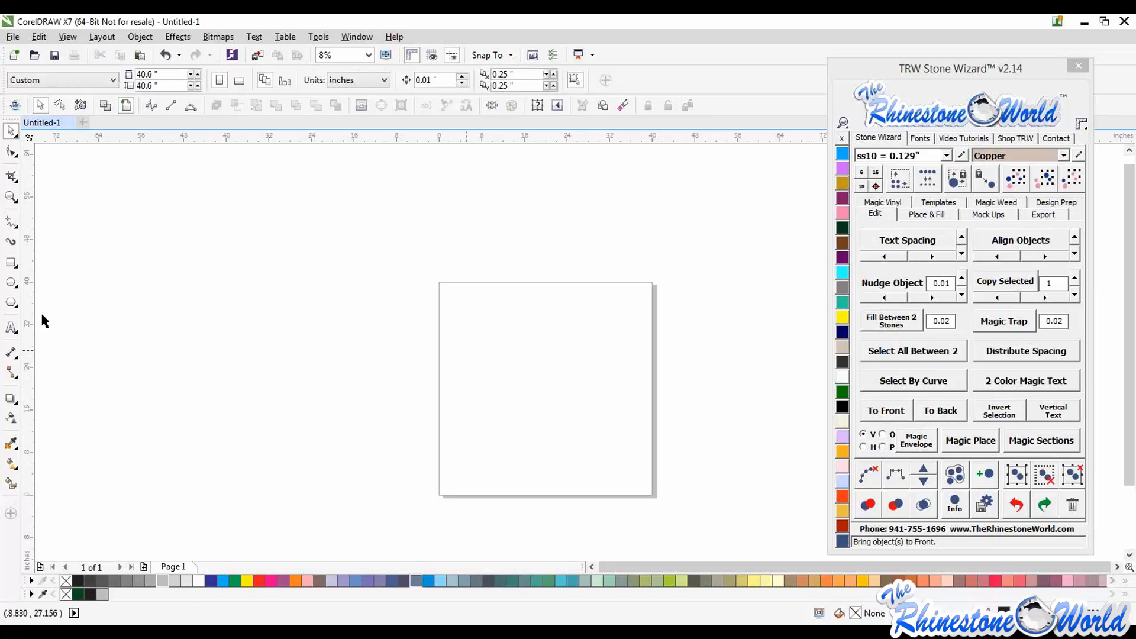
Add the artistic text TRWWIZ1014 on the empty page
{"action": "left_click", "coordinate": [10, 328]}
{"action": "left_click", "coordinate": [495, 359]}
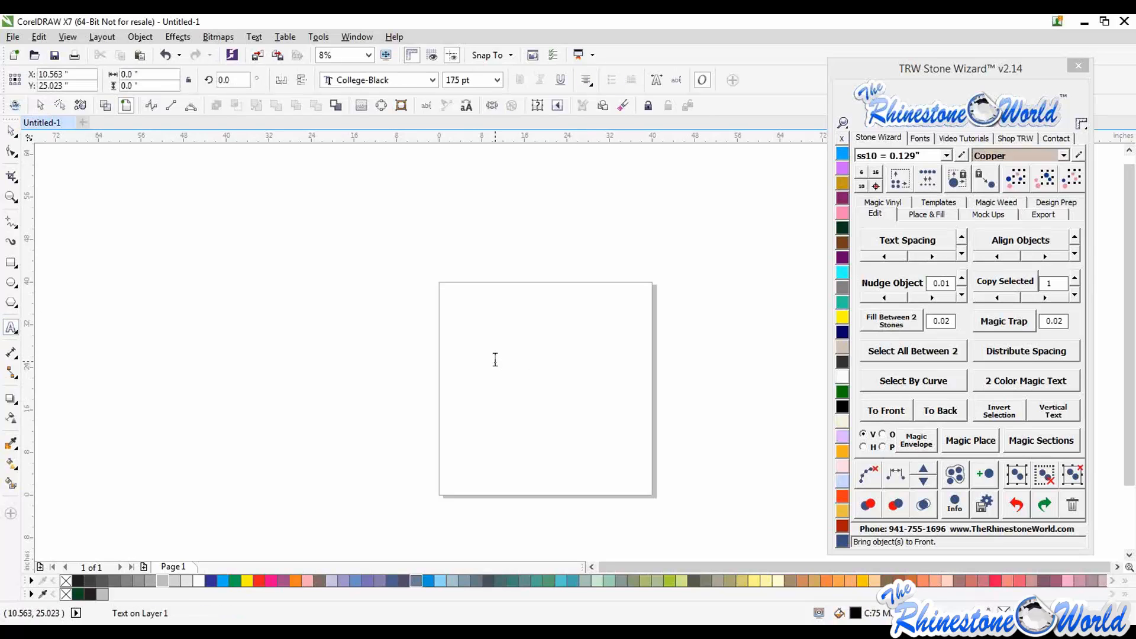
{"action": "type", "text": "TRW"}
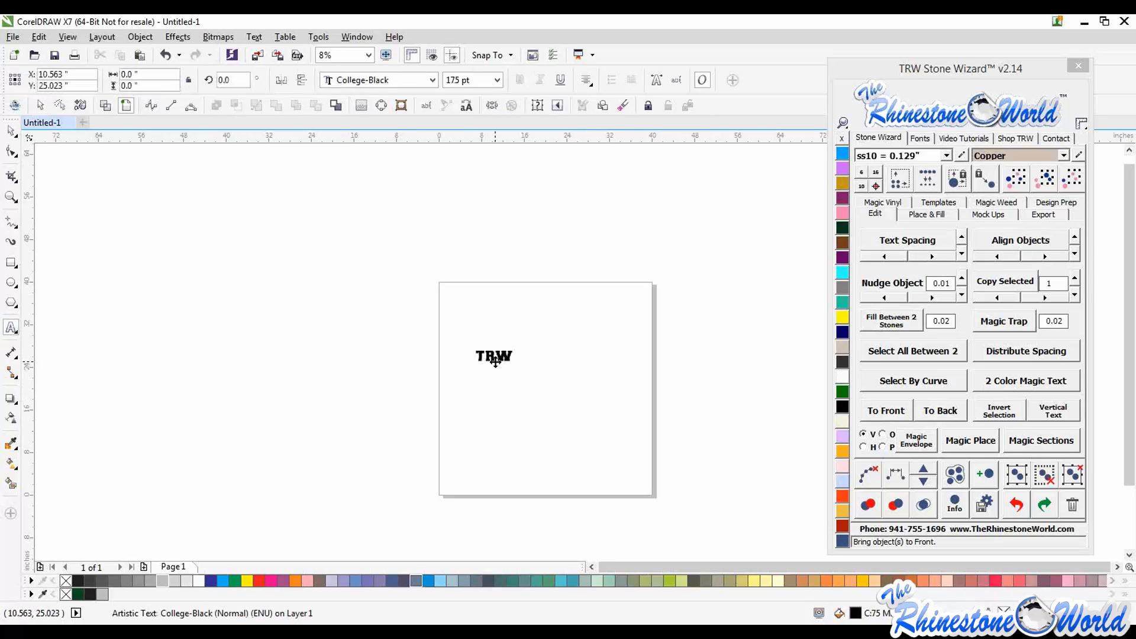
{"action": "type", "text": "WIZ"}
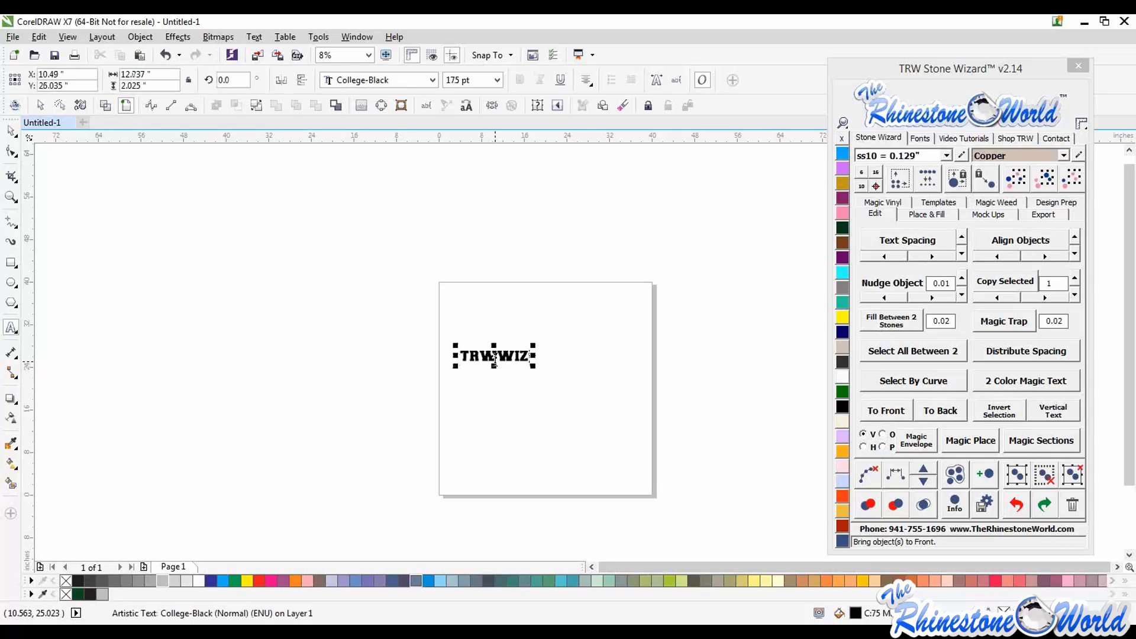
{"action": "type", "text": "1014"}
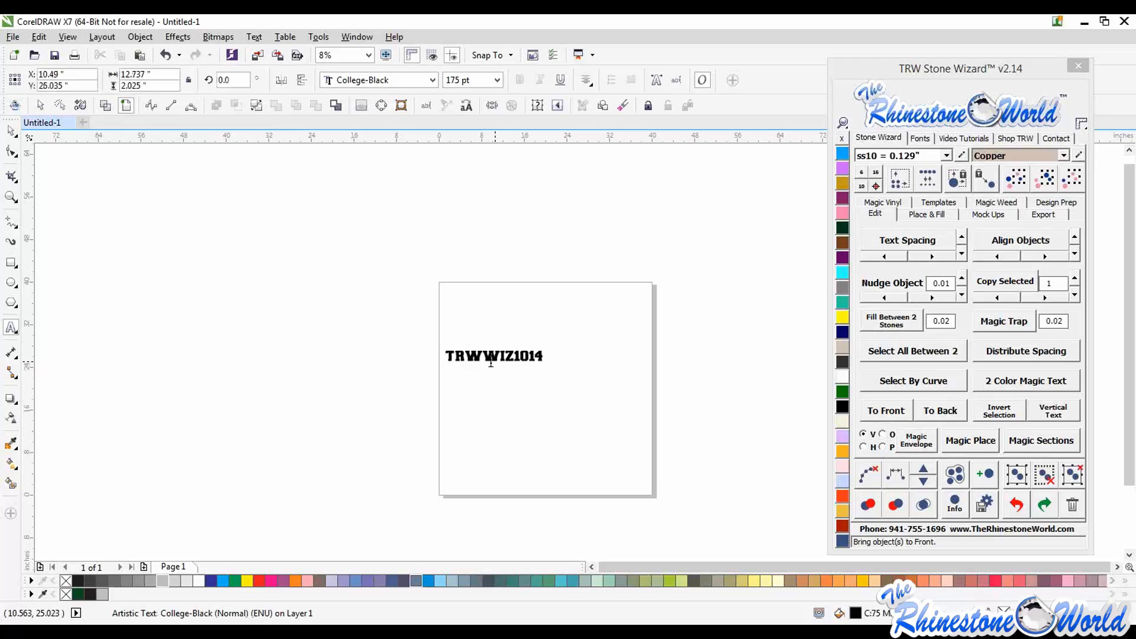
Enlarge the TRWWIZ1014 text proportionally to about 35.7 inches wide so it nearly spans the page
{"action": "left_click", "coordinate": [11, 130]}
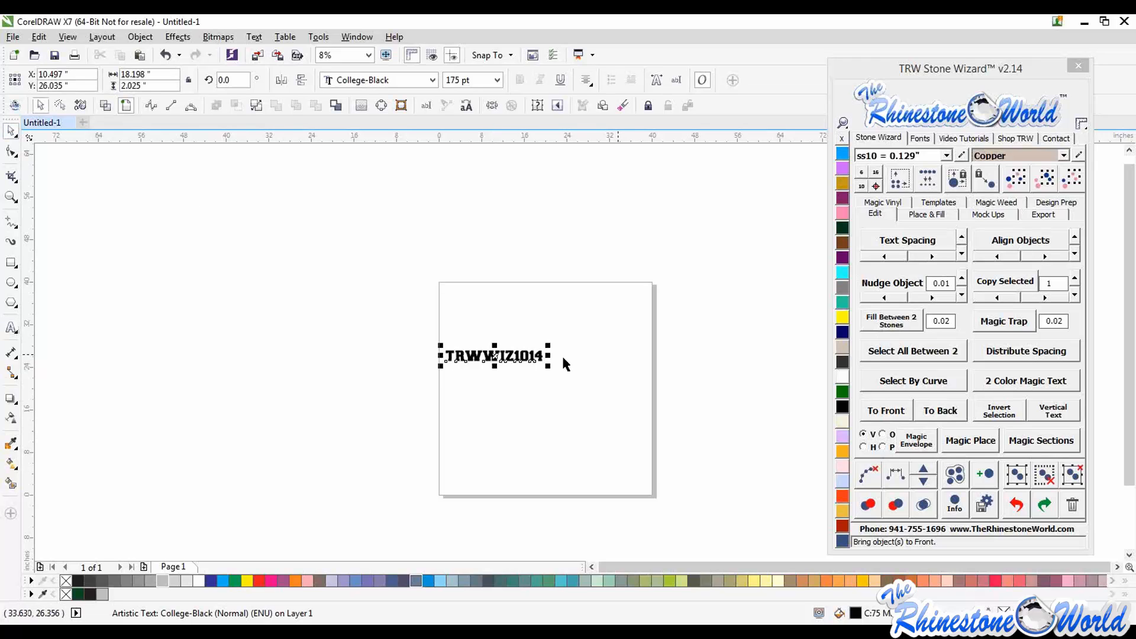
{"action": "left_click_drag", "start_coordinate": [549, 346], "coordinate": [639, 296]}
{"action": "left_click", "coordinate": [680, 415]}
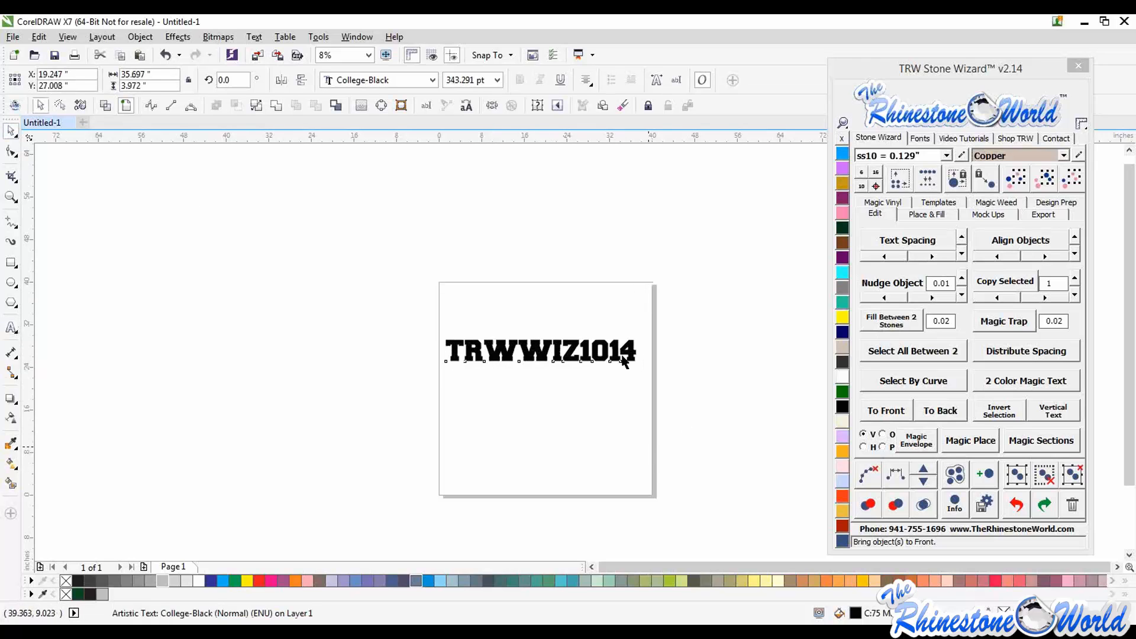
{"action": "scroll", "coordinate": [622, 352], "scroll_direction": "up", "scroll_amount": 1}
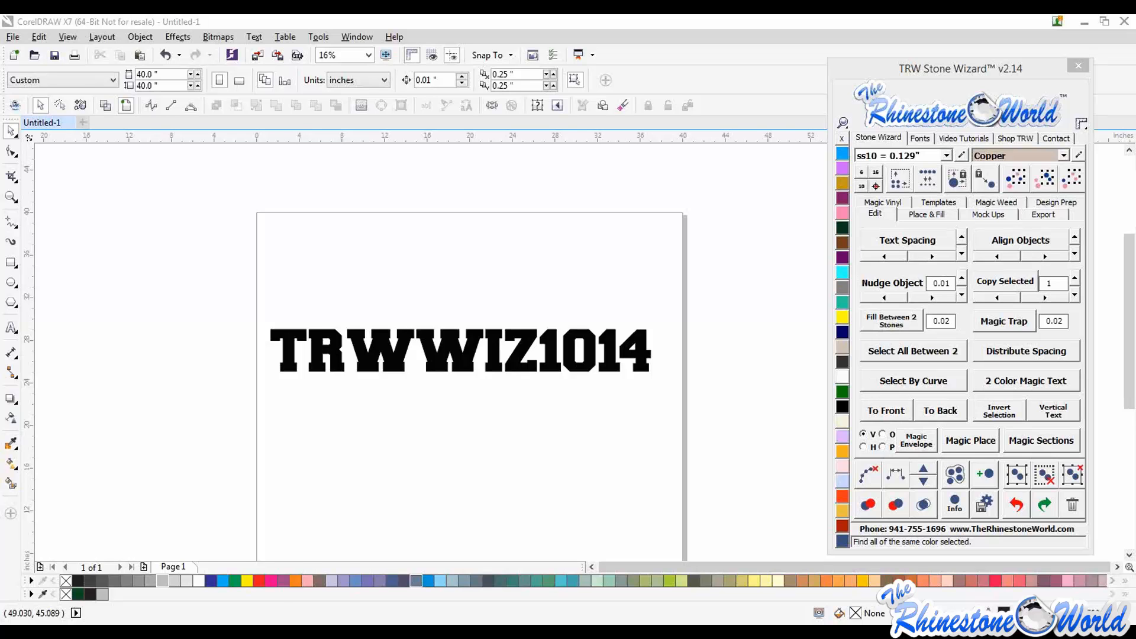
Switch to the Fundraising Packs store page in Chrome and go back to The Rhinestone World category
{"action": "mouse_move", "coordinate": [219, 608]}
{"action": "mouse_move", "coordinate": [271, 577]}
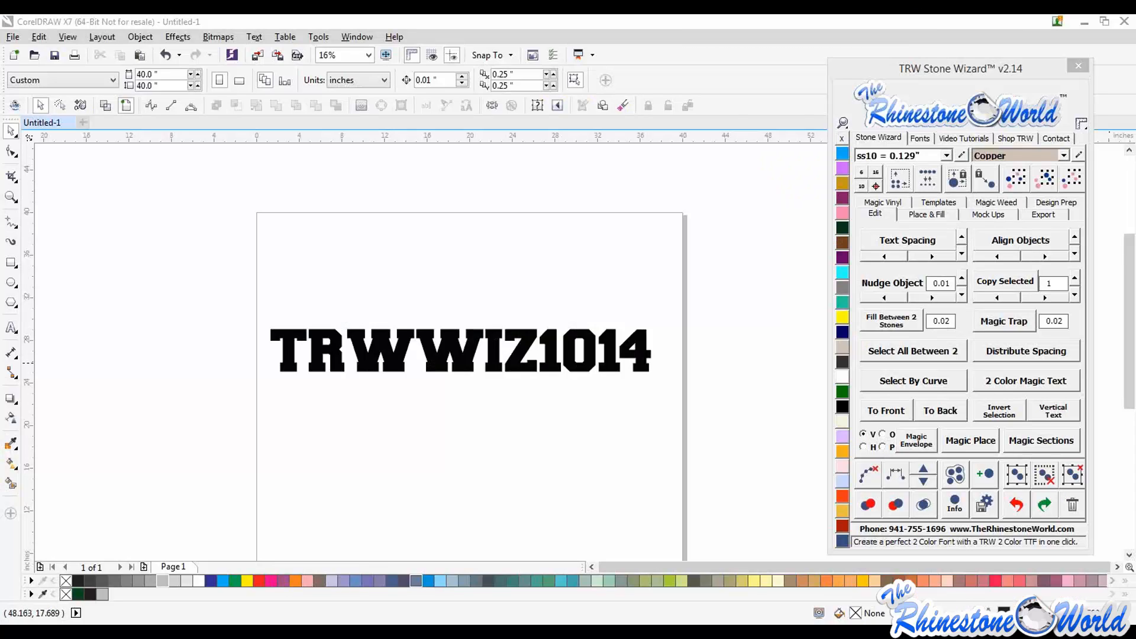
{"action": "left_click_drag", "start_coordinate": [846, 62], "coordinate": [626, 15]}
{"action": "scroll", "coordinate": [736, 551], "scroll_direction": "down", "scroll_amount": 2}
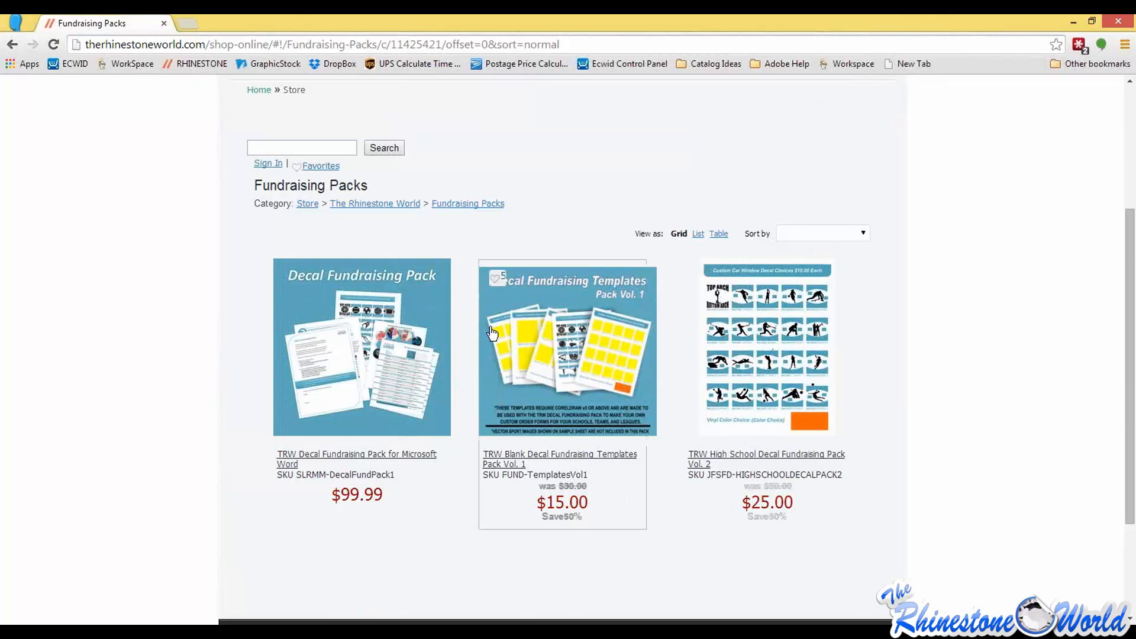
{"action": "left_click", "coordinate": [375, 203]}
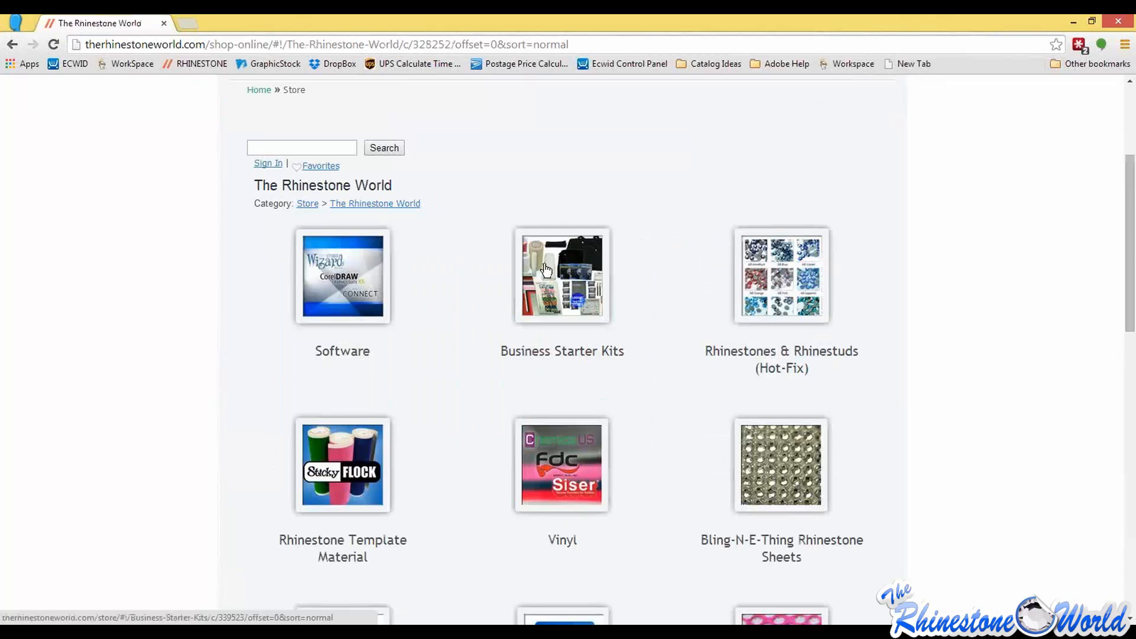
Examine the product categories on The Rhinestone World page, from Software and Business Starter Kits down to TRW Blanks and DEALS
{"action": "scroll", "coordinate": [547, 254], "scroll_direction": "down", "scroll_amount": 1}
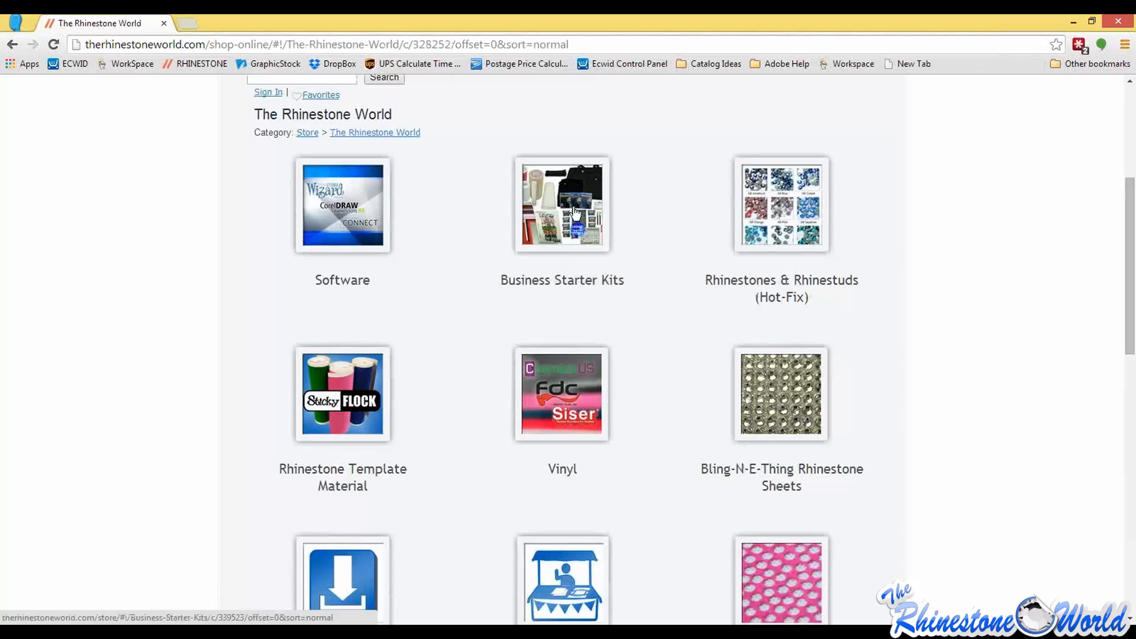
{"action": "scroll", "coordinate": [638, 290], "scroll_direction": "down", "scroll_amount": 1}
{"action": "scroll", "coordinate": [651, 293], "scroll_direction": "down", "scroll_amount": 1}
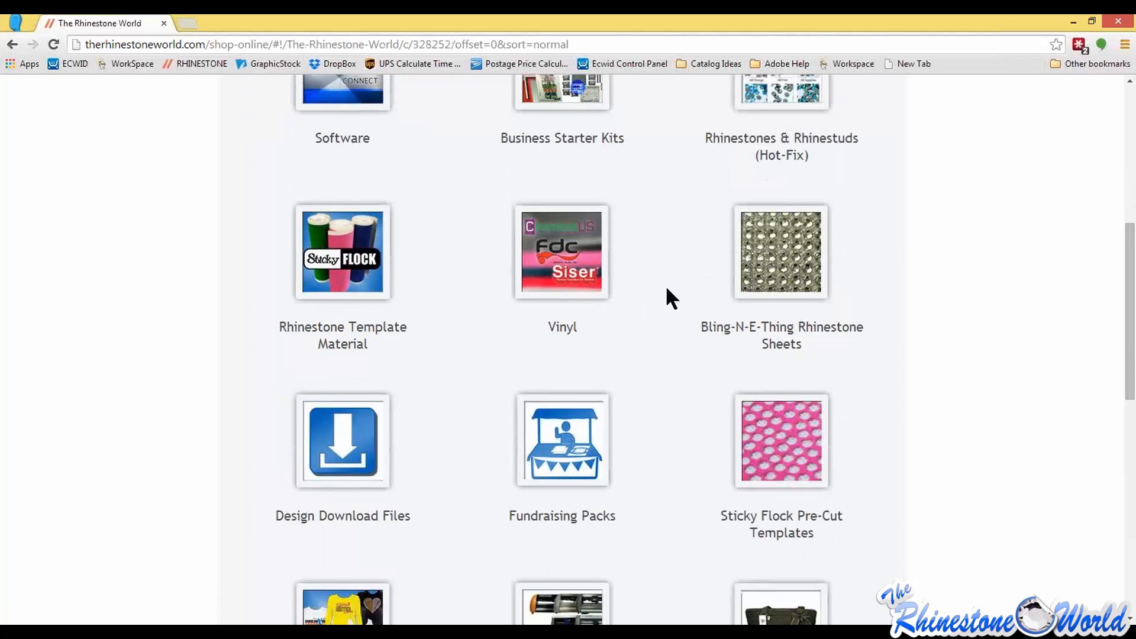
{"action": "scroll", "coordinate": [666, 292], "scroll_direction": "down", "scroll_amount": 1}
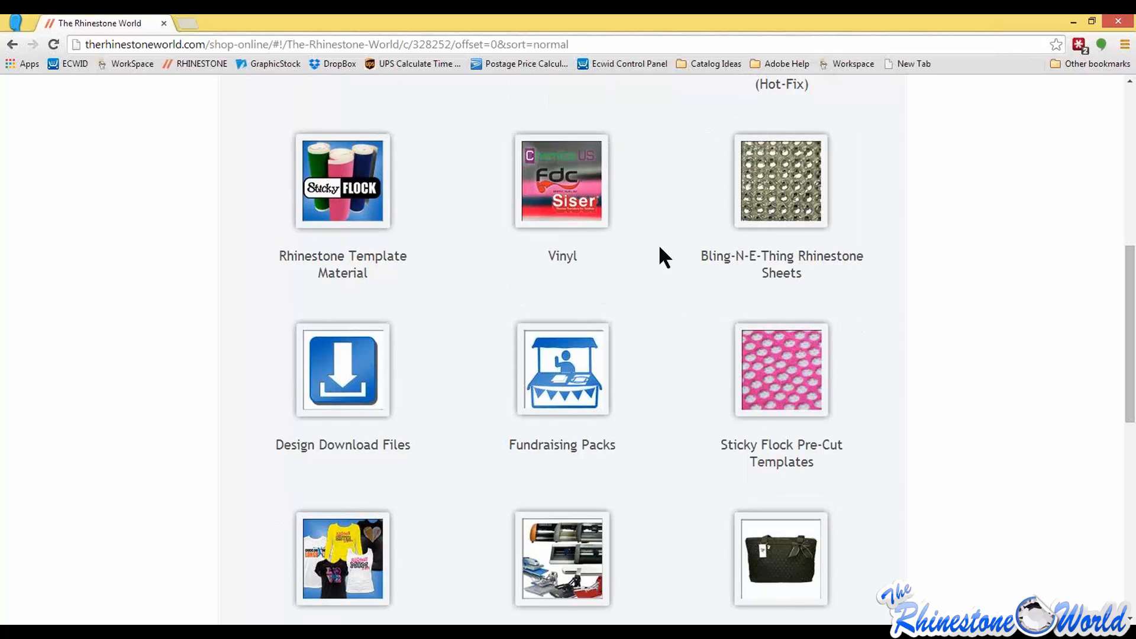
{"action": "scroll", "coordinate": [655, 272], "scroll_direction": "up", "scroll_amount": 2}
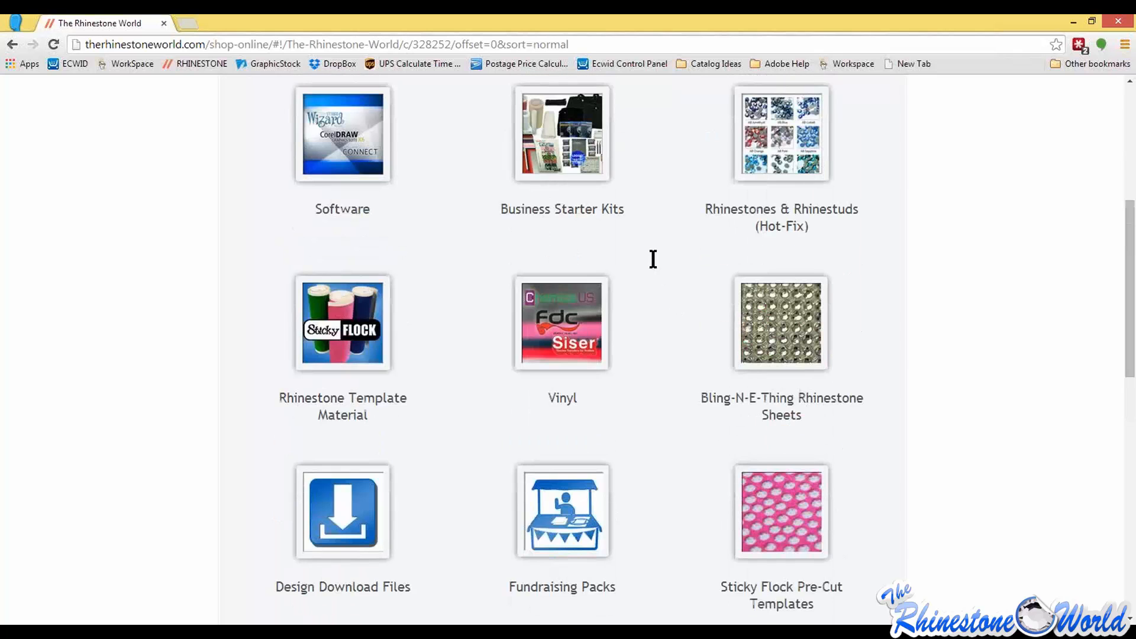
{"action": "scroll", "coordinate": [653, 259], "scroll_direction": "down", "scroll_amount": 2}
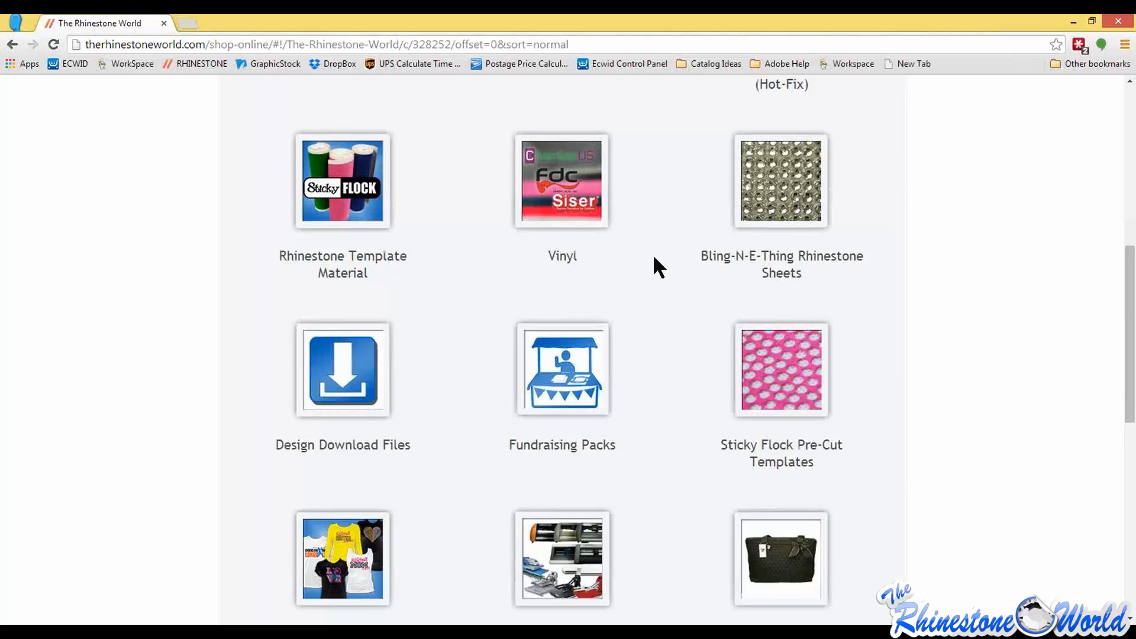
{"action": "scroll", "coordinate": [654, 259], "scroll_direction": "down", "scroll_amount": 1}
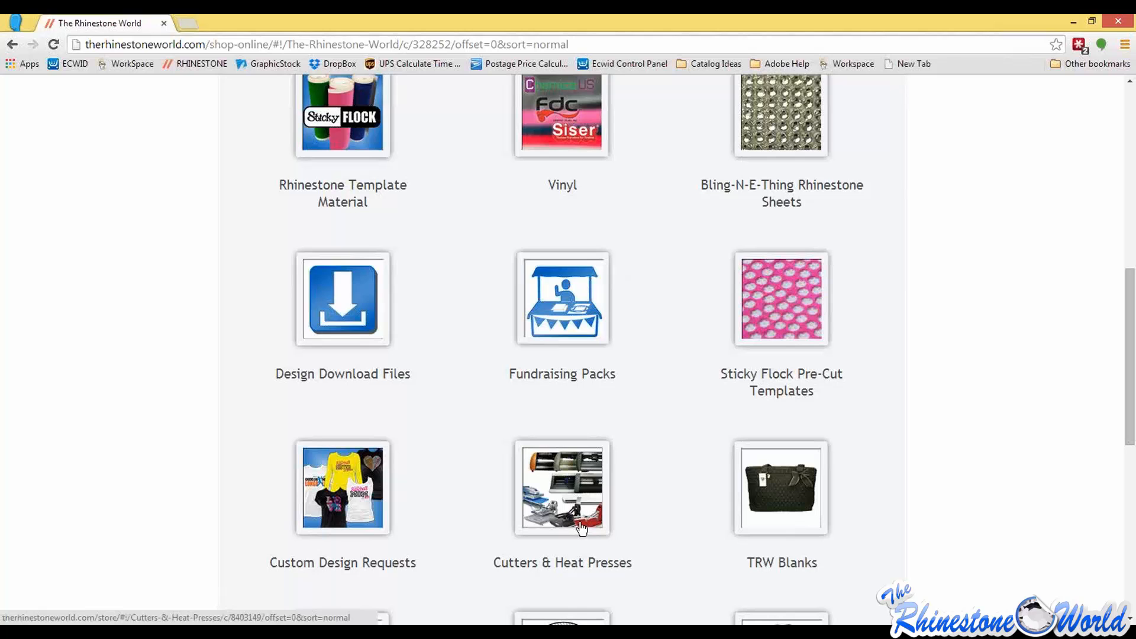
{"action": "scroll", "coordinate": [583, 509], "scroll_direction": "up", "scroll_amount": 5}
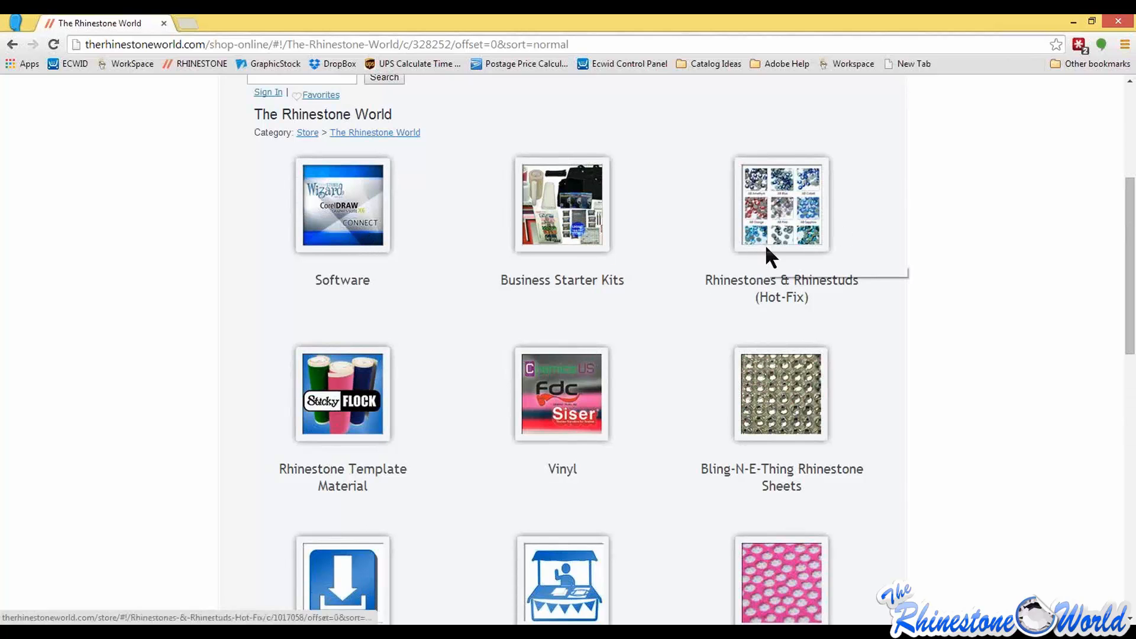
{"action": "scroll", "coordinate": [766, 253], "scroll_direction": "down", "scroll_amount": 1}
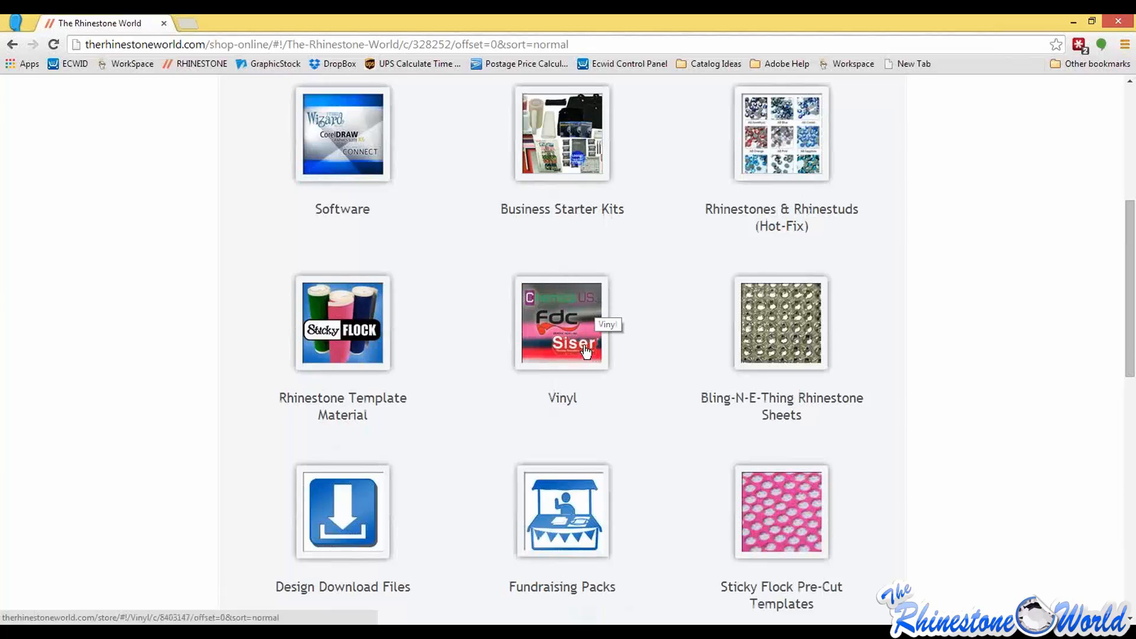
{"action": "scroll", "coordinate": [758, 294], "scroll_direction": "down", "scroll_amount": 1}
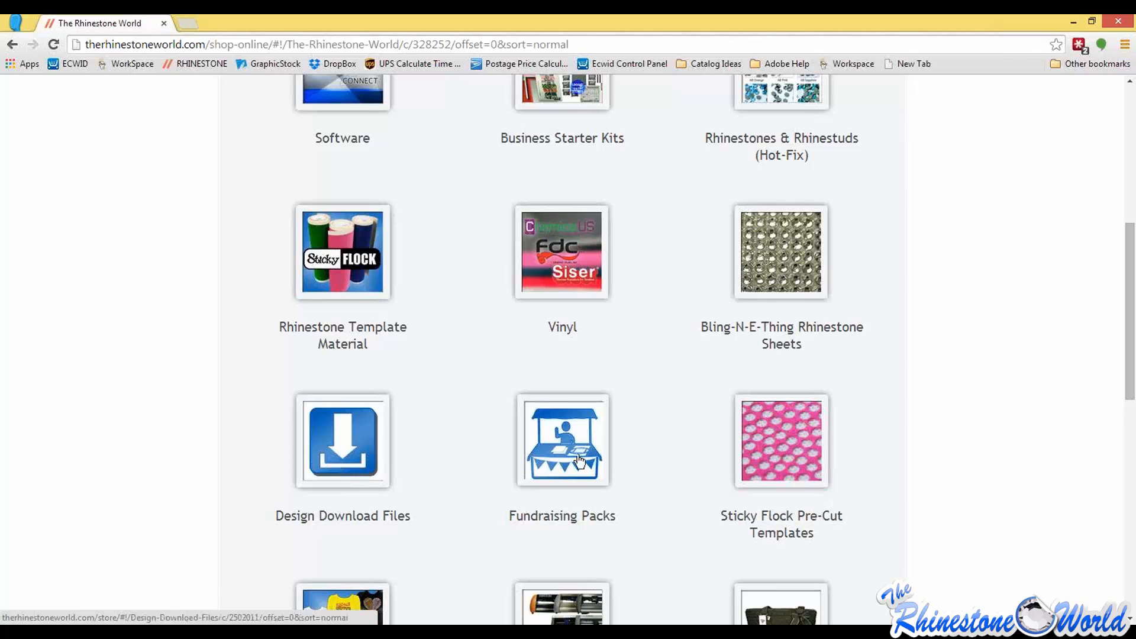
{"action": "scroll", "coordinate": [568, 448], "scroll_direction": "down", "scroll_amount": 1}
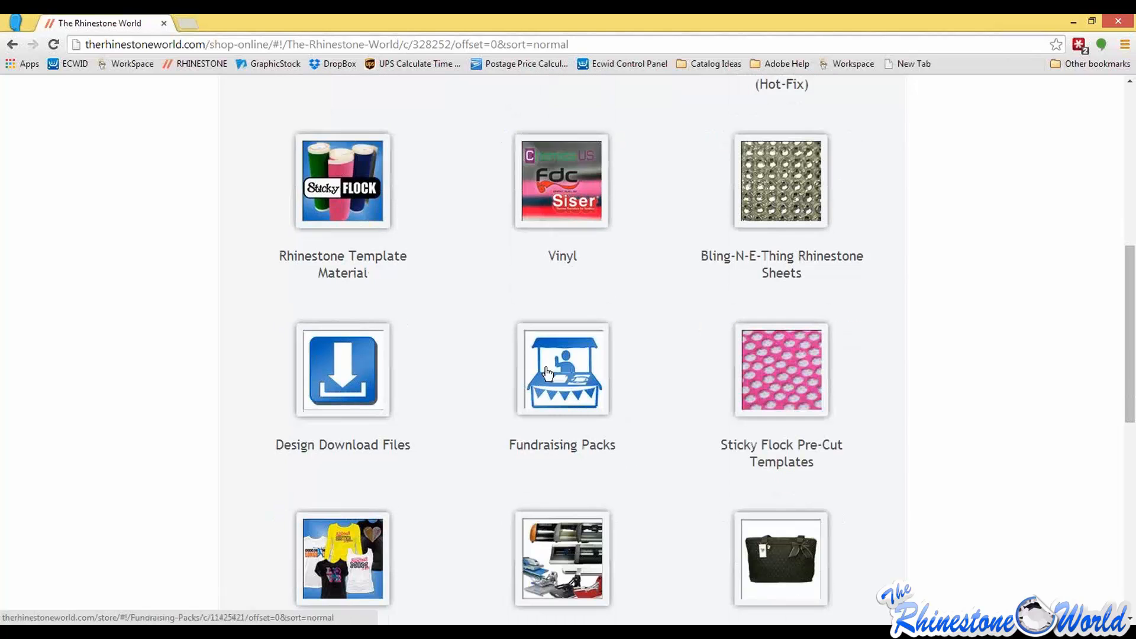
{"action": "scroll", "coordinate": [559, 364], "scroll_direction": "down", "scroll_amount": 1}
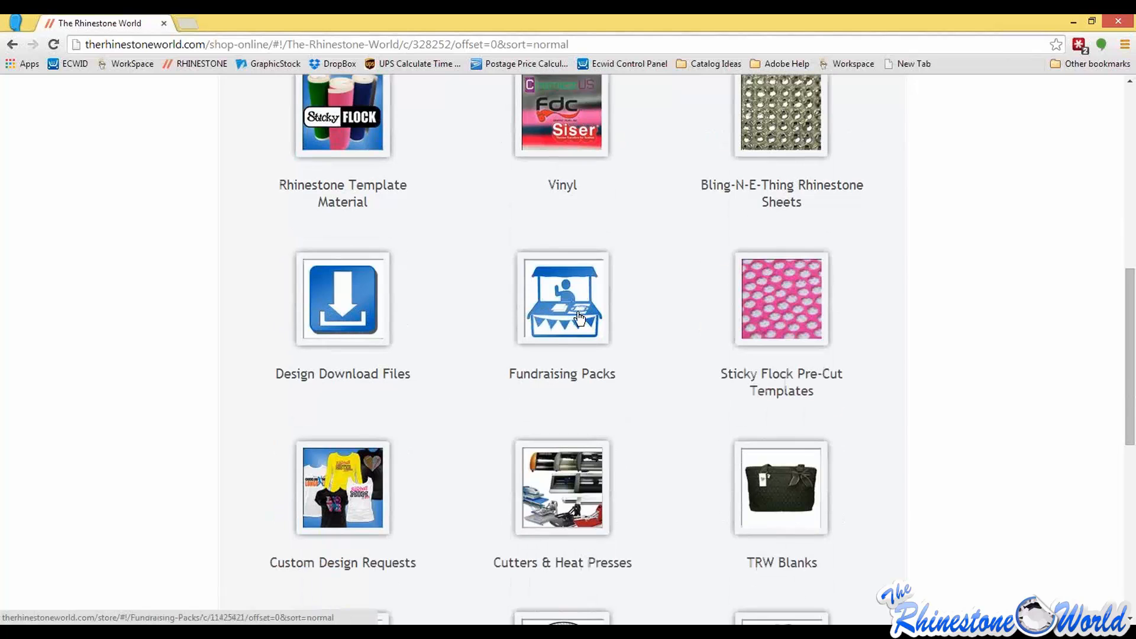
{"action": "scroll", "coordinate": [756, 527], "scroll_direction": "down", "scroll_amount": 2}
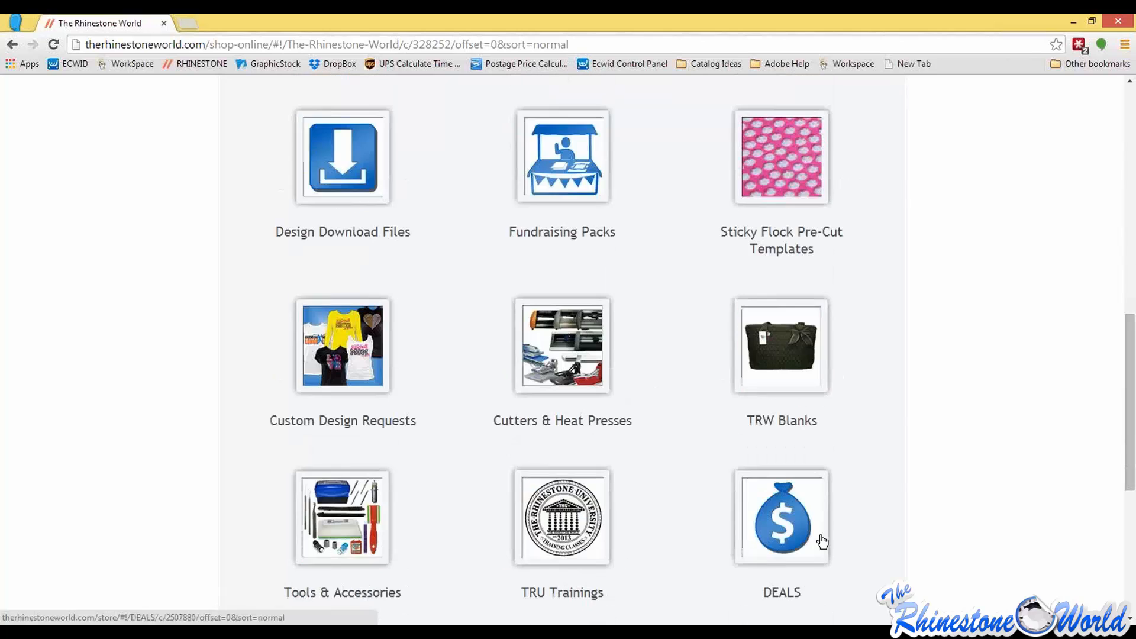
Open the TRW Blanks category, look over its blank products, and return to The Rhinestone World category
{"action": "left_click", "coordinate": [784, 367]}
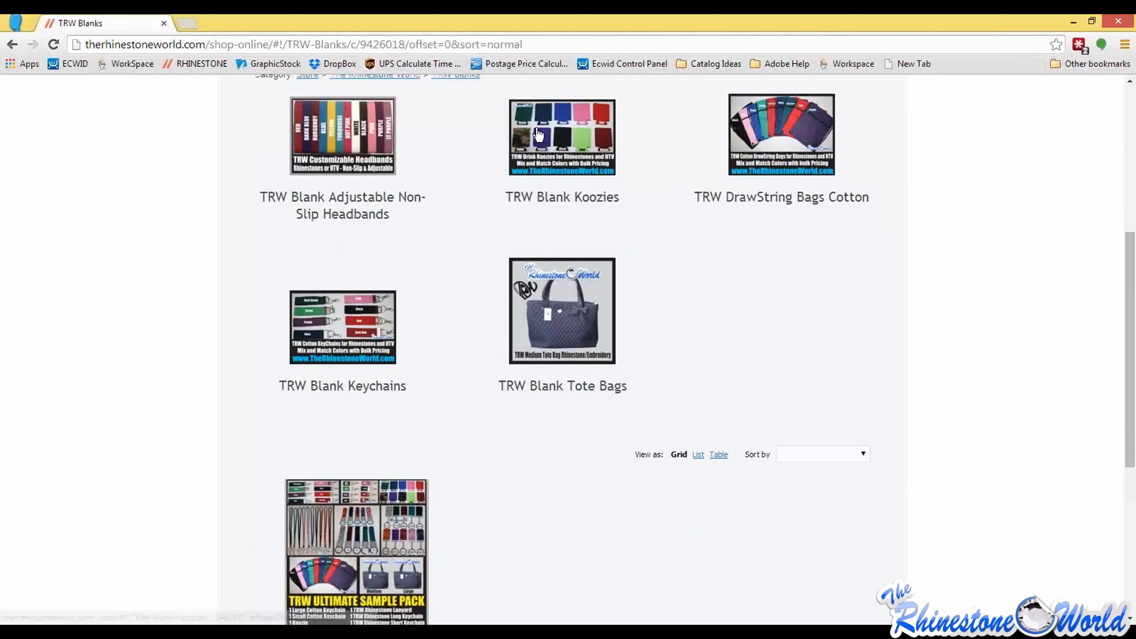
{"action": "scroll", "coordinate": [465, 267], "scroll_direction": "up", "scroll_amount": 3}
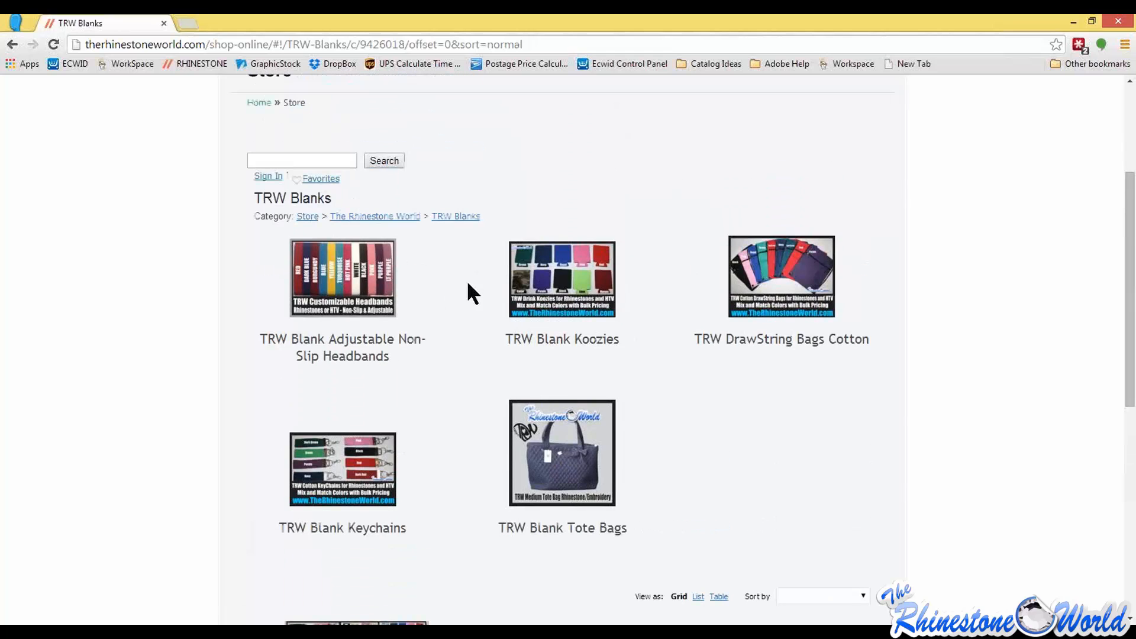
{"action": "left_click", "coordinate": [374, 217]}
Look through the category listing down to Tools & Accessories, TRU Trainings and DEALS, and return to the Software row
{"action": "scroll", "coordinate": [790, 384], "scroll_direction": "down", "scroll_amount": 5}
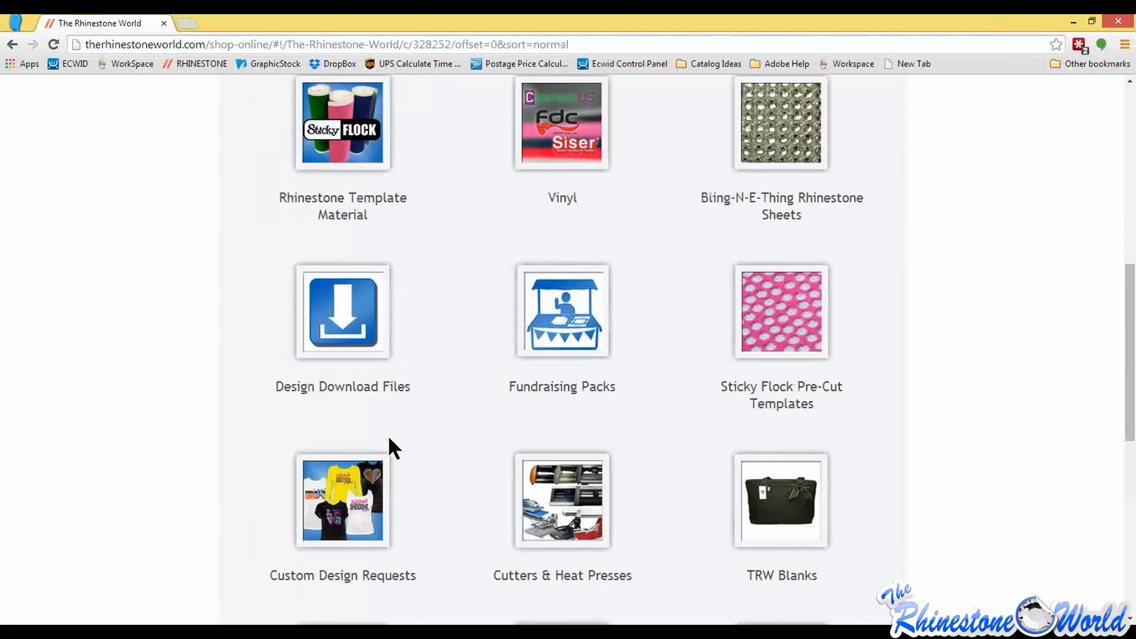
{"action": "scroll", "coordinate": [389, 438], "scroll_direction": "down", "scroll_amount": 4}
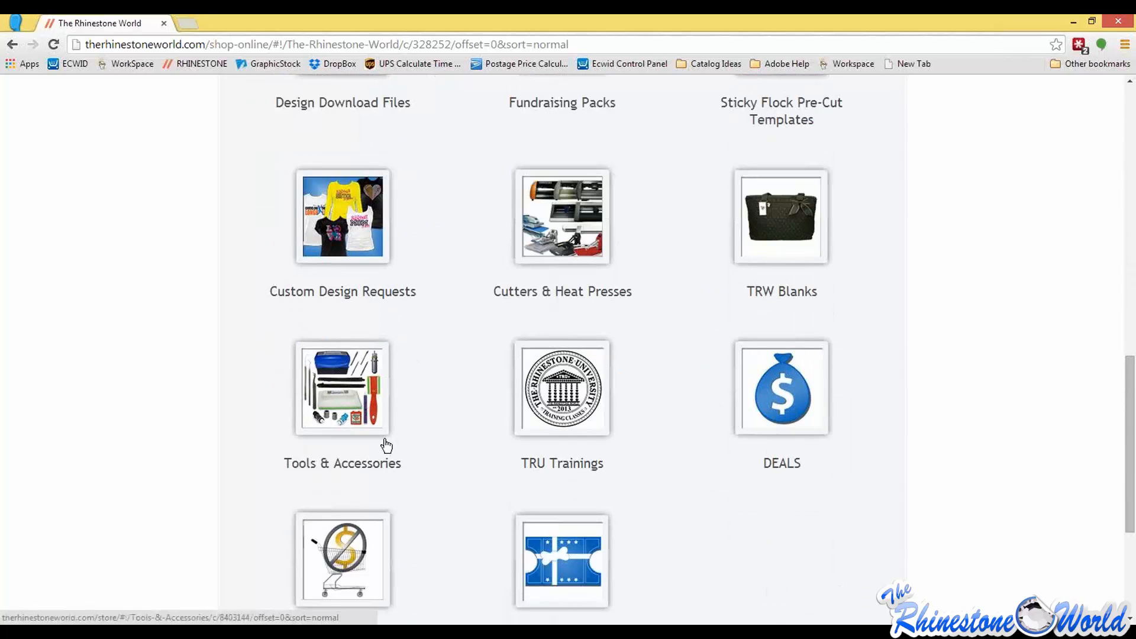
{"action": "scroll", "coordinate": [453, 427], "scroll_direction": "up", "scroll_amount": 4}
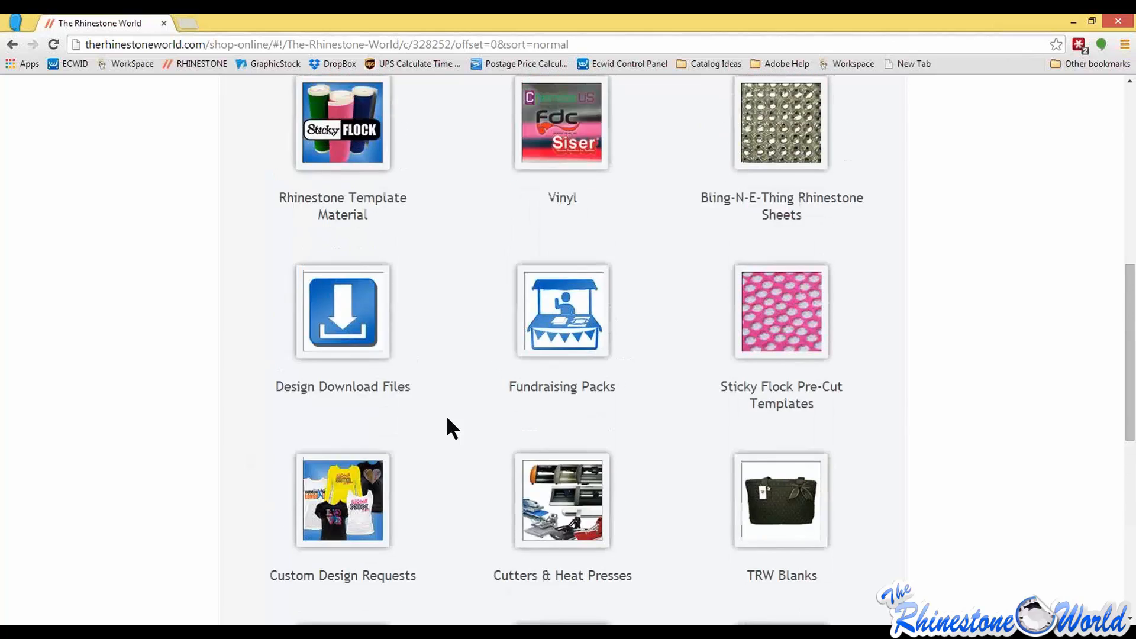
{"action": "scroll", "coordinate": [448, 418], "scroll_direction": "up", "scroll_amount": 4}
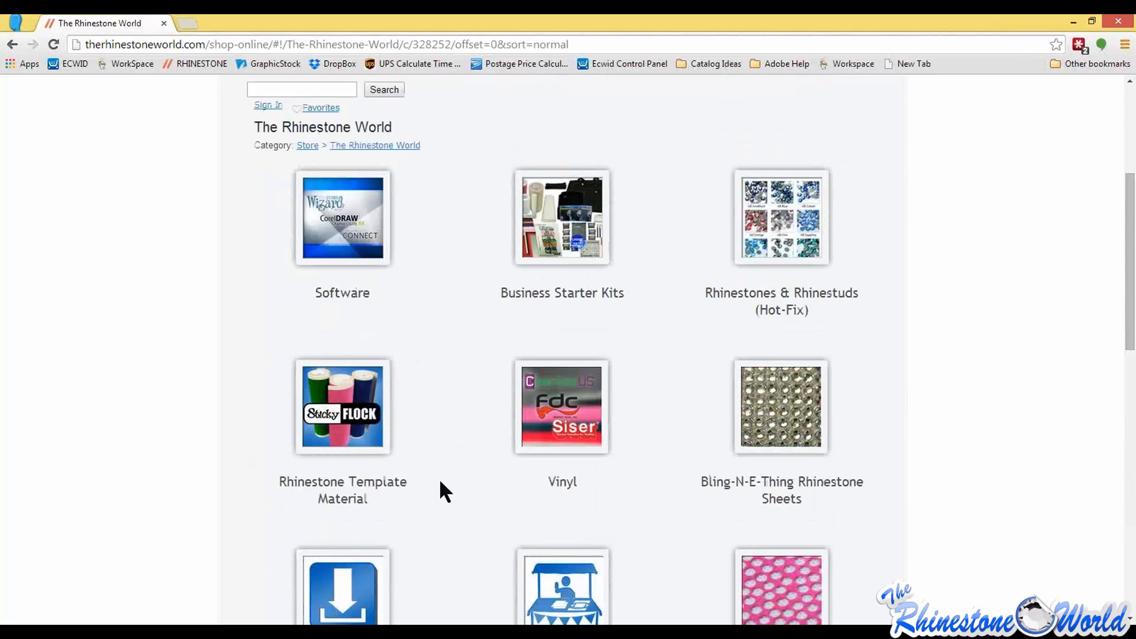